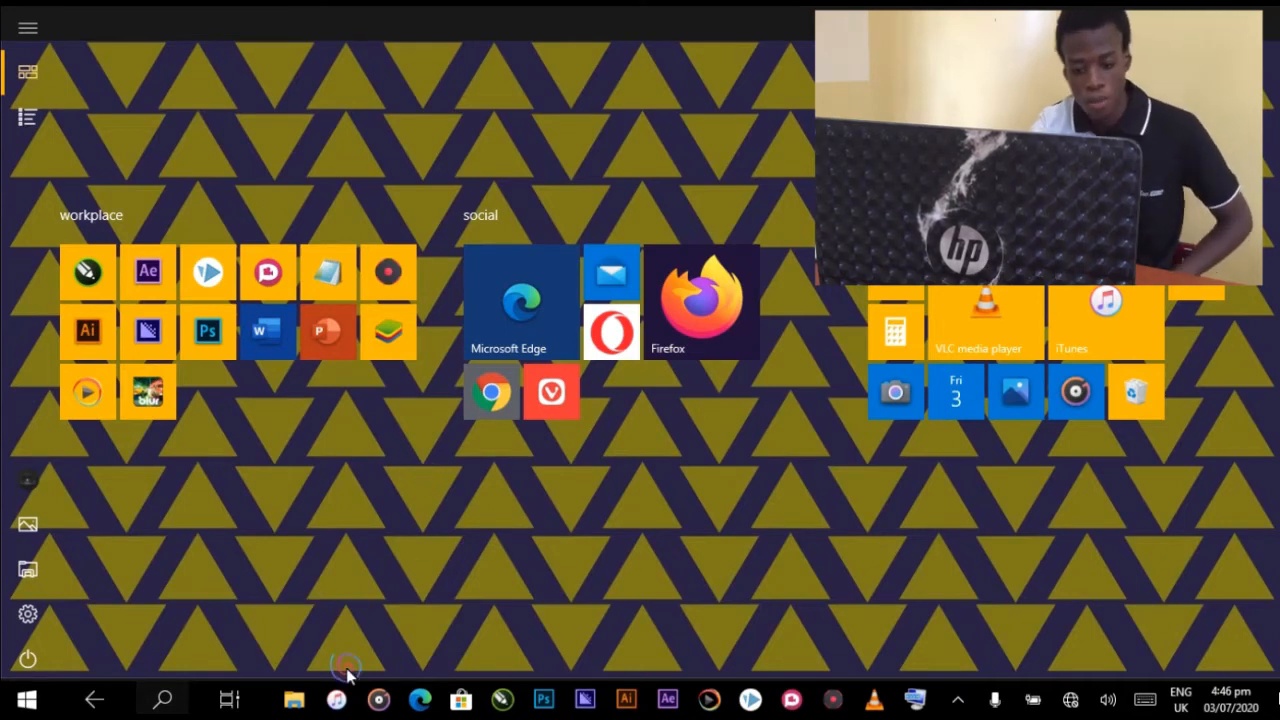
Open VLC media player and play the CorelDRAW Graphics Suite 2019 video in full screen.
{"action": "left_click", "coordinate": [876, 698]}
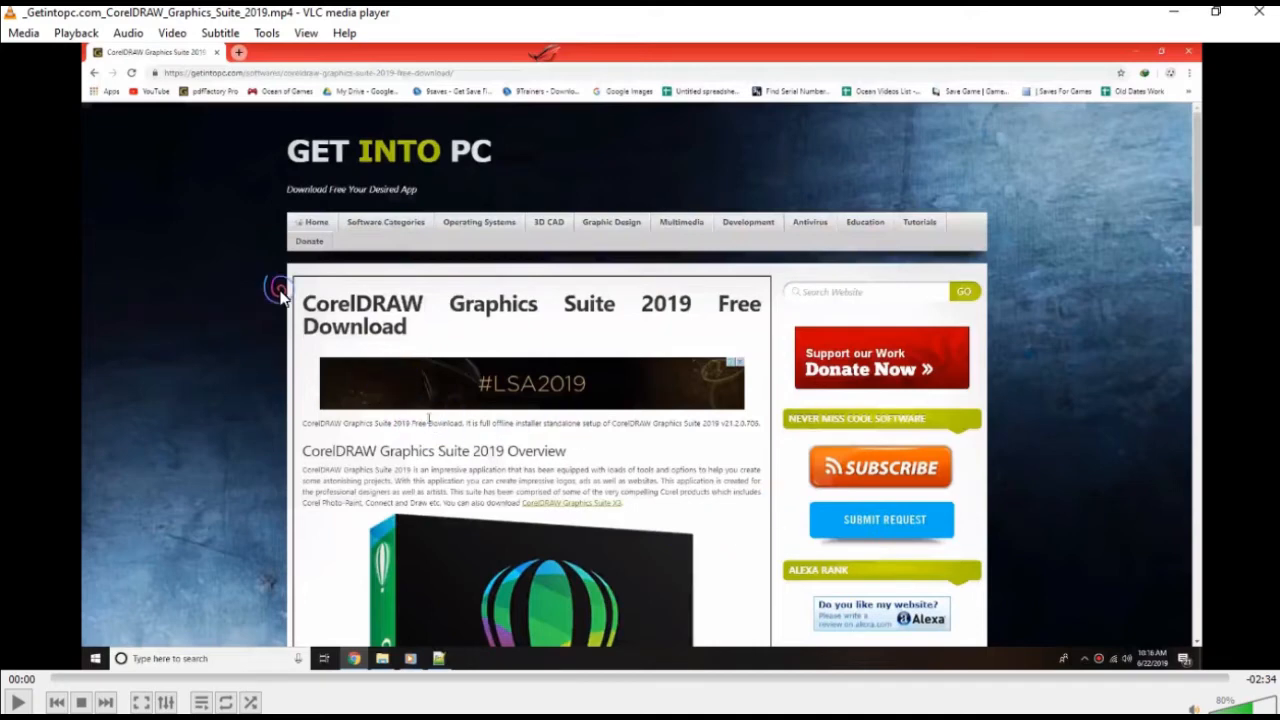
{"action": "key", "text": "f"}
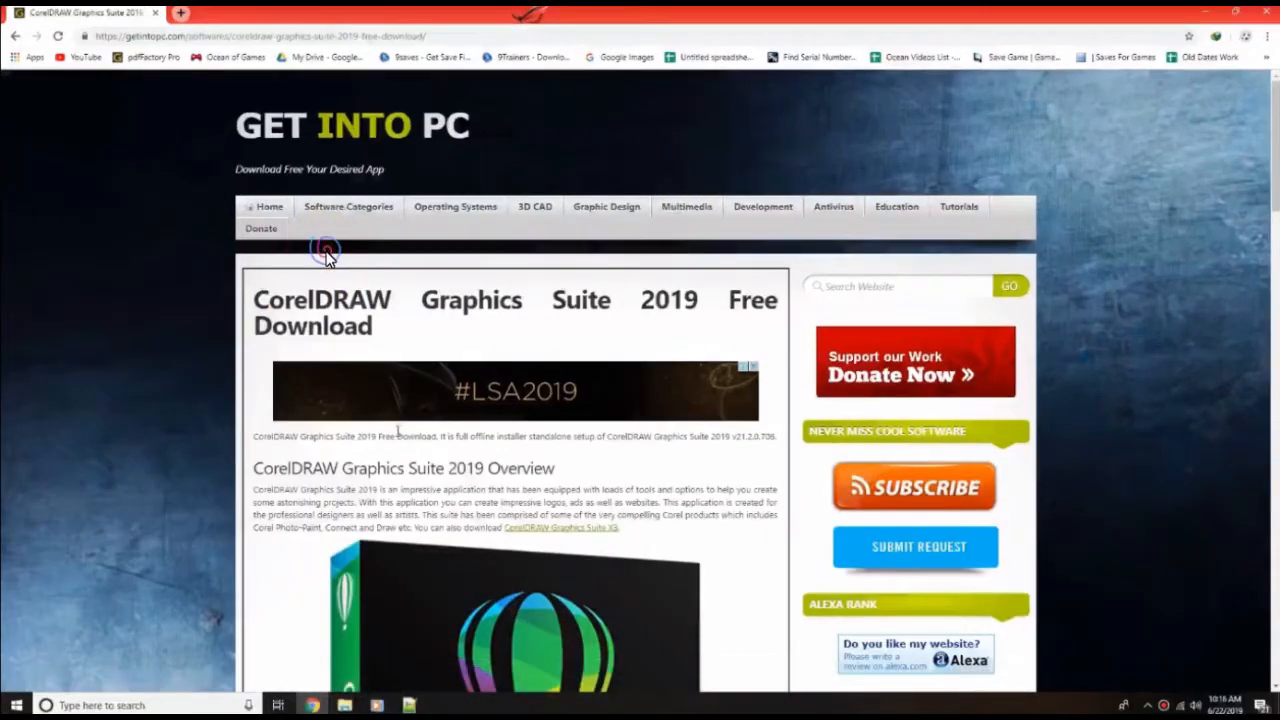
{"action": "key", "text": "space"}
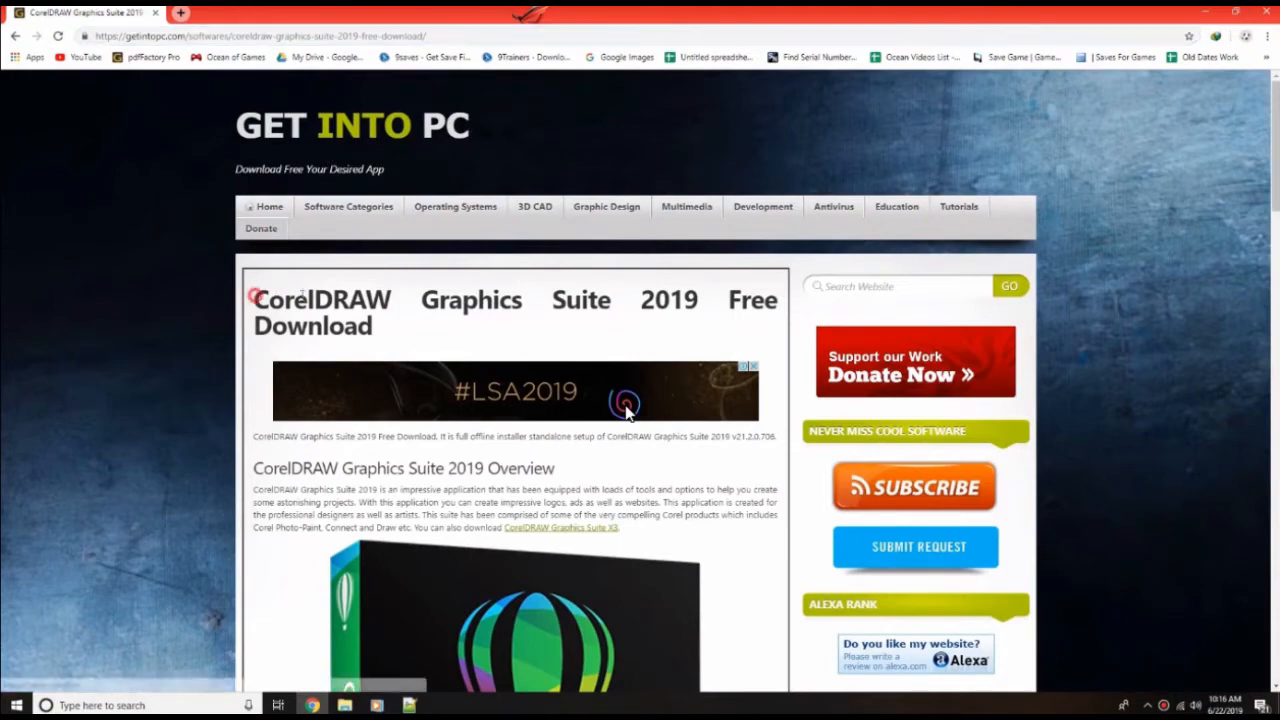
{"action": "scroll", "coordinate": [627, 413], "scroll_direction": "down", "scroll_amount": 3}
{"action": "scroll", "coordinate": [627, 410], "scroll_direction": "up", "scroll_amount": 20}
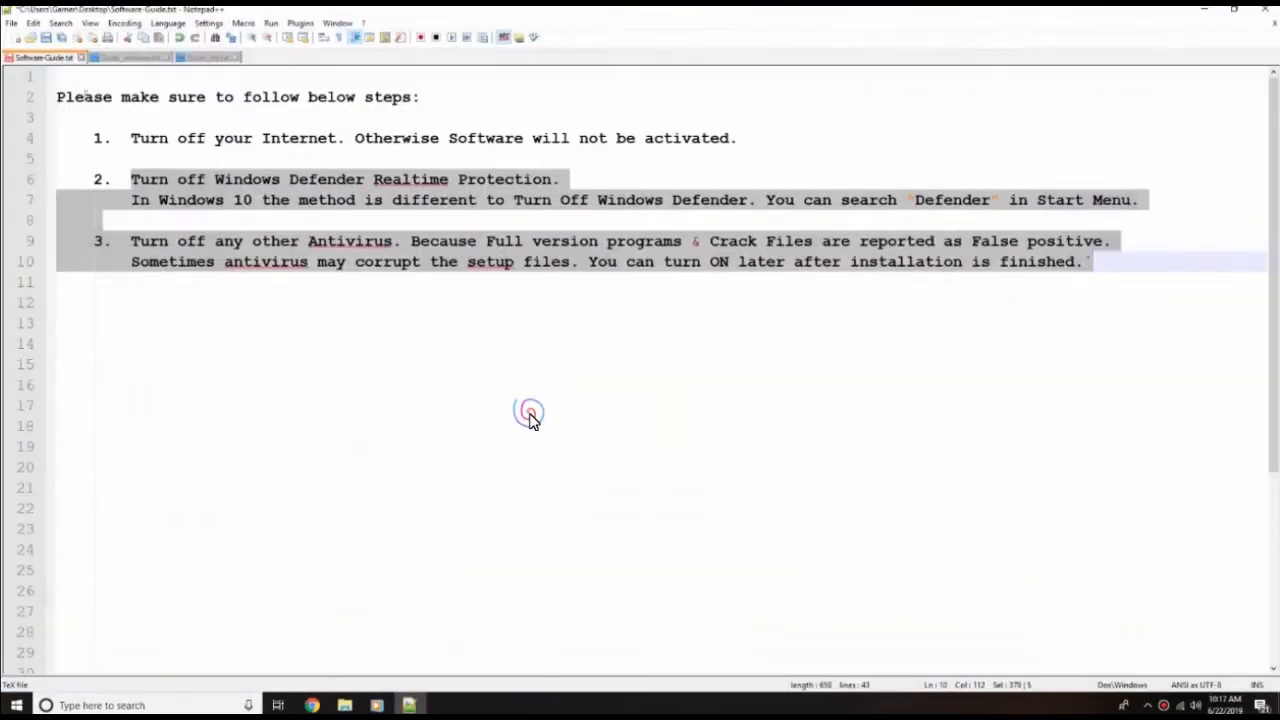
{"action": "left_click_drag", "start_coordinate": [57, 97], "coordinate": [431, 100]}
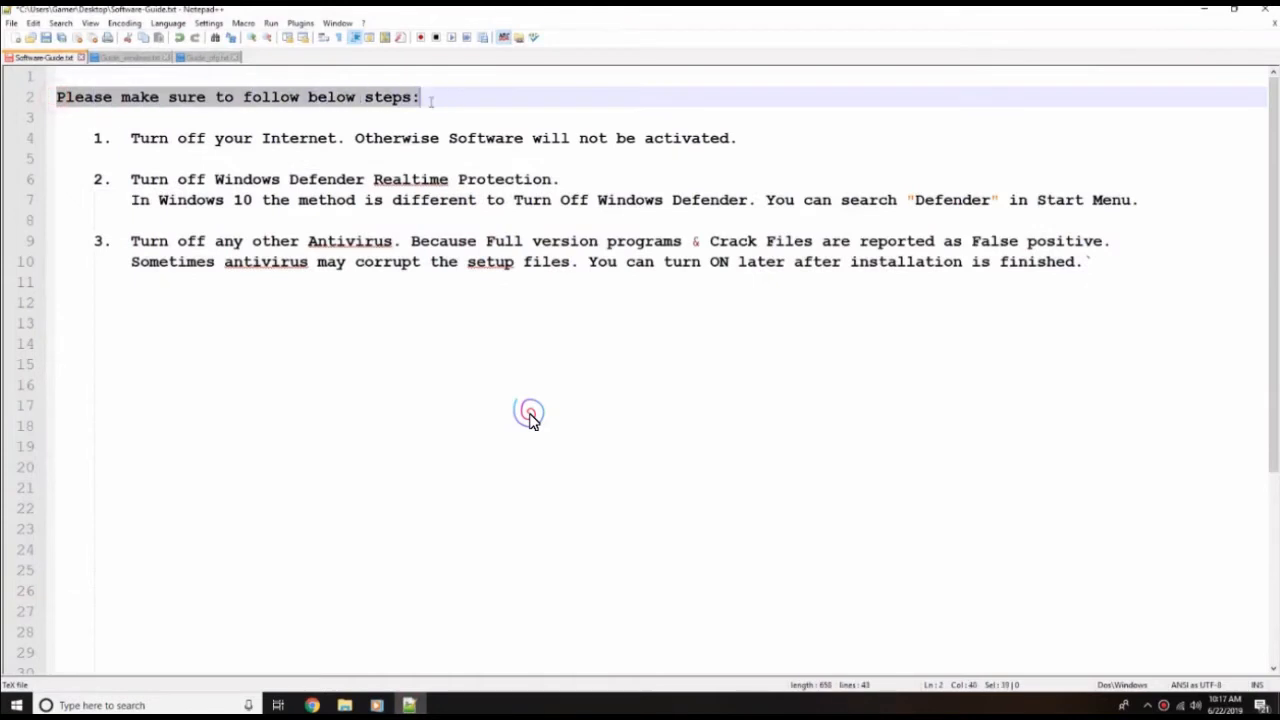
{"action": "left_click_drag", "start_coordinate": [127, 140], "coordinate": [738, 140]}
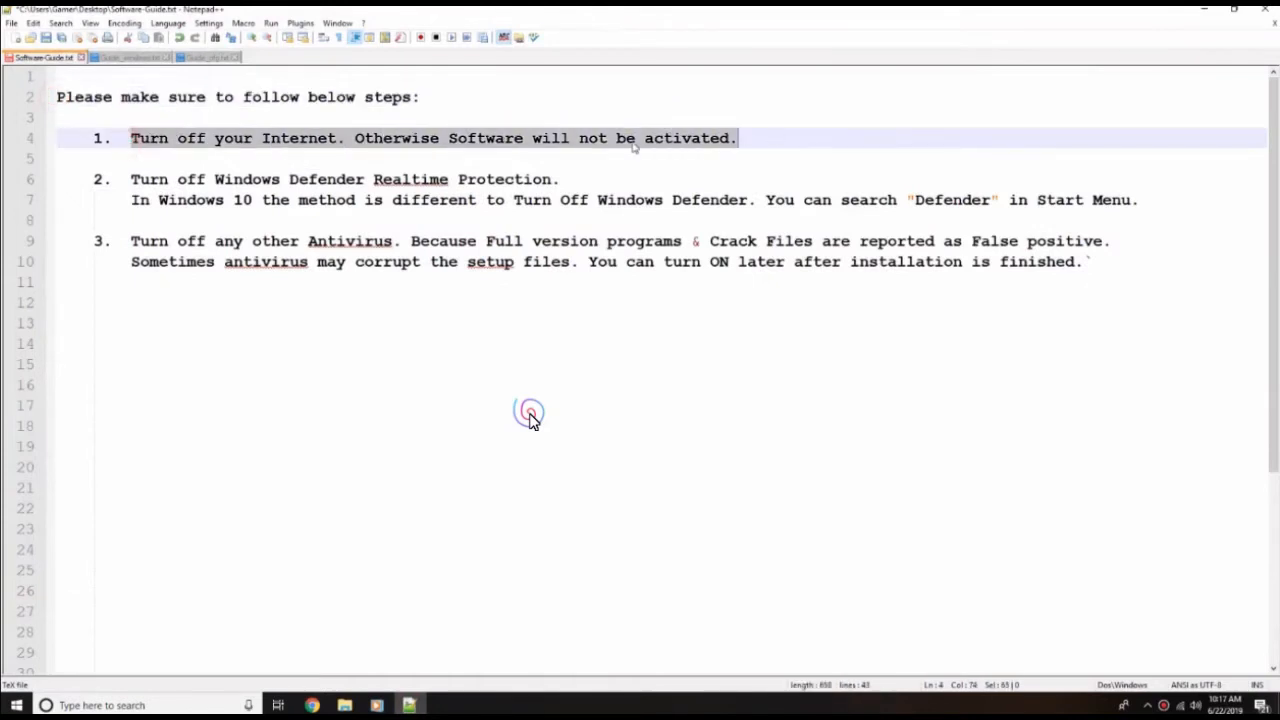
{"action": "left_click", "coordinate": [1193, 704]}
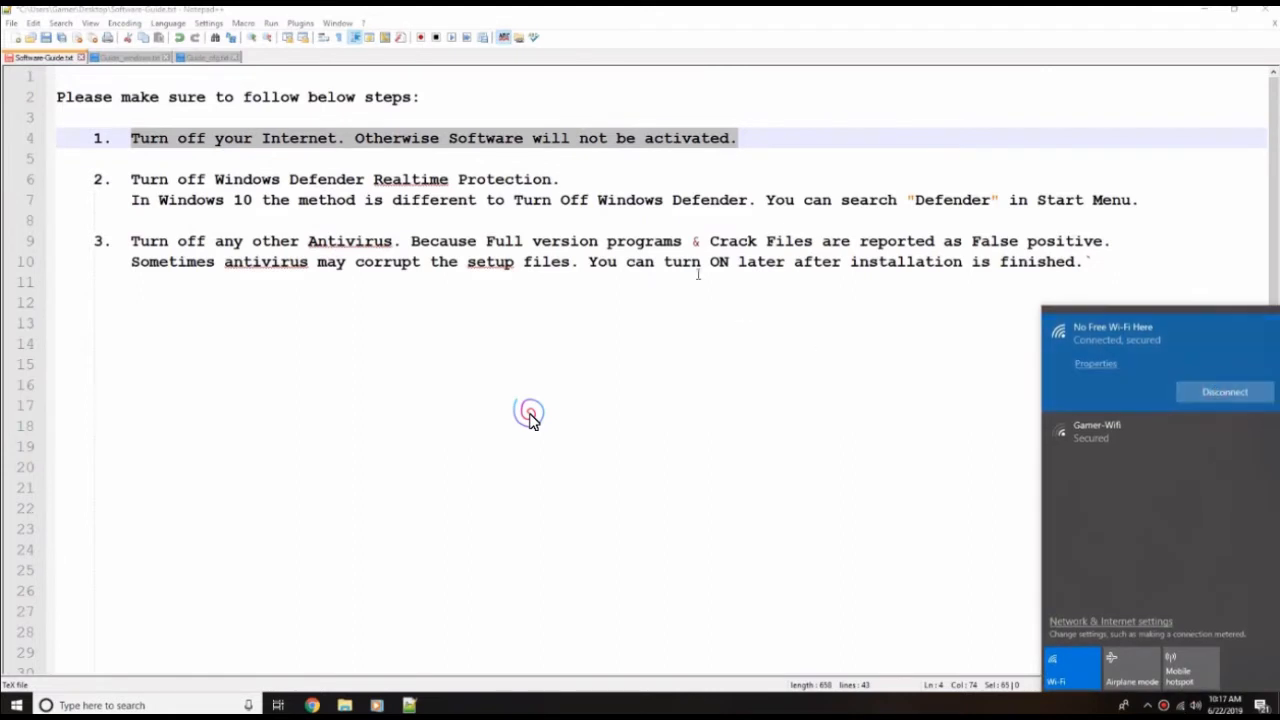
{"action": "left_click_drag", "start_coordinate": [133, 179], "coordinate": [1085, 262]}
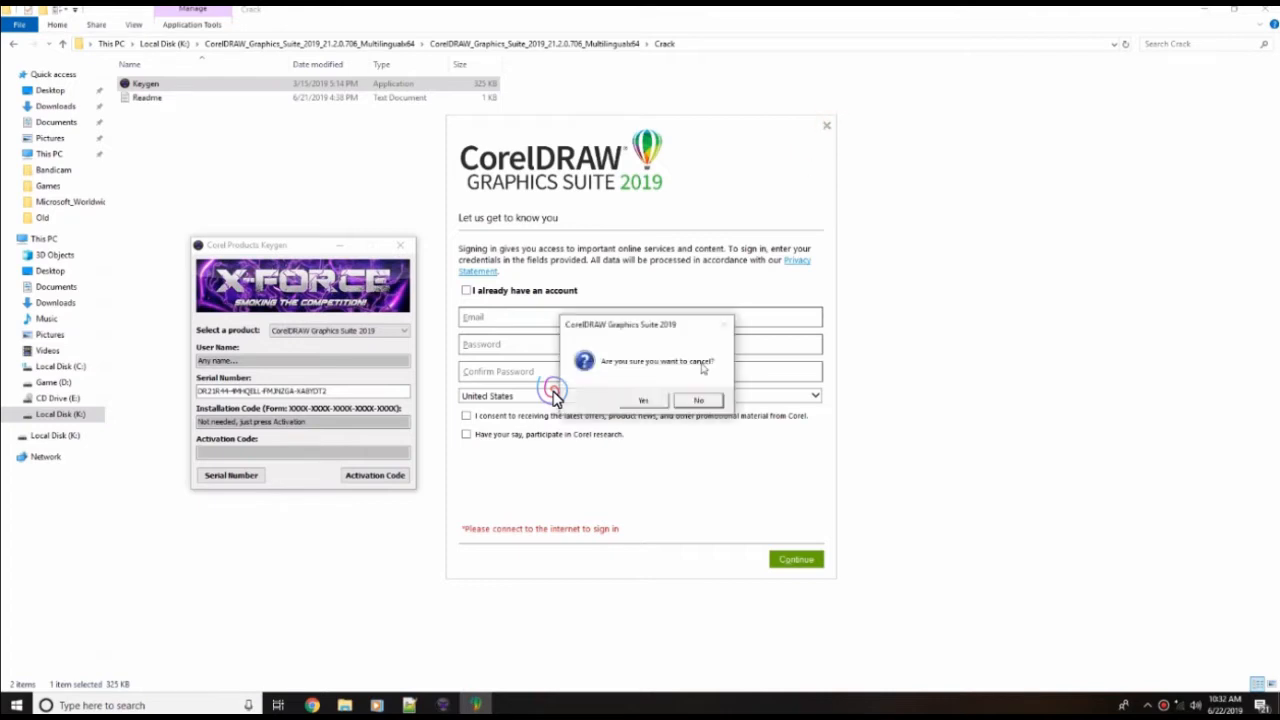
{"action": "left_click", "coordinate": [650, 404]}
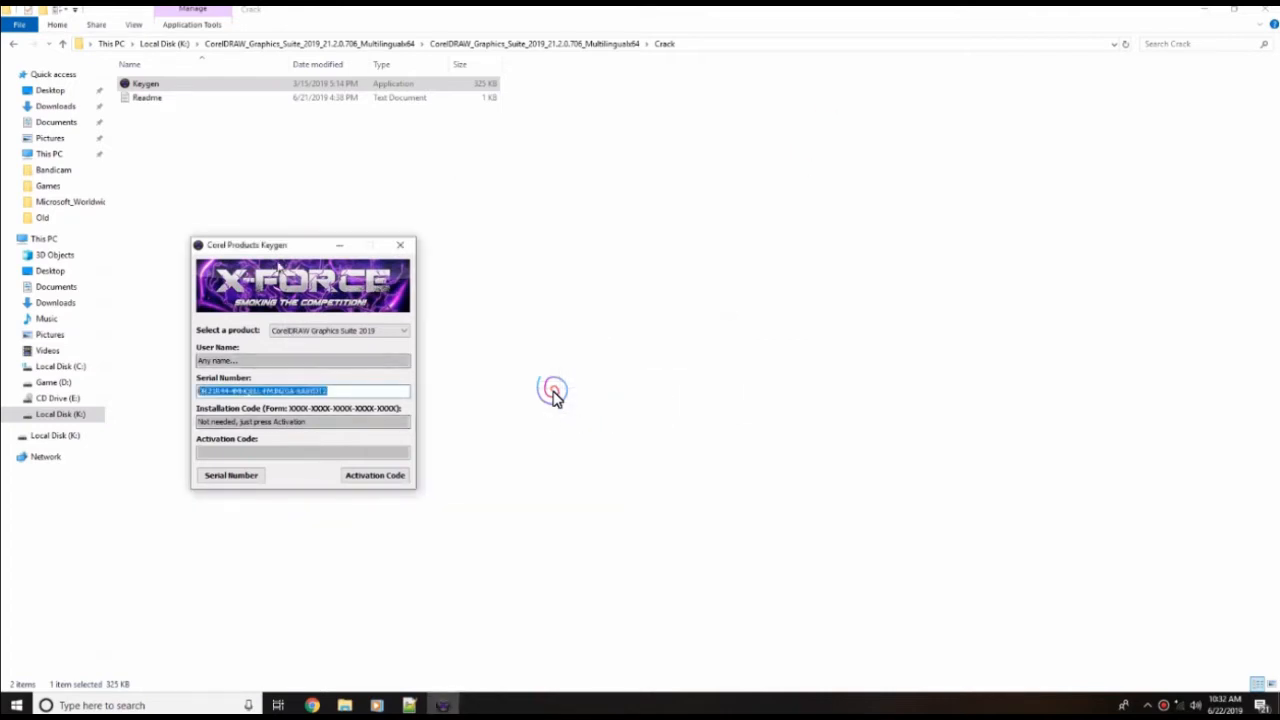
{"action": "left_click_drag", "start_coordinate": [247, 249], "coordinate": [367, 229]}
{"action": "key", "text": "super"}
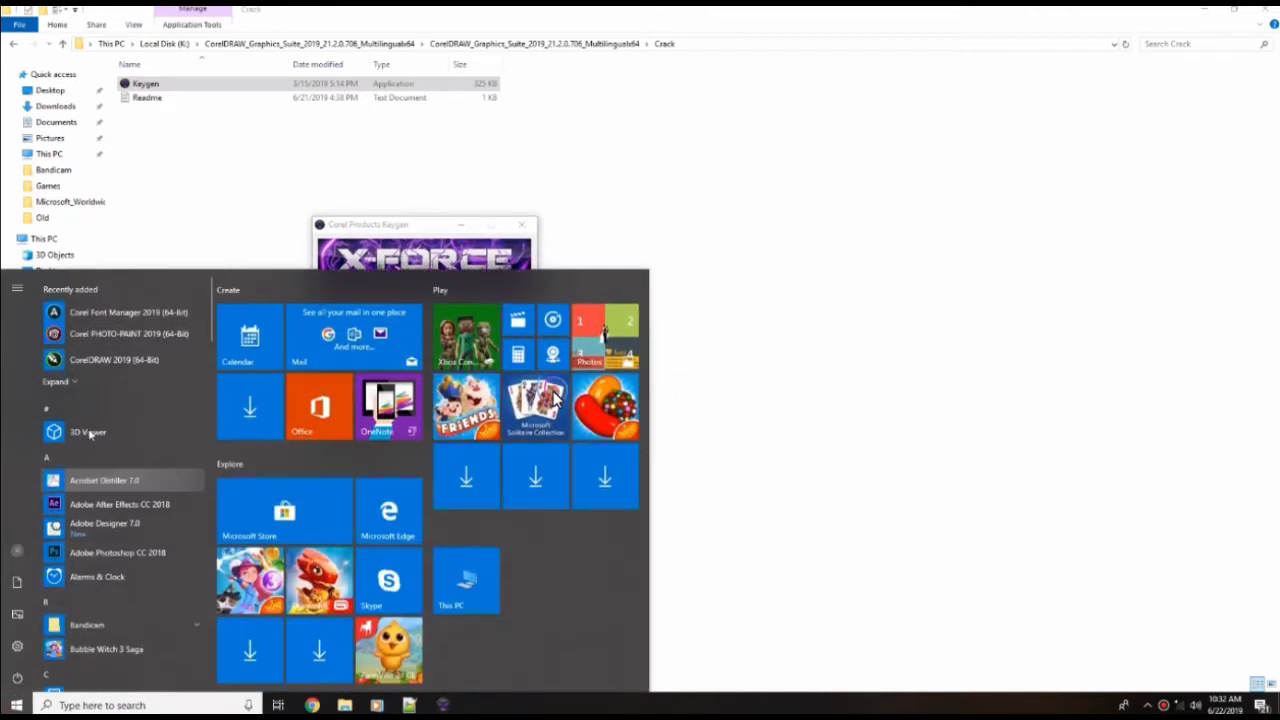
{"action": "left_click", "coordinate": [88, 382]}
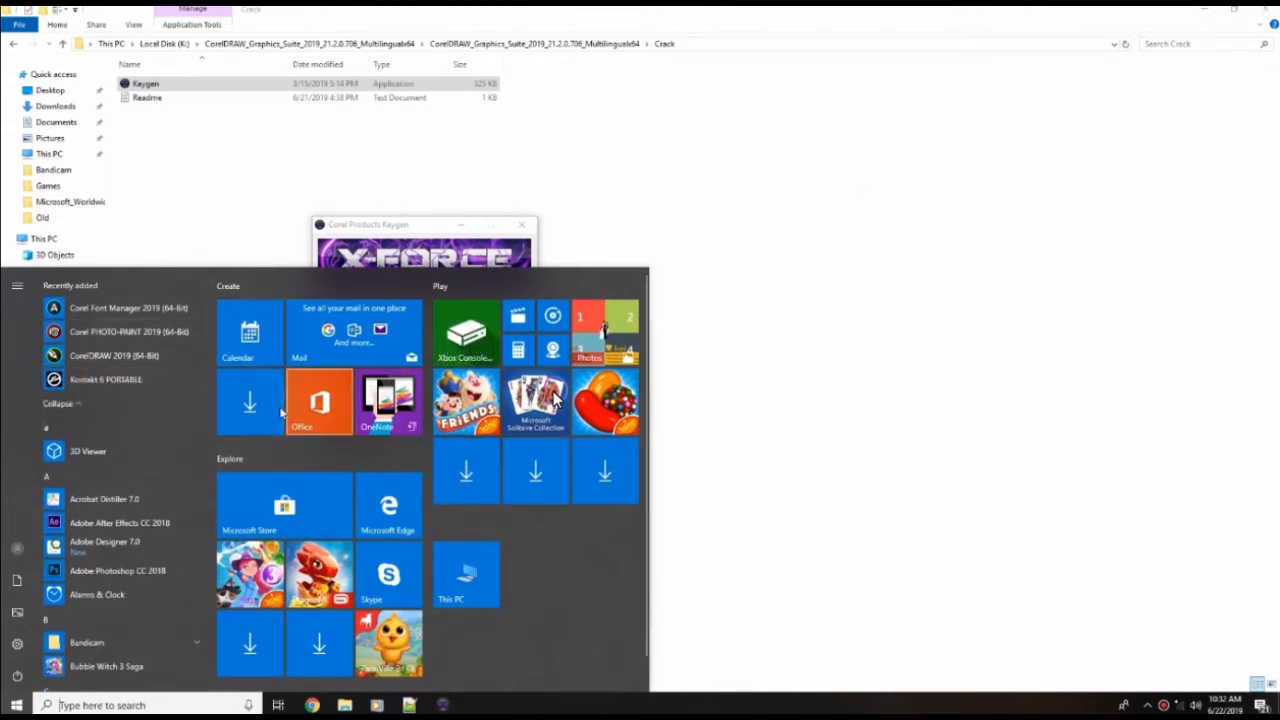
{"action": "left_click", "coordinate": [322, 455]}
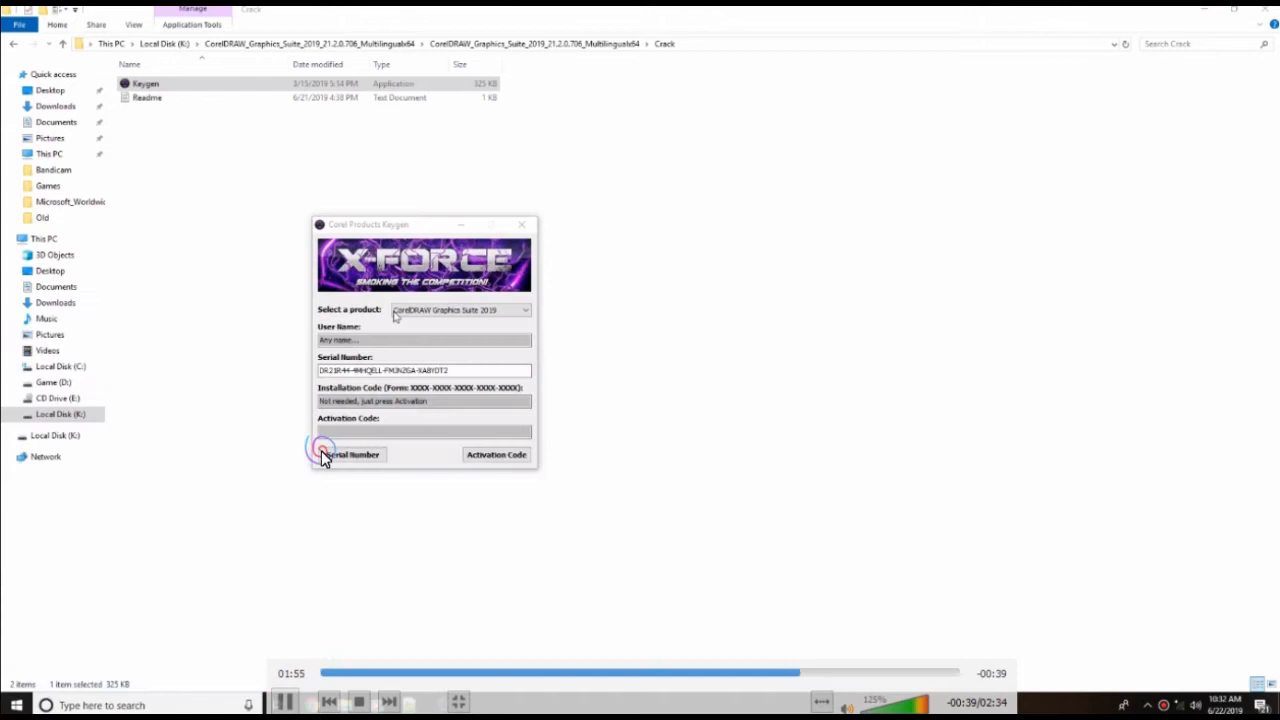
{"action": "left_click", "coordinate": [634, 519]}
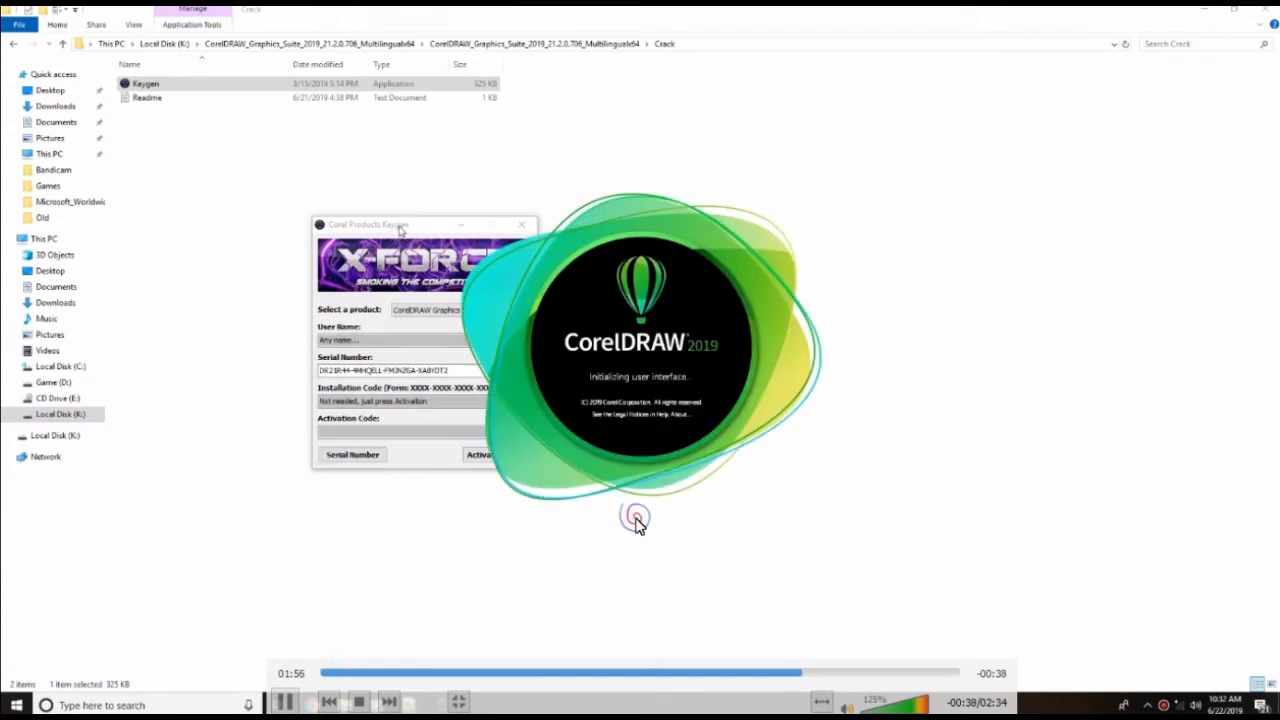
{"action": "left_click", "coordinate": [730, 470]}
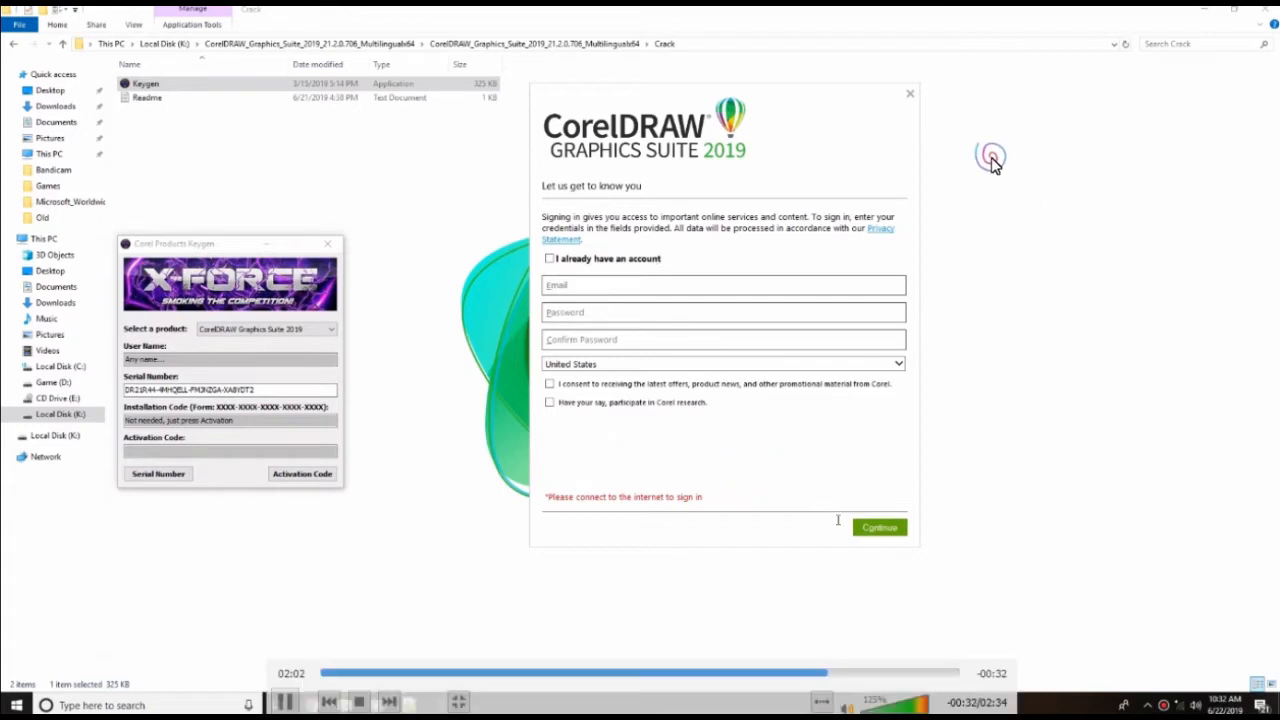
{"action": "left_click", "coordinate": [879, 527]}
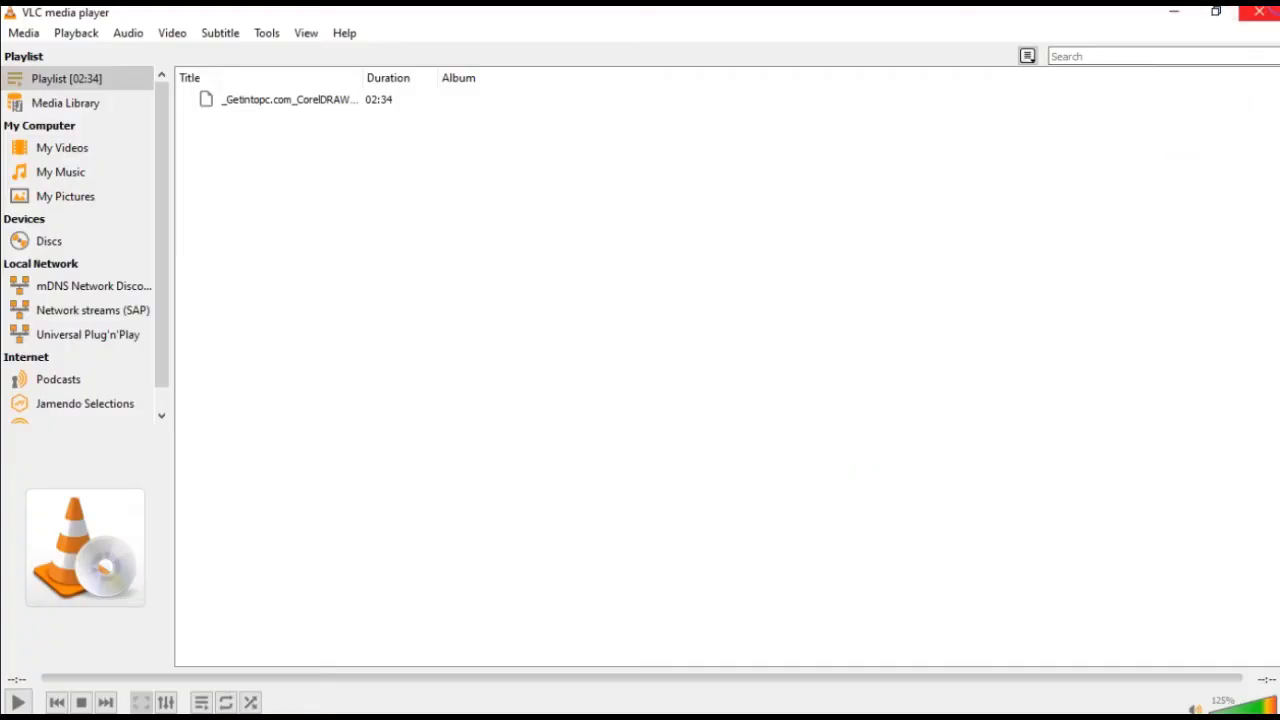
Close VLC media player and launch CorelDRAW 2019 to its welcome screen.
{"action": "left_click", "coordinate": [1259, 11]}
{"action": "key", "text": "super"}
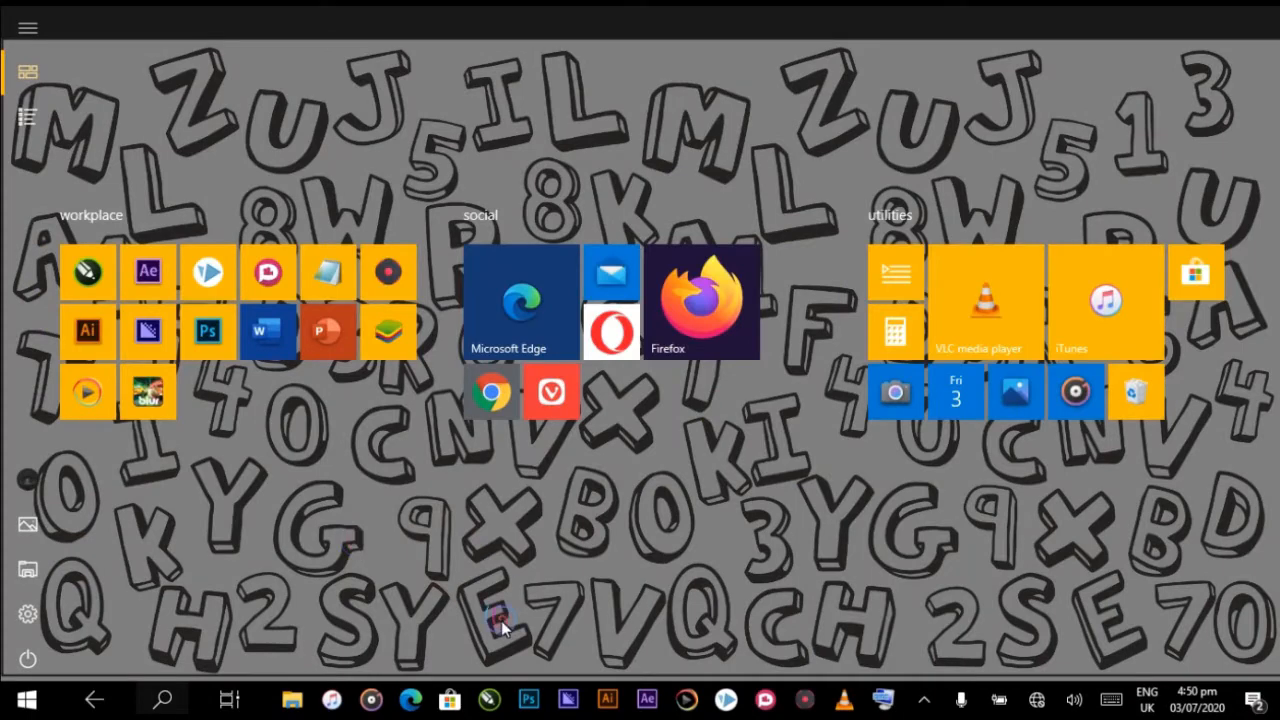
{"action": "mouse_move", "coordinate": [490, 697]}
{"action": "left_click", "coordinate": [486, 700]}
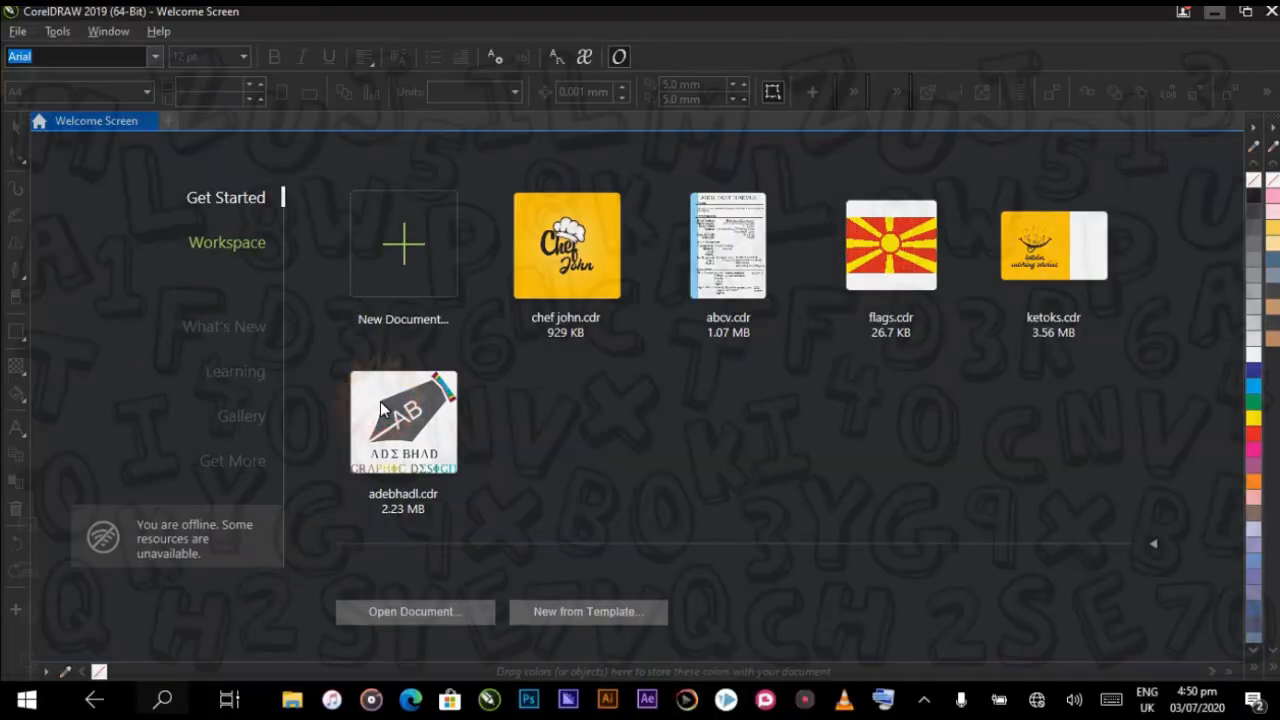
{"action": "key", "text": "super"}
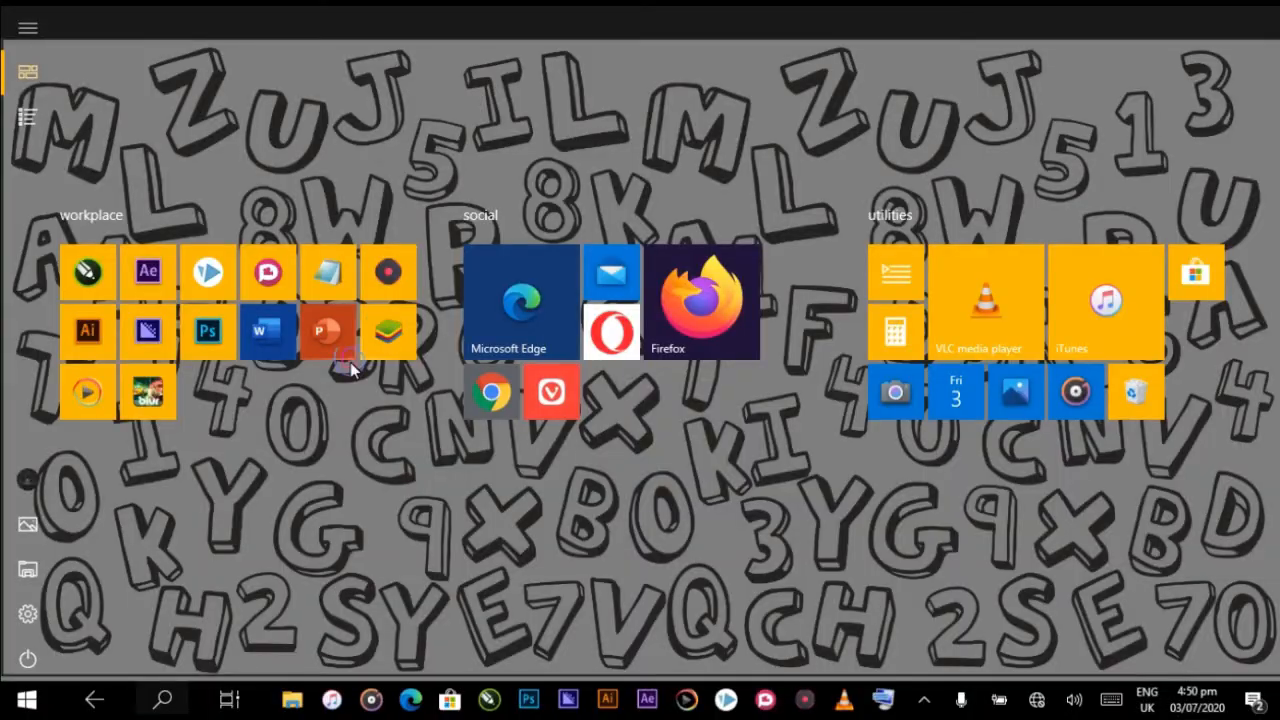
{"action": "left_click", "coordinate": [487, 699]}
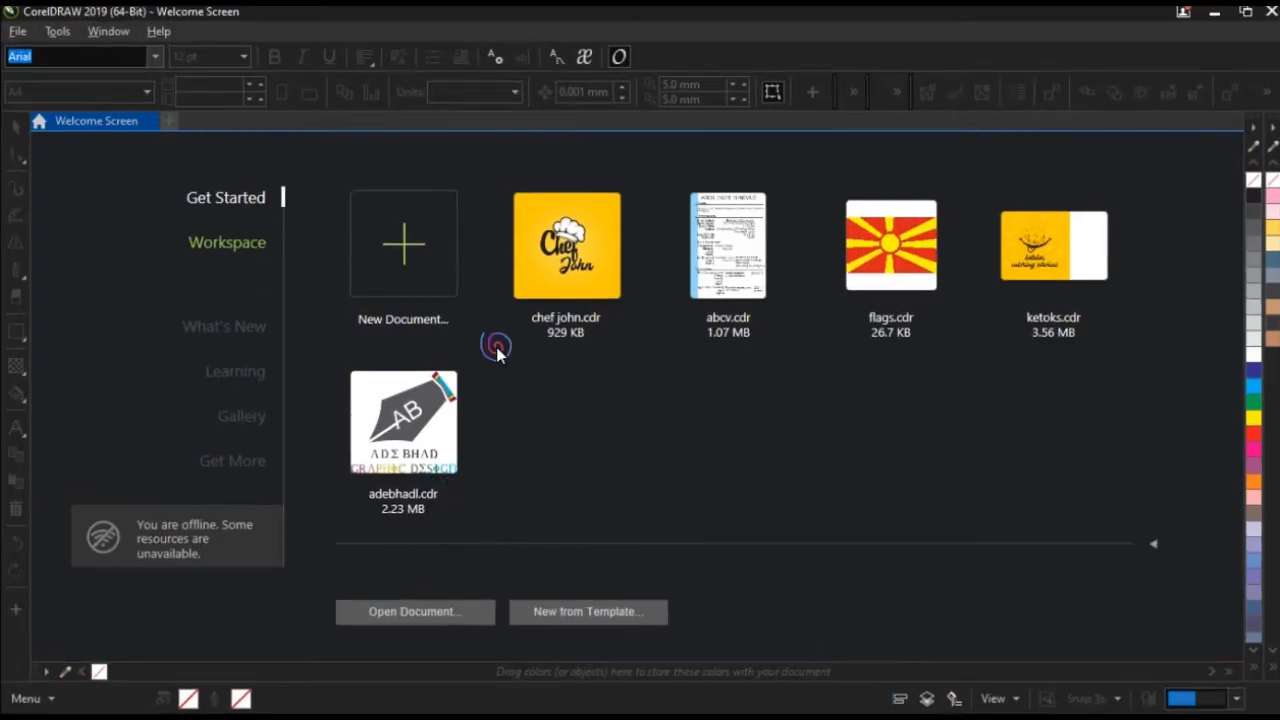
Look at the new document settings and leave them without creating a document.
{"action": "left_click", "coordinate": [386, 272]}
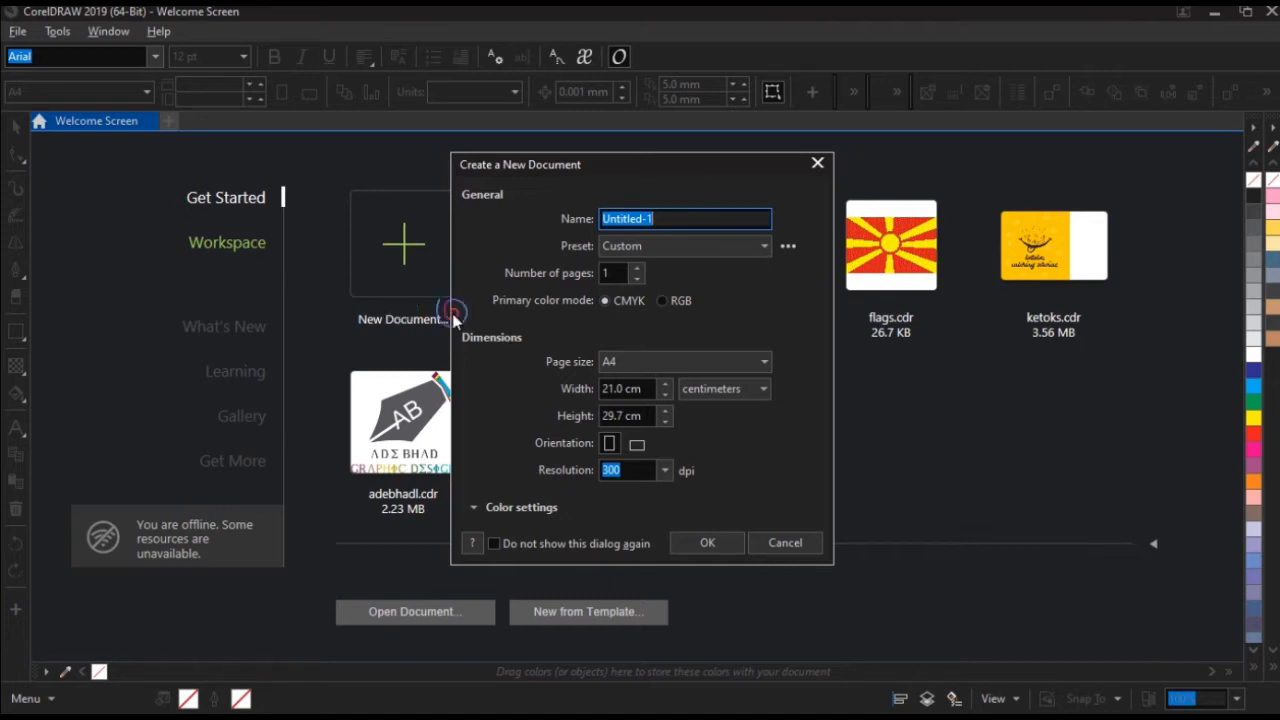
{"action": "left_click", "coordinate": [772, 548]}
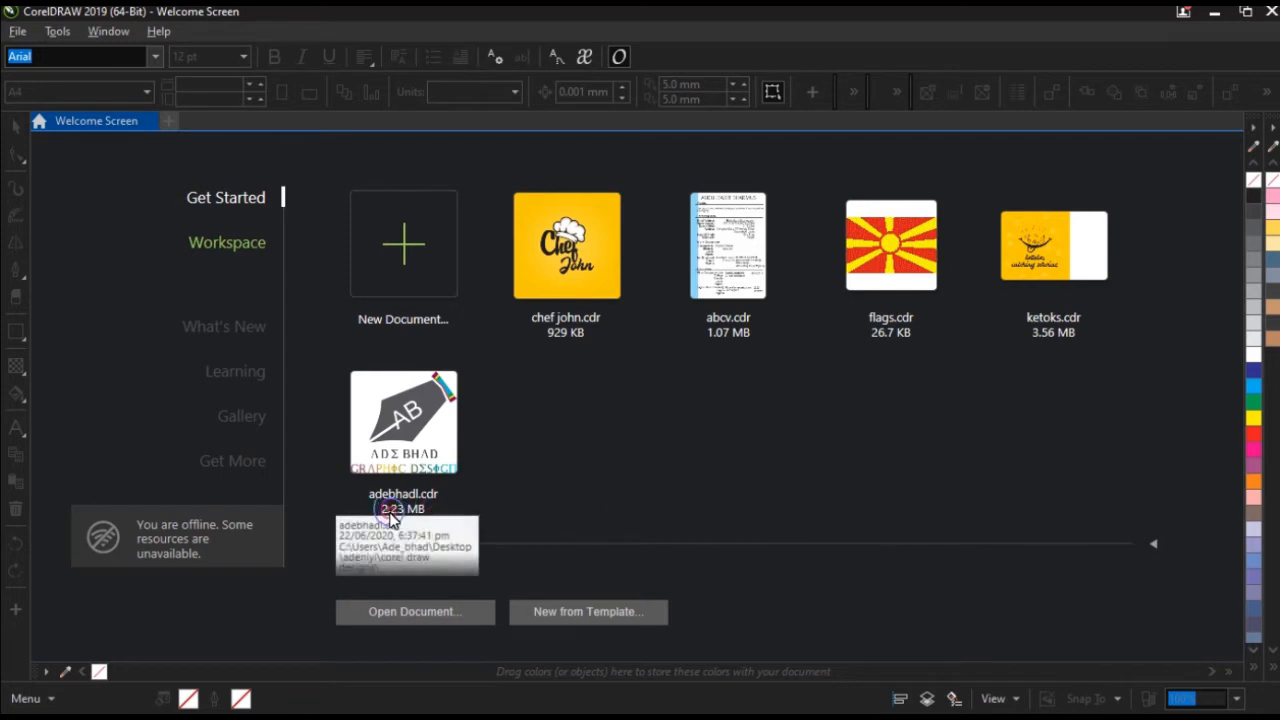
Review the interface theme choices in the application's appearance customization and leave the dialog.
{"action": "left_click", "coordinate": [22, 700]}
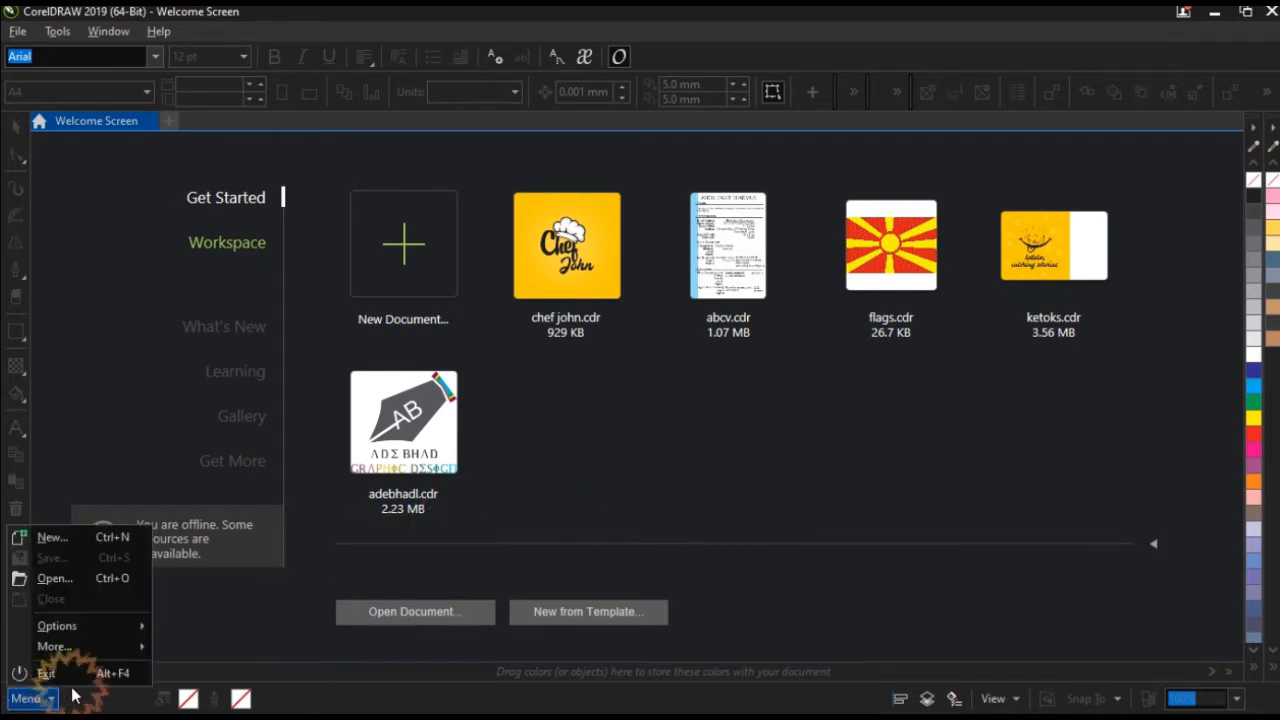
{"action": "left_click", "coordinate": [130, 628]}
{"action": "left_click", "coordinate": [184, 643]}
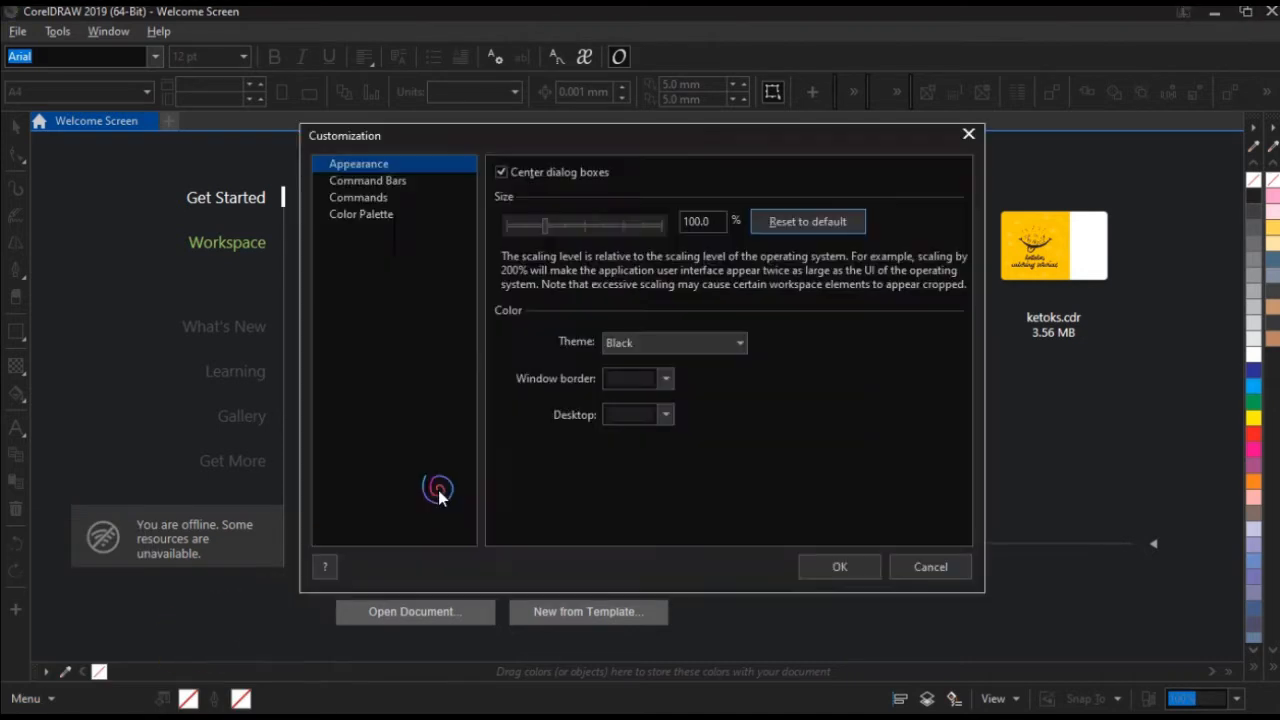
{"action": "left_click", "coordinate": [688, 357]}
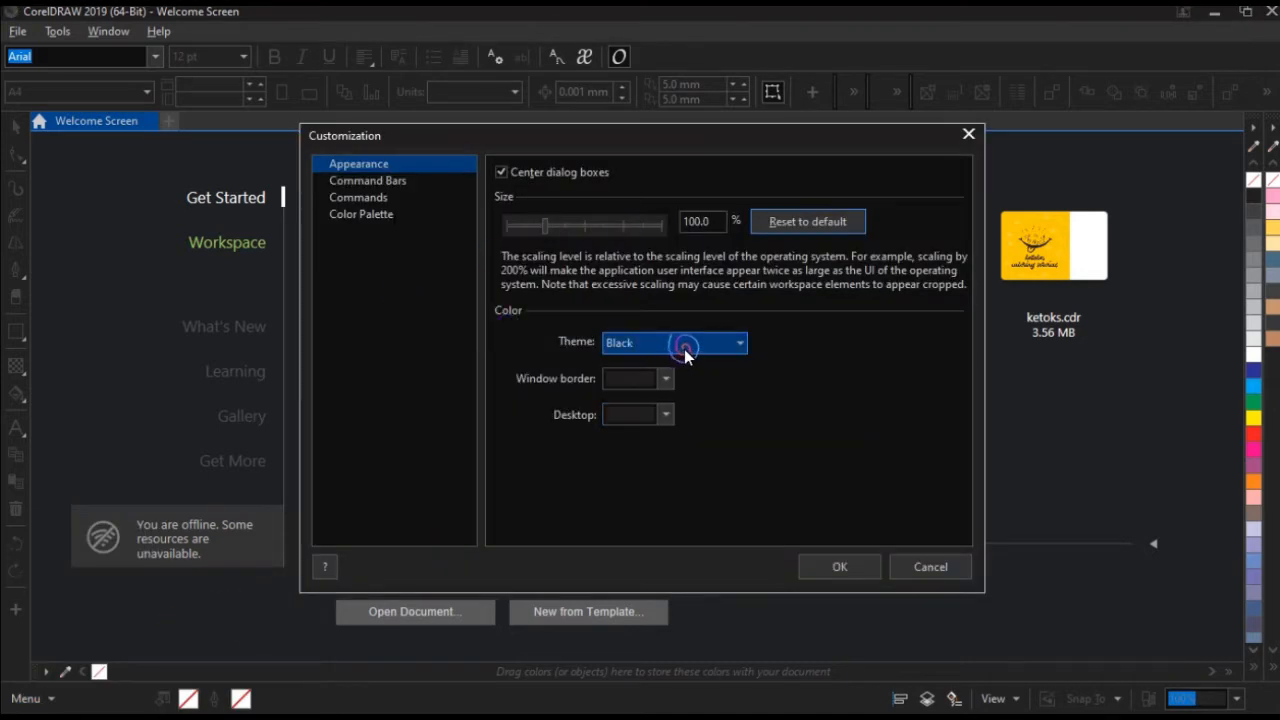
{"action": "left_click", "coordinate": [685, 345]}
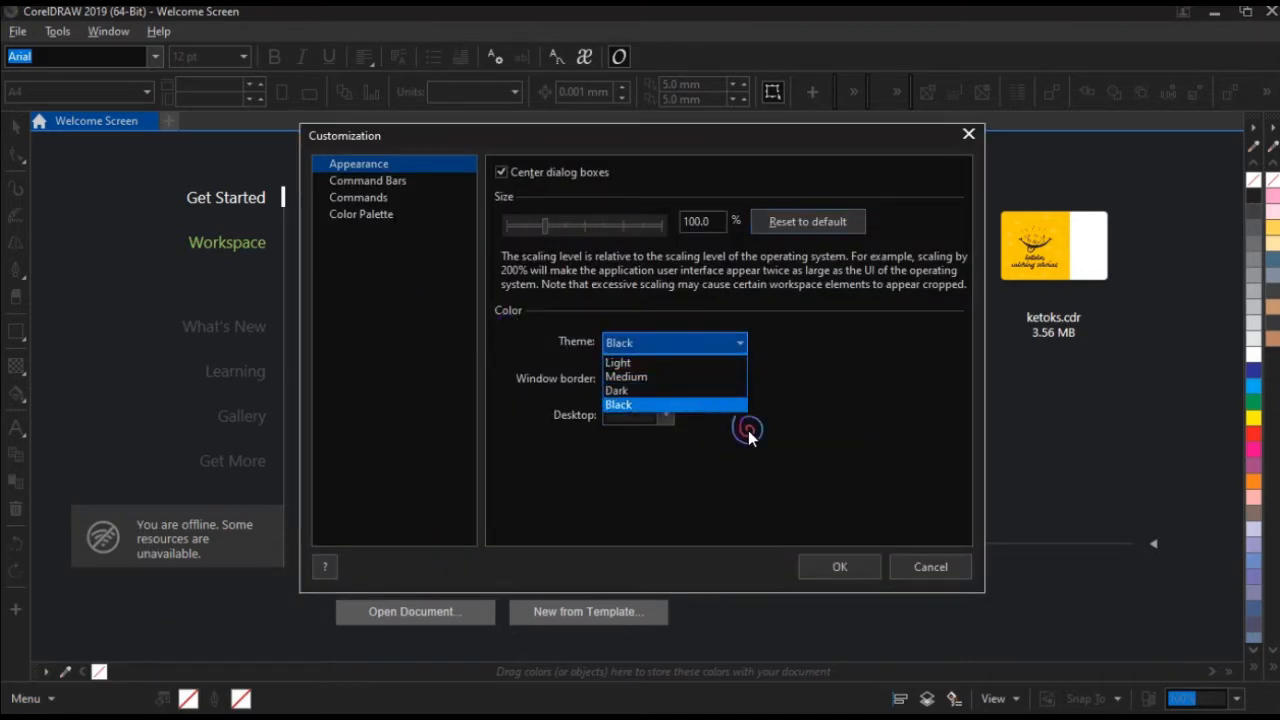
{"action": "left_click", "coordinate": [861, 491]}
{"action": "left_click", "coordinate": [918, 568]}
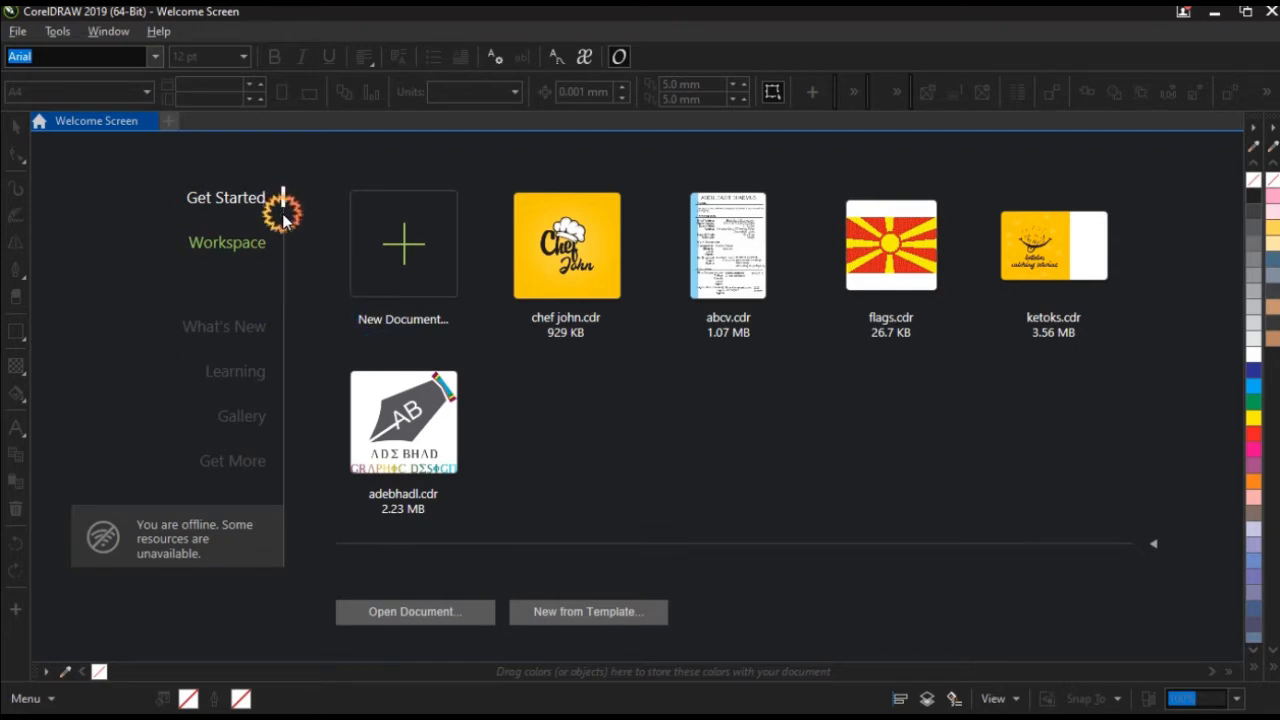
{"action": "left_click", "coordinate": [264, 268]}
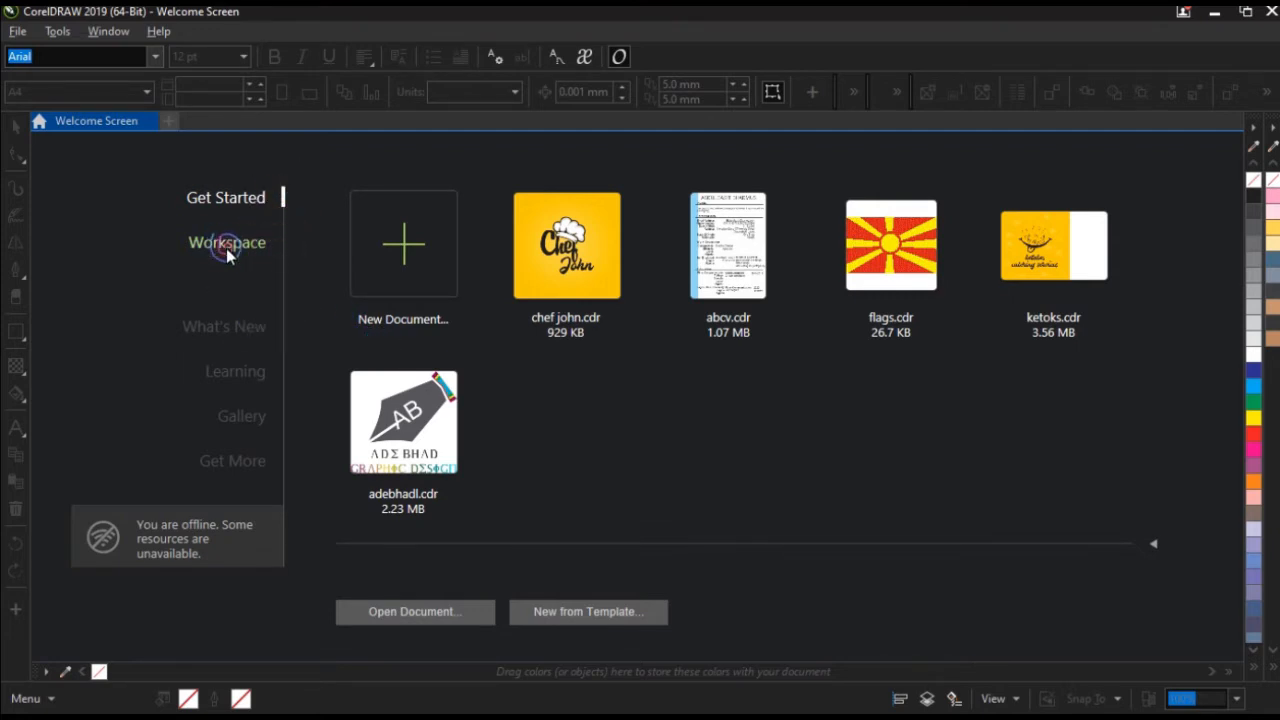
{"action": "left_click", "coordinate": [241, 335]}
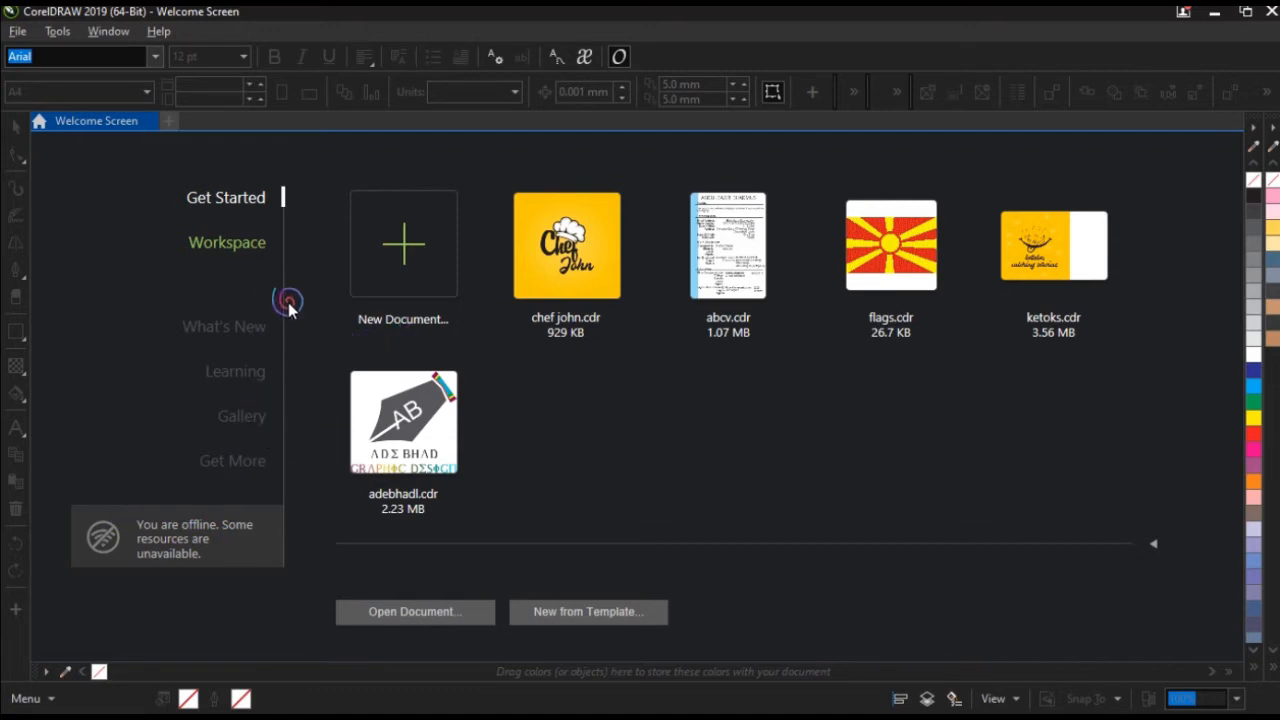
Create a new document named tutorial1 with a custom page size of 6 cm wide by 6 cm high.
{"action": "left_click", "coordinate": [405, 245]}
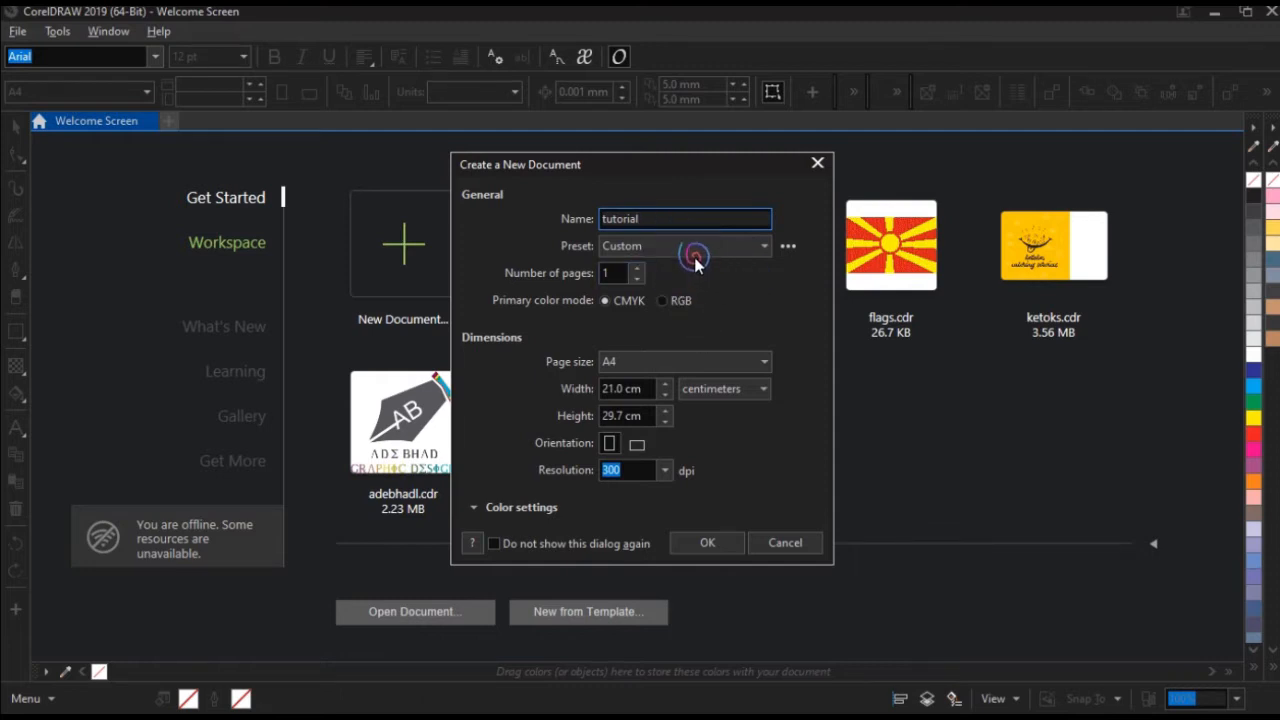
{"action": "left_click", "coordinate": [686, 364]}
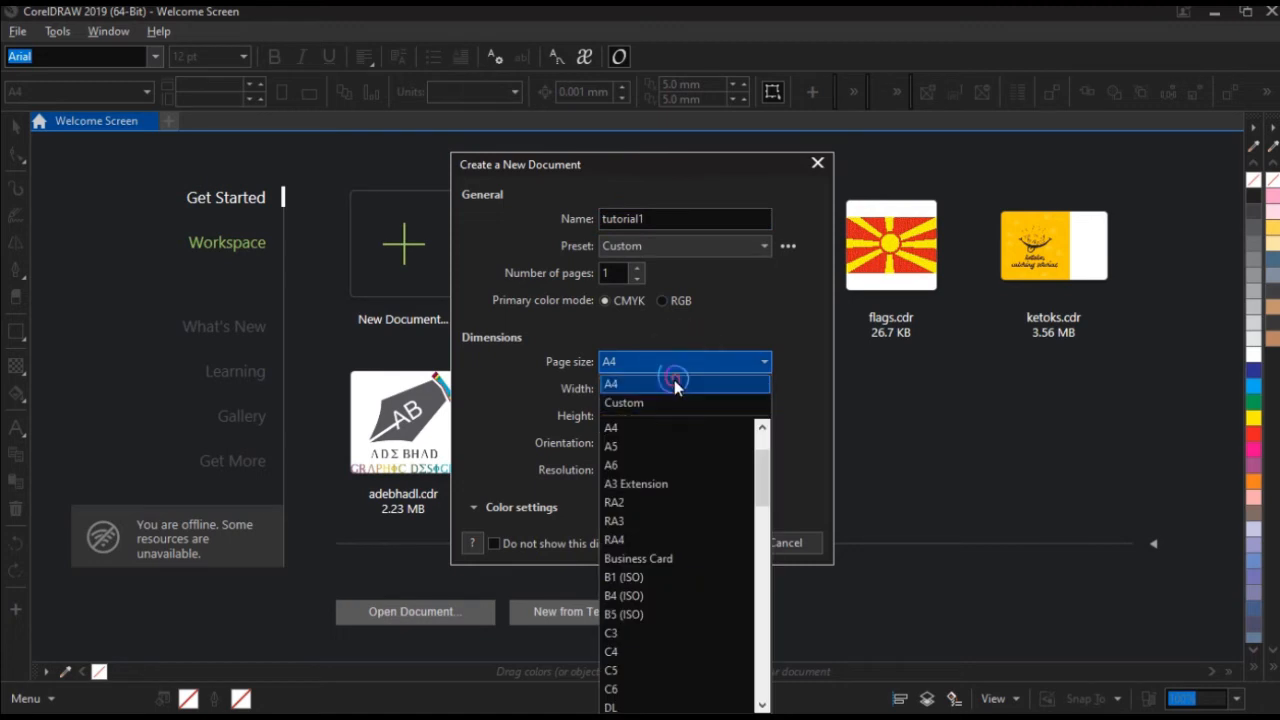
{"action": "left_click", "coordinate": [651, 407]}
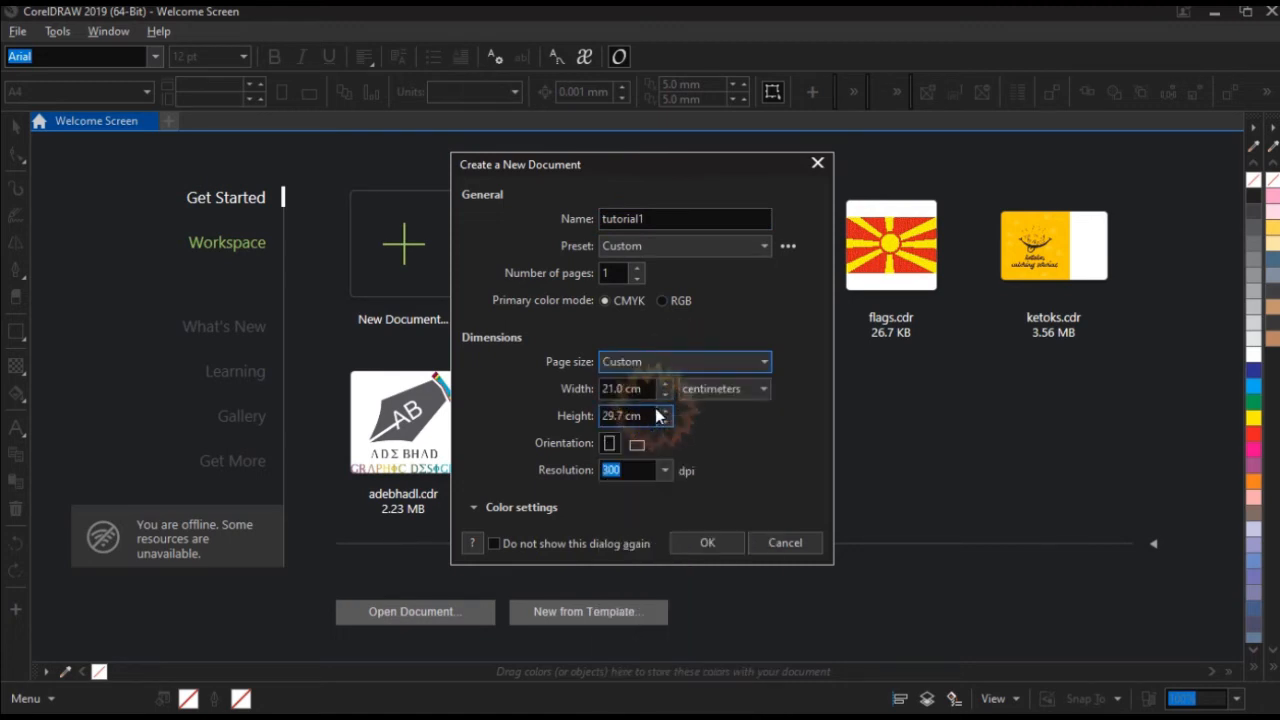
{"action": "left_click_drag", "start_coordinate": [643, 398], "coordinate": [600, 396]}
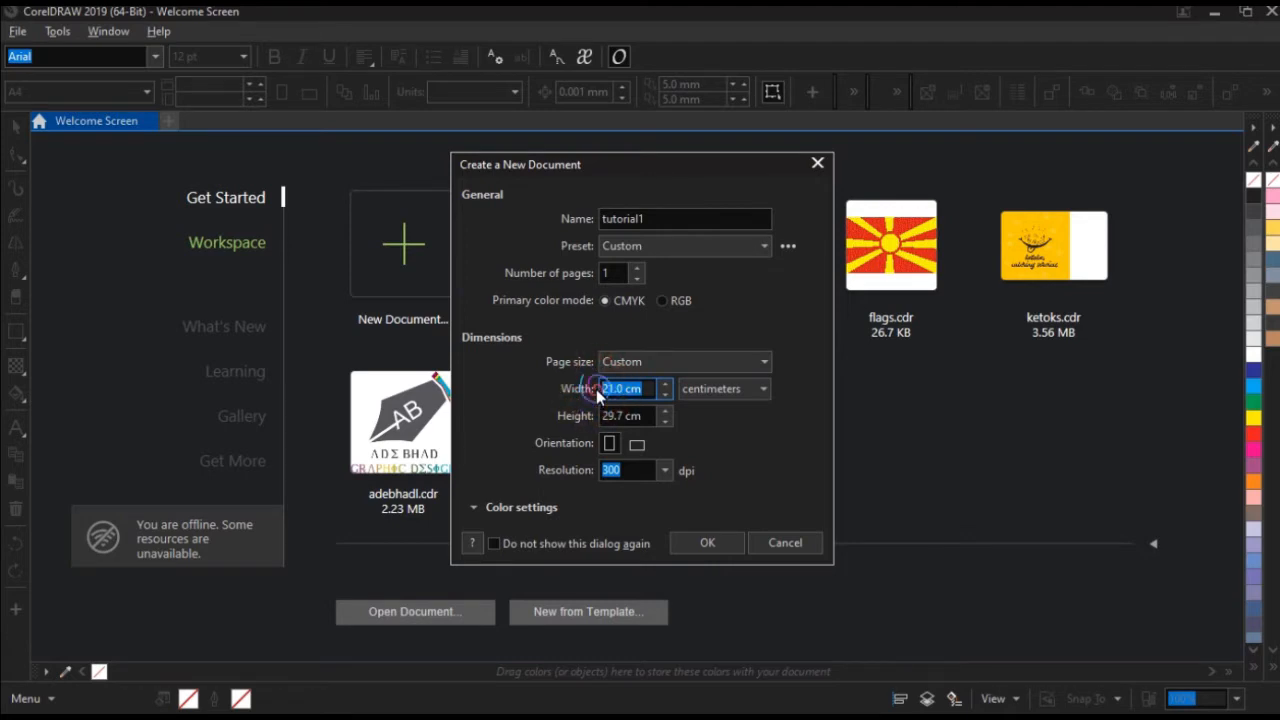
{"action": "left_click_drag", "start_coordinate": [634, 414], "coordinate": [596, 425]}
{"action": "type", "text": "6"}
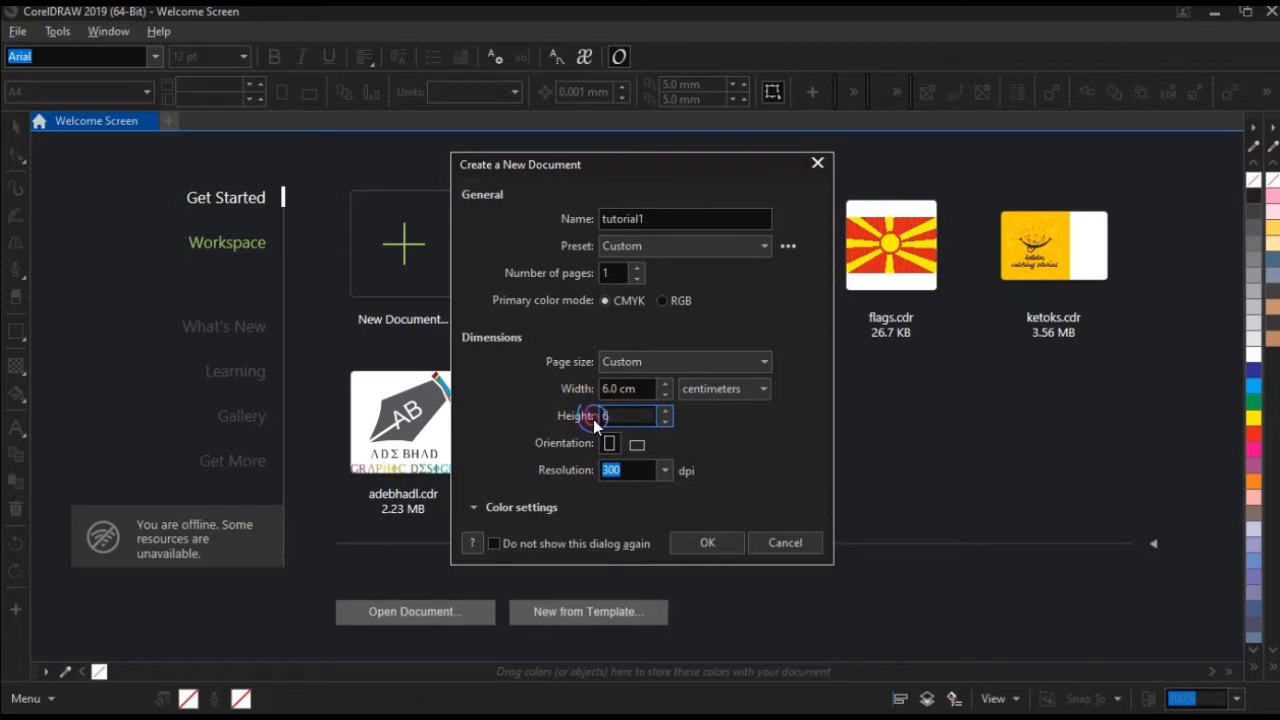
{"action": "left_click", "coordinate": [728, 538]}
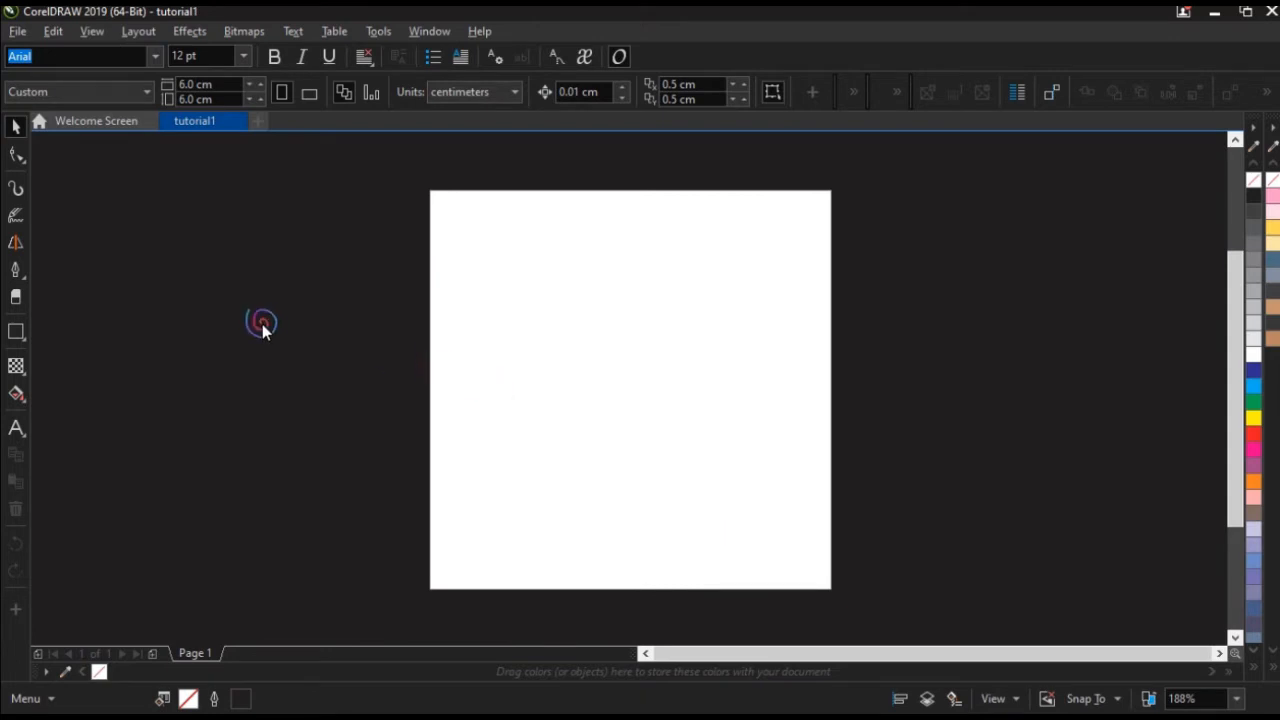
{"action": "left_click", "coordinate": [263, 330]}
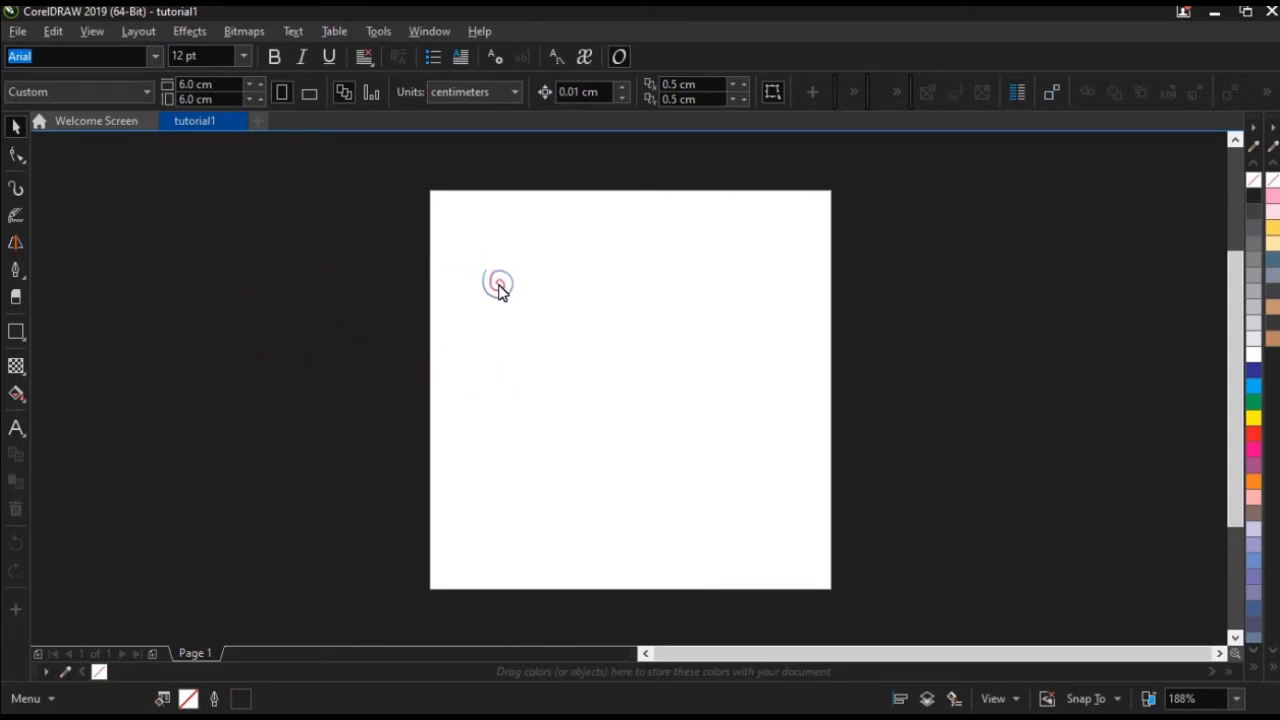
Revisit the new document settings from the welcome screen, leave them without creating anything, and return to the tutorial1 document.
{"action": "left_click", "coordinate": [123, 125]}
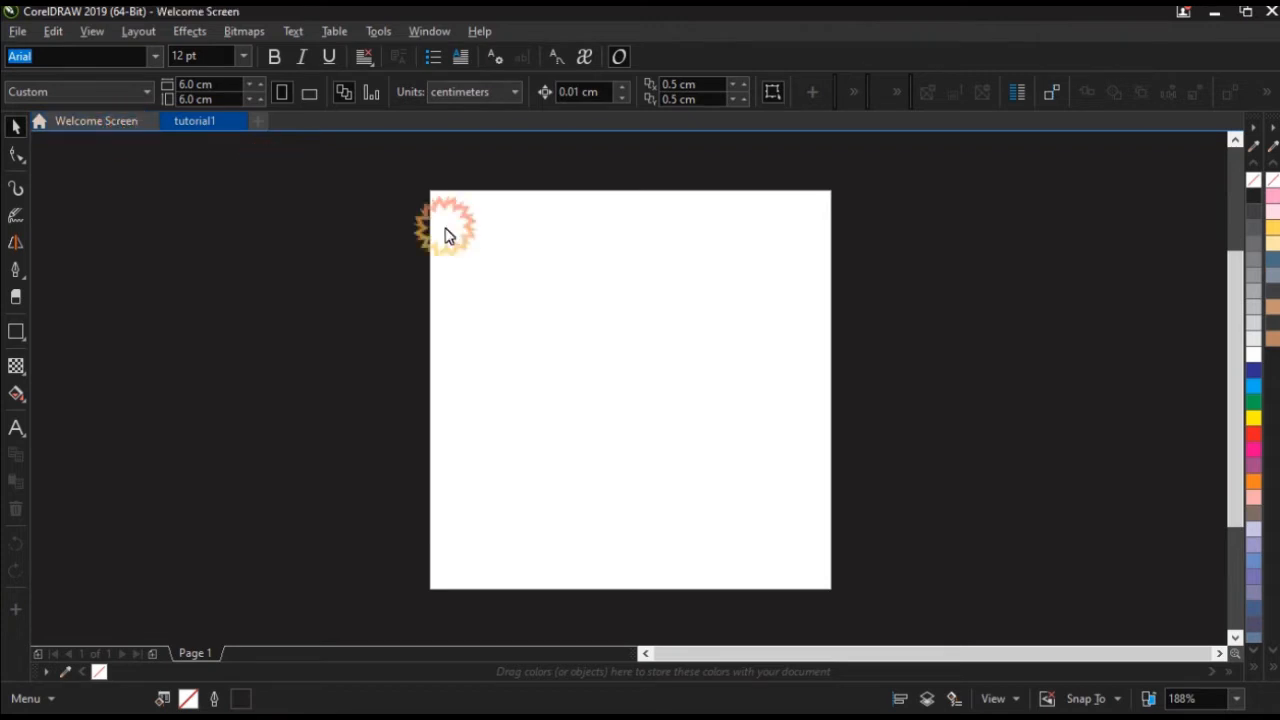
{"action": "left_click", "coordinate": [446, 245]}
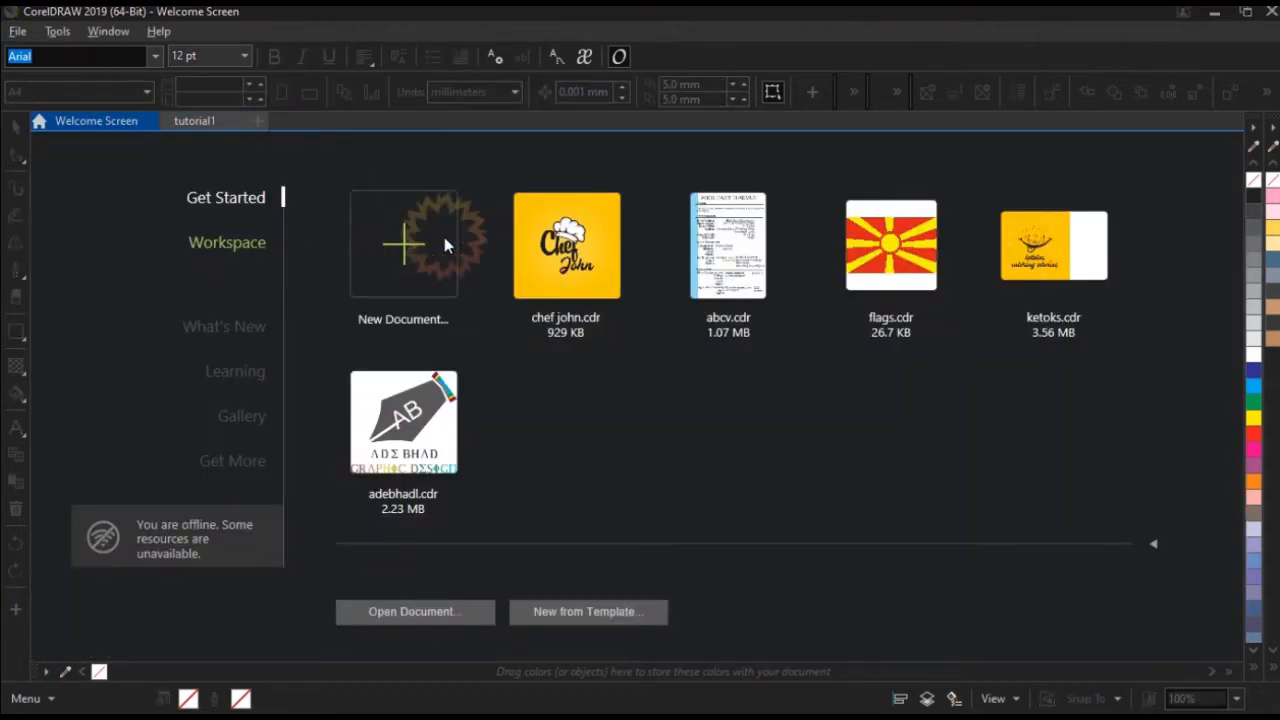
{"action": "left_click", "coordinate": [773, 545]}
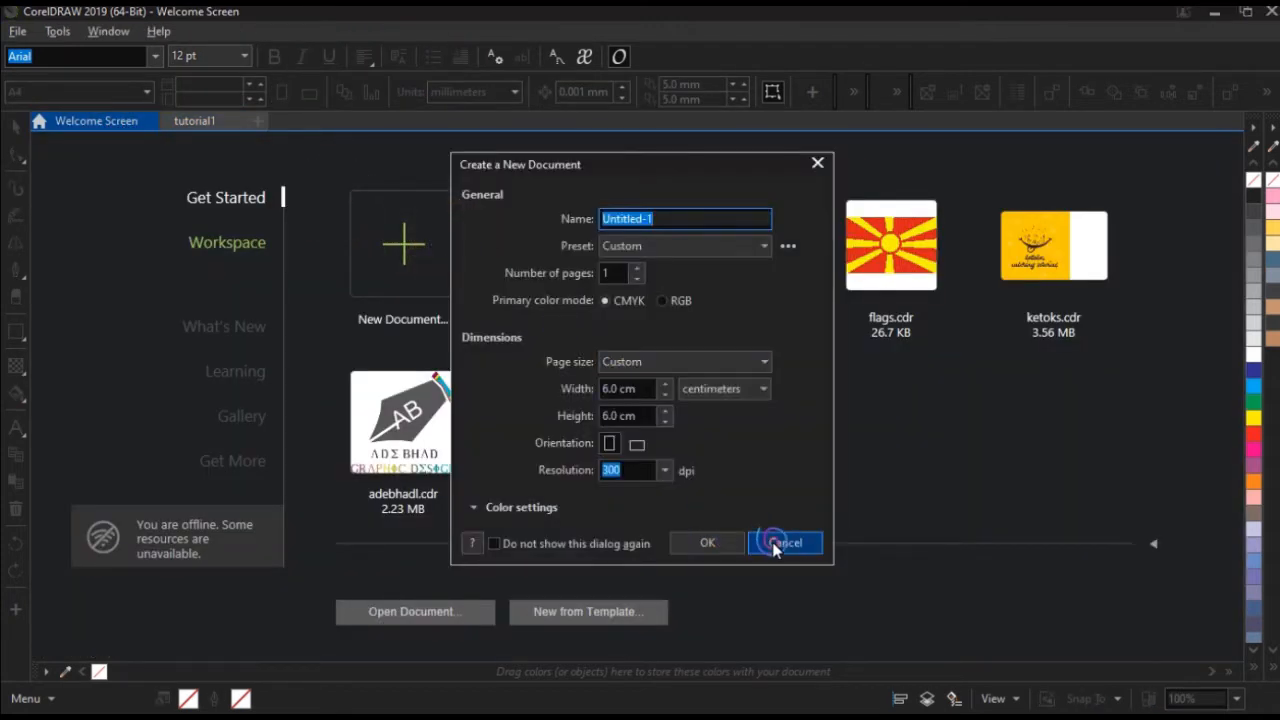
{"action": "left_click", "coordinate": [205, 121]}
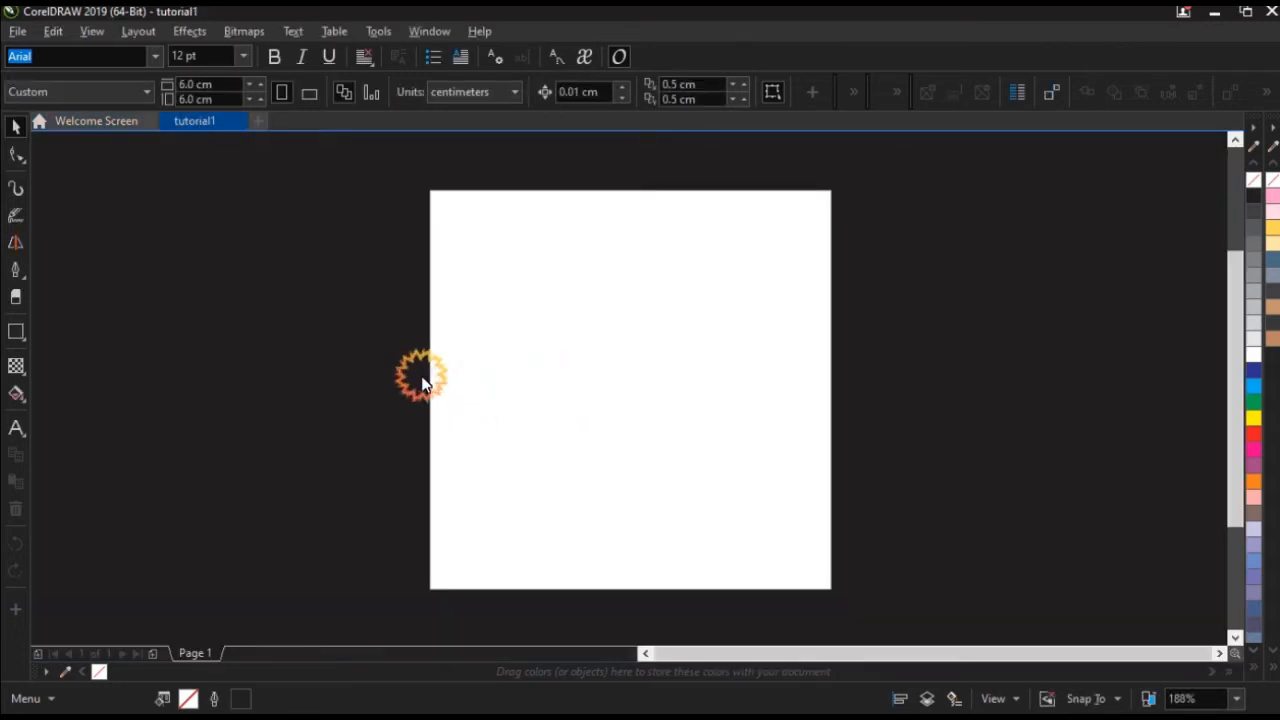
{"action": "left_click", "coordinate": [347, 408]}
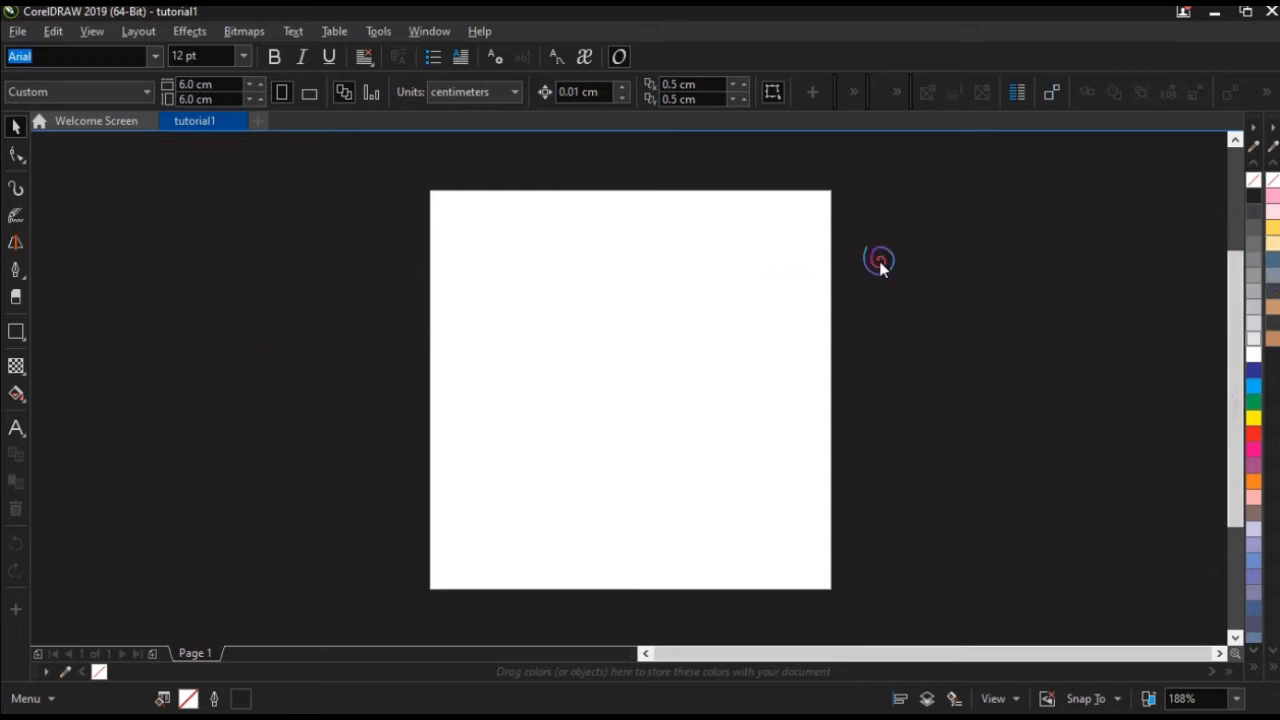
Look through the application's command groups from File to Help, including the View, Layout, Text and Tools commands.
{"action": "left_click", "coordinate": [19, 31]}
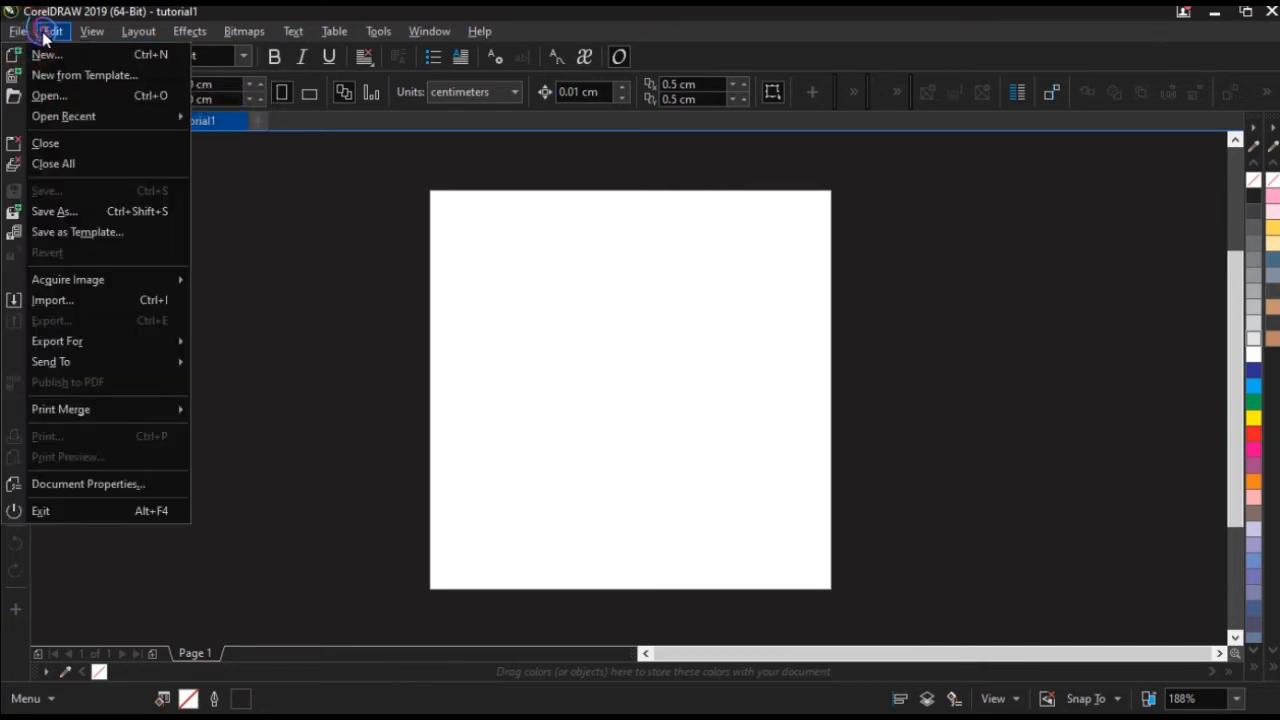
{"action": "mouse_move", "coordinate": [53, 36]}
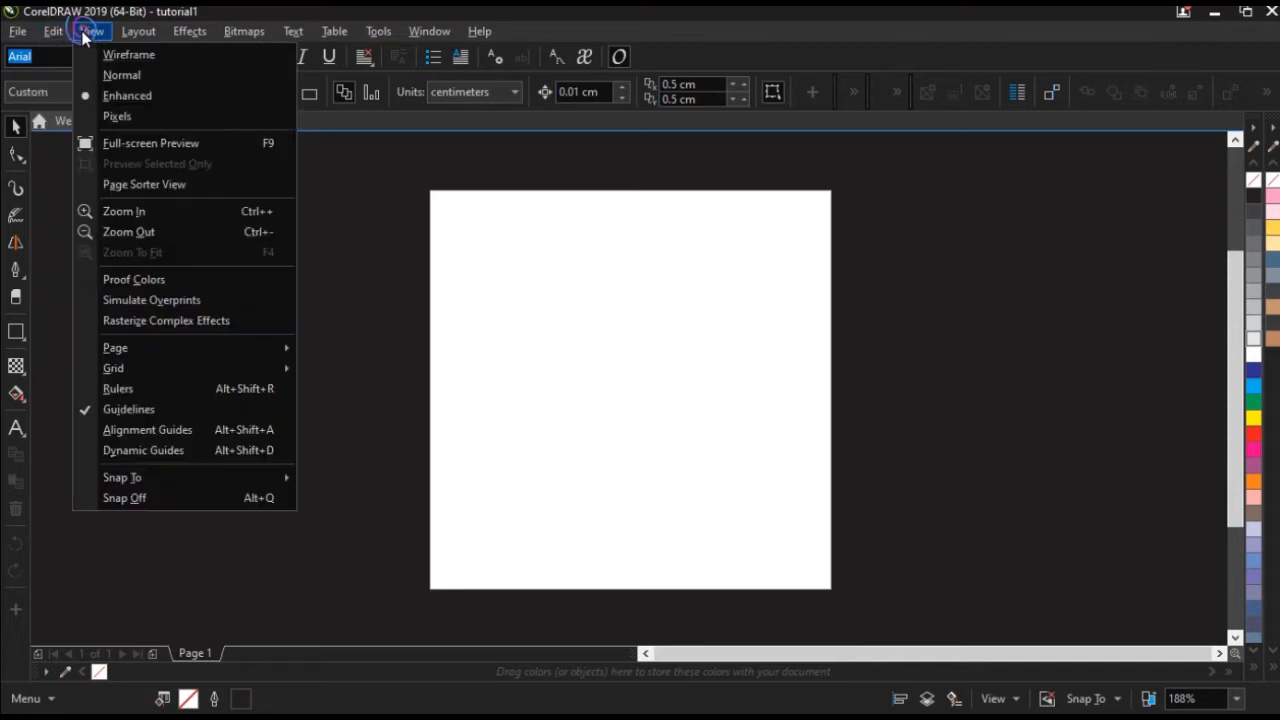
{"action": "mouse_move", "coordinate": [134, 36]}
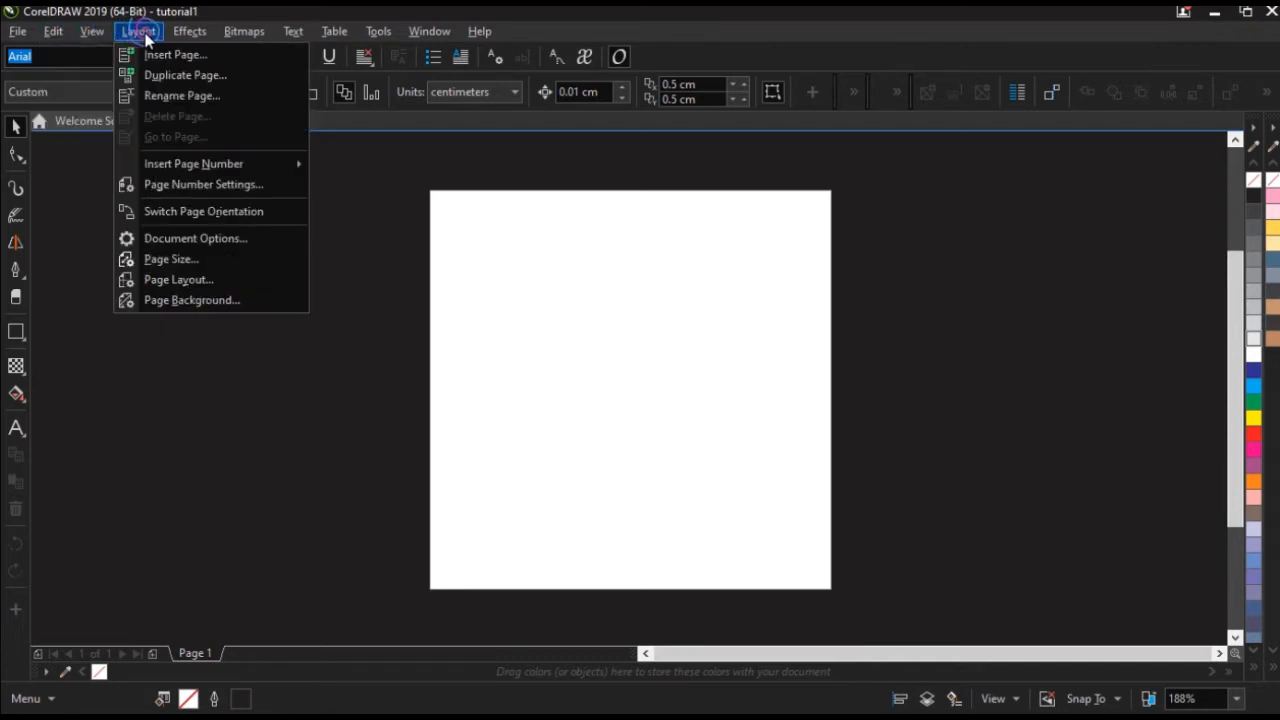
{"action": "mouse_move", "coordinate": [190, 38]}
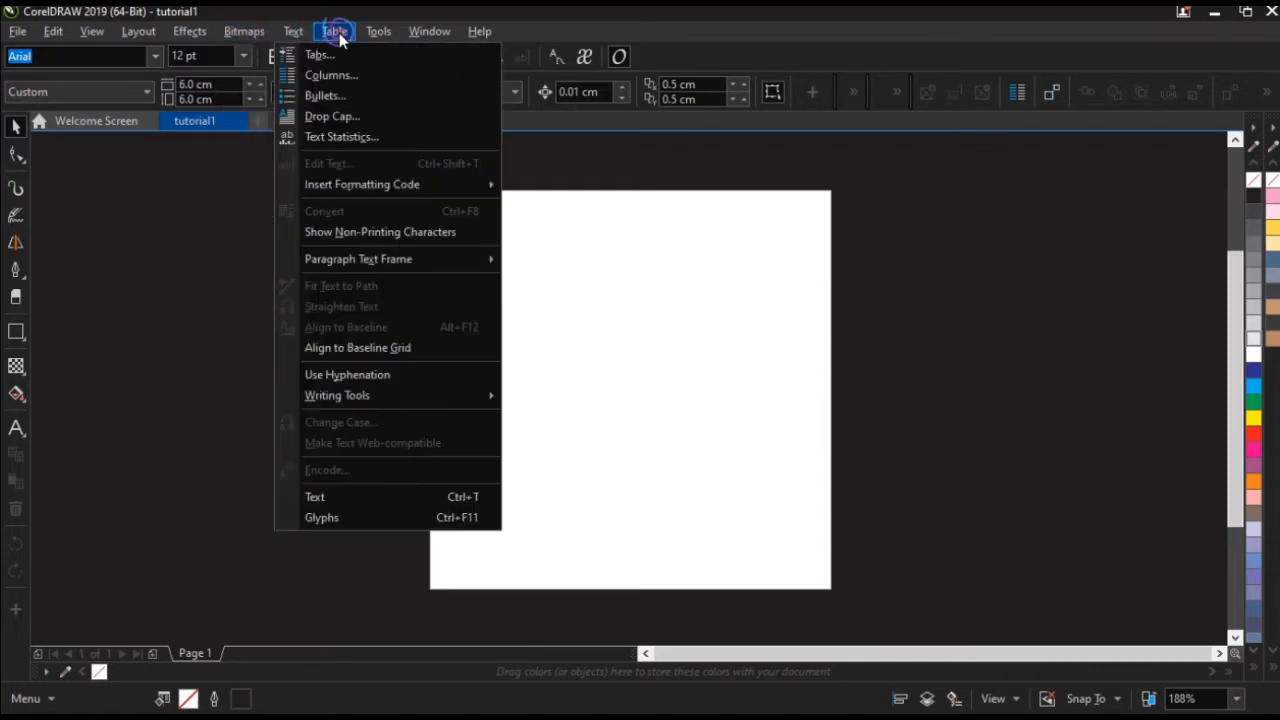
{"action": "mouse_move", "coordinate": [378, 38]}
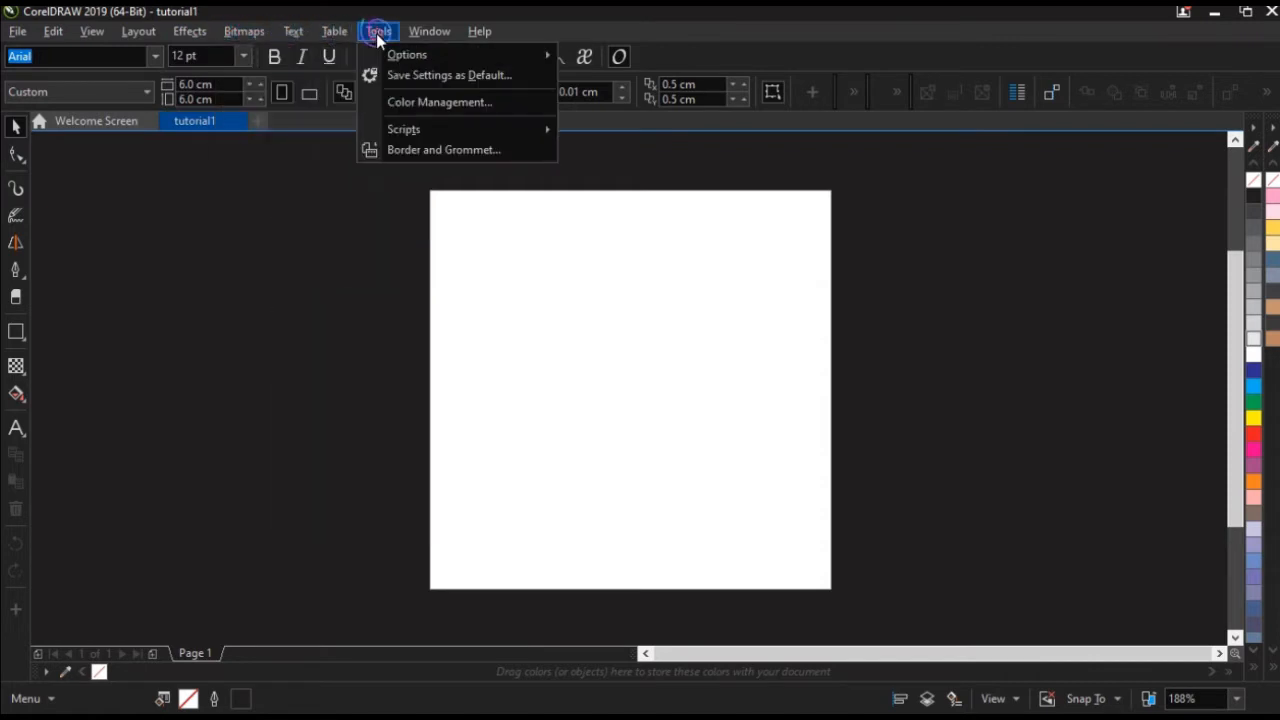
{"action": "left_click", "coordinate": [395, 77]}
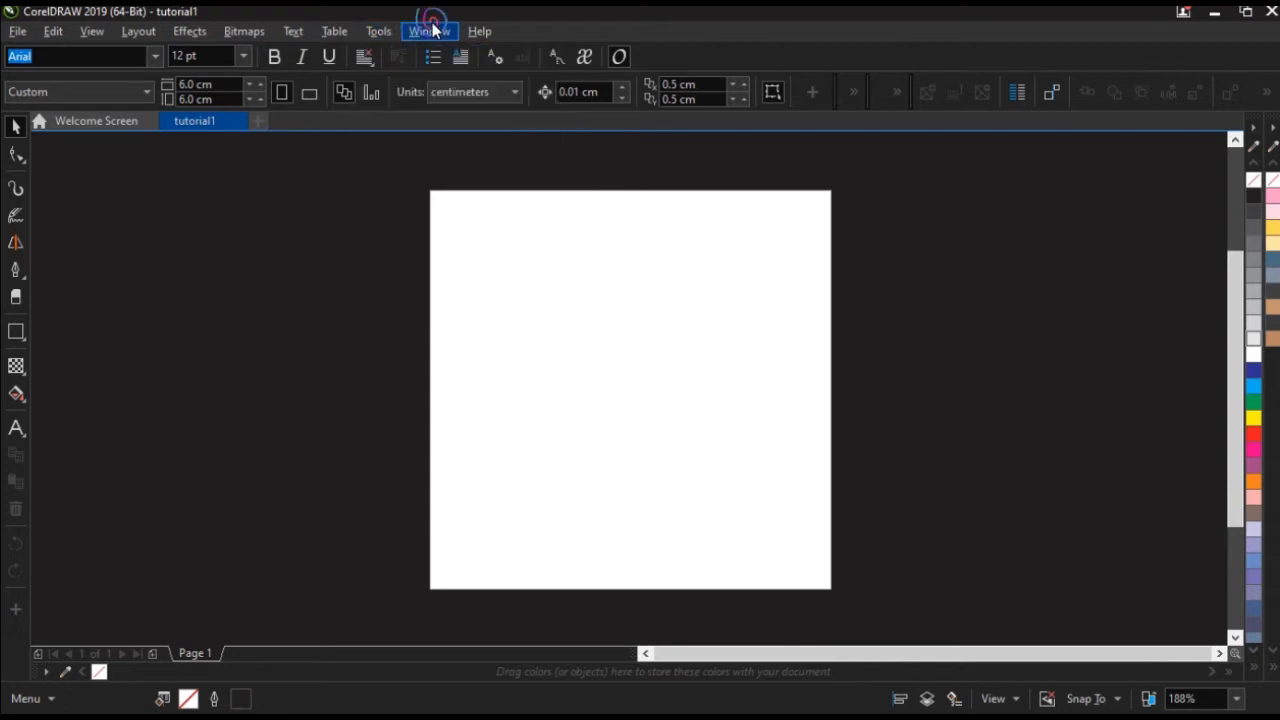
{"action": "left_click", "coordinate": [432, 32]}
{"action": "left_click", "coordinate": [479, 33]}
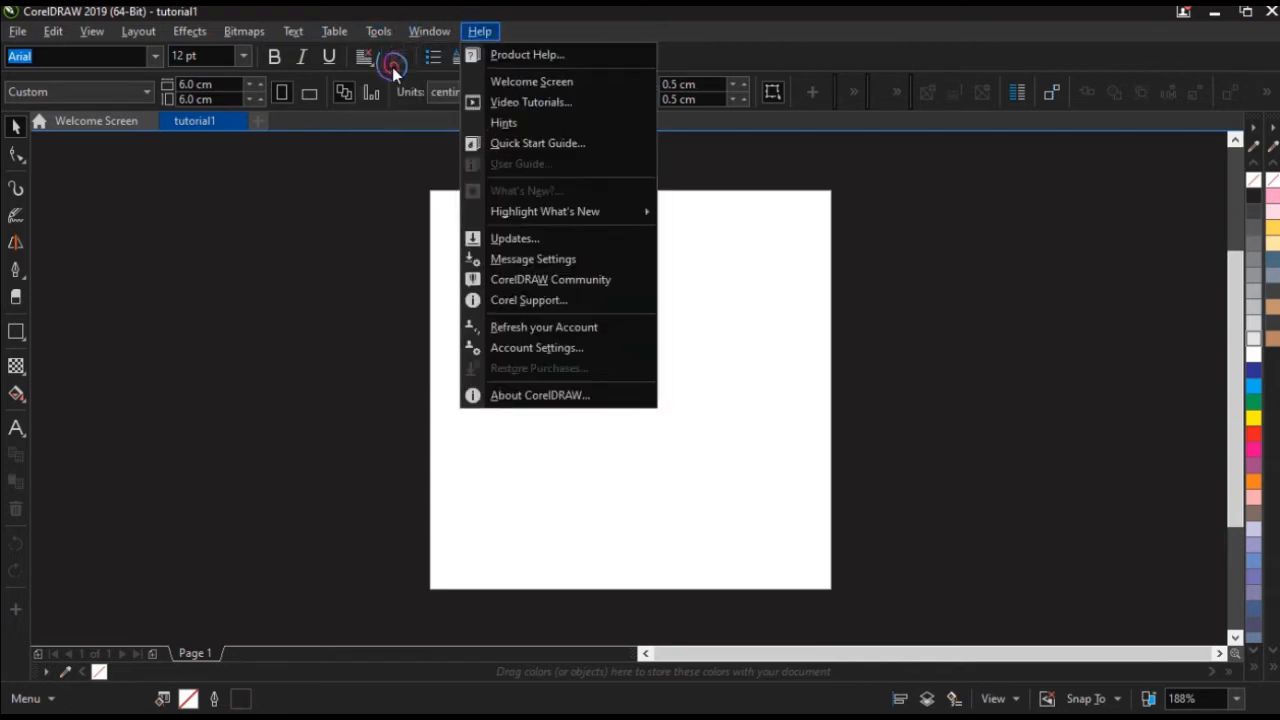
{"action": "left_click", "coordinate": [134, 191]}
{"action": "left_click", "coordinate": [82, 352]}
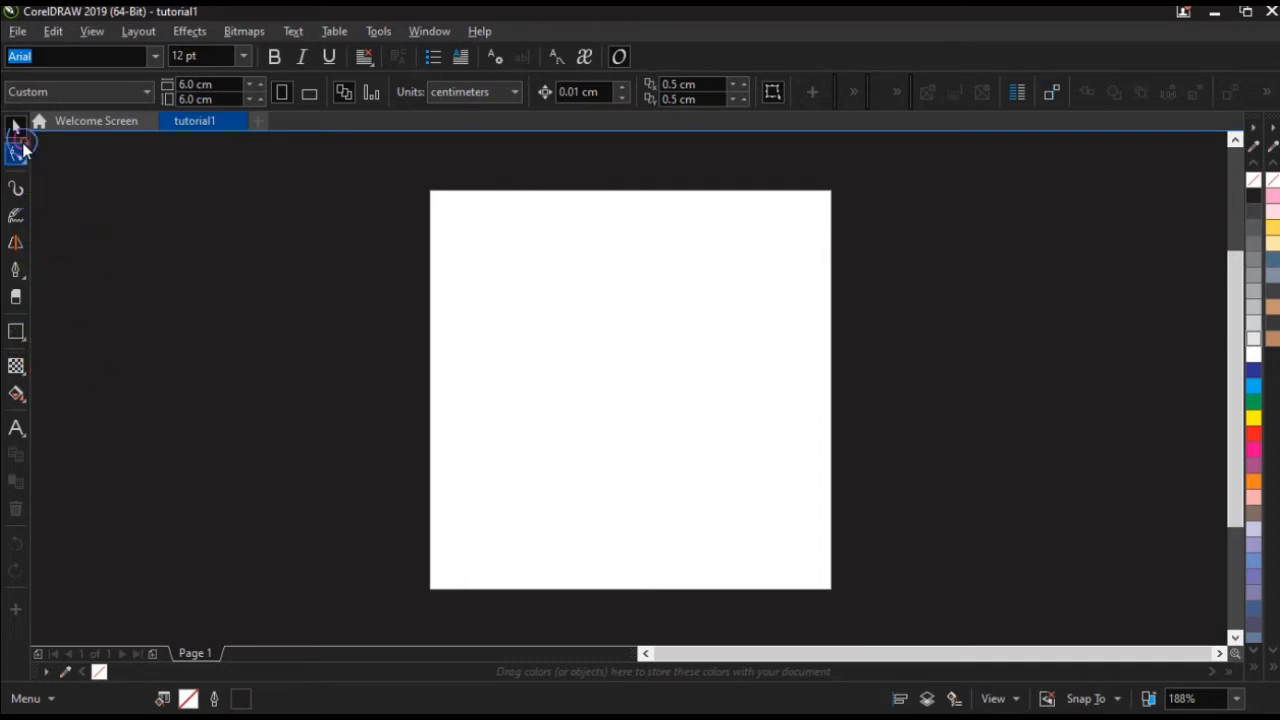
Review the tools grouped with the Shape tool, such as Smooth, Twirl, Crop, Knife and Free Transform.
{"action": "left_click", "coordinate": [260, 326]}
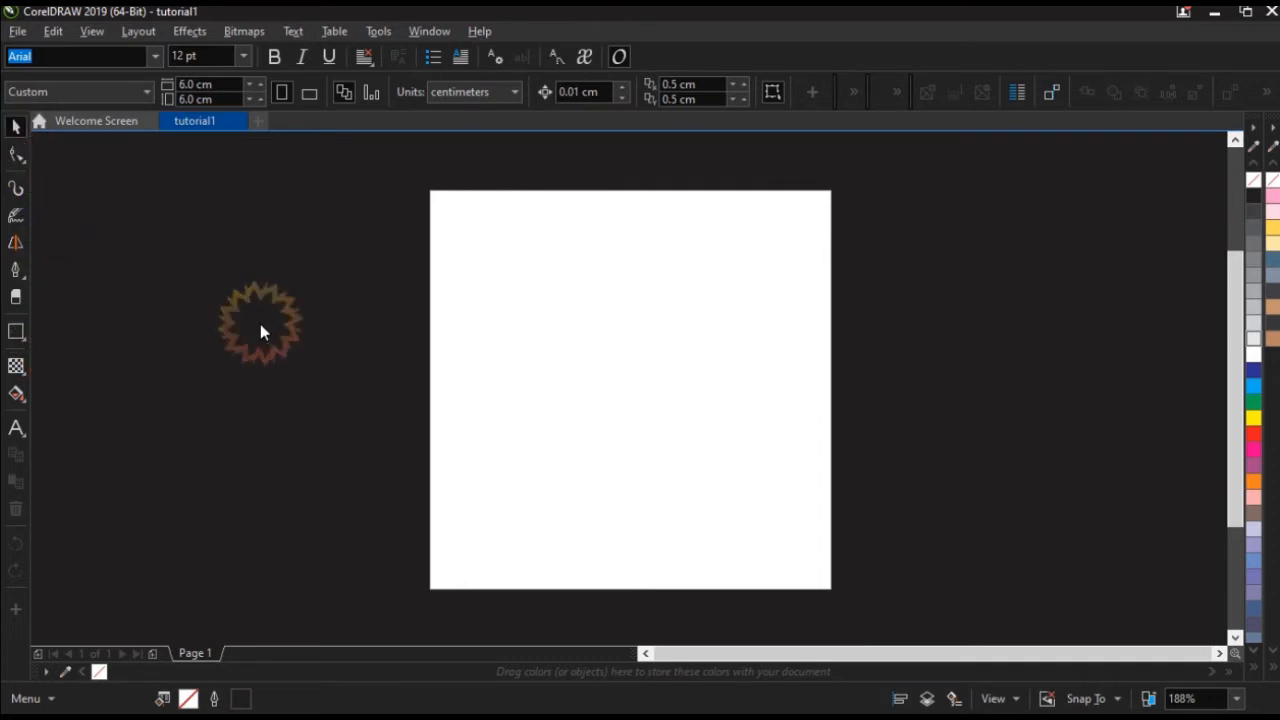
{"action": "left_click_drag", "start_coordinate": [592, 299], "coordinate": [402, 269]}
{"action": "left_click", "coordinate": [527, 331]}
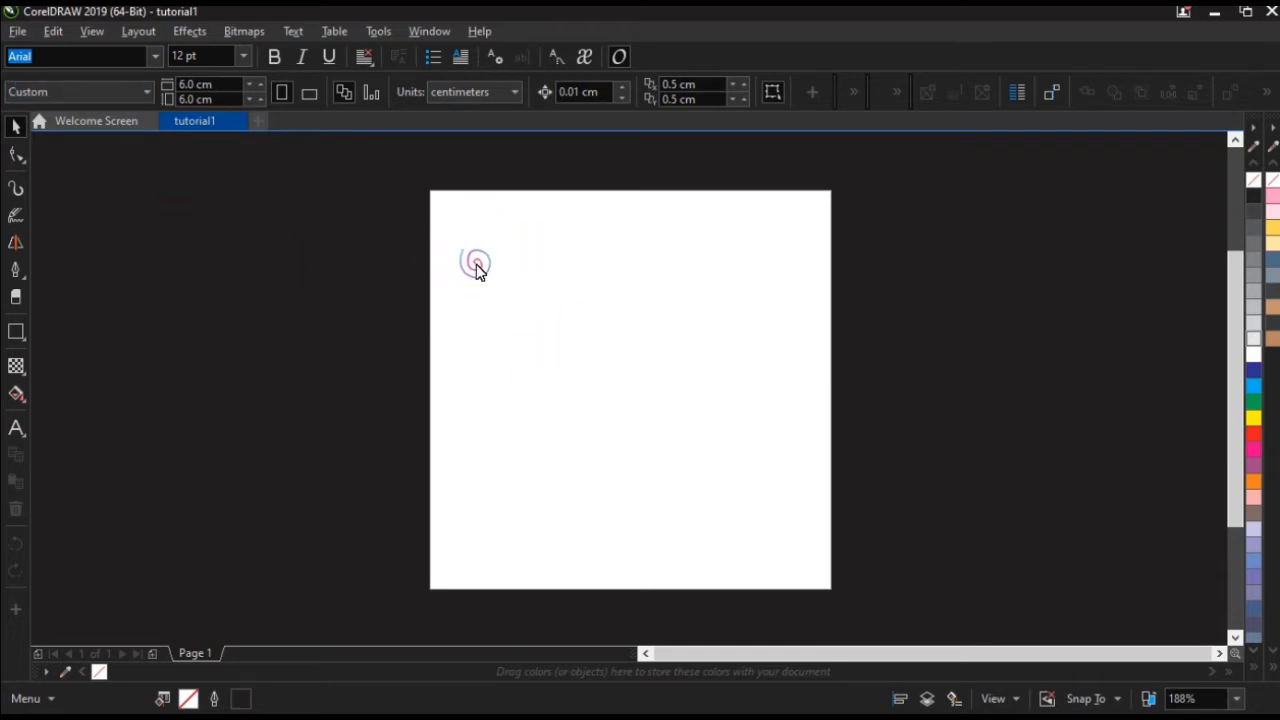
{"action": "left_click", "coordinate": [21, 160]}
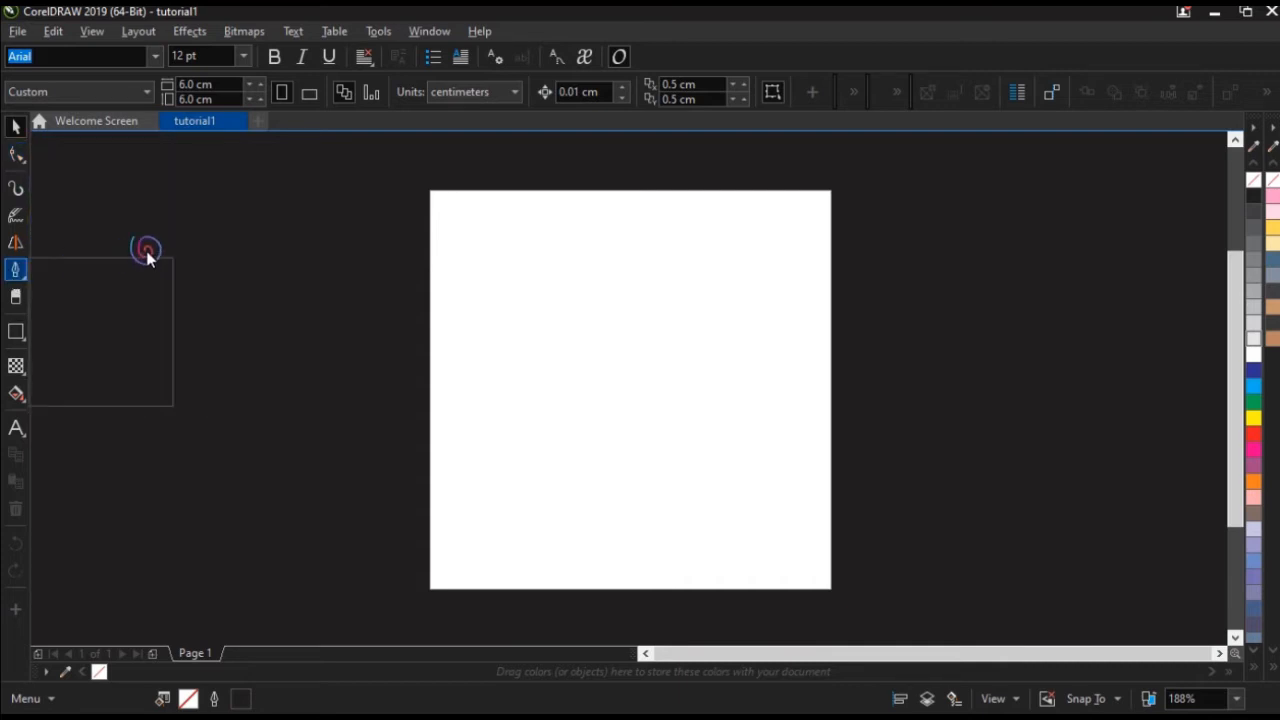
{"action": "mouse_move", "coordinate": [11, 157]}
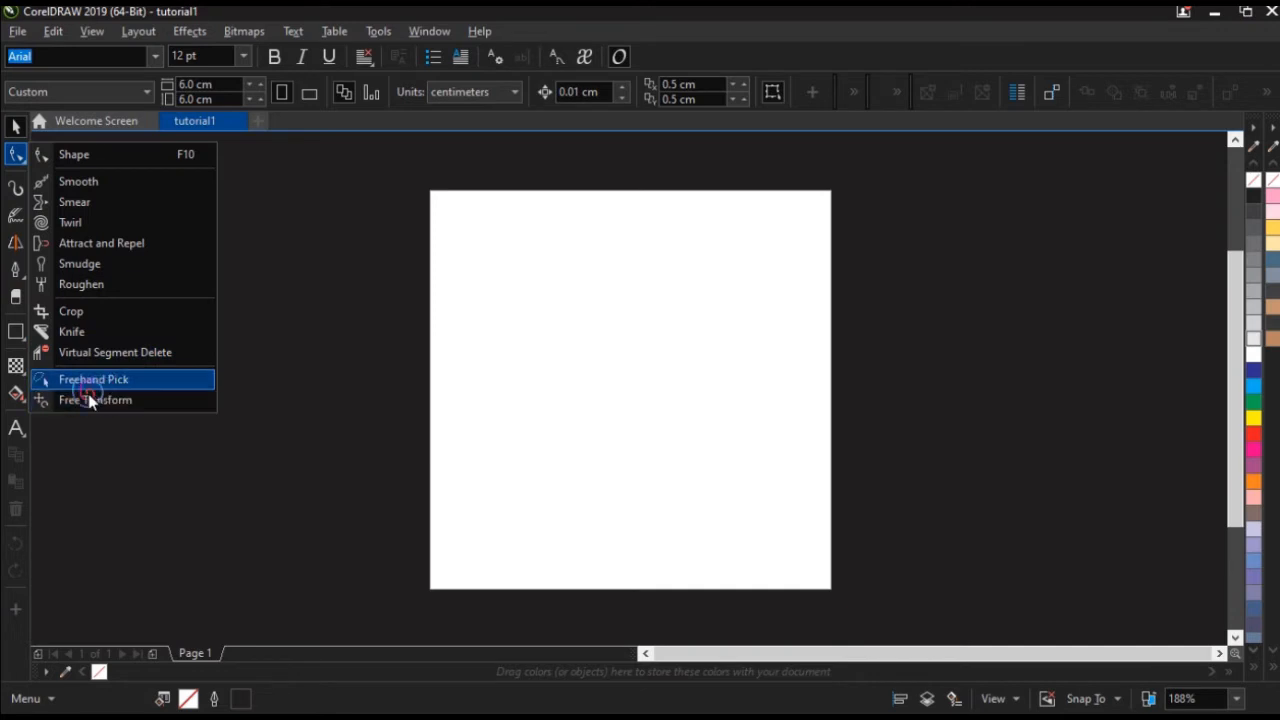
{"action": "left_click", "coordinate": [17, 222]}
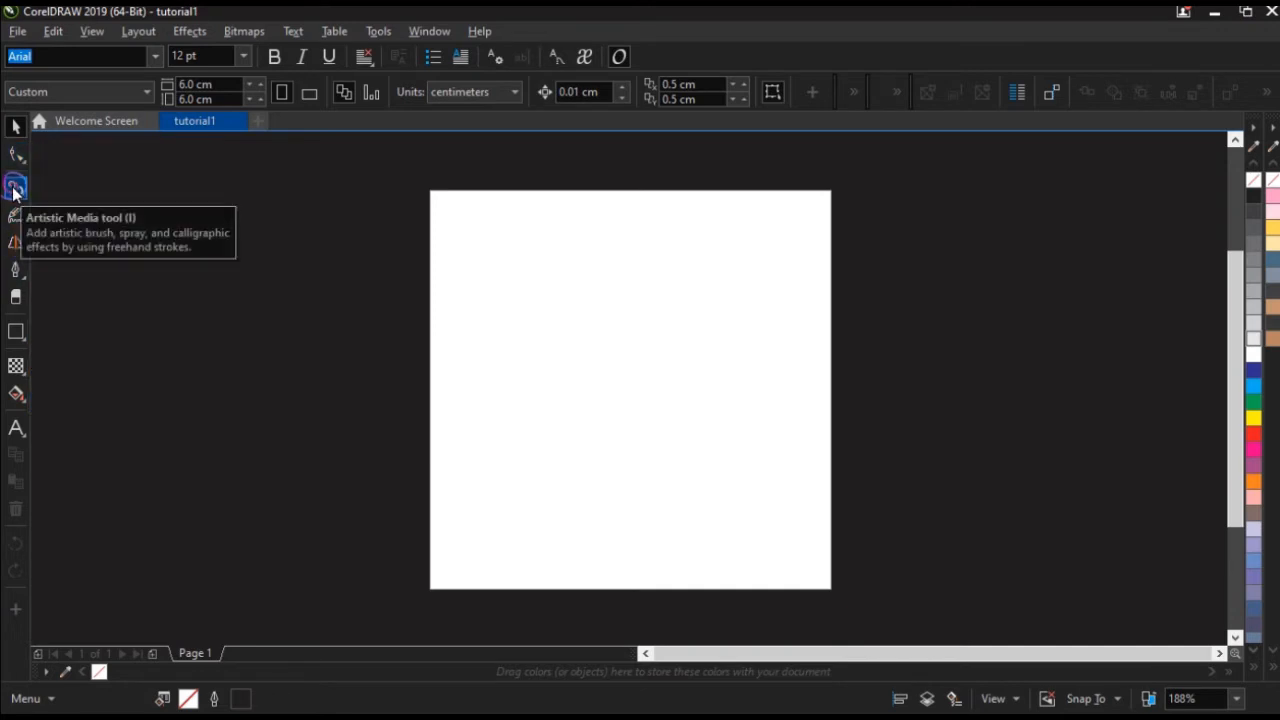
Draw two separate freehand blobs with the Artistic Media tool at 1.0 cm stroke width, one above the other on the page.
{"action": "left_click", "coordinate": [14, 189]}
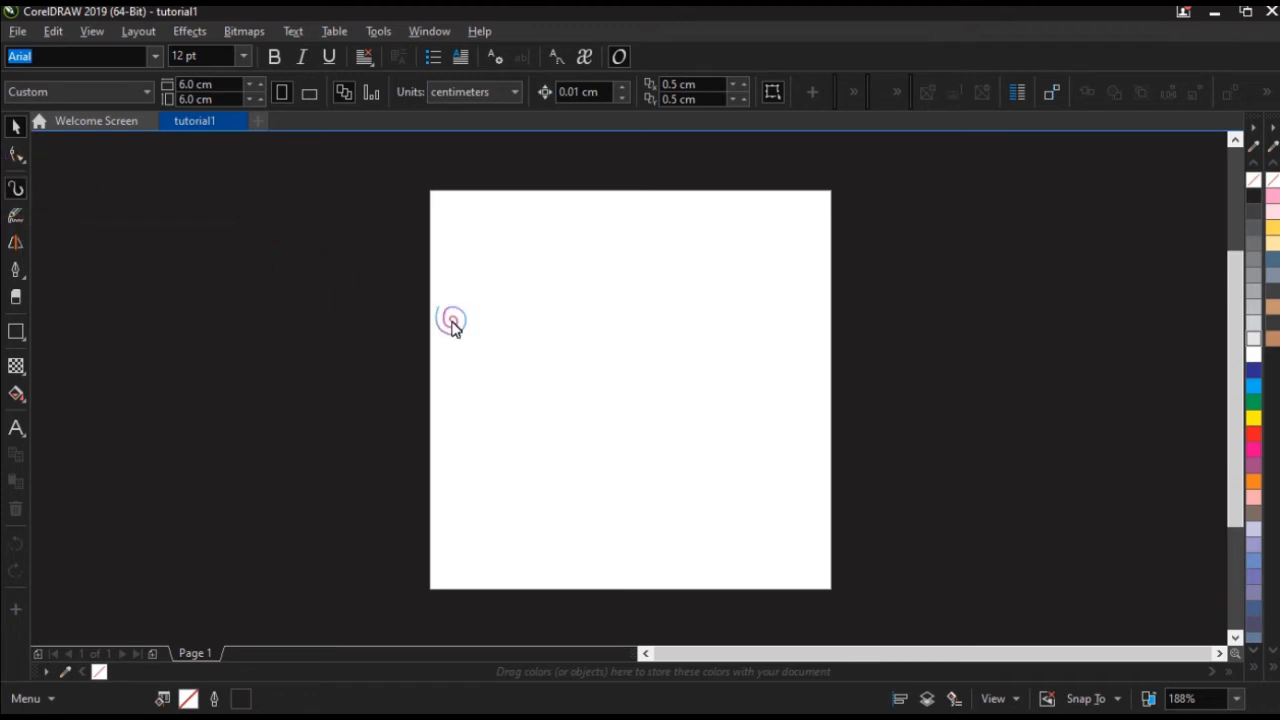
{"action": "mouse_move", "coordinate": [576, 297]}
{"action": "left_mouse_down"}
{"action": "mouse_move", "coordinate": [534, 325]}
{"action": "mouse_move", "coordinate": [538, 346]}
{"action": "mouse_move", "coordinate": [571, 326]}
{"action": "mouse_move", "coordinate": [579, 337]}
{"action": "mouse_move", "coordinate": [609, 326]}
{"action": "mouse_move", "coordinate": [585, 307]}
{"action": "left_mouse_up"}
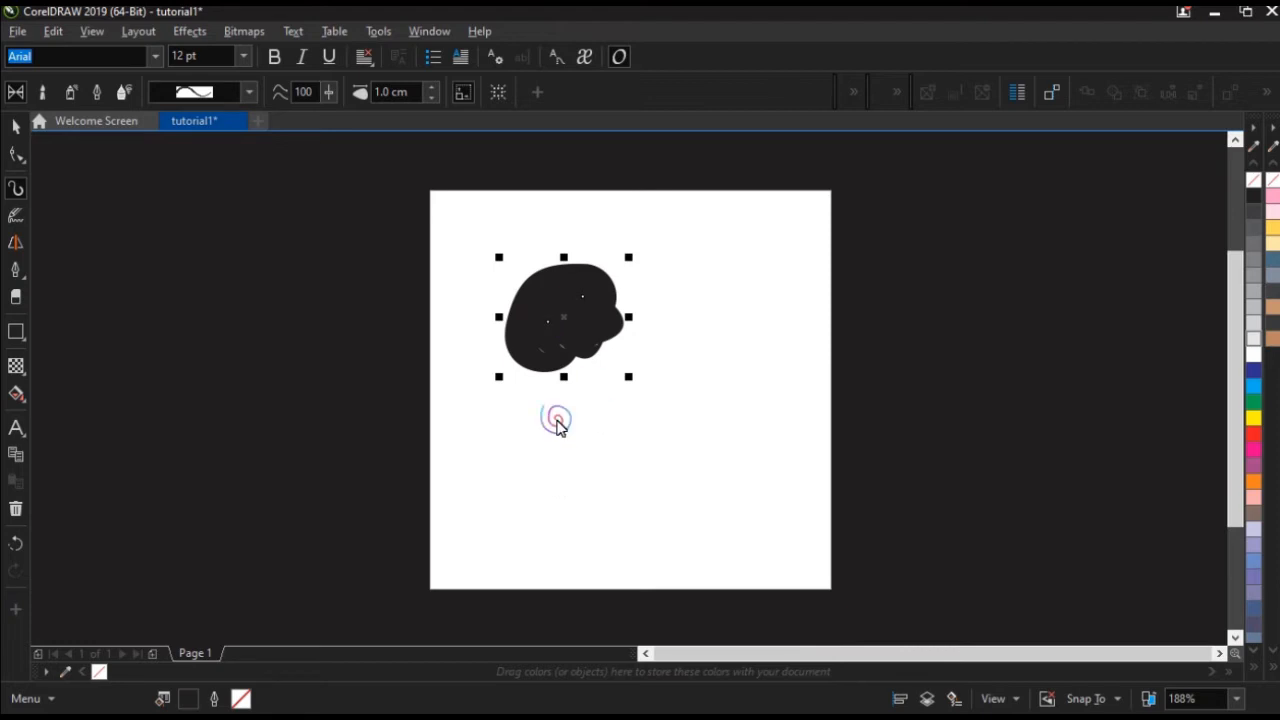
{"action": "mouse_move", "coordinate": [534, 496]}
{"action": "left_mouse_down"}
{"action": "mouse_move", "coordinate": [572, 468]}
{"action": "mouse_move", "coordinate": [548, 493]}
{"action": "mouse_move", "coordinate": [606, 464]}
{"action": "mouse_move", "coordinate": [544, 432]}
{"action": "left_mouse_up"}
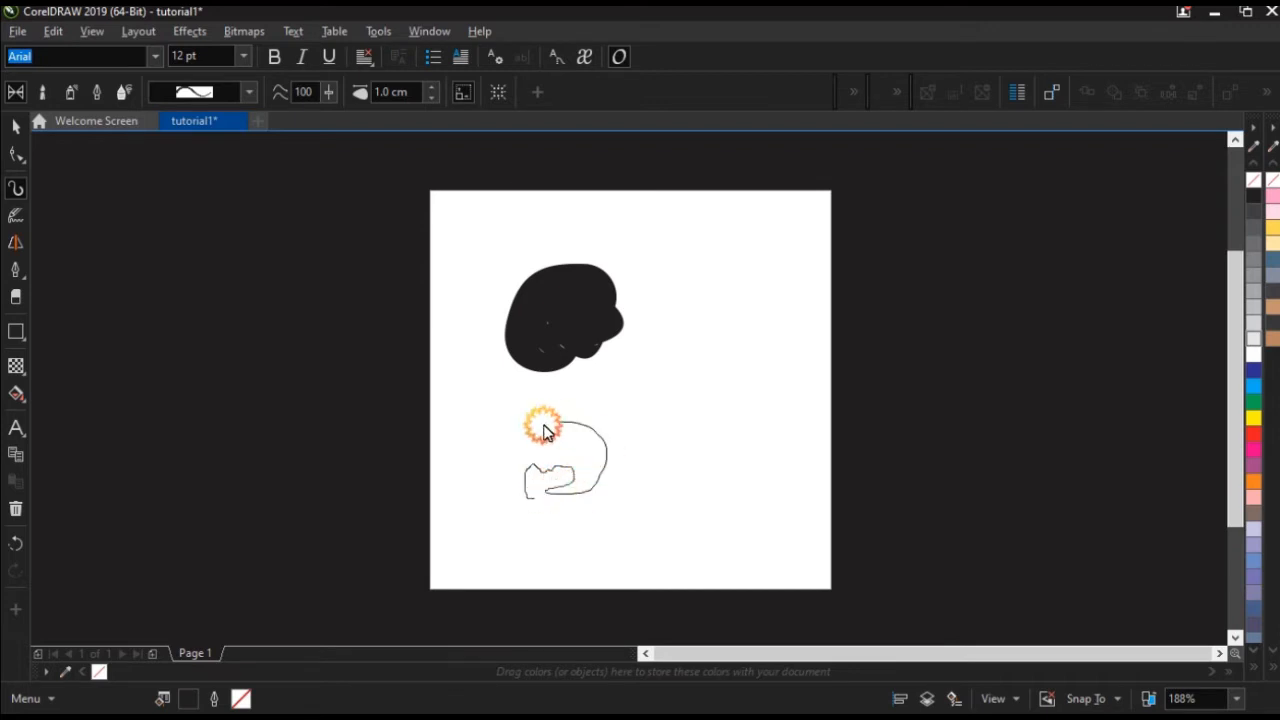
{"action": "mouse_move", "coordinate": [578, 496]}
{"action": "left_mouse_down"}
{"action": "mouse_move", "coordinate": [507, 481]}
{"action": "mouse_move", "coordinate": [556, 456]}
{"action": "mouse_move", "coordinate": [562, 473]}
{"action": "mouse_move", "coordinate": [597, 448]}
{"action": "mouse_move", "coordinate": [637, 456]}
{"action": "mouse_move", "coordinate": [606, 416]}
{"action": "mouse_move", "coordinate": [588, 446]}
{"action": "mouse_move", "coordinate": [716, 424]}
{"action": "left_mouse_up"}
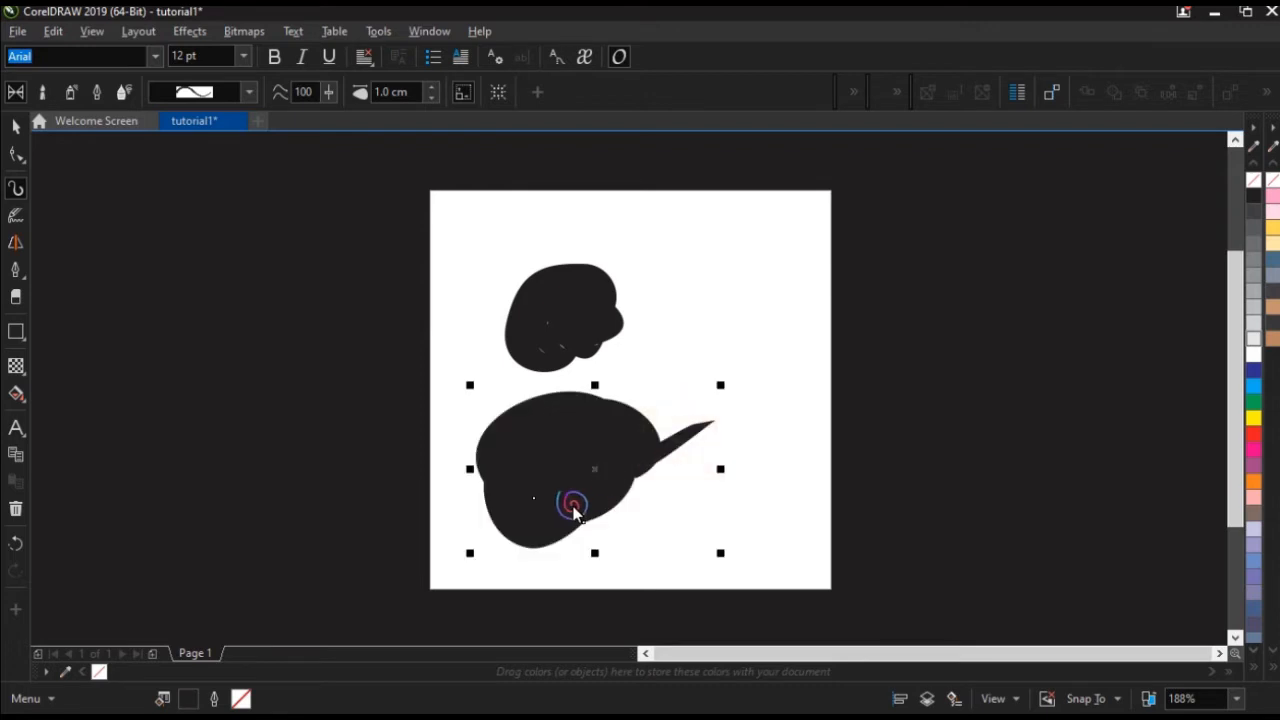
Delete both Artistic Media blobs from the page, the lower one first.
{"action": "key", "text": "Delete"}
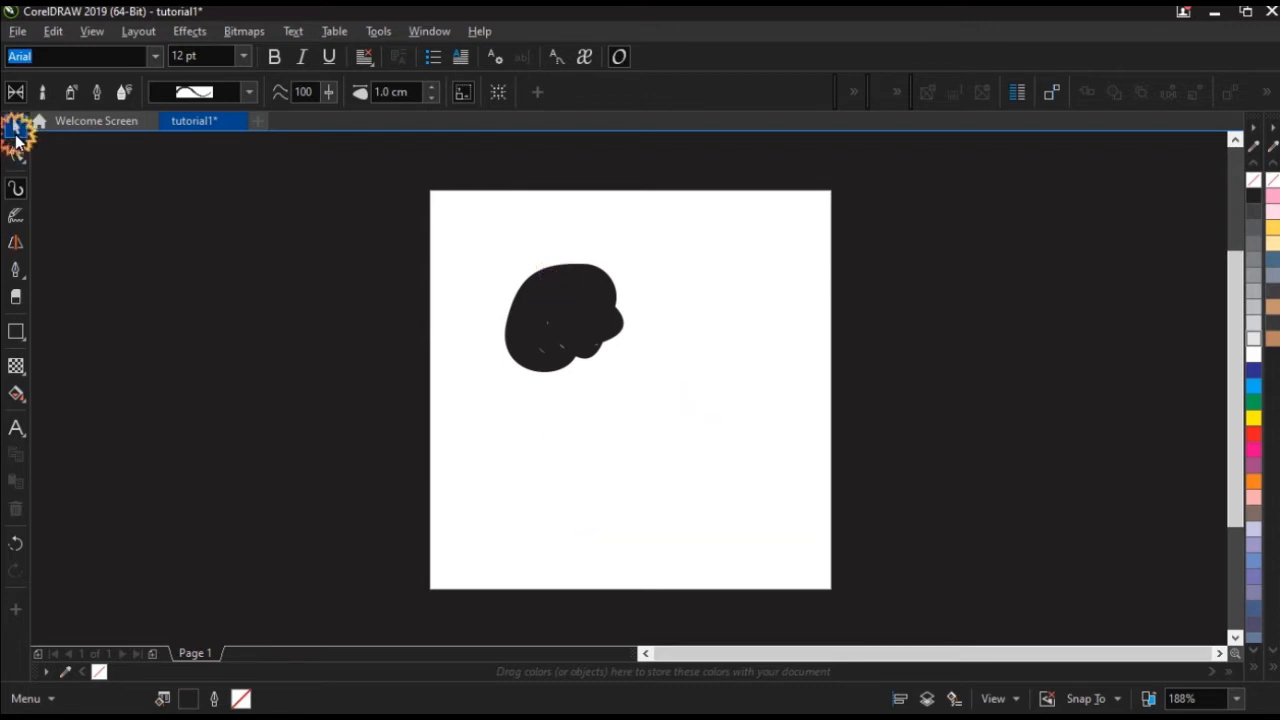
{"action": "left_click", "coordinate": [15, 130]}
{"action": "left_click", "coordinate": [397, 344]}
{"action": "left_click", "coordinate": [523, 336]}
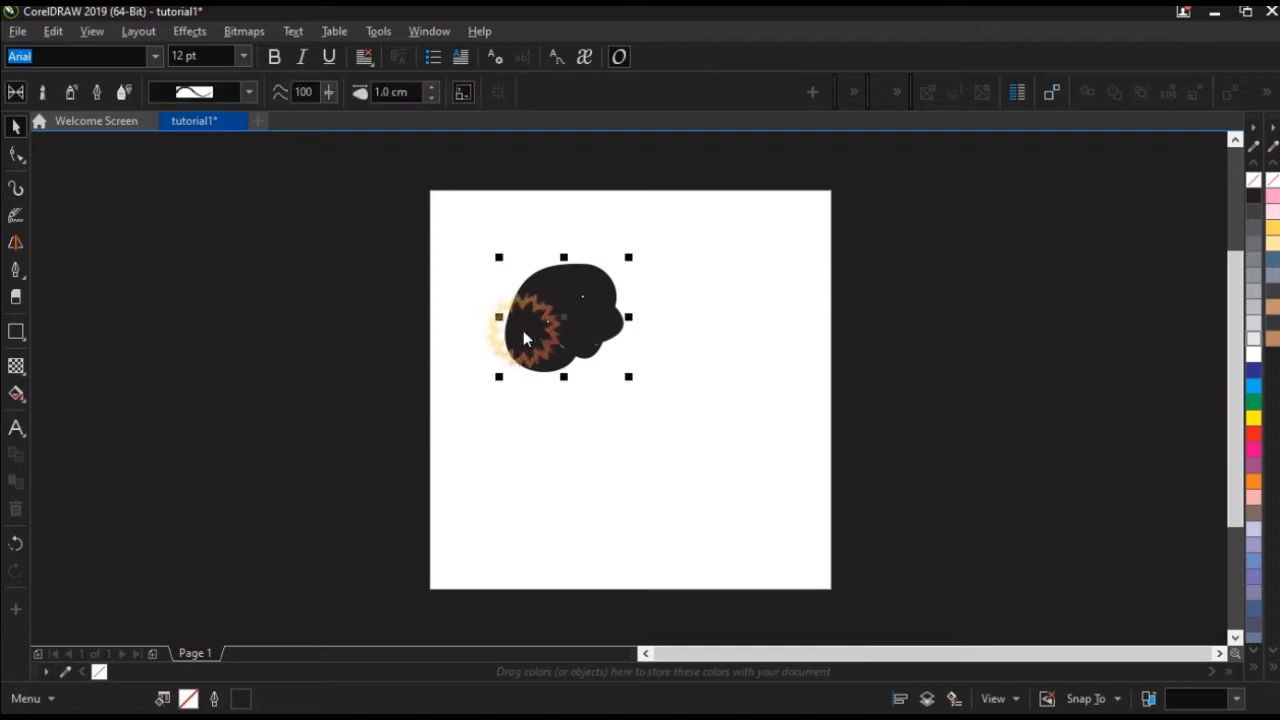
{"action": "key", "text": "Delete"}
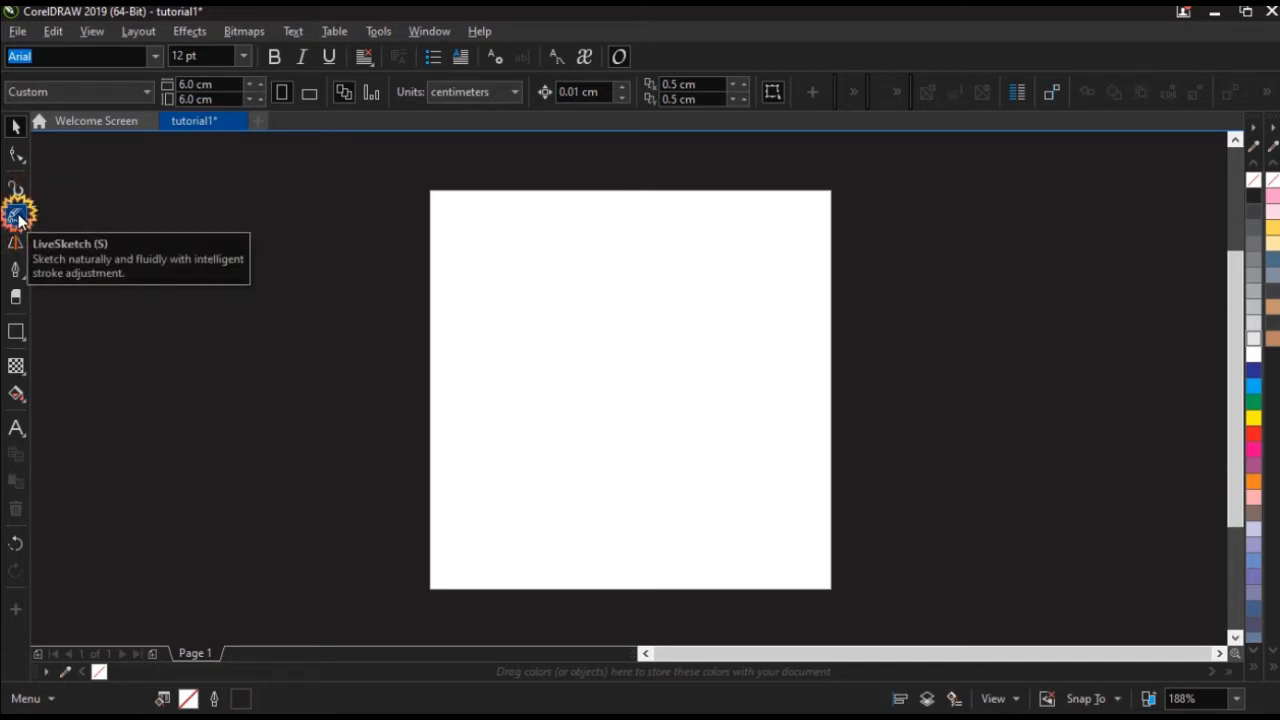
Sketch several freehand curves with LiveSketch on the page, spanning an area of about 2.9 by 2.8 cm.
{"action": "left_click", "coordinate": [17, 218]}
{"action": "mouse_move", "coordinate": [543, 266]}
{"action": "left_mouse_down"}
{"action": "mouse_move", "coordinate": [518, 284]}
{"action": "mouse_move", "coordinate": [505, 340]}
{"action": "left_mouse_up"}
{"action": "mouse_move", "coordinate": [534, 289]}
{"action": "left_mouse_down"}
{"action": "mouse_move", "coordinate": [551, 348]}
{"action": "mouse_move", "coordinate": [569, 352]}
{"action": "mouse_move", "coordinate": [572, 317]}
{"action": "mouse_move", "coordinate": [588, 340]}
{"action": "mouse_move", "coordinate": [597, 316]}
{"action": "mouse_move", "coordinate": [616, 340]}
{"action": "mouse_move", "coordinate": [626, 310]}
{"action": "mouse_move", "coordinate": [659, 345]}
{"action": "mouse_move", "coordinate": [677, 314]}
{"action": "left_mouse_up"}
{"action": "left_click_drag", "start_coordinate": [523, 251], "coordinate": [549, 283]}
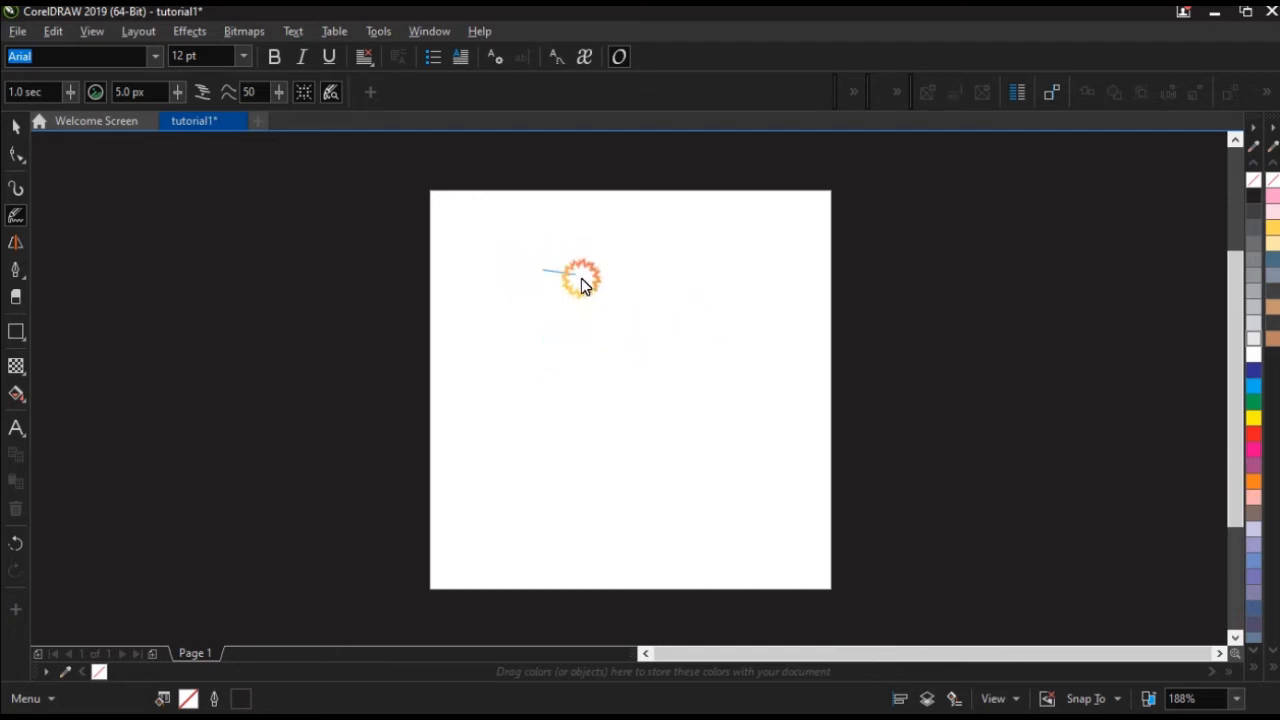
{"action": "left_click_drag", "start_coordinate": [581, 278], "coordinate": [657, 294]}
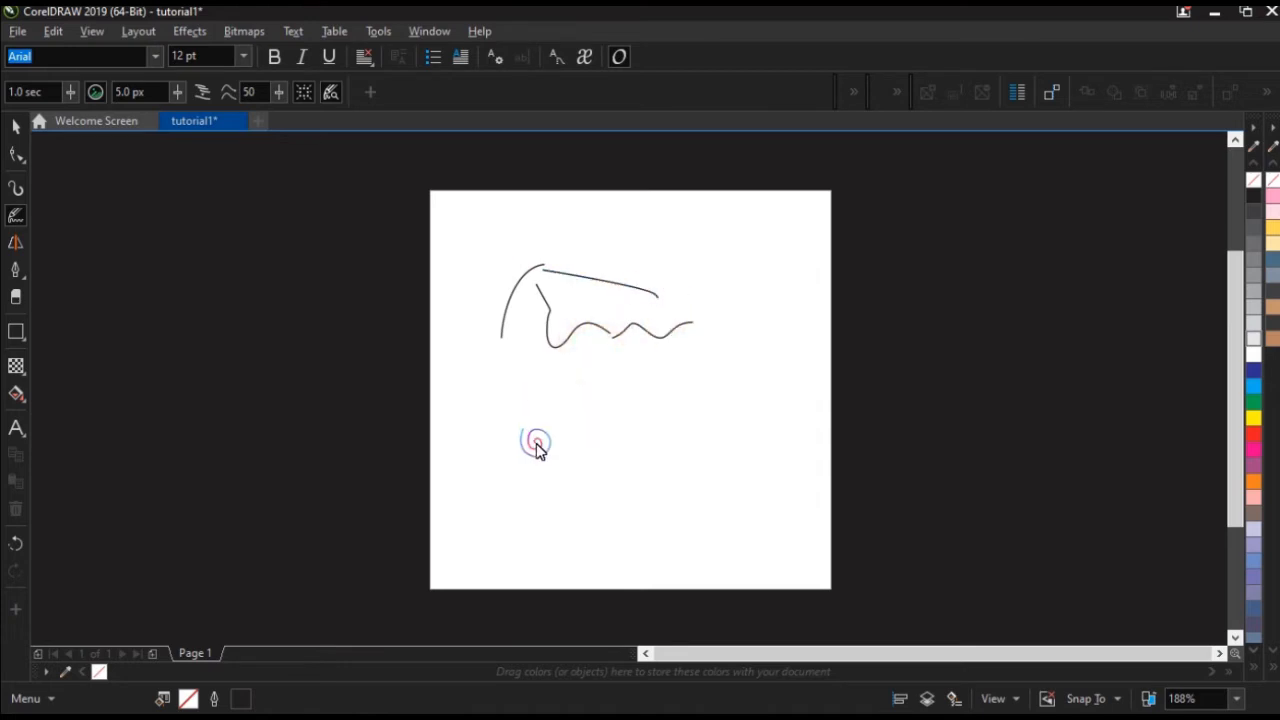
{"action": "mouse_move", "coordinate": [526, 440]}
{"action": "left_mouse_down"}
{"action": "mouse_move", "coordinate": [540, 423]}
{"action": "mouse_move", "coordinate": [578, 421]}
{"action": "mouse_move", "coordinate": [546, 446]}
{"action": "mouse_move", "coordinate": [573, 428]}
{"action": "mouse_move", "coordinate": [577, 442]}
{"action": "mouse_move", "coordinate": [547, 447]}
{"action": "left_mouse_up"}
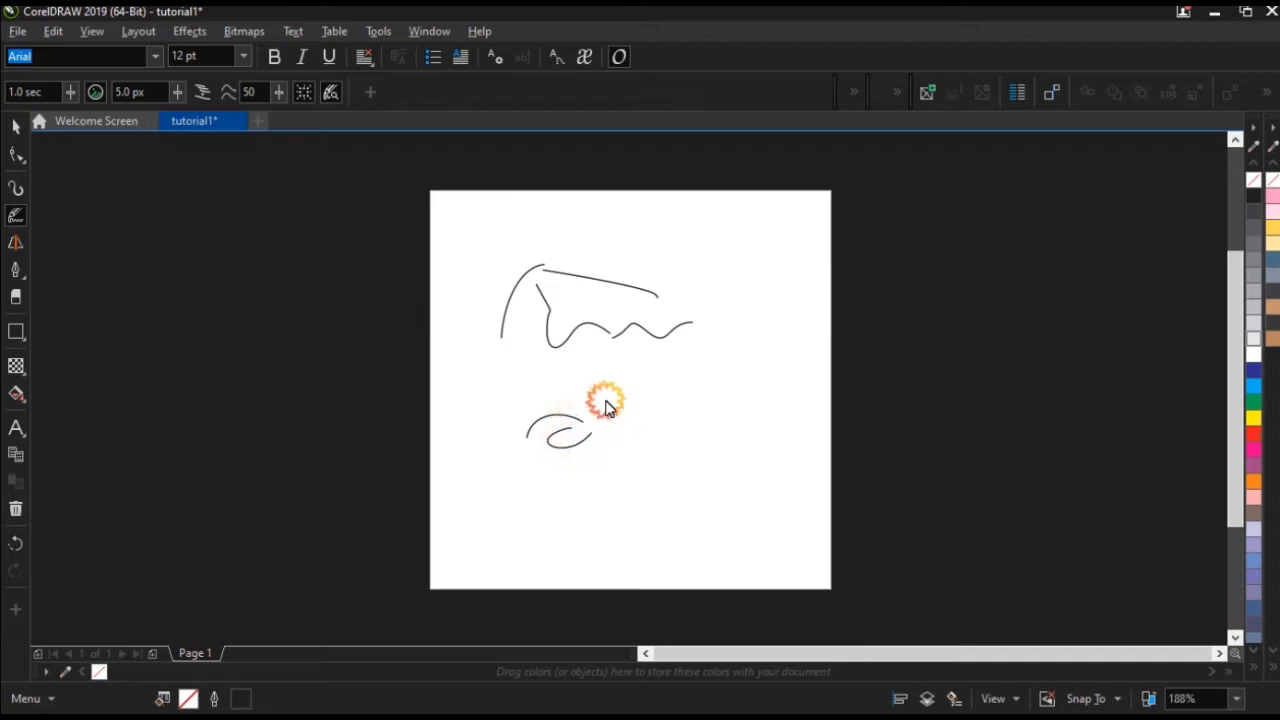
{"action": "mouse_move", "coordinate": [605, 407]}
{"action": "left_mouse_down"}
{"action": "mouse_move", "coordinate": [630, 444]}
{"action": "mouse_move", "coordinate": [653, 441]}
{"action": "mouse_move", "coordinate": [580, 371]}
{"action": "left_mouse_up"}
Select all the LiveSketch curves and delete them.
{"action": "left_click", "coordinate": [333, 330]}
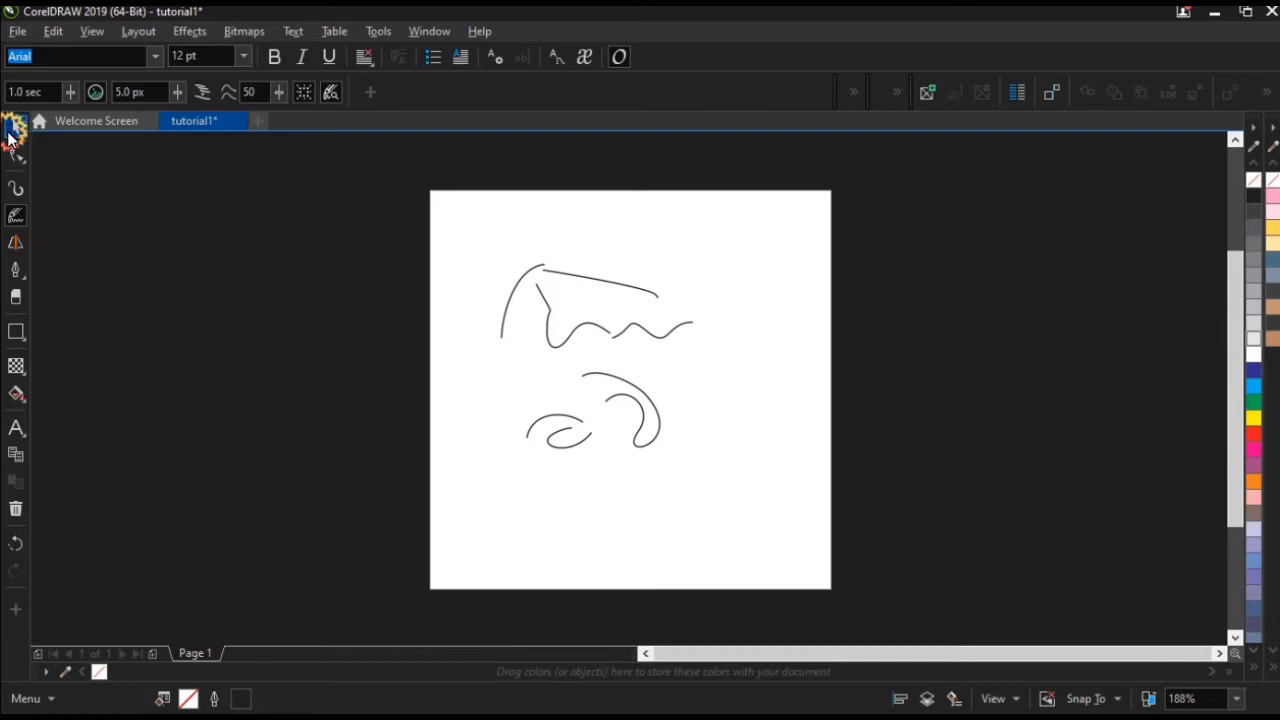
{"action": "left_click", "coordinate": [10, 134]}
{"action": "key", "text": "ctrl+a"}
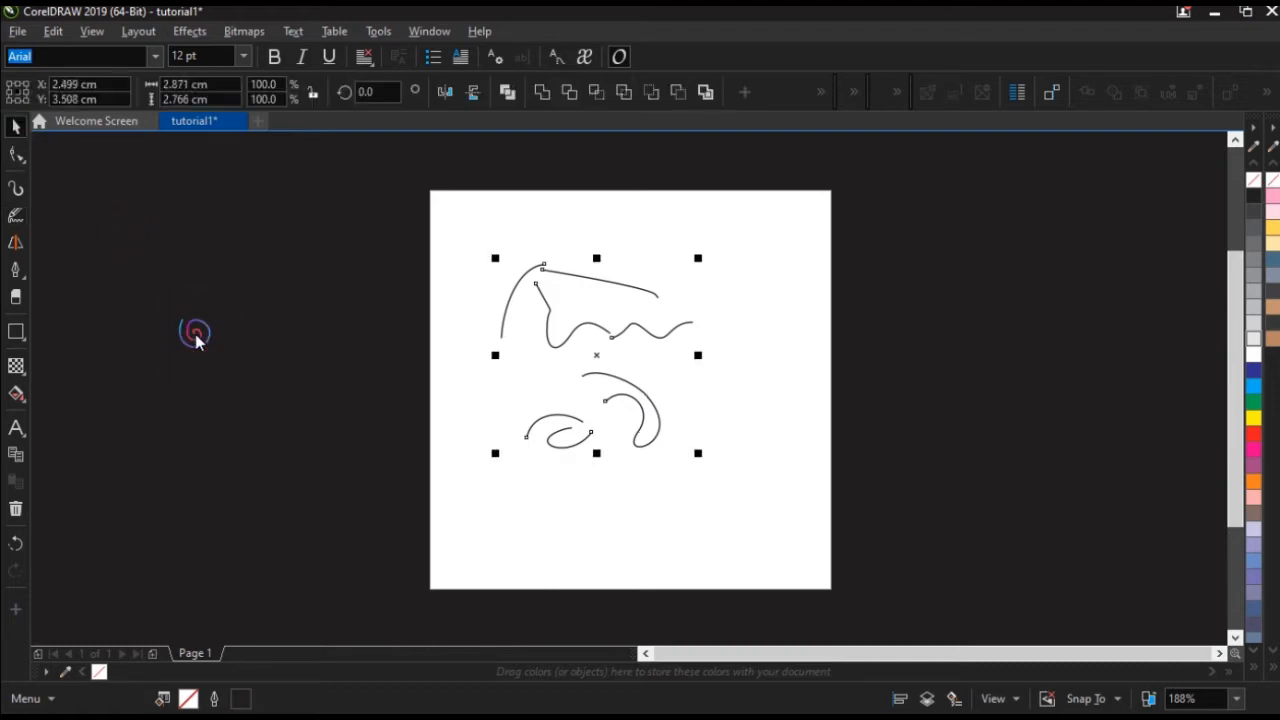
{"action": "key", "text": "Delete"}
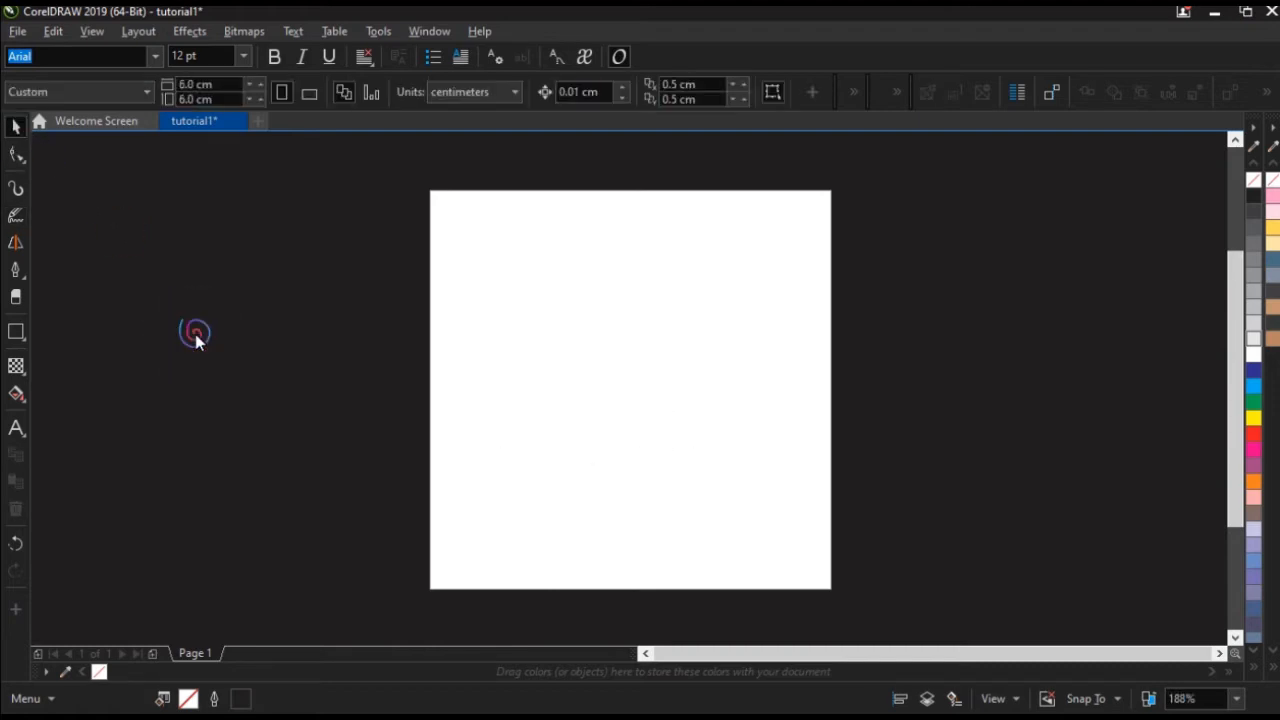
Draw a hooked curve and a short slanted line with the Smart Drawing tool, about 2.9 by 0.9 cm together, and delete both.
{"action": "left_click", "coordinate": [14, 242]}
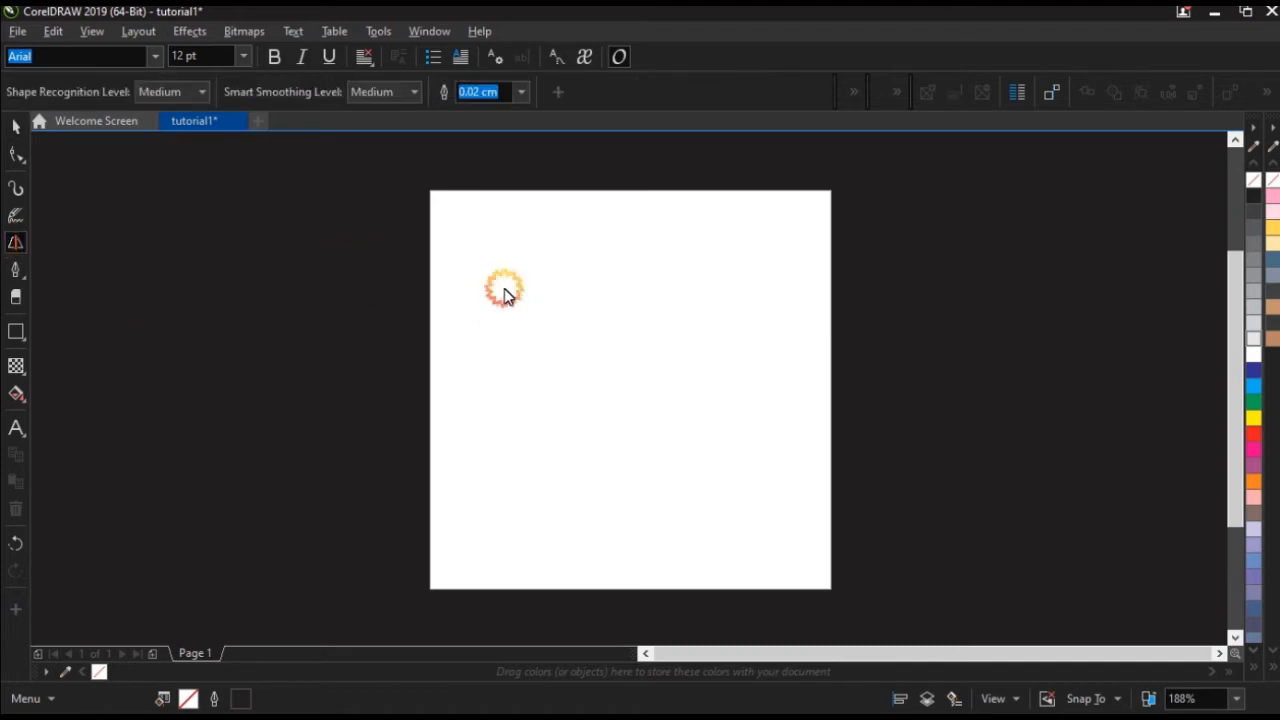
{"action": "mouse_move", "coordinate": [504, 288]}
{"action": "left_mouse_down"}
{"action": "mouse_move", "coordinate": [572, 370]}
{"action": "mouse_move", "coordinate": [579, 322]}
{"action": "left_mouse_up"}
{"action": "left_click_drag", "start_coordinate": [700, 339], "coordinate": [638, 376]}
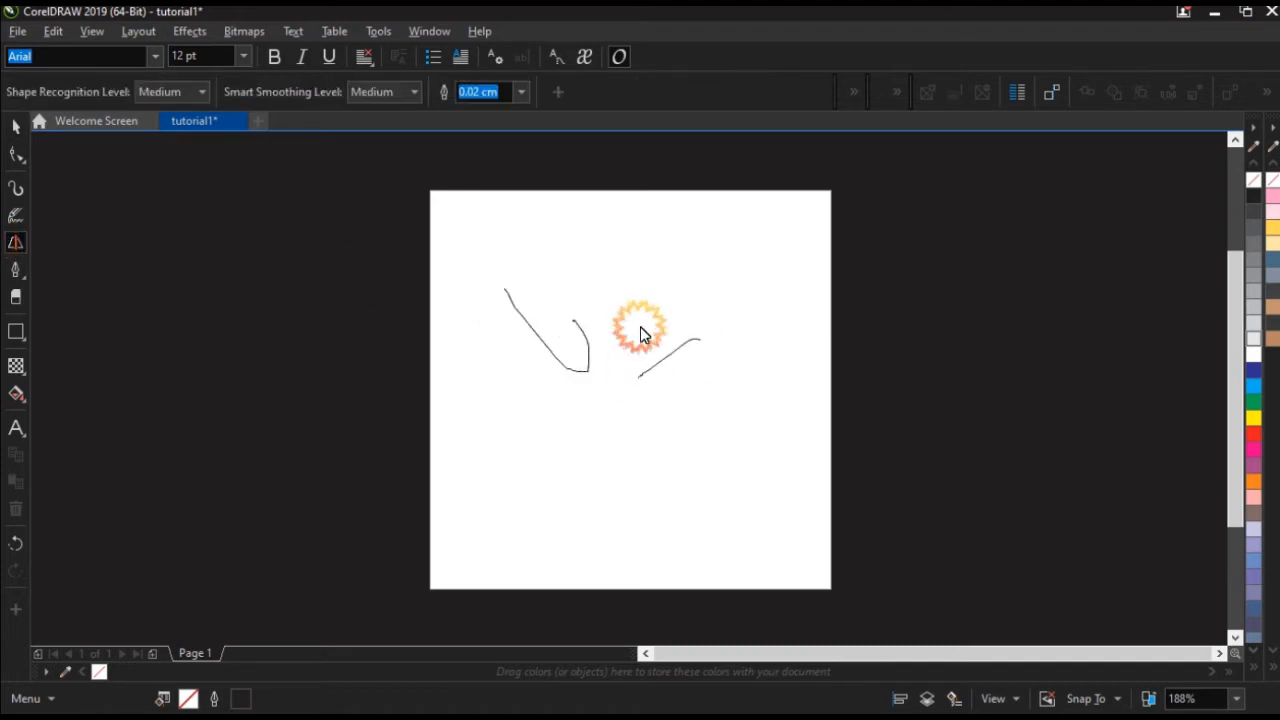
{"action": "left_click", "coordinate": [15, 127]}
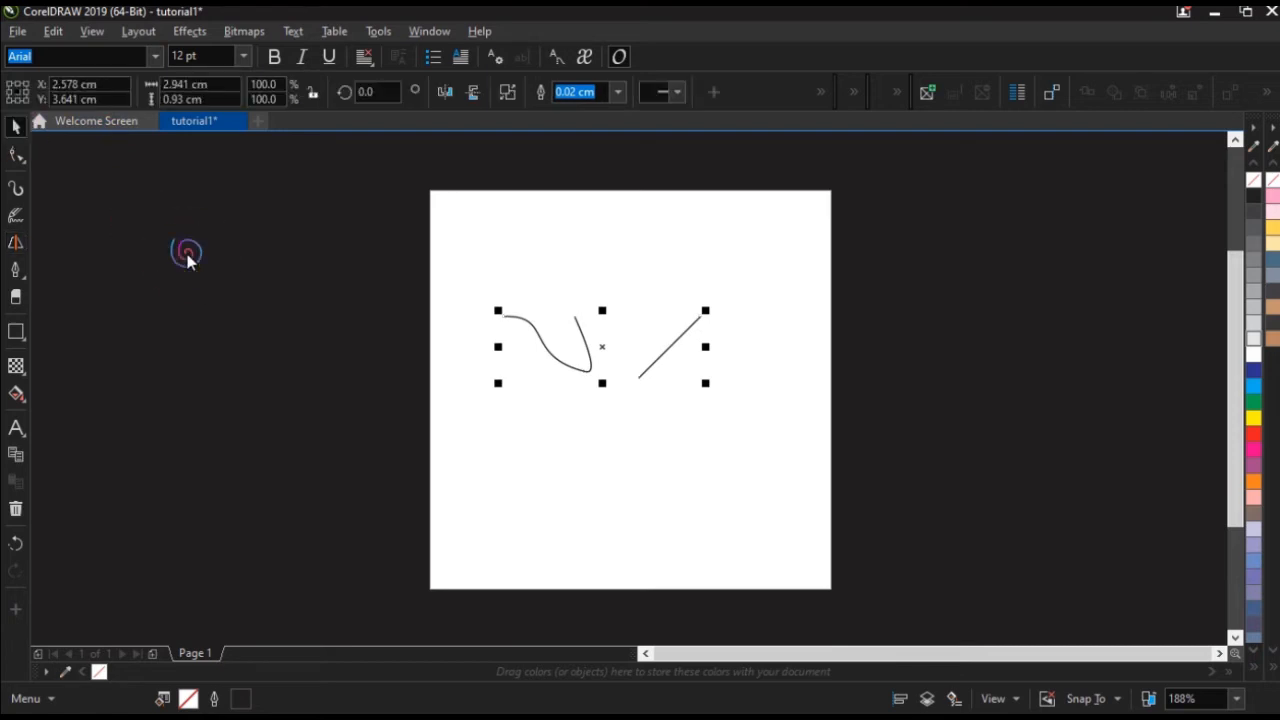
{"action": "key", "text": "Delete"}
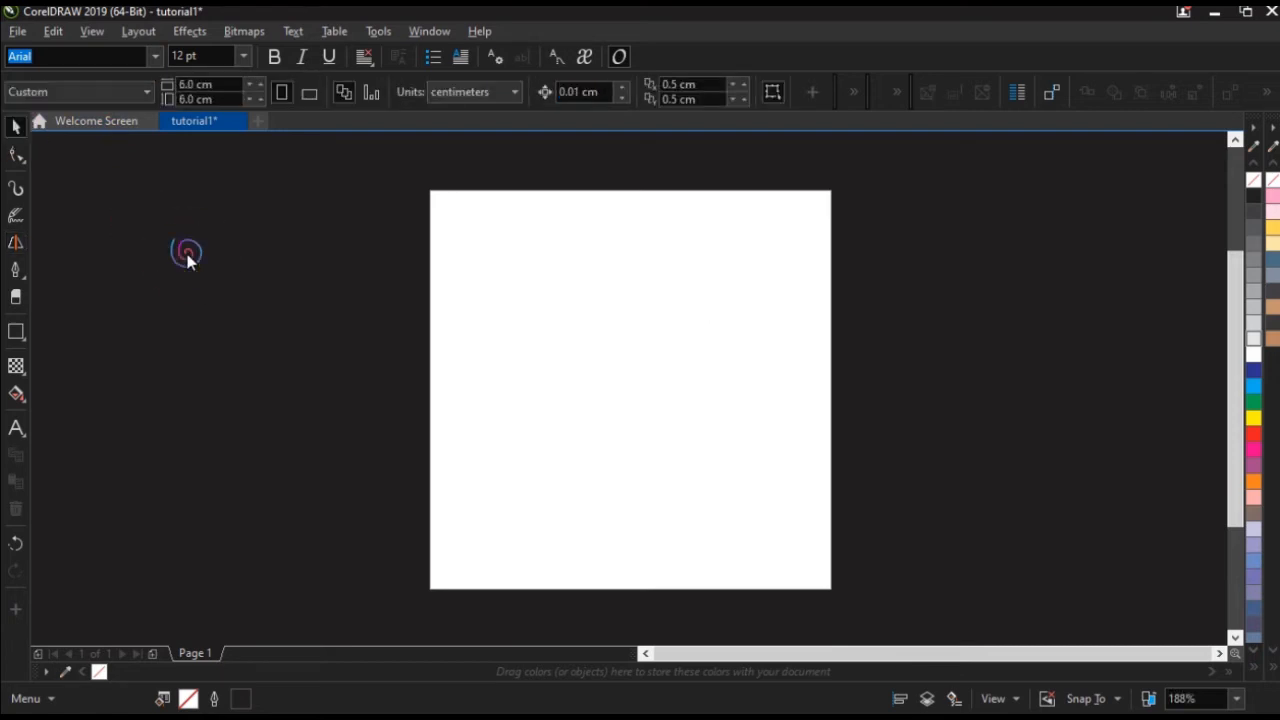
Draw a closed, straight-sided seven-point shape with the Pen tool, about 2.3 by 2.5 cm, in the page's upper half.
{"action": "left_click", "coordinate": [24, 279]}
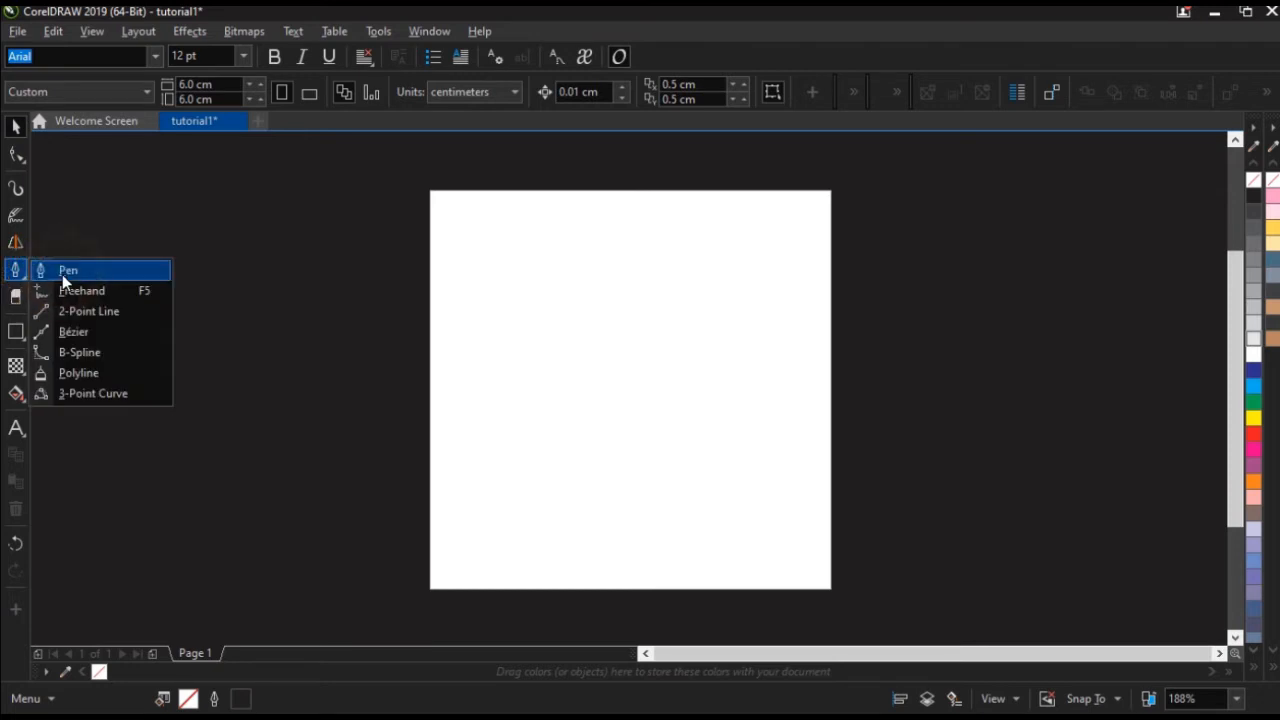
{"action": "left_click", "coordinate": [62, 272]}
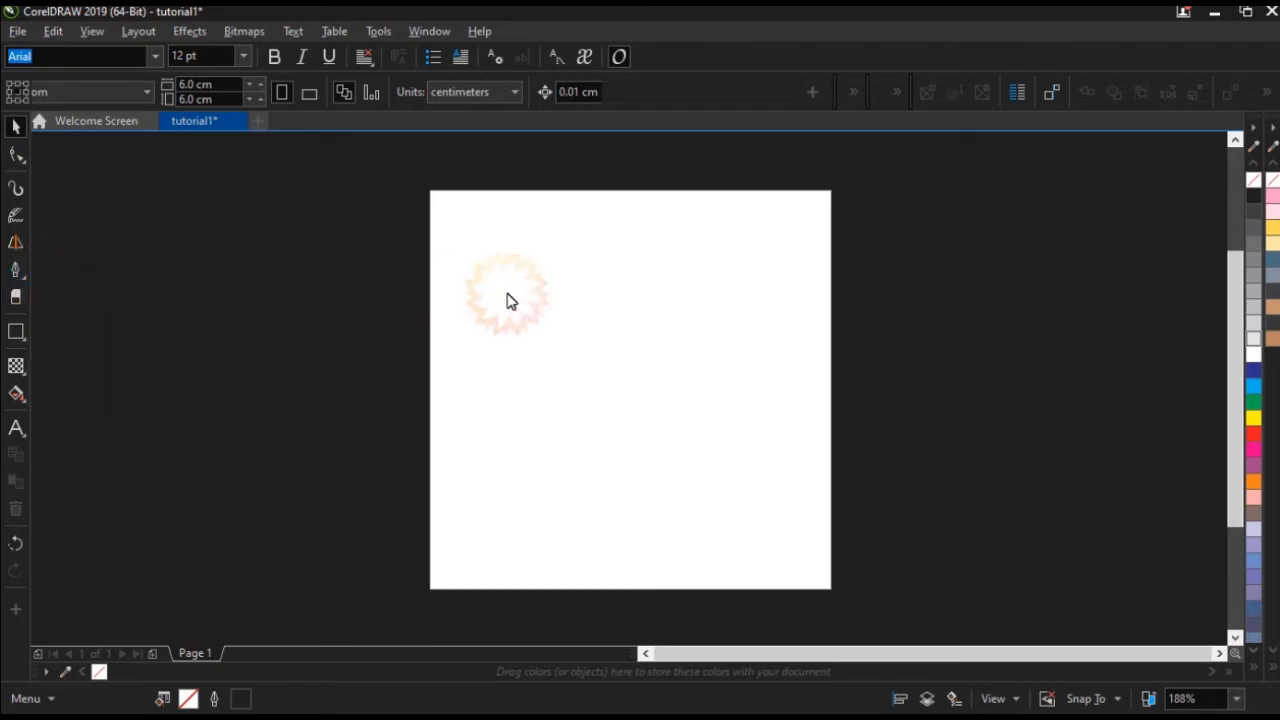
{"action": "left_click", "coordinate": [509, 348]}
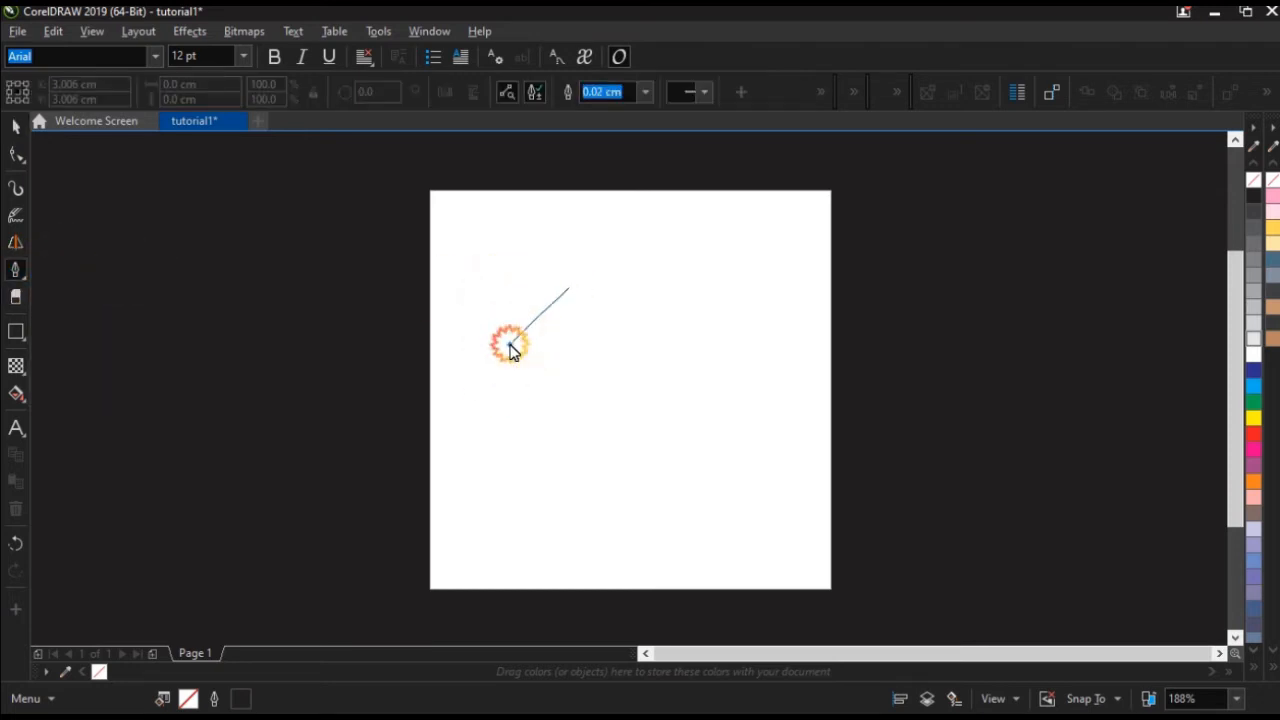
{"action": "left_click", "coordinate": [546, 396]}
{"action": "left_click", "coordinate": [583, 425]}
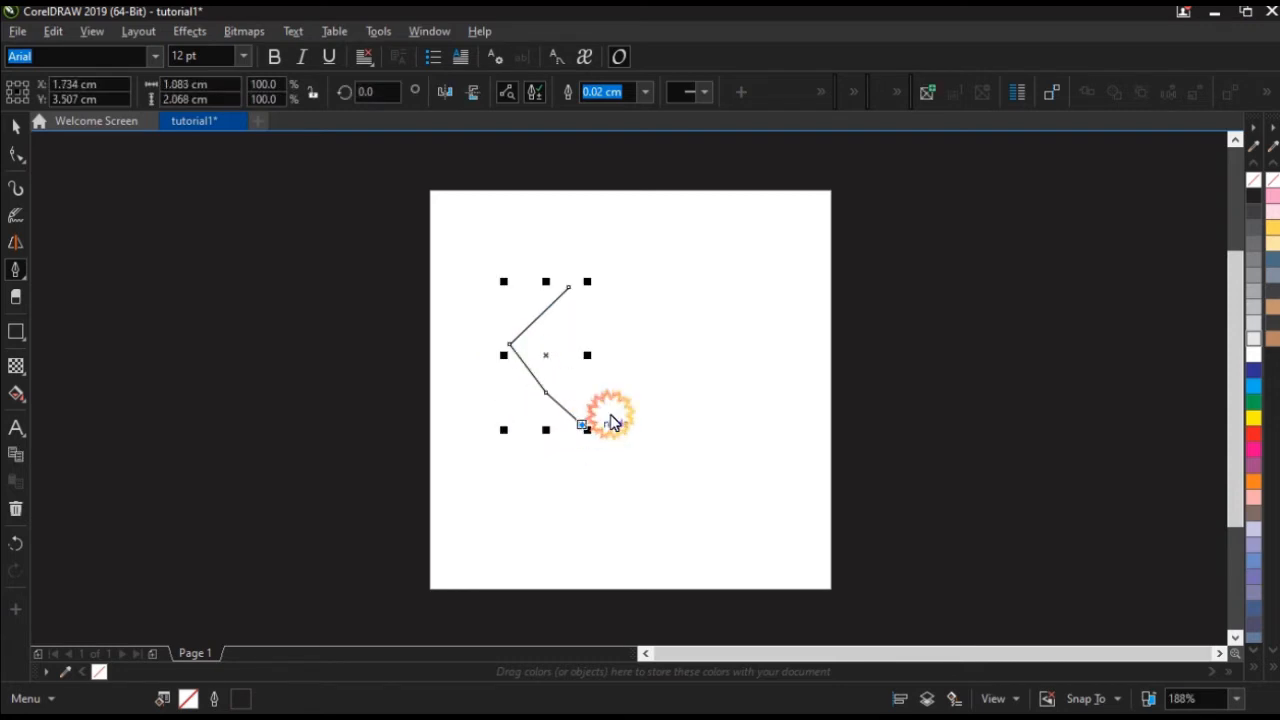
{"action": "left_click", "coordinate": [663, 396]}
{"action": "left_click", "coordinate": [614, 264]}
{"action": "left_click", "coordinate": [599, 331]}
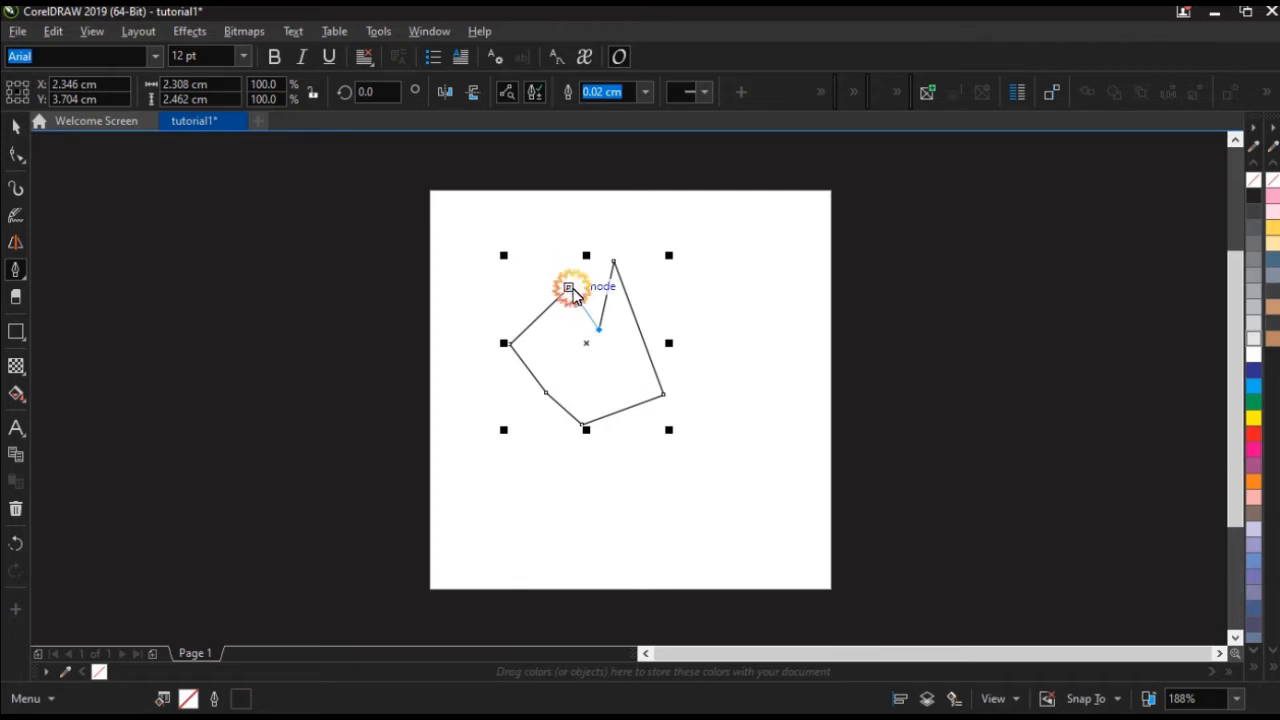
{"action": "left_click", "coordinate": [570, 289]}
Delete the closed Pen tool shape from the page.
{"action": "left_click", "coordinate": [17, 121]}
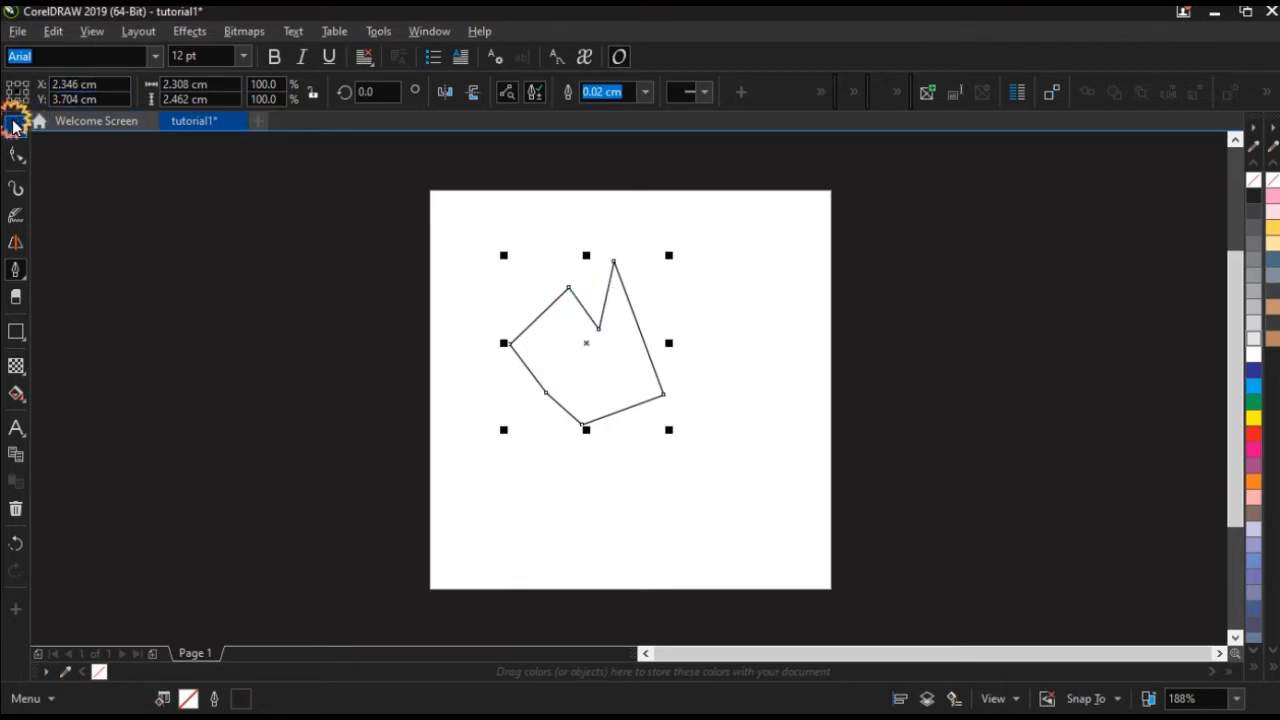
{"action": "key", "text": "Delete"}
{"action": "left_click", "coordinate": [316, 370]}
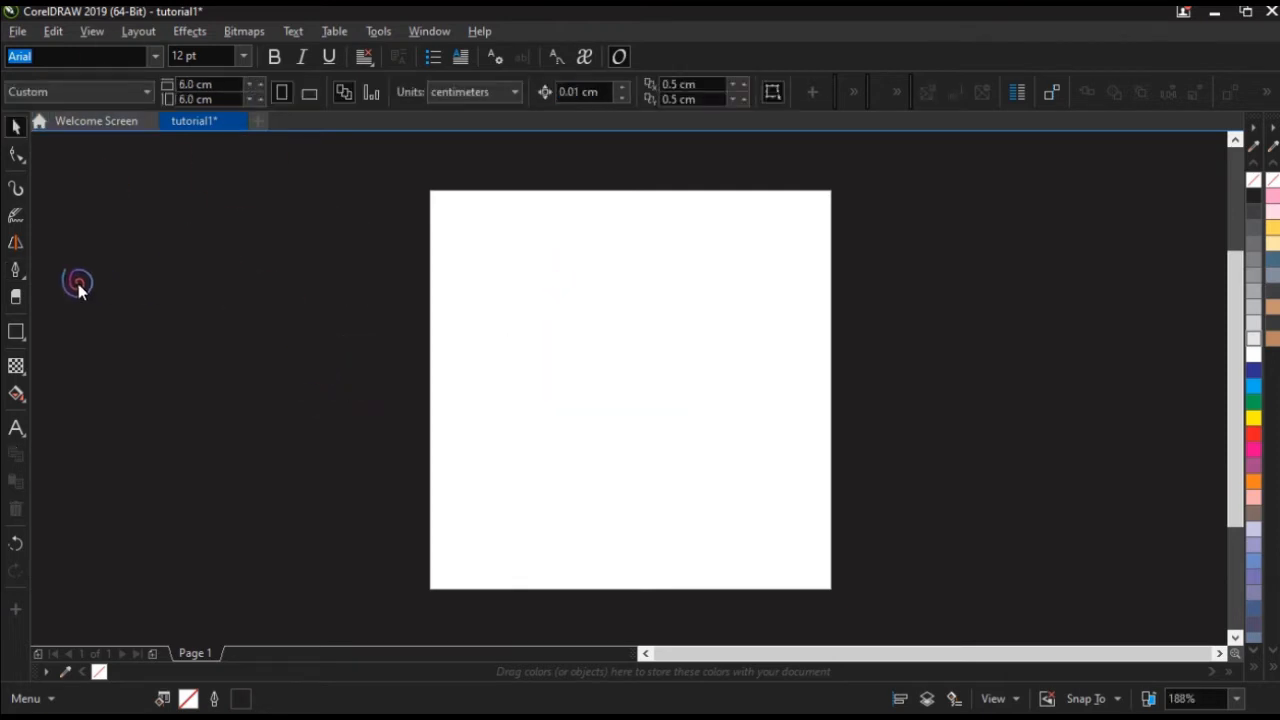
{"action": "left_click", "coordinate": [26, 282]}
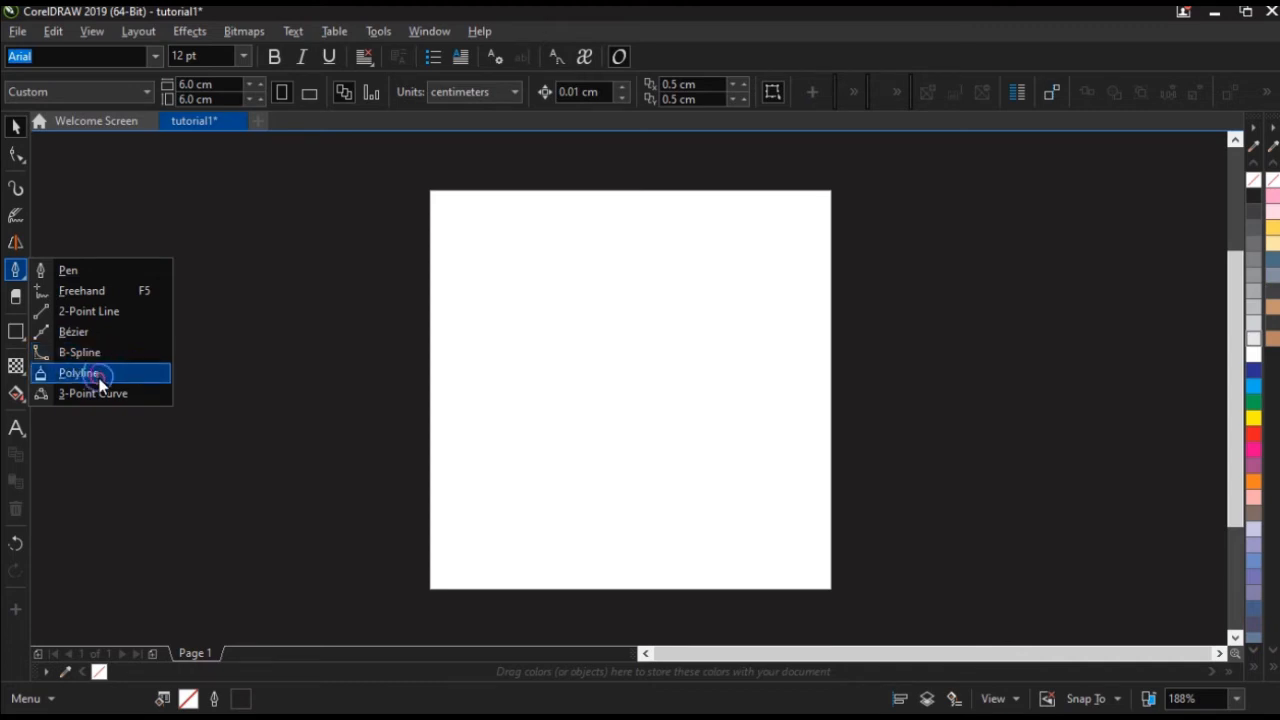
{"action": "left_click", "coordinate": [17, 294]}
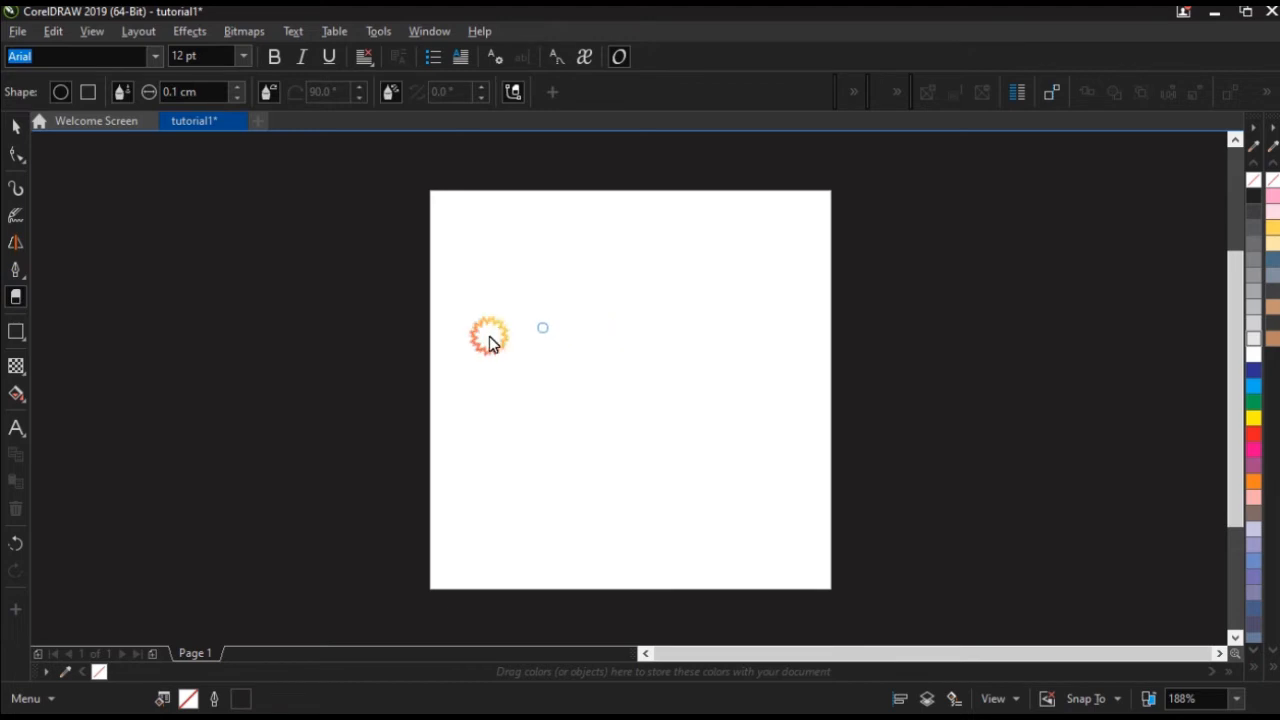
Draw three rectangles: one about 1.9 by 1.4 cm, one about 3.3 cm wide crossing the page's right edge, and one about 0.5 by 0.6 cm.
{"action": "left_click", "coordinate": [18, 331]}
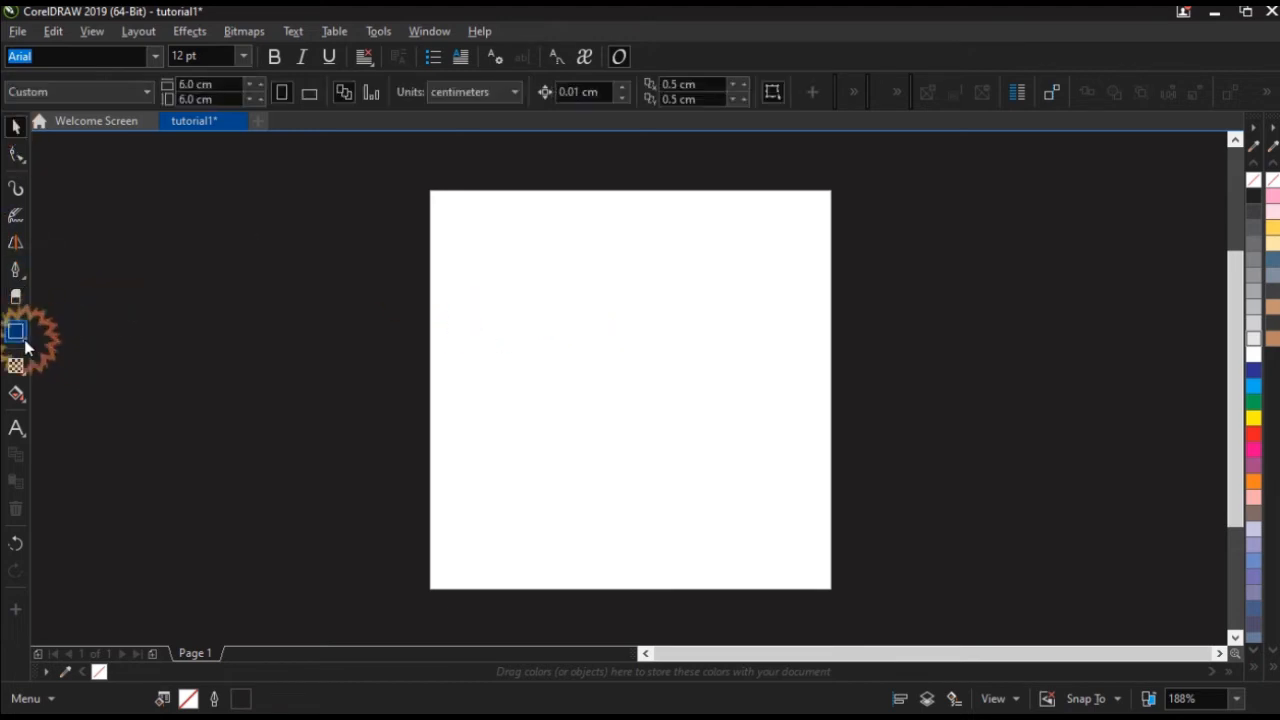
{"action": "left_click", "coordinate": [24, 343]}
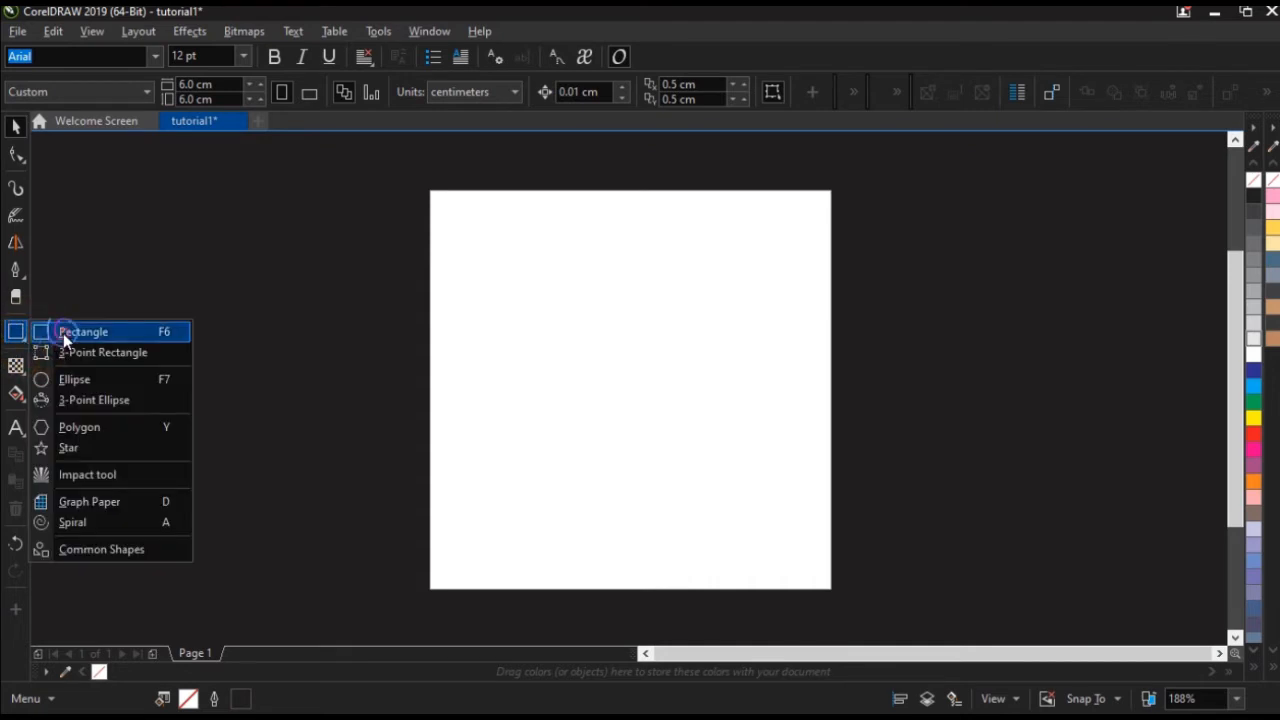
{"action": "left_click", "coordinate": [63, 333]}
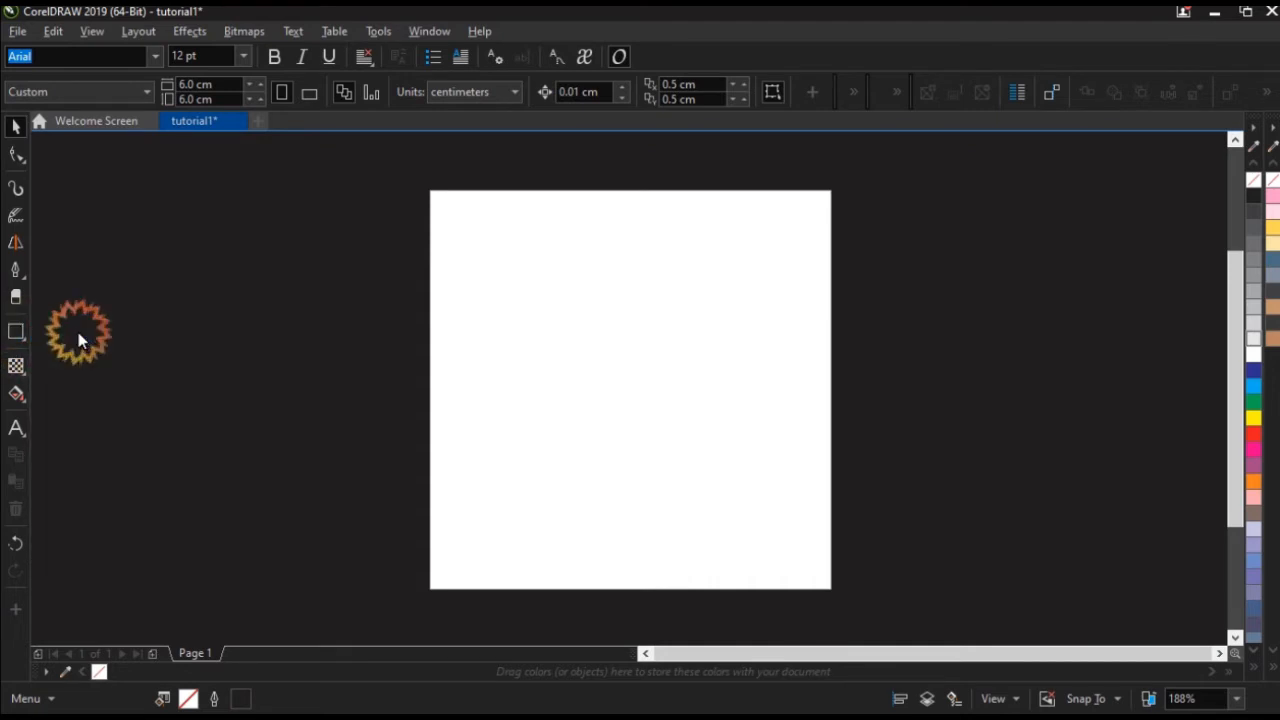
{"action": "left_click_drag", "start_coordinate": [467, 272], "coordinate": [521, 299]}
{"action": "mouse_move", "coordinate": [583, 335]}
{"action": "left_mouse_down"}
{"action": "mouse_move", "coordinate": [623, 337]}
{"action": "mouse_move", "coordinate": [583, 337]}
{"action": "mouse_move", "coordinate": [591, 380]}
{"action": "mouse_move", "coordinate": [569, 368]}
{"action": "left_mouse_up"}
{"action": "left_click", "coordinate": [522, 320]}
{"action": "left_click_drag", "start_coordinate": [524, 323], "coordinate": [556, 347]}
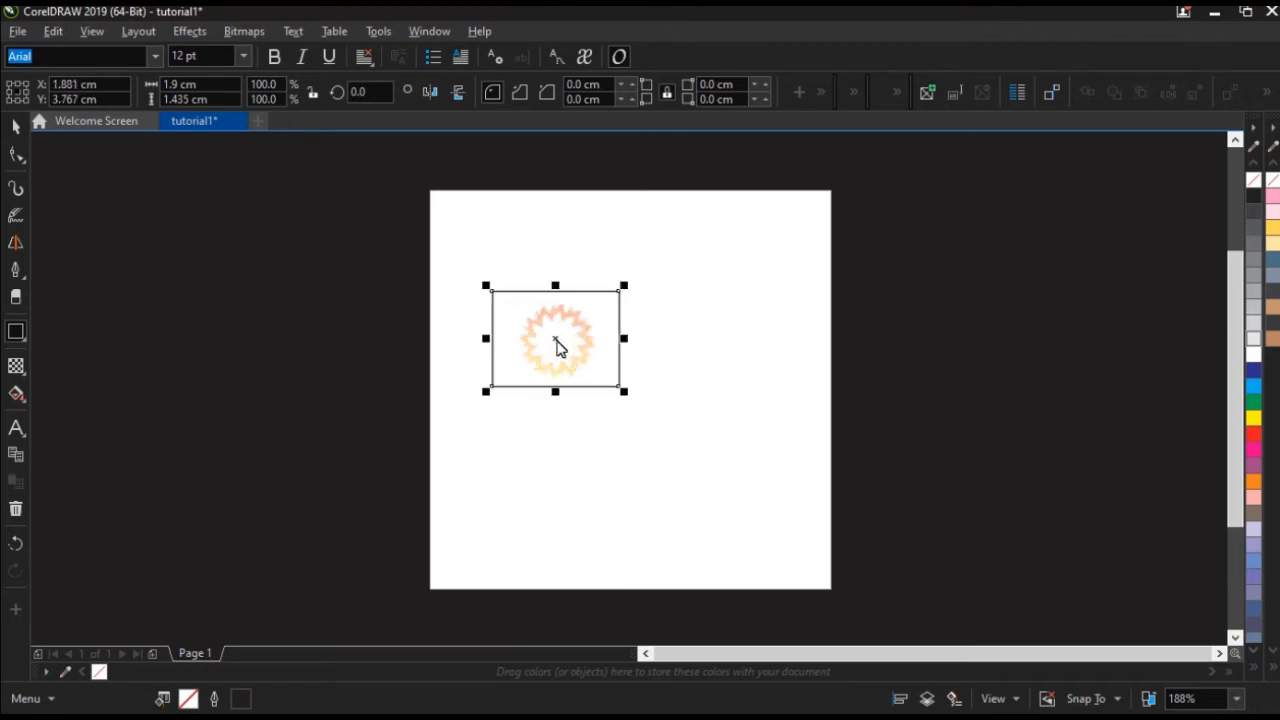
{"action": "mouse_move", "coordinate": [645, 264]}
{"action": "left_mouse_down"}
{"action": "mouse_move", "coordinate": [786, 317]}
{"action": "mouse_move", "coordinate": [850, 307]}
{"action": "left_mouse_up"}
{"action": "mouse_move", "coordinate": [668, 358]}
{"action": "left_mouse_down"}
{"action": "mouse_move", "coordinate": [697, 398]}
{"action": "mouse_move", "coordinate": [680, 397]}
{"action": "mouse_move", "coordinate": [697, 397]}
{"action": "left_mouse_up"}
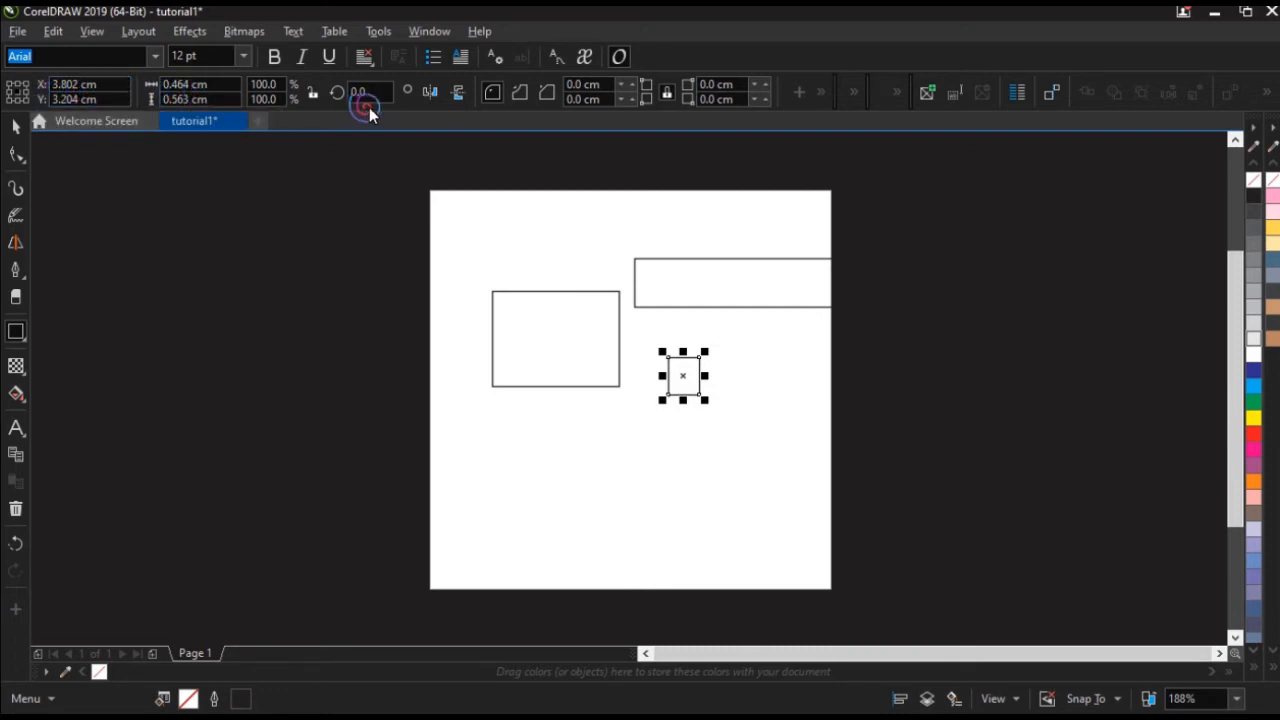
Set the position of the leftmost rectangle to X 4 cm and Y 4 cm.
{"action": "left_click", "coordinate": [538, 281]}
{"action": "left_click", "coordinate": [556, 309]}
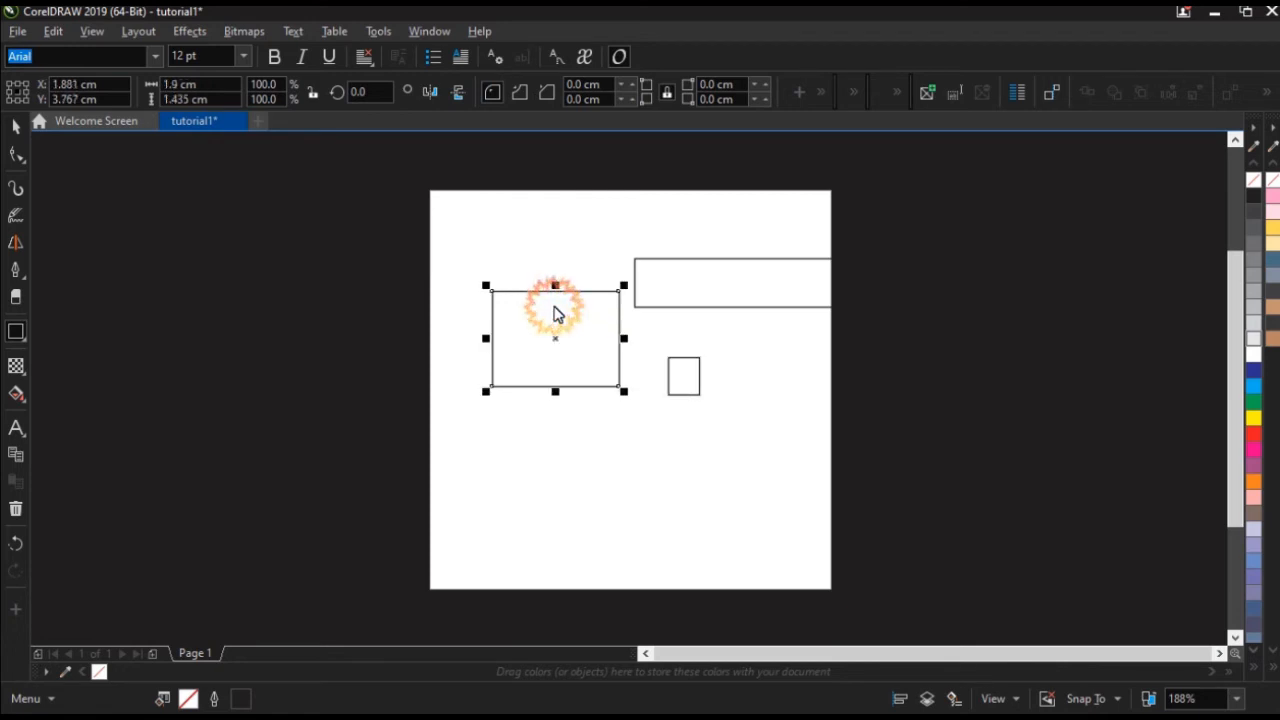
{"action": "left_click", "coordinate": [110, 98]}
{"action": "left_click", "coordinate": [108, 86]}
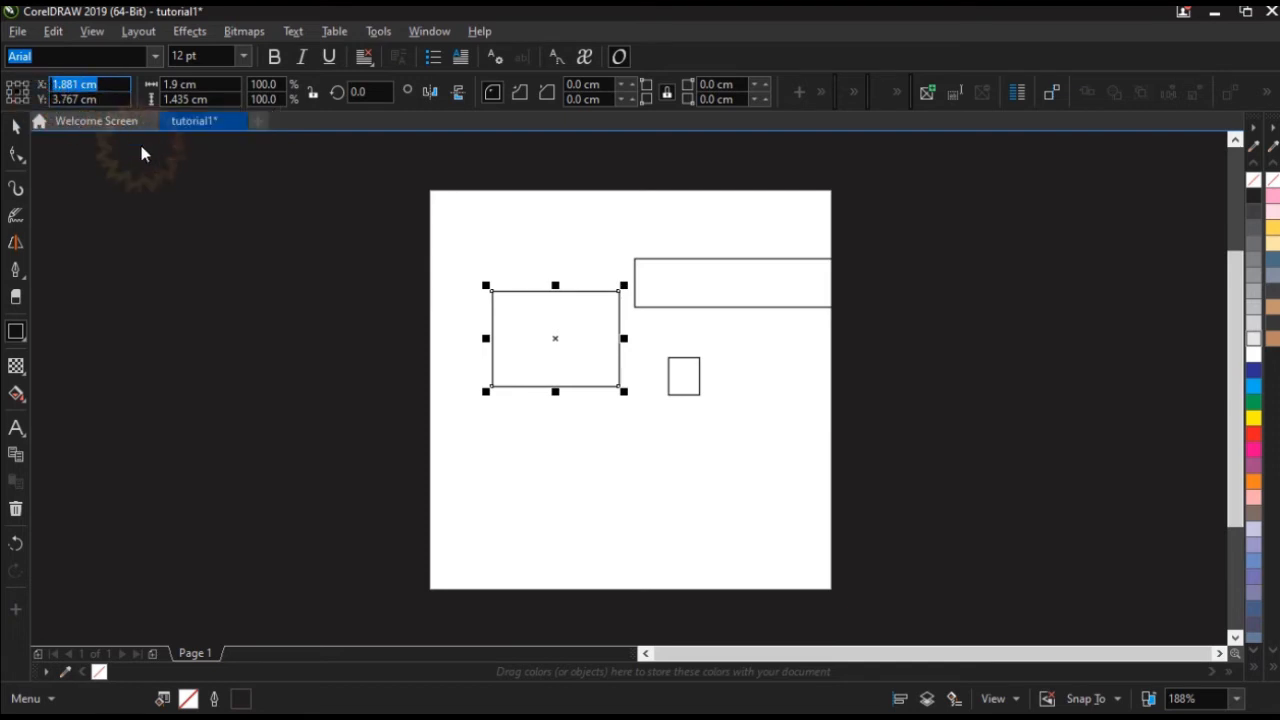
{"action": "left_click", "coordinate": [105, 99]}
{"action": "type", "text": "4"}
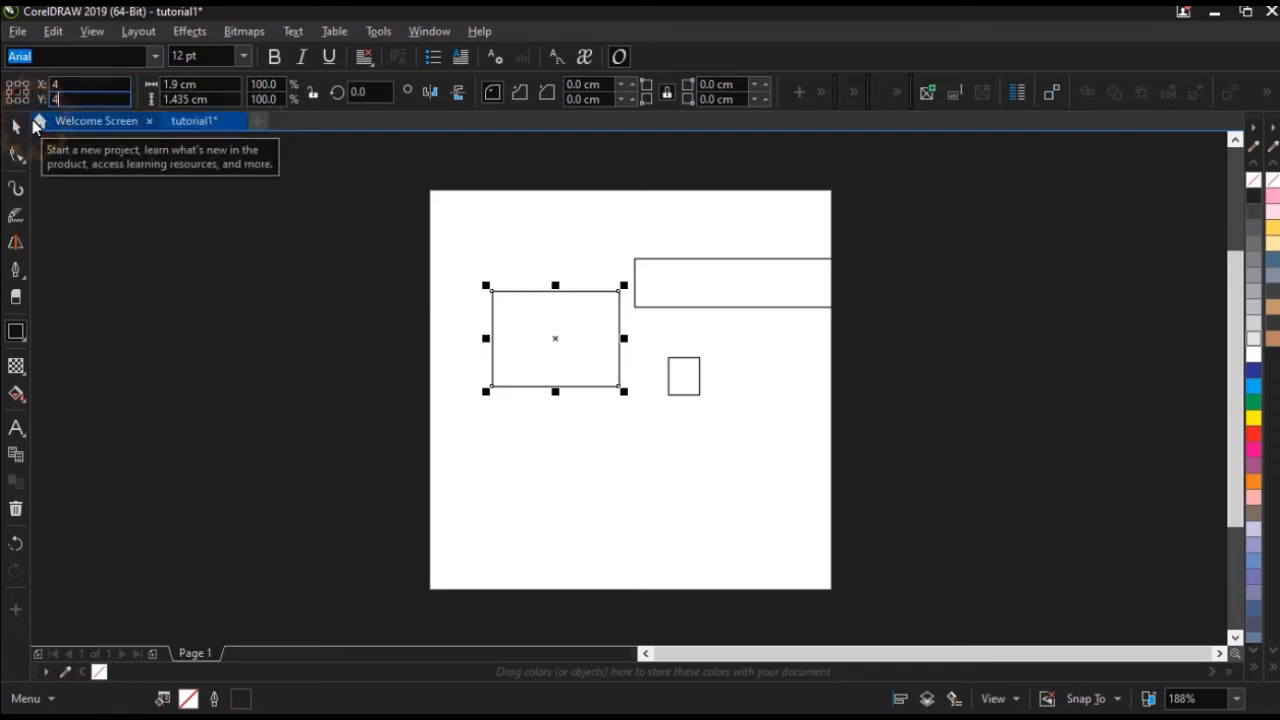
{"action": "left_click", "coordinate": [190, 238]}
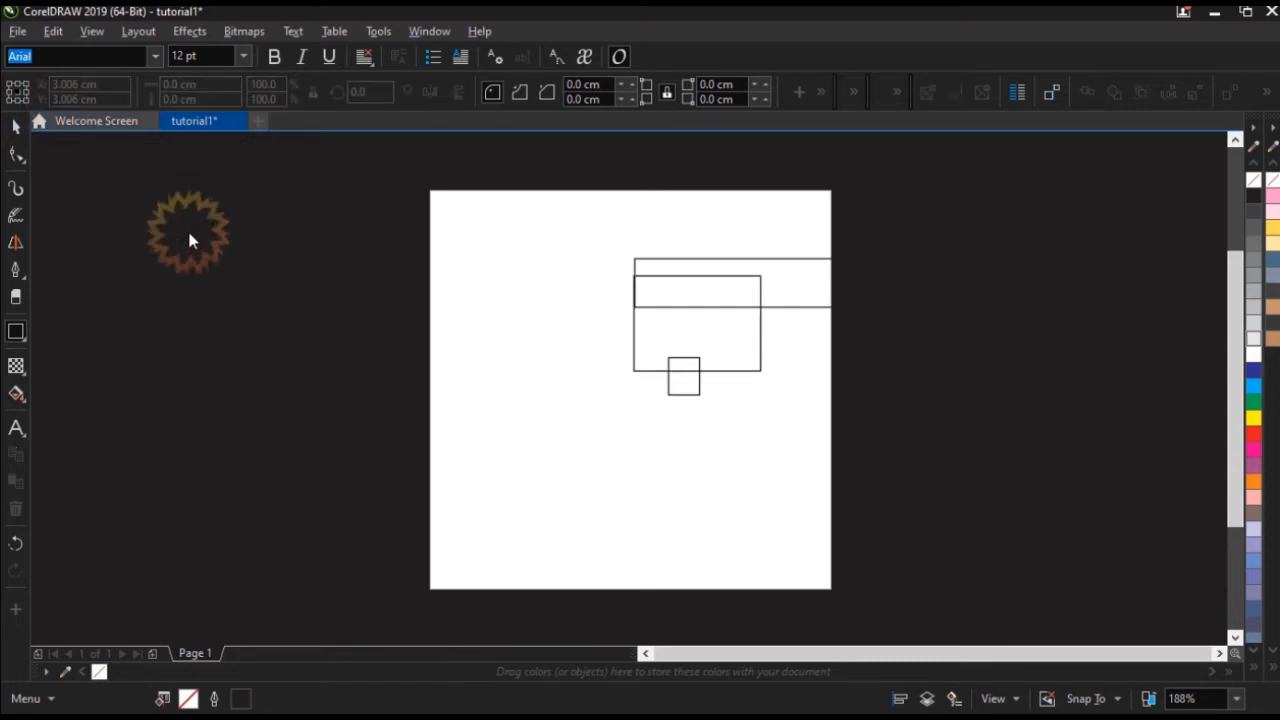
Resize the repositioned rectangle to 6 cm wide and 3 cm high.
{"action": "left_click", "coordinate": [650, 334]}
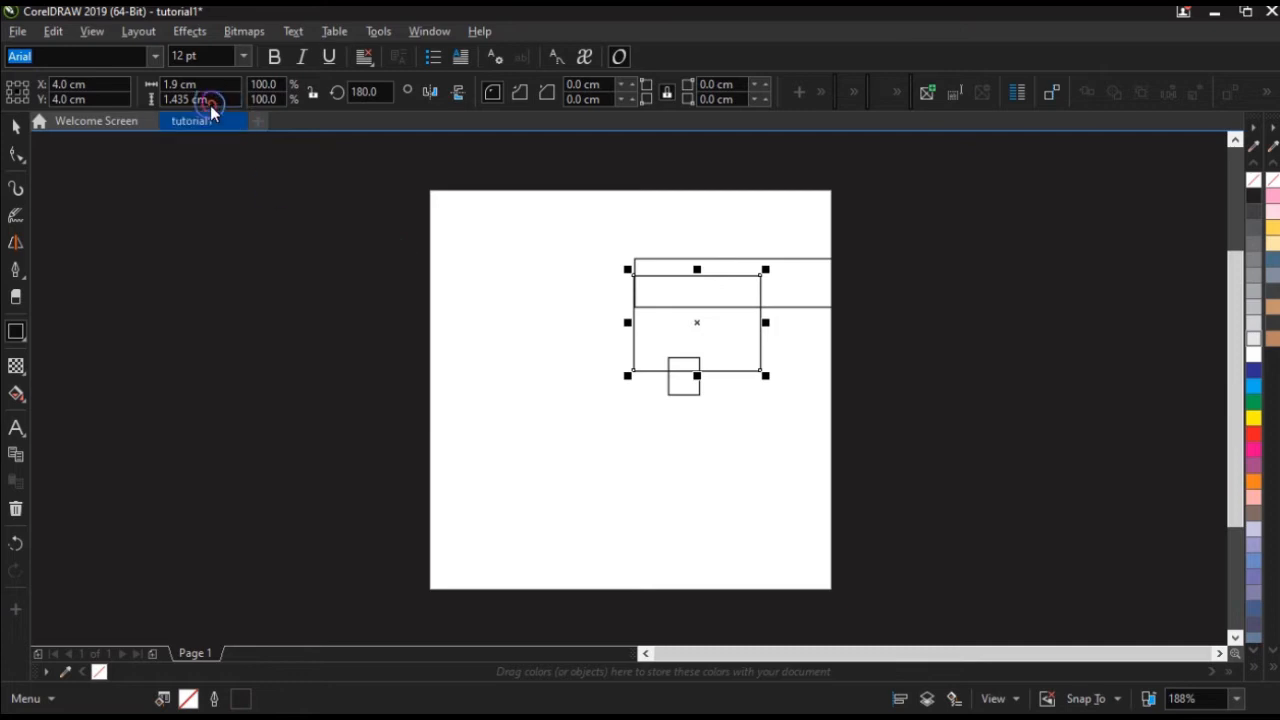
{"action": "left_click_drag", "start_coordinate": [206, 88], "coordinate": [172, 88]}
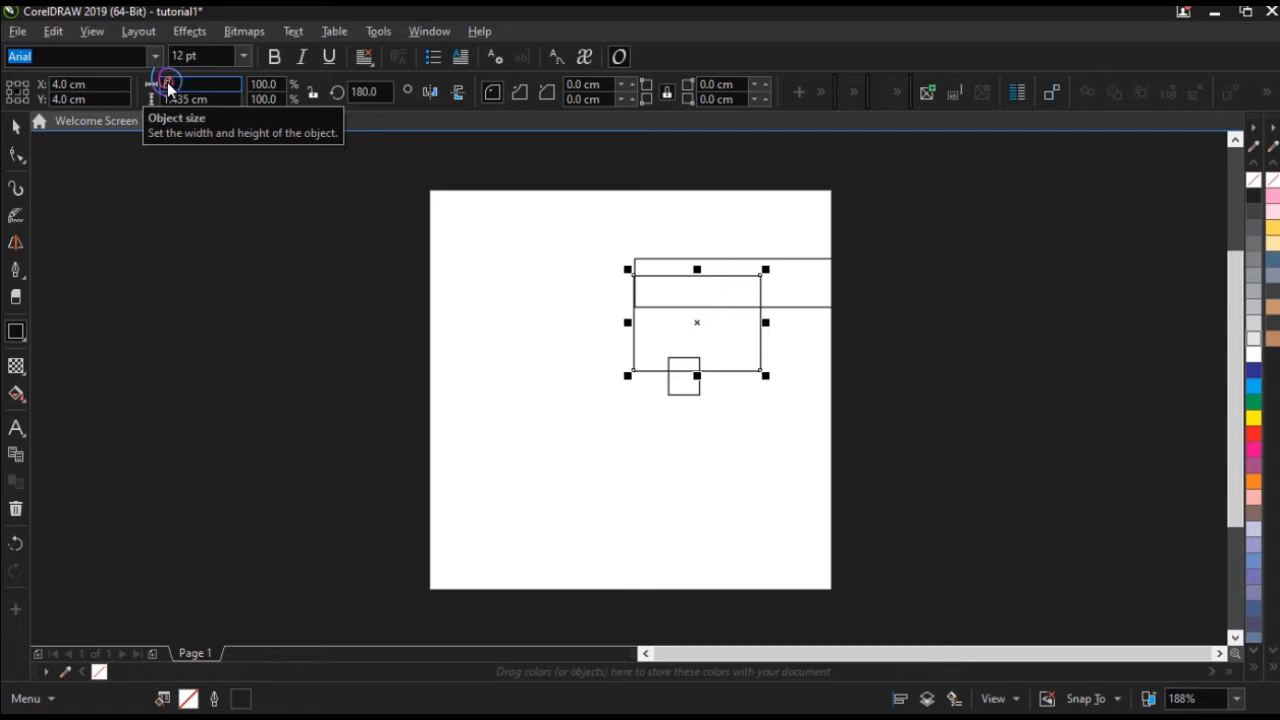
{"action": "left_click_drag", "start_coordinate": [222, 106], "coordinate": [137, 126]}
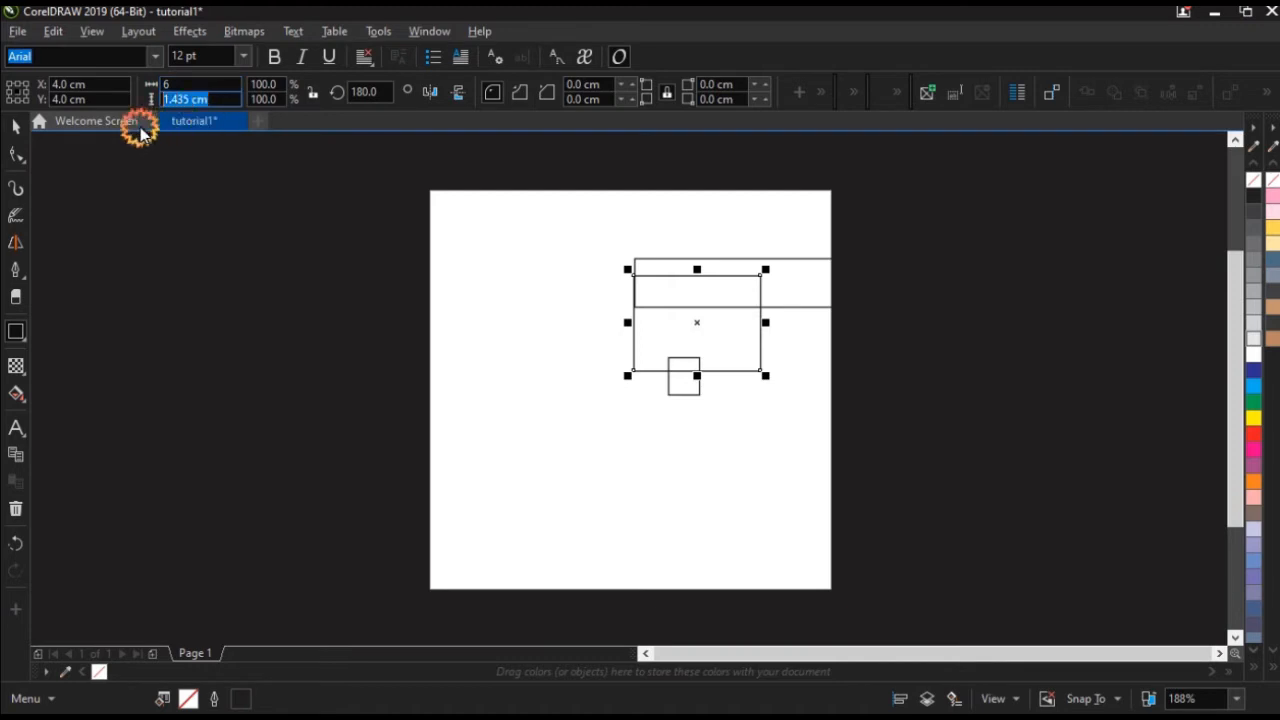
{"action": "type", "text": "3"}
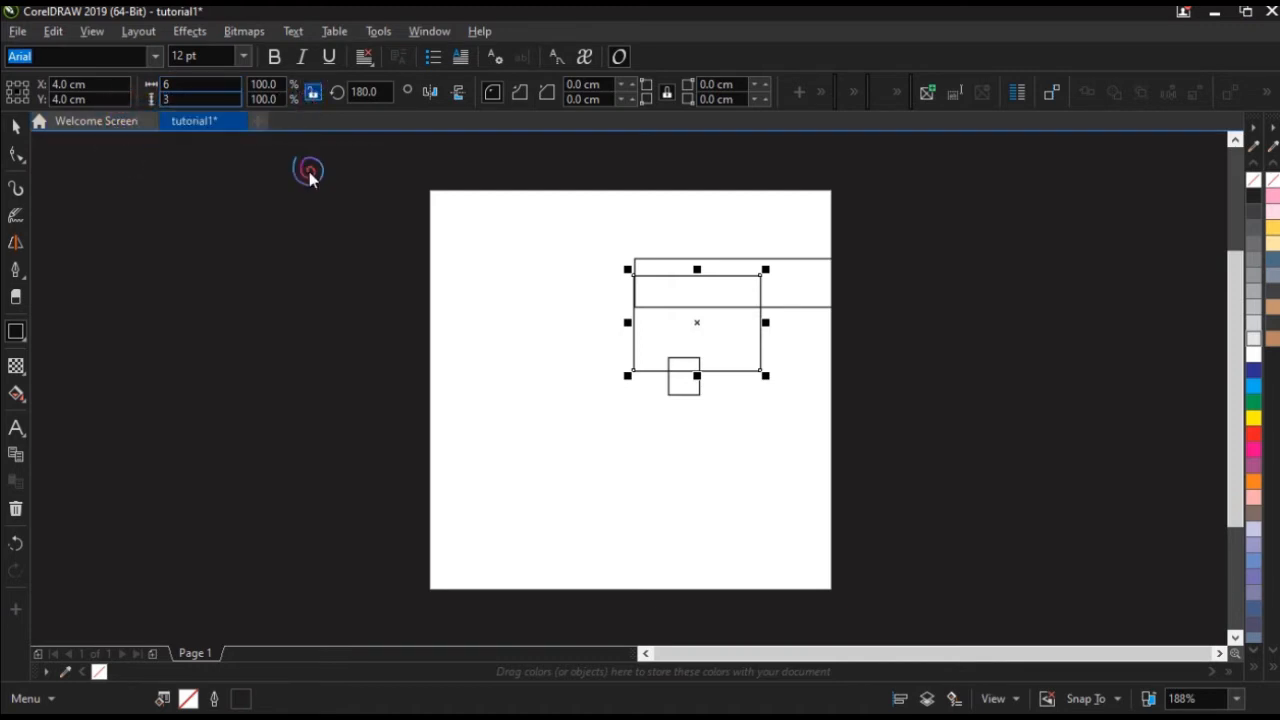
{"action": "left_click", "coordinate": [308, 221]}
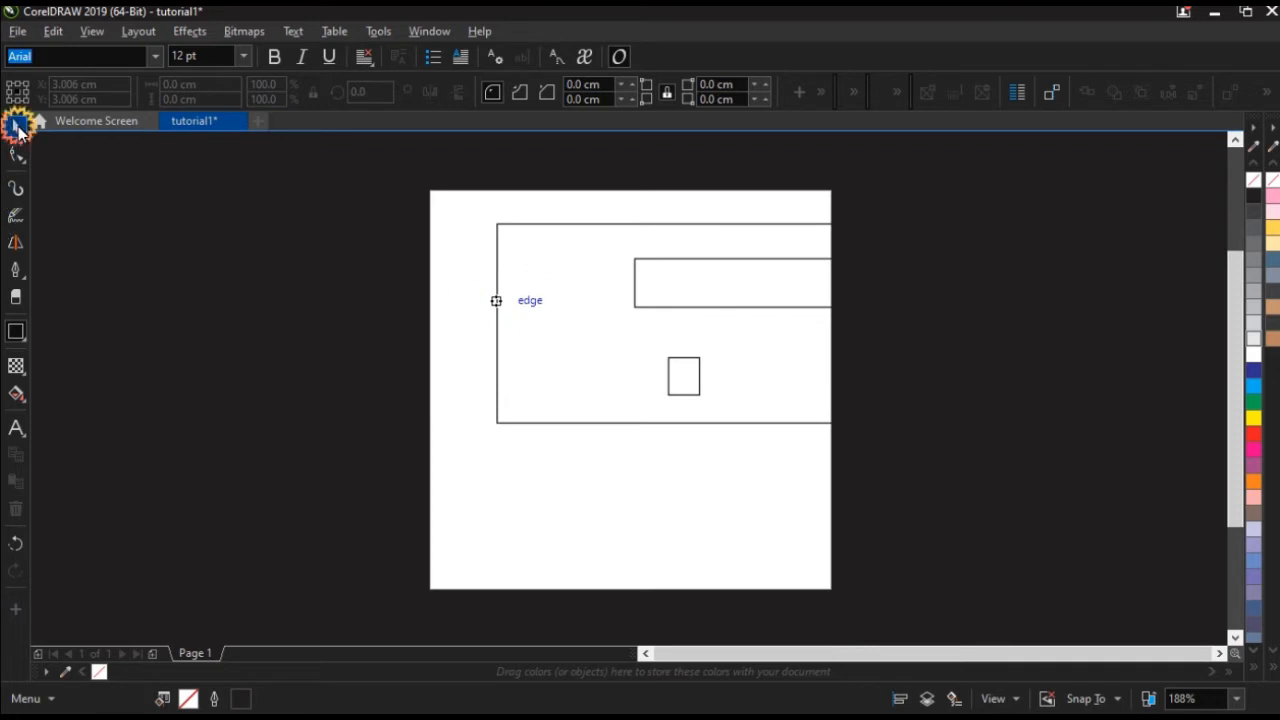
Move the 6 × 3 cm rectangle up and left, then farther left until its centre is at about X 2.5, Y 4 cm.
{"action": "left_click", "coordinate": [18, 127]}
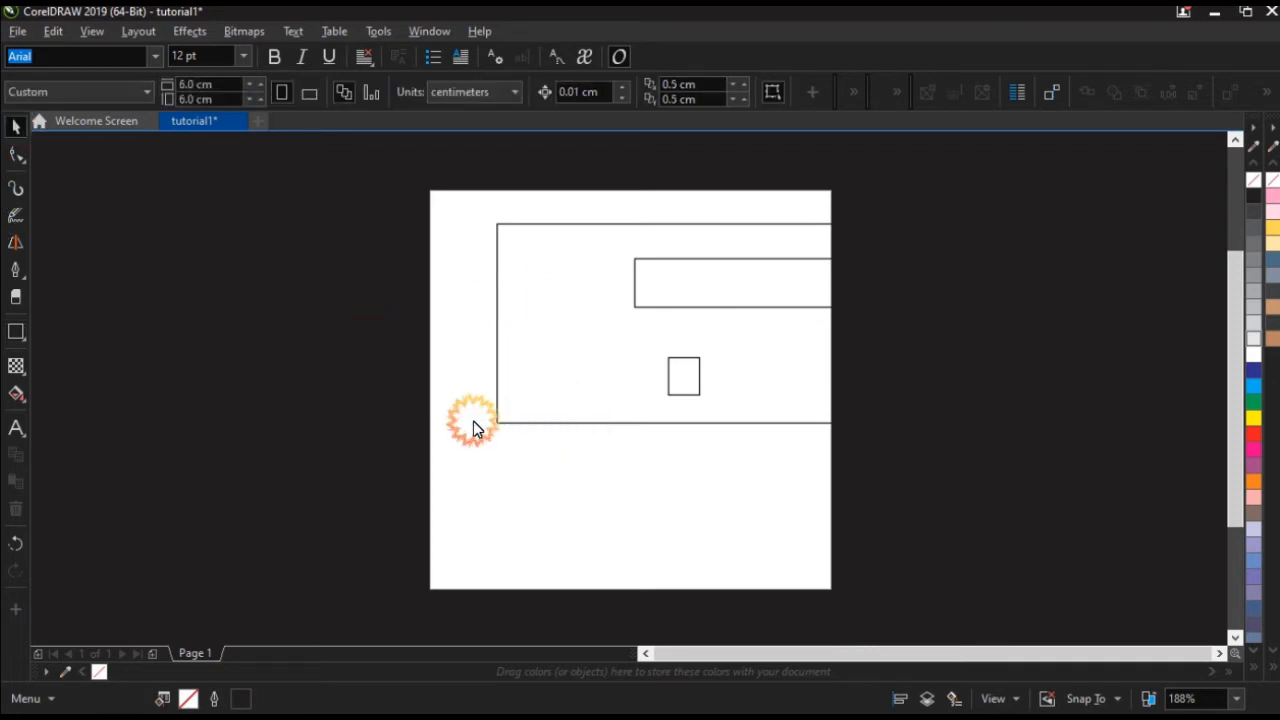
{"action": "left_click_drag", "start_coordinate": [491, 414], "coordinate": [447, 383]}
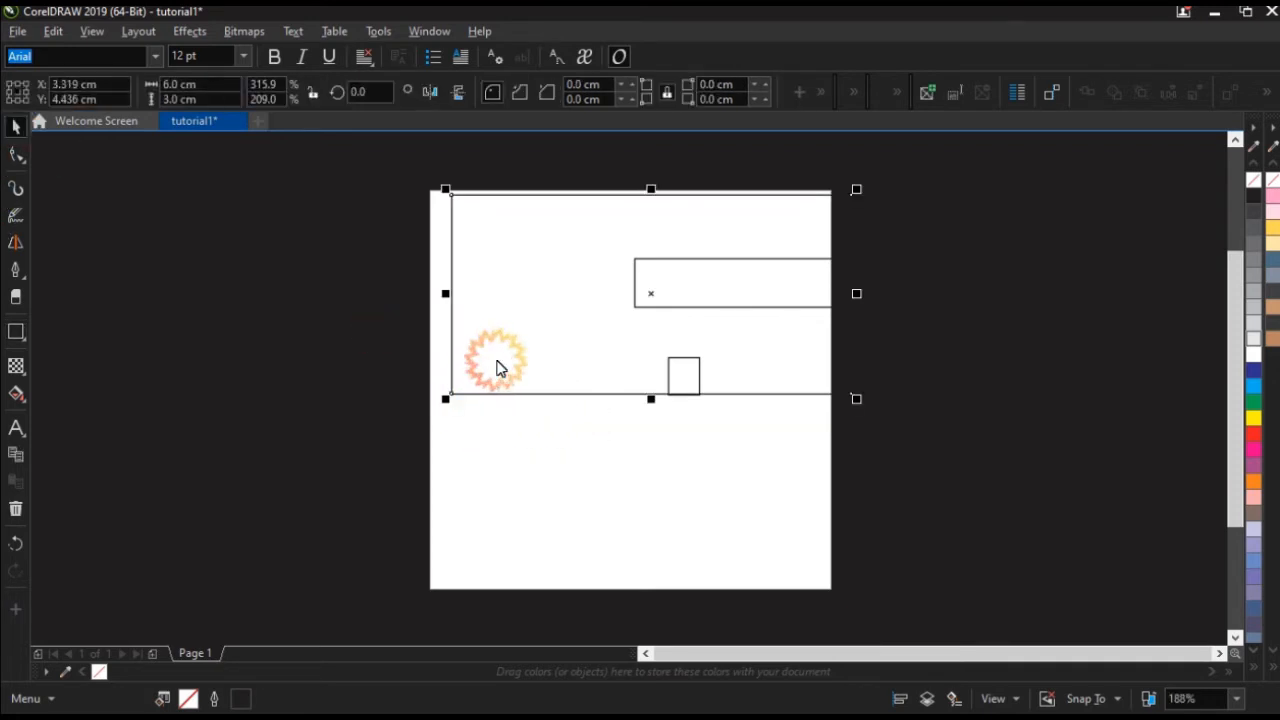
{"action": "left_click_drag", "start_coordinate": [651, 300], "coordinate": [597, 329]}
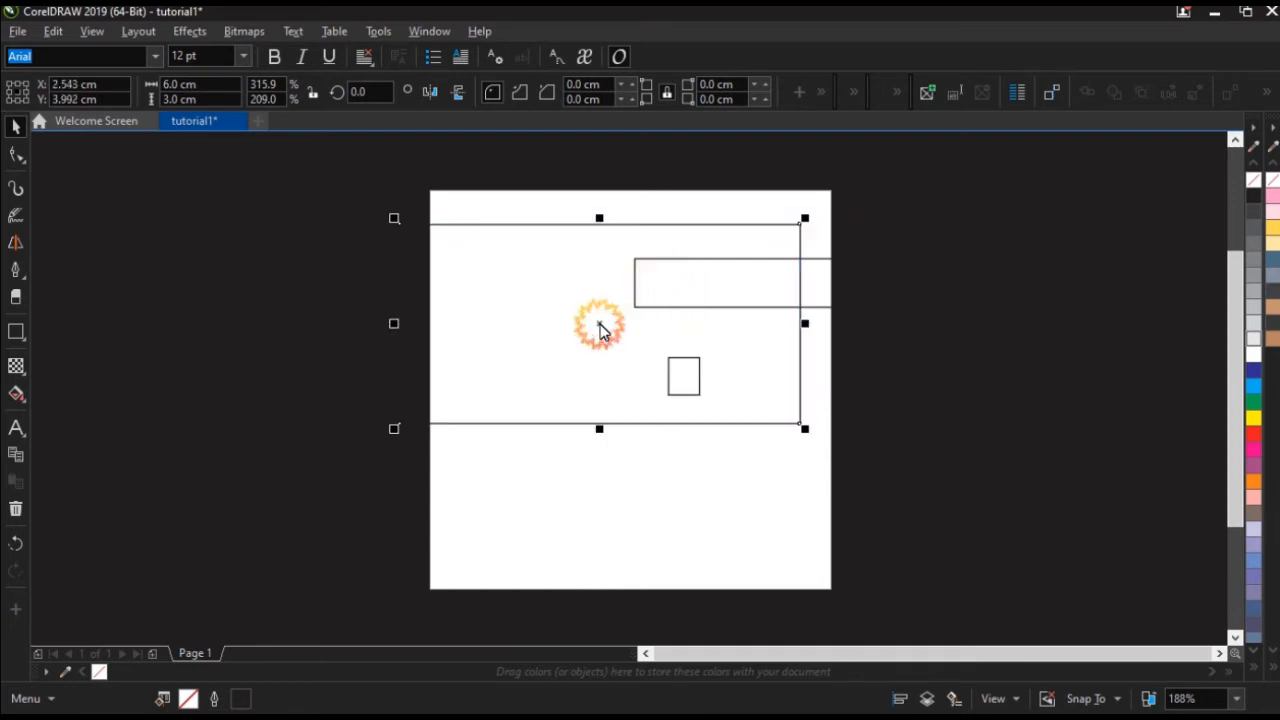
Delete all three rectangles, the 6 × 3 cm one first and the remaining two together.
{"action": "key", "text": "Delete"}
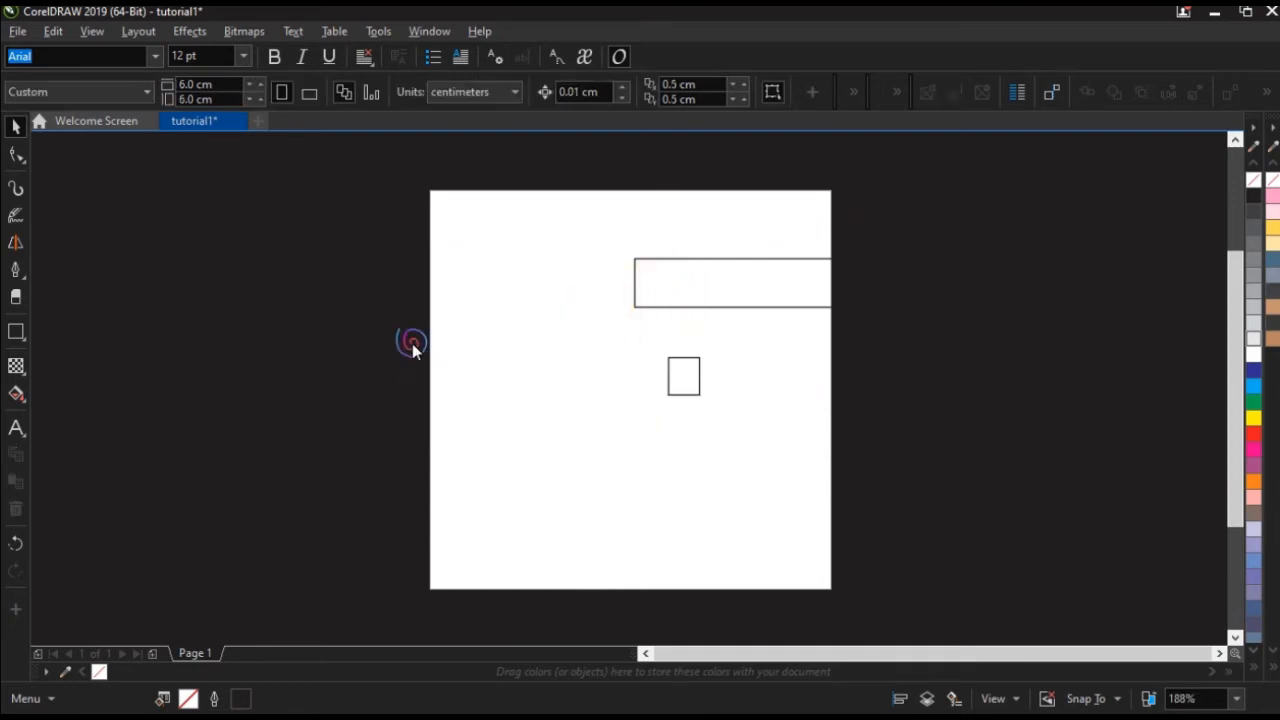
{"action": "left_click_drag", "start_coordinate": [420, 443], "coordinate": [1011, 186]}
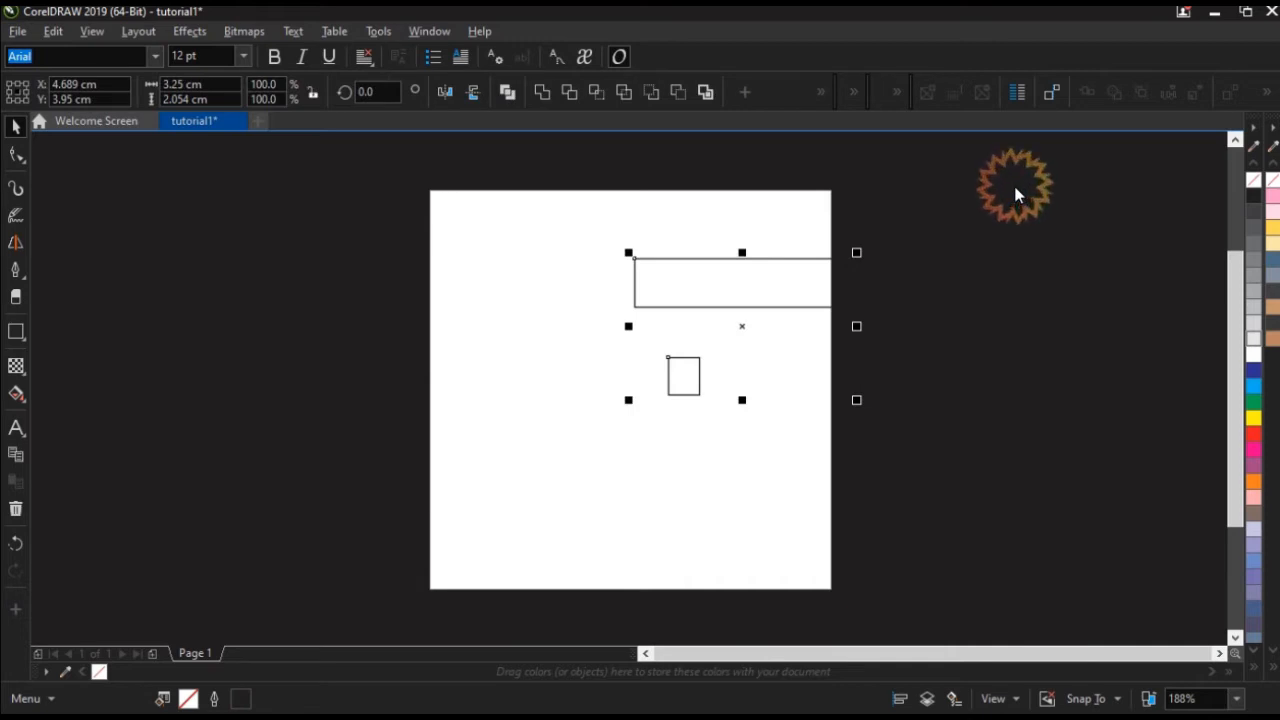
{"action": "key", "text": "Delete"}
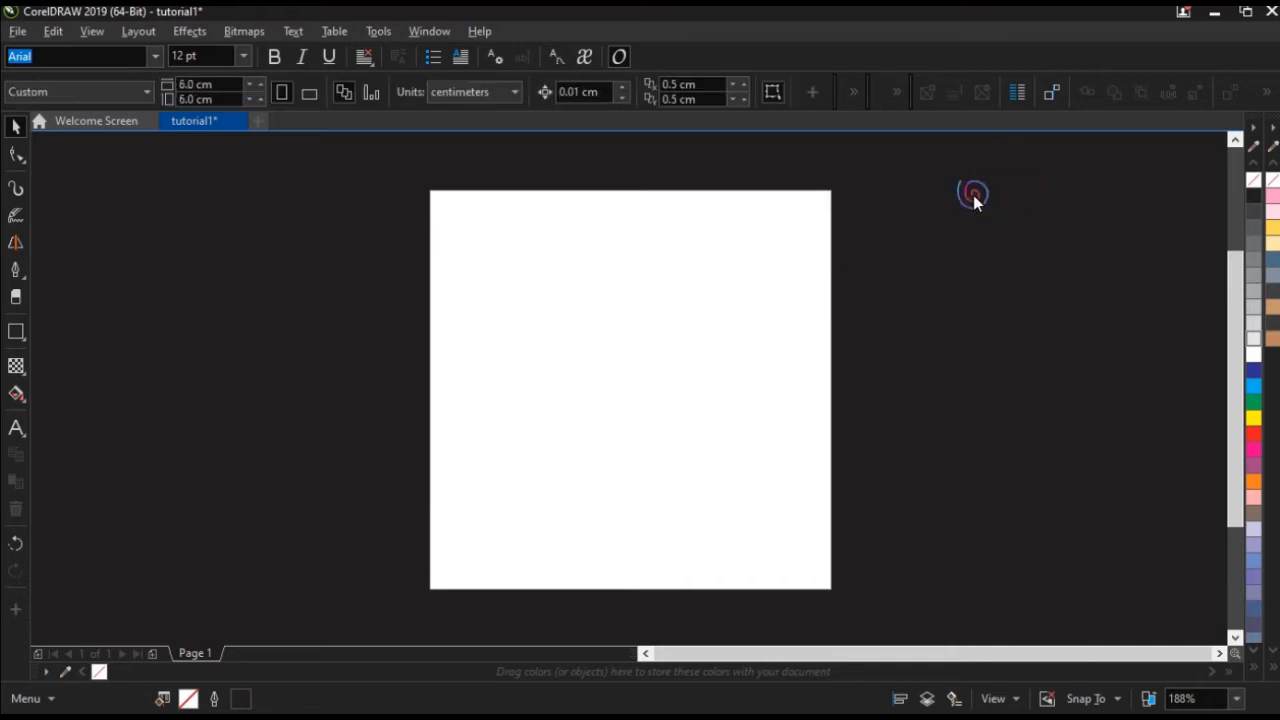
Draw two tilted rectangles with the 3-Point Rectangle tool, a narrow left one and a larger right one spanning about 2.2 by 3 cm.
{"action": "left_click", "coordinate": [26, 342]}
{"action": "left_click", "coordinate": [80, 355]}
{"action": "left_click_drag", "start_coordinate": [517, 295], "coordinate": [545, 434]}
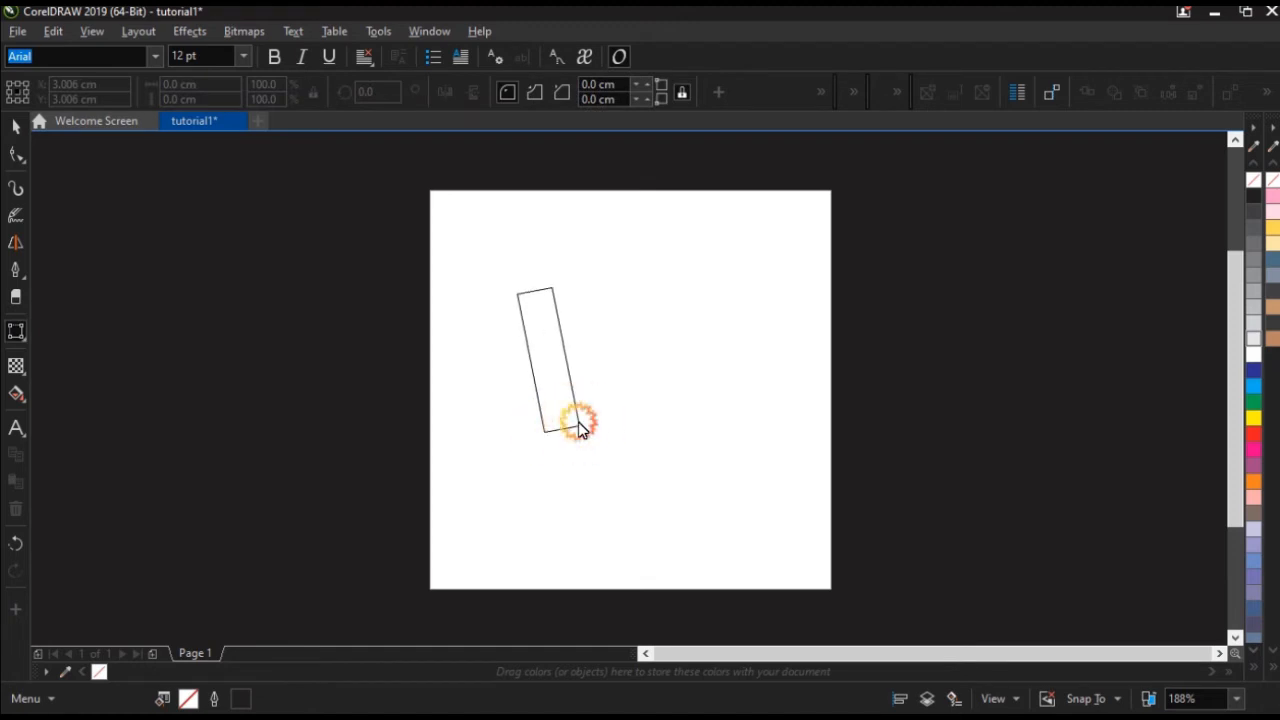
{"action": "left_click", "coordinate": [579, 425]}
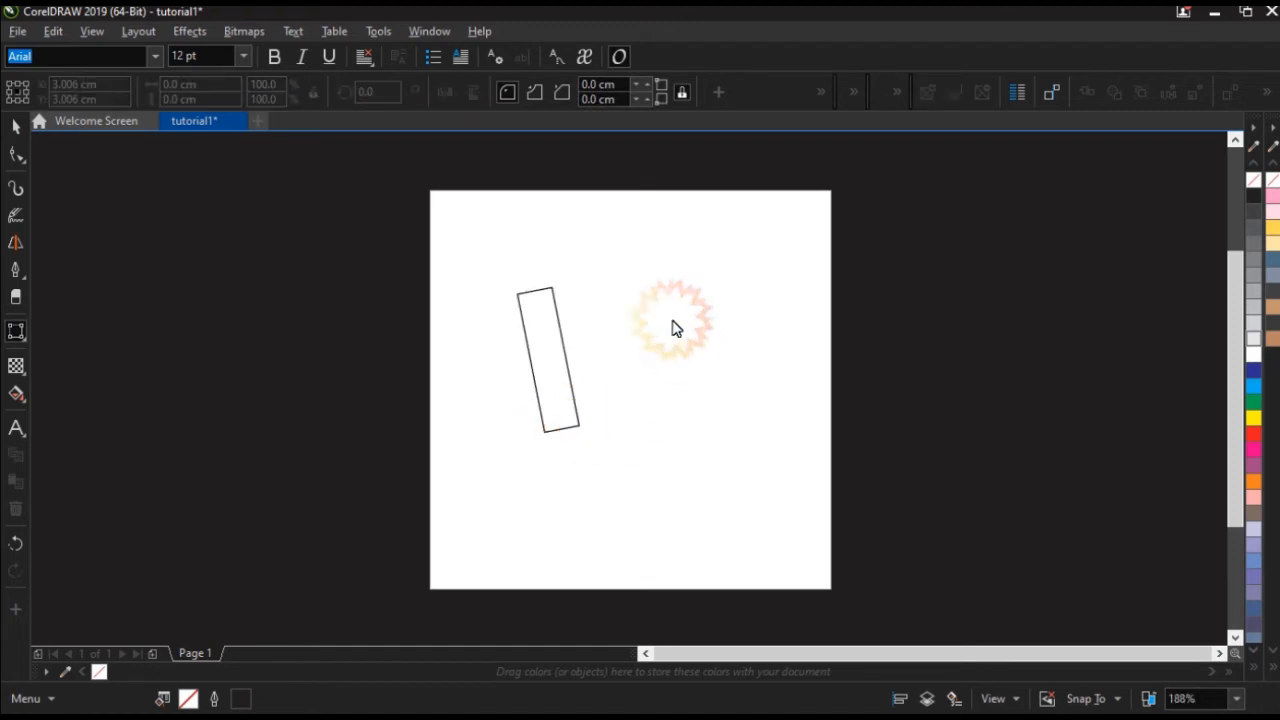
{"action": "mouse_move", "coordinate": [660, 296]}
{"action": "left_mouse_down"}
{"action": "mouse_move", "coordinate": [737, 383]}
{"action": "mouse_move", "coordinate": [629, 463]}
{"action": "mouse_move", "coordinate": [593, 461]}
{"action": "left_mouse_up"}
{"action": "left_click", "coordinate": [664, 487]}
{"action": "left_click_drag", "start_coordinate": [689, 424], "coordinate": [699, 417]}
Select both tilted rectangles and delete them.
{"action": "left_click", "coordinate": [15, 126]}
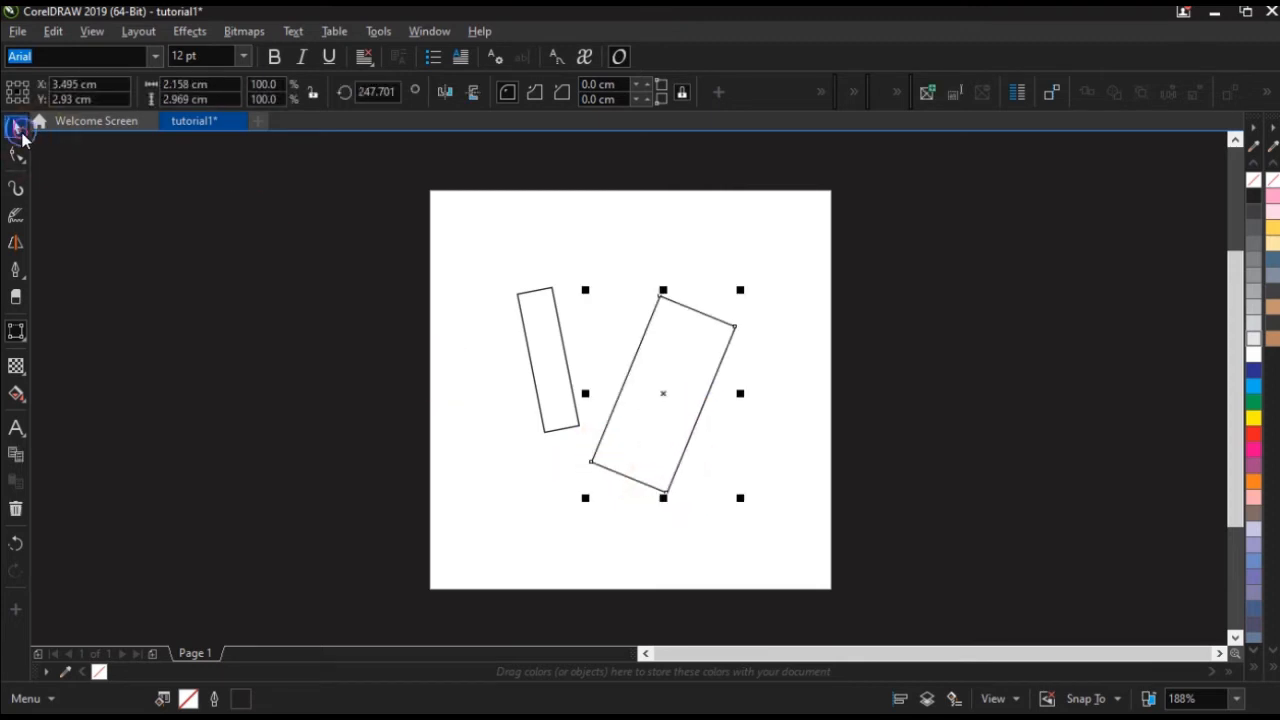
{"action": "left_click_drag", "start_coordinate": [354, 177], "coordinate": [750, 536]}
{"action": "key", "text": "Delete"}
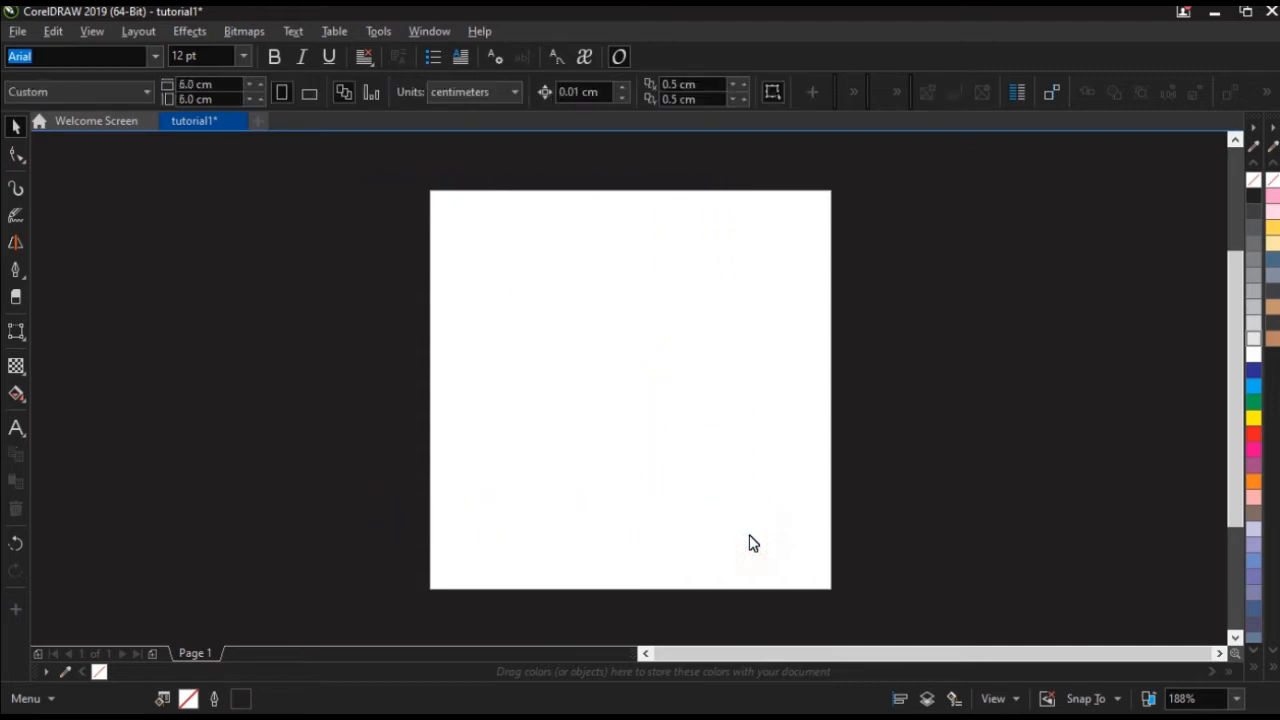
Draw an ellipse about 2.8 by 2.4 cm across the page's left edge and delete it.
{"action": "left_click", "coordinate": [15, 330]}
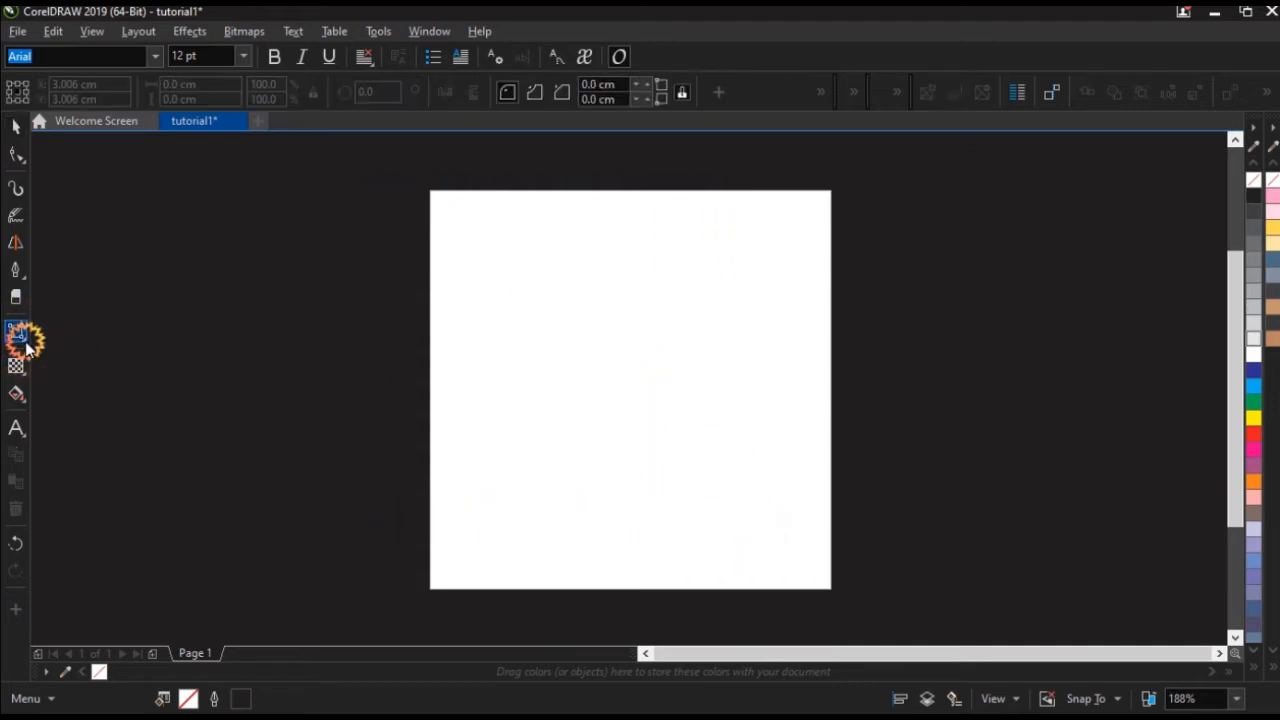
{"action": "left_click", "coordinate": [25, 343]}
{"action": "left_click", "coordinate": [62, 379]}
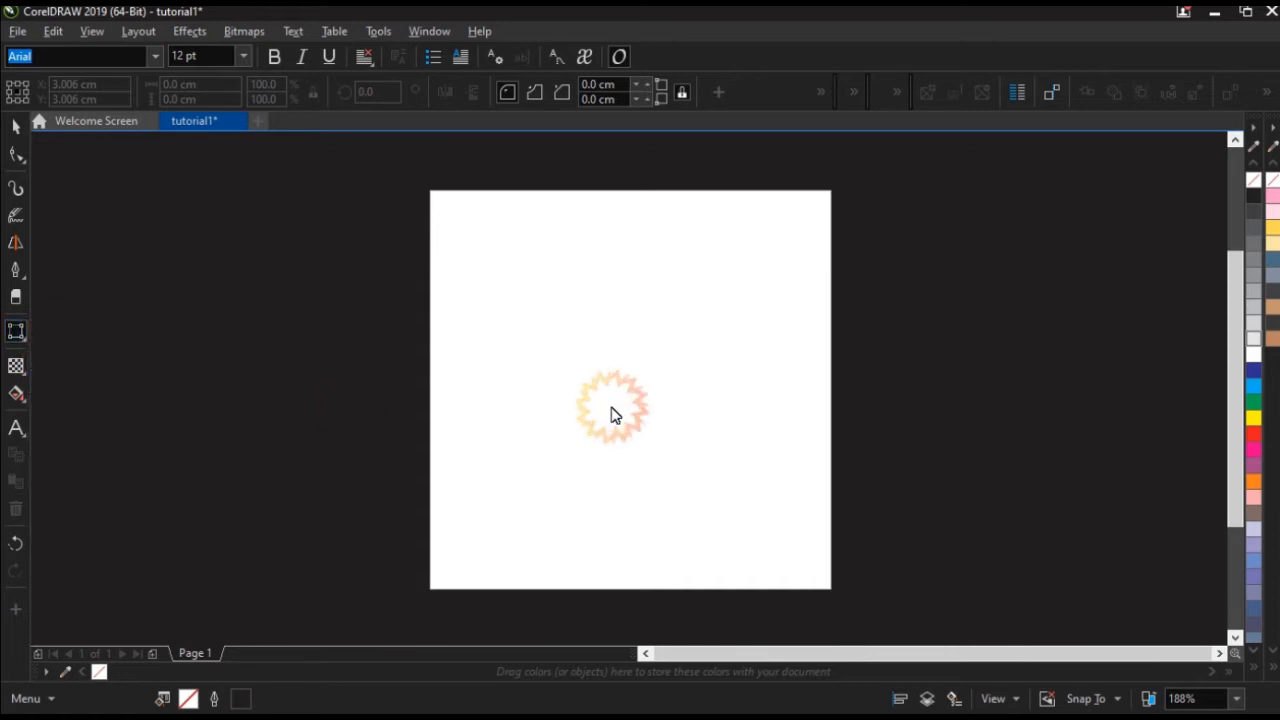
{"action": "left_click_drag", "start_coordinate": [543, 326], "coordinate": [346, 489]}
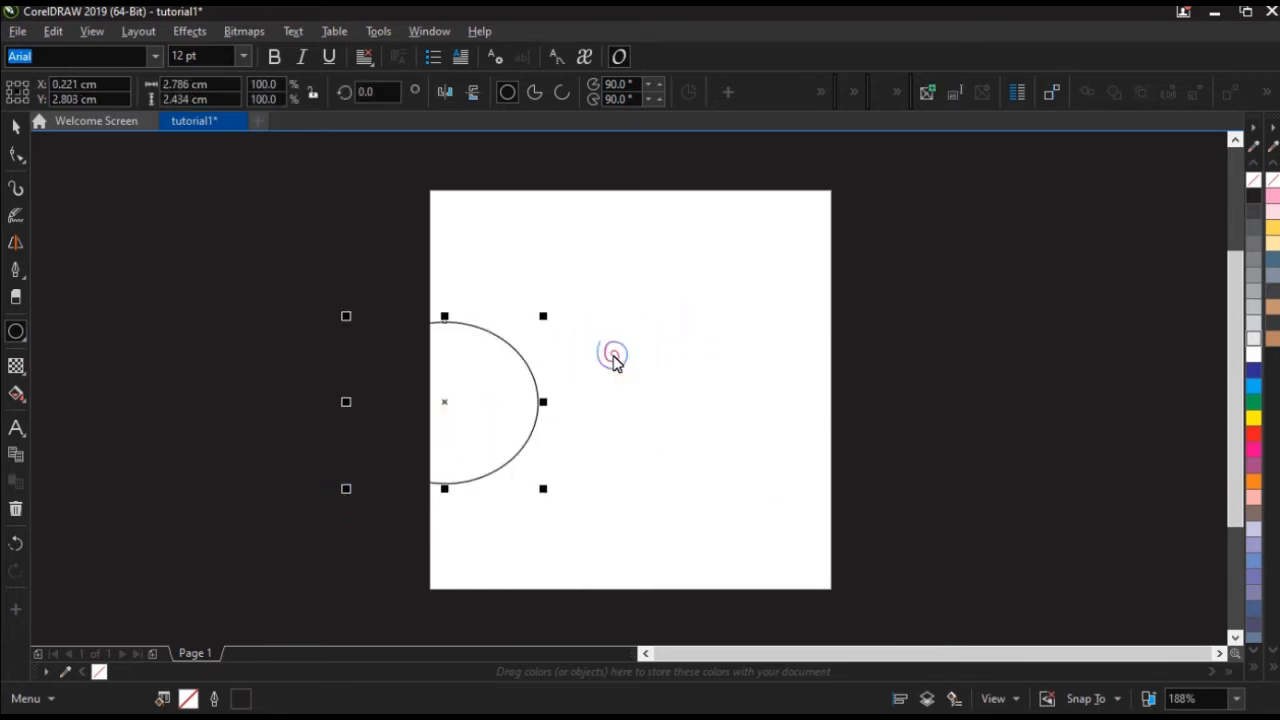
{"action": "key", "text": "Delete"}
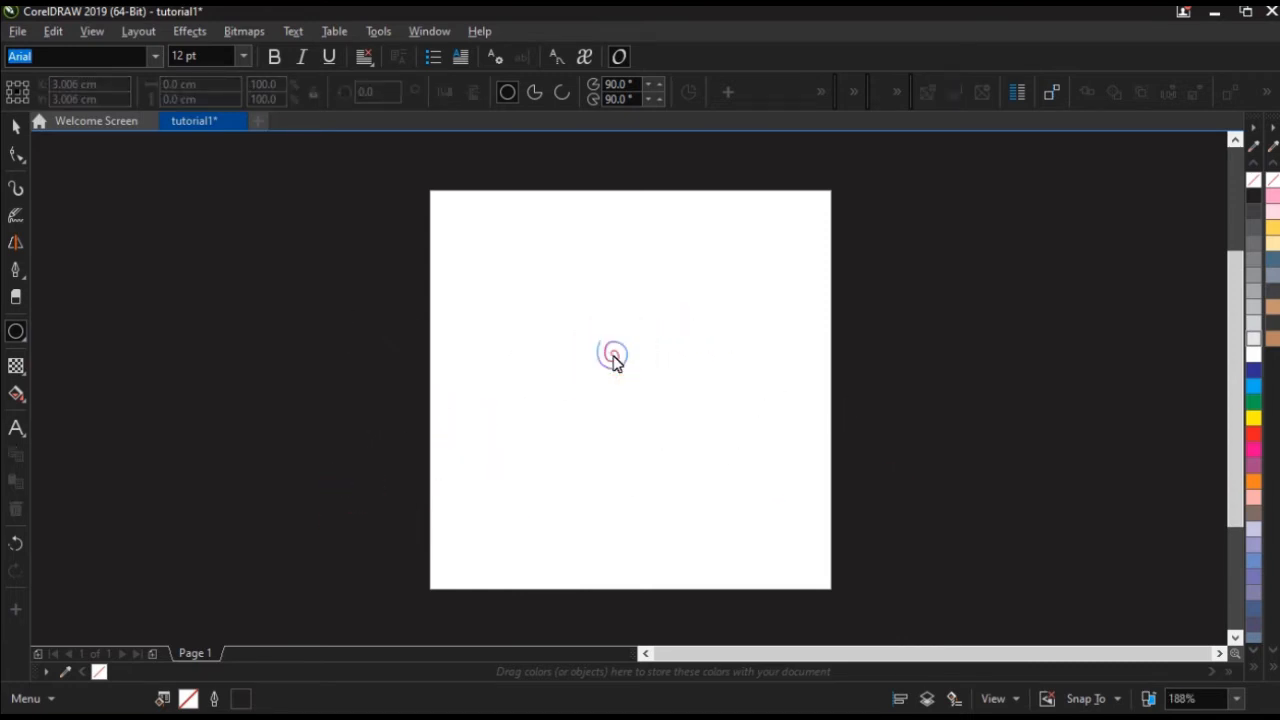
Draw a five-sided polygon about 2.3 cm wide and 2.6 cm high near the middle of the page.
{"action": "left_click", "coordinate": [24, 341]}
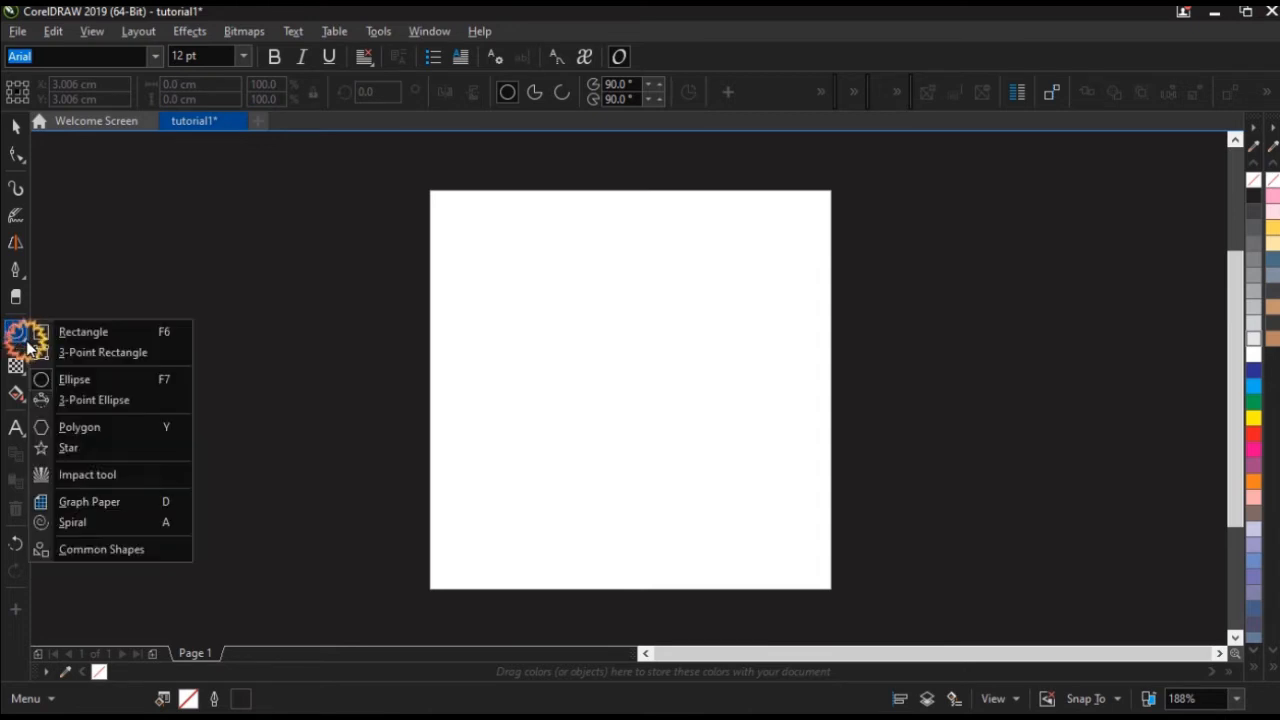
{"action": "left_click", "coordinate": [80, 428]}
{"action": "left_click_drag", "start_coordinate": [572, 294], "coordinate": [741, 474]}
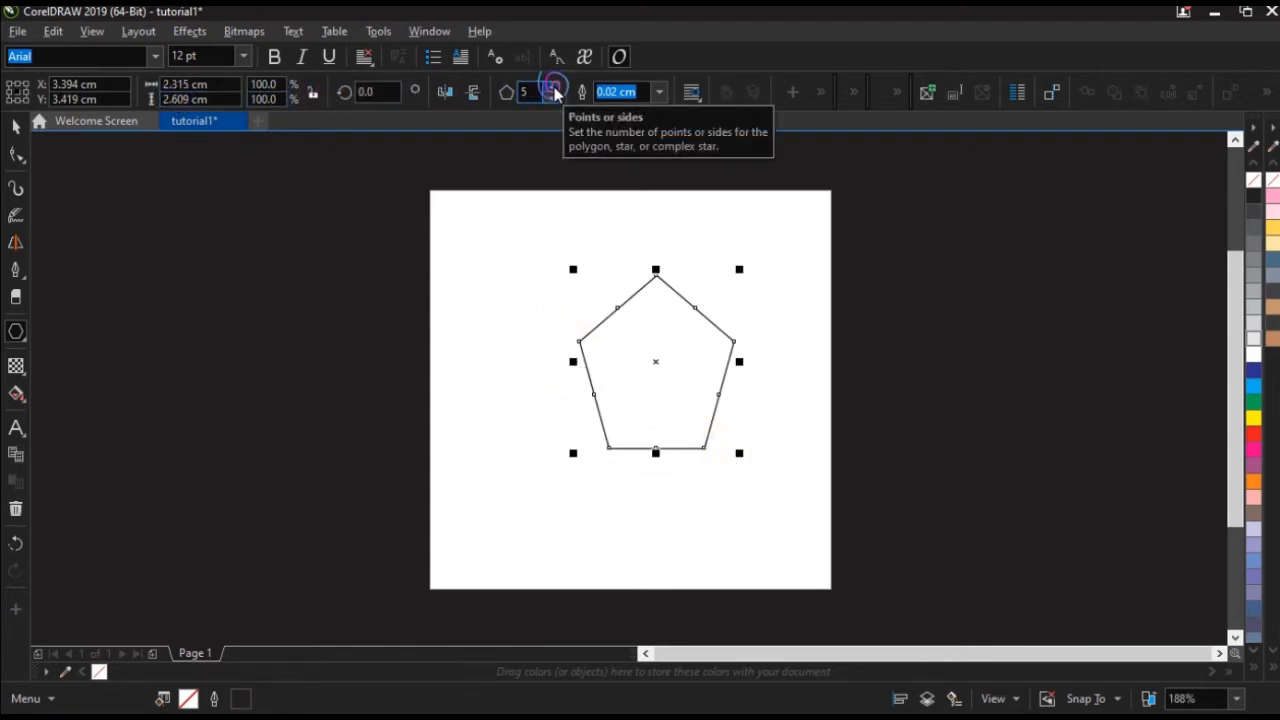
{"action": "left_click", "coordinate": [575, 225]}
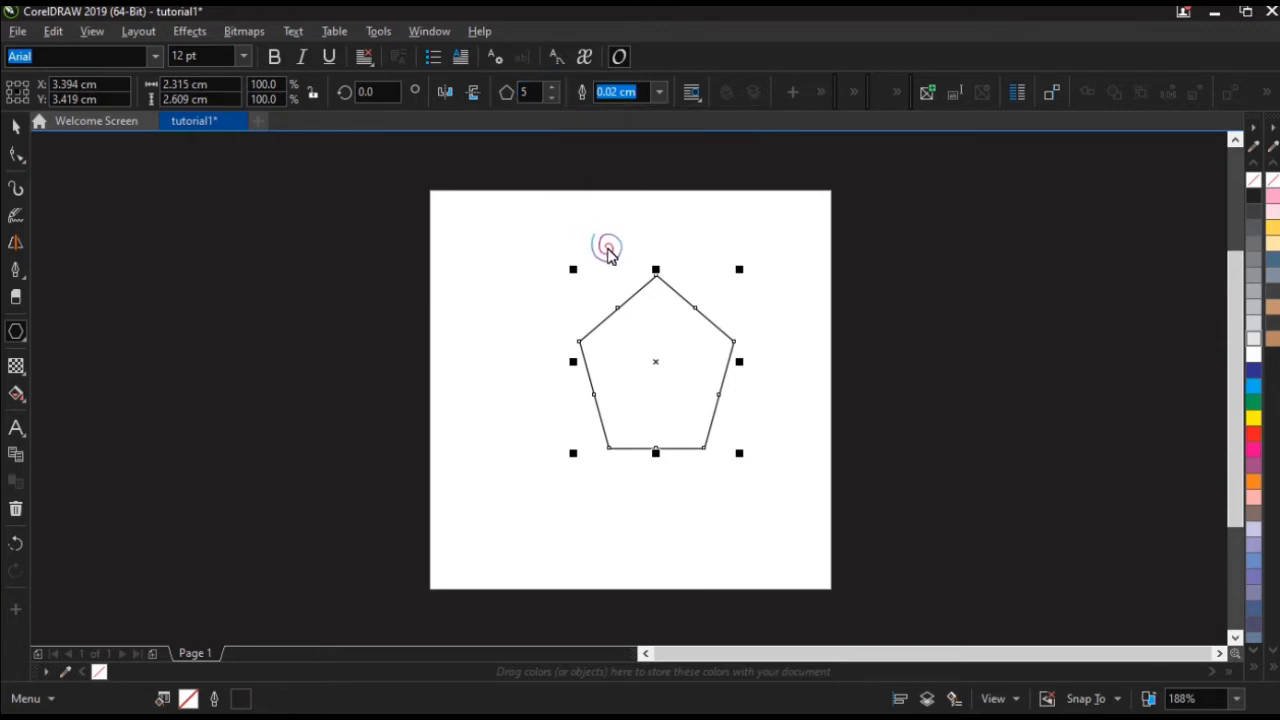
Raise the polygon's number of sides to 30.
{"action": "left_click", "coordinate": [552, 88]}
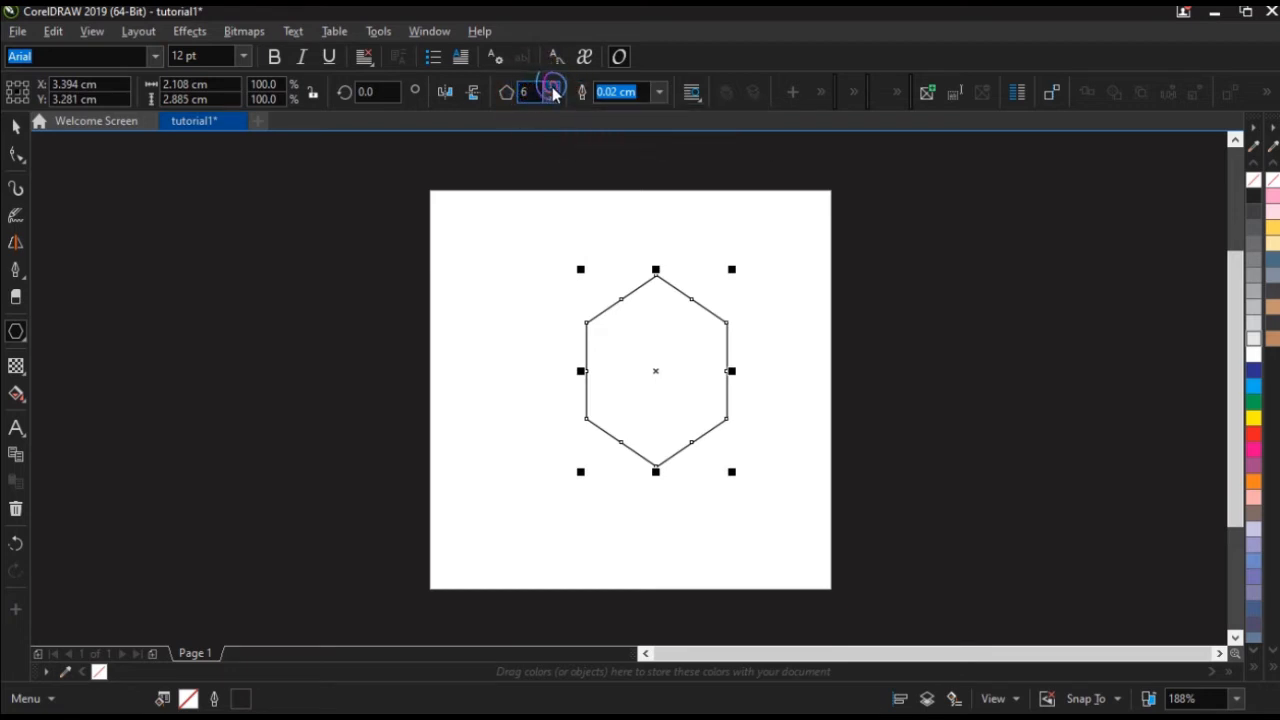
{"action": "left_click", "coordinate": [552, 88]}
{"action": "left_click", "coordinate": [552, 88]}
{"action": "left_click", "coordinate": [552, 88]}
{"action": "left_click", "coordinate": [552, 88]}
{"action": "left_click", "coordinate": [552, 88]}
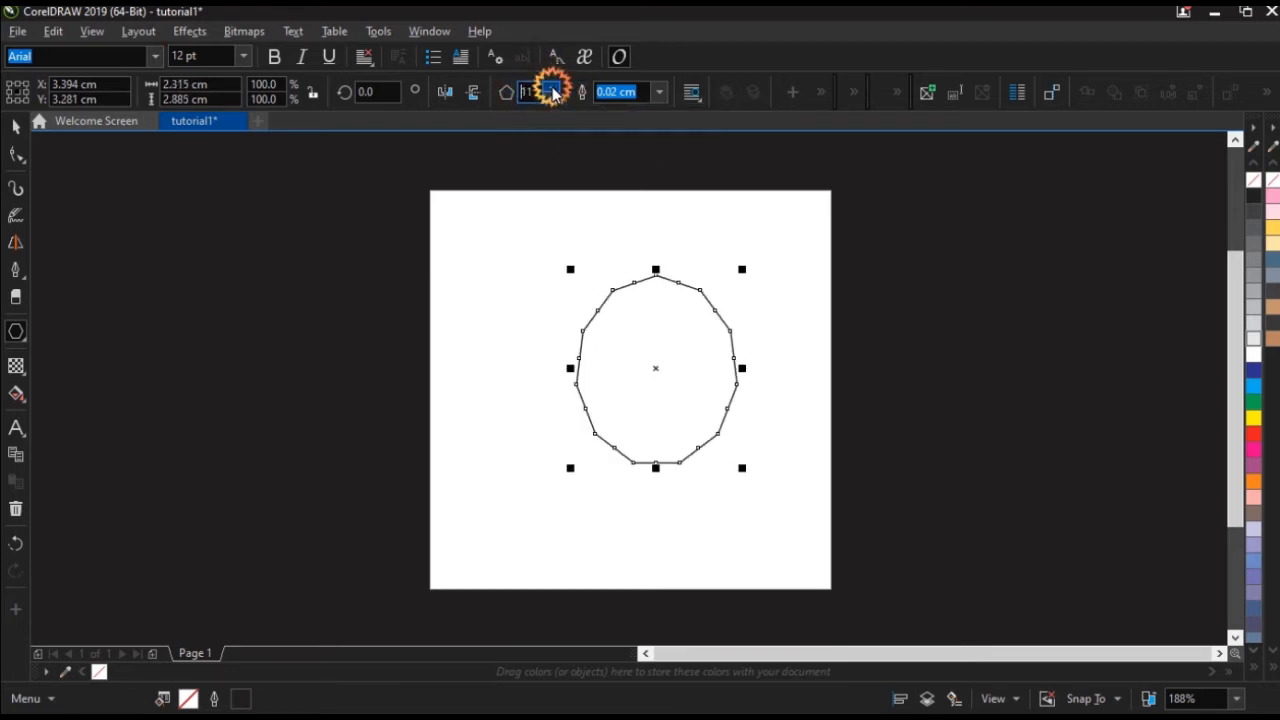
{"action": "left_click", "coordinate": [552, 88]}
{"action": "left_click", "coordinate": [552, 88]}
{"action": "left_click", "coordinate": [552, 88]}
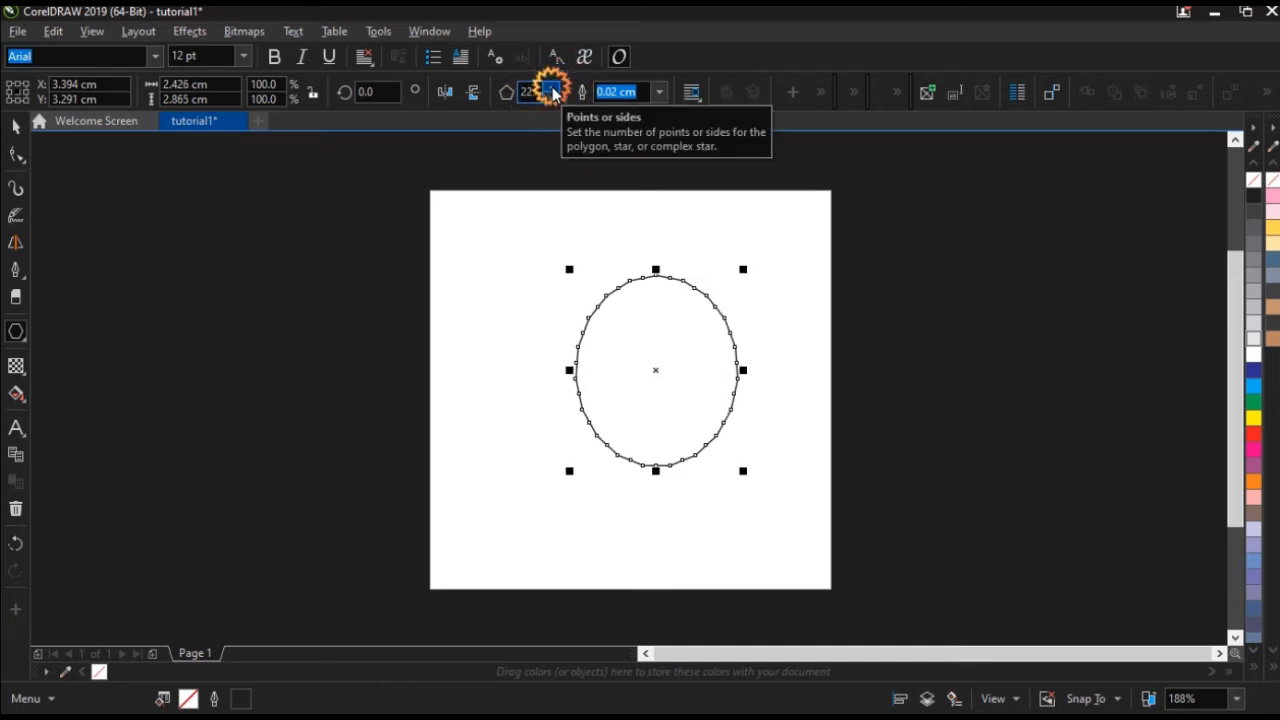
{"action": "left_click", "coordinate": [552, 90]}
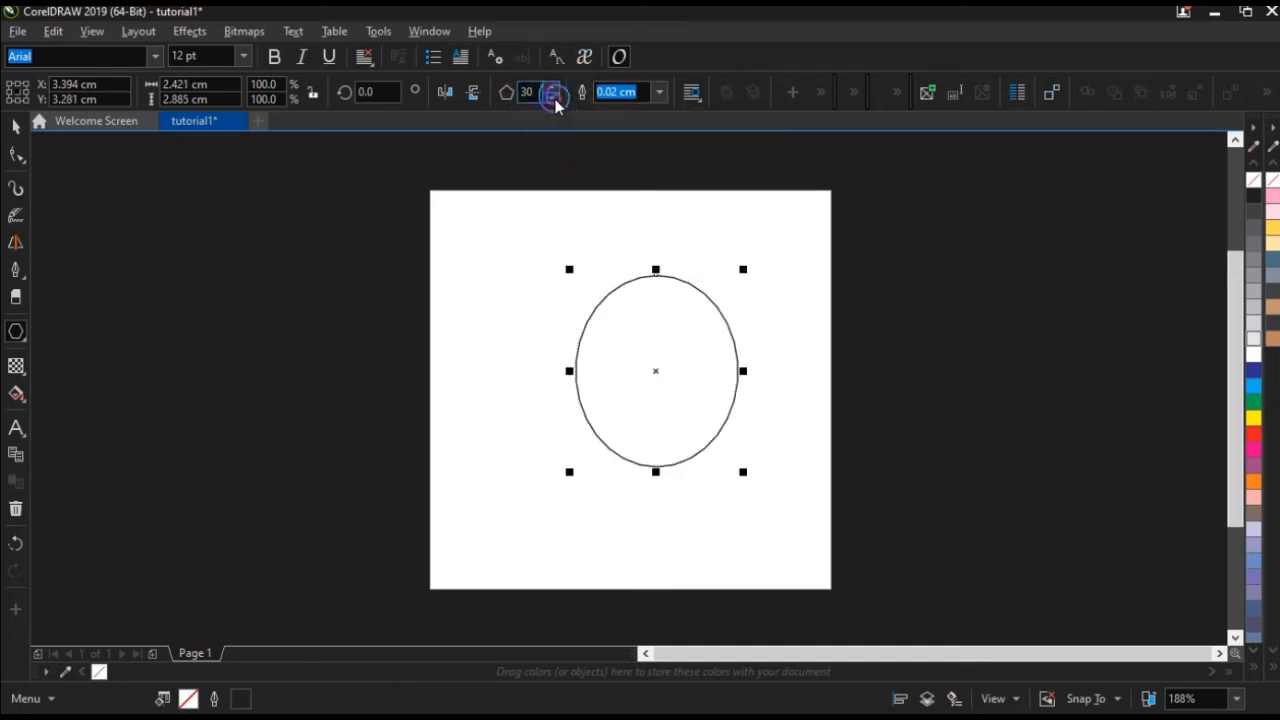
Reduce the polygon's number of sides to 7 and delete the polygon.
{"action": "left_click", "coordinate": [552, 92]}
{"action": "left_click", "coordinate": [554, 96]}
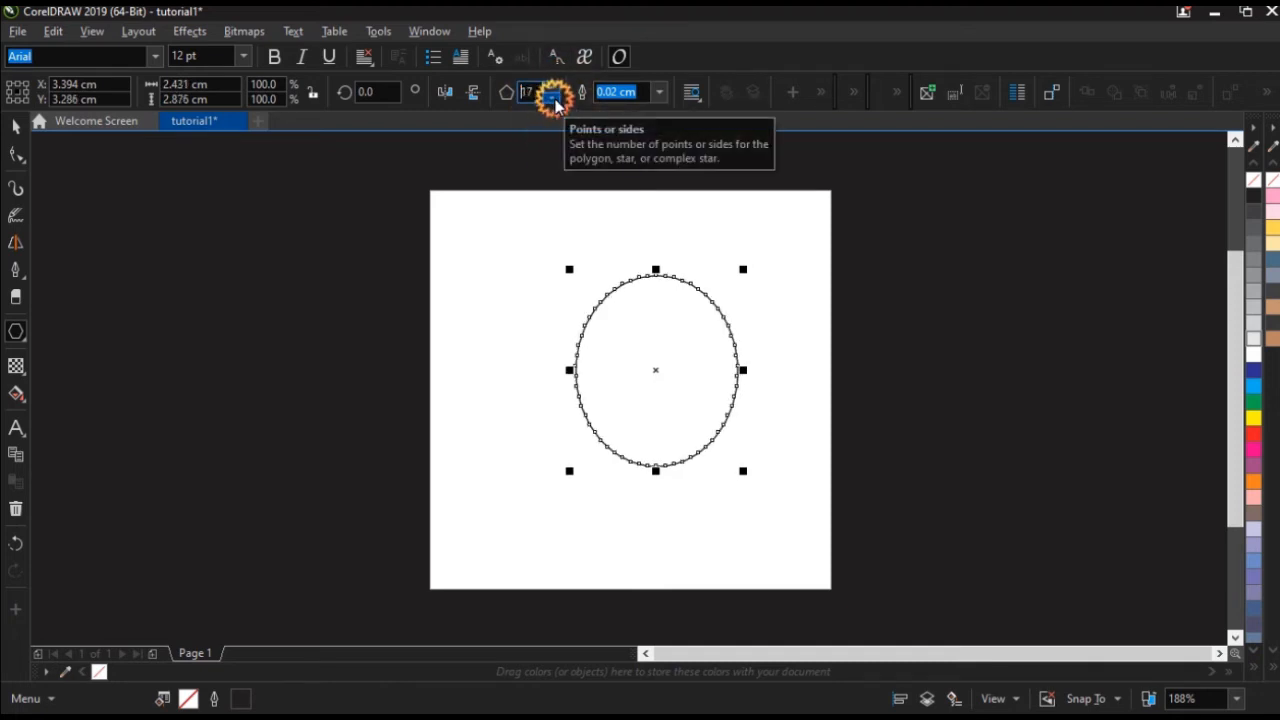
{"action": "left_click", "coordinate": [553, 97]}
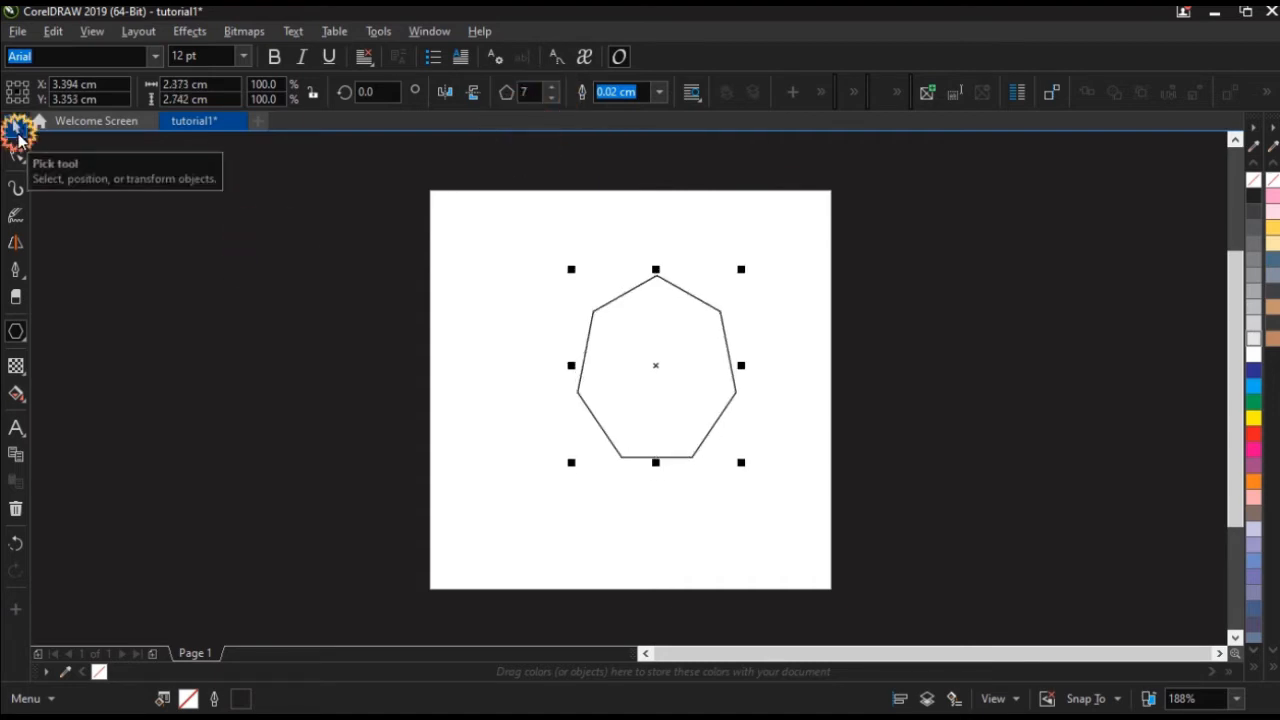
{"action": "left_click", "coordinate": [15, 128]}
{"action": "left_click", "coordinate": [311, 367]}
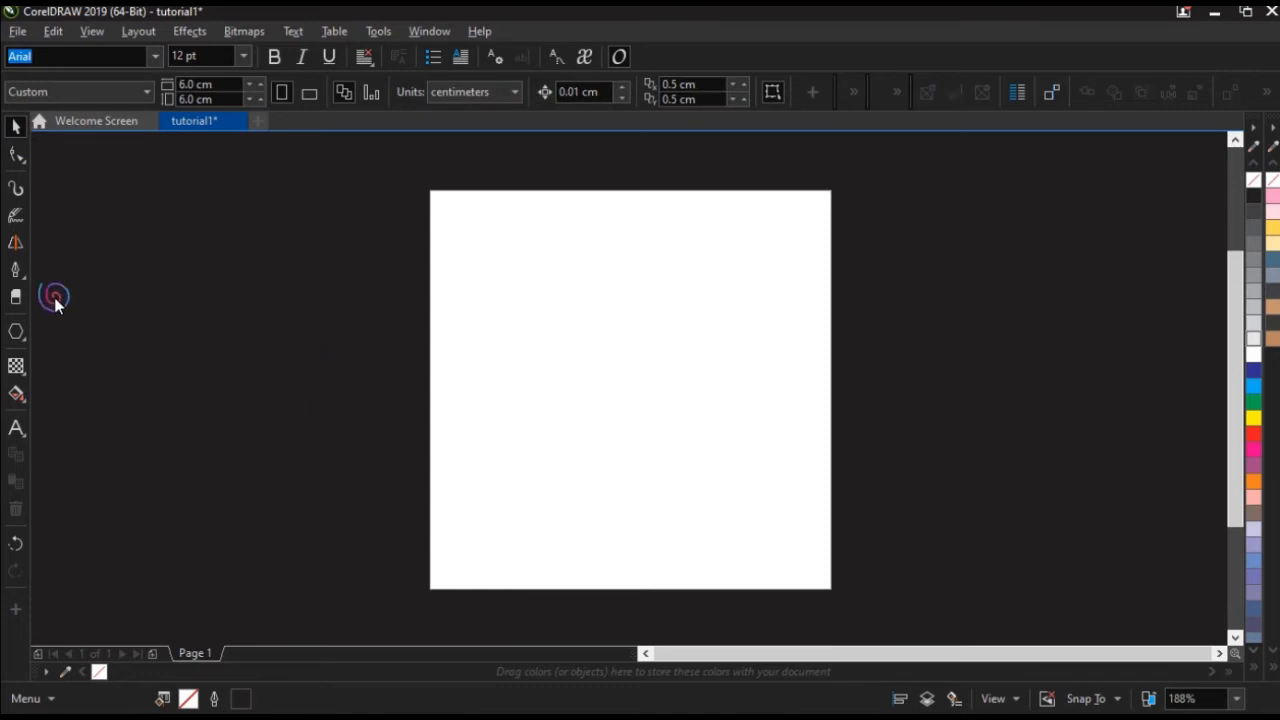
Draw a five-pointed star near the middle of the page and delete it.
{"action": "left_click", "coordinate": [26, 342]}
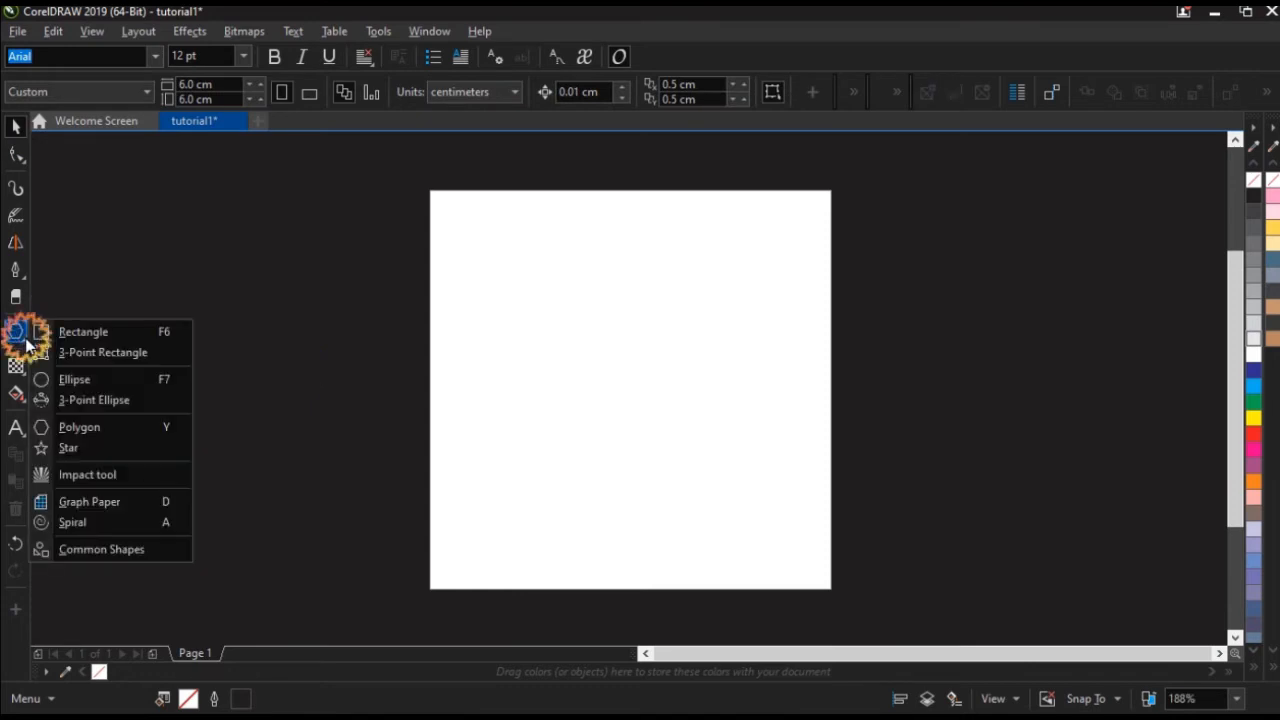
{"action": "left_click", "coordinate": [106, 449]}
{"action": "left_click", "coordinate": [556, 300]}
{"action": "left_click_drag", "start_coordinate": [556, 300], "coordinate": [745, 505]}
{"action": "key", "text": "Delete"}
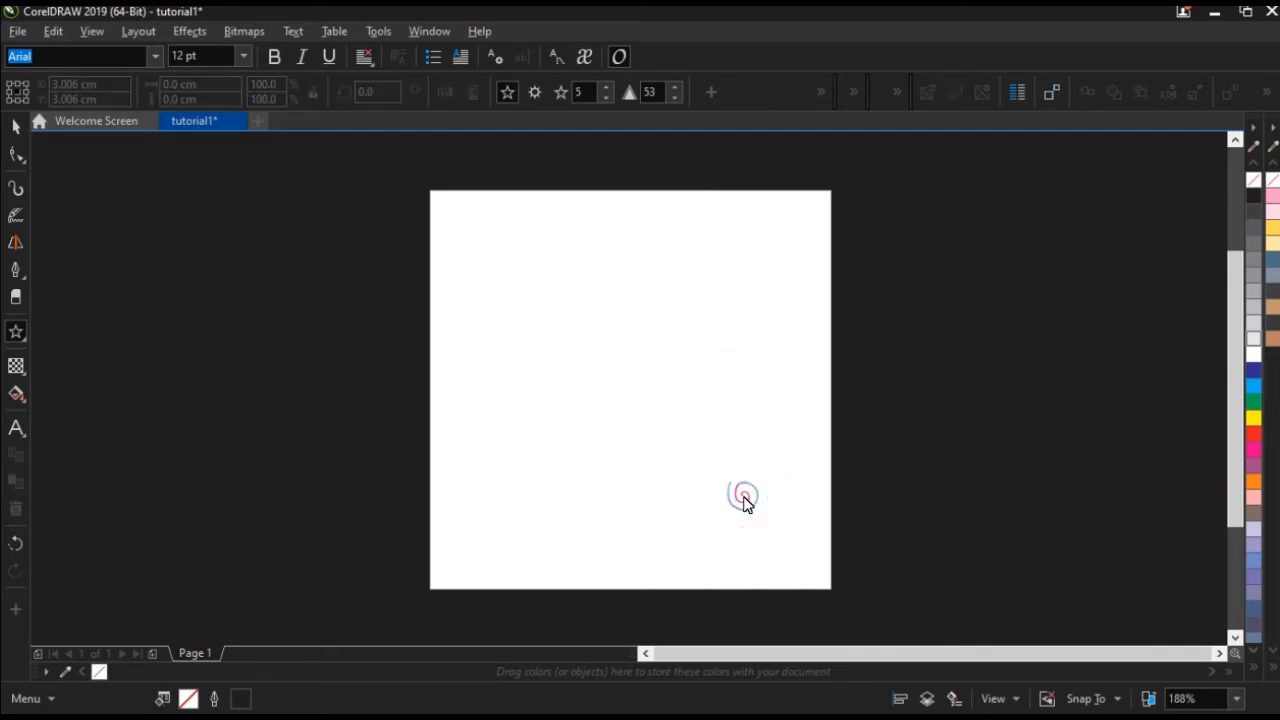
Draw a radial burst of lines with the Impact tool, centred in the upper-left part of the page.
{"action": "left_click", "coordinate": [16, 334]}
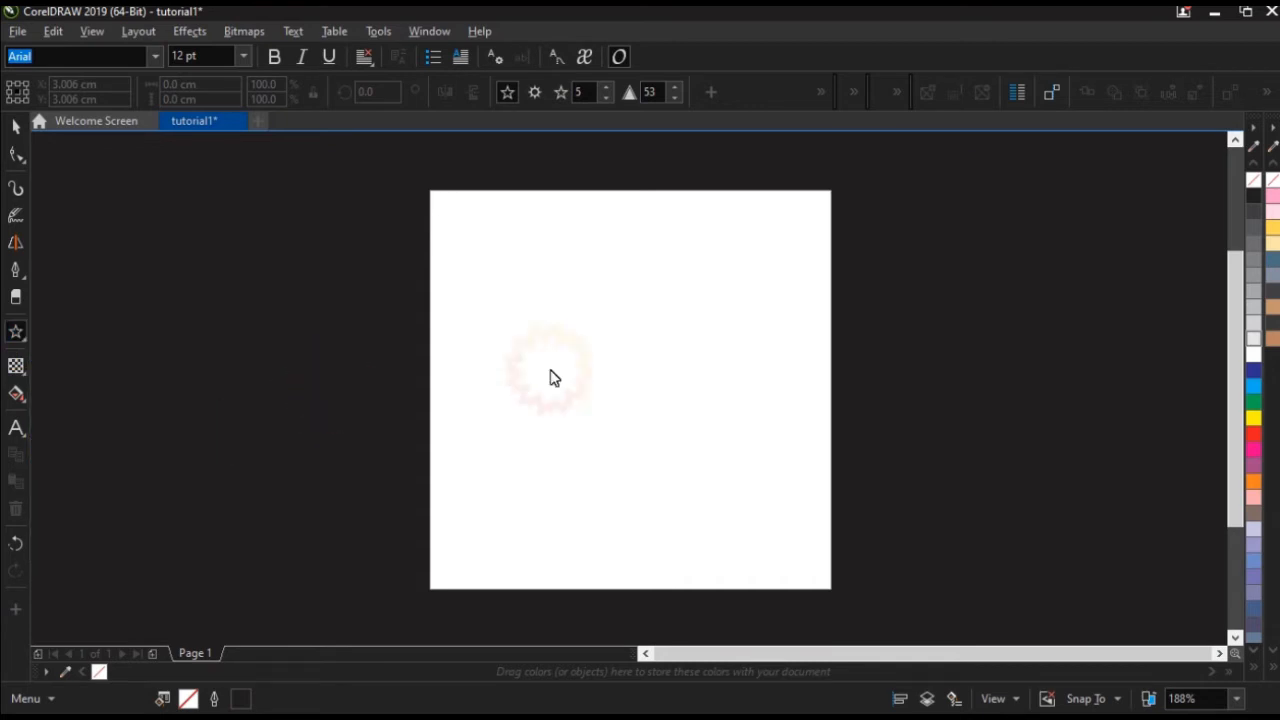
{"action": "left_click_drag", "start_coordinate": [503, 294], "coordinate": [620, 377]}
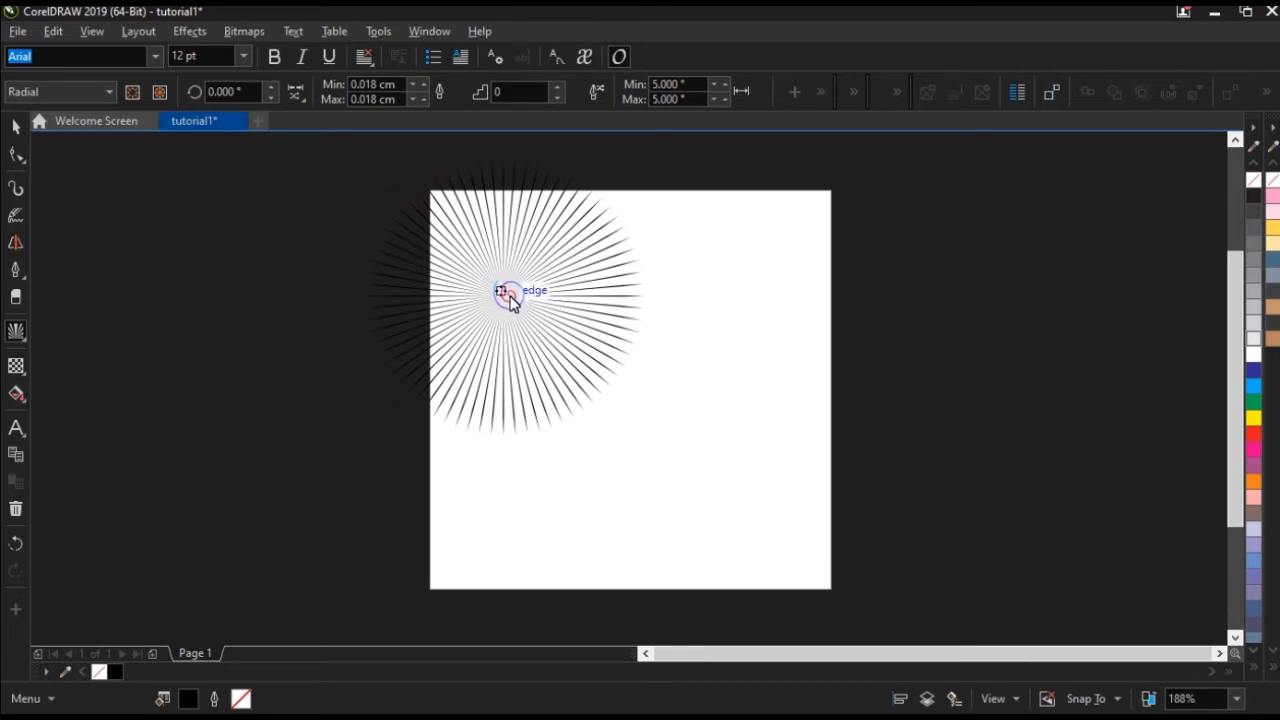
{"action": "left_click", "coordinate": [186, 223]}
Move the radial burst close to the page's centre and enlarge it to span roughly the whole page.
{"action": "left_click", "coordinate": [16, 127]}
{"action": "left_click", "coordinate": [500, 312]}
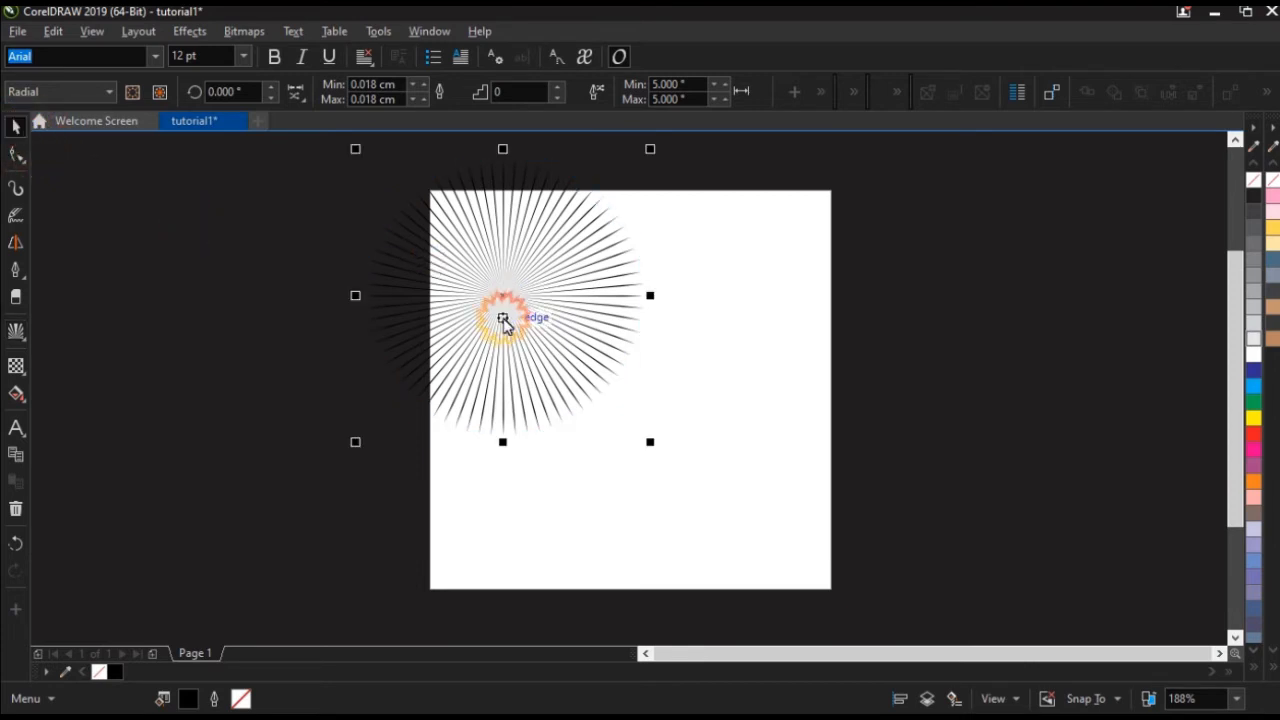
{"action": "left_click_drag", "start_coordinate": [503, 300], "coordinate": [650, 390]}
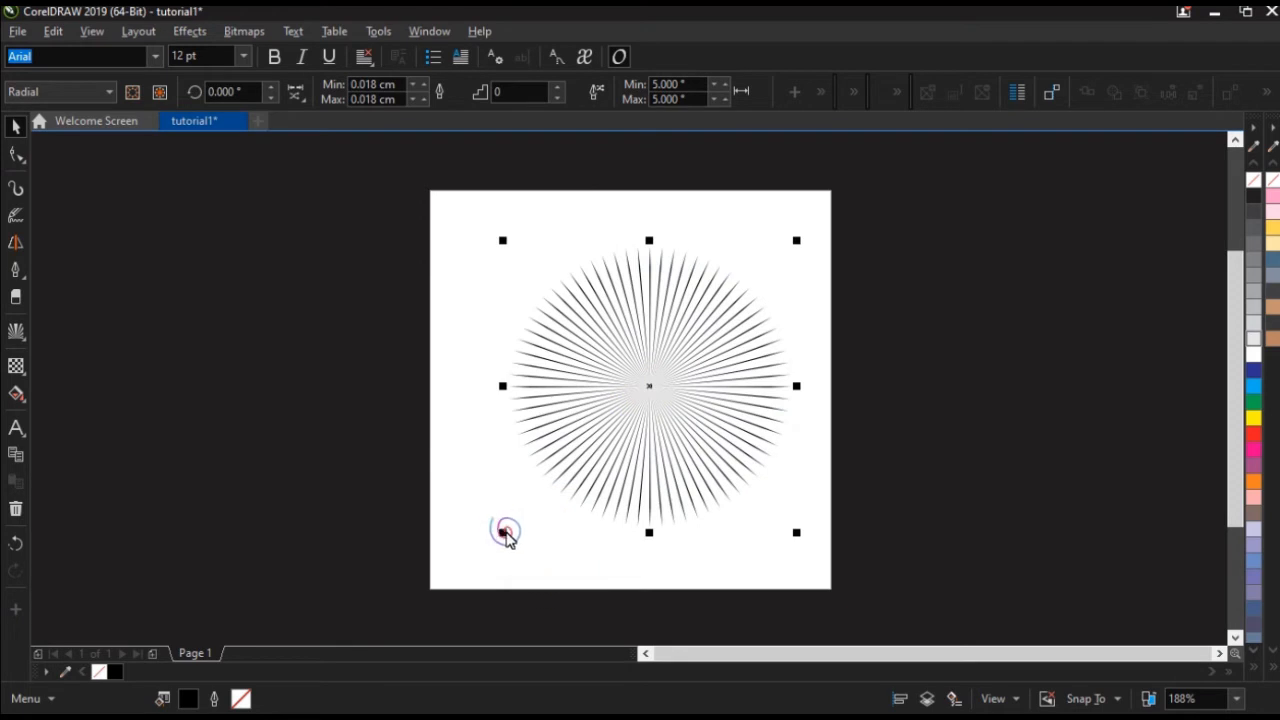
{"action": "left_click_drag", "start_coordinate": [503, 532], "coordinate": [409, 603]}
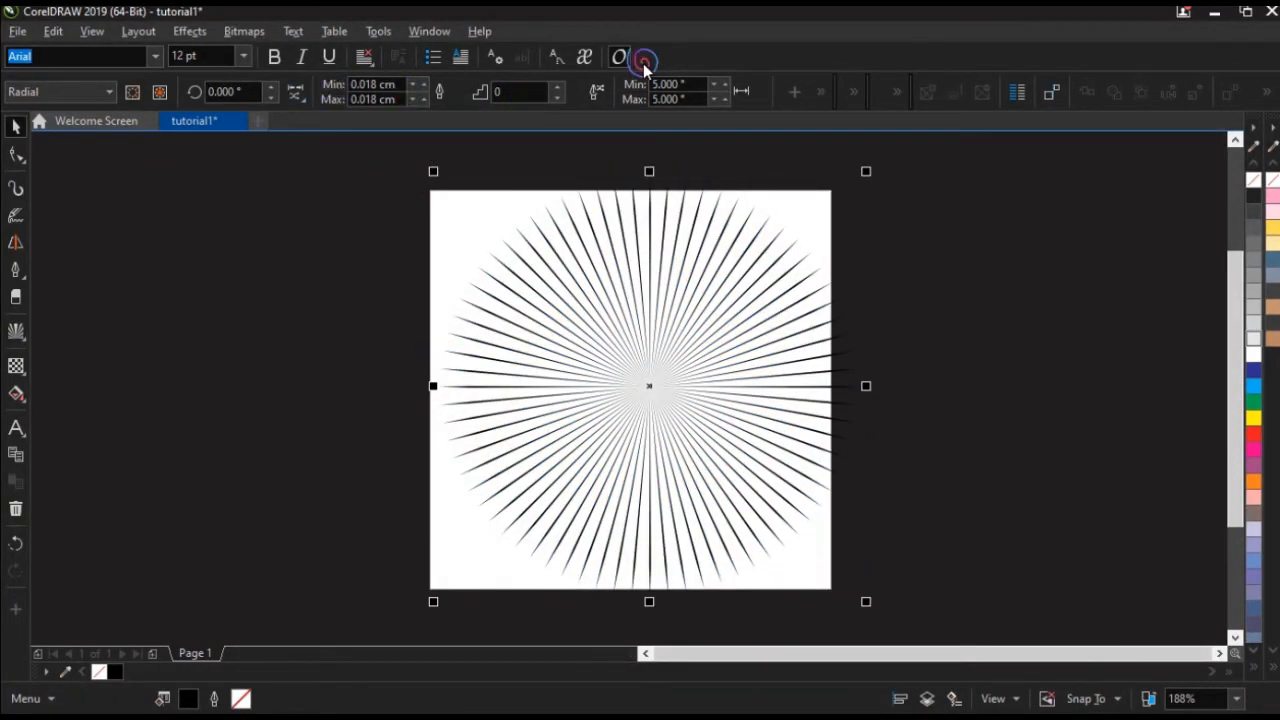
Thicken the burst's lines to a width of 0.318 cm minimum and 0.518 cm maximum, then thin both down to 0.001 cm.
{"action": "left_click", "coordinate": [421, 88]}
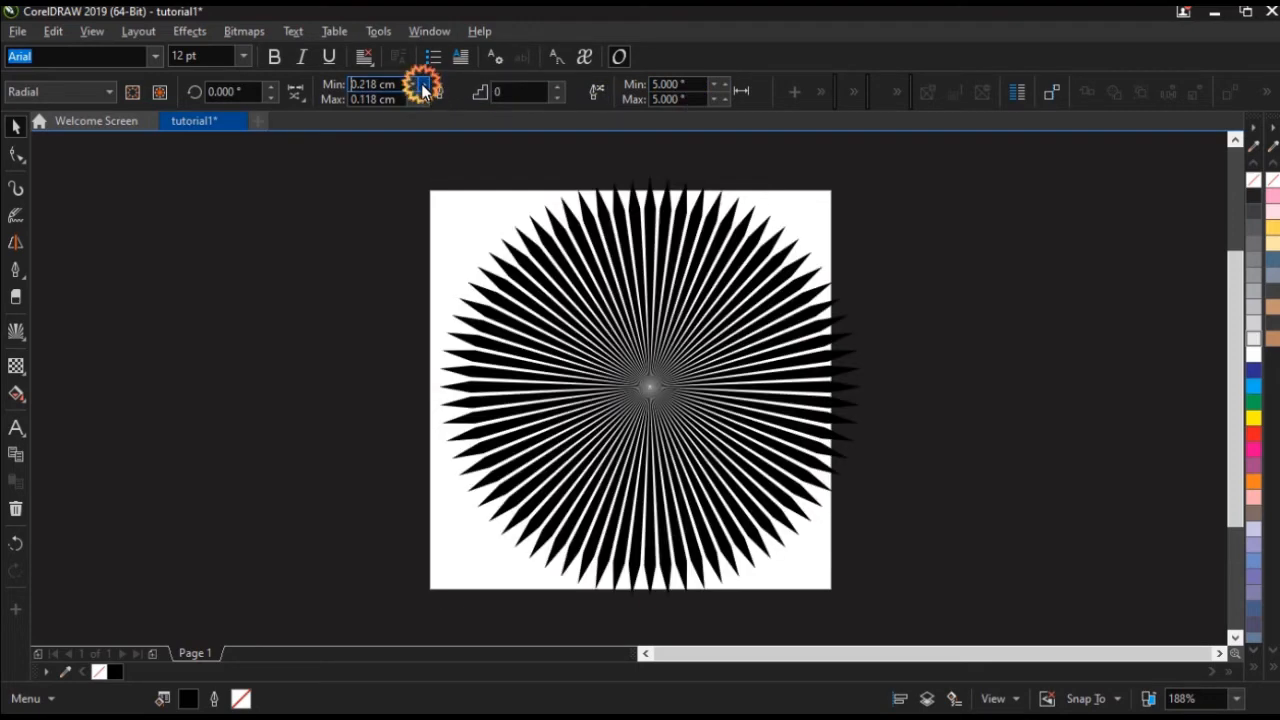
{"action": "left_click", "coordinate": [419, 88]}
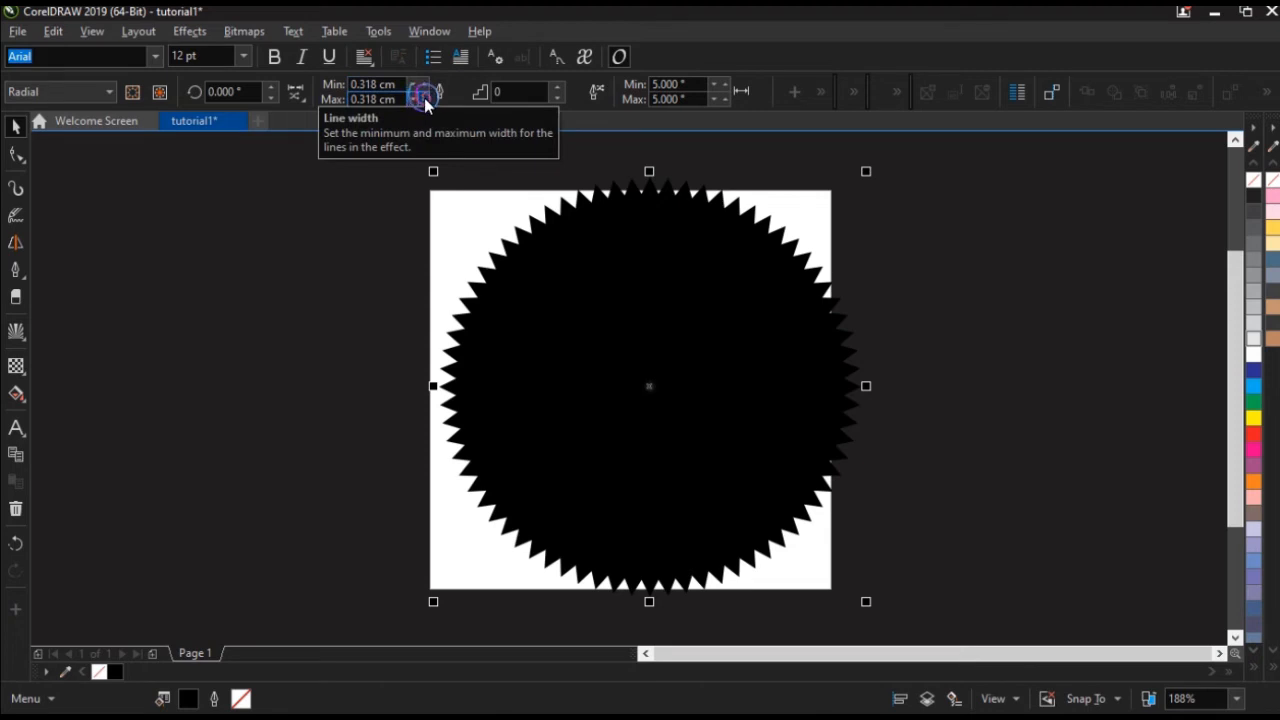
{"action": "left_click", "coordinate": [426, 101]}
{"action": "left_click", "coordinate": [425, 100]}
{"action": "left_click", "coordinate": [425, 100]}
{"action": "left_click", "coordinate": [414, 103]}
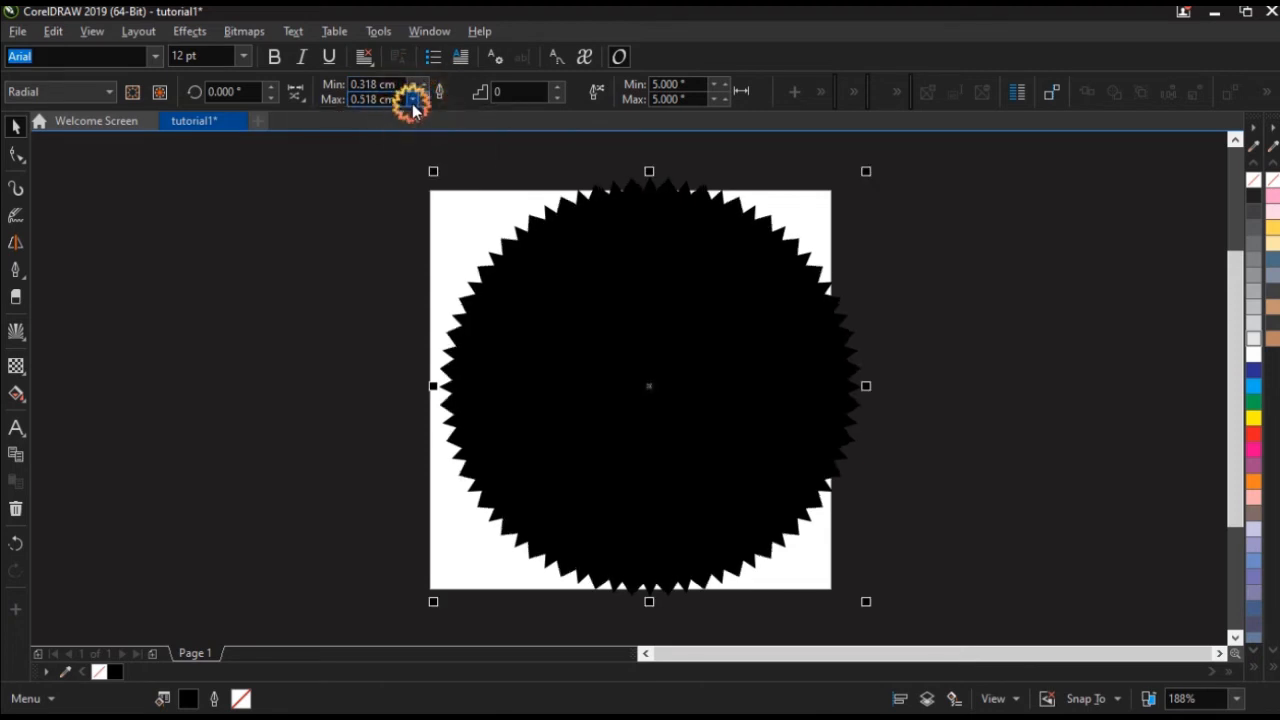
{"action": "left_click", "coordinate": [413, 103]}
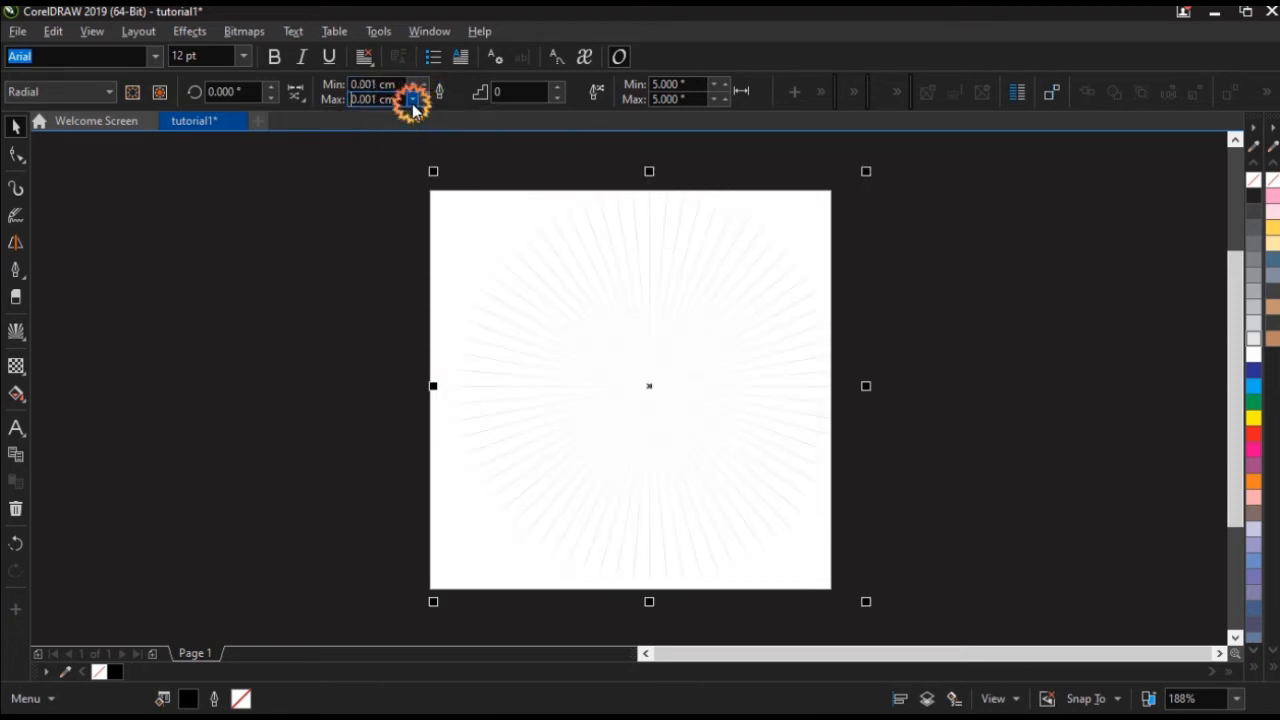
Set the burst's line width to 0.101 cm minimum and 0.401 cm maximum, then delete the burst.
{"action": "left_click", "coordinate": [425, 87]}
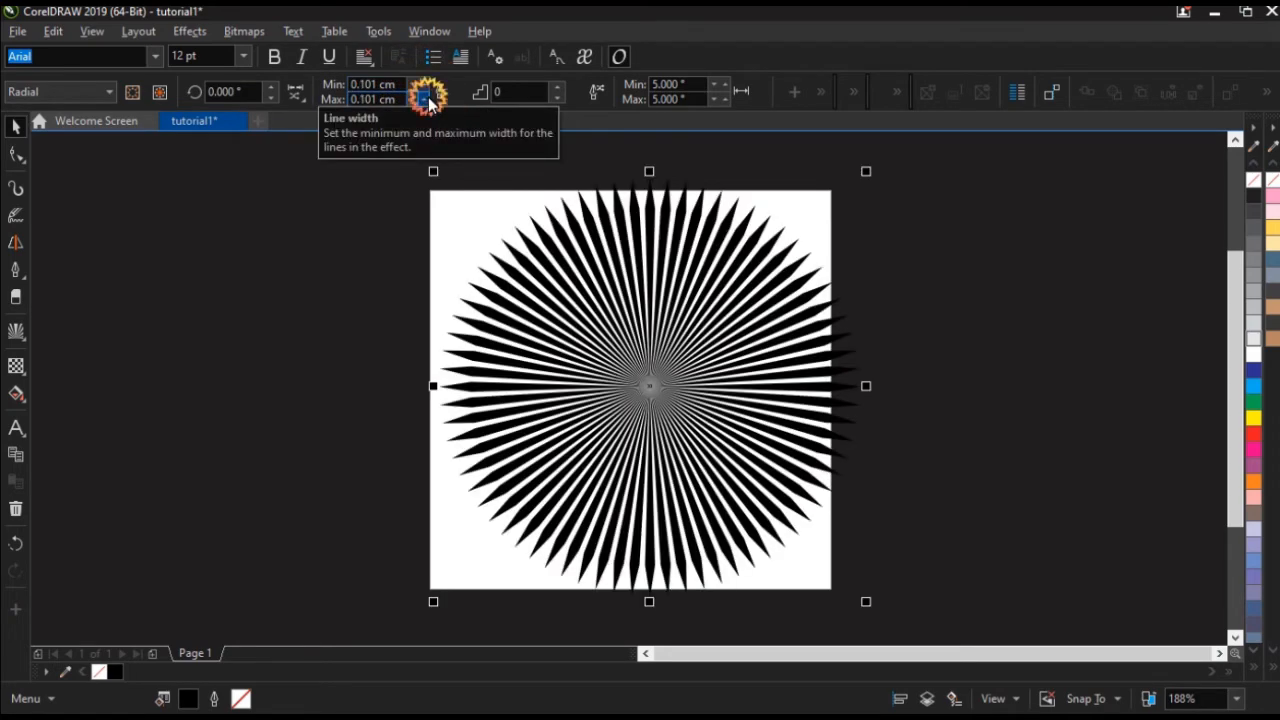
{"action": "left_click", "coordinate": [428, 101]}
{"action": "left_click", "coordinate": [428, 101]}
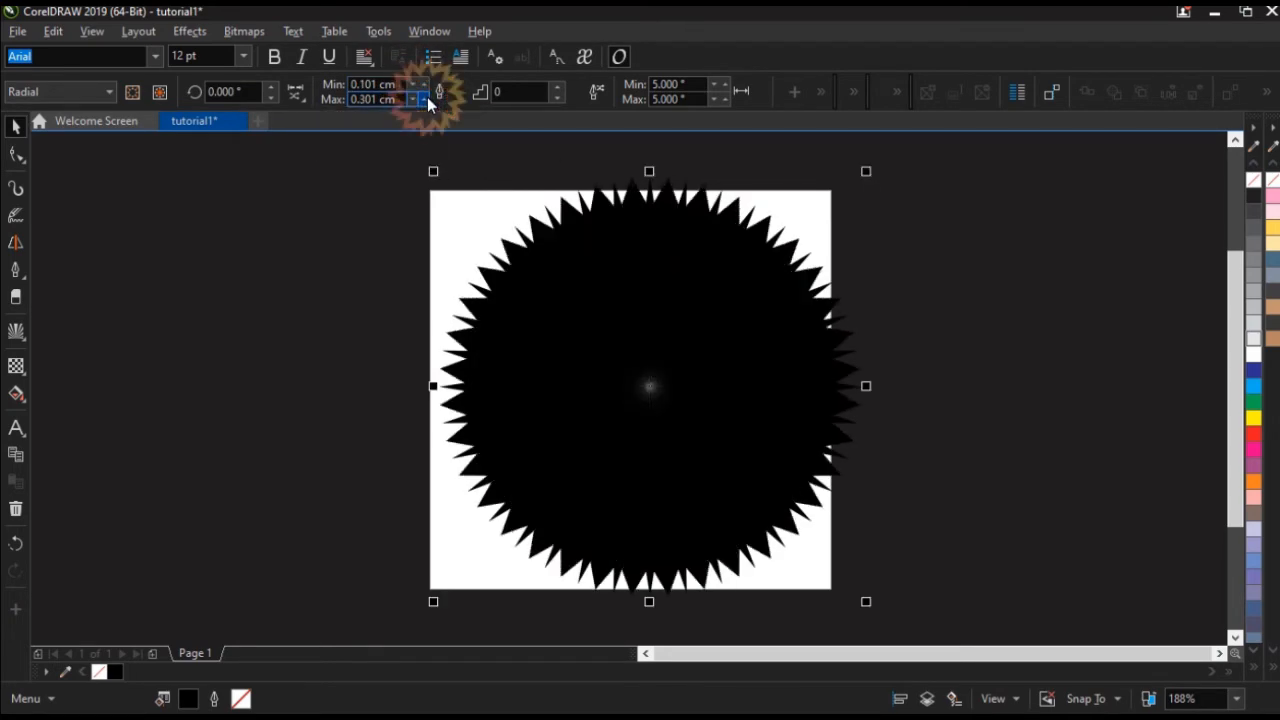
{"action": "left_click", "coordinate": [427, 98]}
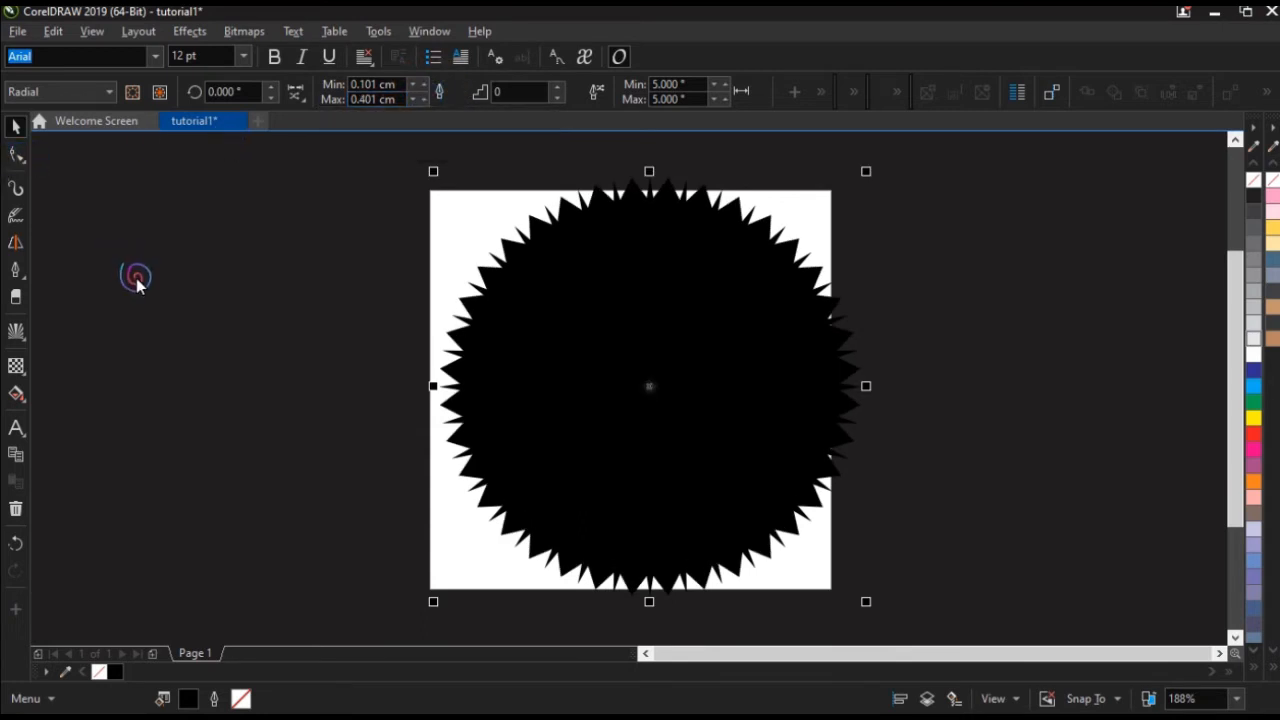
{"action": "key", "text": "Delete"}
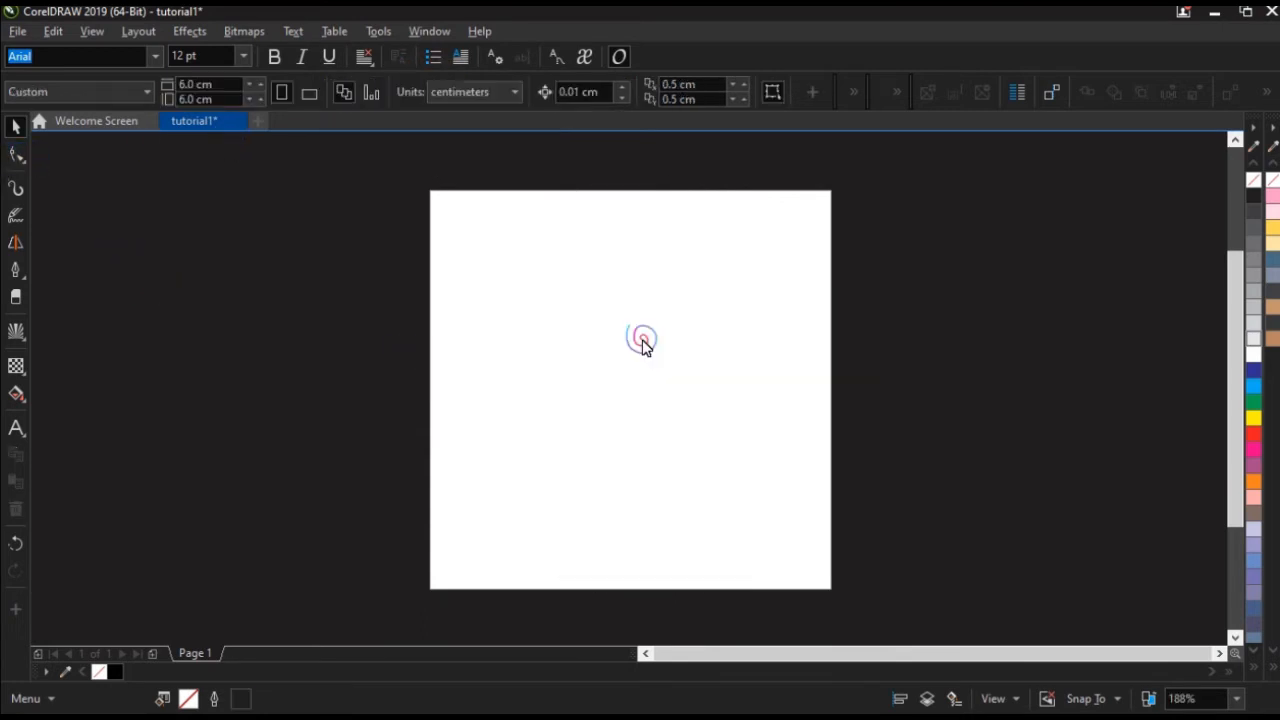
Draw a Graph Paper grid of 4 columns and 3 rows across the middle of the page and delete it.
{"action": "left_click", "coordinate": [27, 345]}
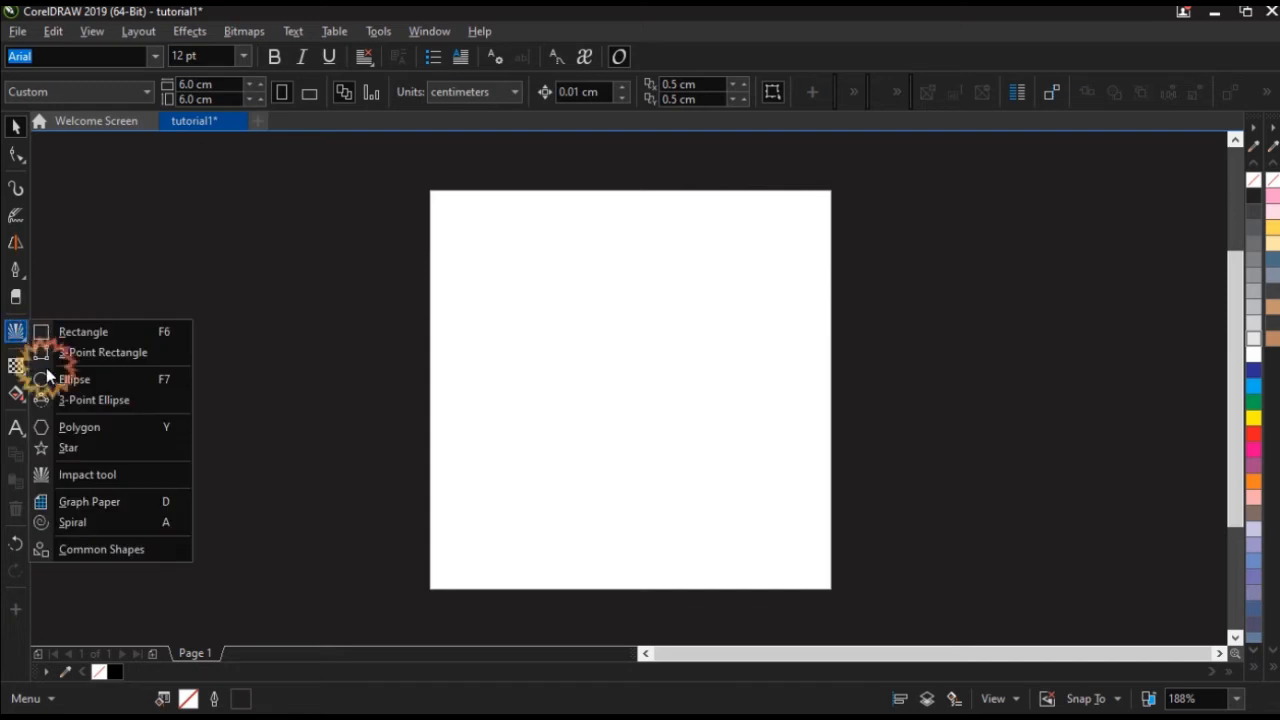
{"action": "left_click", "coordinate": [104, 510]}
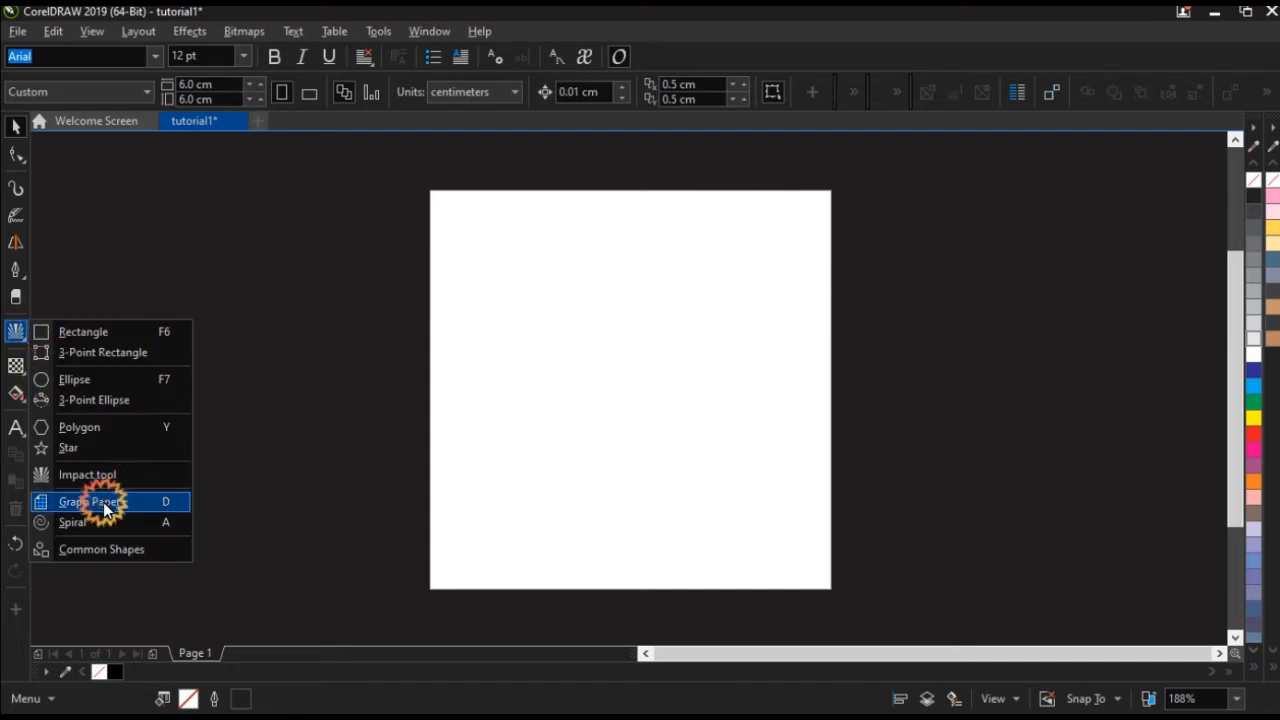
{"action": "left_click_drag", "start_coordinate": [469, 298], "coordinate": [802, 483]}
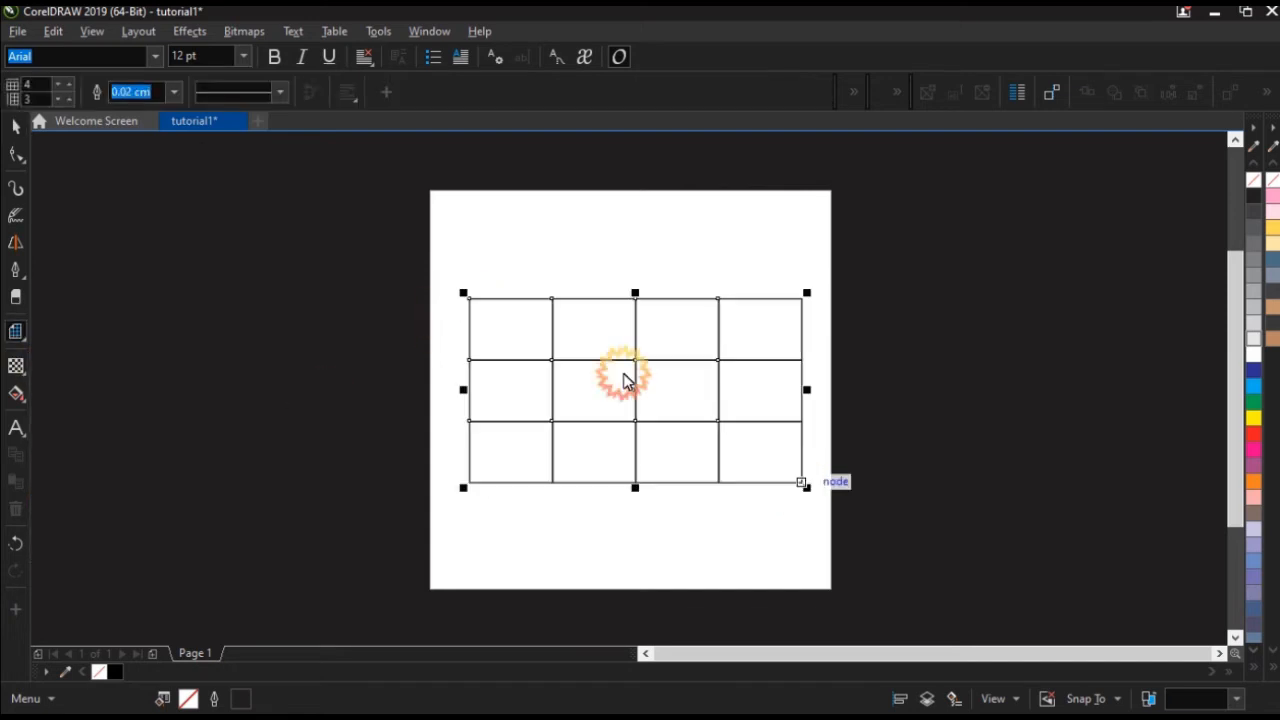
{"action": "left_click", "coordinate": [17, 125]}
{"action": "key", "text": "Delete"}
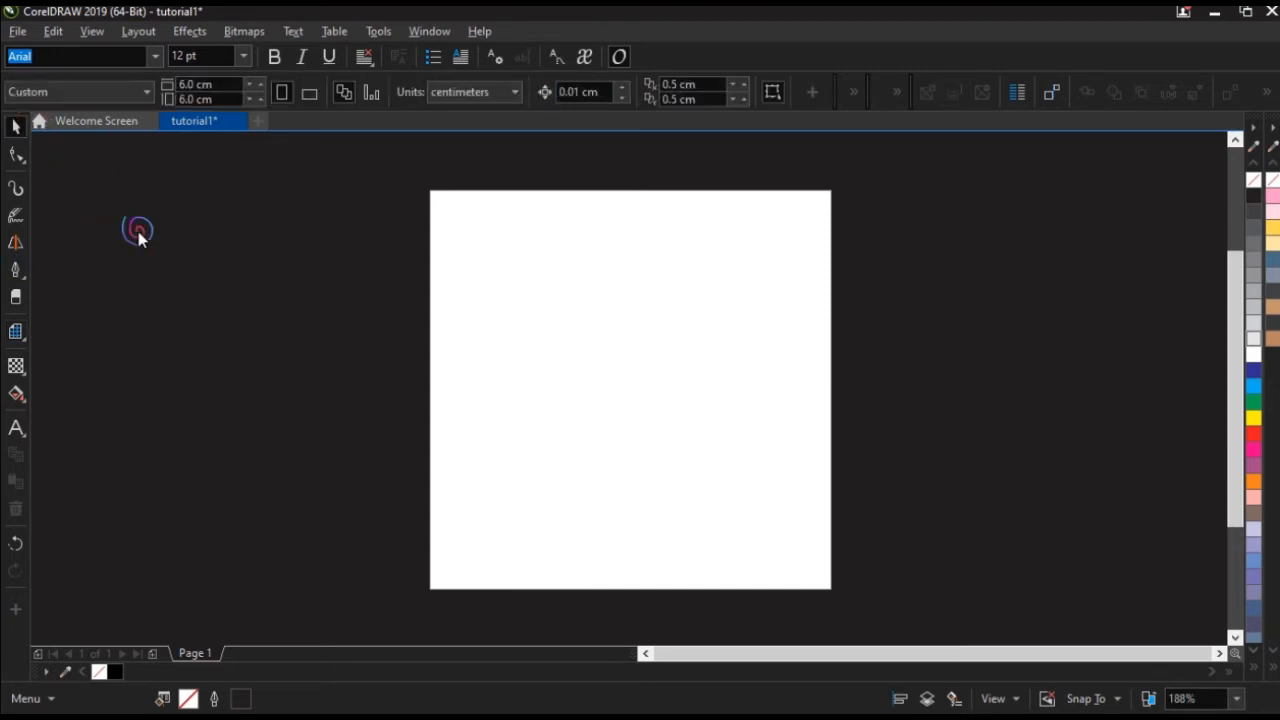
Draw a symmetrical spiral with 4 revolutions in the middle of the page.
{"action": "left_click", "coordinate": [33, 343]}
{"action": "left_click", "coordinate": [21, 344]}
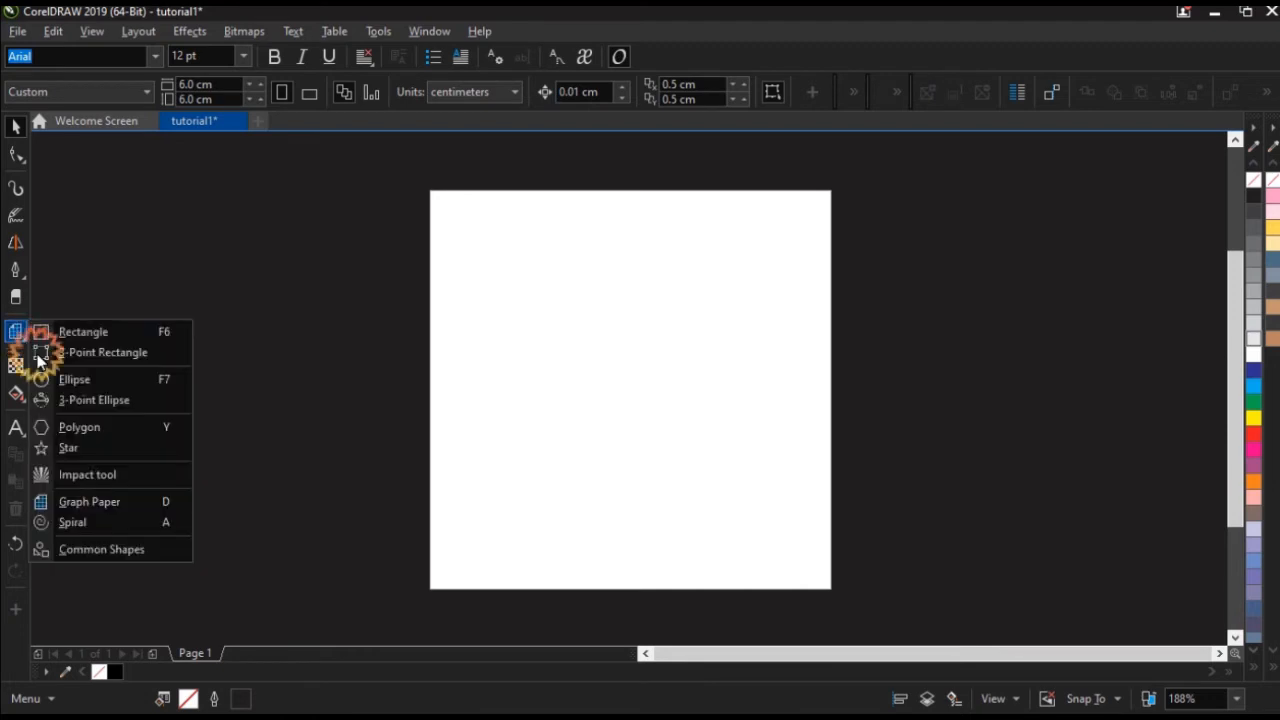
{"action": "left_click", "coordinate": [89, 518]}
{"action": "left_click_drag", "start_coordinate": [538, 286], "coordinate": [732, 477]}
{"action": "right_click", "coordinate": [733, 477]}
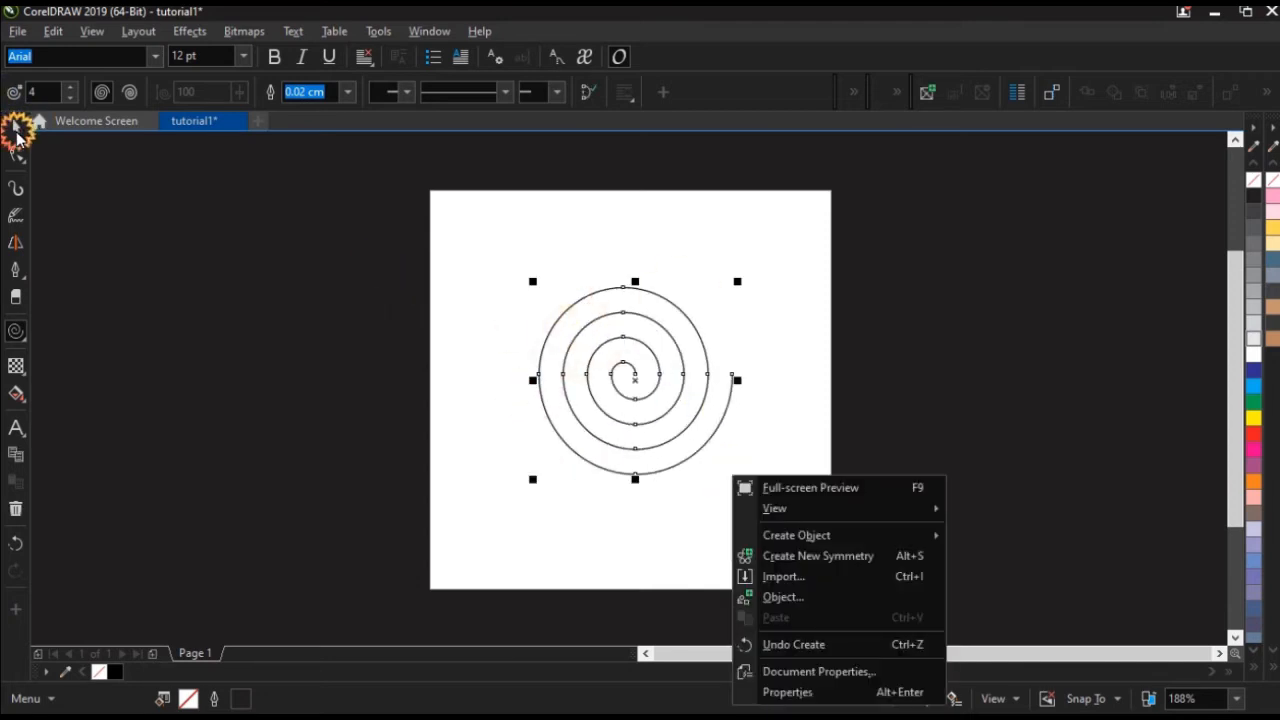
Delete the spiral from the page.
{"action": "left_click", "coordinate": [278, 316]}
{"action": "key", "text": "Delete"}
Draw two overlapping parallelograms with Common Shapes in the middle of the page, about 2.2 × 1.7 cm and about 1.4 × 1 cm.
{"action": "left_click", "coordinate": [18, 334]}
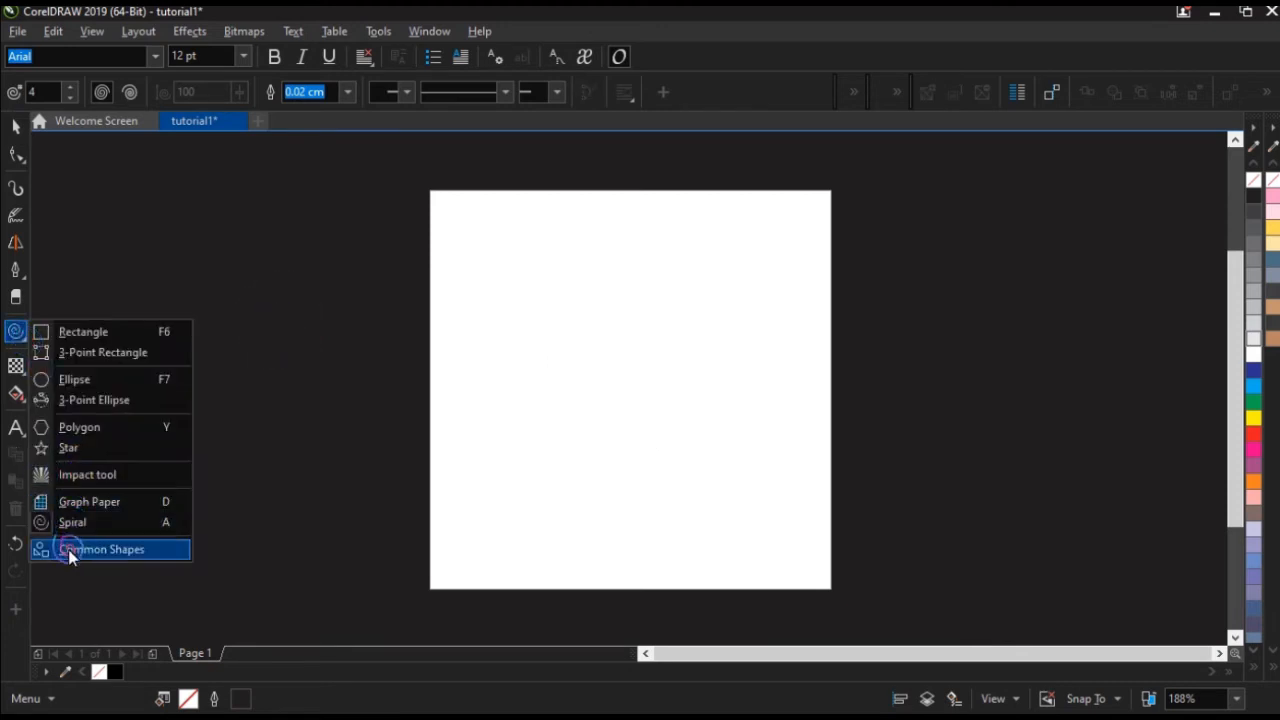
{"action": "left_click", "coordinate": [68, 549]}
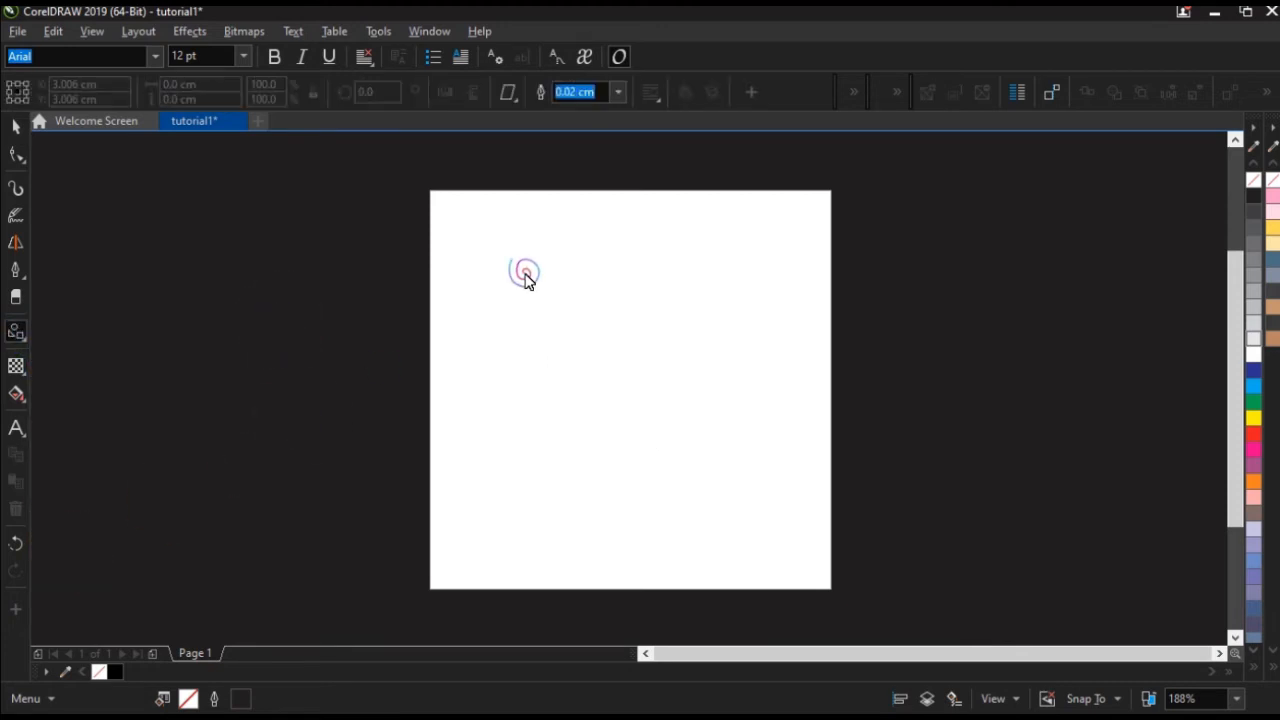
{"action": "right_click", "coordinate": [672, 398]}
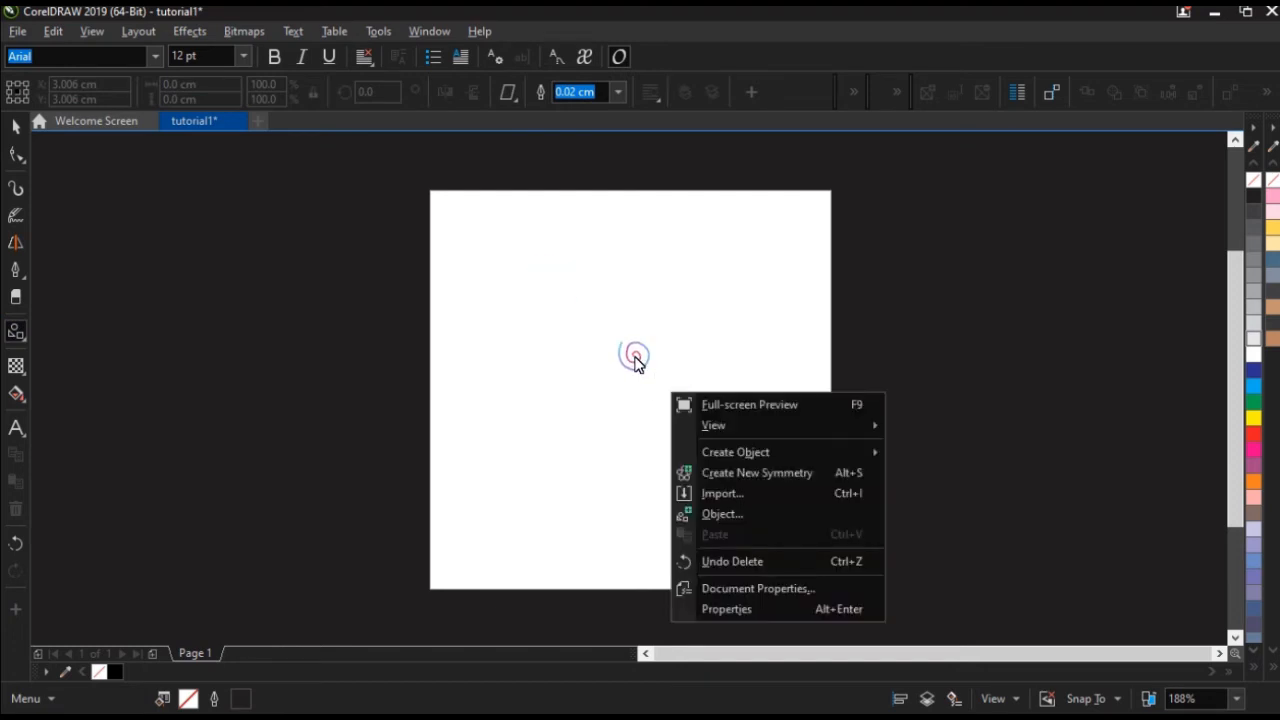
{"action": "left_click", "coordinate": [626, 352]}
{"action": "left_click_drag", "start_coordinate": [598, 336], "coordinate": [740, 447]}
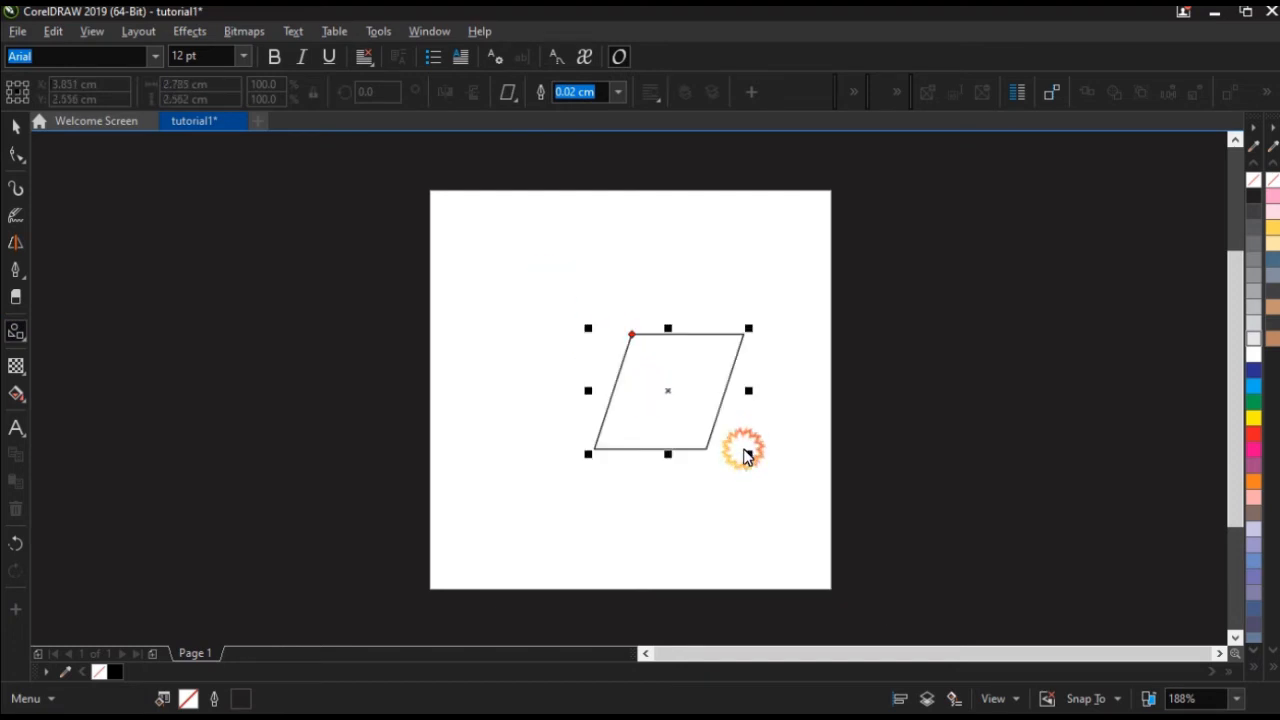
{"action": "mouse_move", "coordinate": [632, 336]}
{"action": "left_mouse_down"}
{"action": "mouse_move", "coordinate": [600, 395]}
{"action": "mouse_move", "coordinate": [546, 403]}
{"action": "left_mouse_up"}
Change the slant of the smaller parallelogram with the Shape tool, then delete both parallelograms.
{"action": "left_click", "coordinate": [18, 158]}
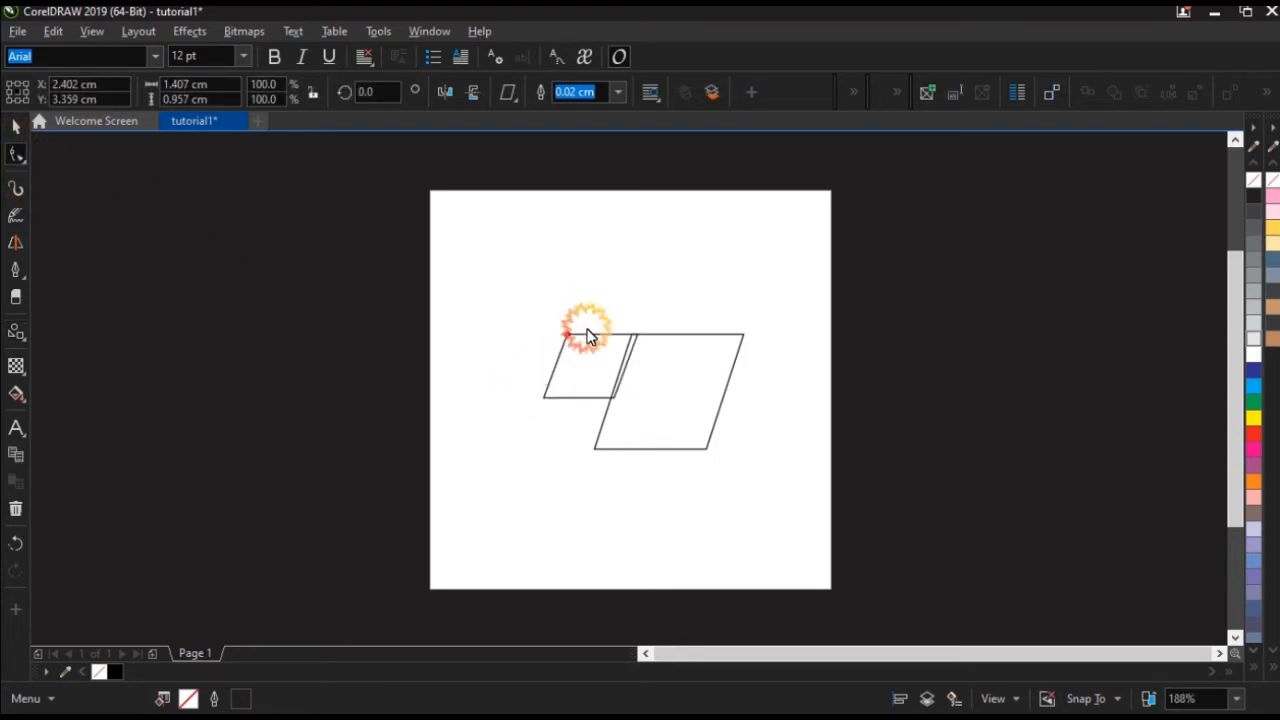
{"action": "left_click_drag", "start_coordinate": [568, 335], "coordinate": [689, 376]}
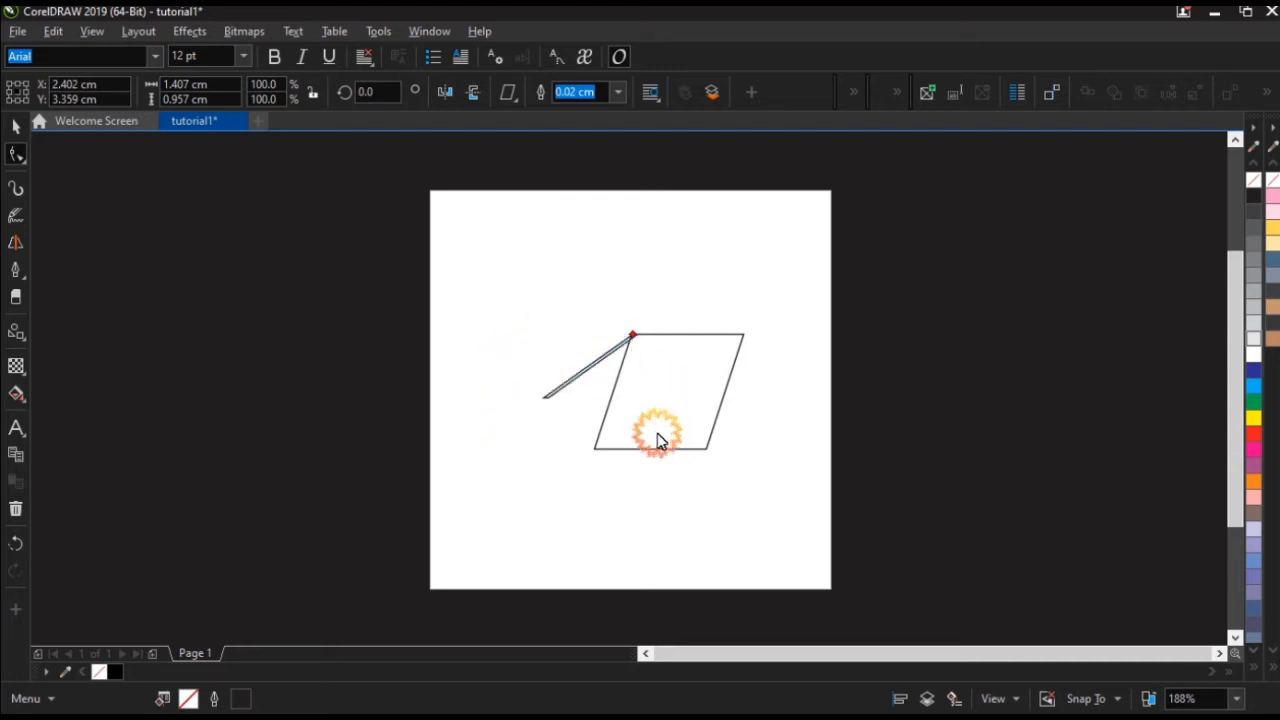
{"action": "left_click_drag", "start_coordinate": [632, 336], "coordinate": [601, 375]}
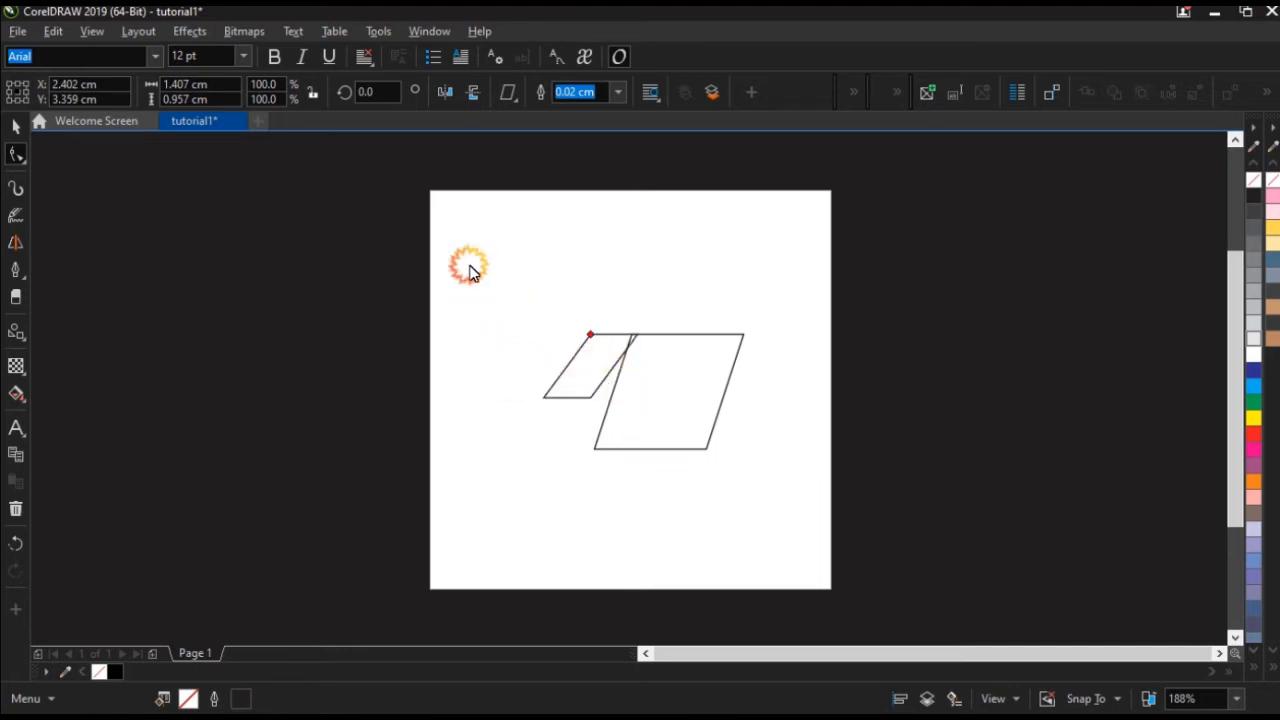
{"action": "left_click", "coordinate": [732, 401]}
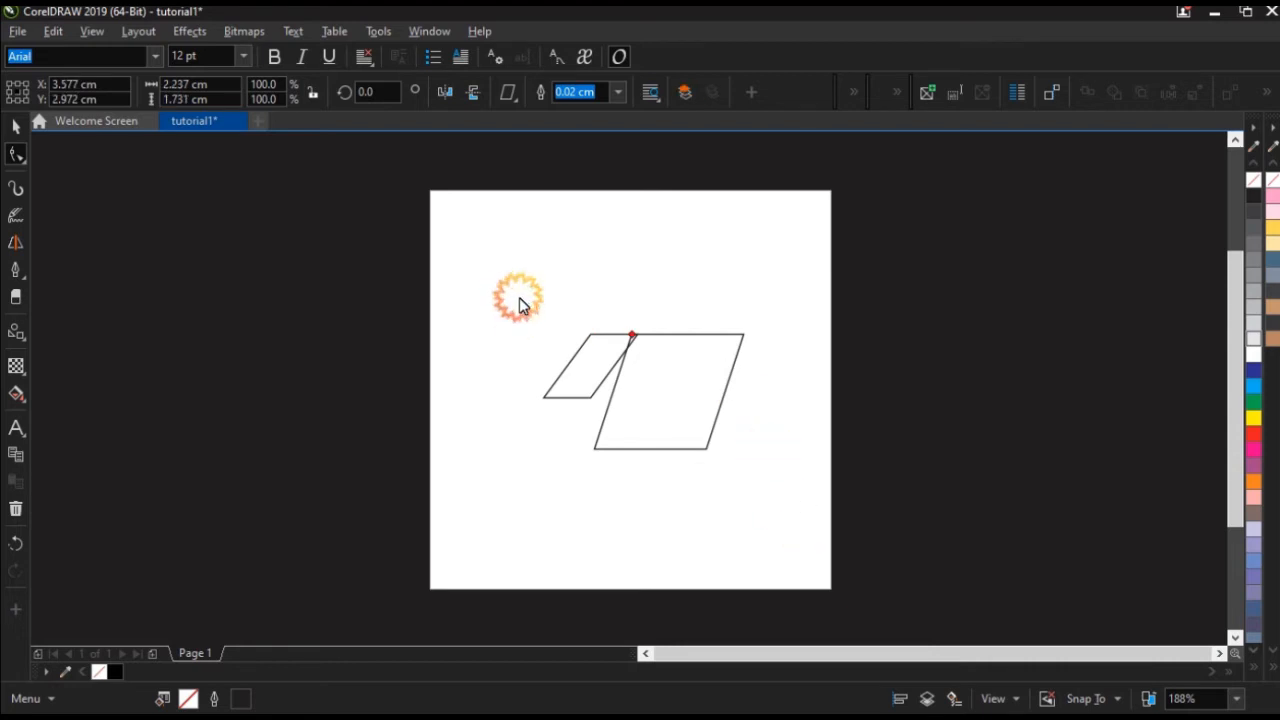
{"action": "left_click", "coordinate": [16, 126]}
{"action": "left_click_drag", "start_coordinate": [368, 210], "coordinate": [926, 541]}
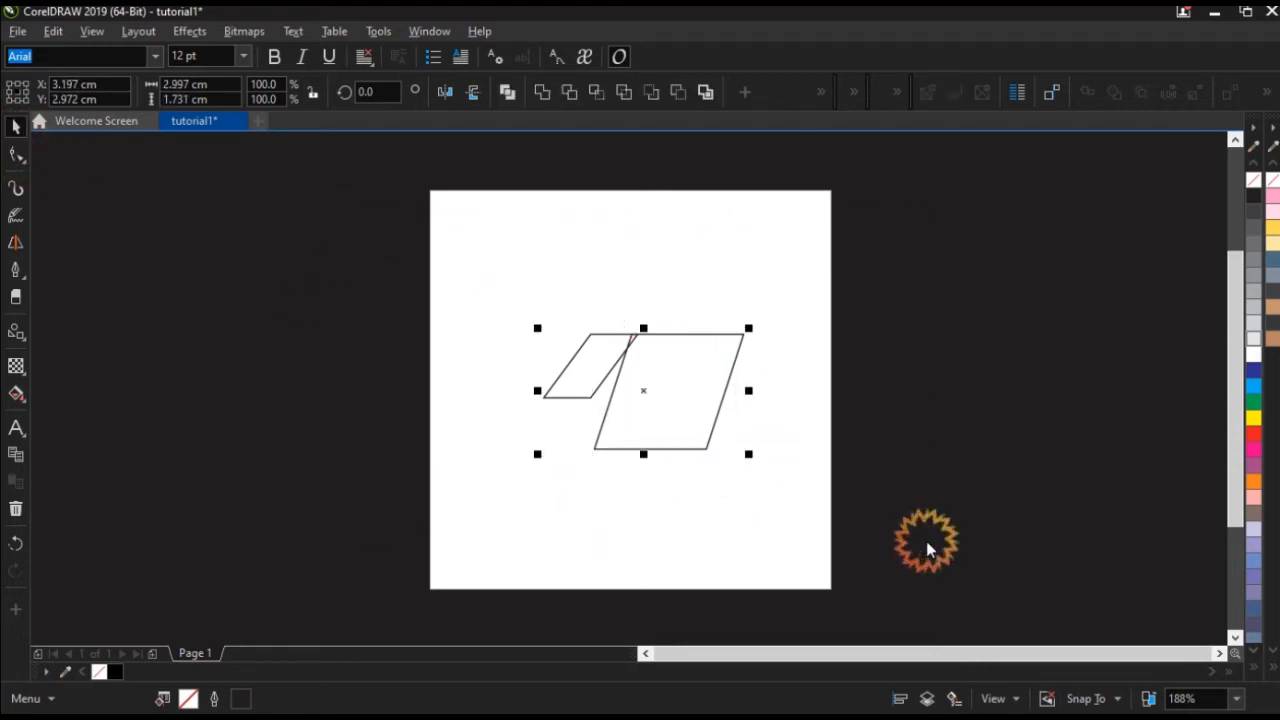
{"action": "key", "text": "Delete"}
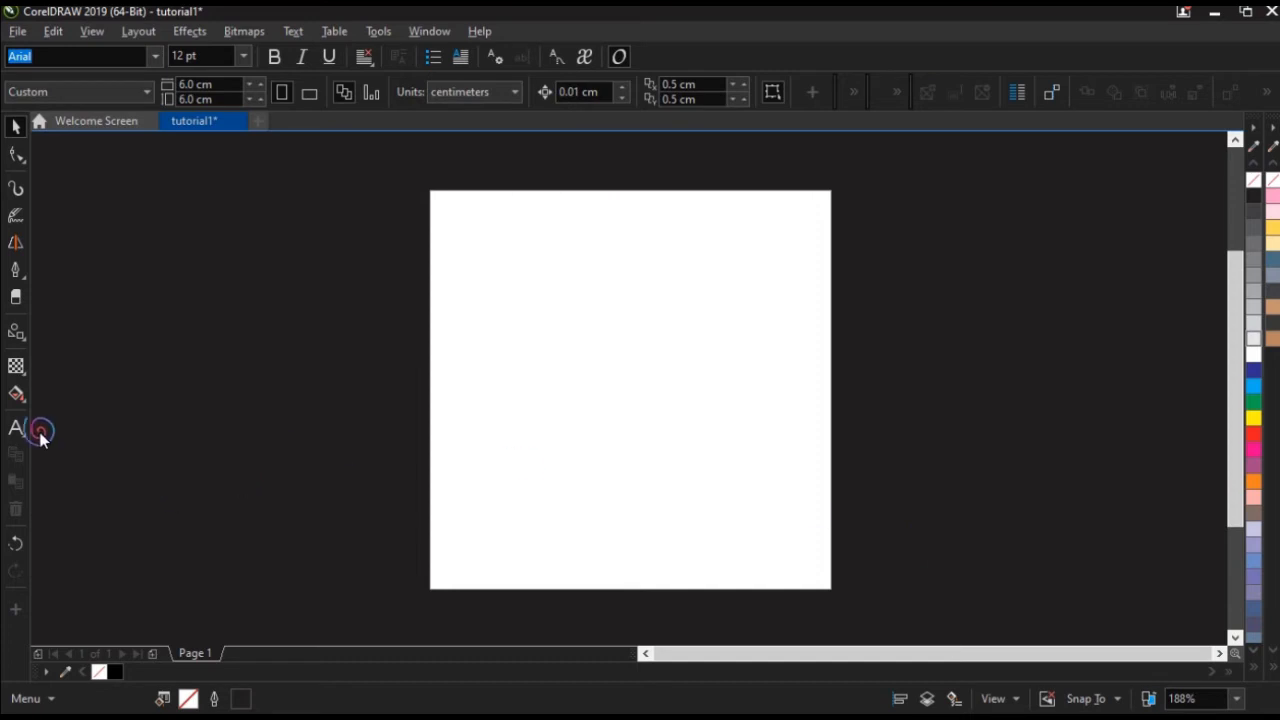
Look through the toolbox's effect tools, from Transparency to Block Shadow, and its fill and eyedropper tools.
{"action": "left_click", "coordinate": [24, 370]}
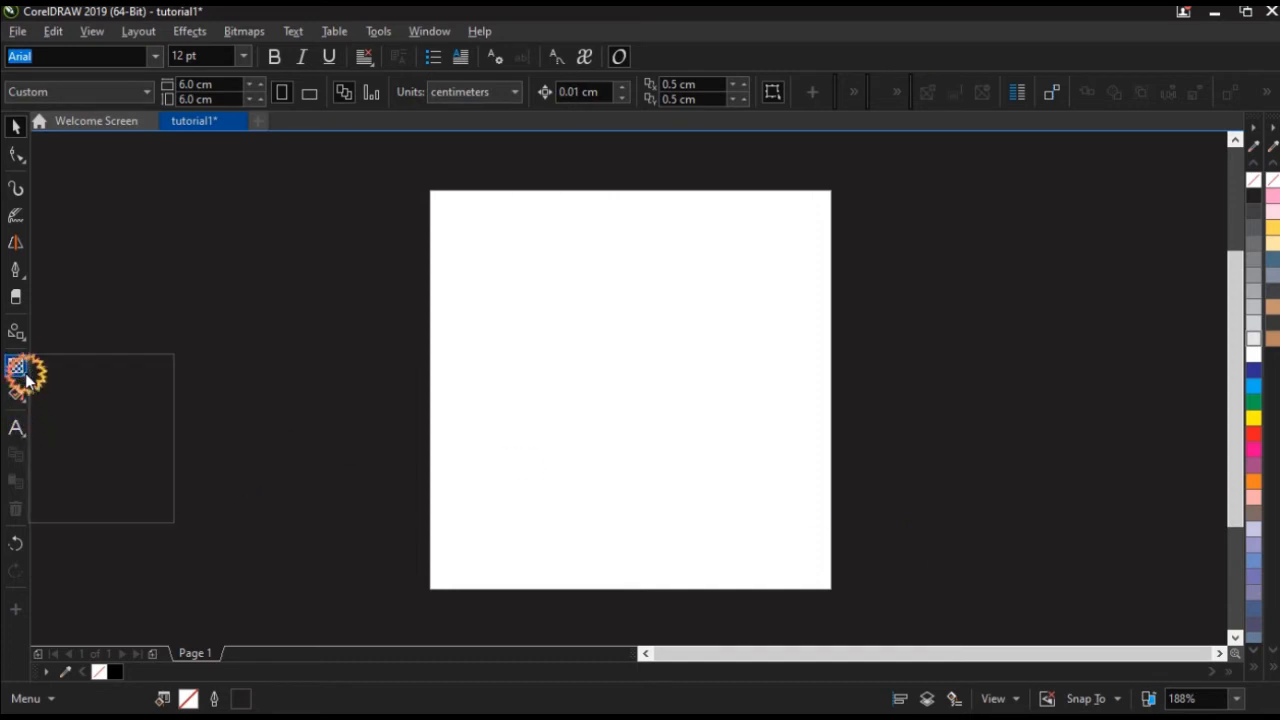
{"action": "left_click", "coordinate": [22, 338]}
{"action": "left_click", "coordinate": [22, 368]}
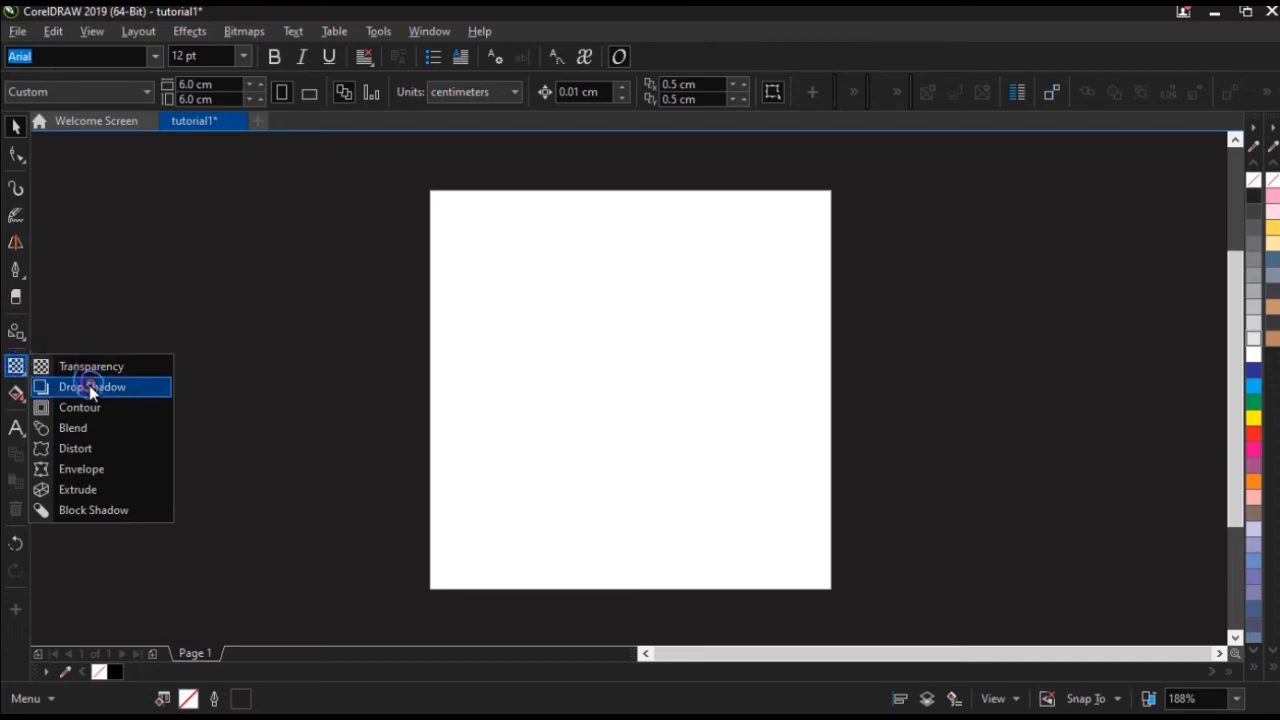
{"action": "left_click", "coordinate": [75, 430]}
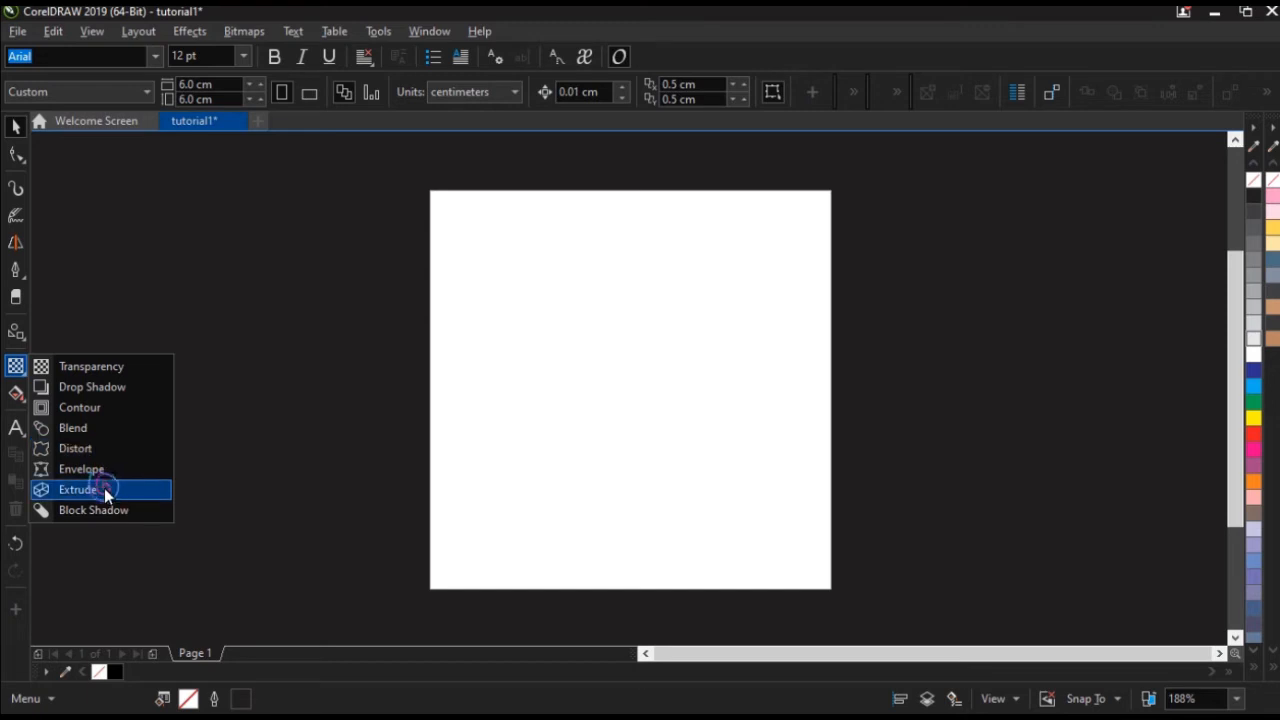
{"action": "left_click", "coordinate": [17, 396]}
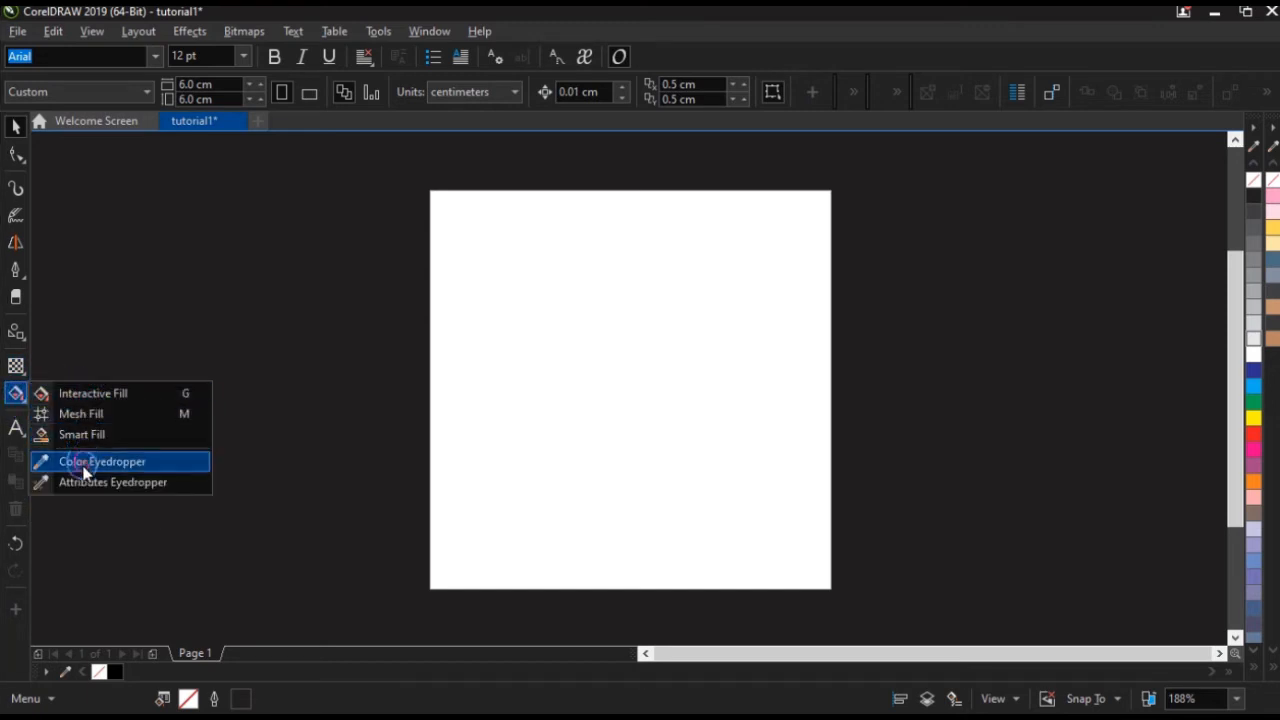
Try the Text tool with a short sample text in the middle of the page.
{"action": "left_click", "coordinate": [13, 430]}
{"action": "left_click", "coordinate": [103, 430]}
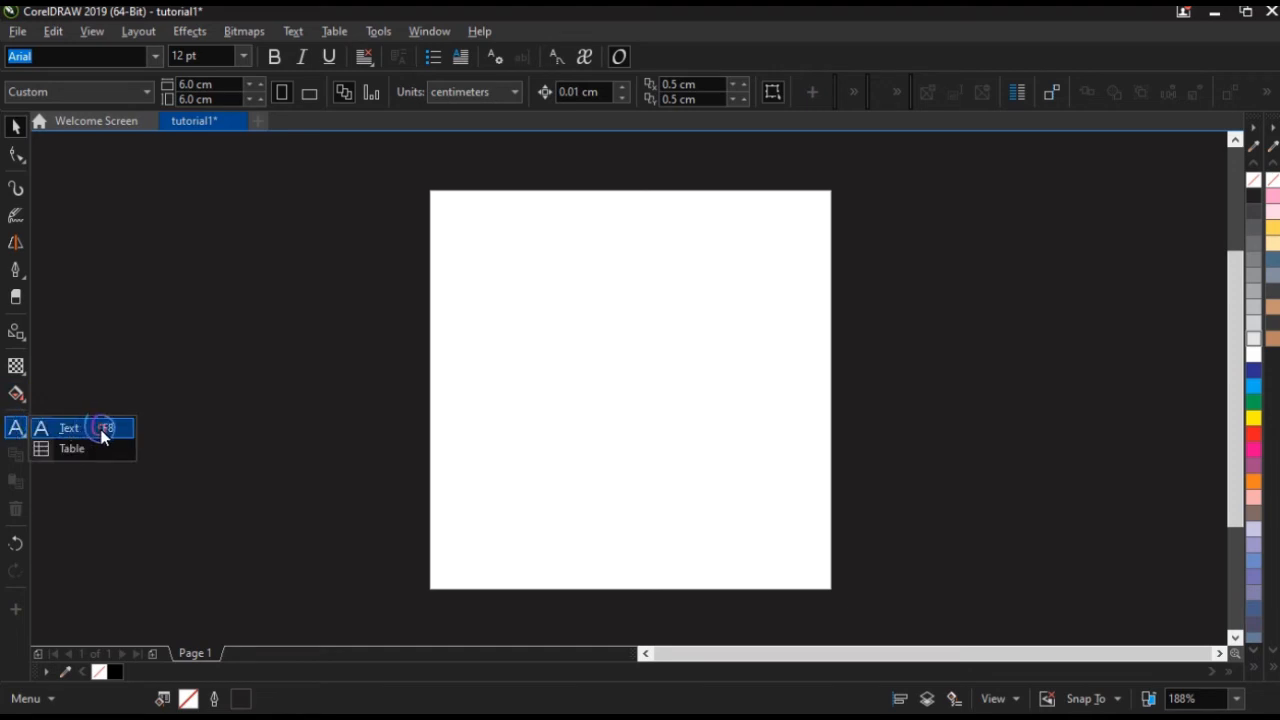
{"action": "left_click", "coordinate": [588, 362]}
{"action": "type", "text": "adebaf"}
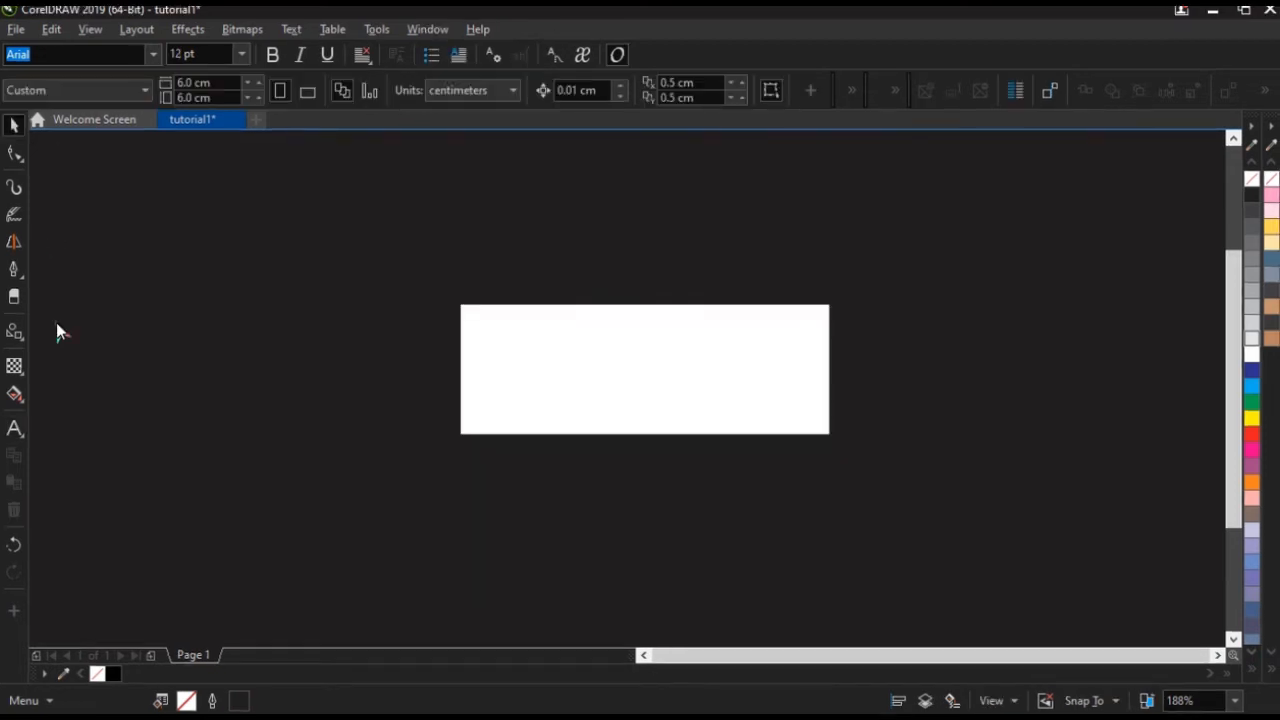
{"action": "left_click", "coordinate": [57, 321]}
{"action": "left_click", "coordinate": [48, 418]}
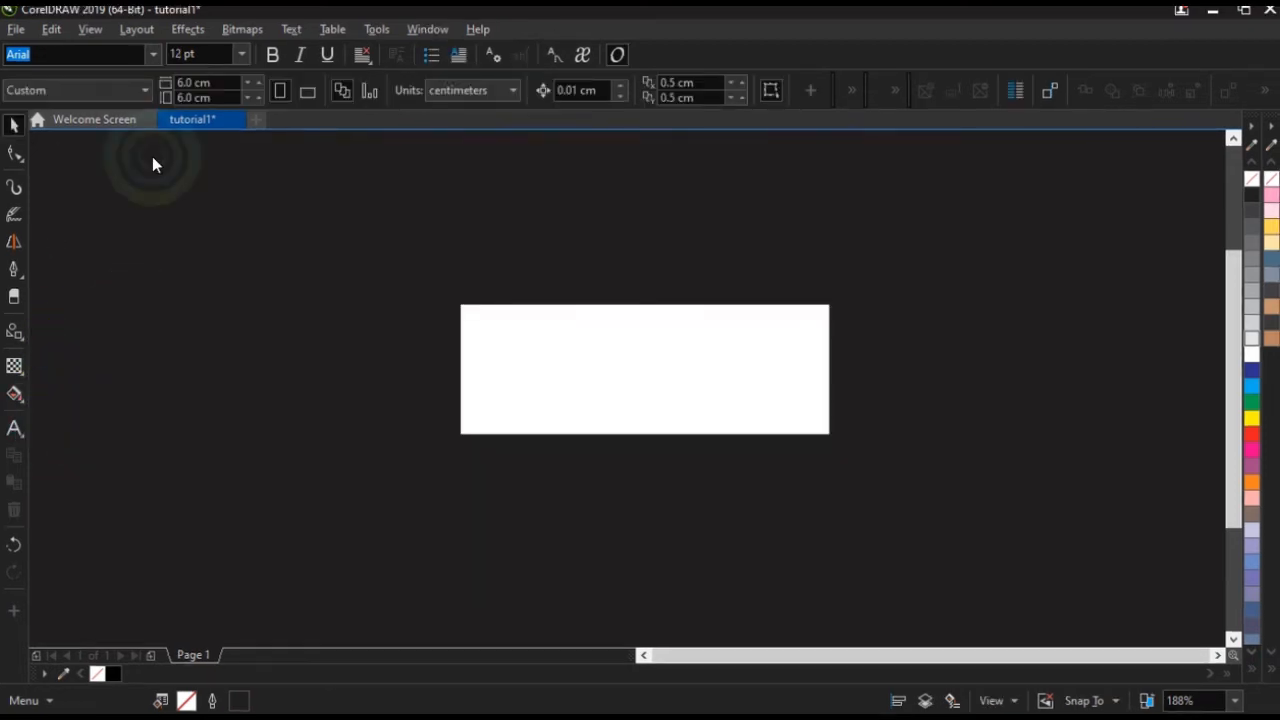
Open the existing flags drawing from the corel draw designs folder.
{"action": "left_click", "coordinate": [93, 124]}
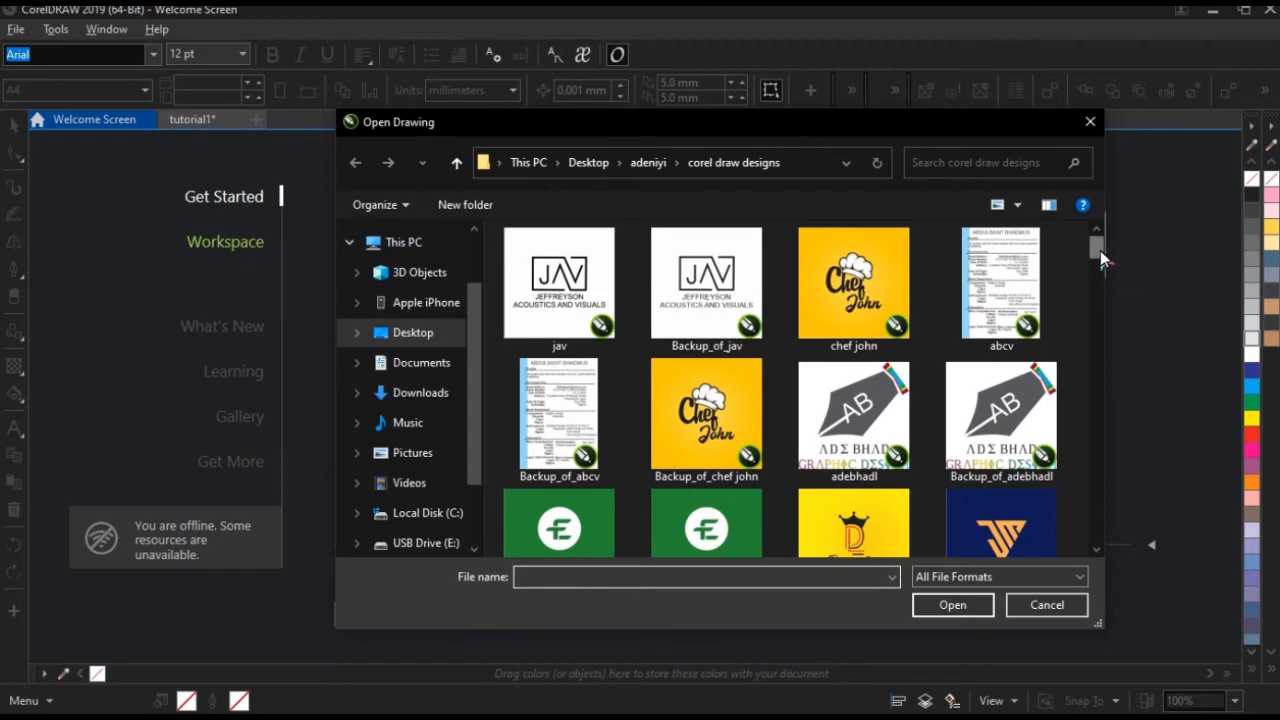
{"action": "left_click_drag", "start_coordinate": [1100, 250], "coordinate": [1091, 537]}
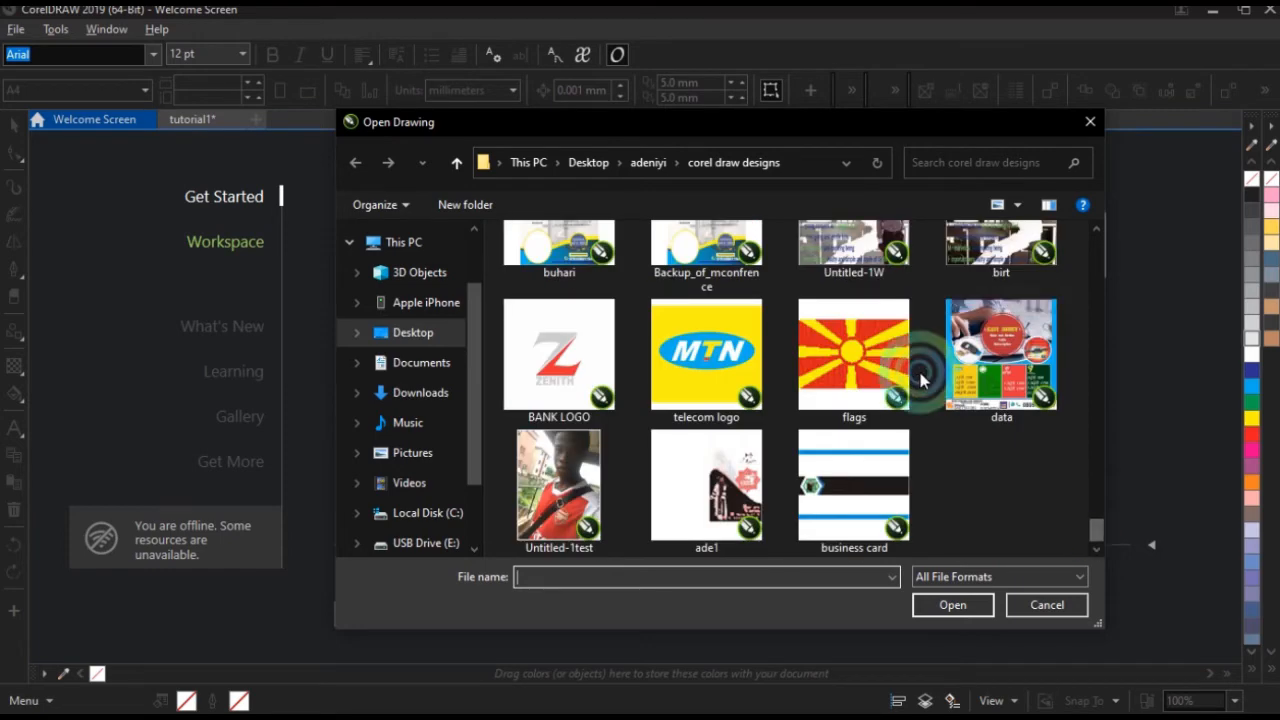
{"action": "left_click", "coordinate": [866, 358]}
{"action": "left_click", "coordinate": [940, 645]}
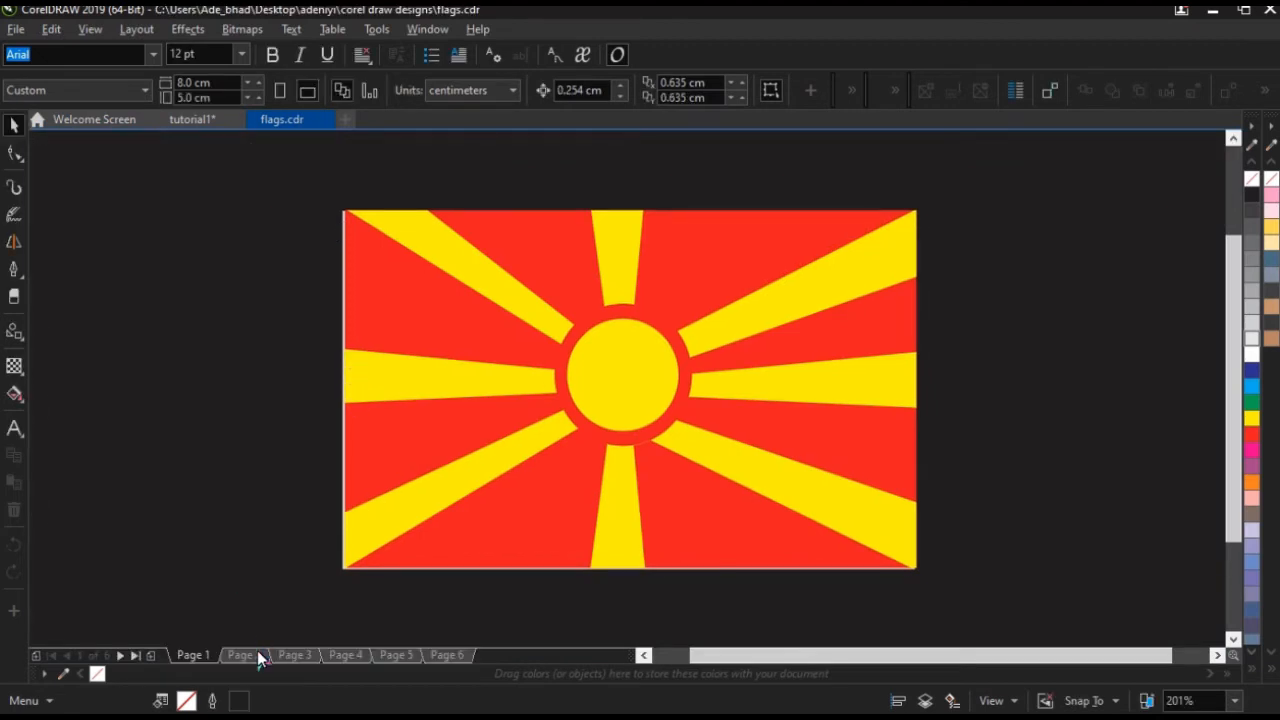
Browse the flag designs on all six pages of flags.cdr and return to Page 2.
{"action": "left_click", "coordinate": [257, 653]}
{"action": "left_click", "coordinate": [309, 654]}
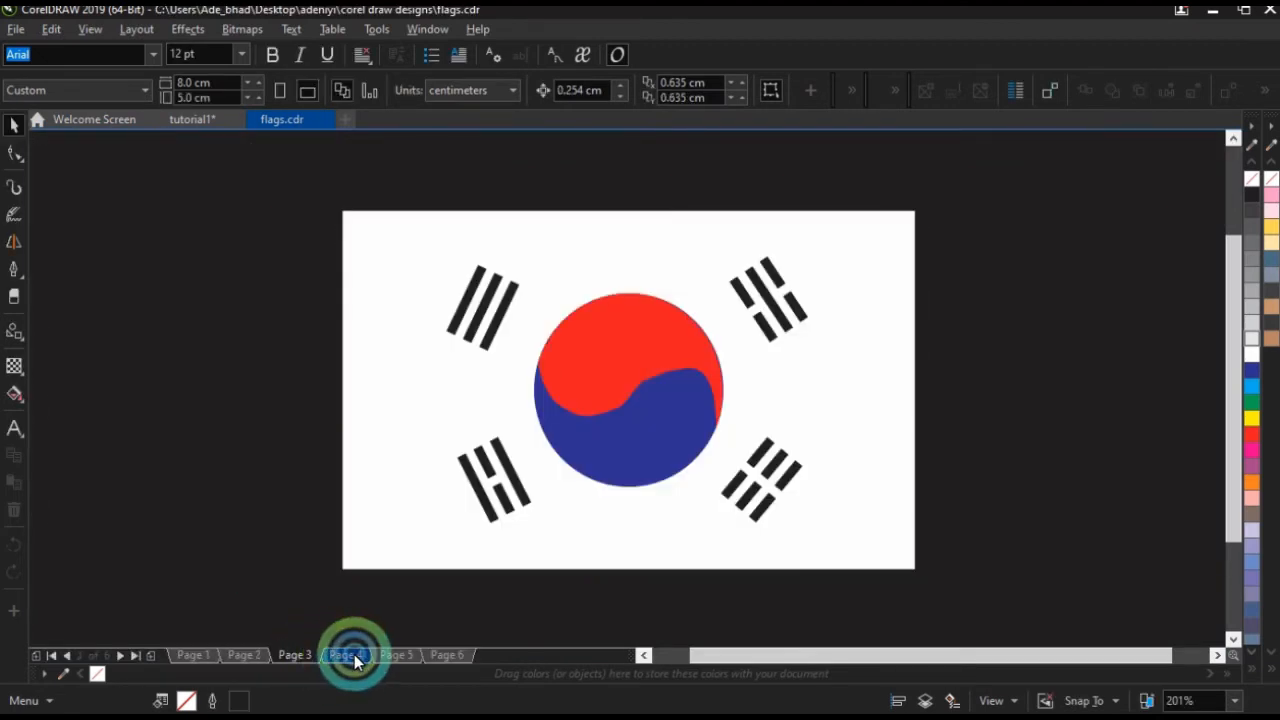
{"action": "left_click", "coordinate": [352, 654]}
{"action": "left_click", "coordinate": [386, 653]}
{"action": "left_click", "coordinate": [446, 653]}
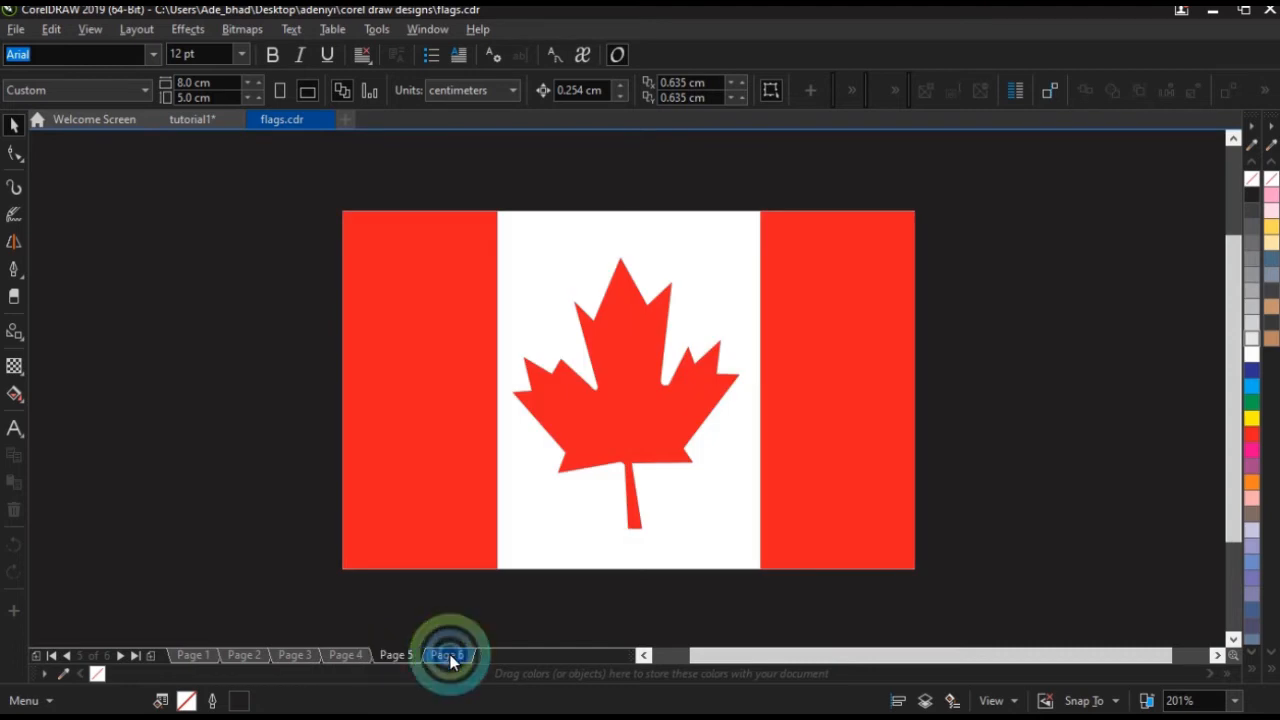
{"action": "left_click", "coordinate": [245, 655]}
{"action": "left_click", "coordinate": [190, 656]}
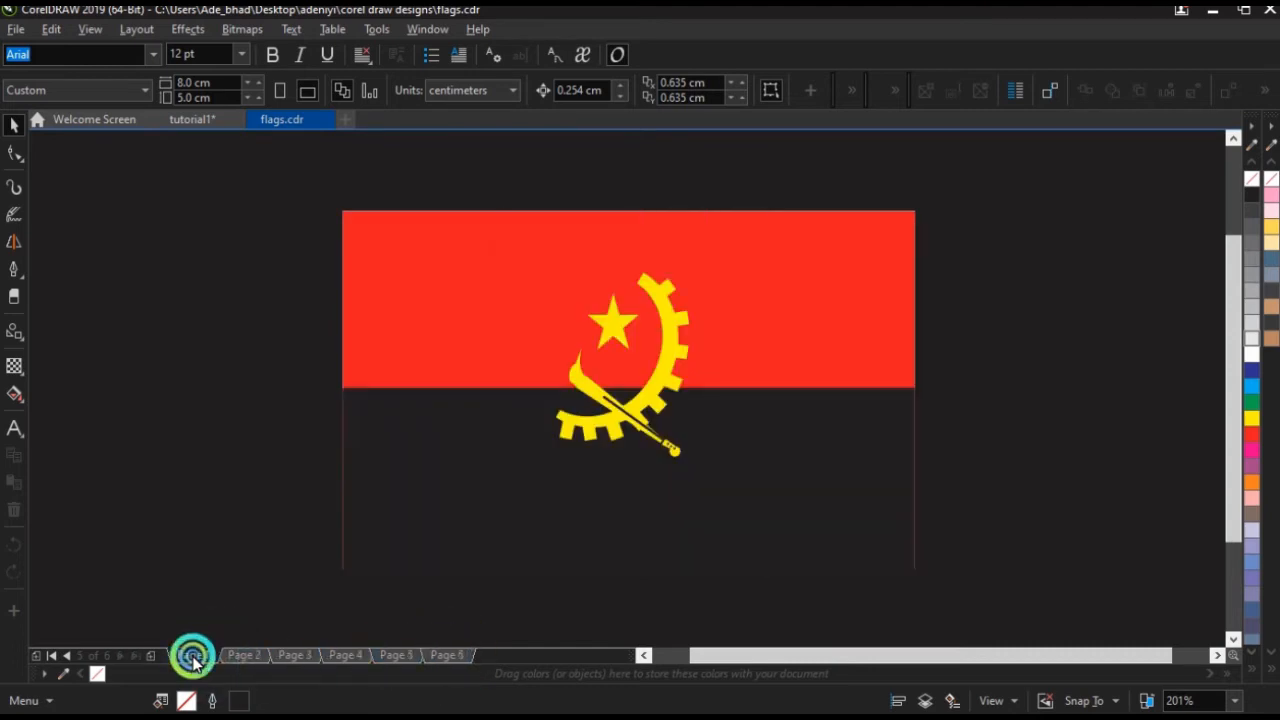
{"action": "left_click", "coordinate": [236, 656]}
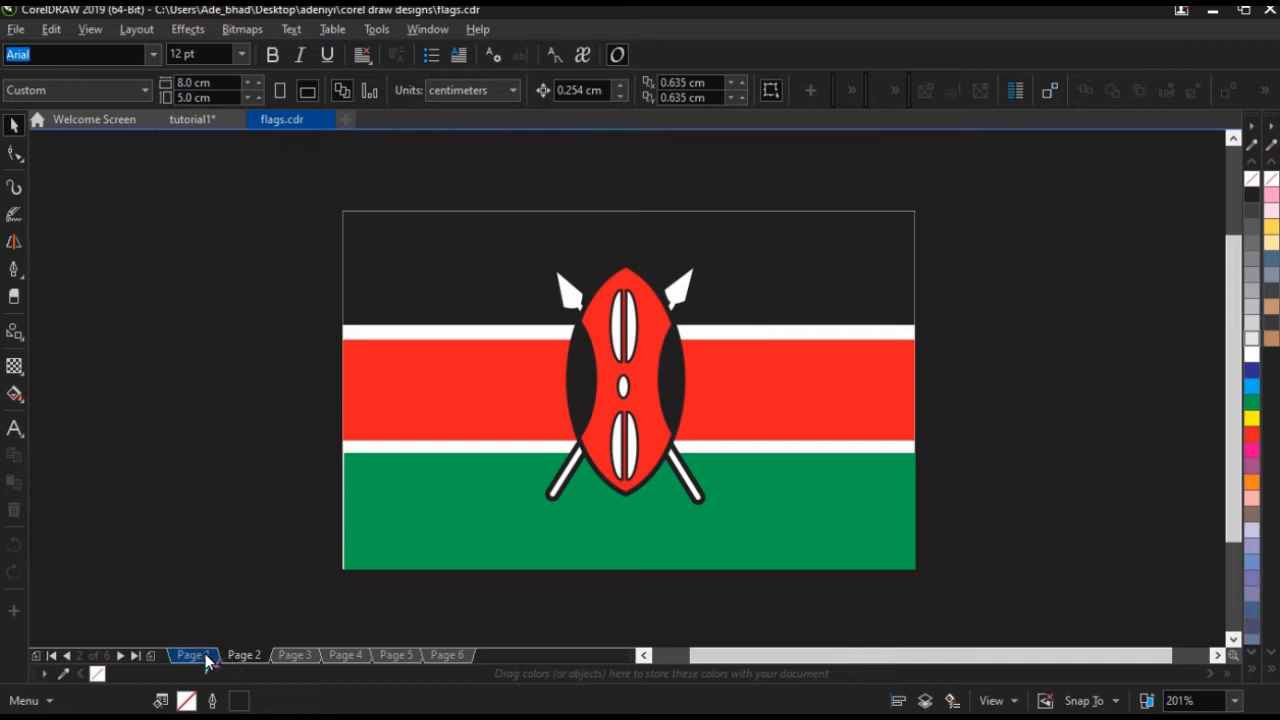
{"action": "left_click", "coordinate": [224, 652]}
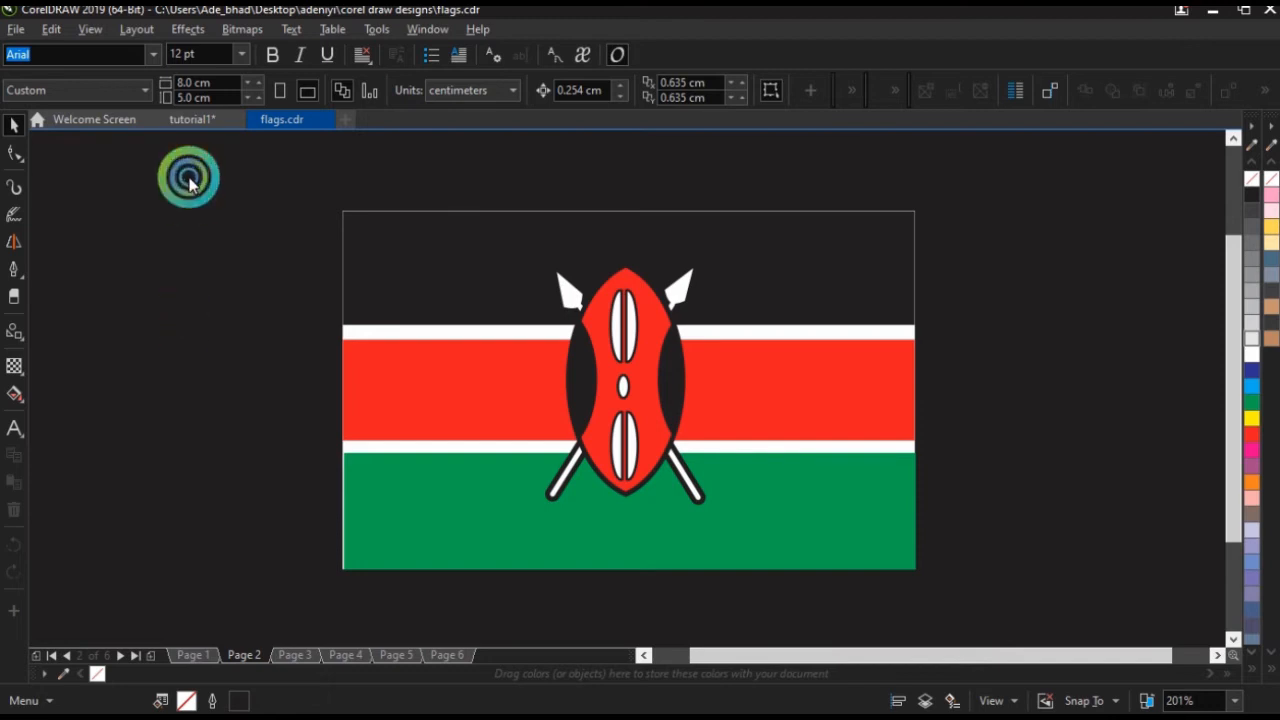
Create a new single-page document 8 cm wide and 5 cm high, in CMYK at 300 dpi.
{"action": "left_click", "coordinate": [135, 120]}
{"action": "left_click", "coordinate": [416, 229]}
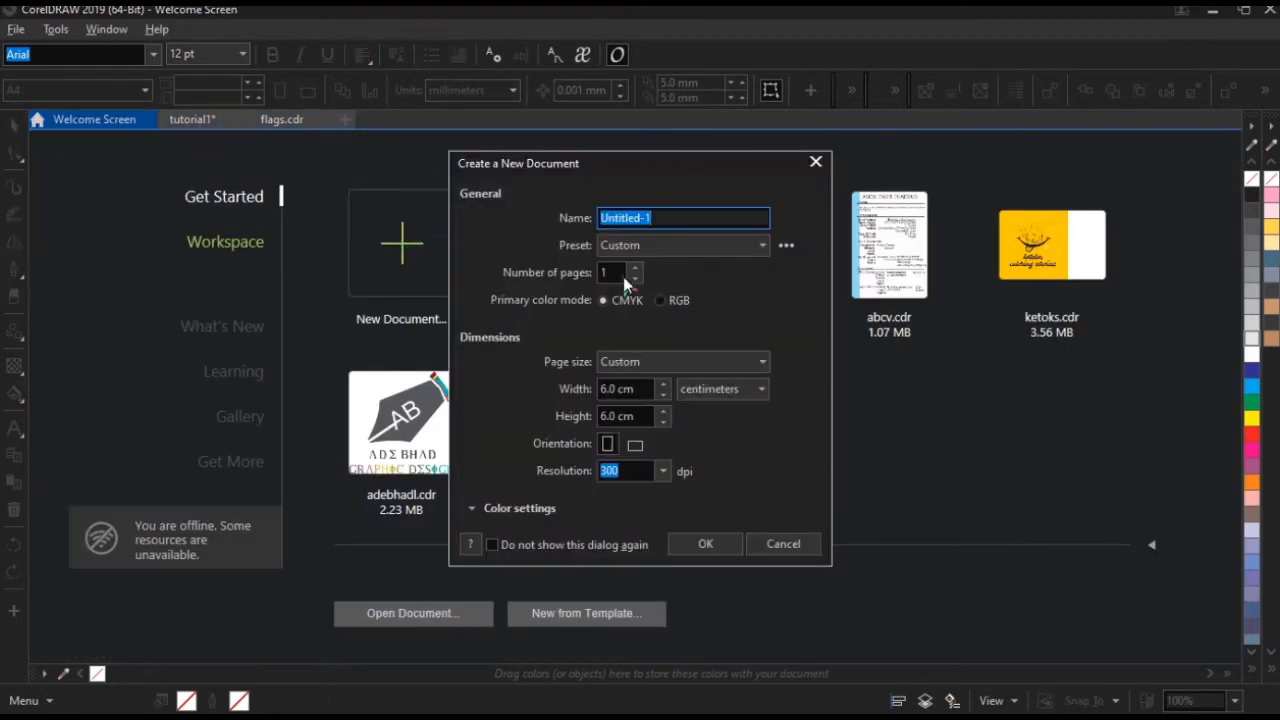
{"action": "left_click_drag", "start_coordinate": [634, 388], "coordinate": [566, 413]}
{"action": "type", "text": "8"}
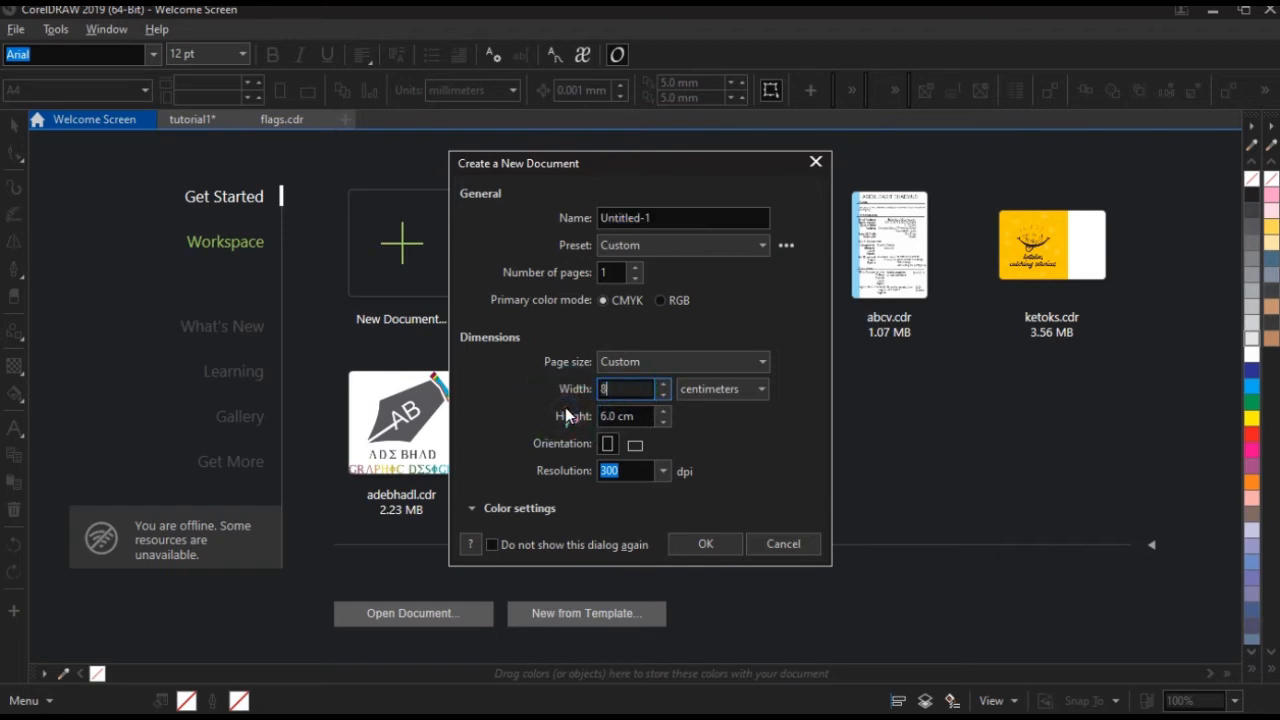
{"action": "left_click_drag", "start_coordinate": [645, 415], "coordinate": [551, 451]}
{"action": "type", "text": "5"}
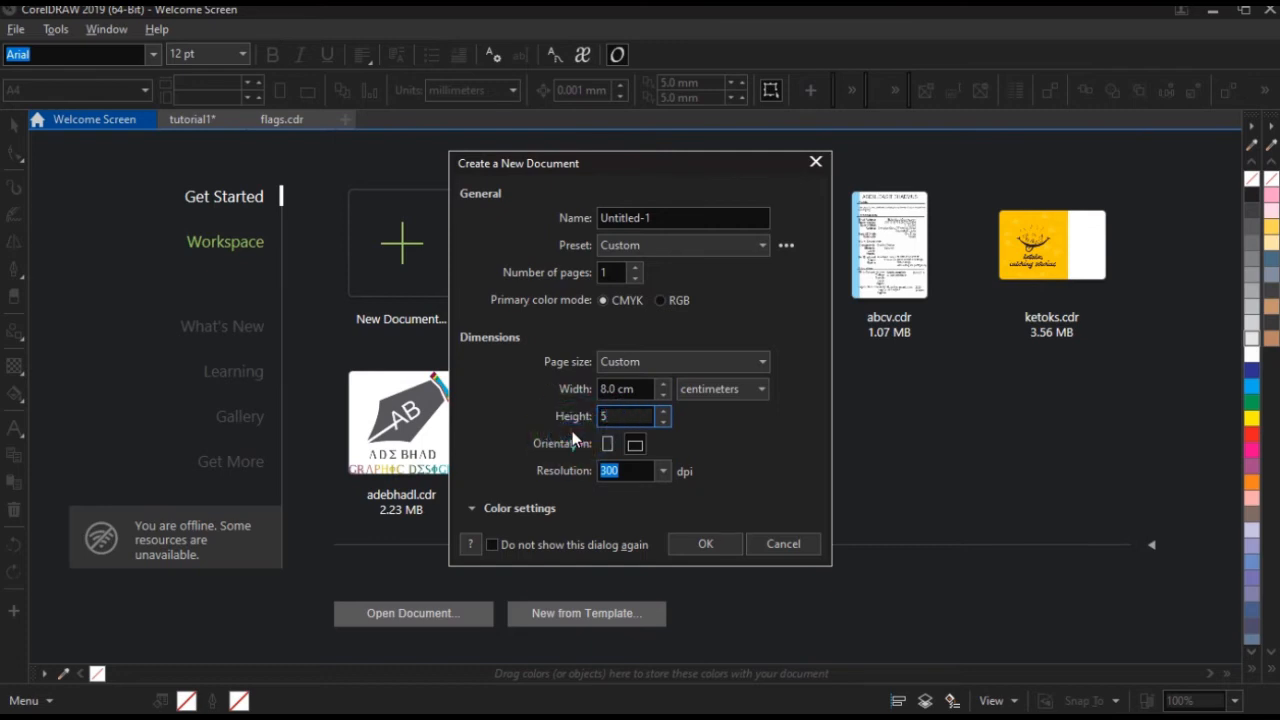
{"action": "left_click", "coordinate": [703, 544]}
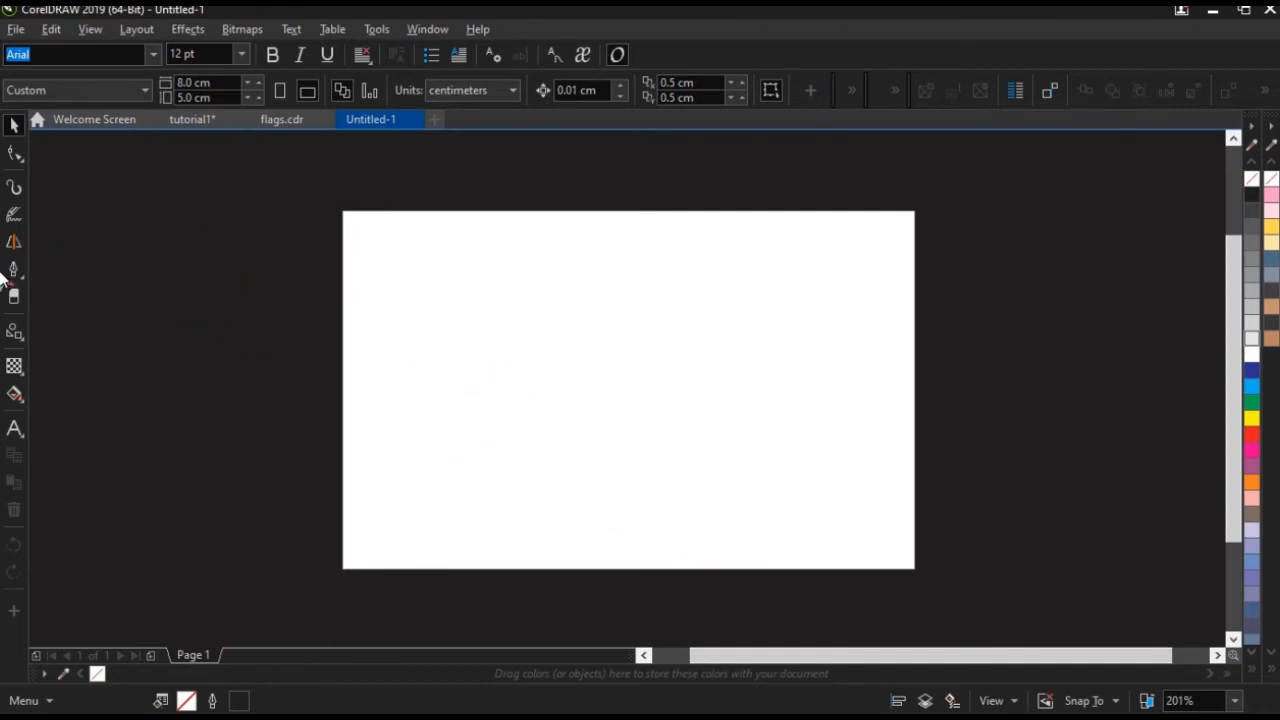
Draw a rectangle freehand from corner to corner over the whole page of the new document and delete it.
{"action": "left_click", "coordinate": [18, 336]}
{"action": "left_click", "coordinate": [60, 333]}
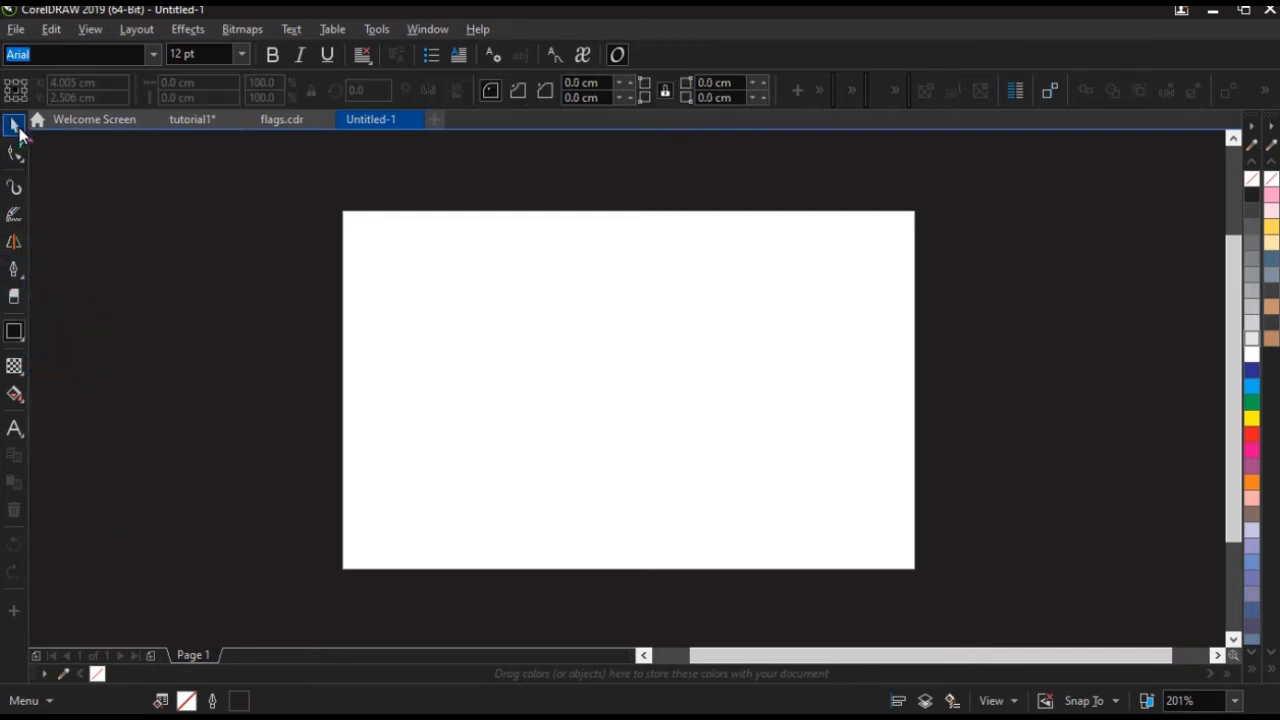
{"action": "left_click", "coordinate": [14, 124]}
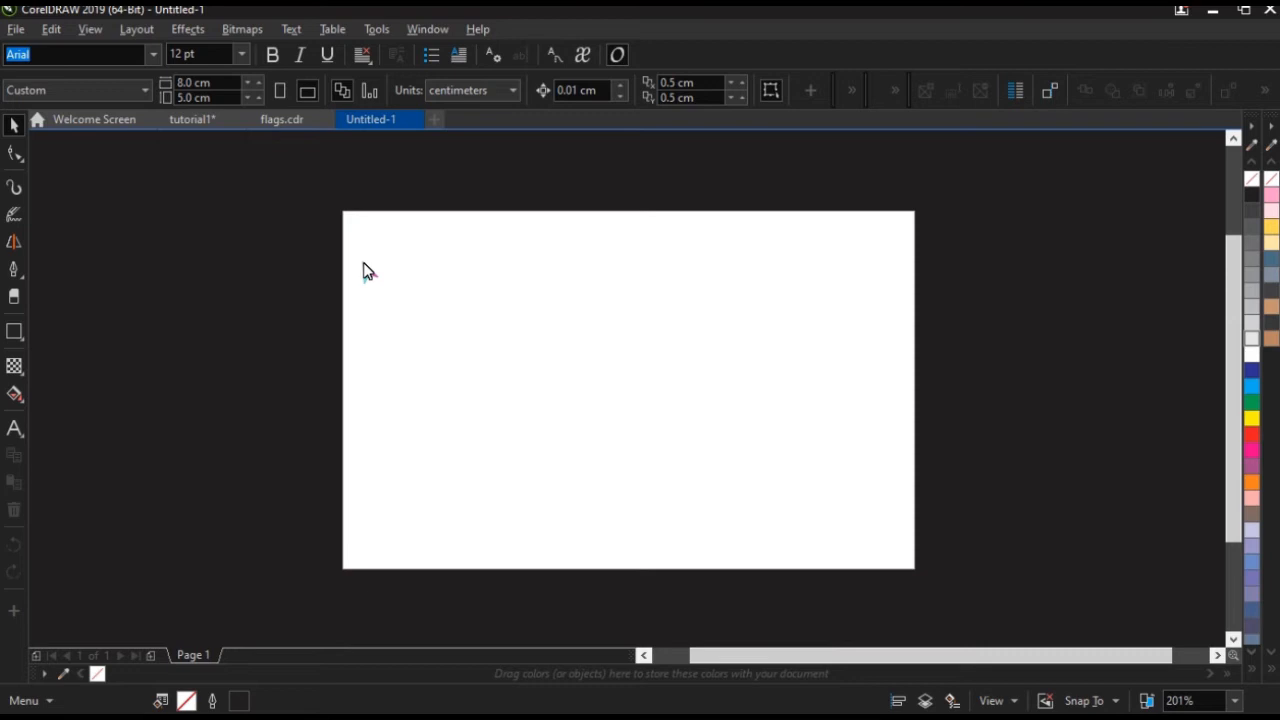
{"action": "left_click", "coordinate": [20, 338]}
{"action": "left_click_drag", "start_coordinate": [346, 214], "coordinate": [549, 406]}
{"action": "left_click", "coordinate": [803, 478]}
{"action": "left_click_drag", "start_coordinate": [803, 478], "coordinate": [914, 569]}
{"action": "key", "text": "Delete"}
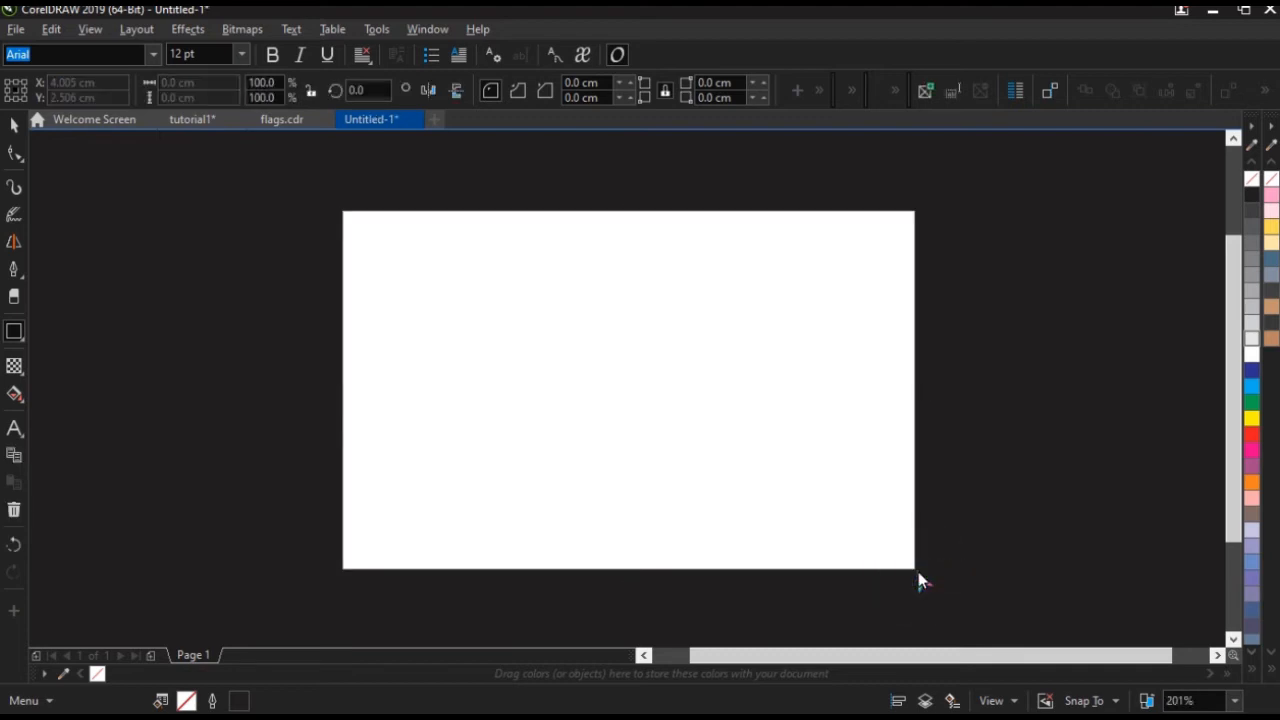
Create a rectangle that exactly matches the 8 × 5 cm page, then switch to the flags.cdr document.
{"action": "double_click", "coordinate": [15, 333]}
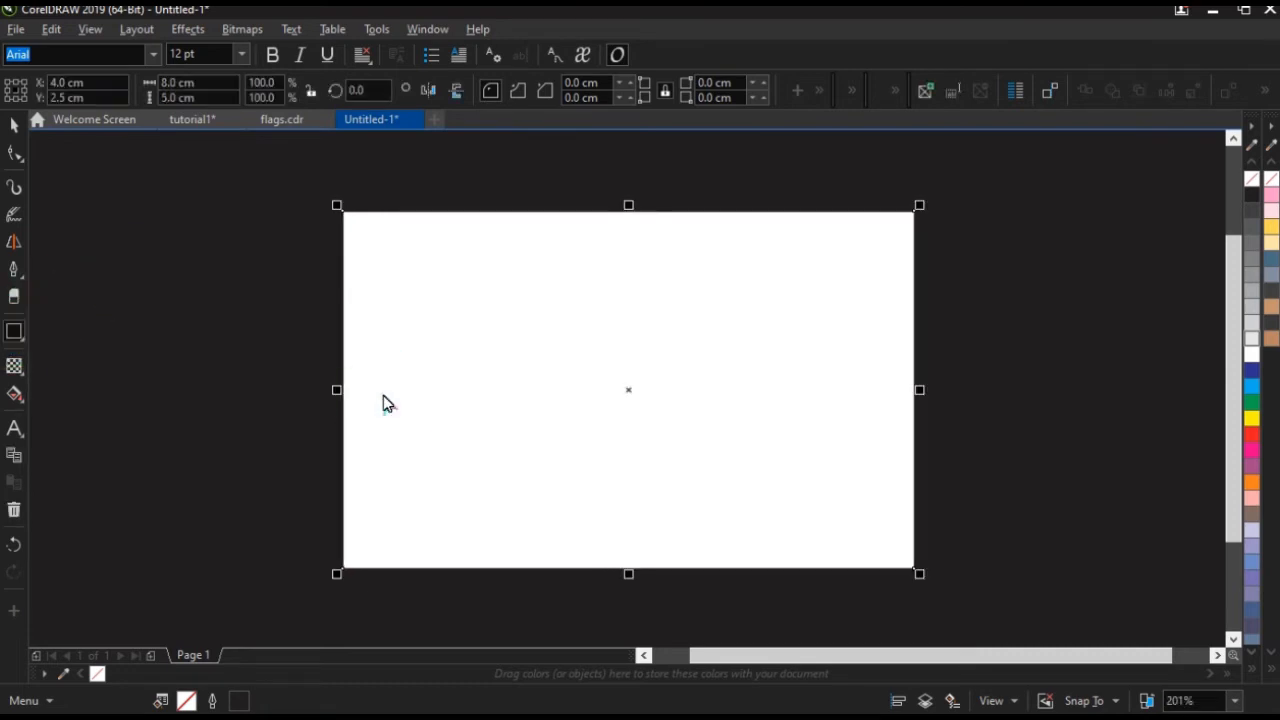
{"action": "left_click", "coordinate": [15, 128]}
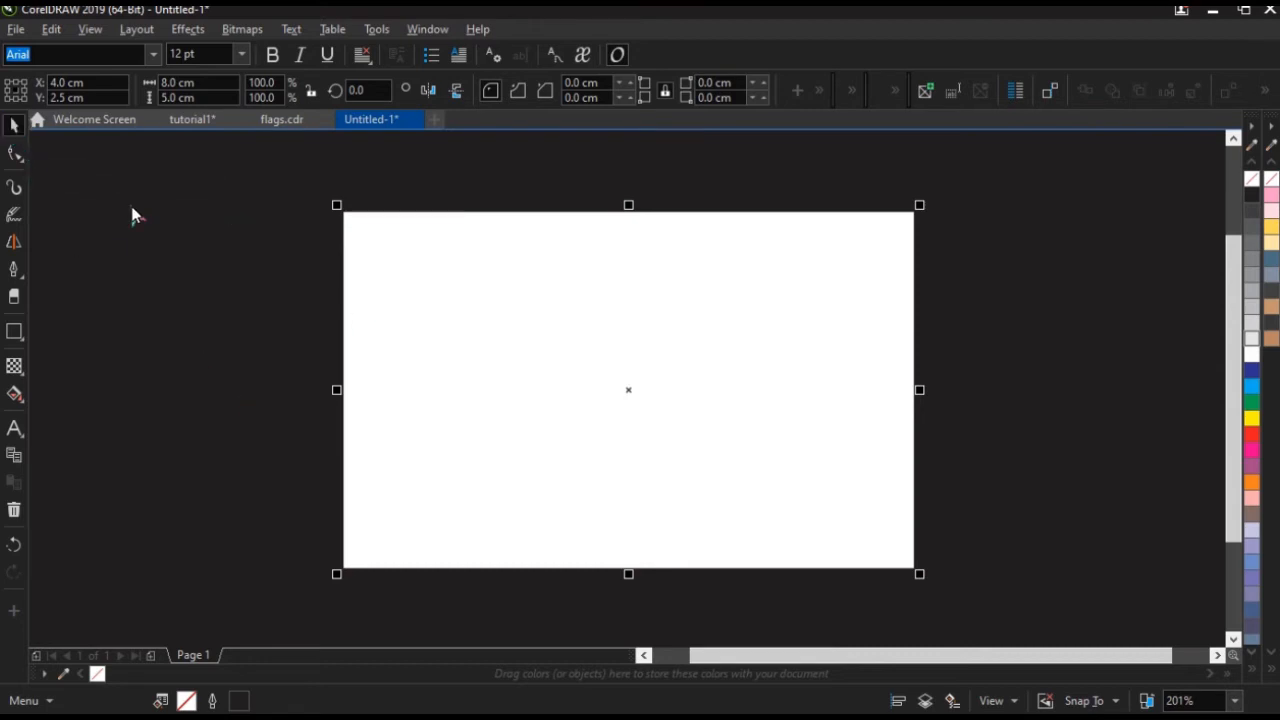
{"action": "left_click", "coordinate": [288, 122]}
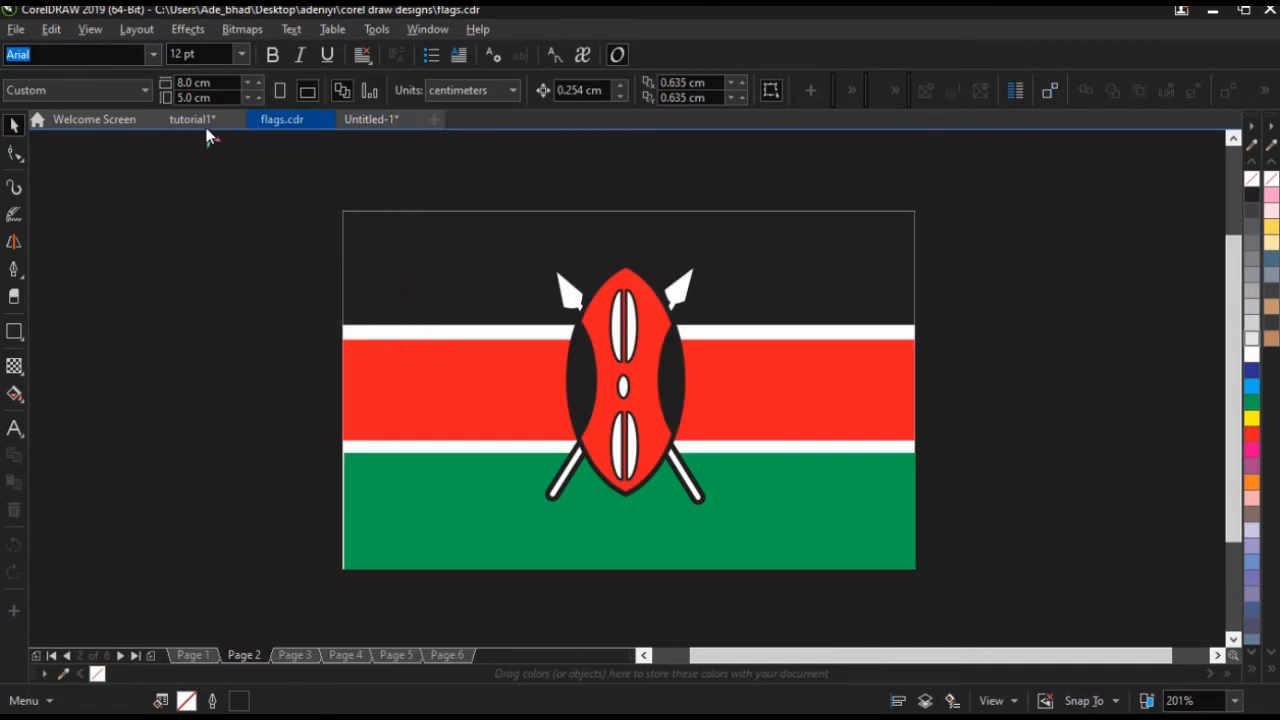
Return to the new untitled document and fill the page-sized rectangle with white.
{"action": "left_click", "coordinate": [352, 119]}
{"action": "left_click", "coordinate": [731, 284]}
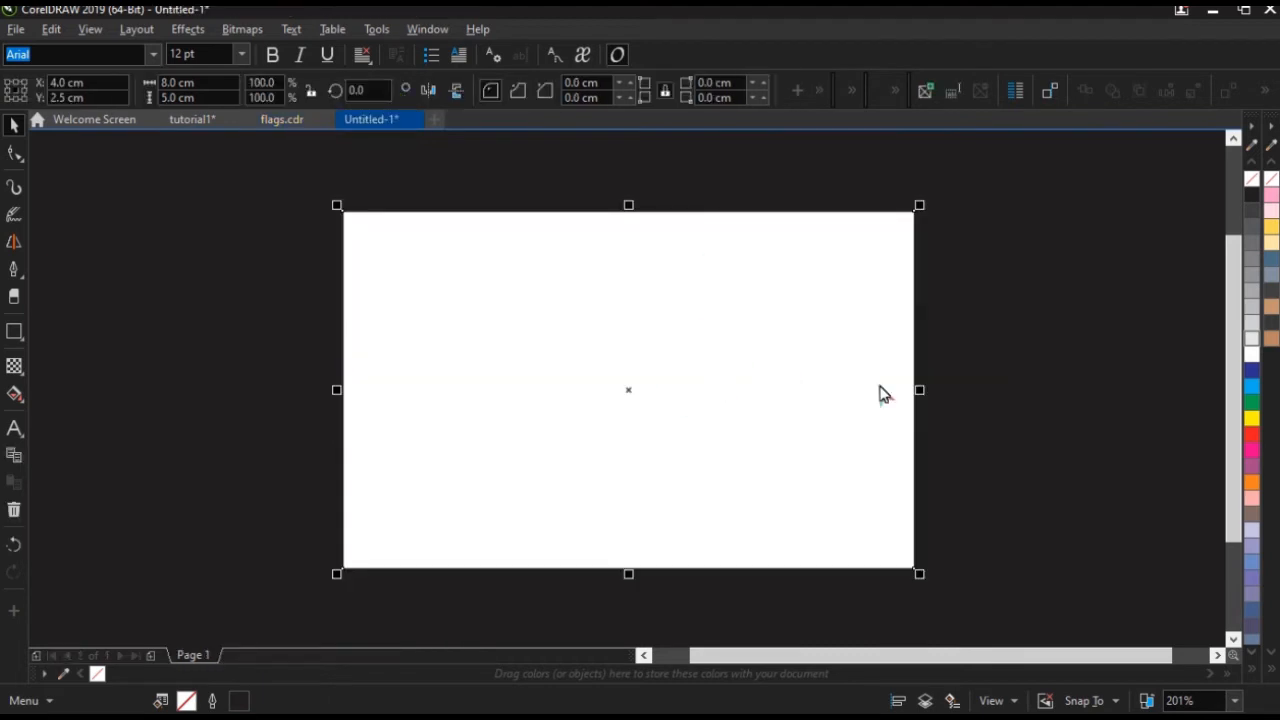
{"action": "left_click", "coordinate": [1248, 665]}
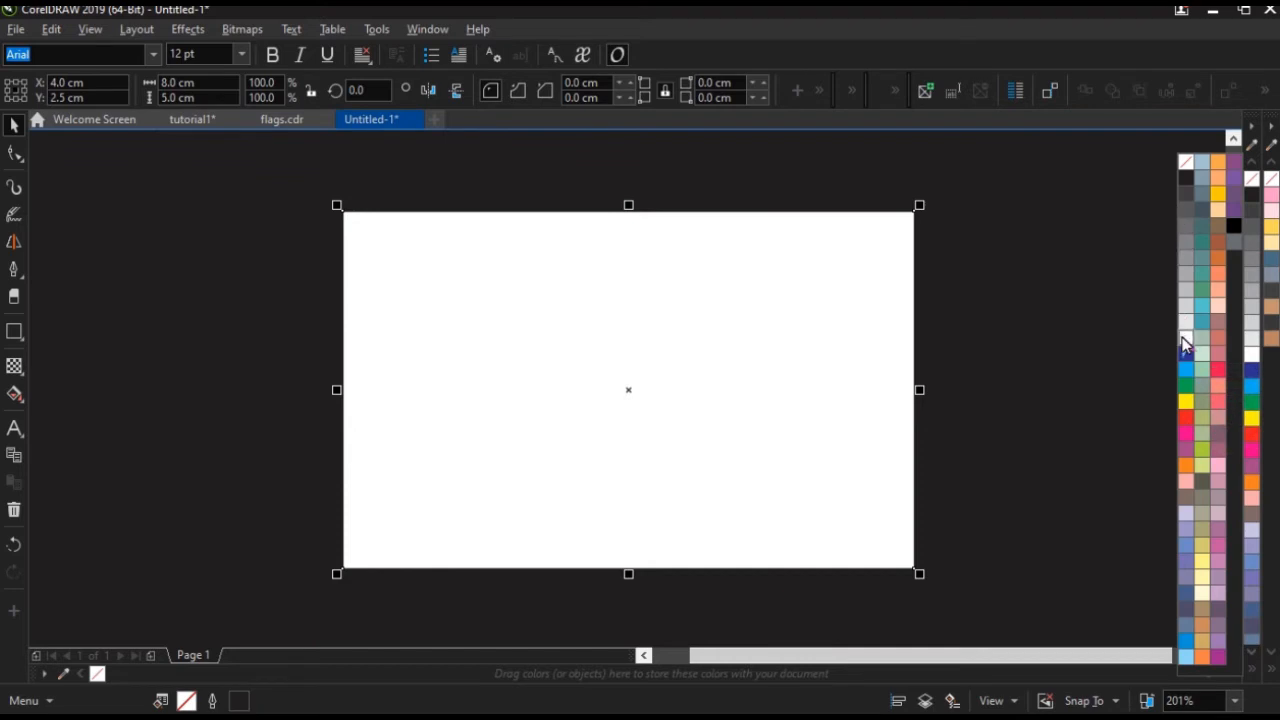
{"action": "left_click", "coordinate": [1182, 337]}
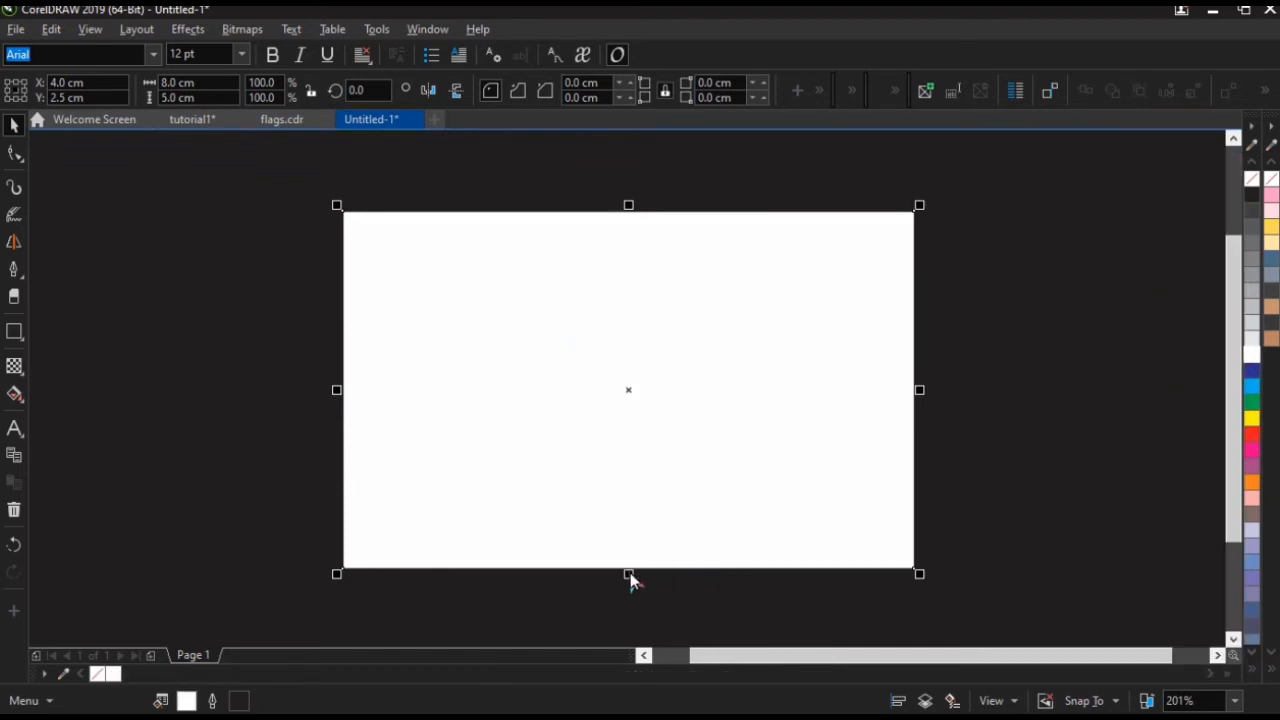
Make a copy of the white rectangle shrunk to about 1.43 cm high along the page's upper edge and fill it black.
{"action": "left_click_drag", "start_coordinate": [628, 574], "coordinate": [606, 320]}
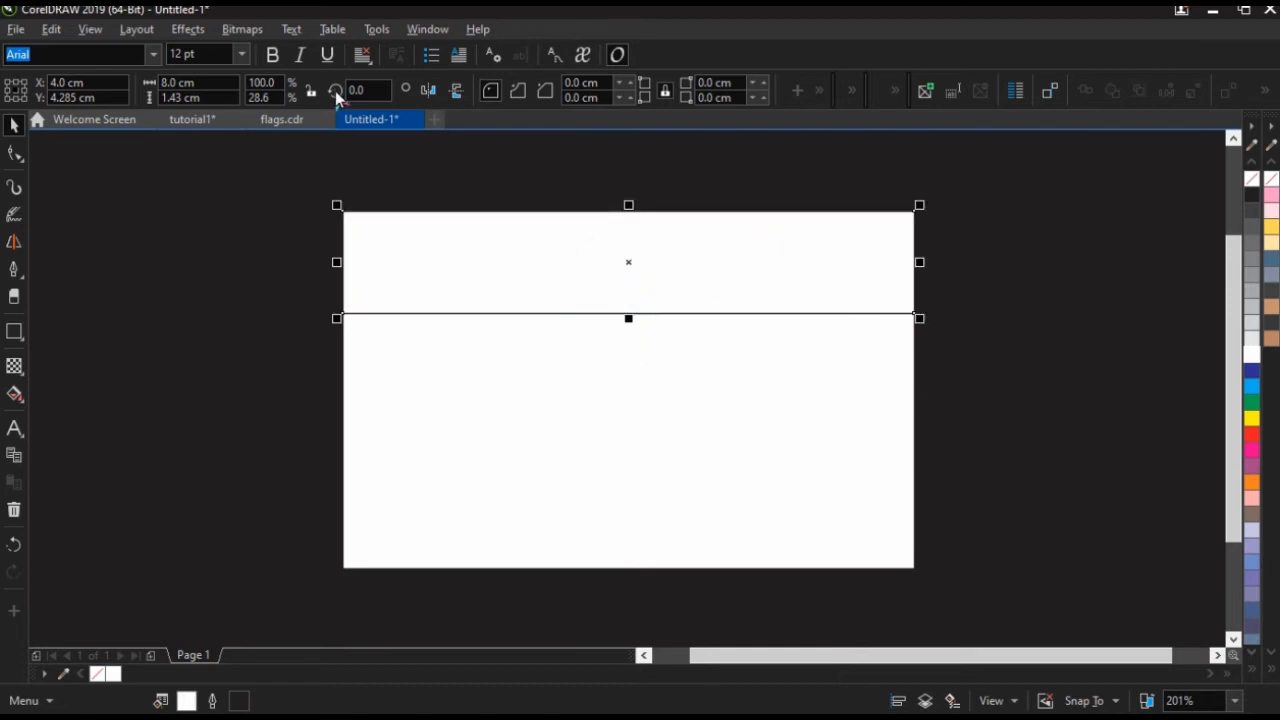
{"action": "left_click", "coordinate": [295, 124]}
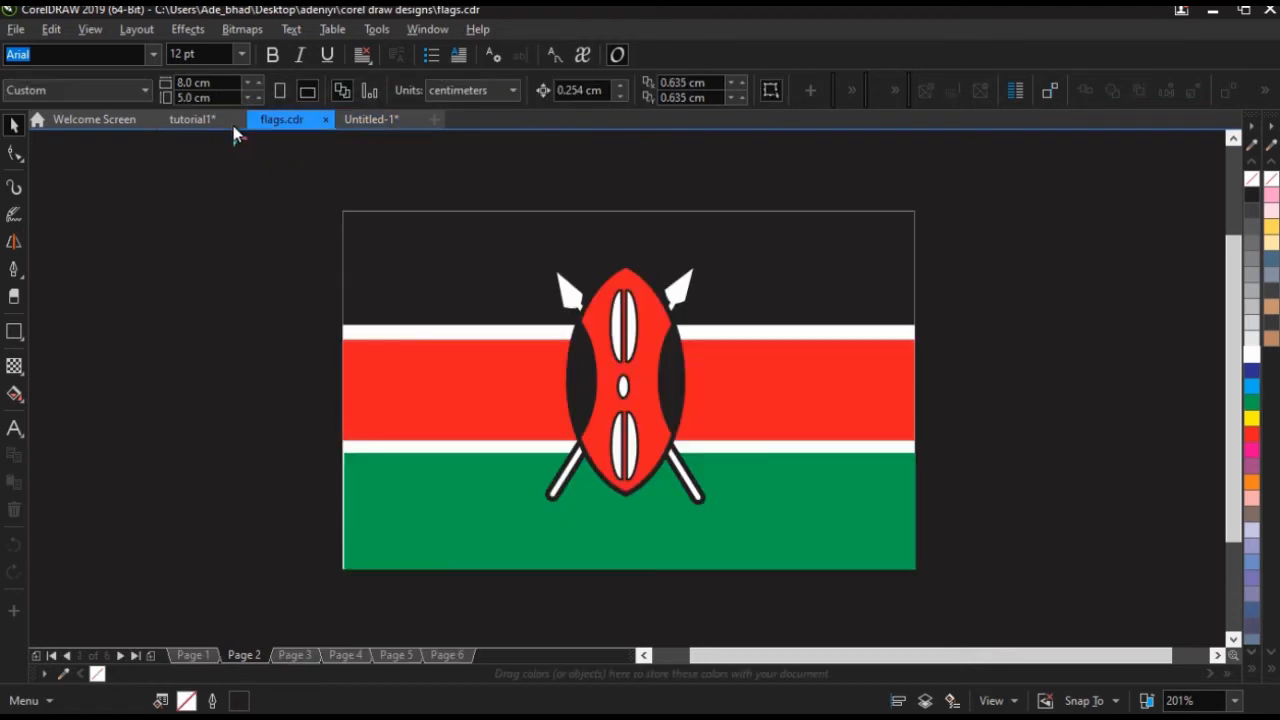
{"action": "left_click", "coordinate": [371, 122]}
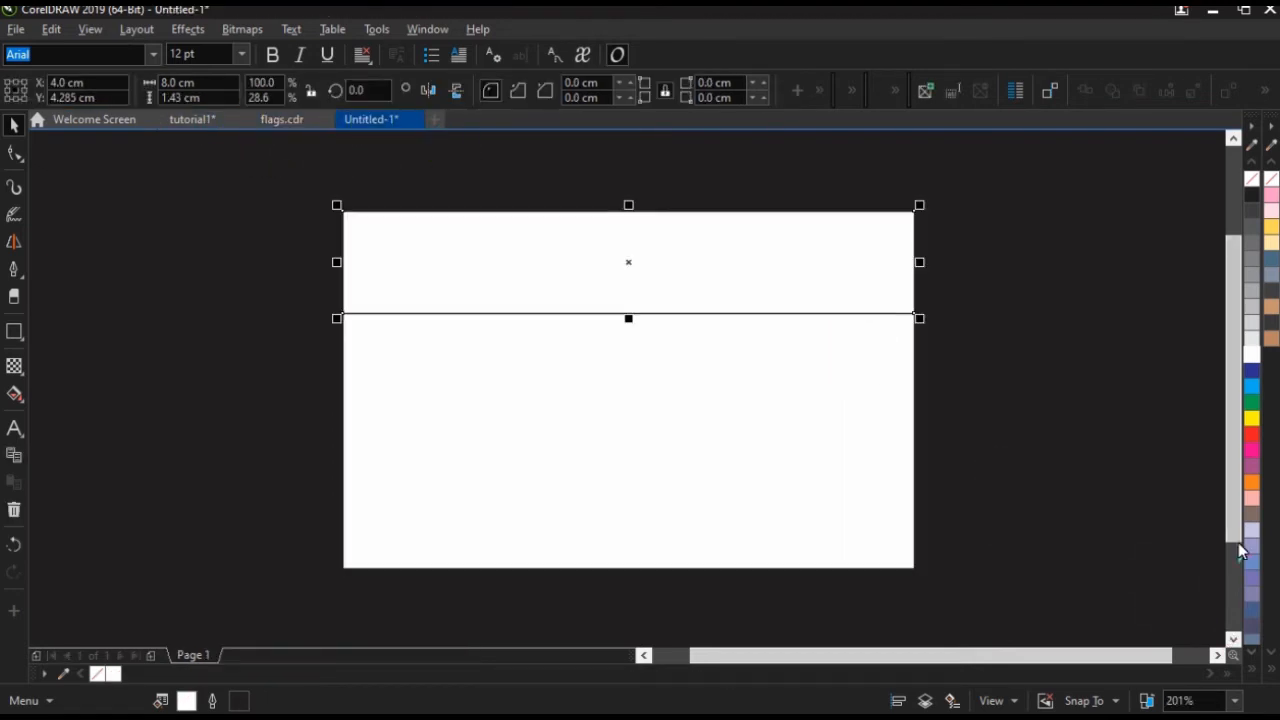
{"action": "left_click", "coordinate": [1251, 669]}
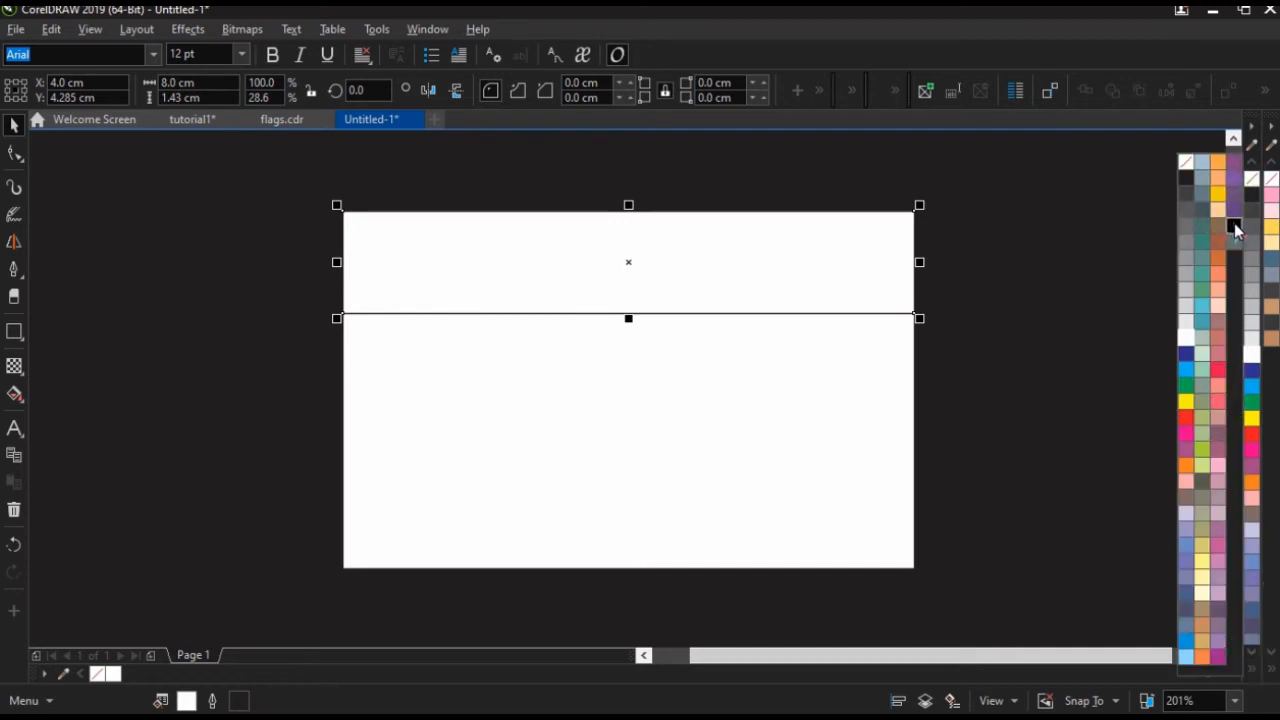
{"action": "left_click", "coordinate": [1233, 226]}
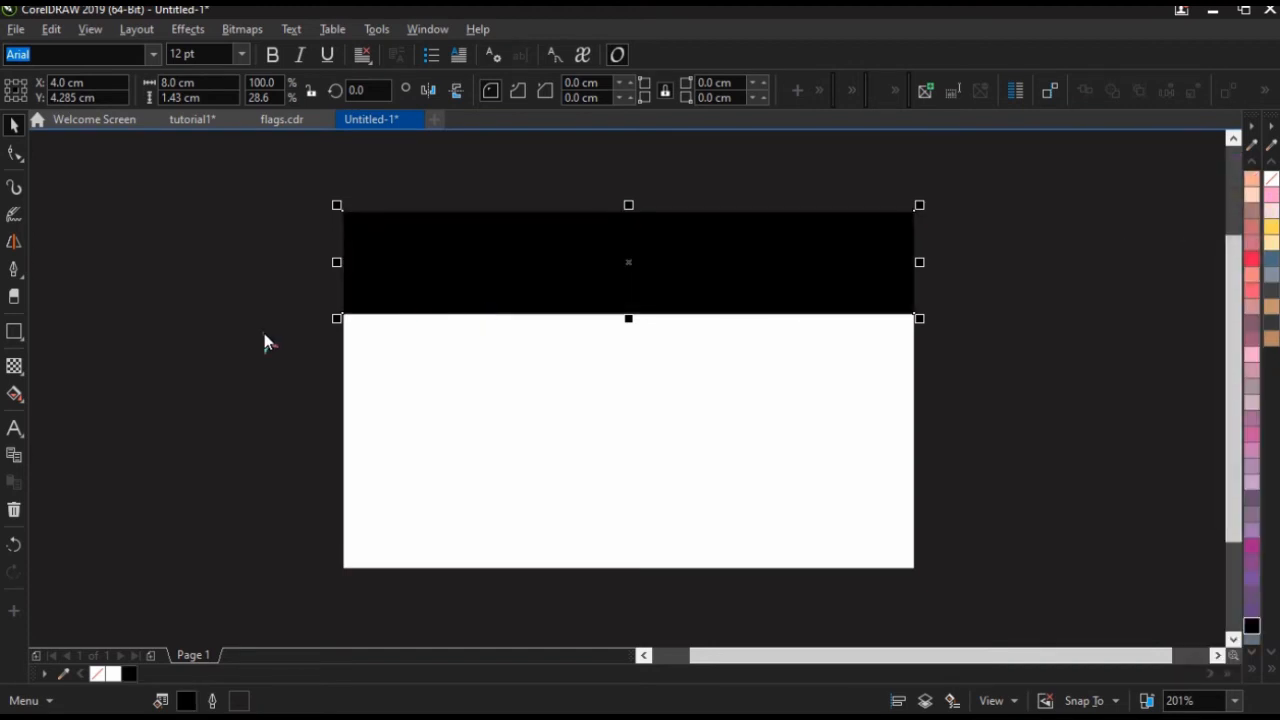
Copy the black stripe straight down to the middle of the page, centred at Y 2.5 cm, and fill the copy red.
{"action": "left_click_drag", "start_coordinate": [629, 266], "coordinate": [629, 388]}
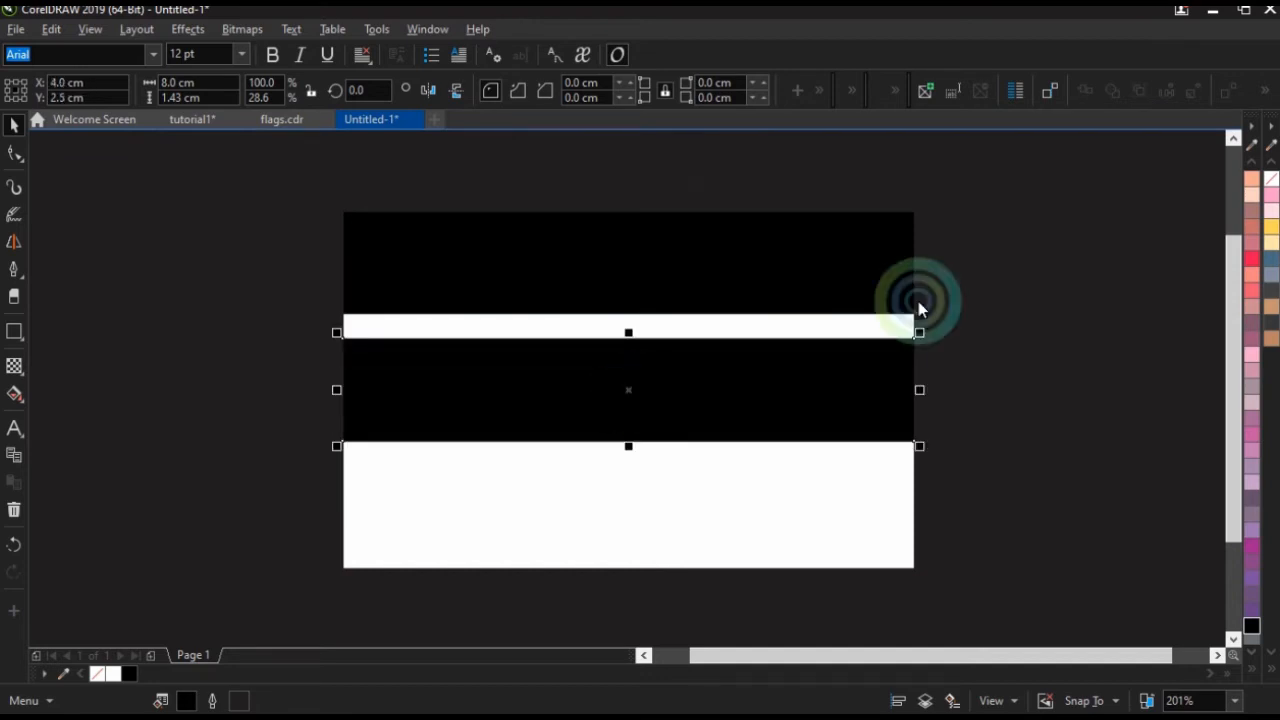
{"action": "left_click", "coordinate": [289, 124]}
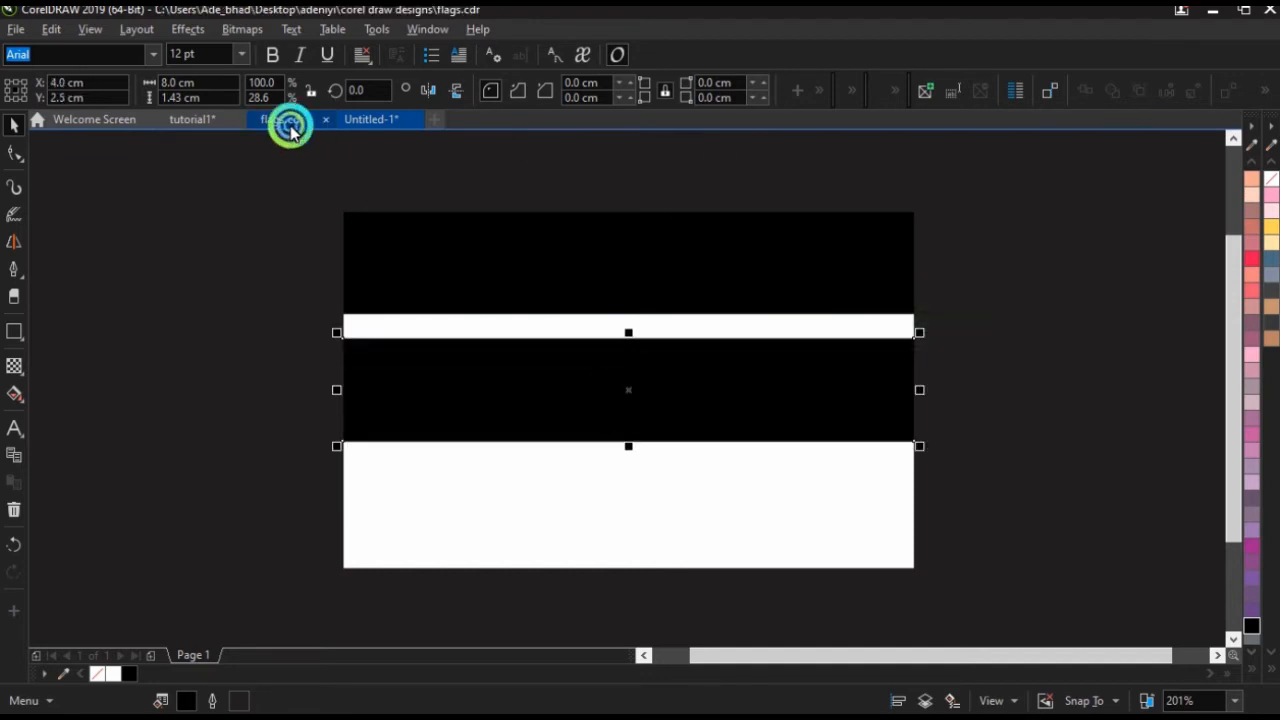
{"action": "left_click", "coordinate": [381, 119]}
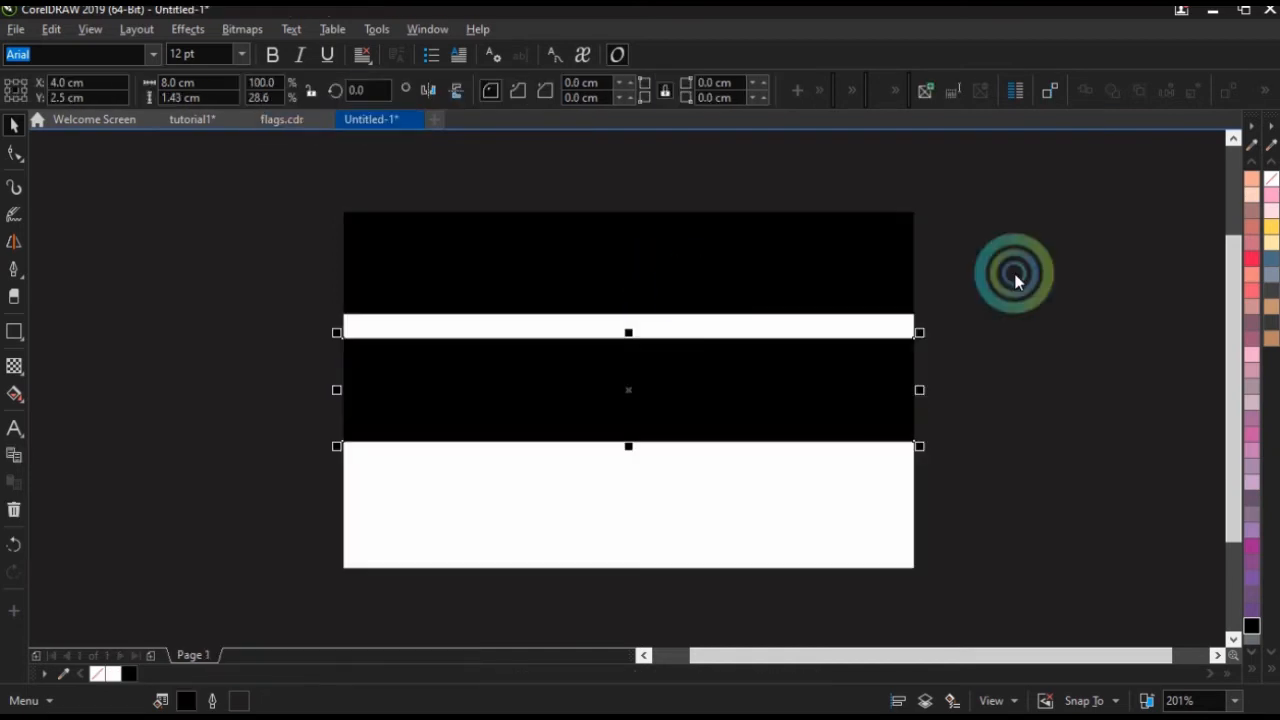
{"action": "left_click", "coordinate": [1251, 669]}
{"action": "left_click", "coordinate": [1186, 415]}
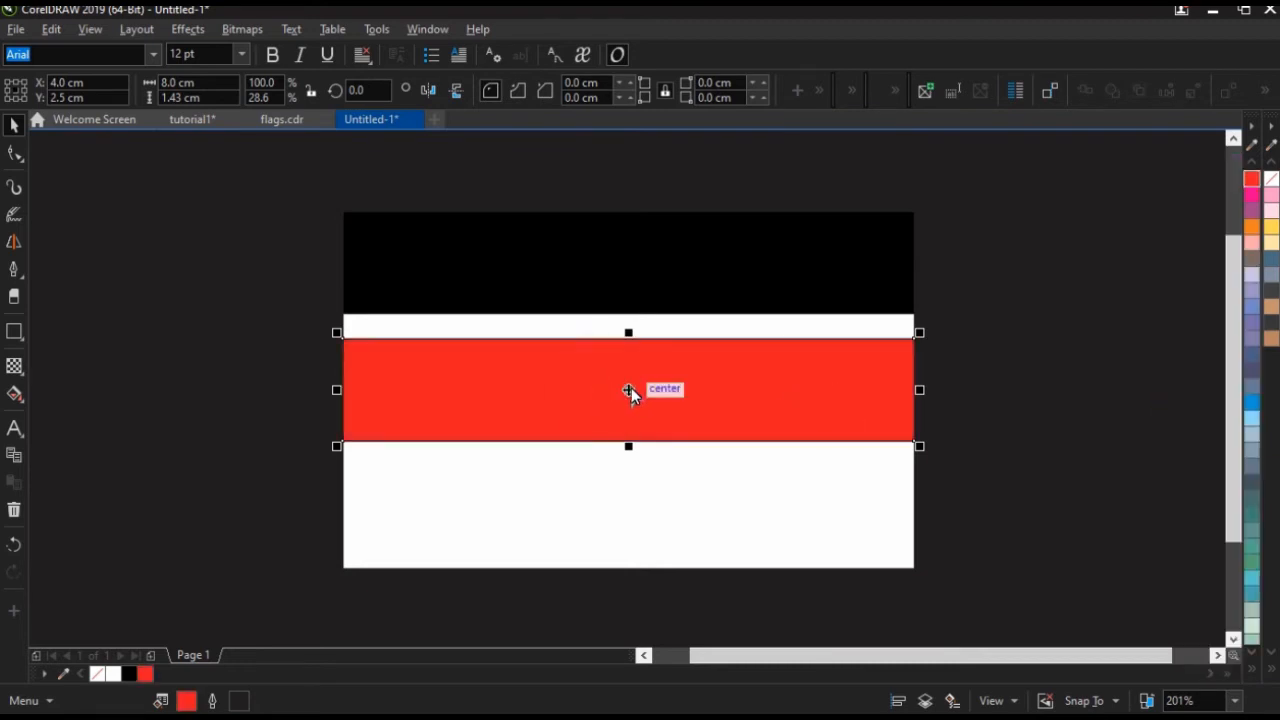
{"action": "left_click_drag", "start_coordinate": [629, 391], "coordinate": [628, 516]}
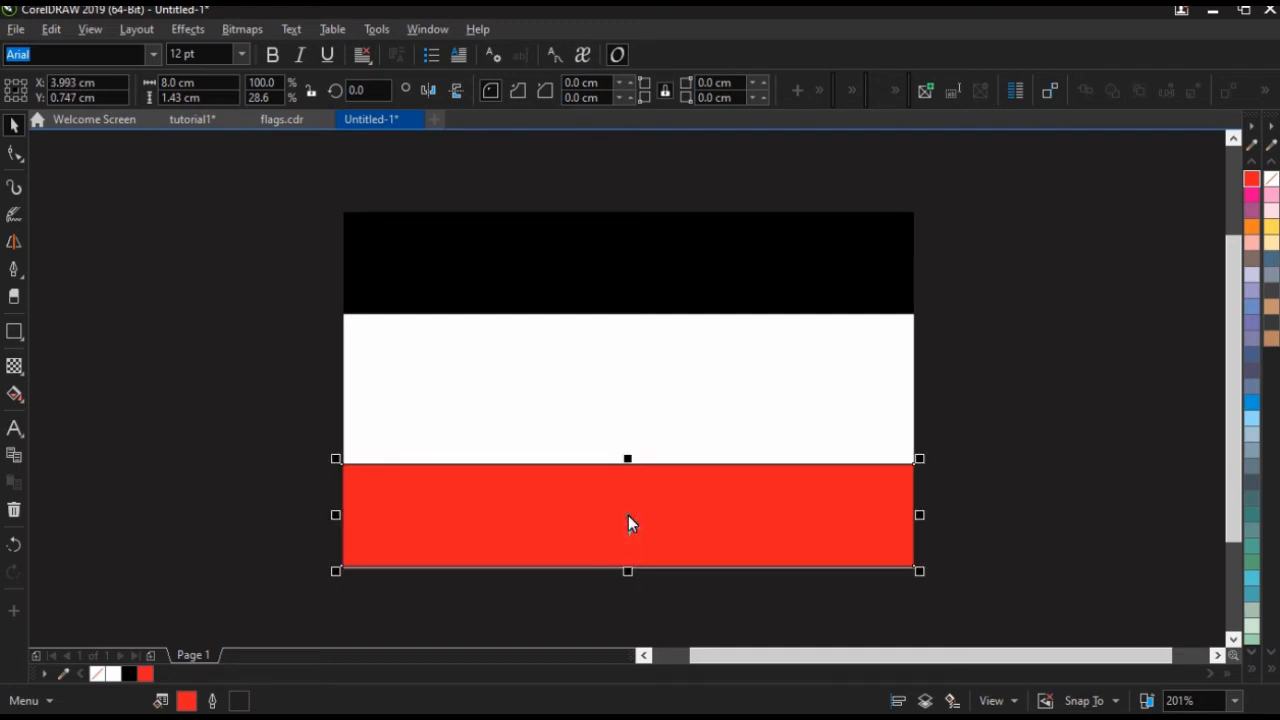
{"action": "key", "text": "ctrl+z"}
{"action": "left_click", "coordinate": [628, 447]}
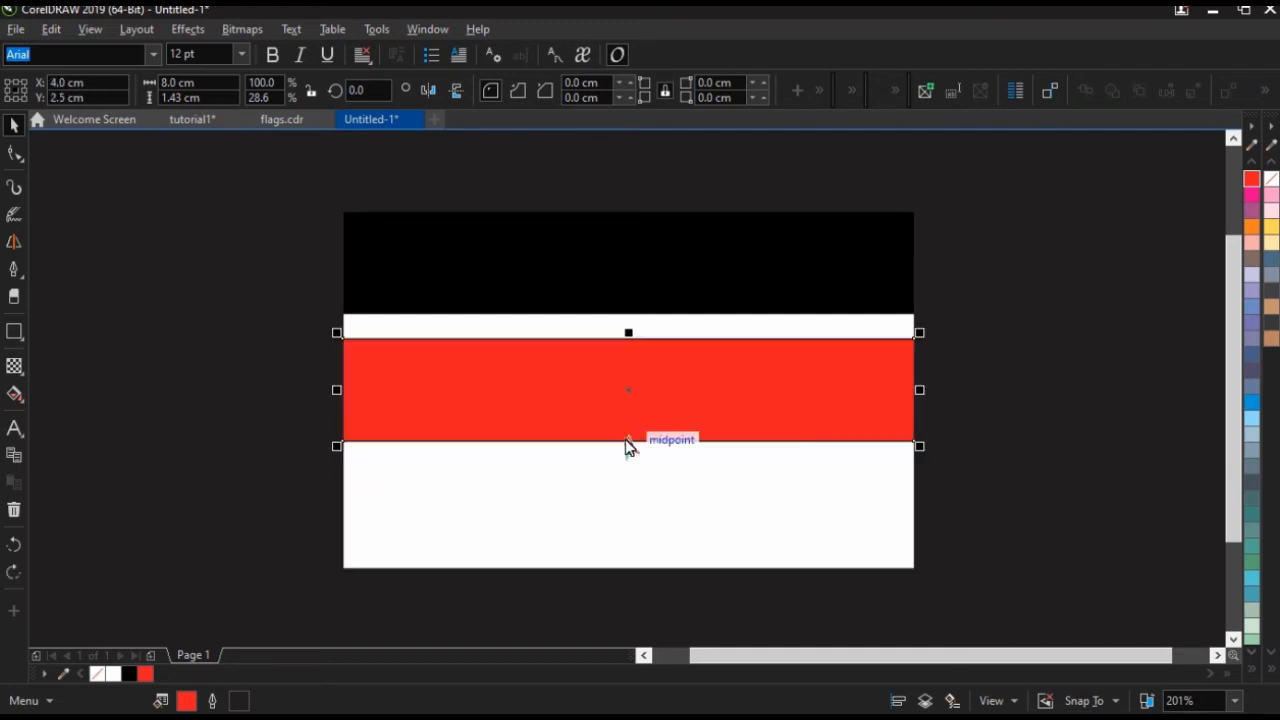
Copy the red stripe down to the page's lower edge, fill the copy green and deselect it.
{"action": "left_click_drag", "start_coordinate": [634, 402], "coordinate": [628, 518]}
{"action": "right_click", "coordinate": [628, 518]}
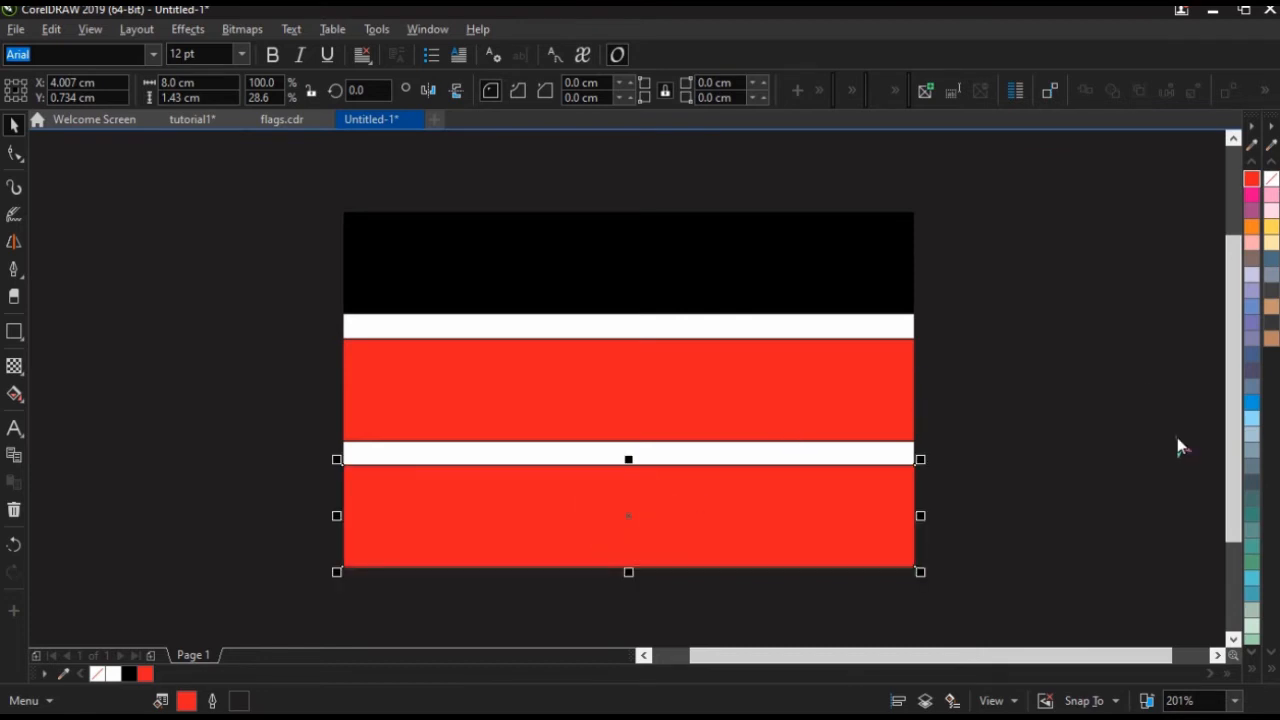
{"action": "left_click", "coordinate": [1252, 667]}
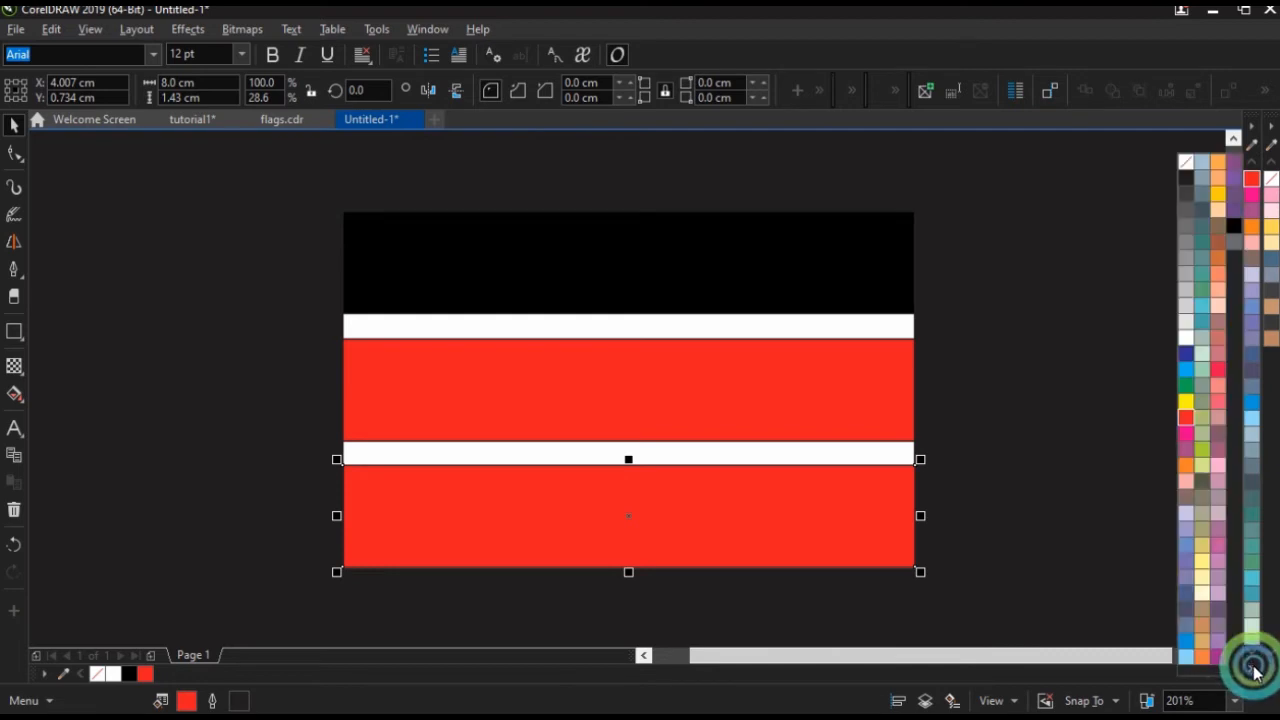
{"action": "left_click", "coordinate": [1187, 385]}
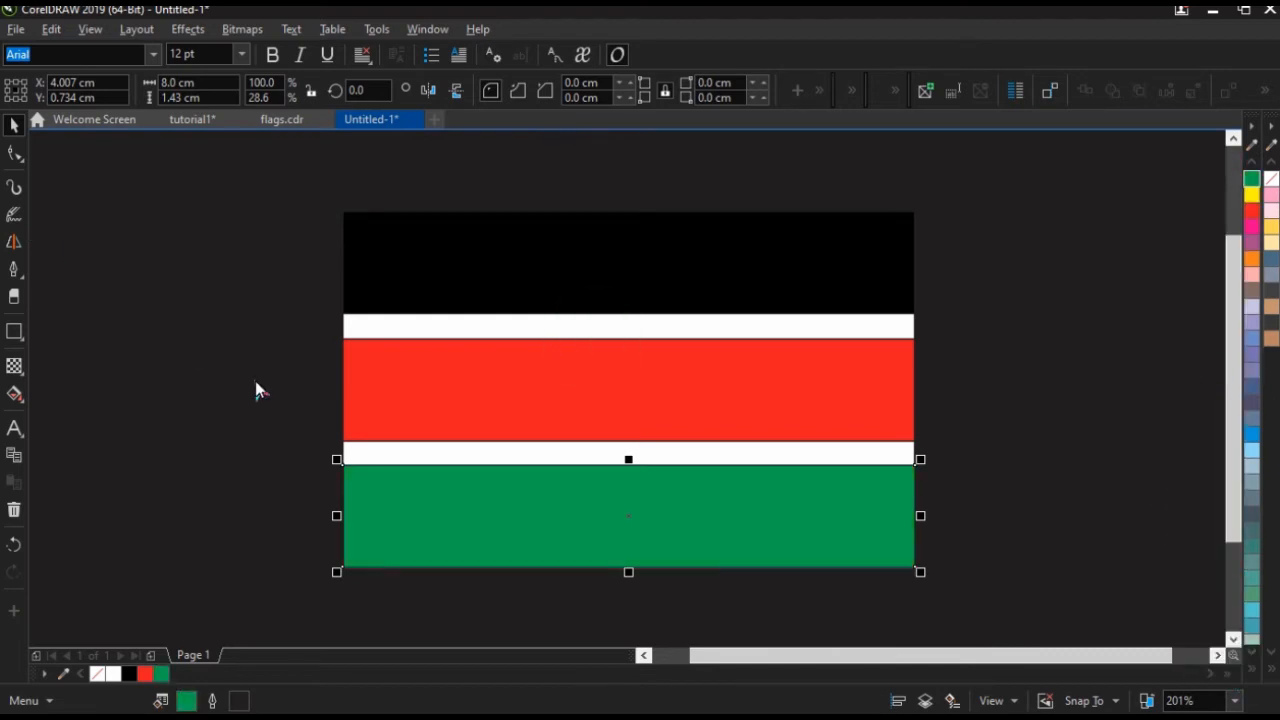
{"action": "left_click", "coordinate": [249, 232]}
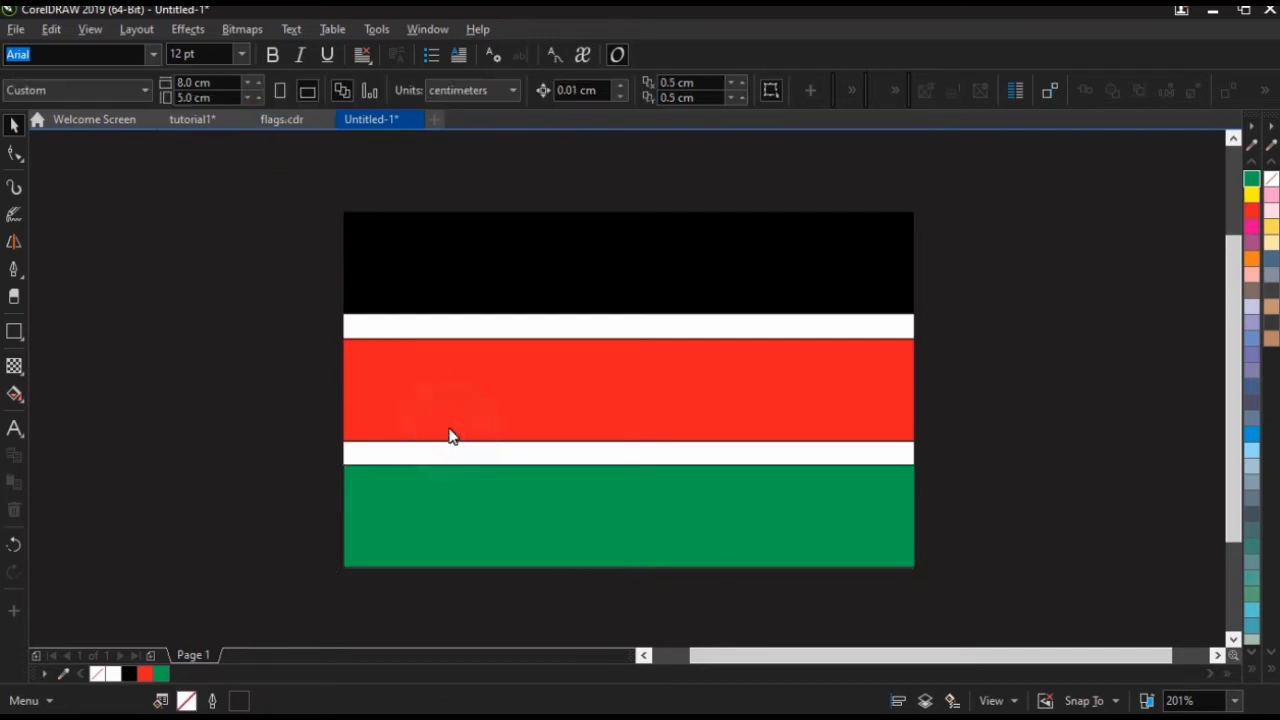
Select all the flag's rectangles and set their outline width to None in the Outline Pen settings.
{"action": "left_click_drag", "start_coordinate": [318, 187], "coordinate": [968, 592]}
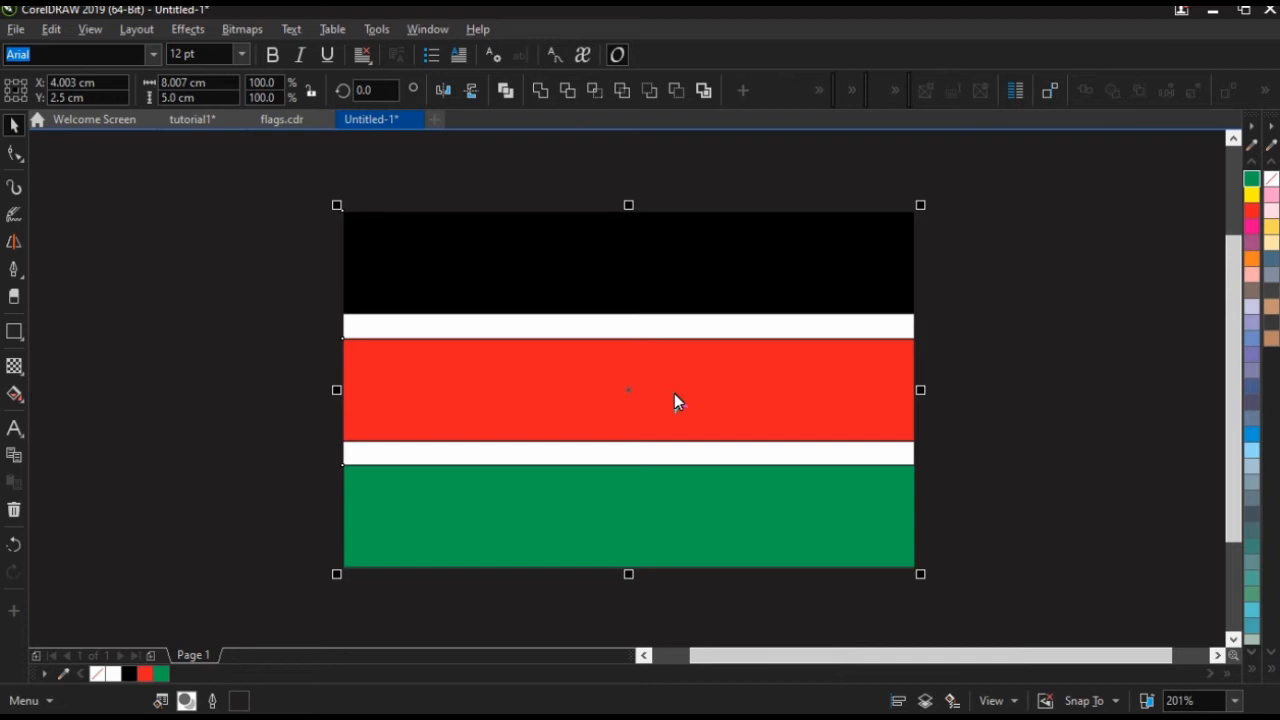
{"action": "key", "text": "F12"}
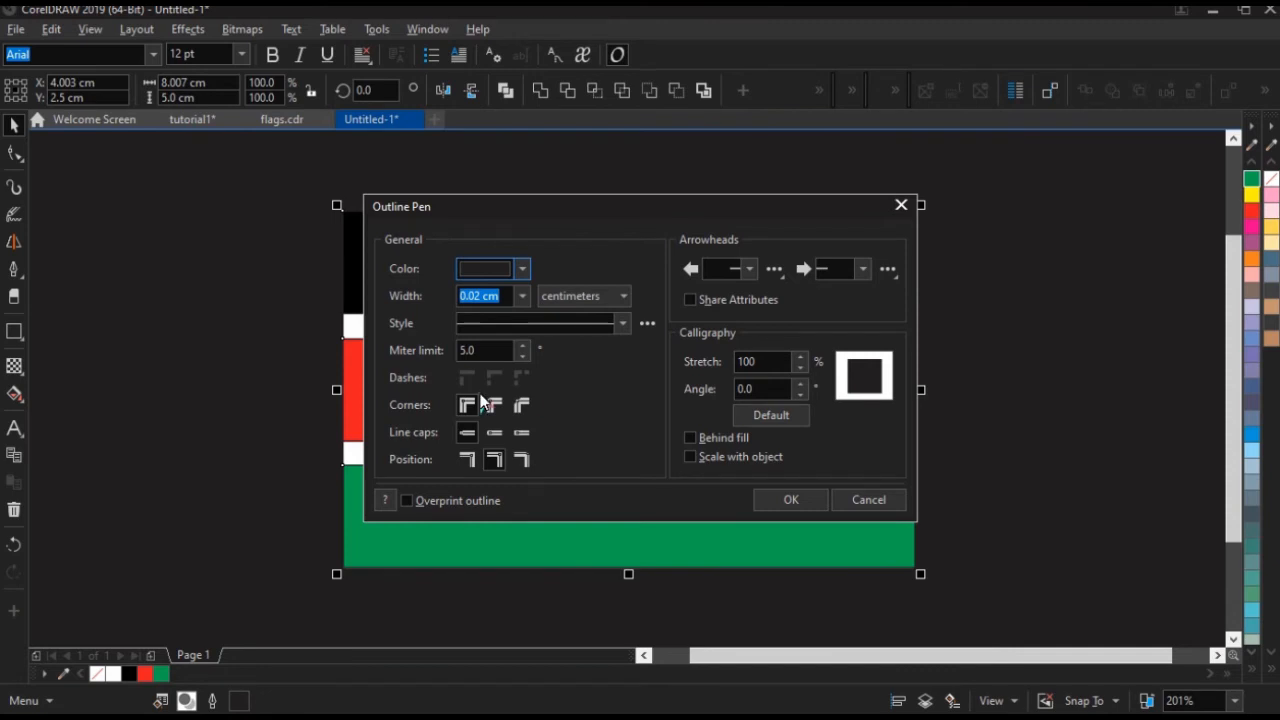
{"action": "left_click", "coordinate": [522, 296]}
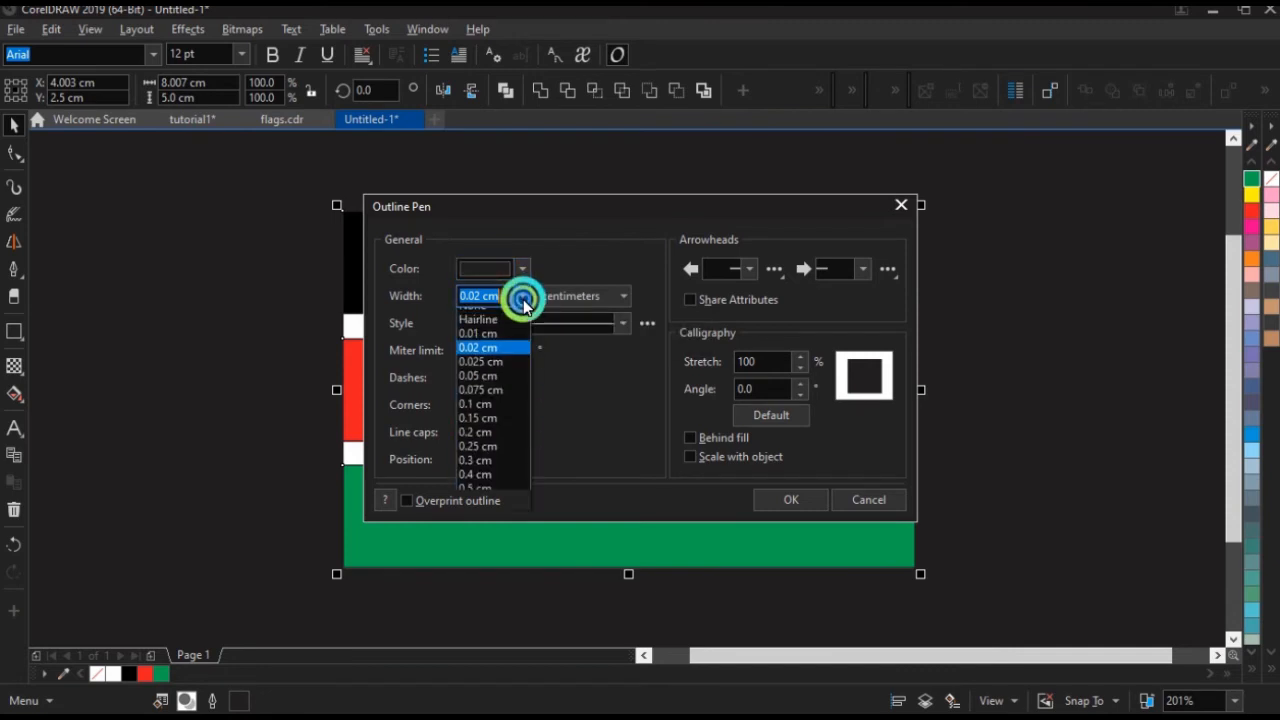
{"action": "left_click", "coordinate": [503, 317]}
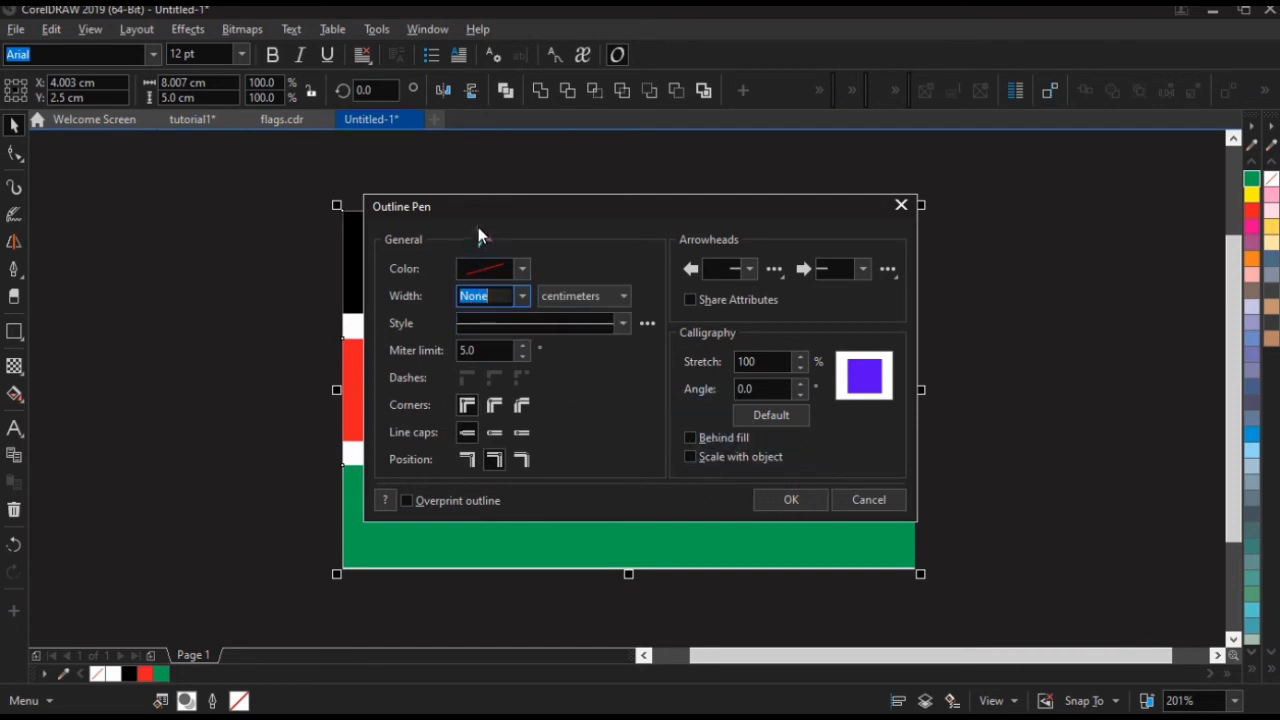
{"action": "left_click_drag", "start_coordinate": [491, 211], "coordinate": [655, 234]}
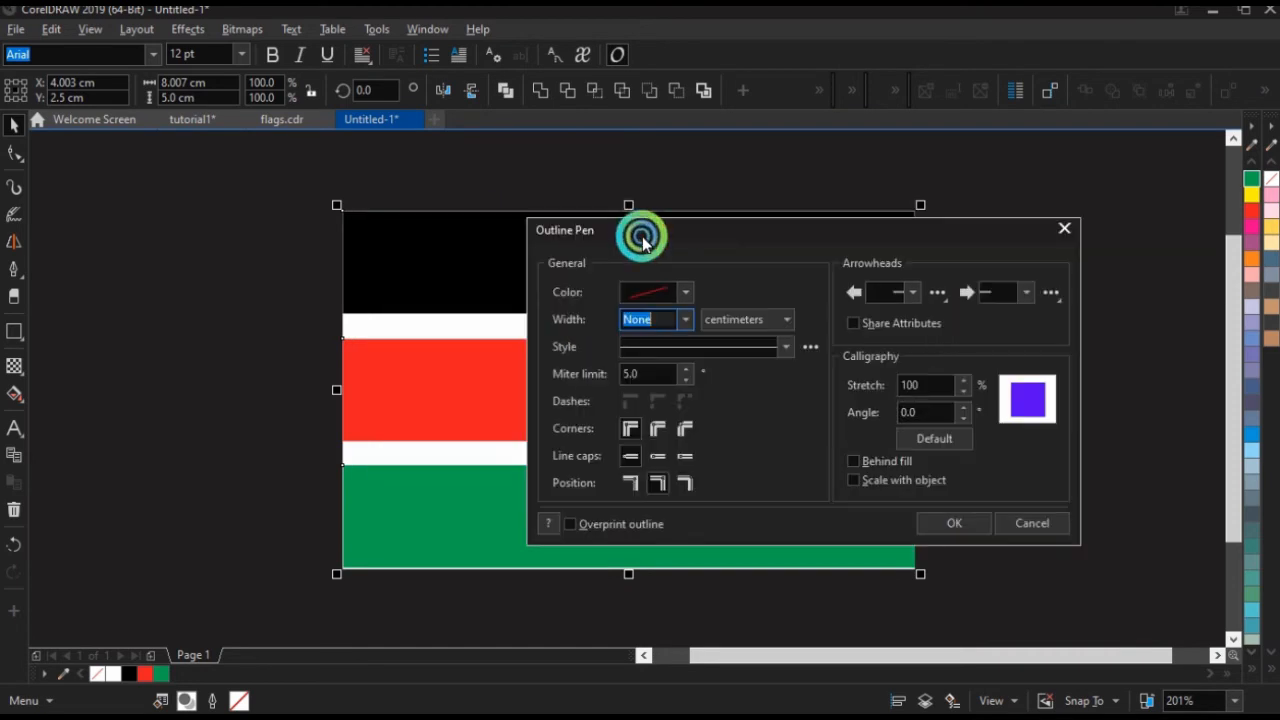
Try a 0.15 cm outline width on the flag's rectangles, set it back to None and apply the outline settings.
{"action": "left_click", "coordinate": [686, 322]}
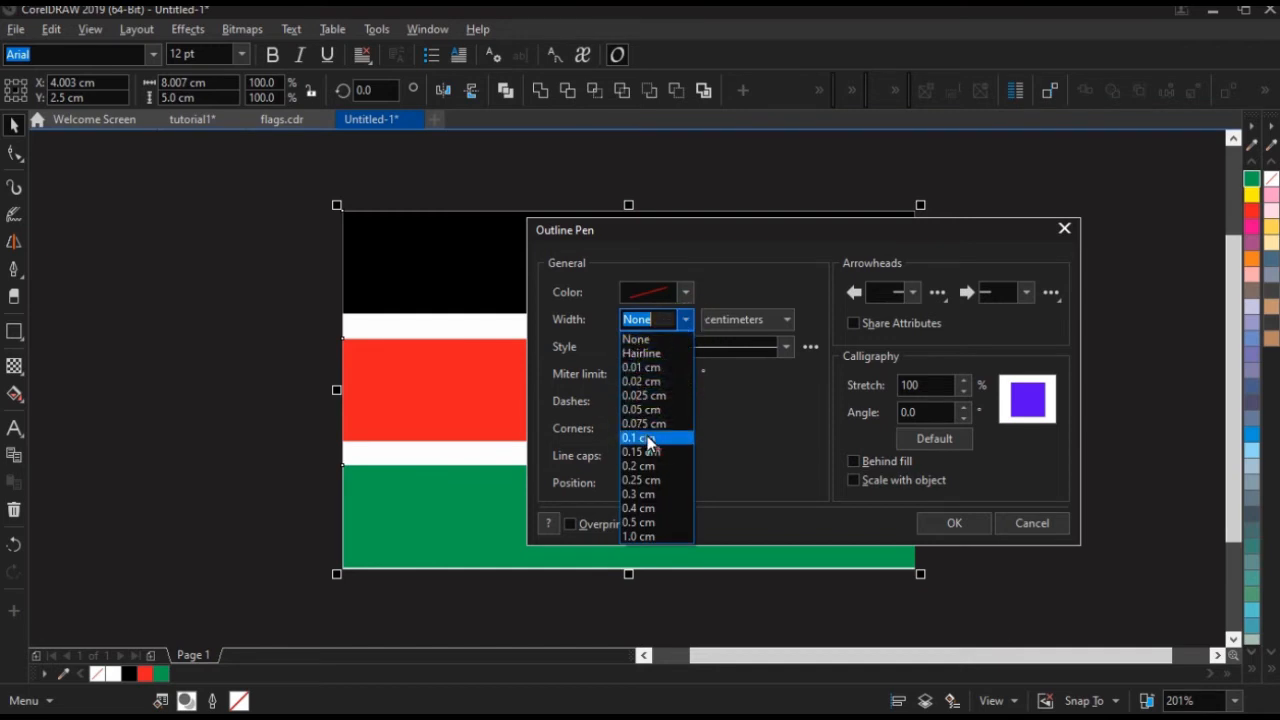
{"action": "left_click", "coordinate": [647, 453]}
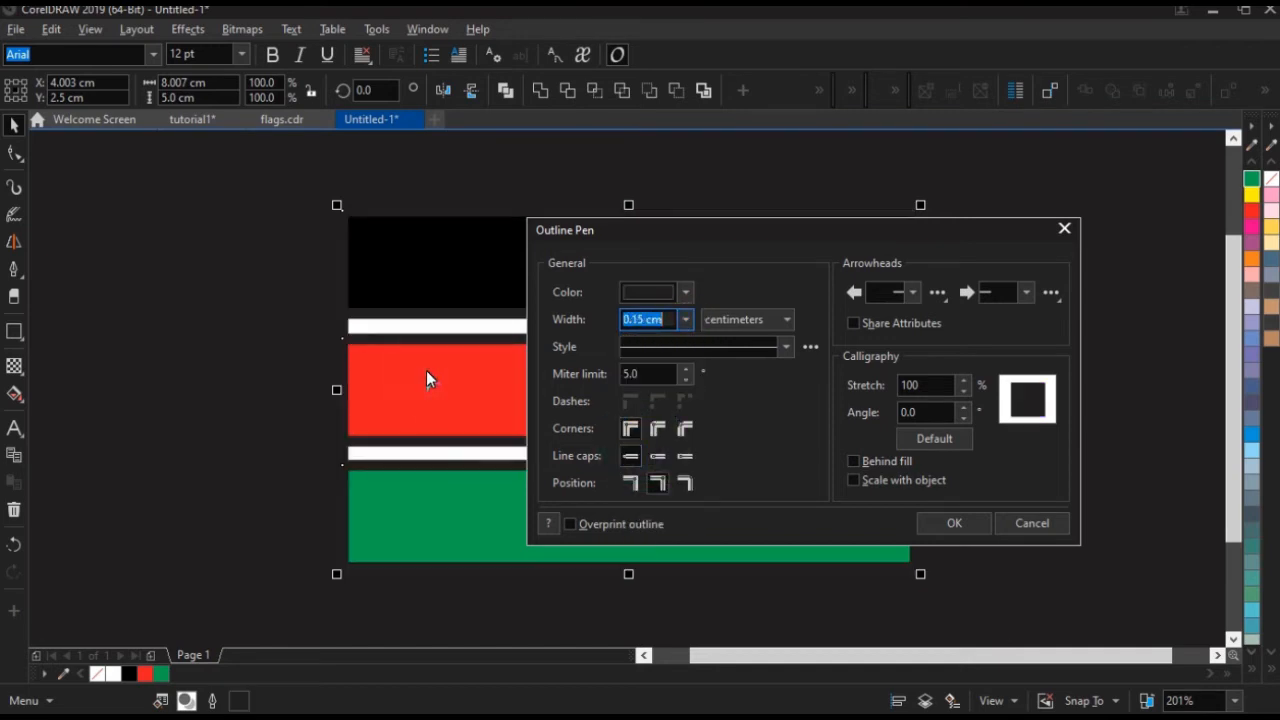
{"action": "left_click", "coordinate": [686, 320]}
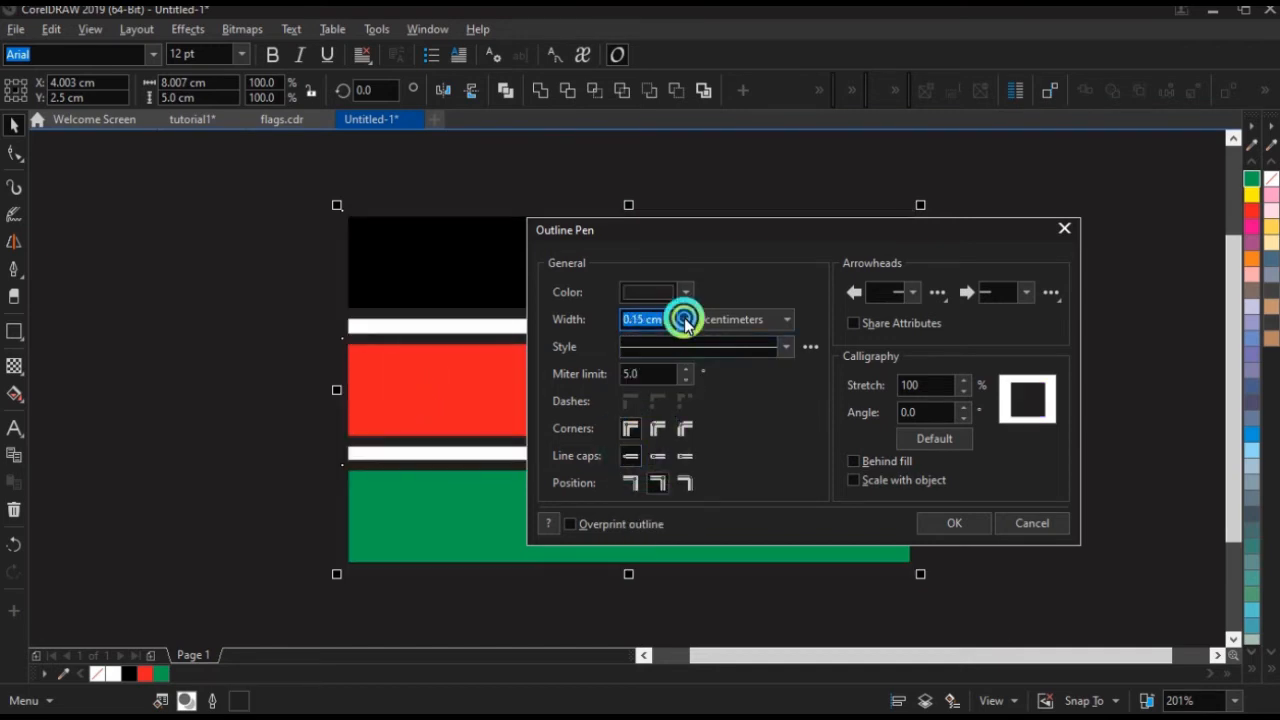
{"action": "left_click", "coordinate": [645, 339]}
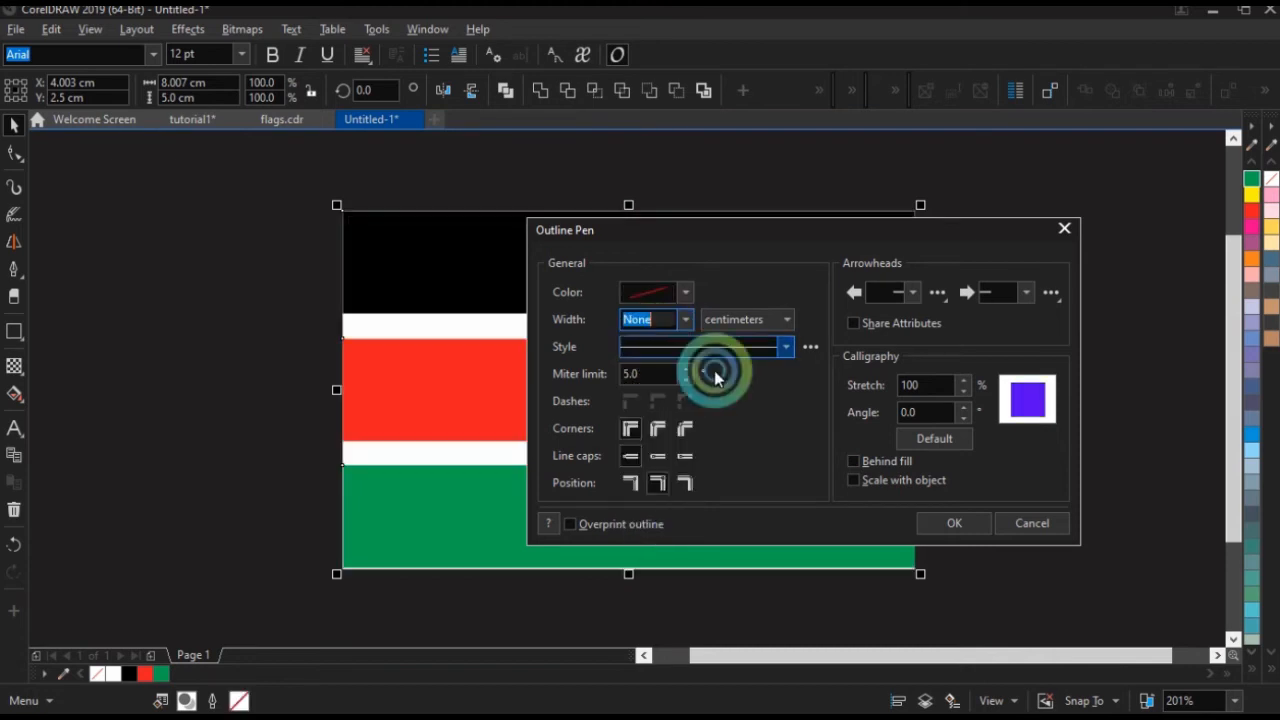
{"action": "left_click", "coordinate": [942, 523]}
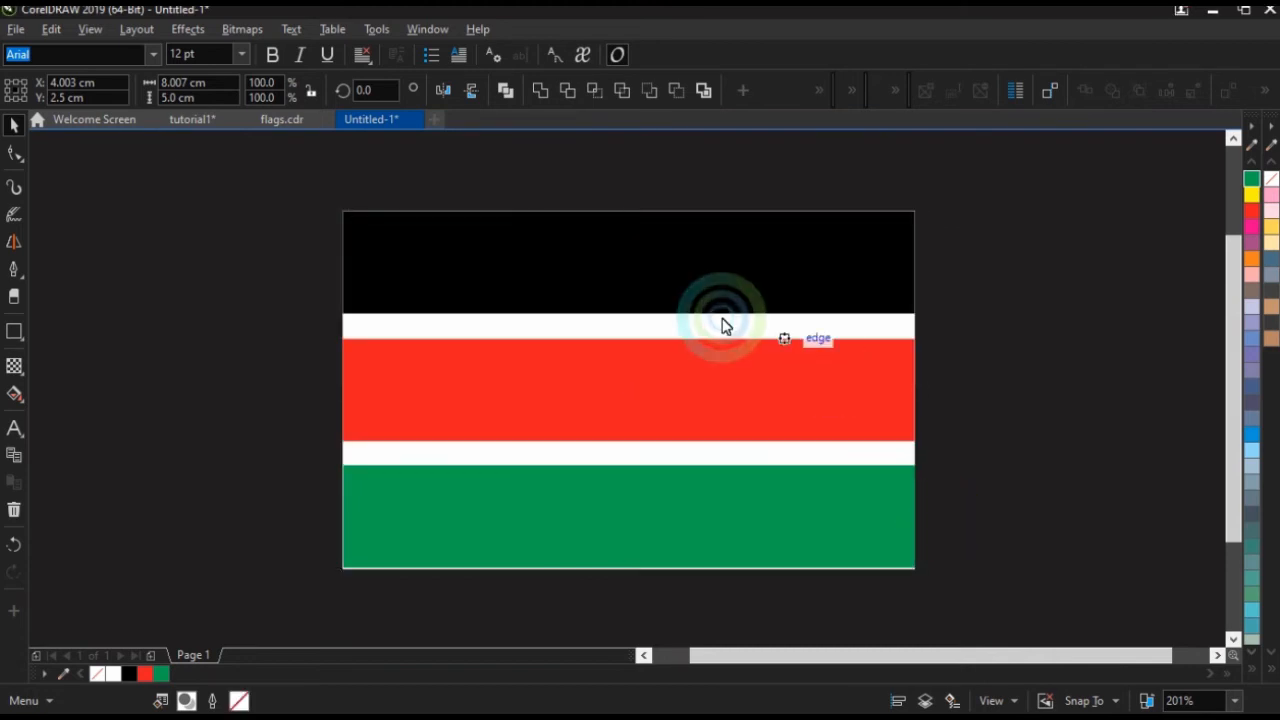
Compare the stripes with the flag in flags.cdr and draw an upright ellipse about 1.73 × 3.73 cm over the middle of the new flag.
{"action": "left_click", "coordinate": [284, 119]}
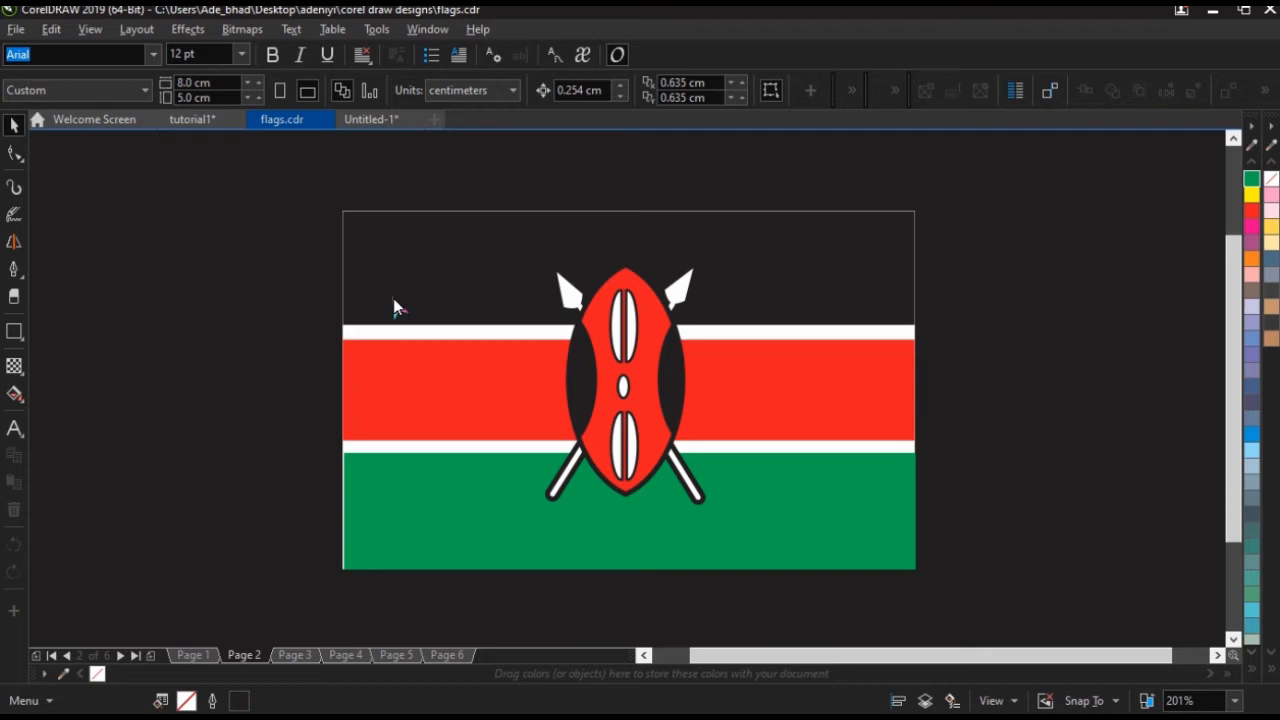
{"action": "left_click", "coordinate": [360, 119]}
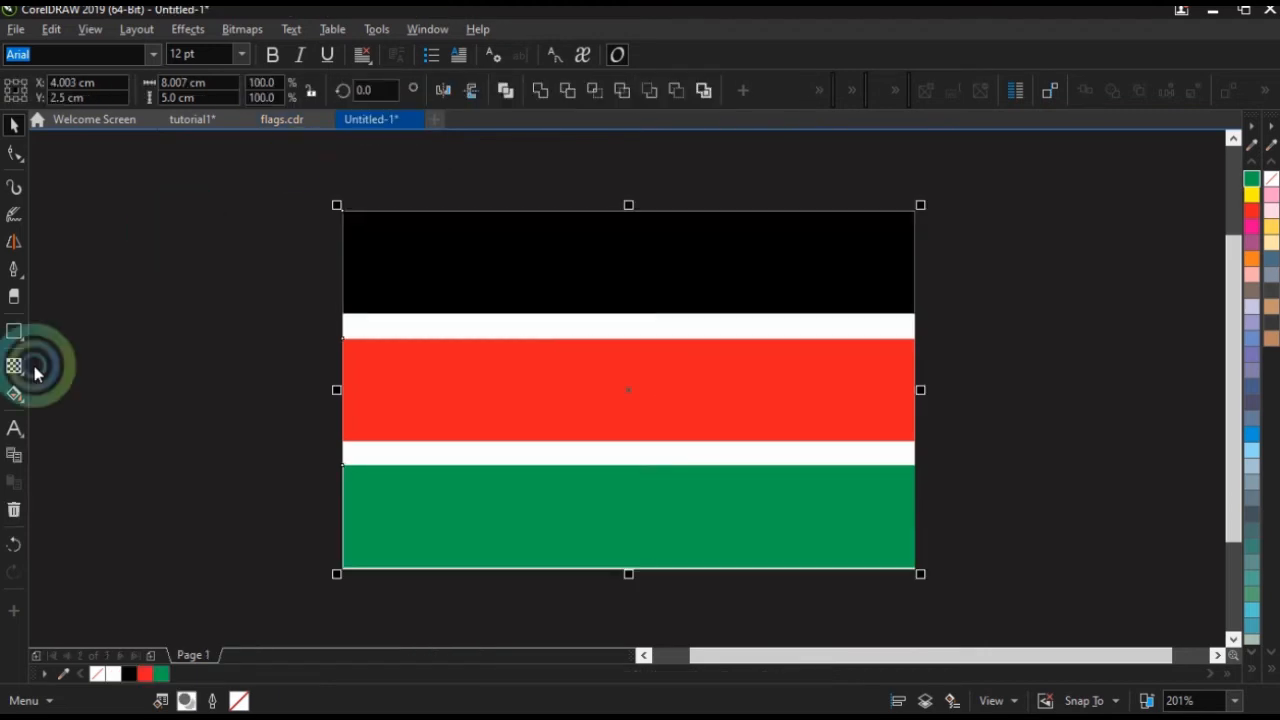
{"action": "left_click", "coordinate": [23, 337]}
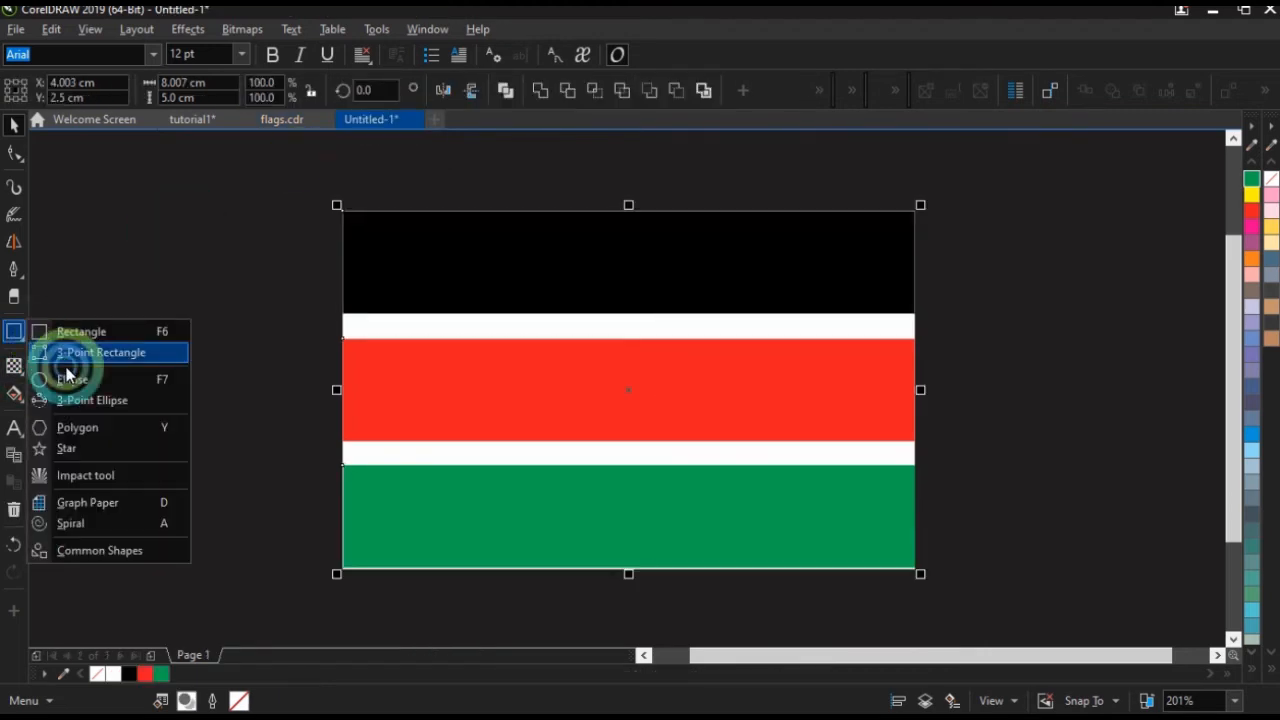
{"action": "left_click", "coordinate": [70, 385]}
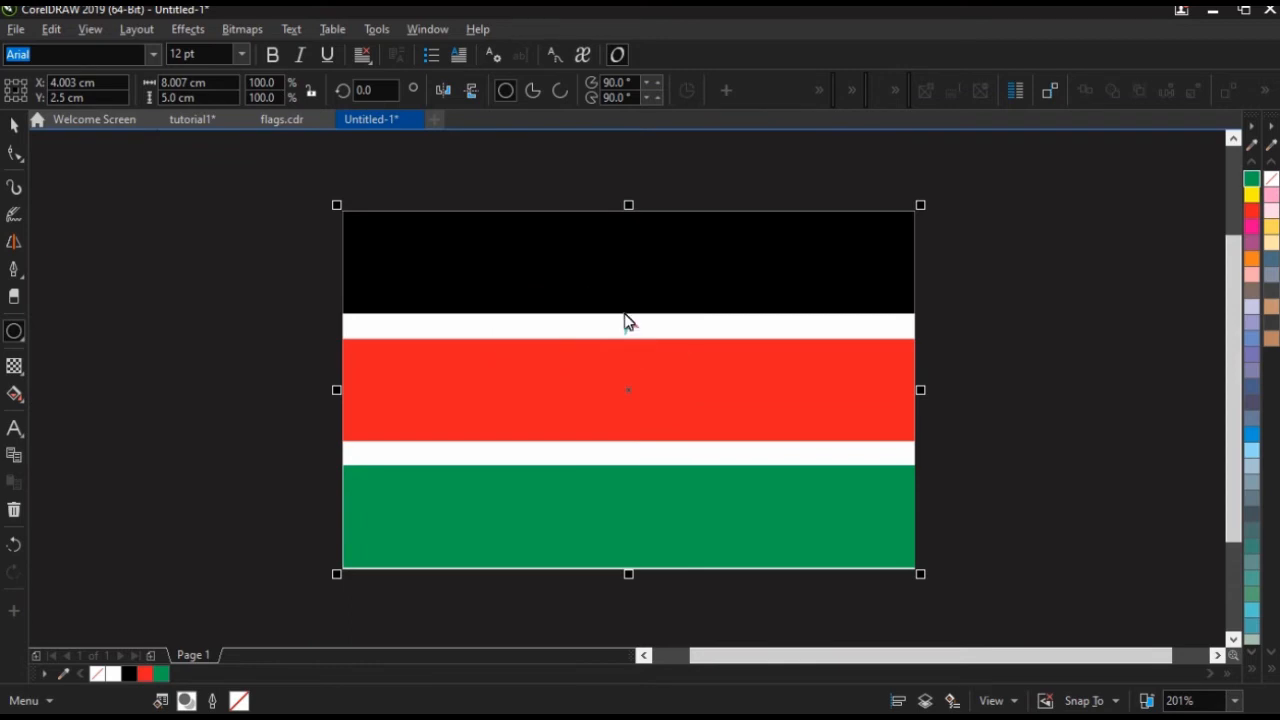
{"action": "mouse_move", "coordinate": [613, 281]}
{"action": "left_mouse_down"}
{"action": "mouse_move", "coordinate": [703, 514]}
{"action": "mouse_move", "coordinate": [735, 545]}
{"action": "left_mouse_up"}
Move the ellipse so that its centre lies on the flag's left edge at X 0 cm, about Y 2.8 cm.
{"action": "left_click_drag", "start_coordinate": [674, 414], "coordinate": [609, 409]}
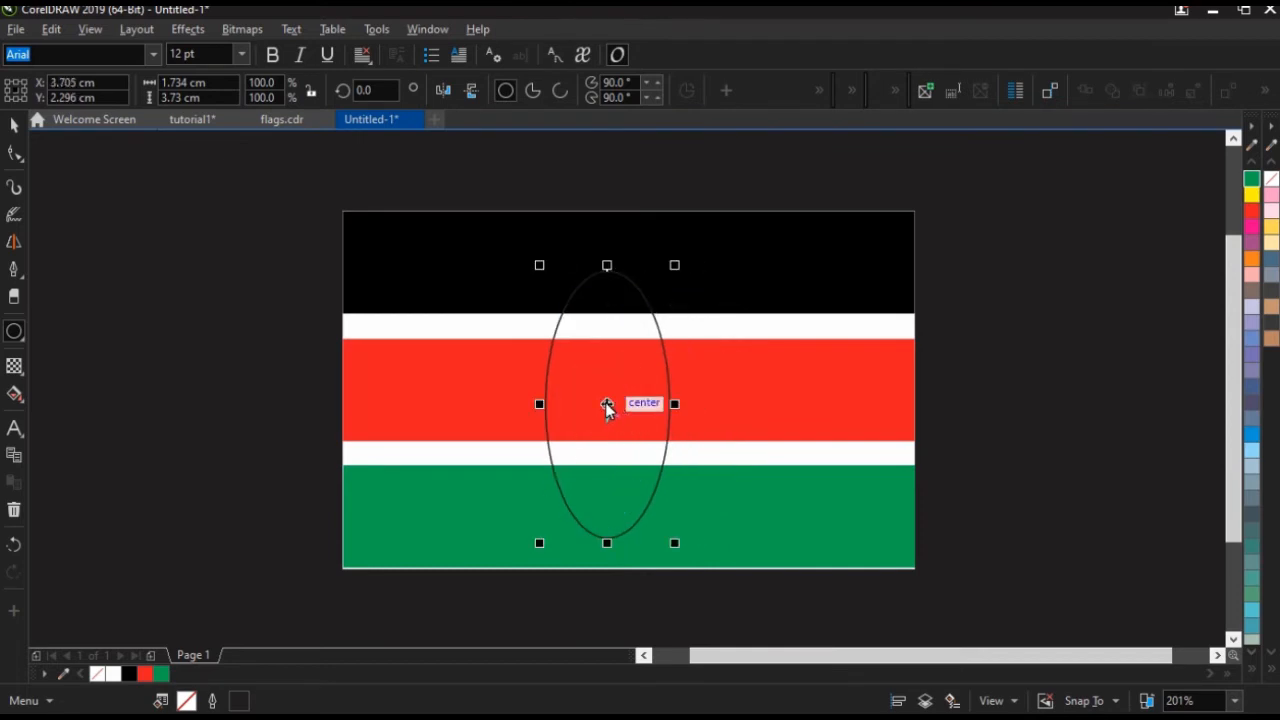
{"action": "left_click_drag", "start_coordinate": [607, 407], "coordinate": [343, 367]}
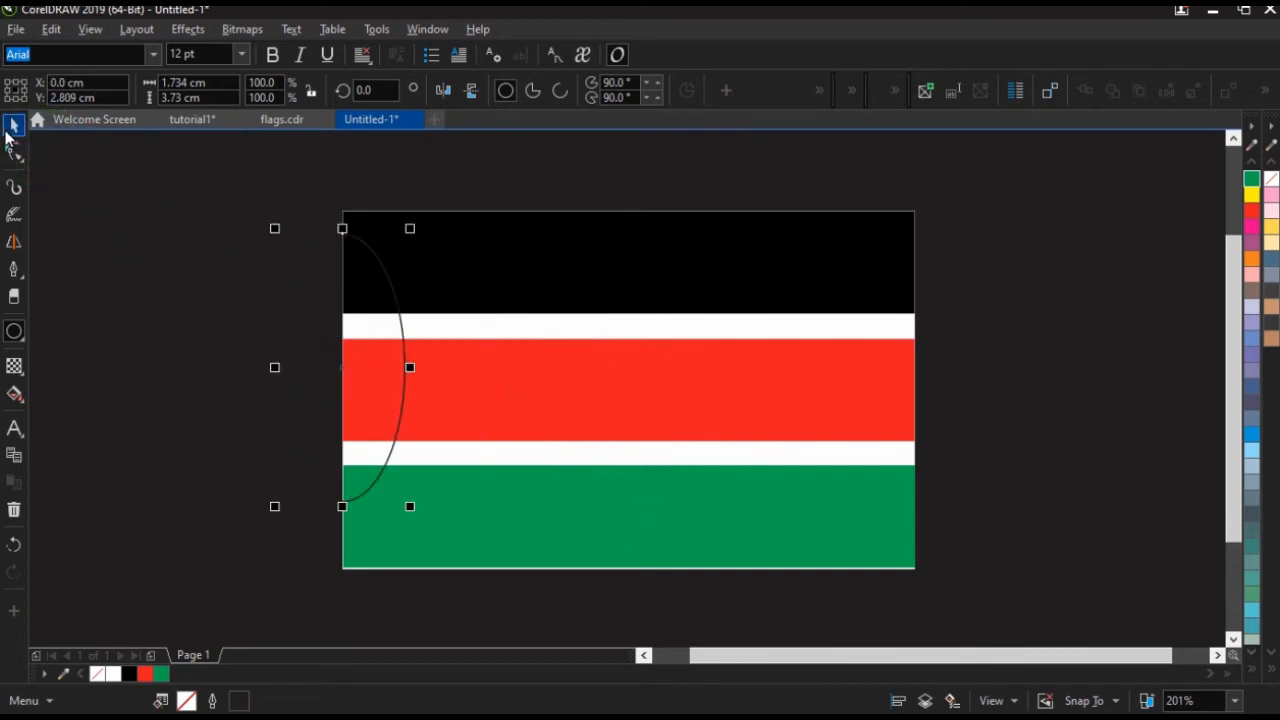
{"action": "left_click", "coordinate": [12, 128]}
{"action": "left_click", "coordinate": [340, 402]}
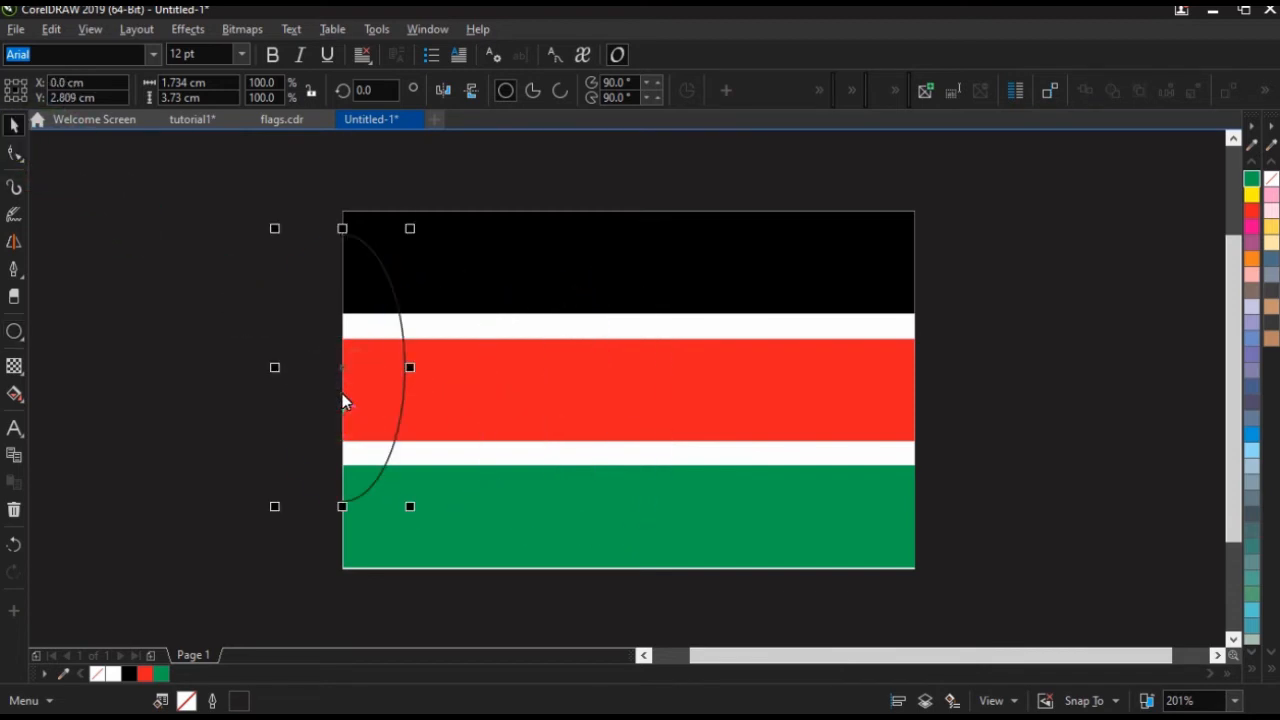
Delete the ellipse on the flag's left edge and draw a circle about 3.15 cm in diameter over the middle stripes.
{"action": "key", "text": "Delete"}
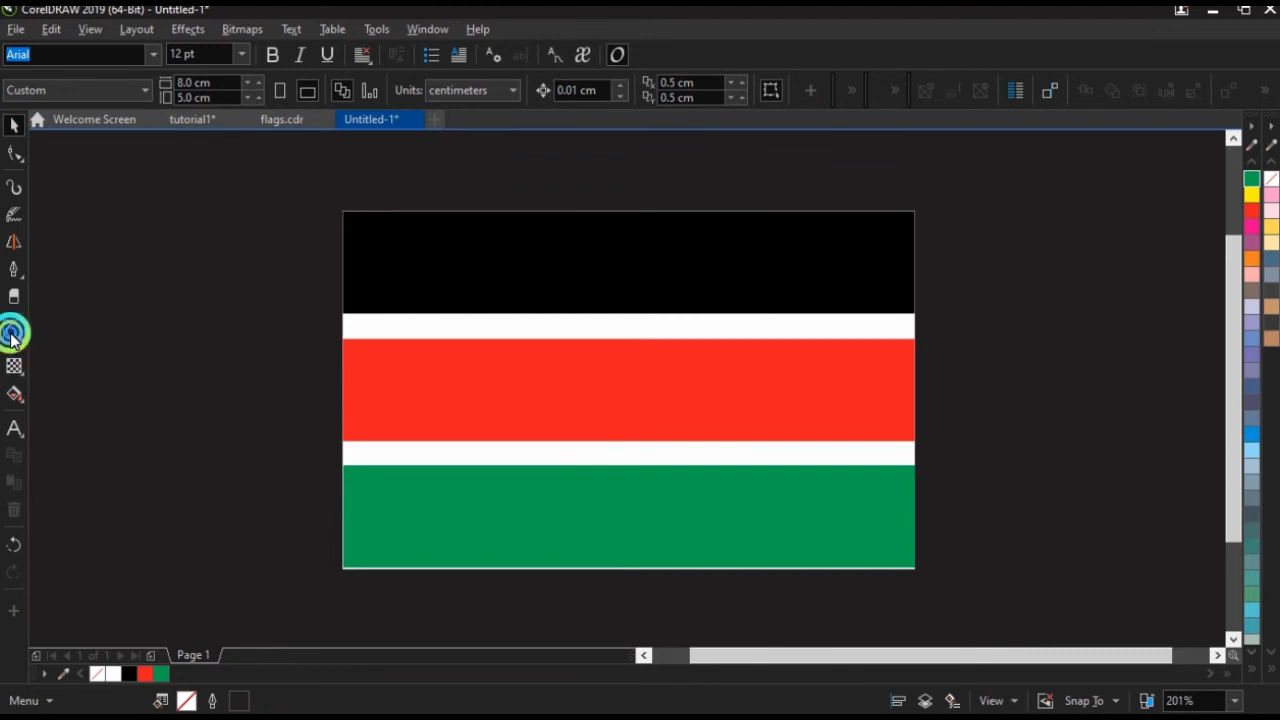
{"action": "left_click", "coordinate": [14, 331]}
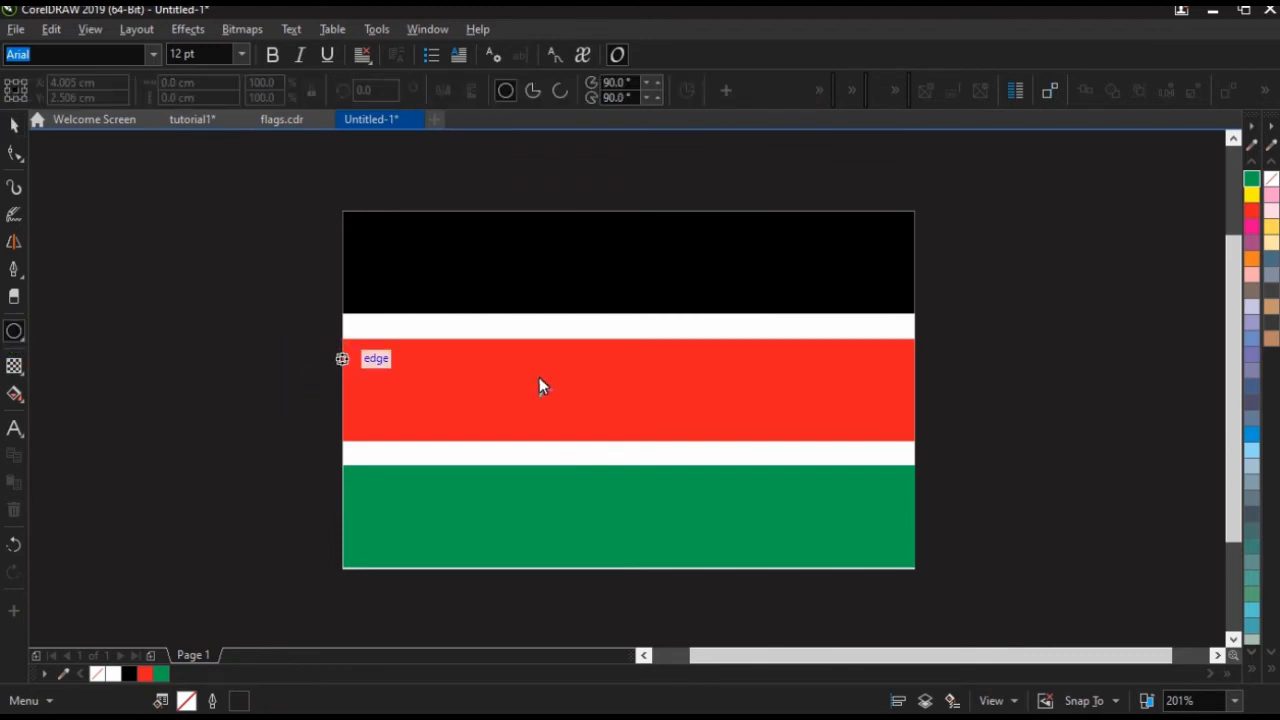
{"action": "left_click_drag", "start_coordinate": [460, 275], "coordinate": [680, 403]}
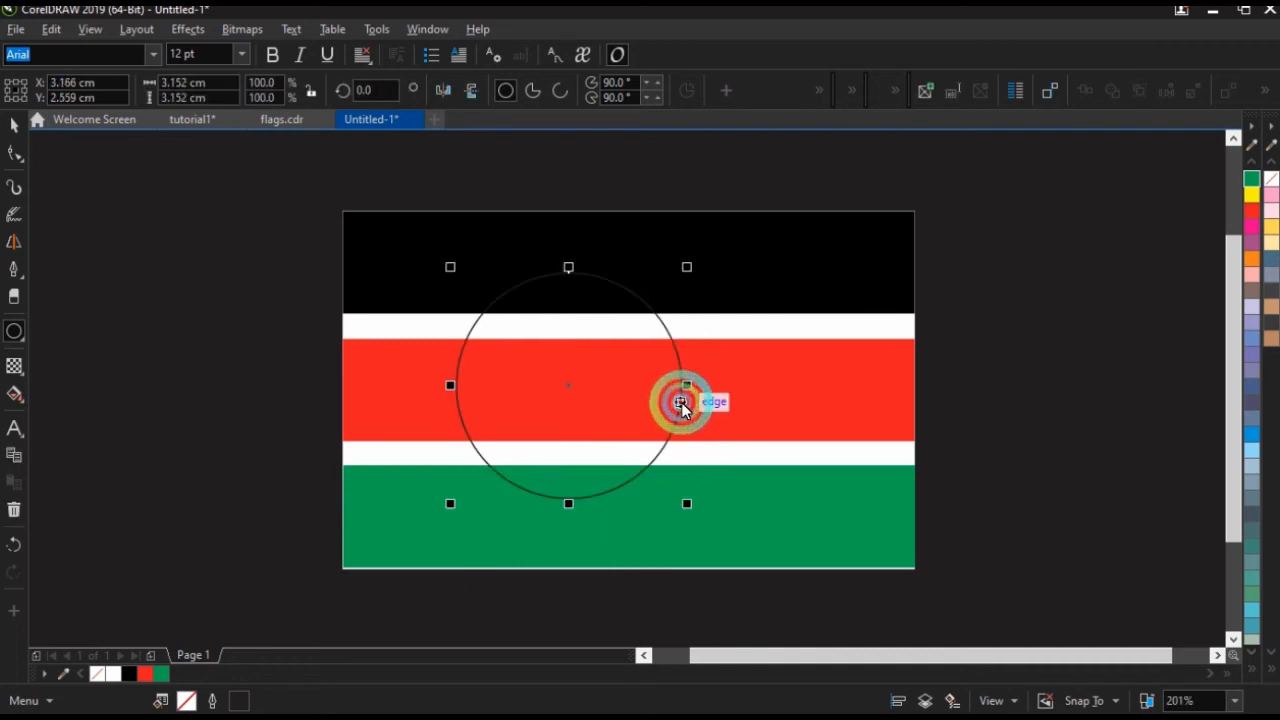
{"action": "left_click", "coordinate": [537, 385]}
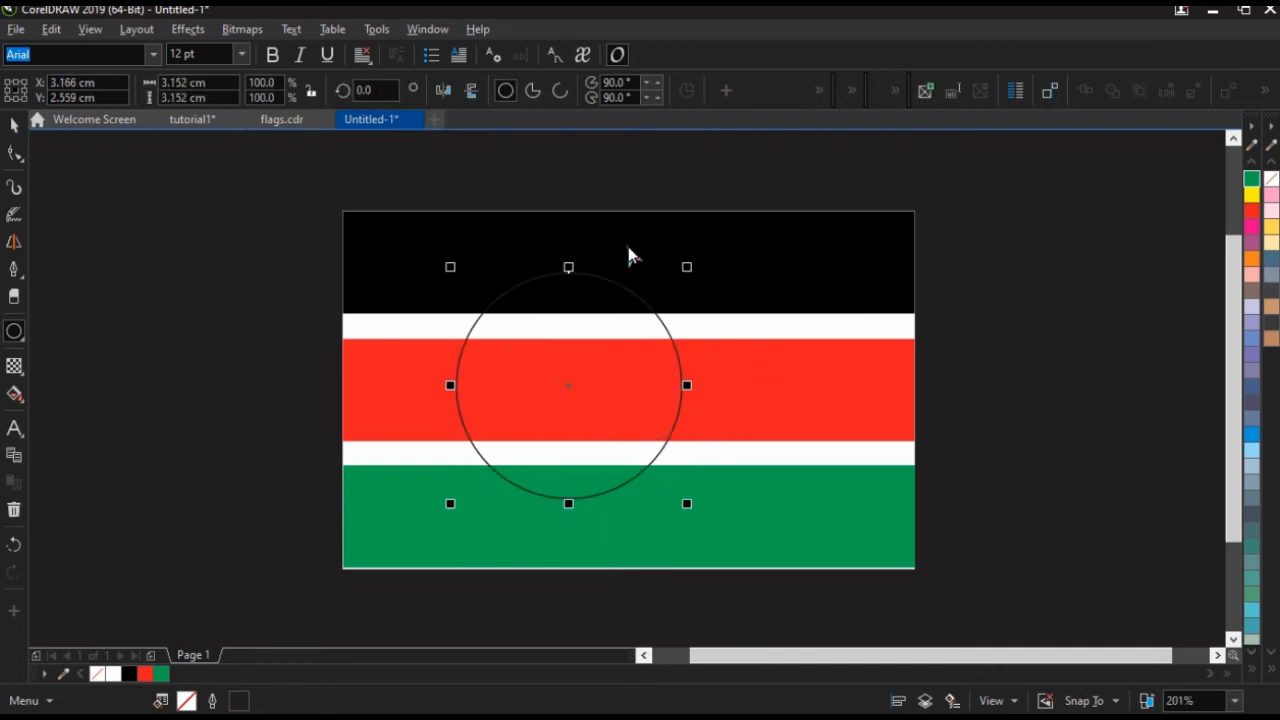
Duplicate the circle, move the copy to about X 4.33 cm, Y 2.57 cm so it overlaps the original, and select both circles.
{"action": "left_click", "coordinate": [14, 130]}
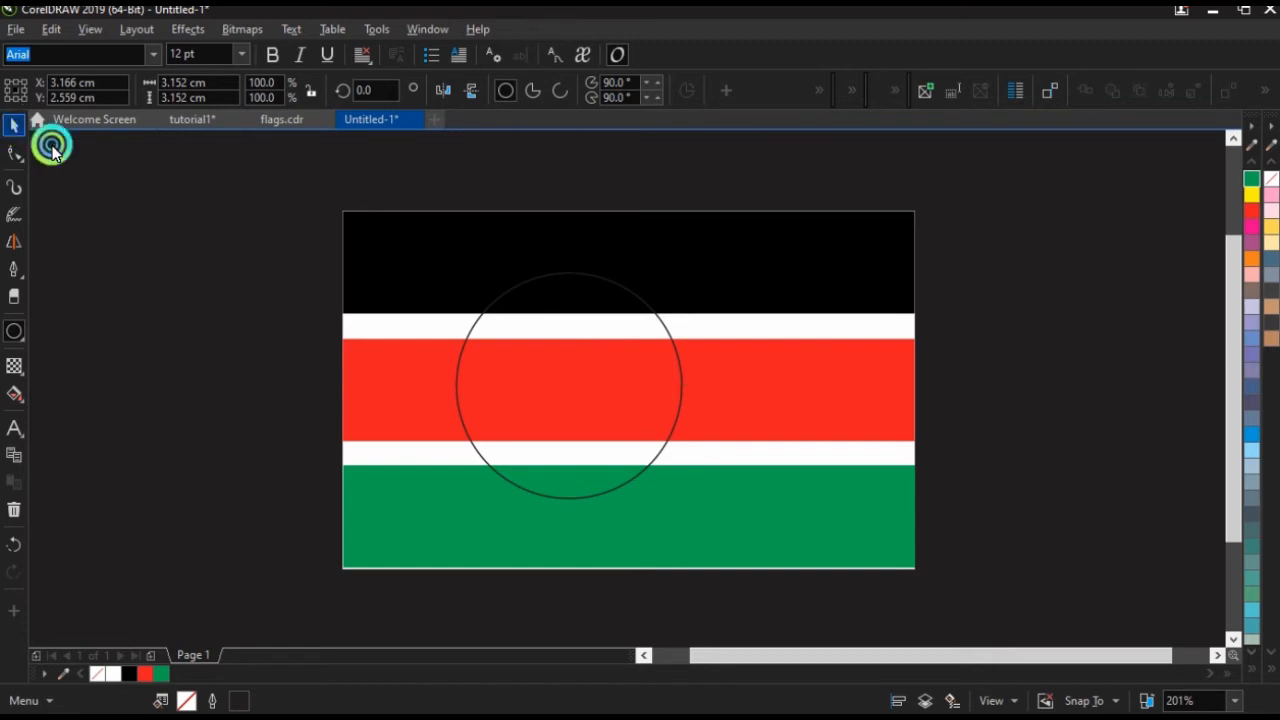
{"action": "key", "text": "ctrl+d"}
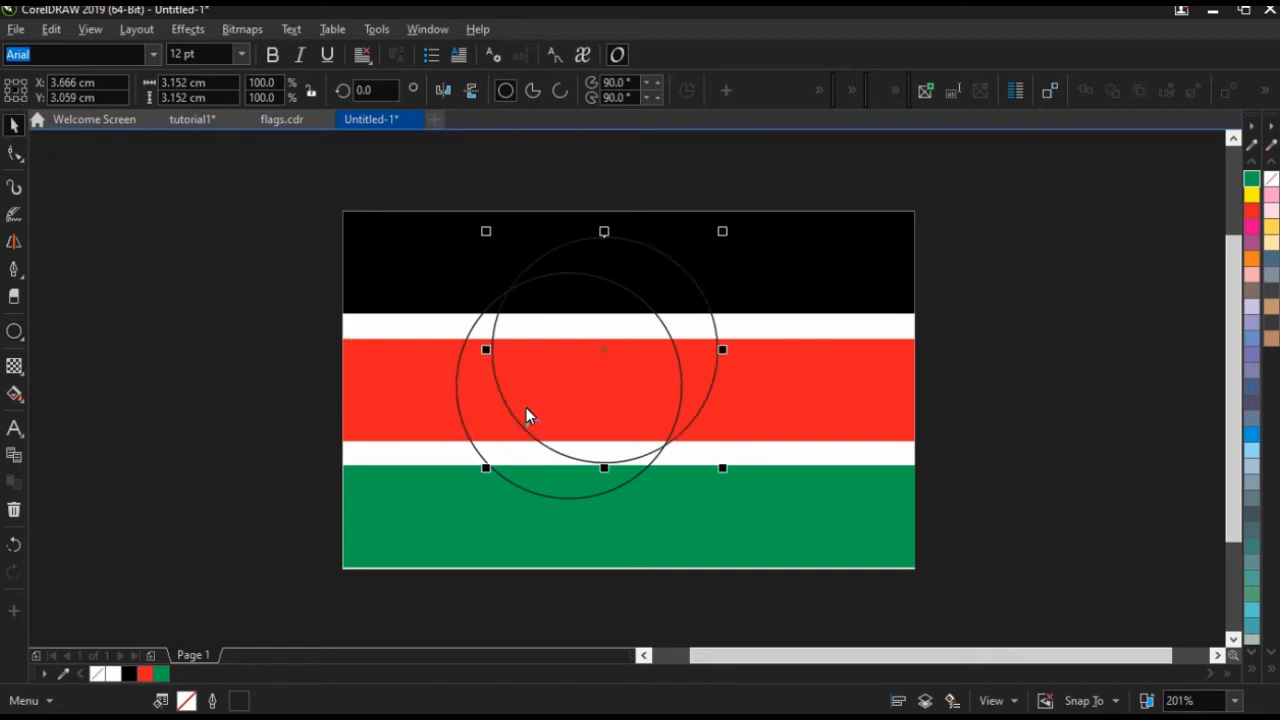
{"action": "left_click_drag", "start_coordinate": [607, 352], "coordinate": [654, 385]}
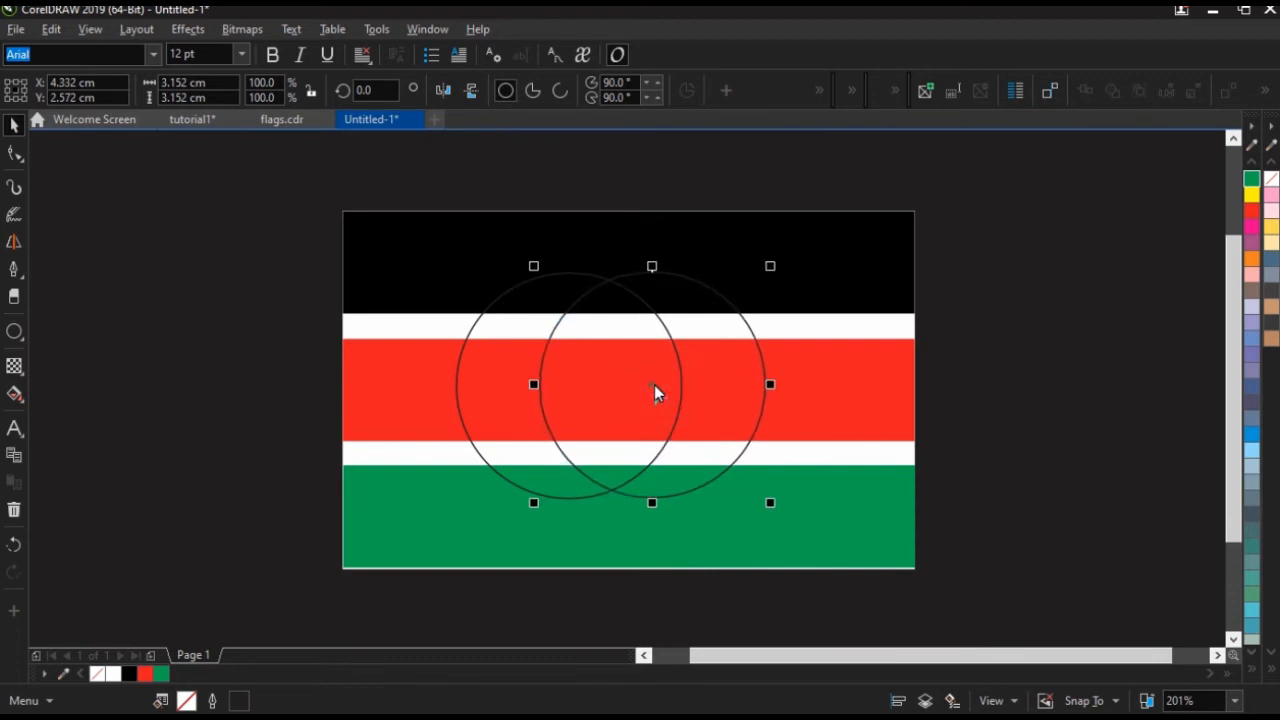
{"action": "left_click_drag", "start_coordinate": [428, 183], "coordinate": [846, 543]}
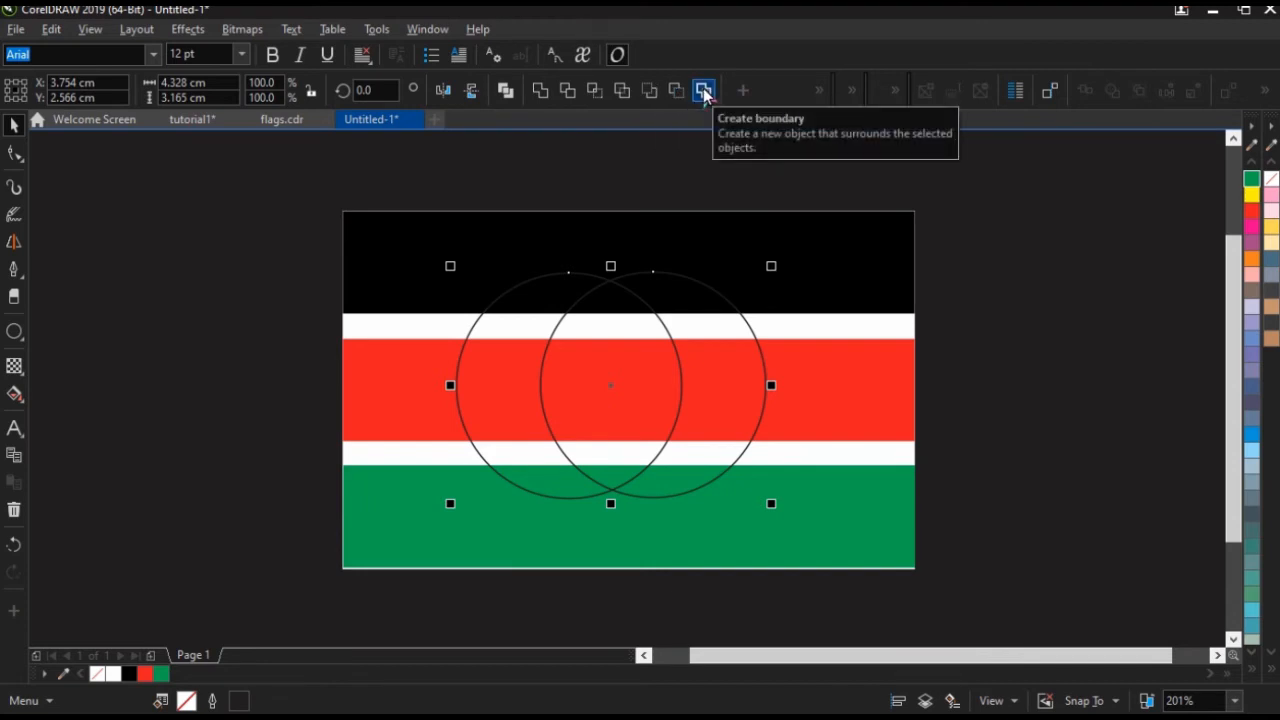
Intersect the two overlapping circles and delete the original circles, keeping only the lens shape, moved to the flag's right side.
{"action": "left_click", "coordinate": [594, 93]}
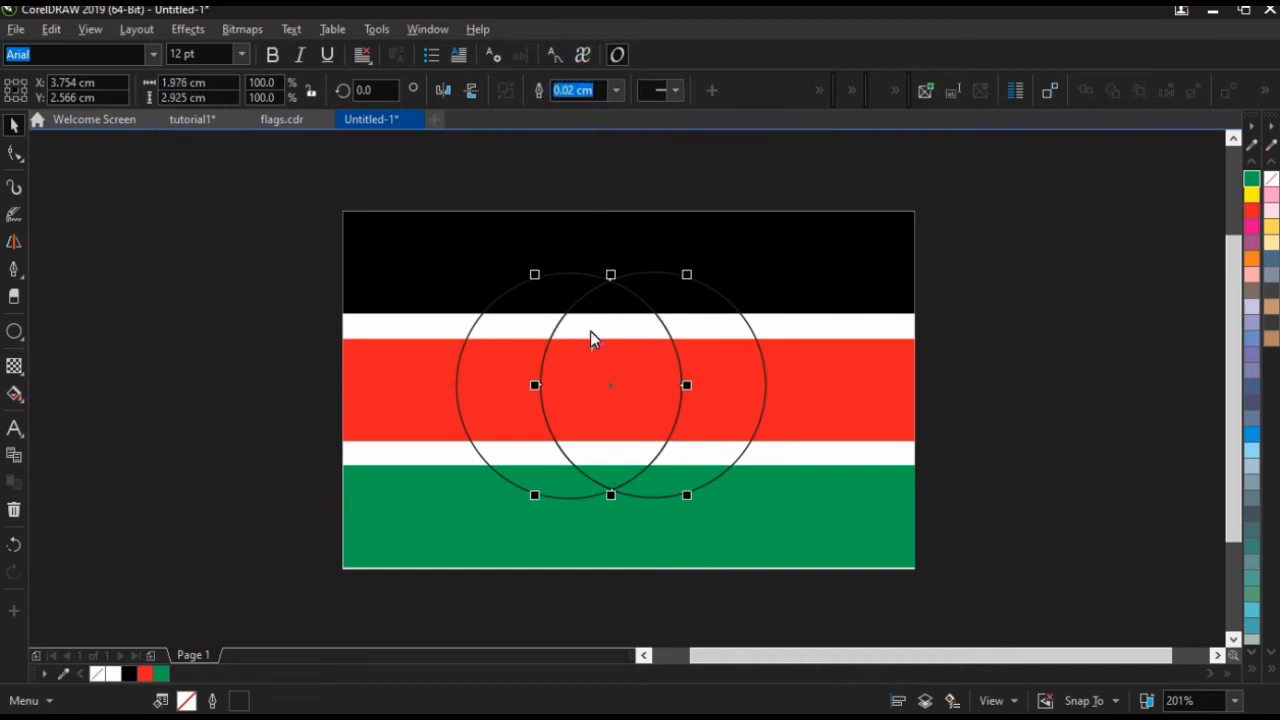
{"action": "left_click_drag", "start_coordinate": [610, 385], "coordinate": [812, 416]}
{"action": "left_click_drag", "start_coordinate": [389, 196], "coordinate": [797, 545]}
{"action": "key", "text": "Delete"}
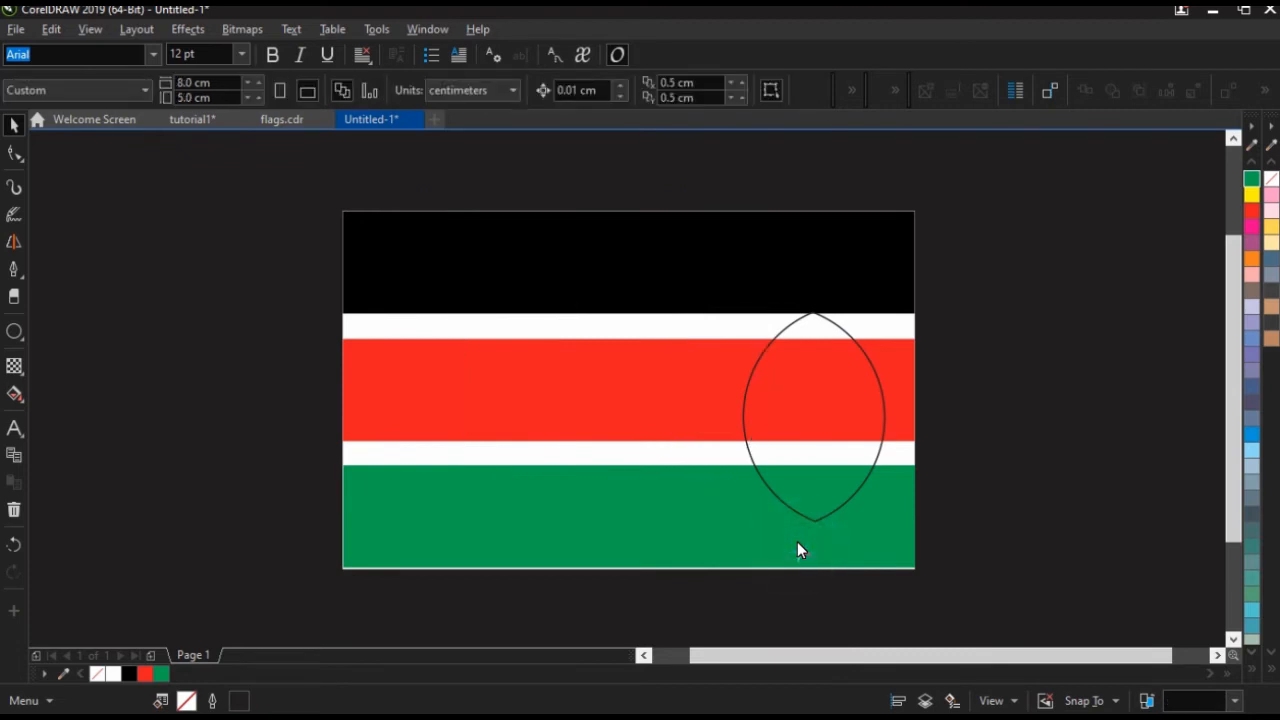
Centre the lens shape on the page.
{"action": "left_click", "coordinate": [806, 521]}
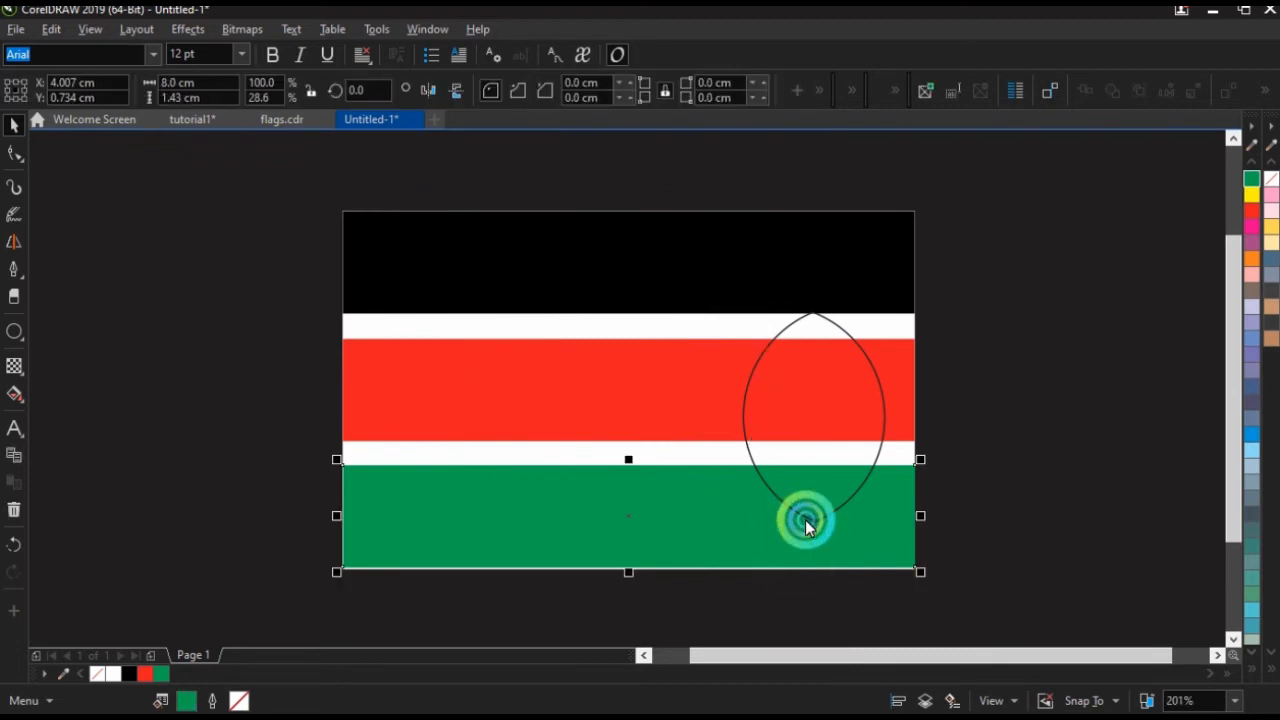
{"action": "left_click", "coordinate": [751, 457]}
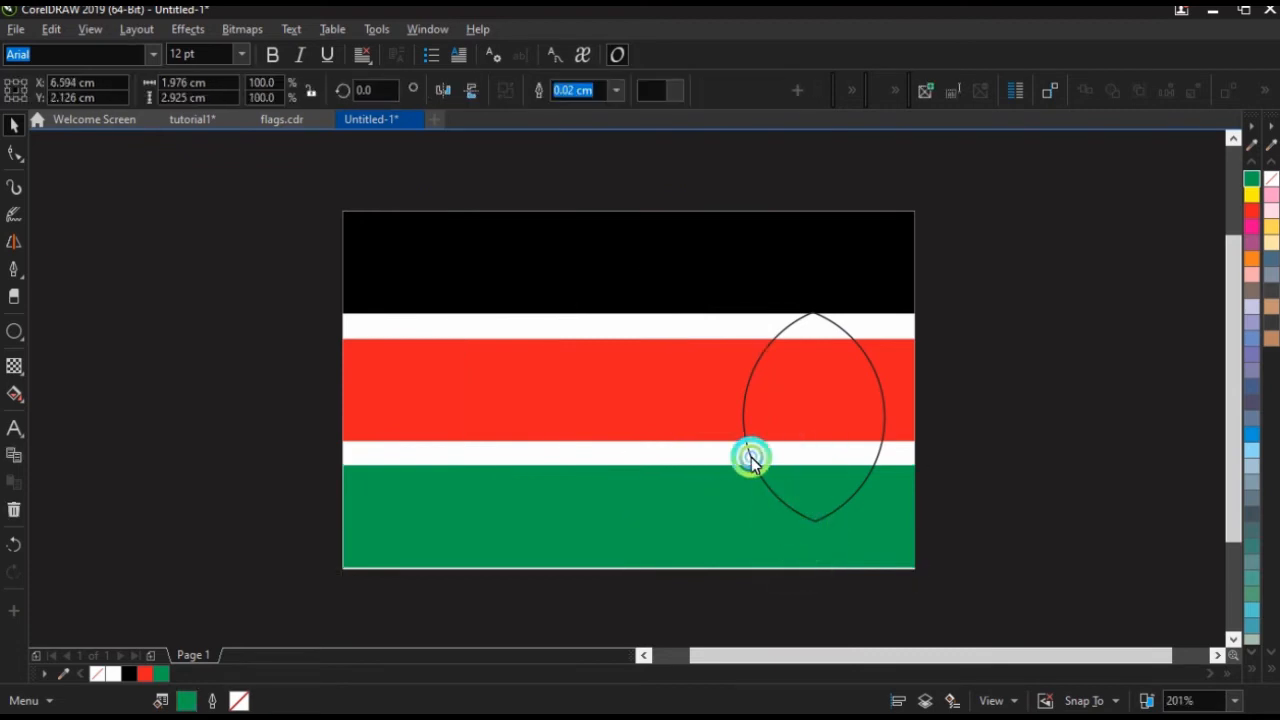
{"action": "key", "text": "p"}
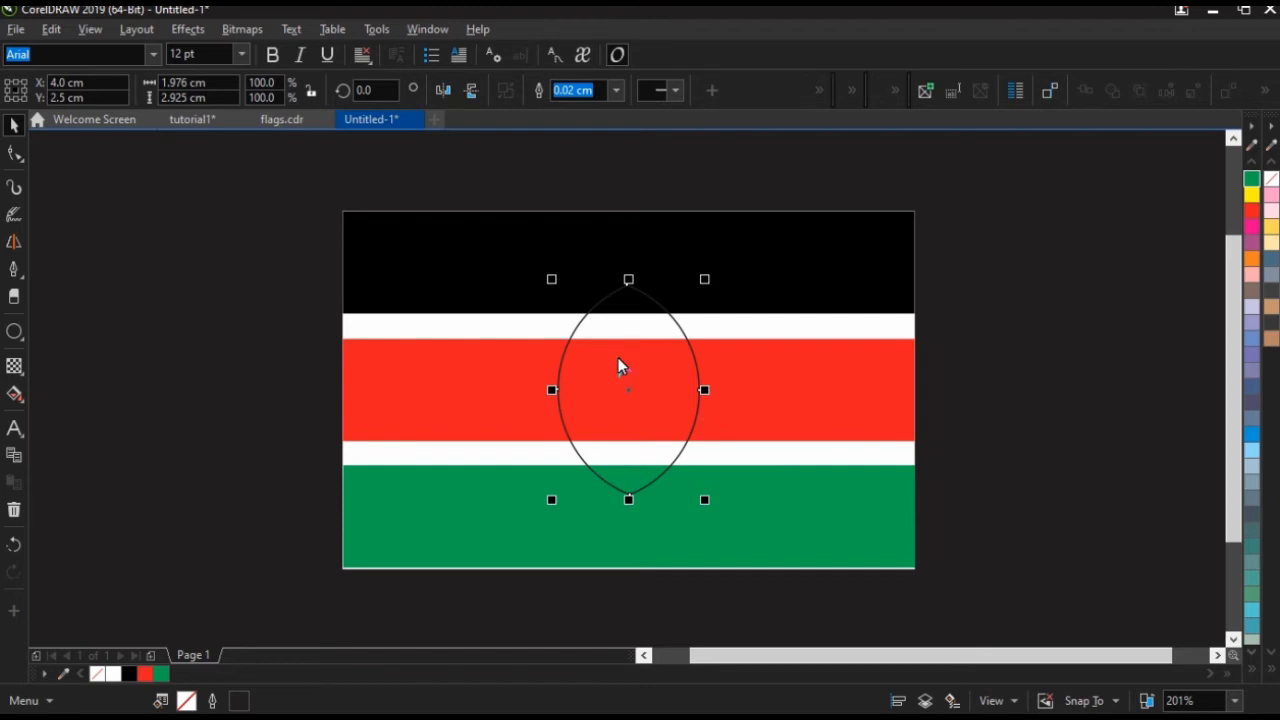
Copy the shield and spears from page 2 of flags.cdr into Untitled-1 and place them beside the flag as reference.
{"action": "left_click", "coordinate": [368, 122]}
{"action": "left_click", "coordinate": [310, 120]}
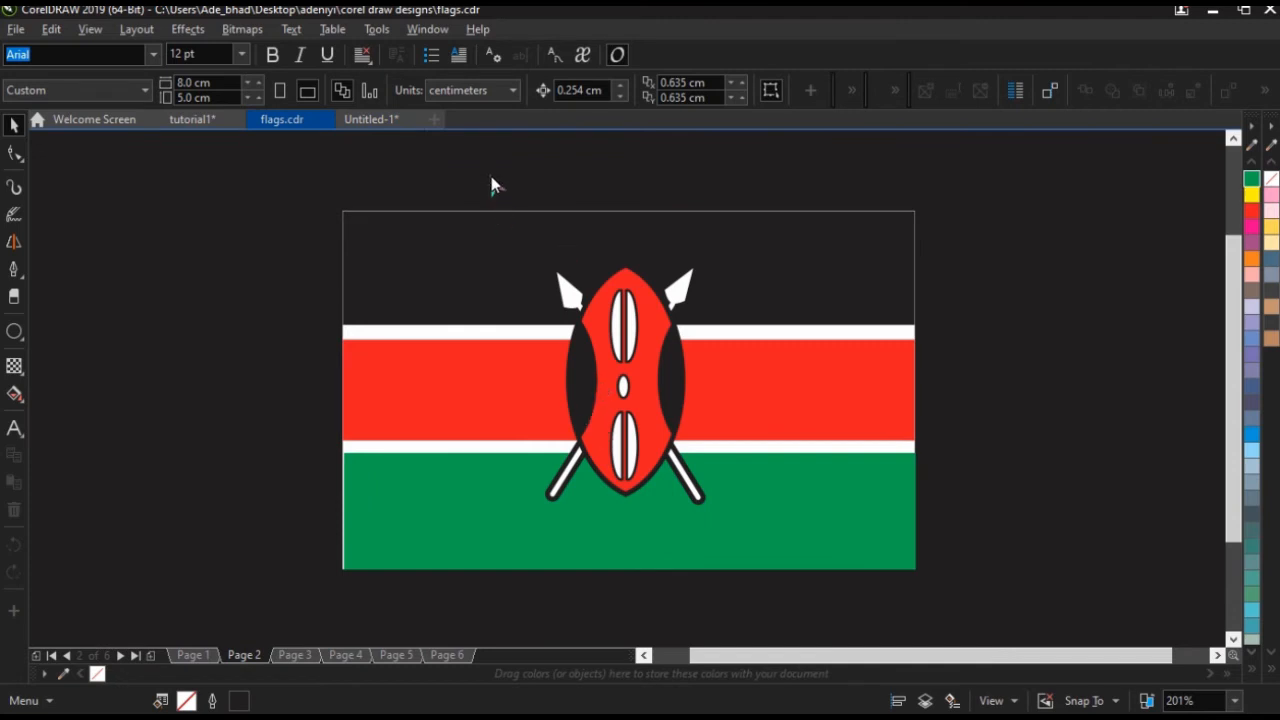
{"action": "left_click_drag", "start_coordinate": [491, 176], "coordinate": [757, 543]}
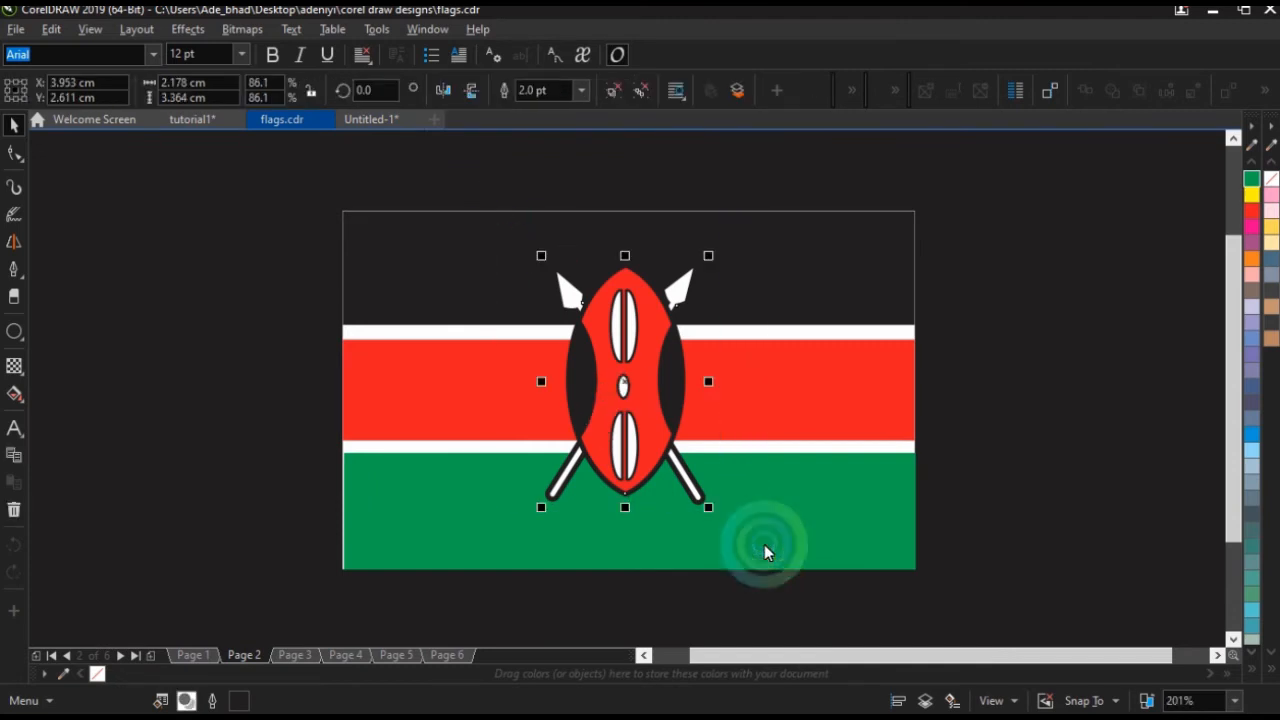
{"action": "left_click", "coordinate": [360, 122]}
{"action": "left_click", "coordinate": [207, 379]}
{"action": "key", "text": "ctrl+v"}
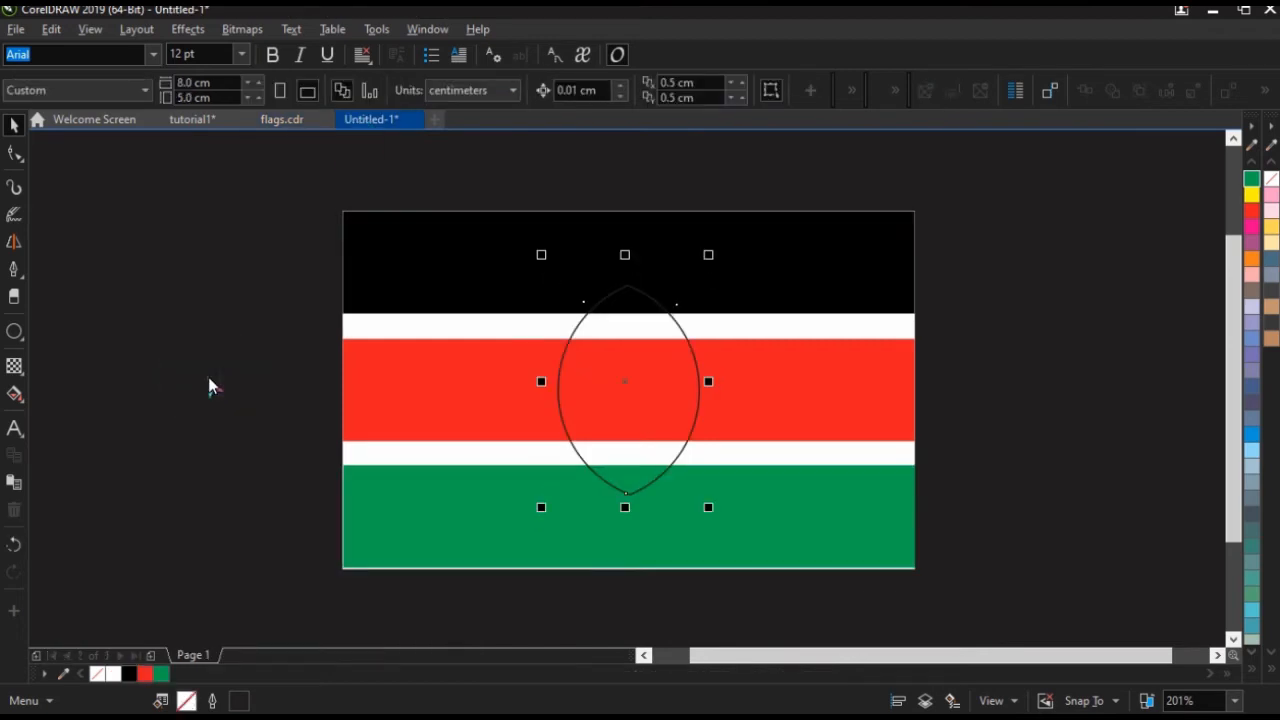
{"action": "left_click_drag", "start_coordinate": [655, 382], "coordinate": [200, 371]}
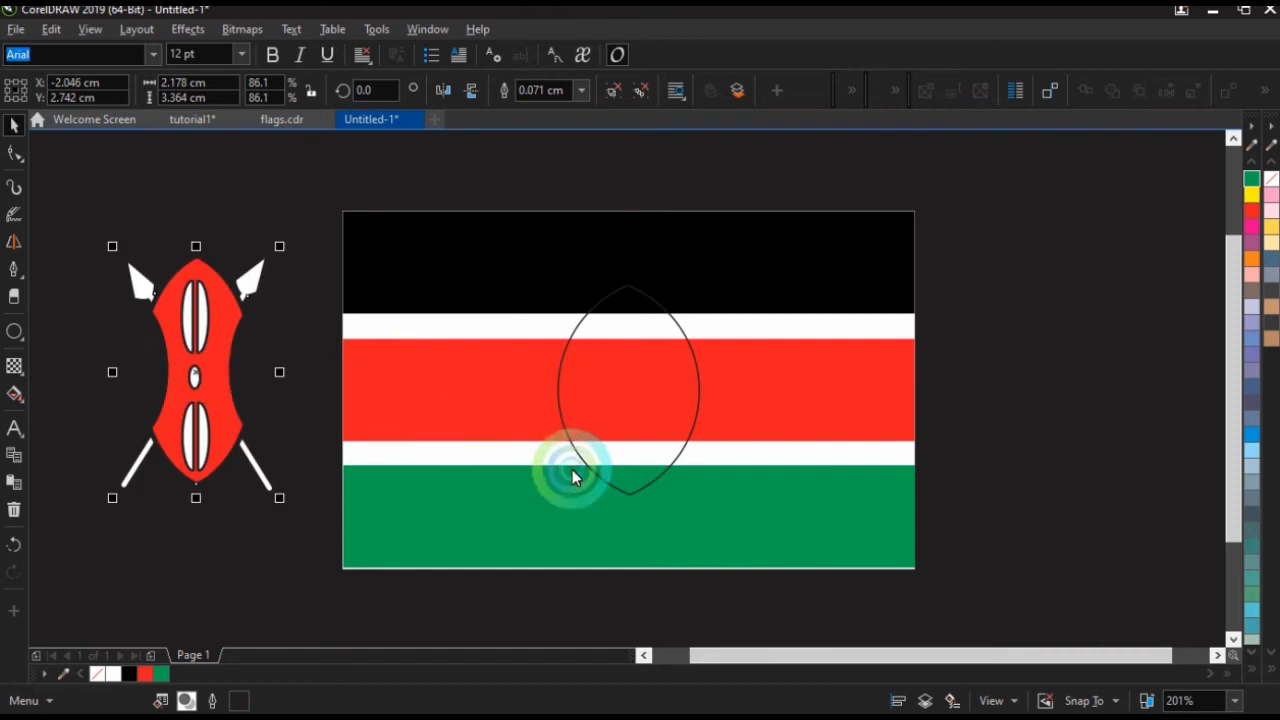
Stretch the lens shape vertically about its centre to about 1.98 by 3.25 cm.
{"action": "left_click", "coordinate": [598, 472]}
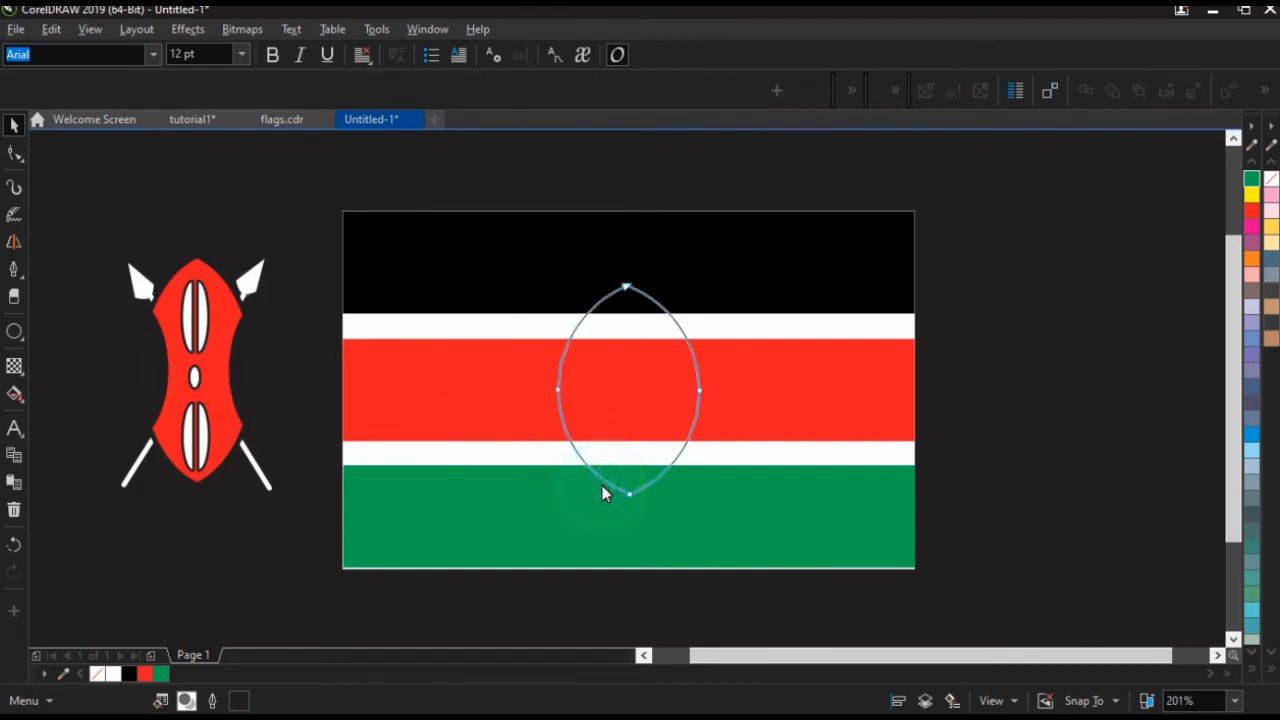
{"action": "key", "text": "F10"}
{"action": "left_click", "coordinate": [14, 122]}
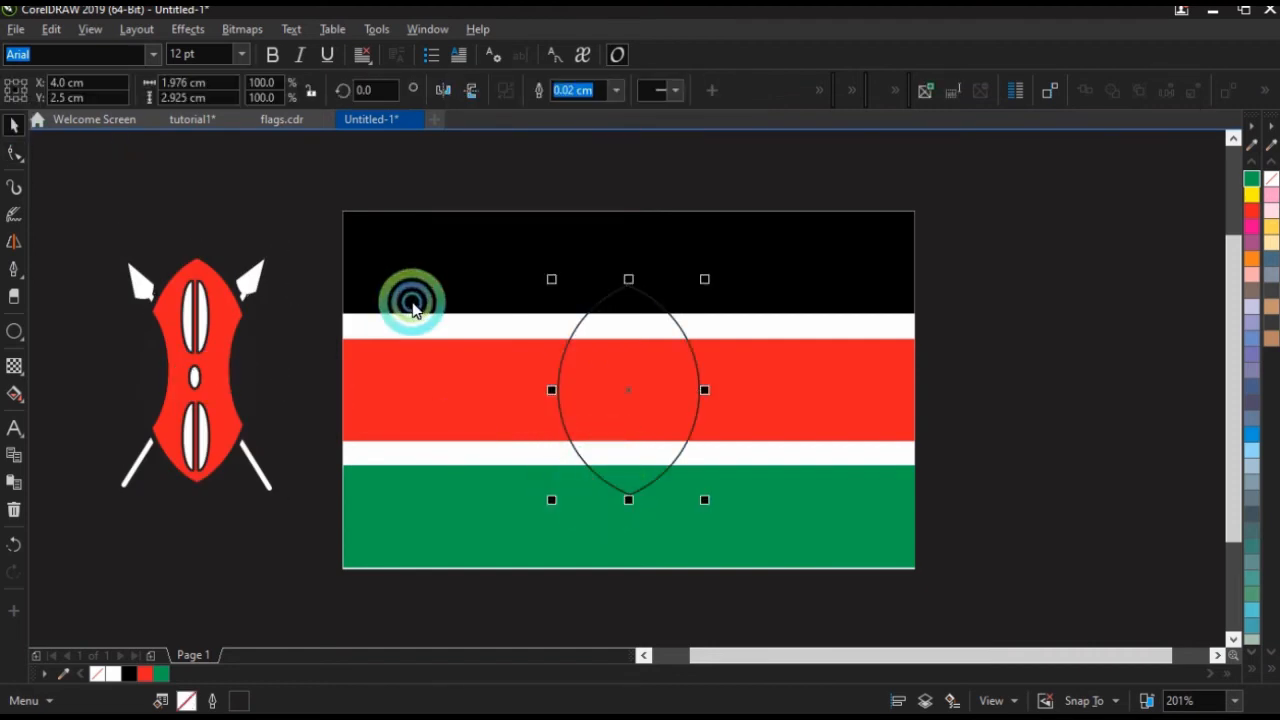
{"action": "left_click_drag", "start_coordinate": [709, 280], "coordinate": [708, 254]}
{"action": "left_click_drag", "start_coordinate": [629, 280], "coordinate": [628, 257]}
{"action": "left_click_drag", "start_coordinate": [635, 372], "coordinate": [632, 397]}
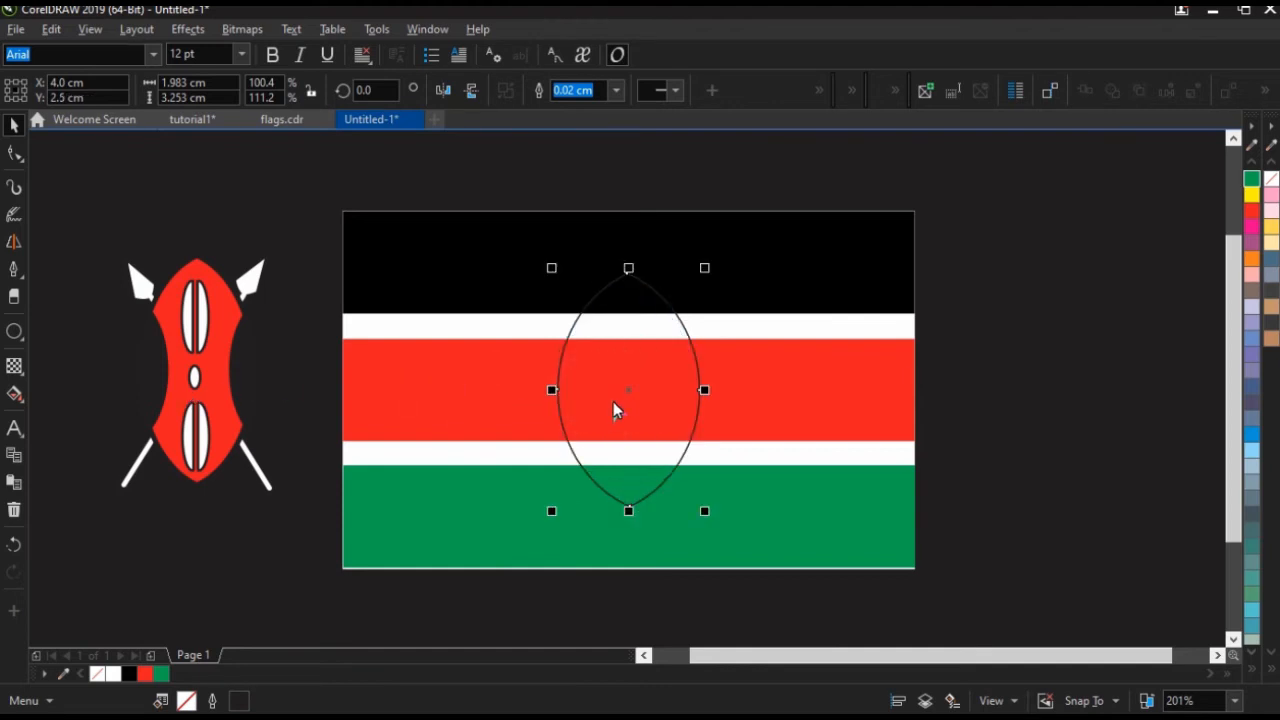
Duplicate the lens shape twice and place one copy overlapping each side of the centred lens.
{"action": "left_click_drag", "start_coordinate": [629, 392], "coordinate": [520, 400]}
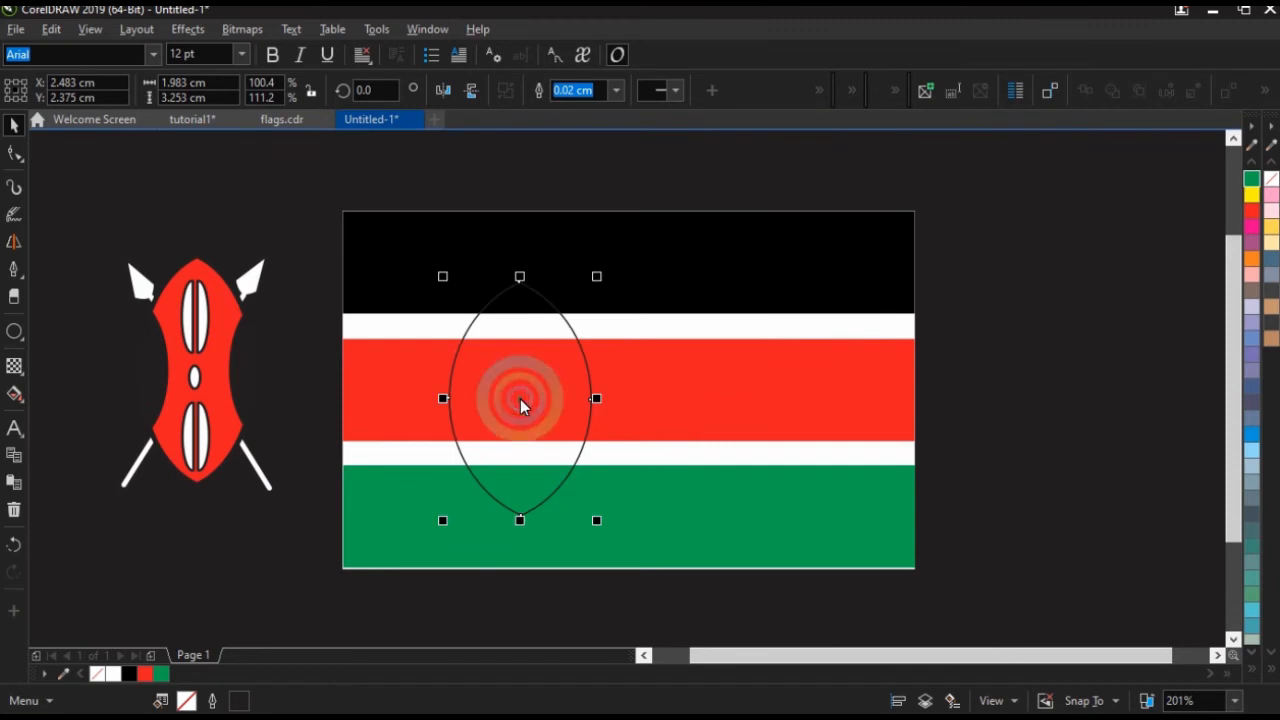
{"action": "key", "text": "ctrl+z"}
{"action": "left_click", "coordinate": [664, 398]}
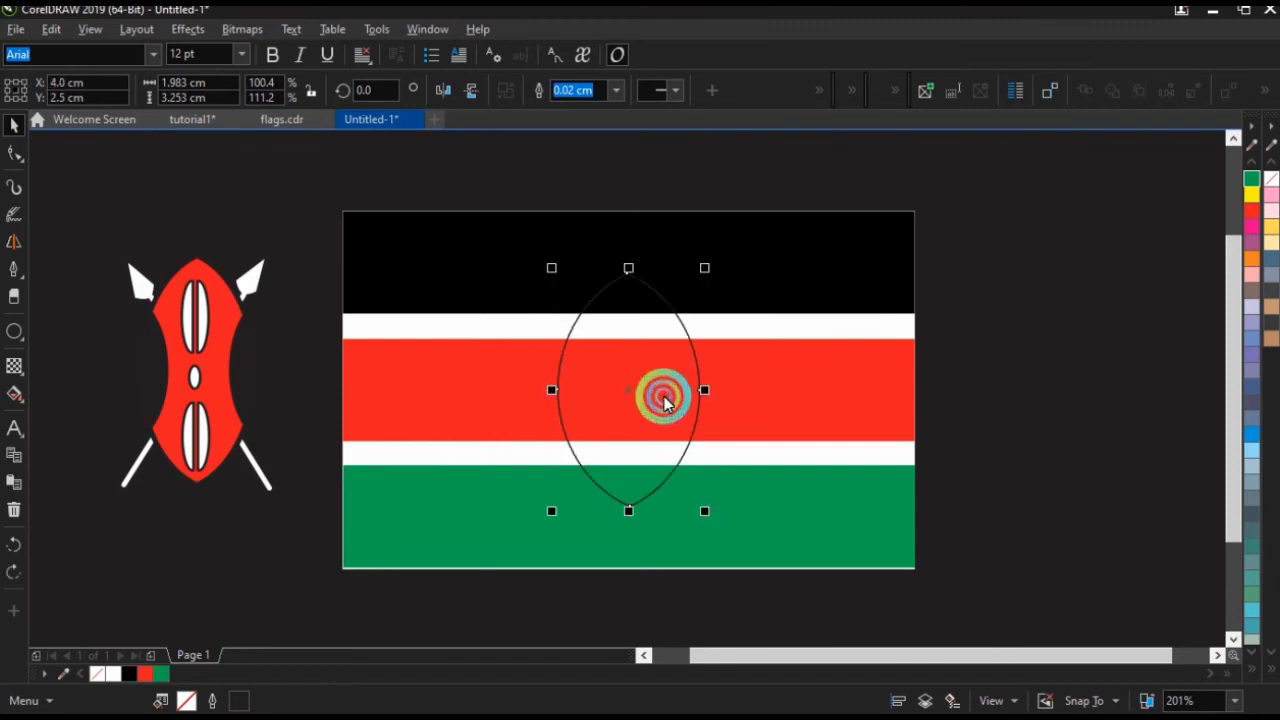
{"action": "key", "text": "ctrl+d"}
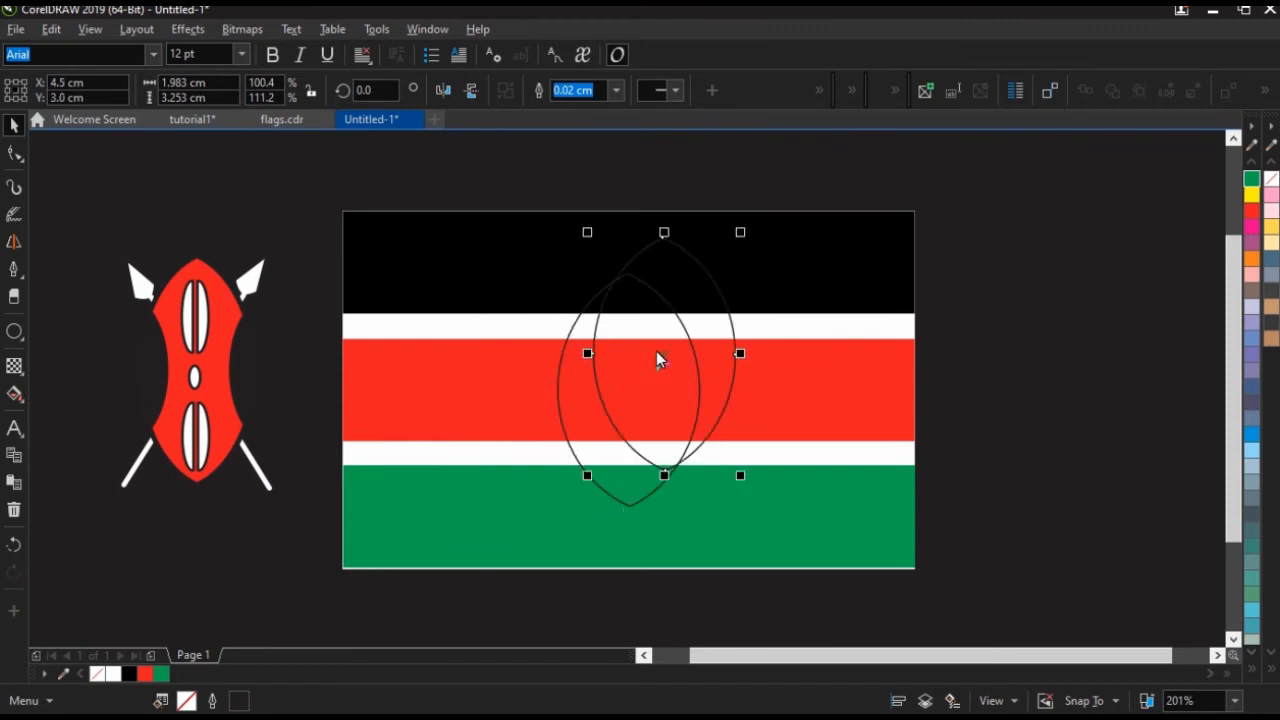
{"action": "left_click_drag", "start_coordinate": [666, 355], "coordinate": [531, 394]}
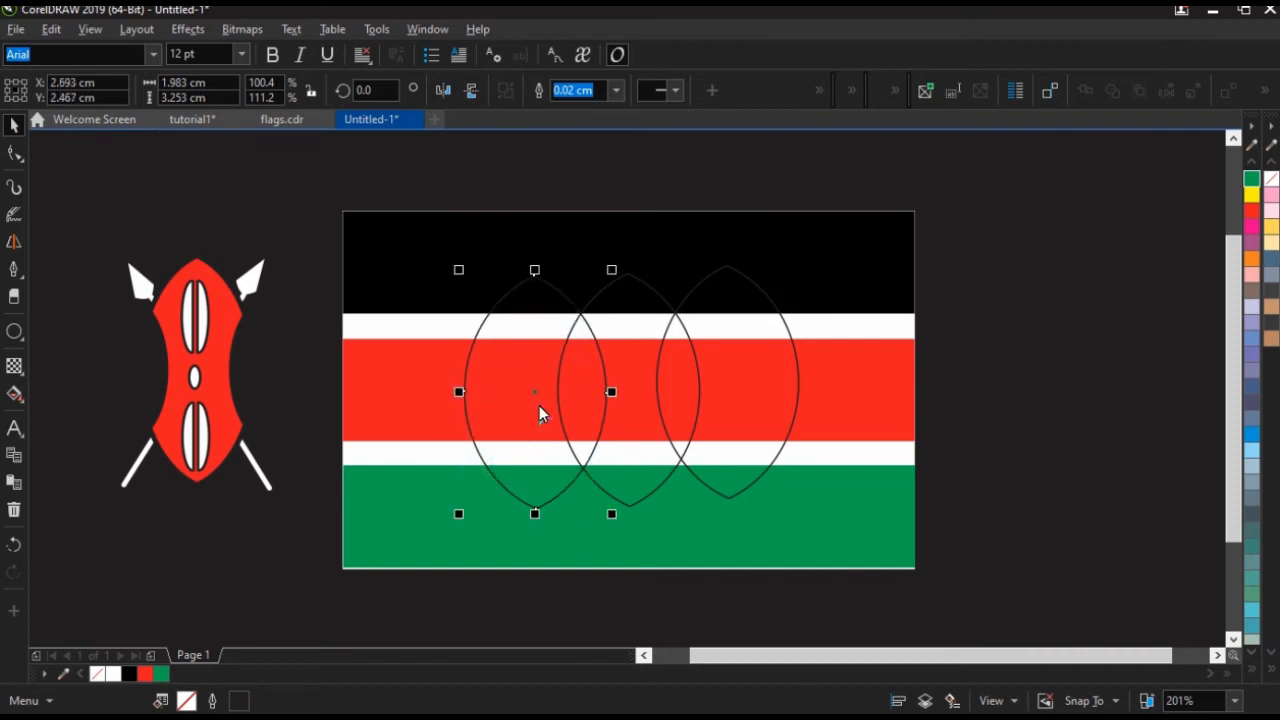
{"action": "left_click_drag", "start_coordinate": [531, 397], "coordinate": [531, 397]}
{"action": "left_click", "coordinate": [524, 395]}
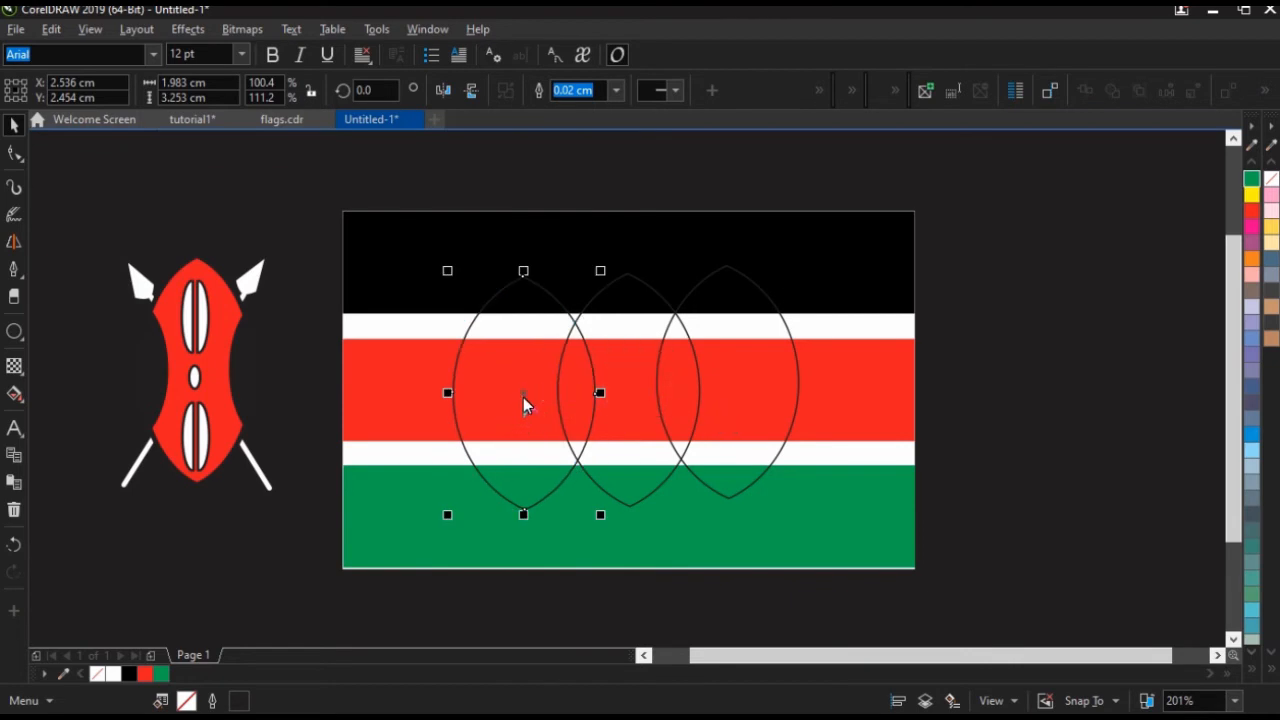
PowerClip the left and right lens copies inside the centred lens shape.
{"action": "right_click", "coordinate": [523, 397]}
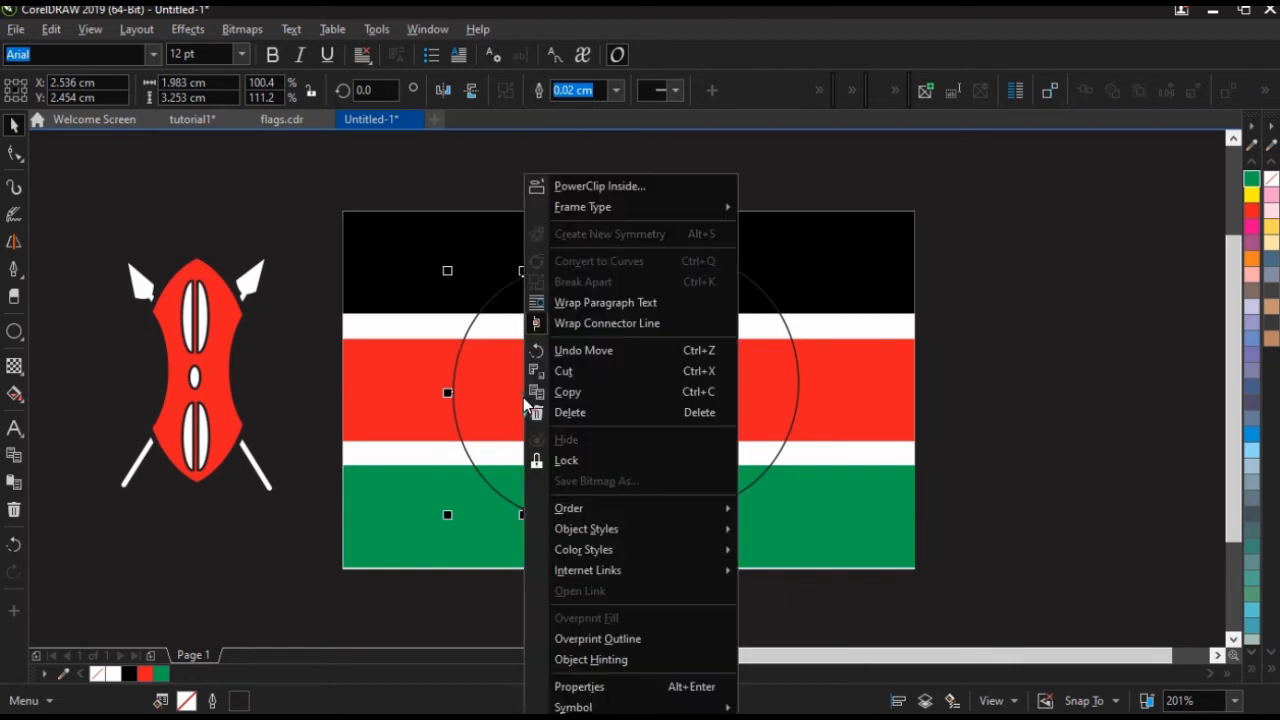
{"action": "left_click", "coordinate": [577, 189]}
{"action": "left_click", "coordinate": [625, 322]}
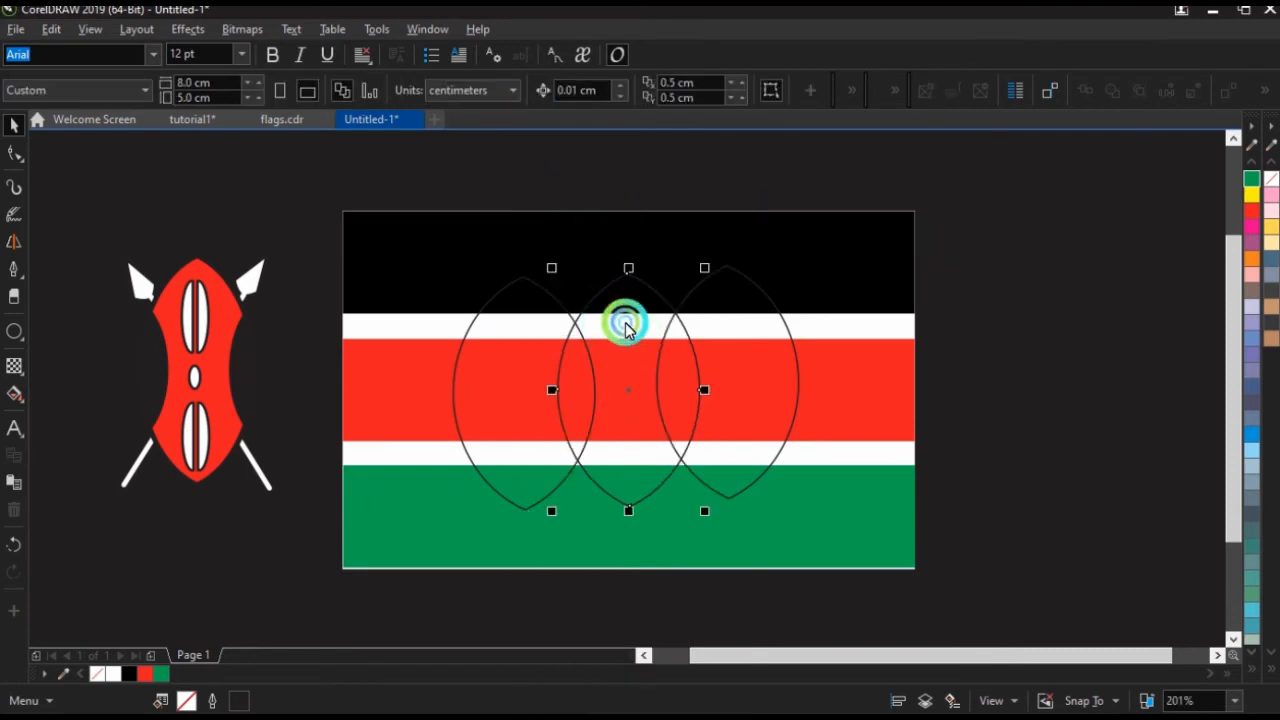
{"action": "right_click", "coordinate": [772, 409]}
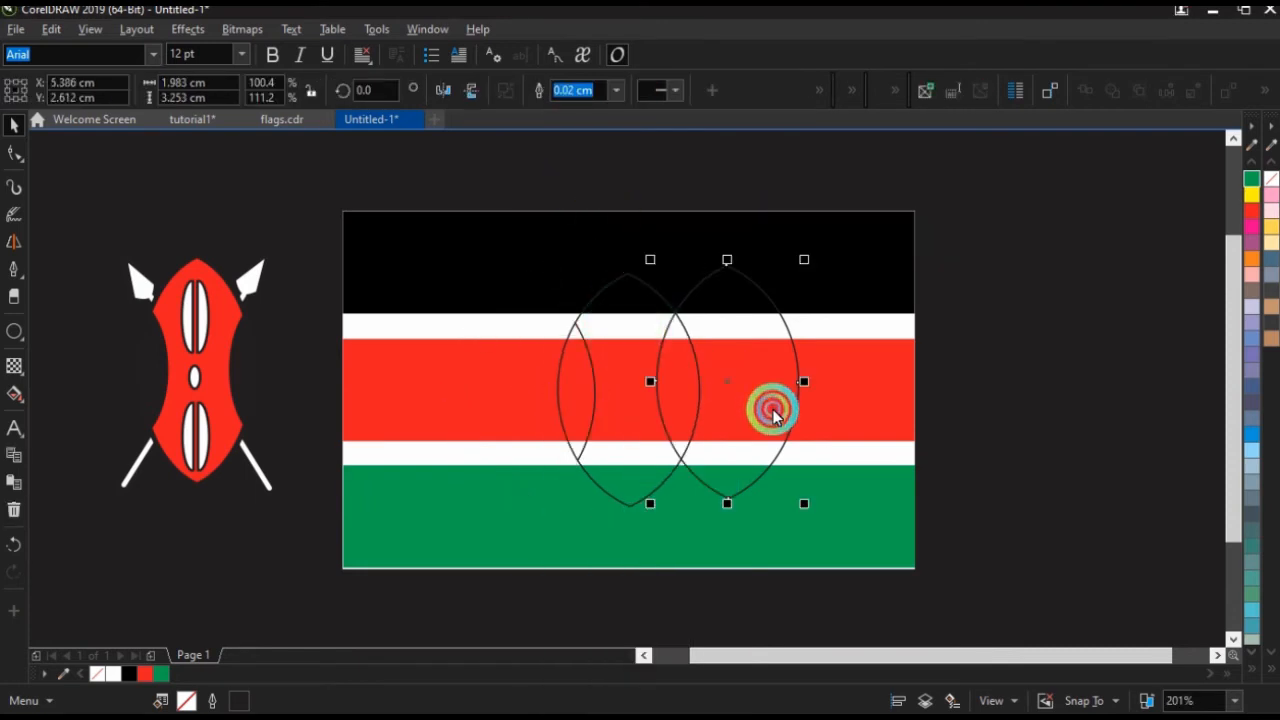
{"action": "left_click", "coordinate": [813, 189]}
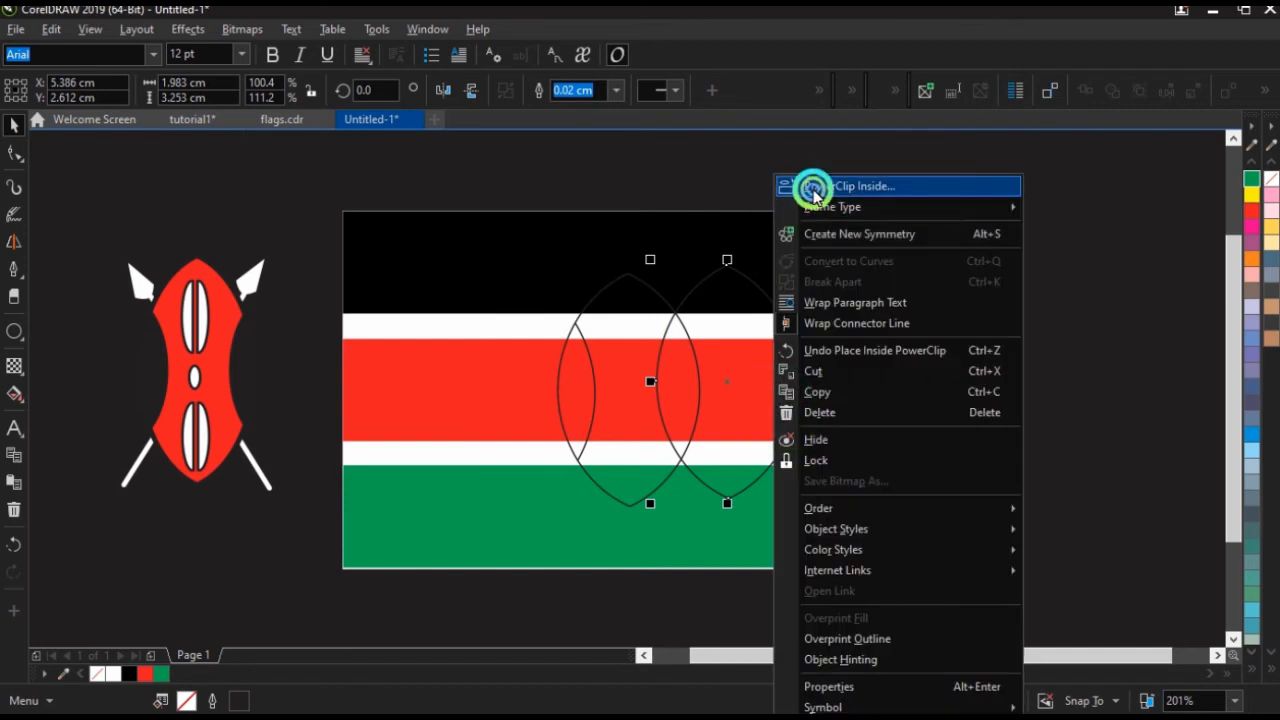
{"action": "left_click", "coordinate": [636, 292]}
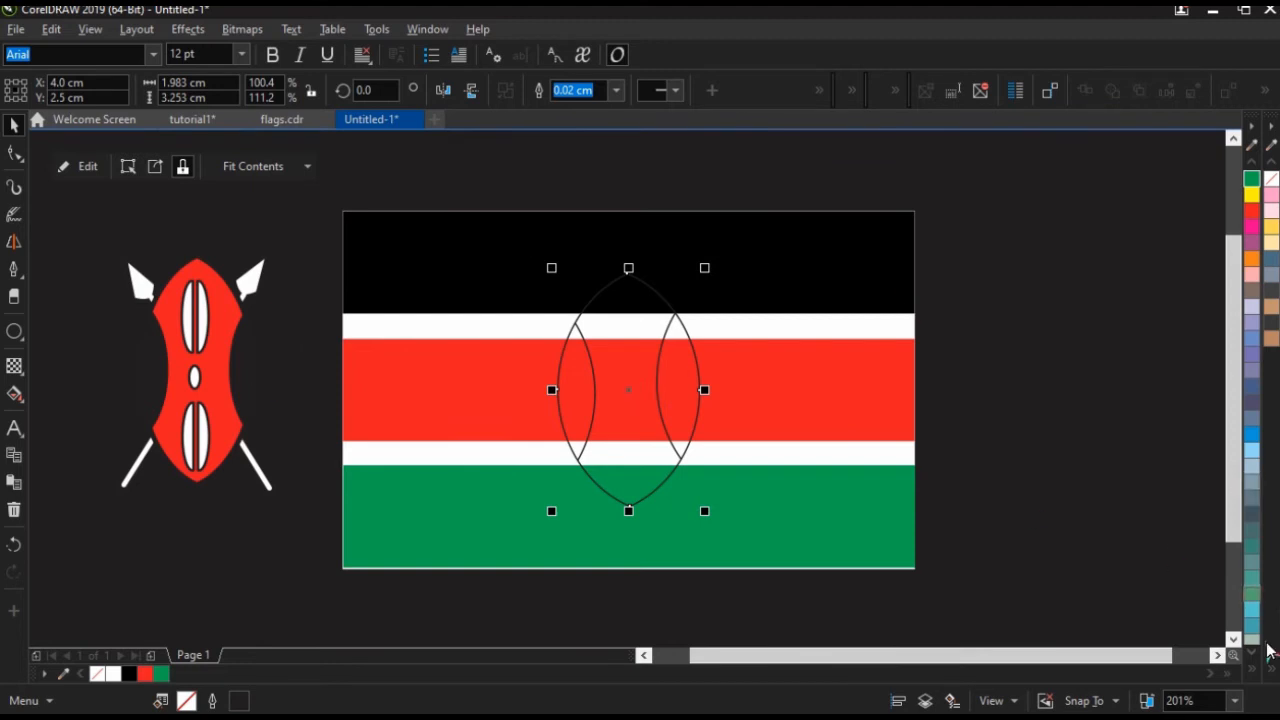
Fill the centred lens shape with red, then reapply the red sampled from the reference shield with the Color Eyedropper.
{"action": "left_click", "coordinate": [1254, 672]}
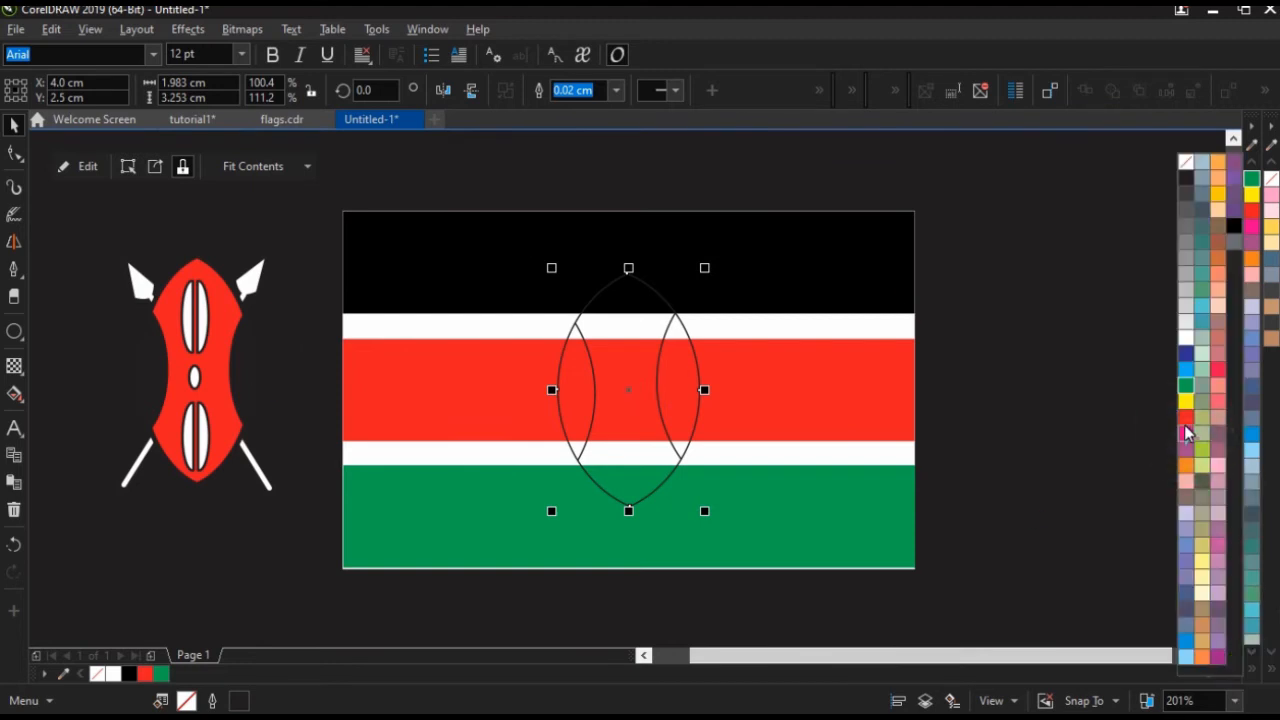
{"action": "left_click", "coordinate": [1185, 419]}
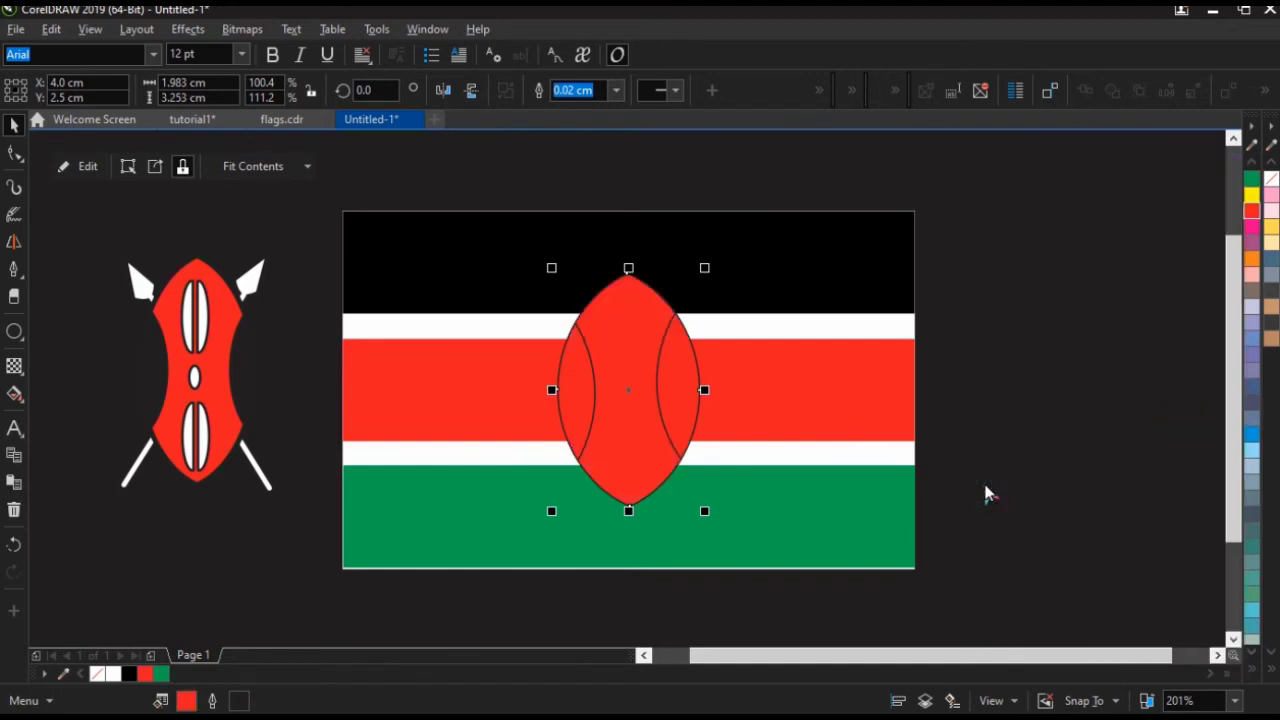
{"action": "left_click", "coordinate": [20, 398]}
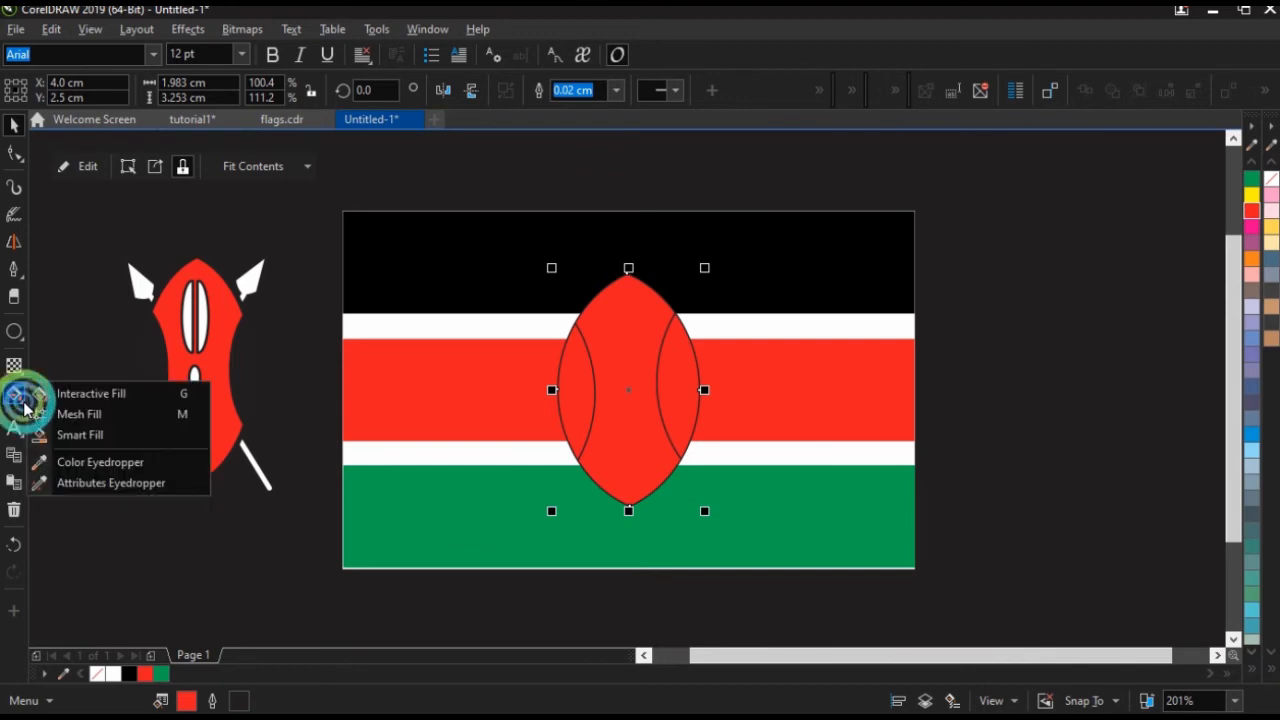
{"action": "left_click", "coordinate": [92, 464]}
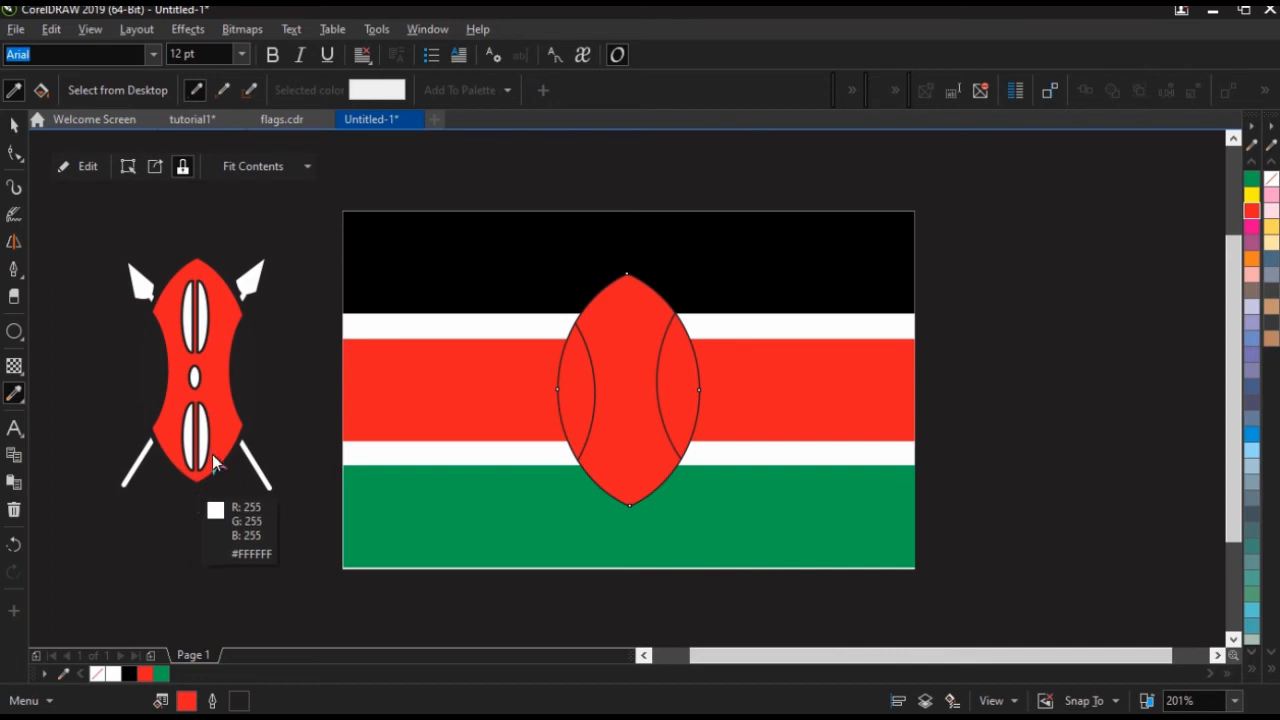
{"action": "left_click", "coordinate": [210, 365]}
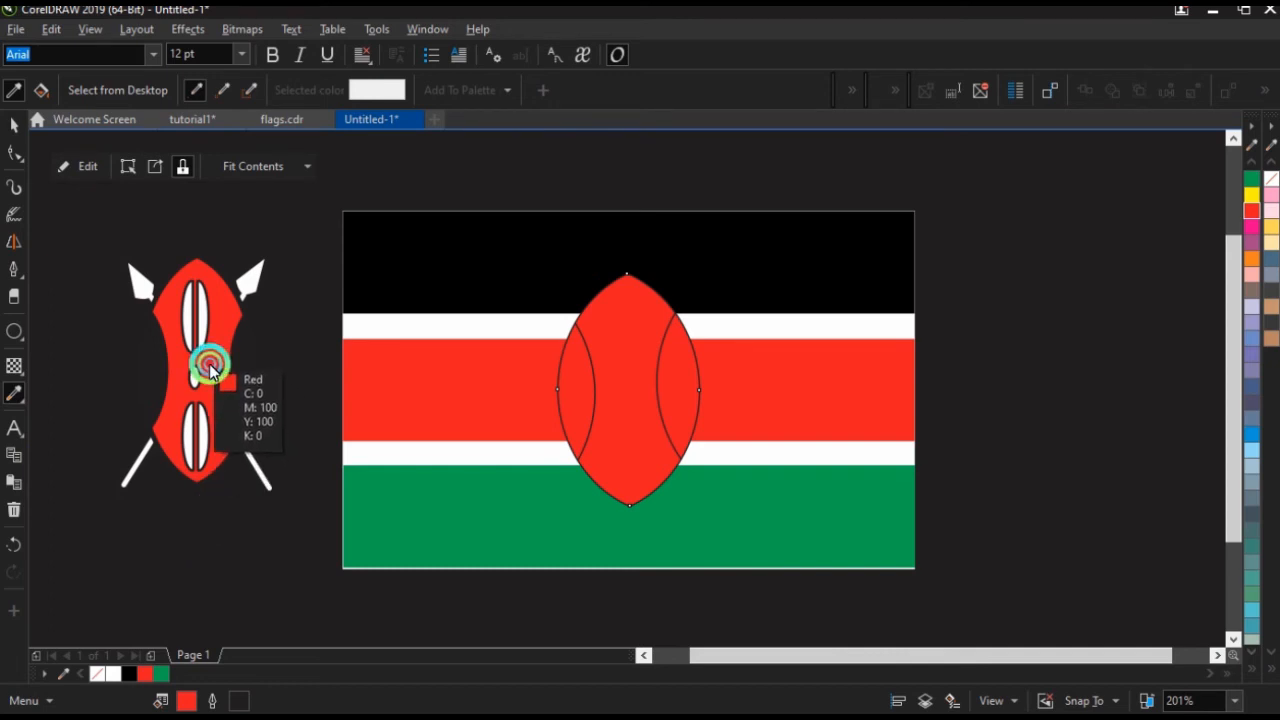
{"action": "left_click", "coordinate": [622, 358]}
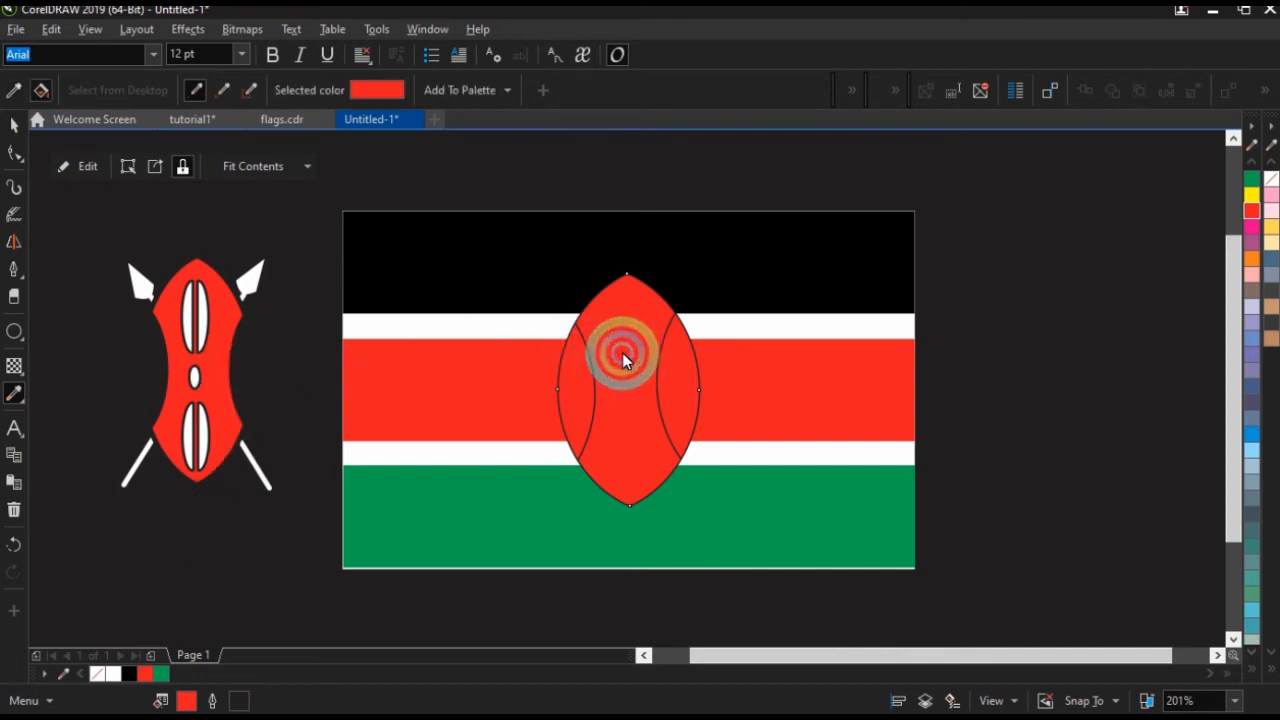
{"action": "left_click", "coordinate": [389, 326]}
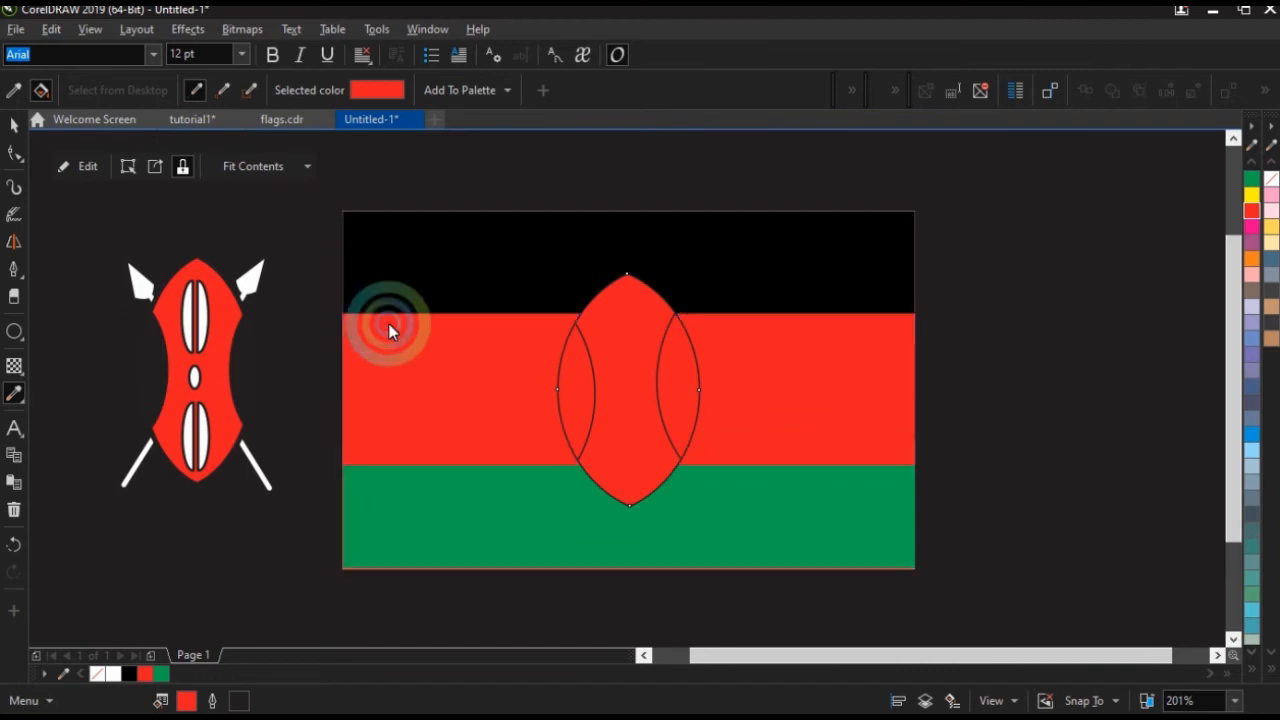
{"action": "key", "text": "ctrl+z"}
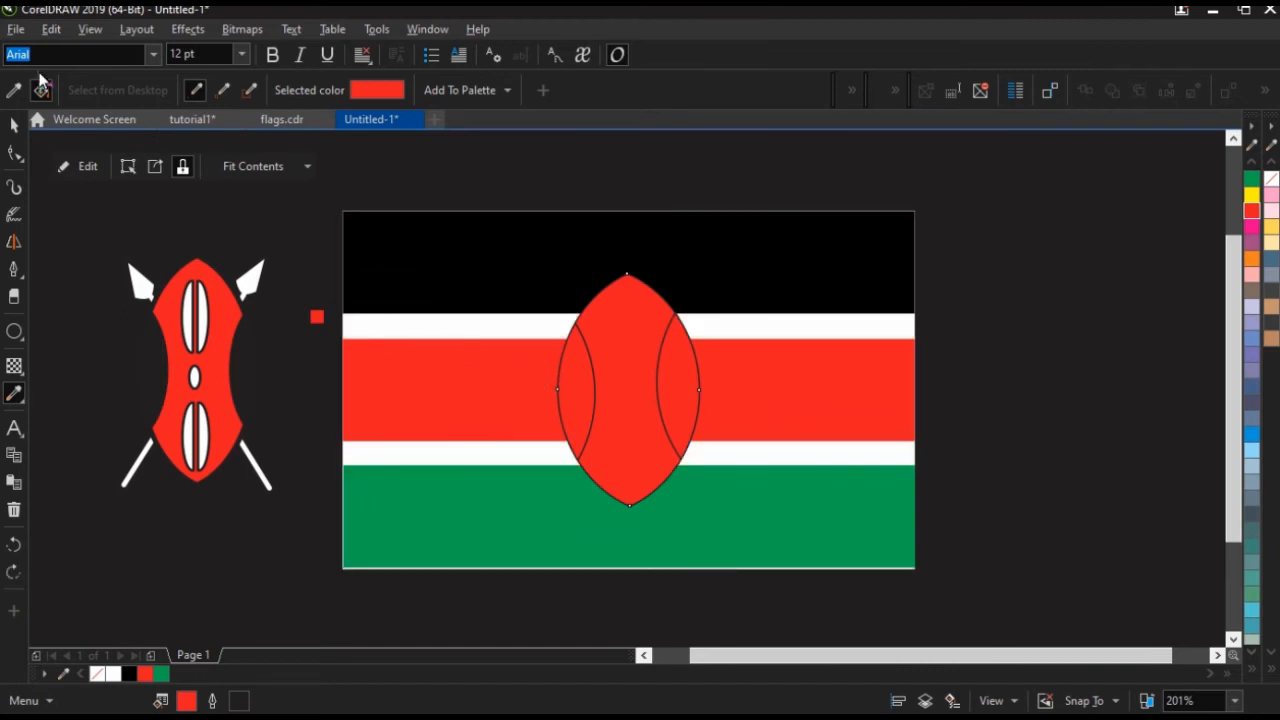
{"action": "left_click", "coordinate": [14, 122]}
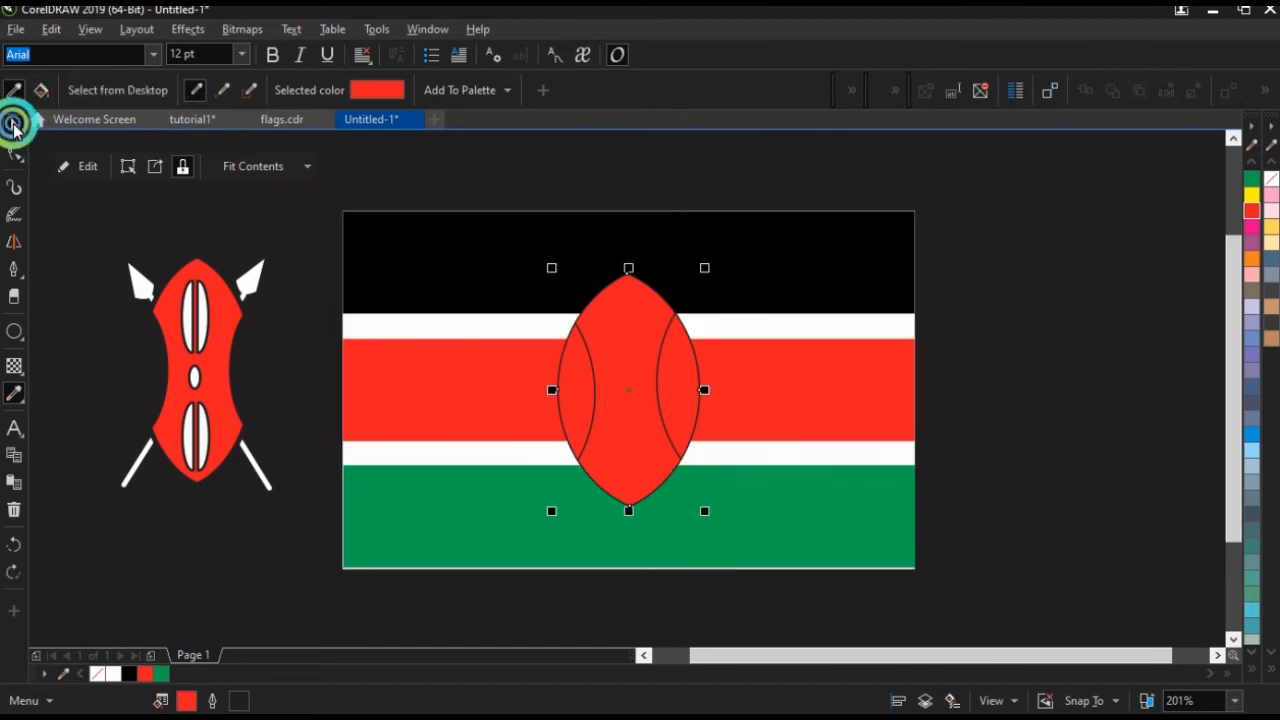
Open the red centred lens's PowerClip contents and fill both the left and right lens copies with black.
{"action": "left_click", "coordinate": [569, 297]}
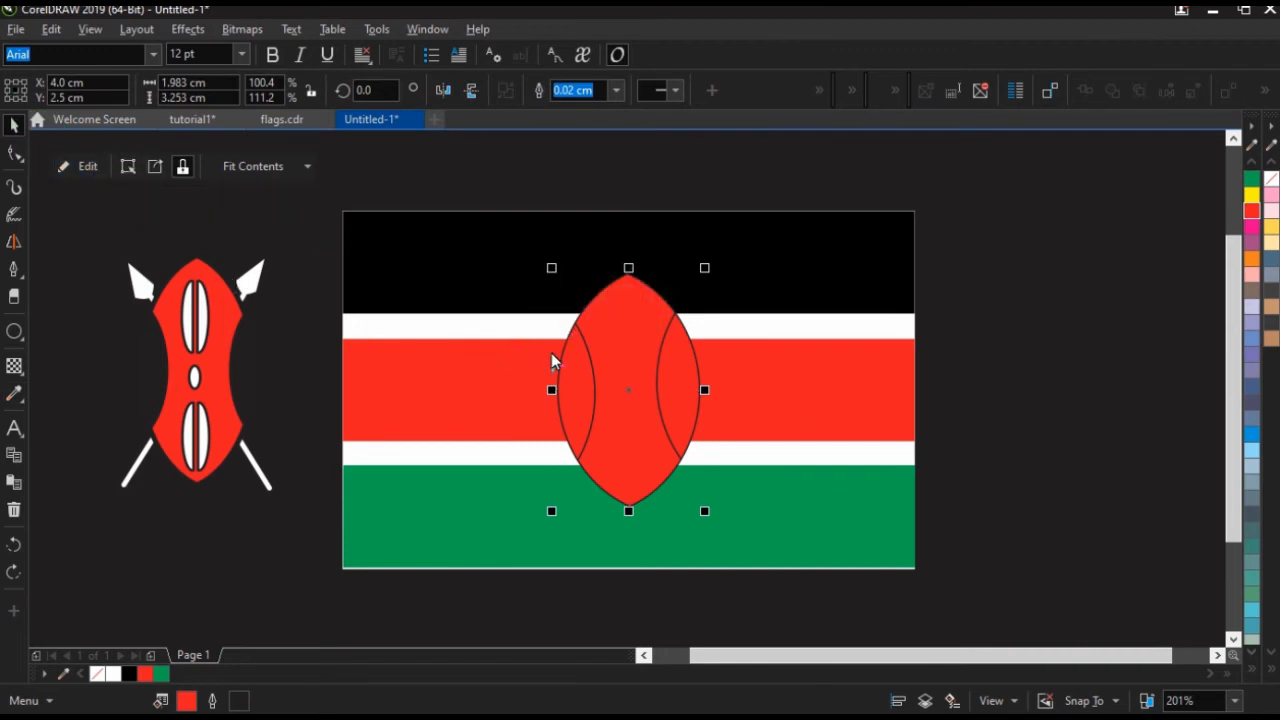
{"action": "left_click", "coordinate": [87, 168]}
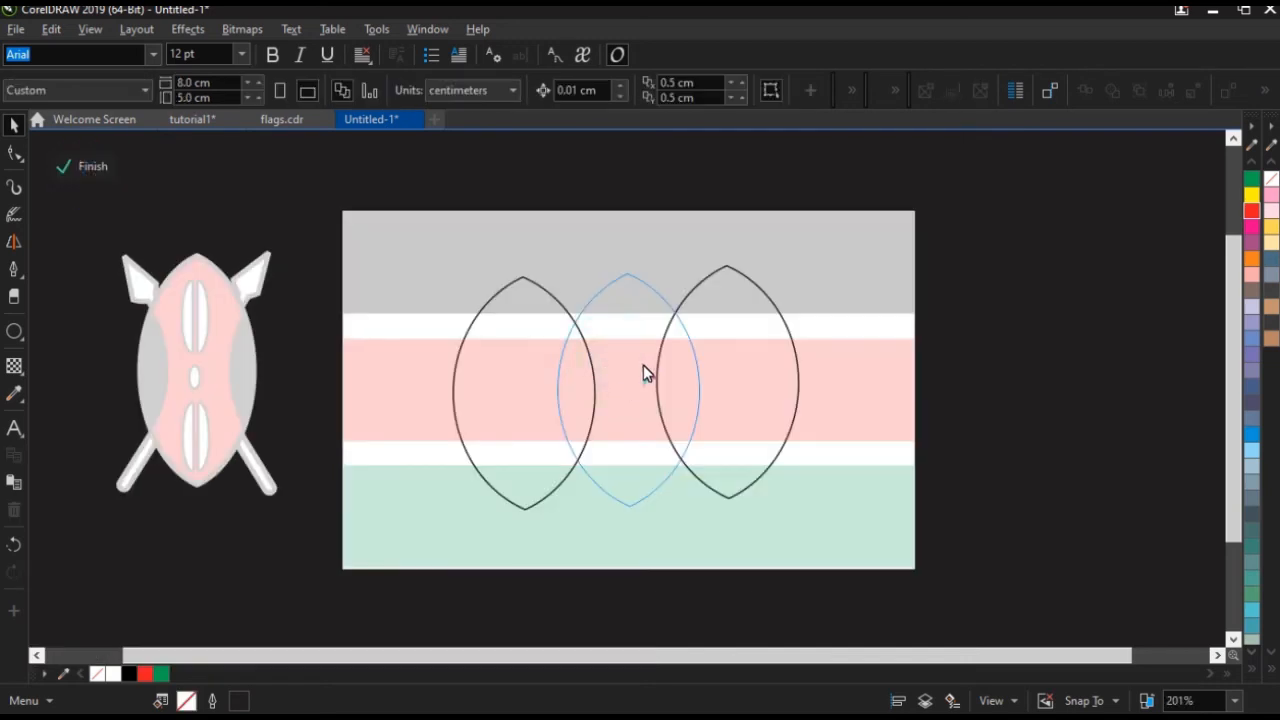
{"action": "left_click", "coordinate": [495, 405]}
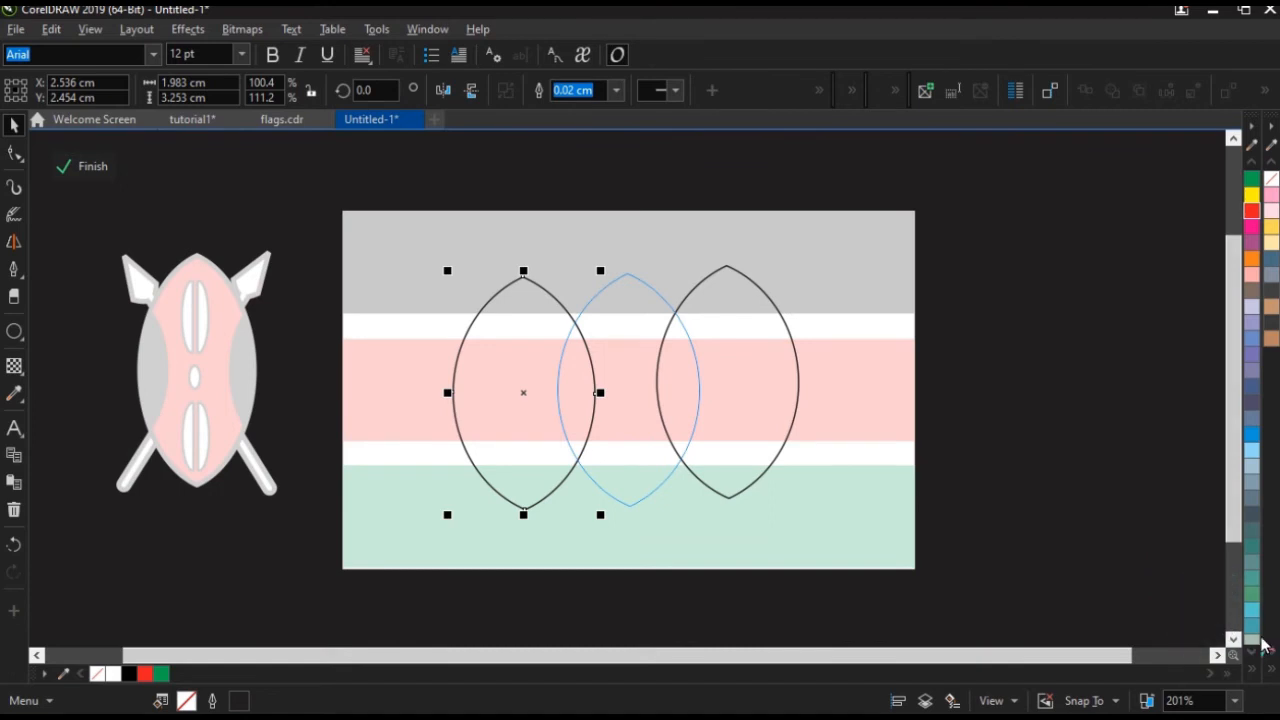
{"action": "left_click", "coordinate": [1259, 663]}
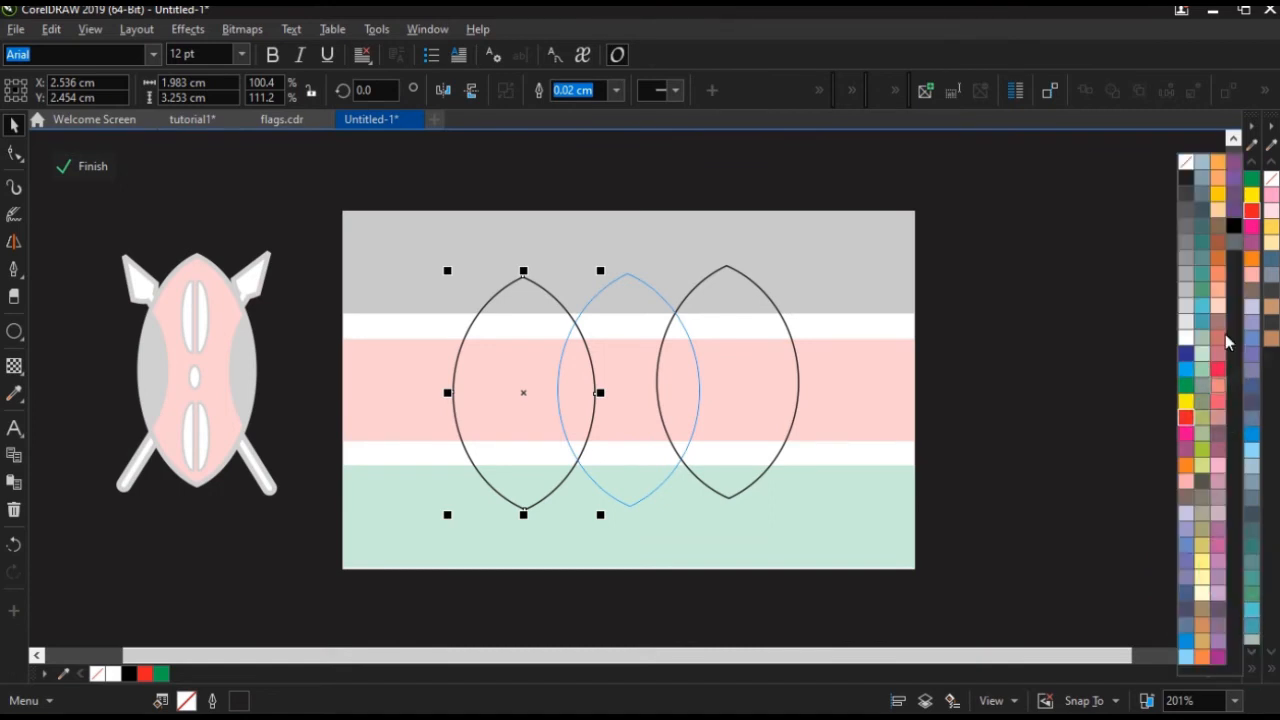
{"action": "left_click", "coordinate": [1233, 229]}
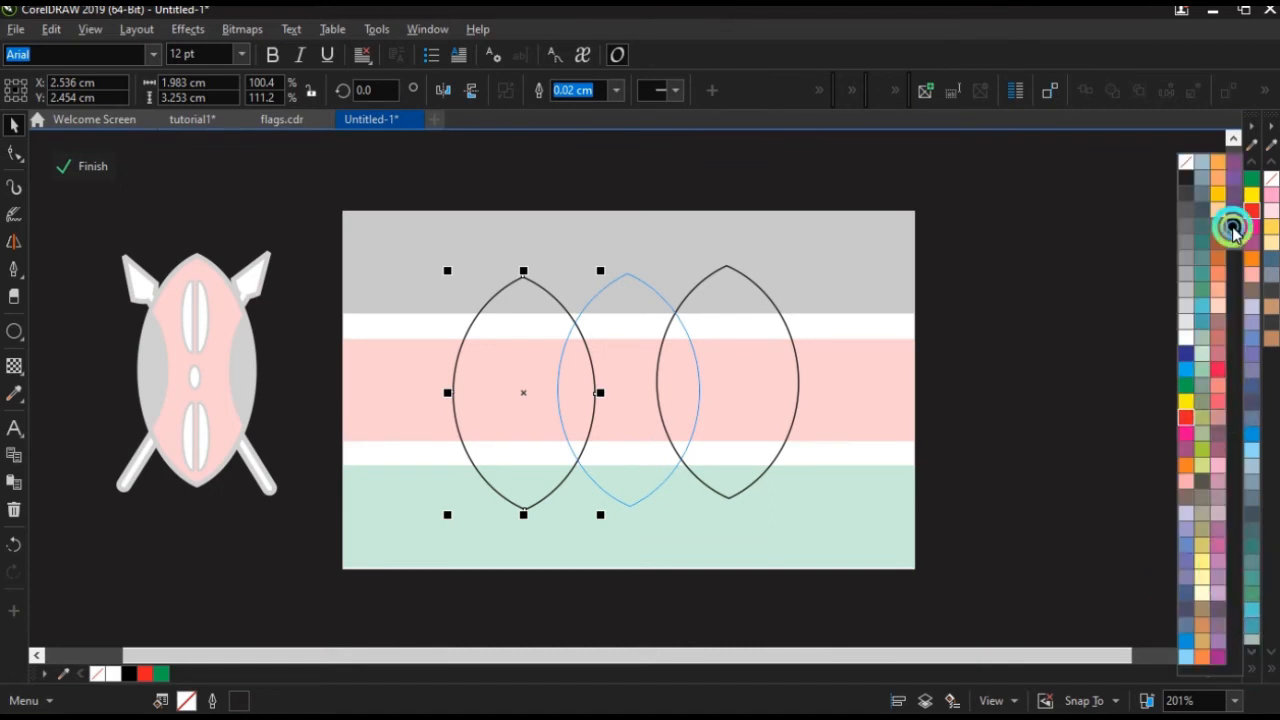
{"action": "left_click", "coordinate": [731, 360]}
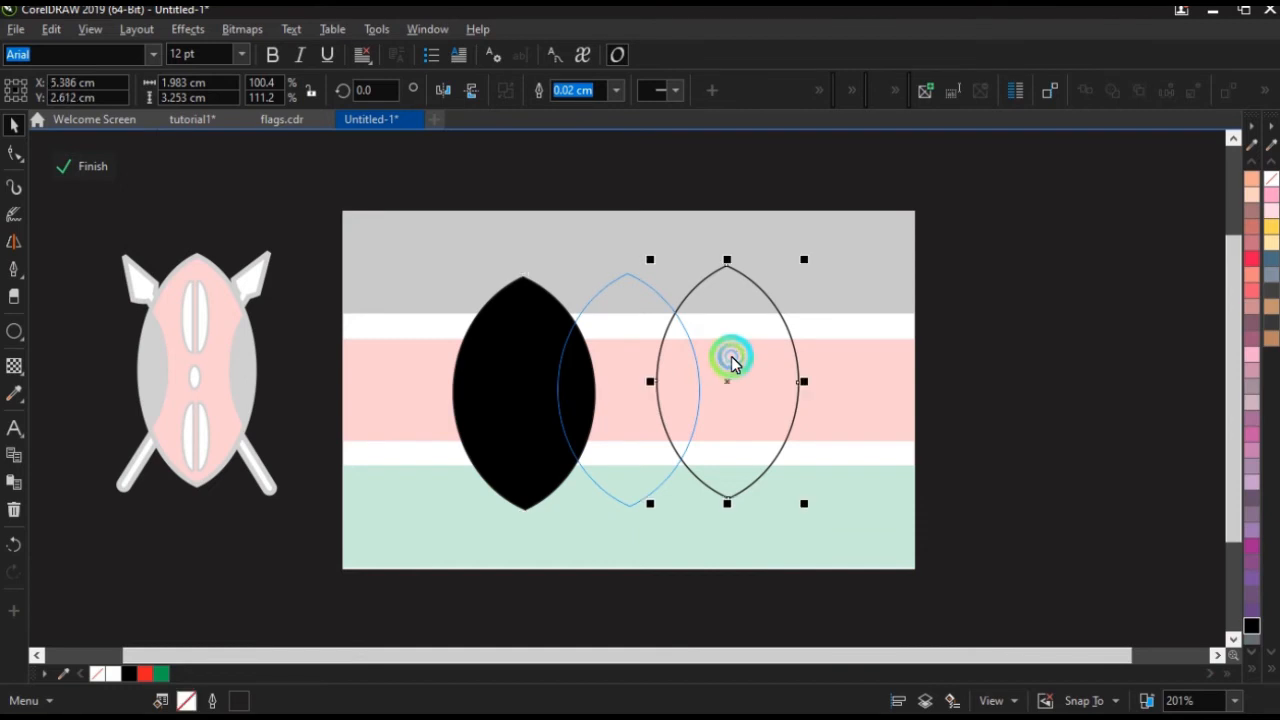
{"action": "left_click", "coordinate": [1252, 626]}
{"action": "left_click", "coordinate": [657, 566]}
Set the outline width of both black lens copies to None and finish editing the PowerClip.
{"action": "left_click_drag", "start_coordinate": [440, 534], "coordinate": [888, 212]}
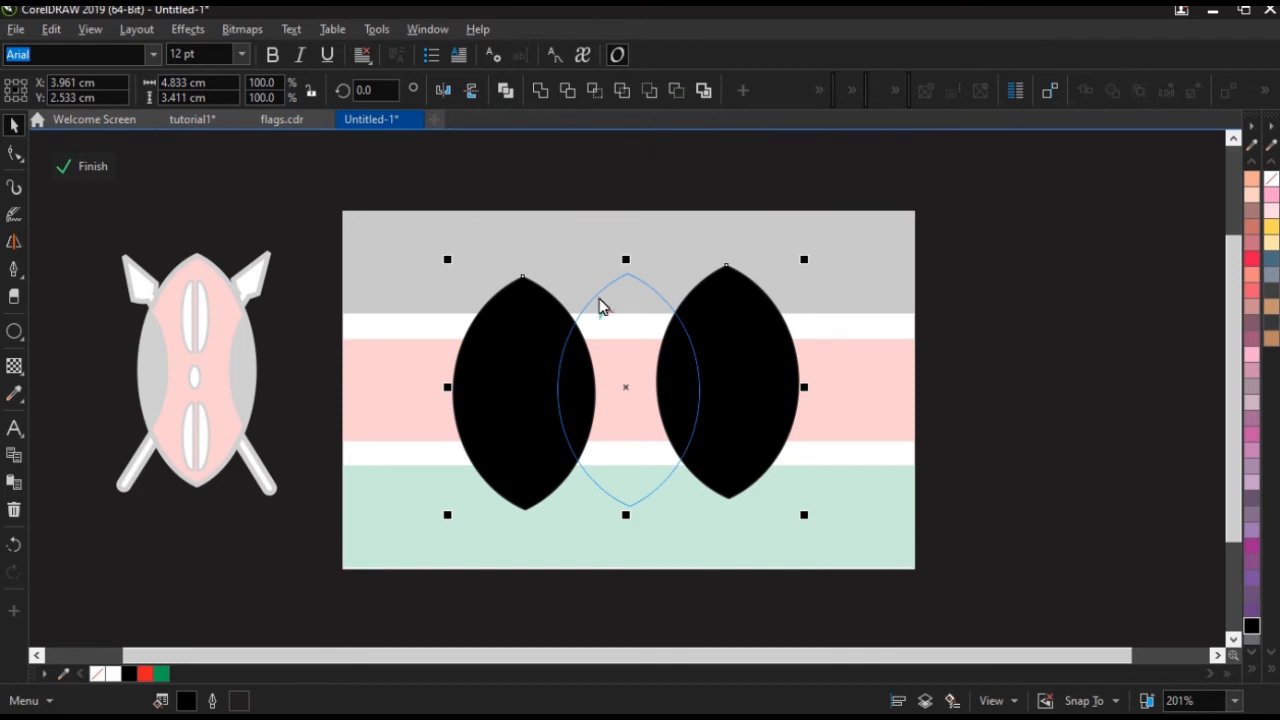
{"action": "key", "text": "F12"}
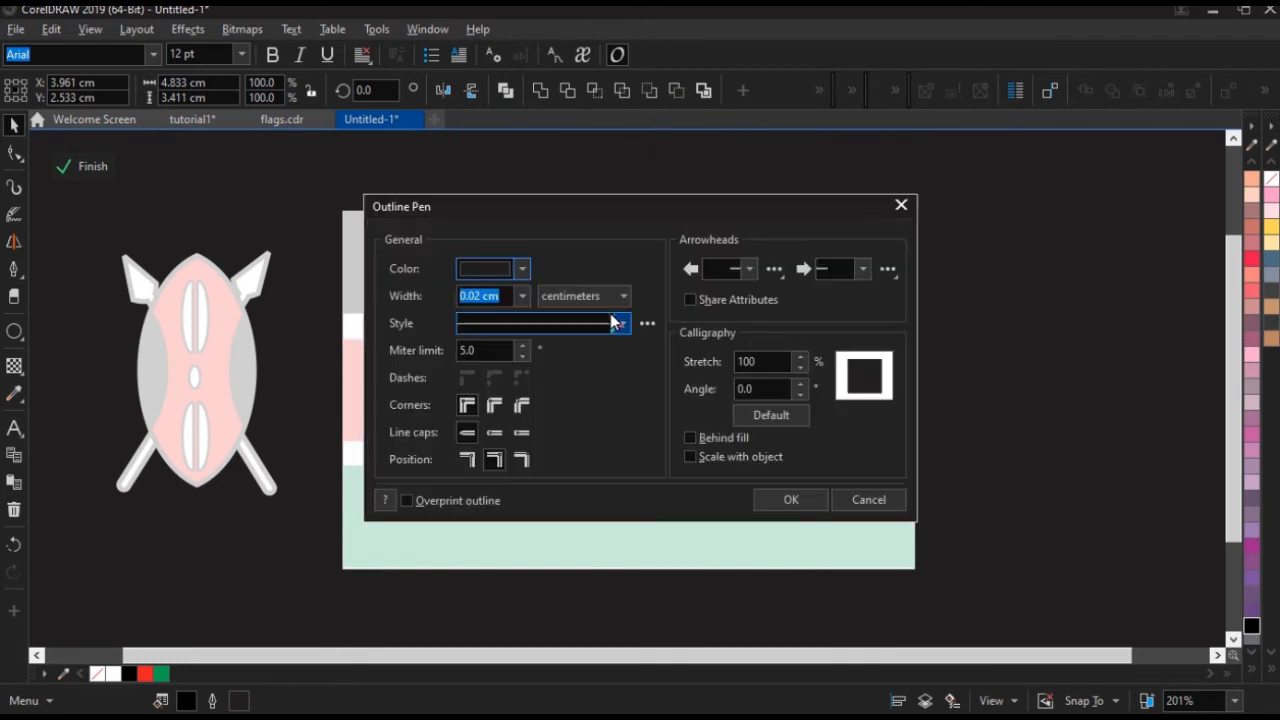
{"action": "left_click", "coordinate": [516, 288]}
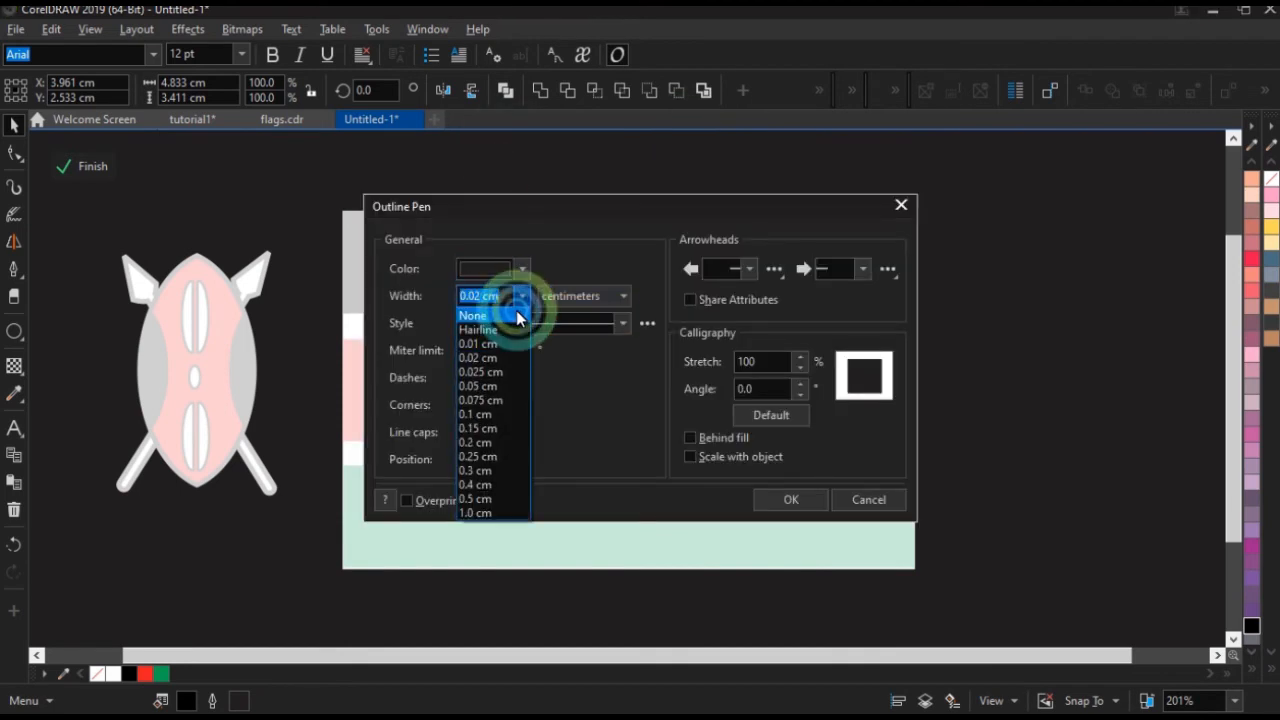
{"action": "left_click", "coordinate": [514, 317]}
{"action": "left_click", "coordinate": [755, 490]}
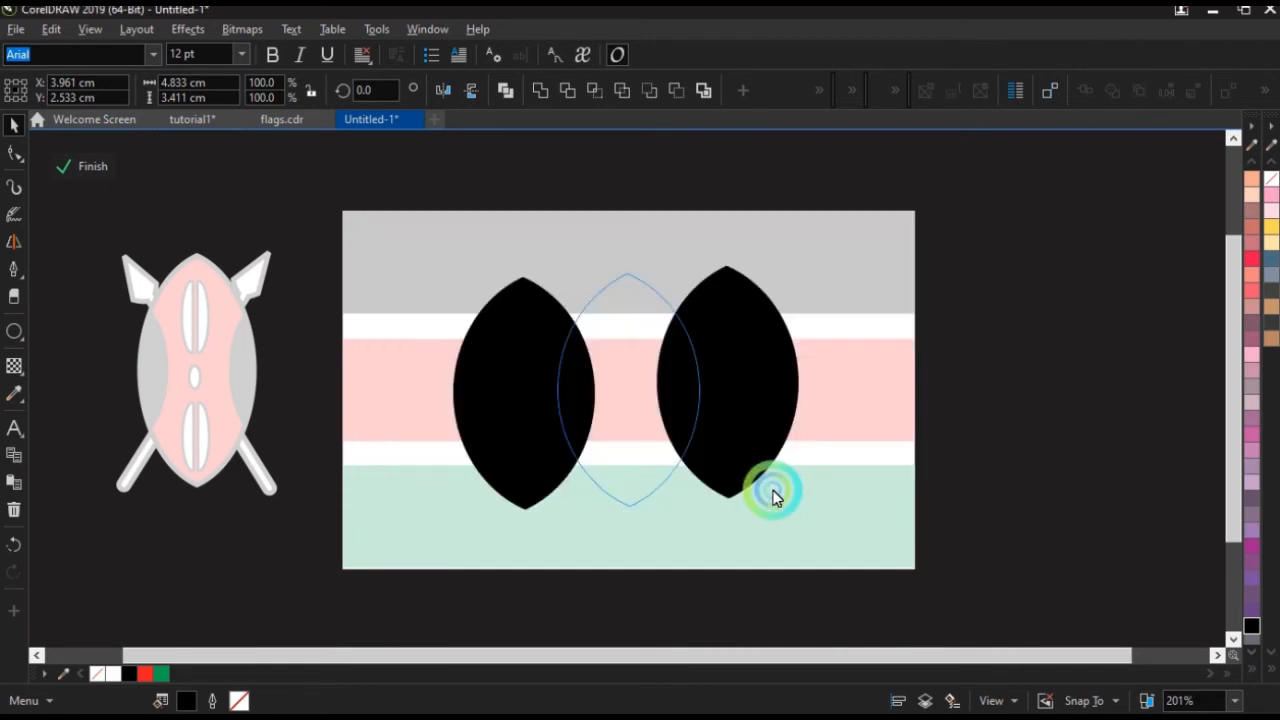
{"action": "left_click", "coordinate": [96, 170]}
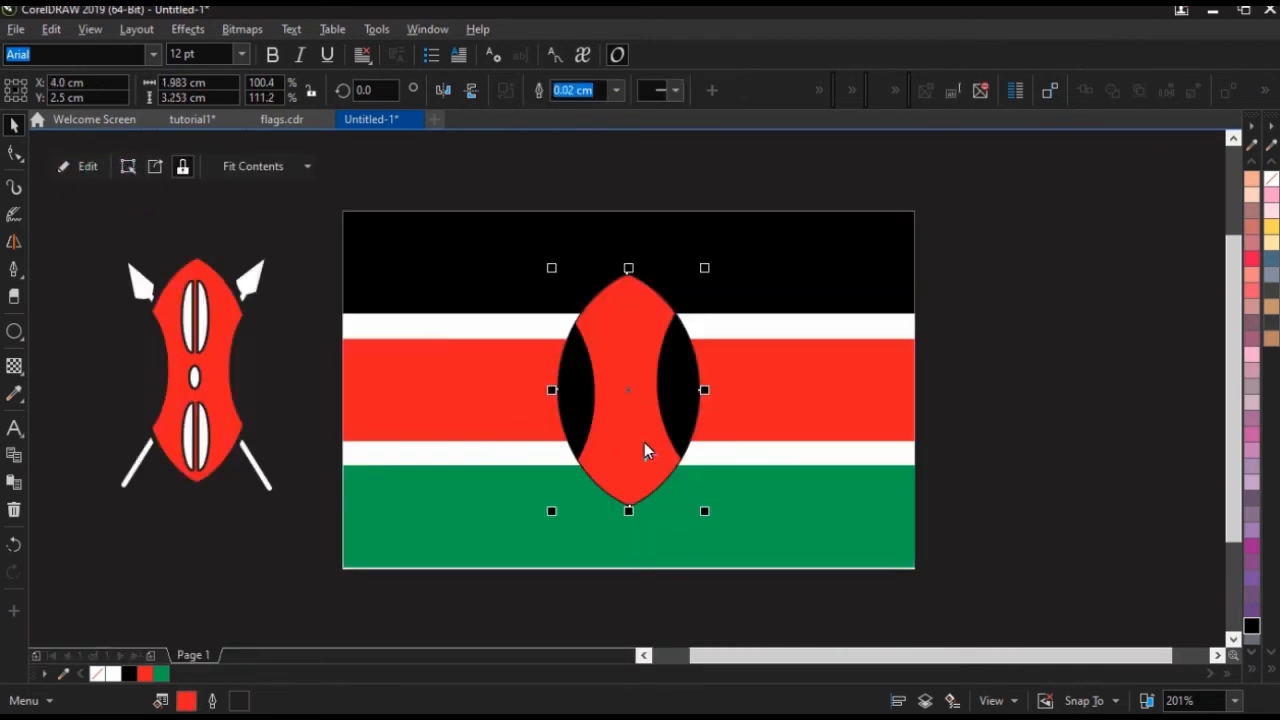
Remove the outline from the red centred lens shape.
{"action": "left_click", "coordinate": [616, 91]}
{"action": "left_click", "coordinate": [594, 108]}
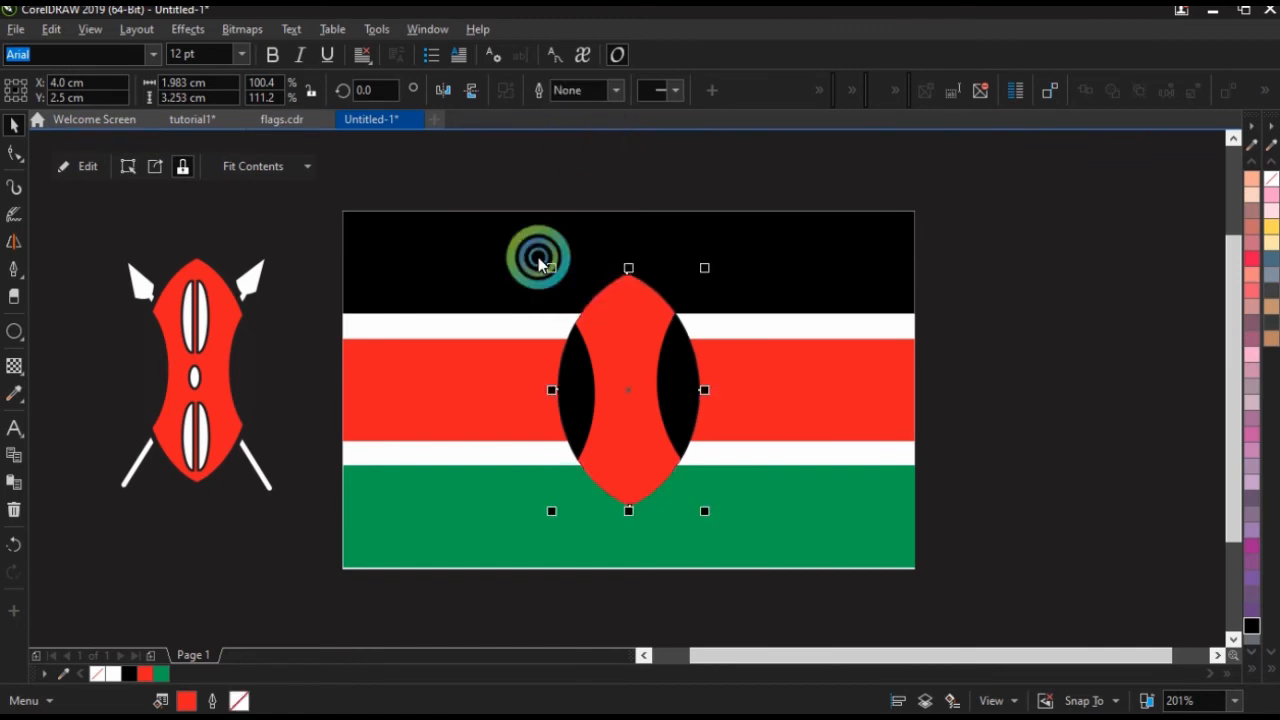
{"action": "left_click", "coordinate": [185, 505]}
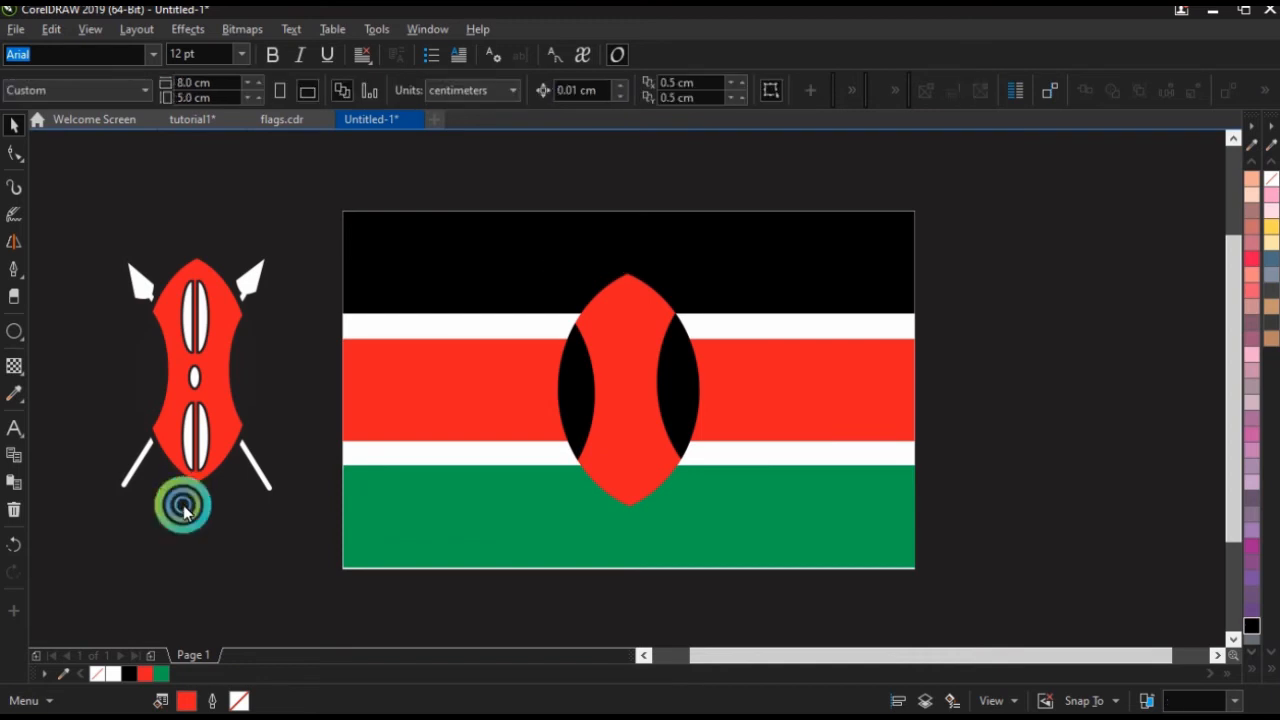
{"action": "left_click", "coordinate": [629, 398]}
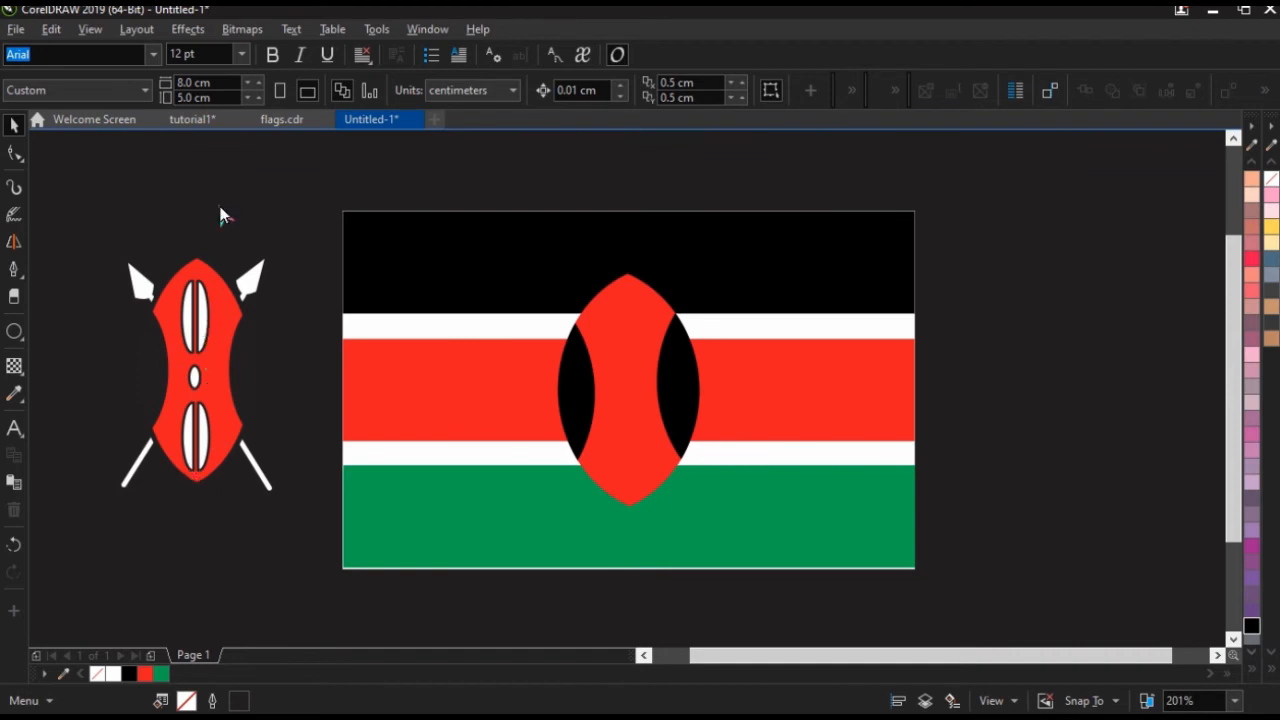
Draw a tall ellipse about 0.72 by 1.51 cm over the flag's left part, across the upper white stripe.
{"action": "left_click", "coordinate": [14, 331]}
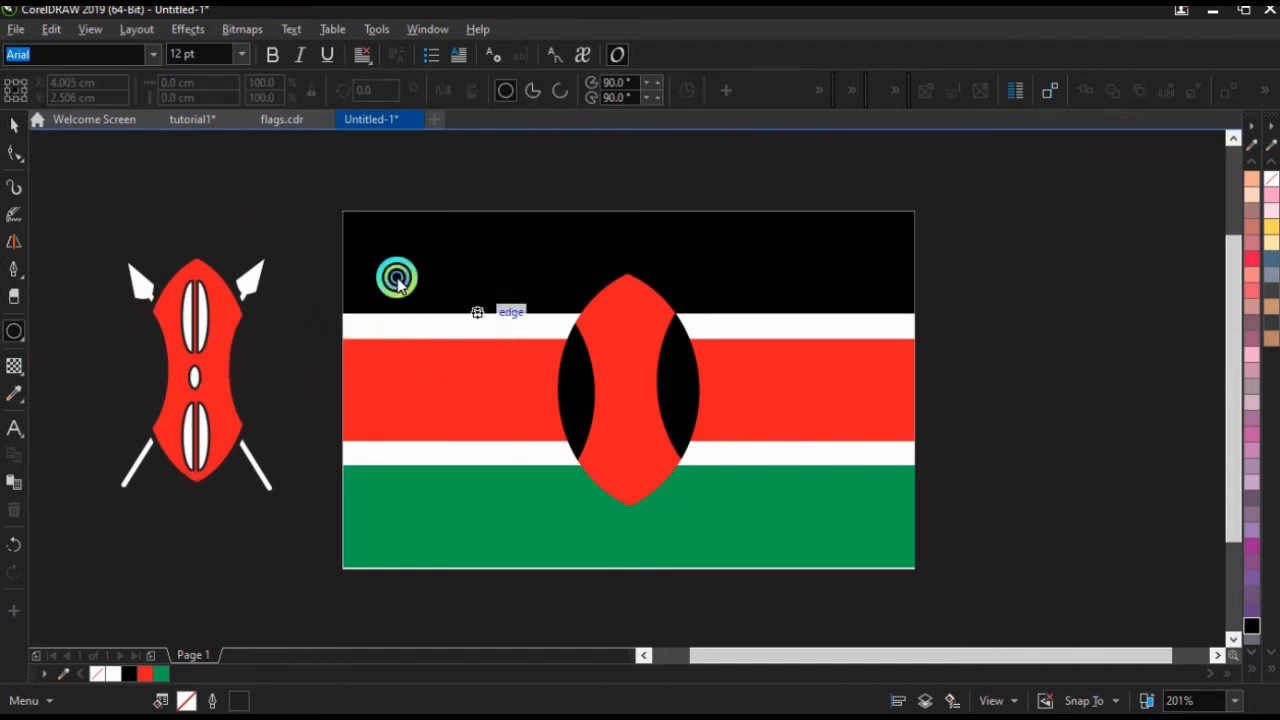
{"action": "left_click_drag", "start_coordinate": [397, 280], "coordinate": [452, 391]}
{"action": "left_click", "coordinate": [14, 124]}
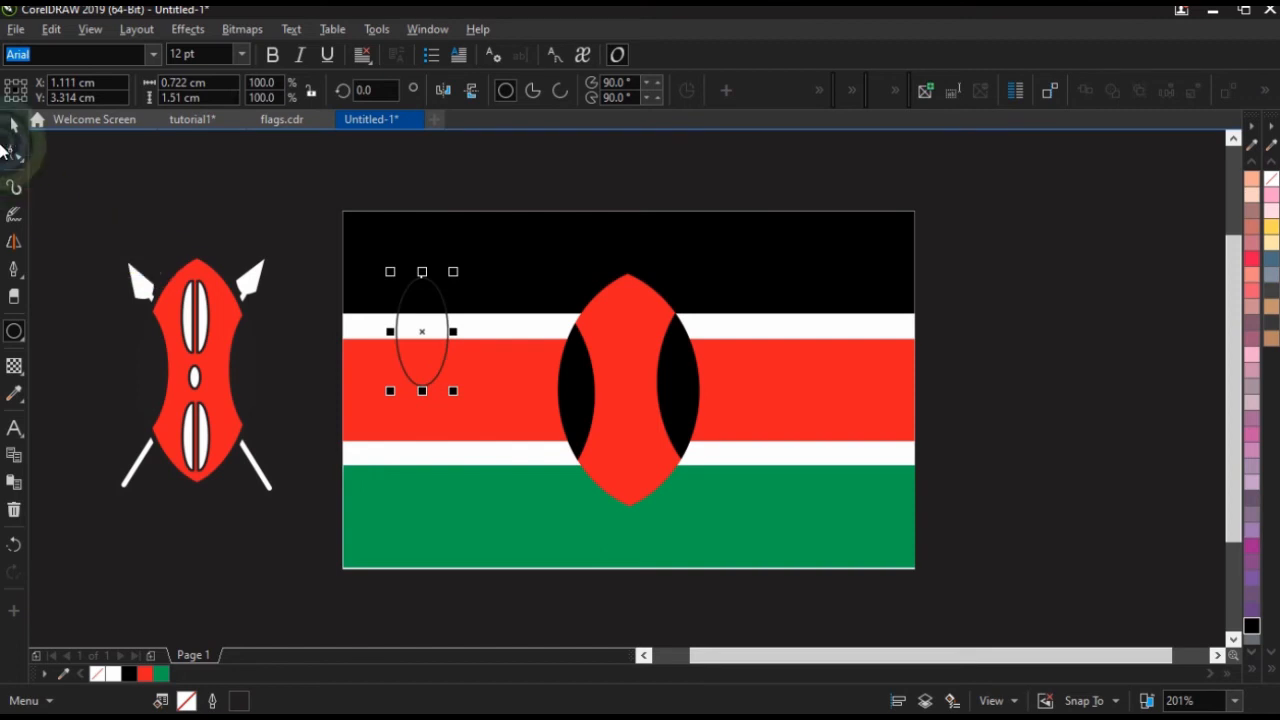
Draw a narrow rectangle about 0.47 by 2.26 cm covering the right half of the small ellipse.
{"action": "left_click", "coordinate": [15, 333]}
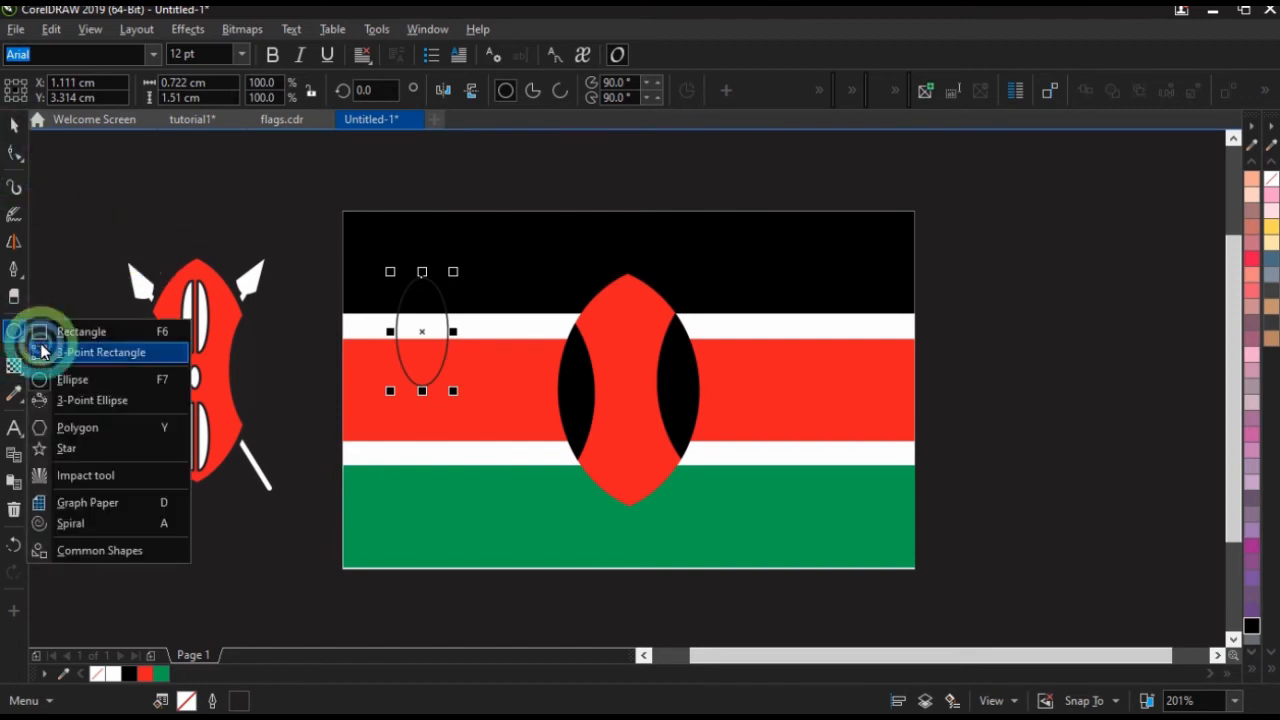
{"action": "left_click", "coordinate": [75, 333]}
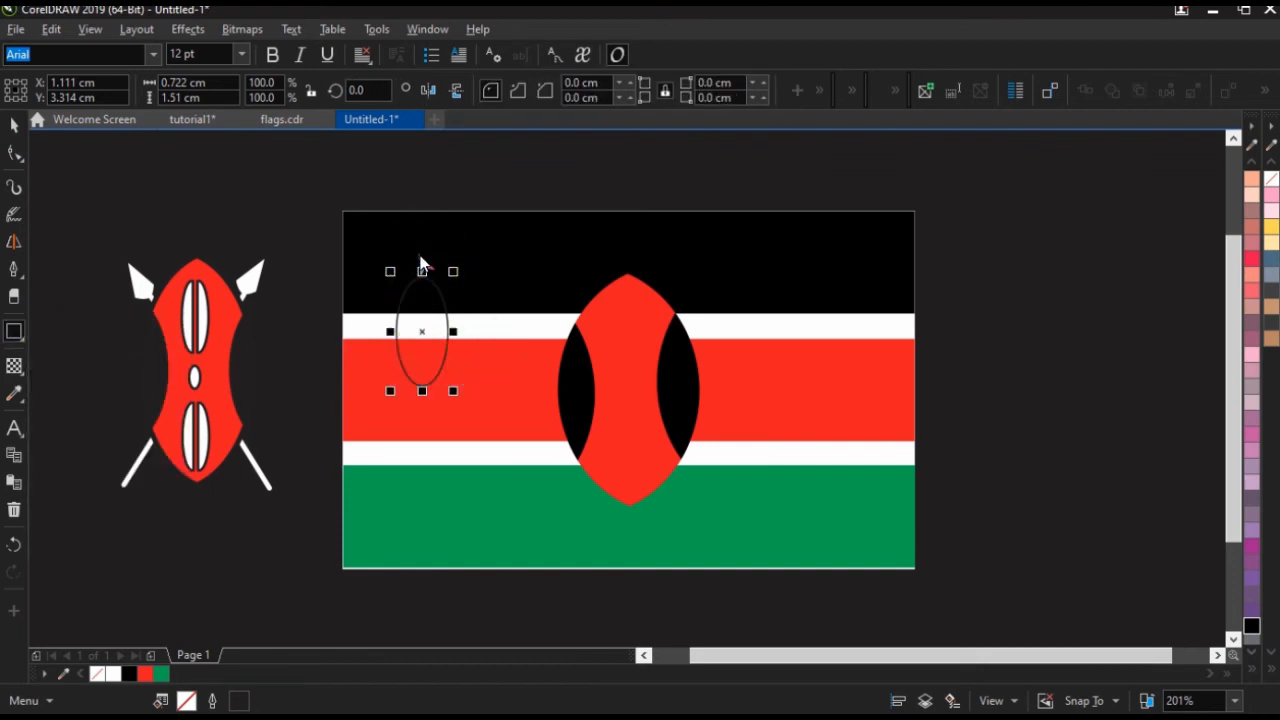
{"action": "left_click_drag", "start_coordinate": [420, 256], "coordinate": [454, 418]}
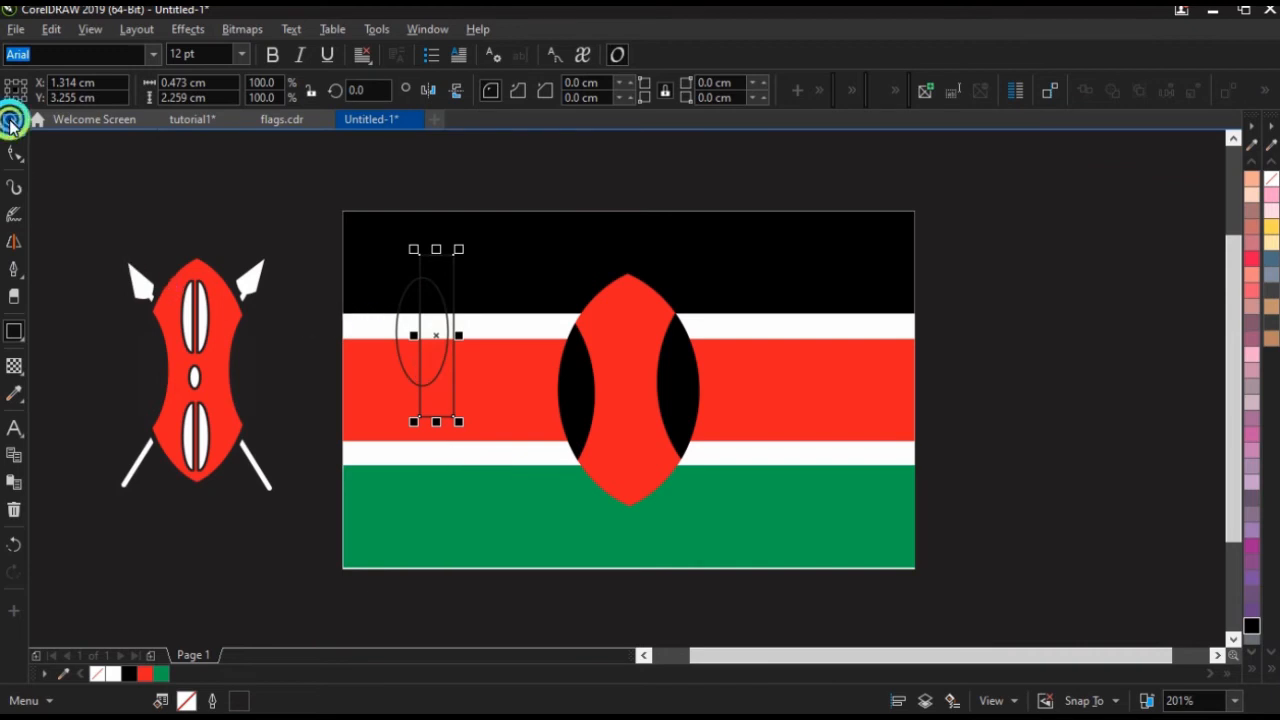
Trim off the ellipse's right half with the rectangle, move the remaining half clear and delete the rectangle.
{"action": "left_click_drag", "start_coordinate": [346, 168], "coordinate": [497, 472]}
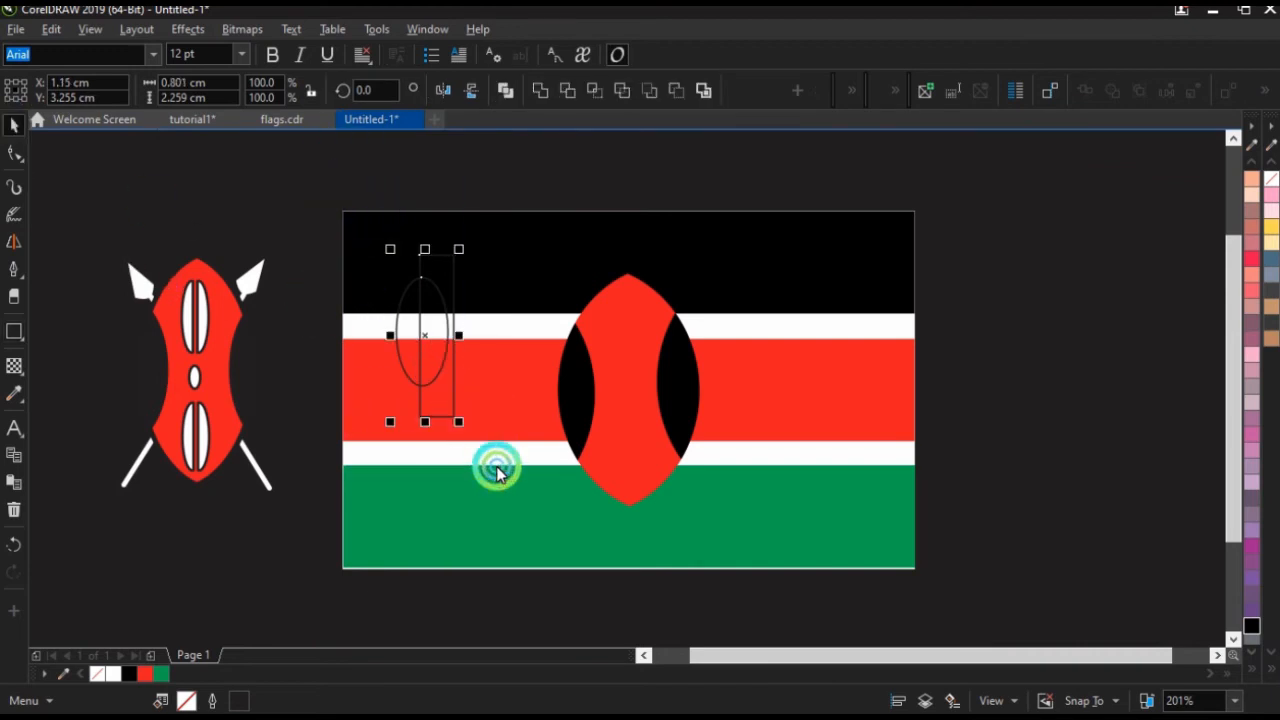
{"action": "left_click", "coordinate": [568, 91]}
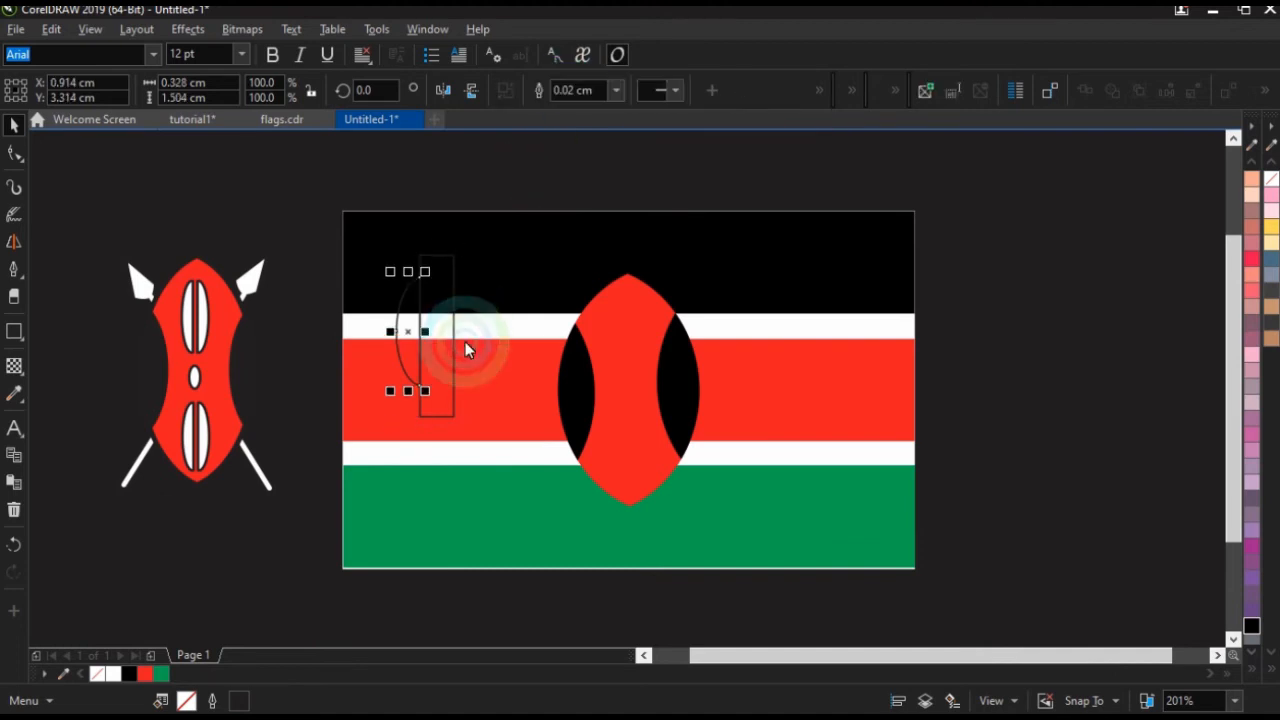
{"action": "left_click_drag", "start_coordinate": [419, 343], "coordinate": [373, 360]}
{"action": "left_click", "coordinate": [427, 414]}
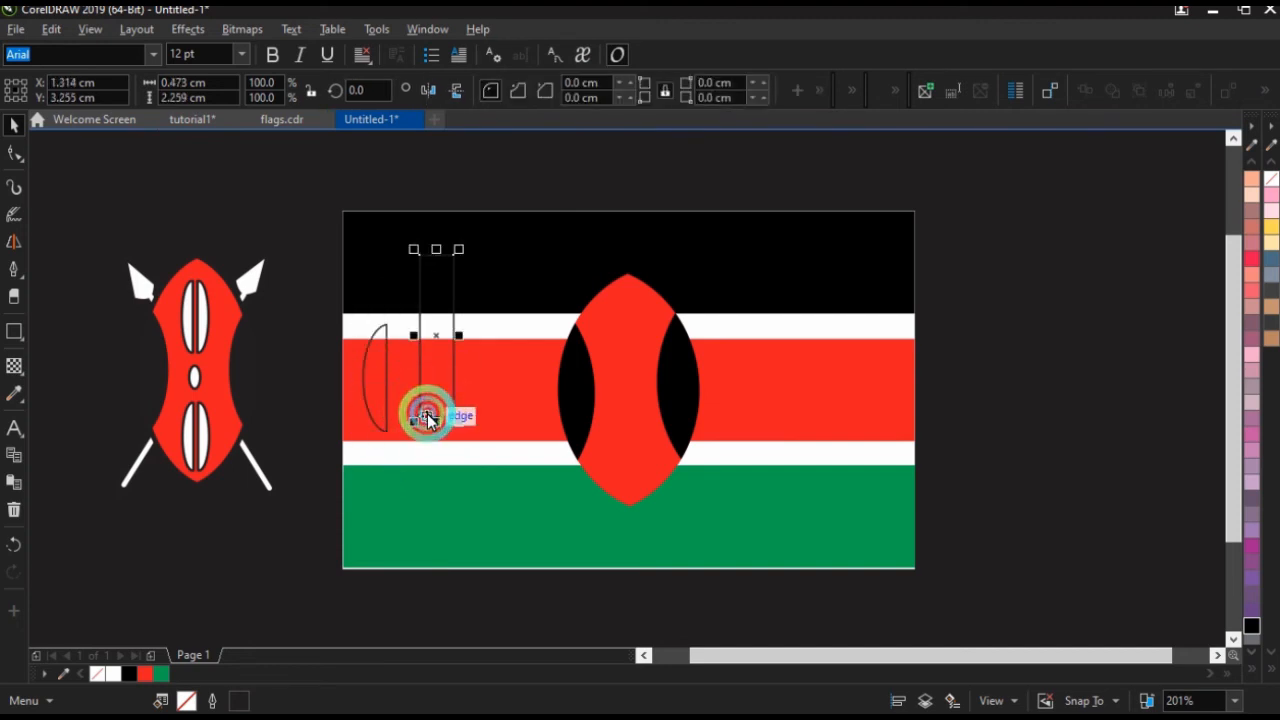
{"action": "key", "text": "Delete"}
Duplicate the half-ellipse and place a horizontally mirrored copy just right of the original, leaving a narrow gap between their straight edges.
{"action": "left_click", "coordinate": [384, 396]}
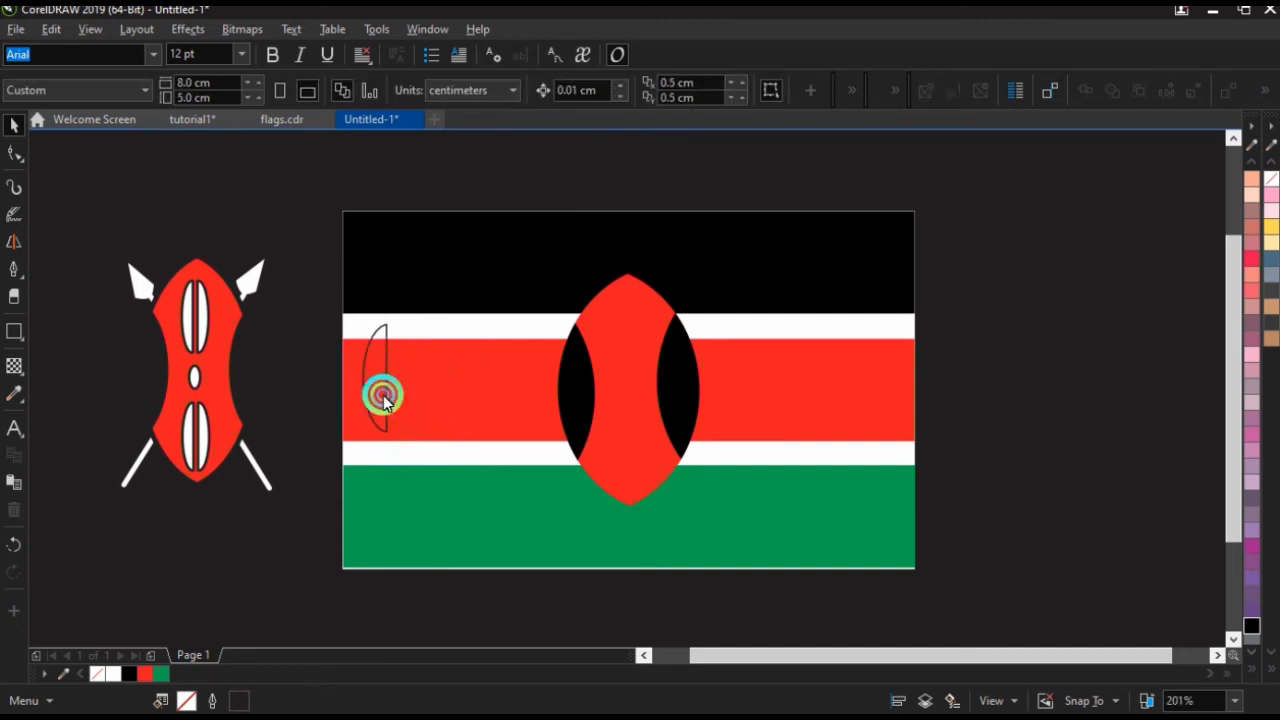
{"action": "key", "text": "ctrl+d"}
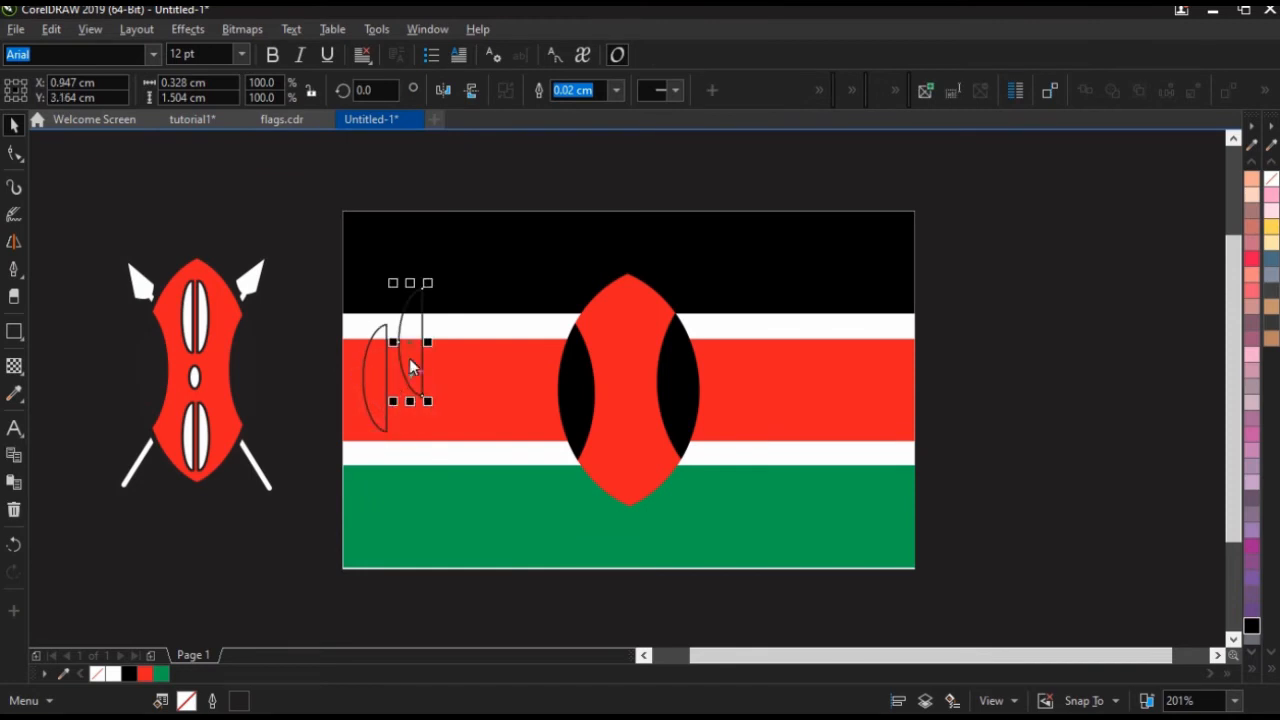
{"action": "left_click_drag", "start_coordinate": [416, 336], "coordinate": [405, 373]}
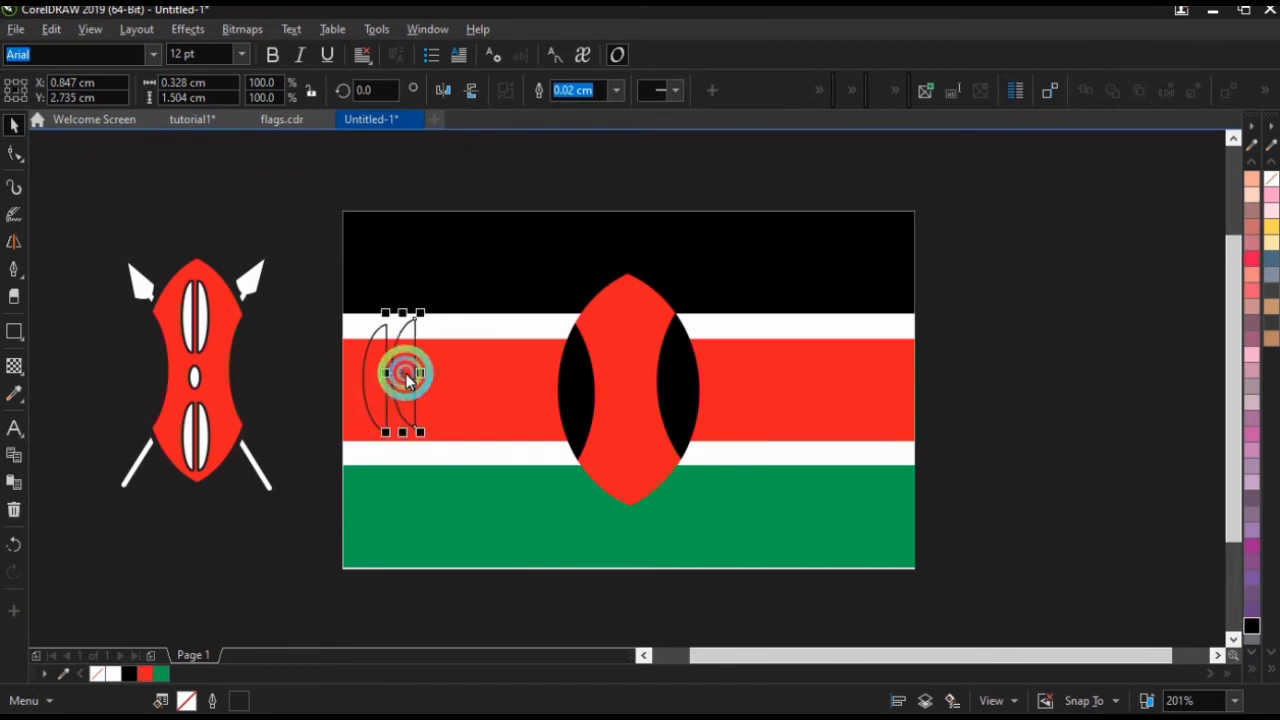
{"action": "left_click", "coordinate": [447, 91]}
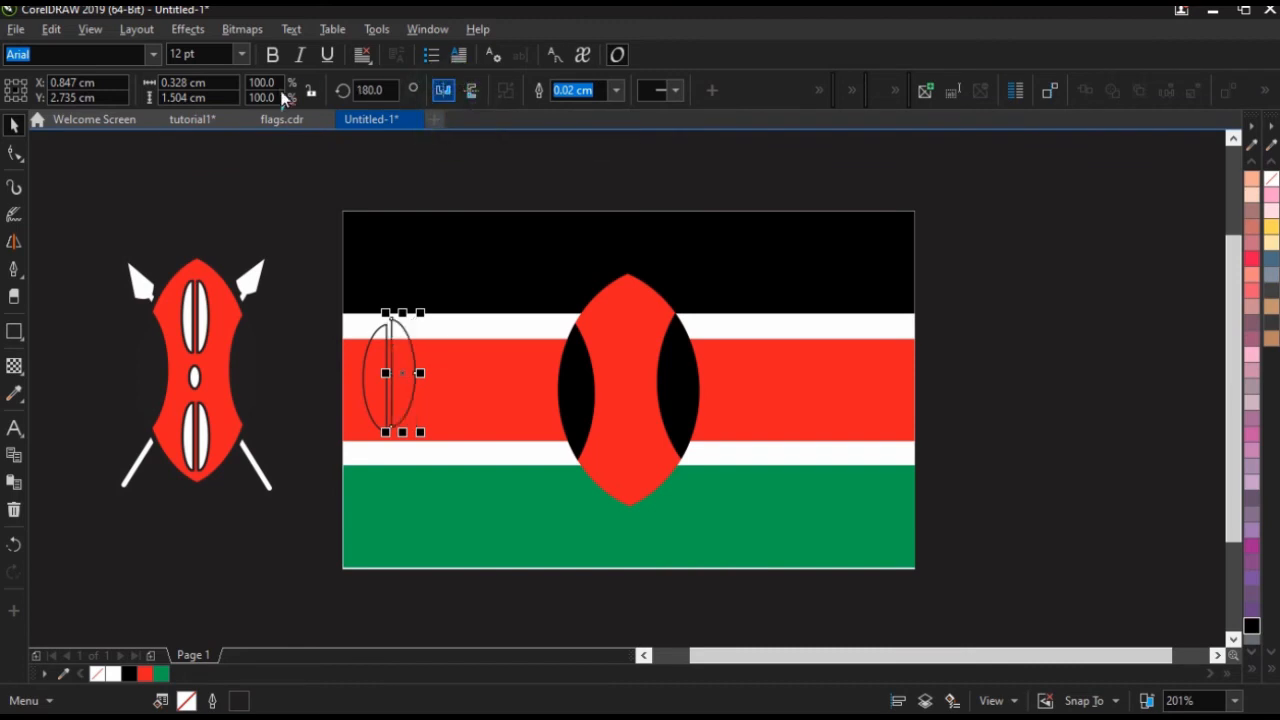
{"action": "left_click", "coordinate": [466, 92]}
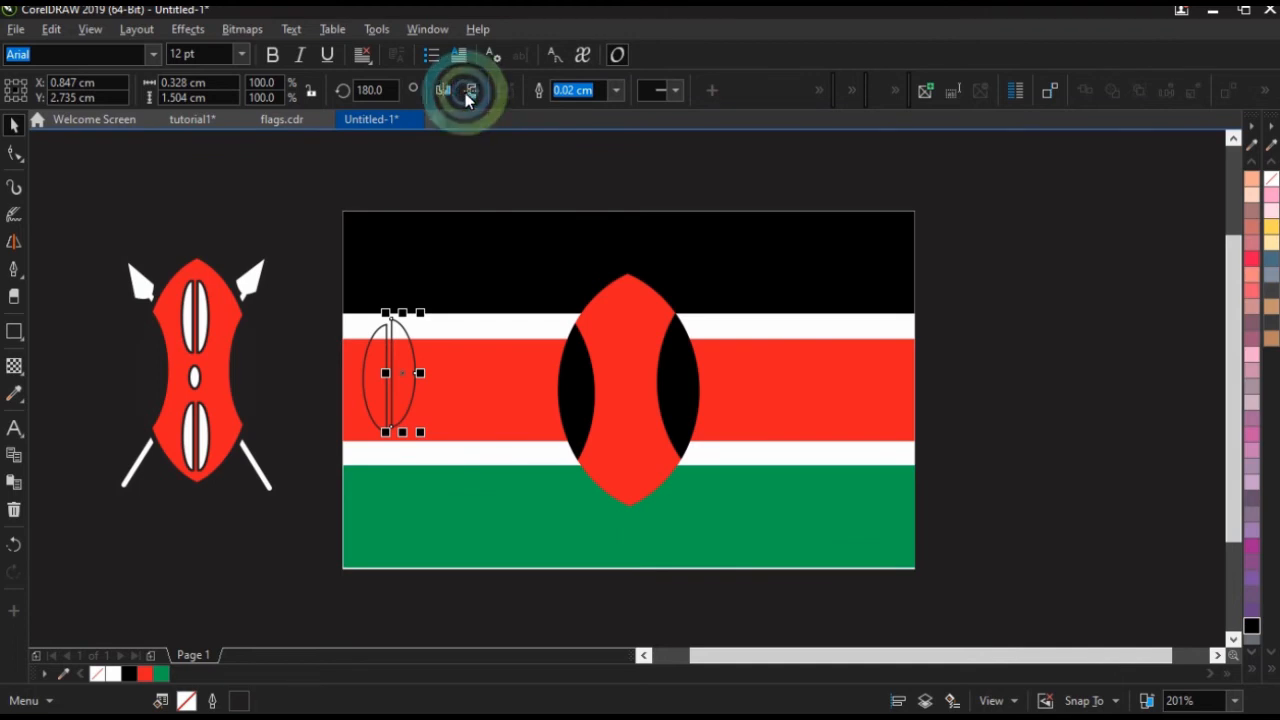
{"action": "left_click", "coordinate": [448, 92]}
{"action": "left_click", "coordinate": [448, 92]}
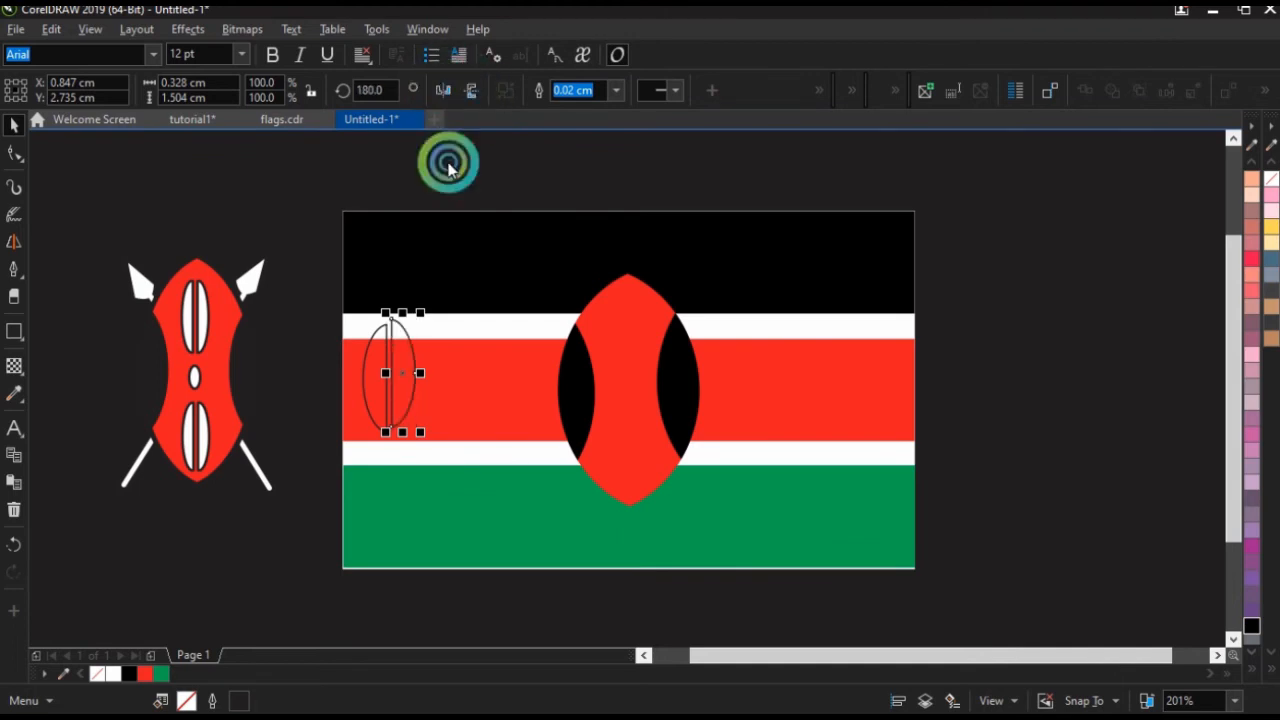
{"action": "left_click_drag", "start_coordinate": [411, 367], "coordinate": [408, 372]}
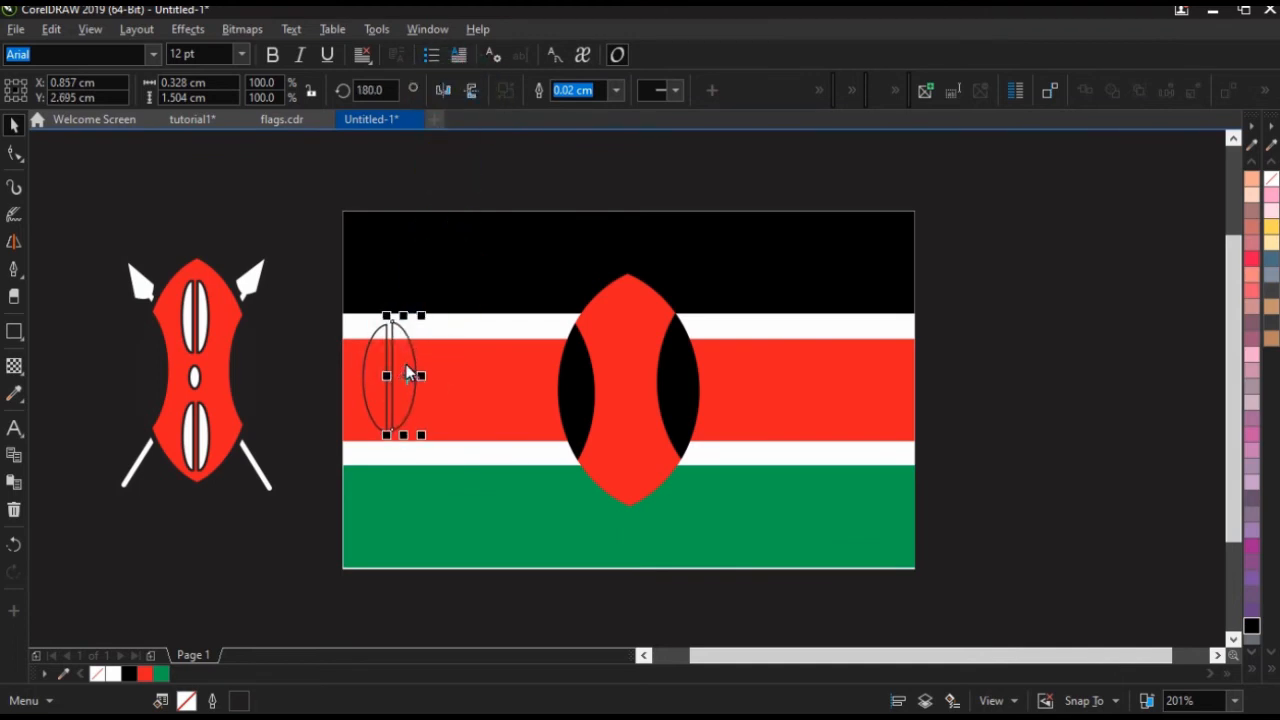
Fill both half-ellipses with white.
{"action": "left_click", "coordinate": [306, 323]}
{"action": "left_click_drag", "start_coordinate": [312, 297], "coordinate": [455, 462]}
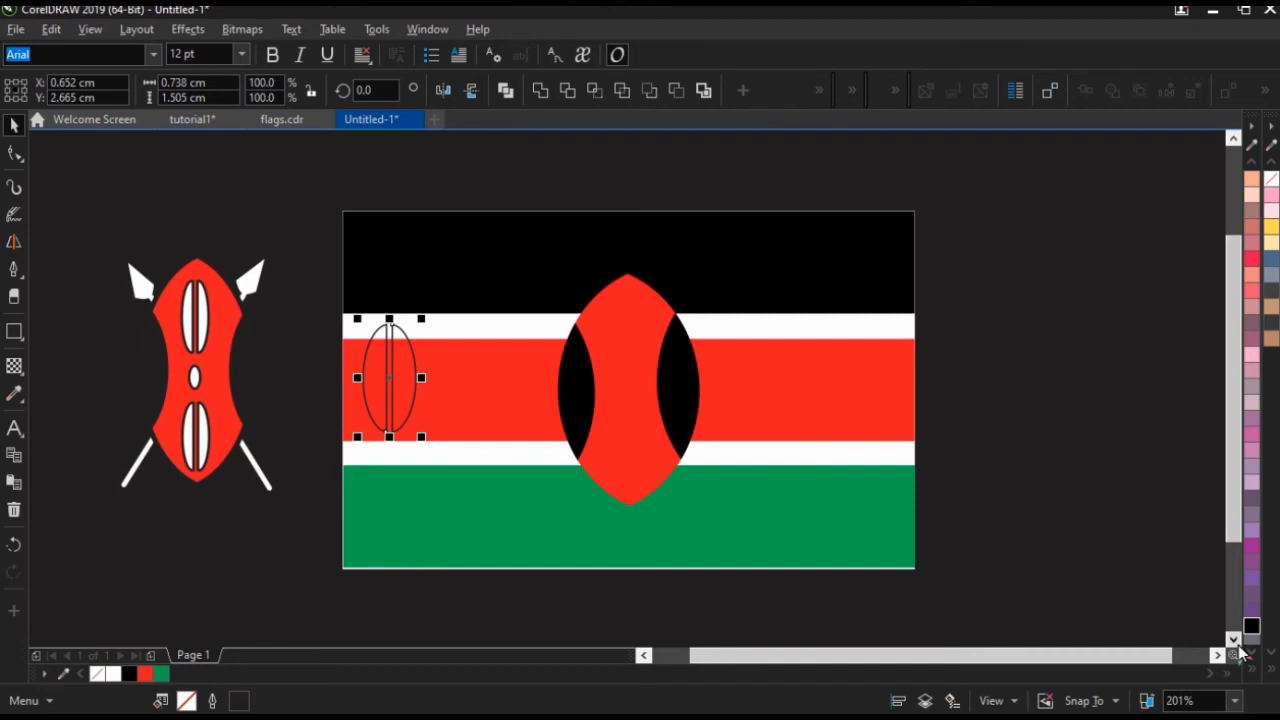
{"action": "left_click", "coordinate": [1255, 672]}
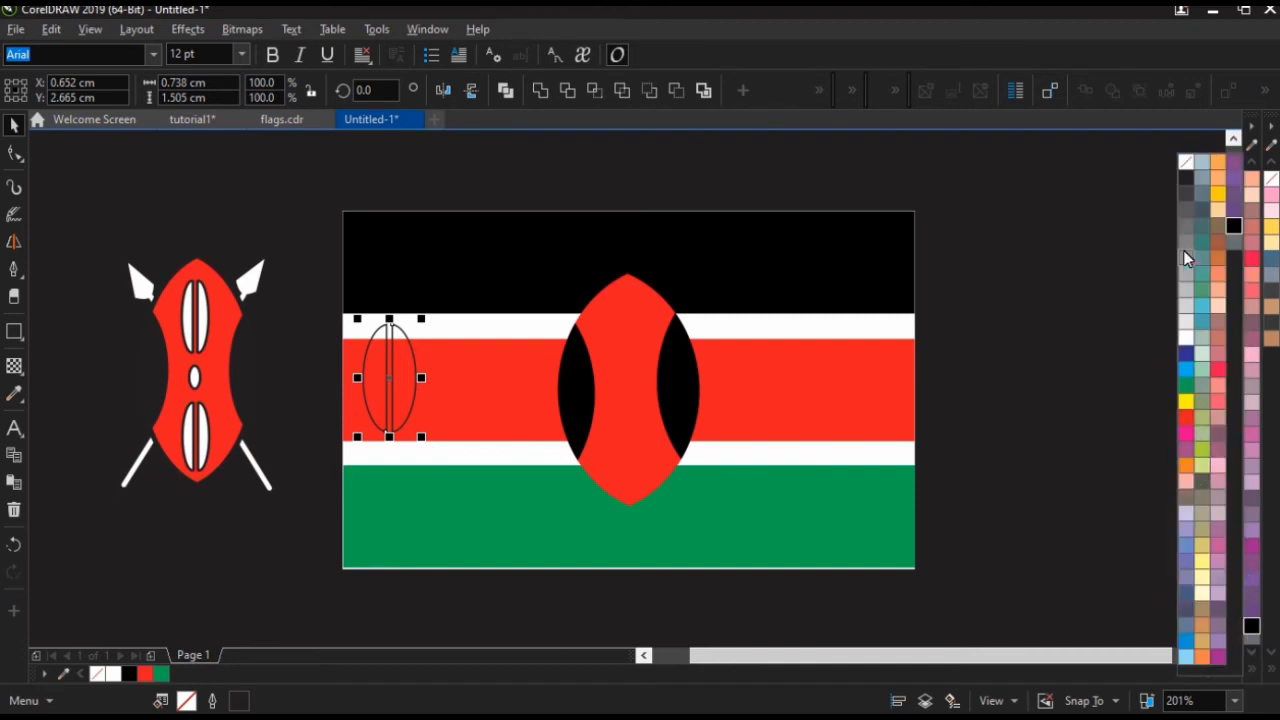
{"action": "left_click", "coordinate": [1182, 340]}
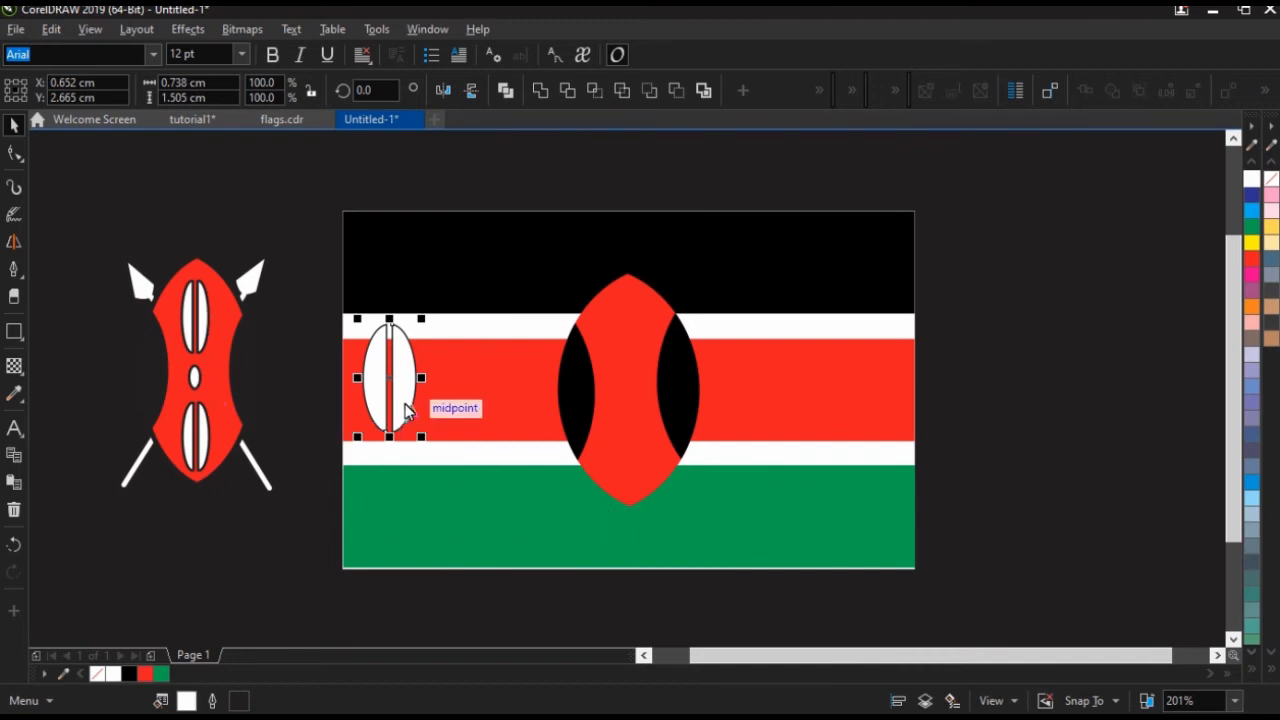
Set the outline width of both white half-ellipses to 0.05 cm.
{"action": "key", "text": "F12"}
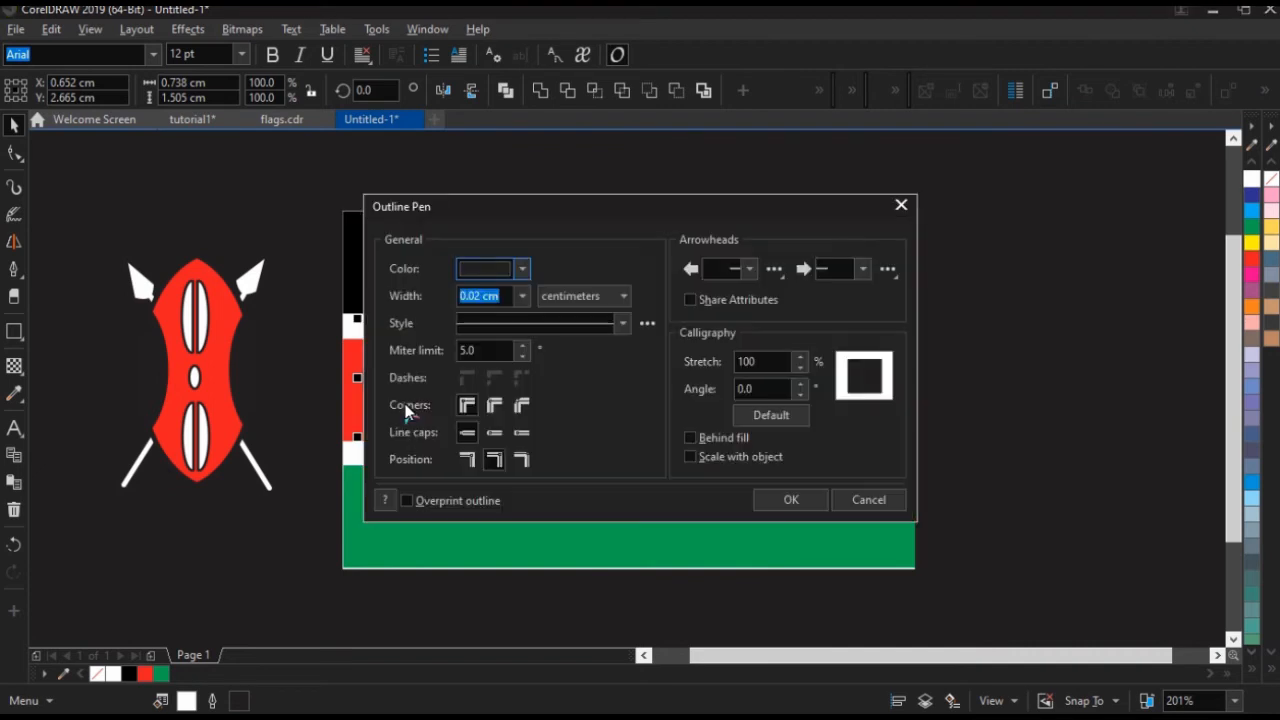
{"action": "left_click", "coordinate": [521, 294]}
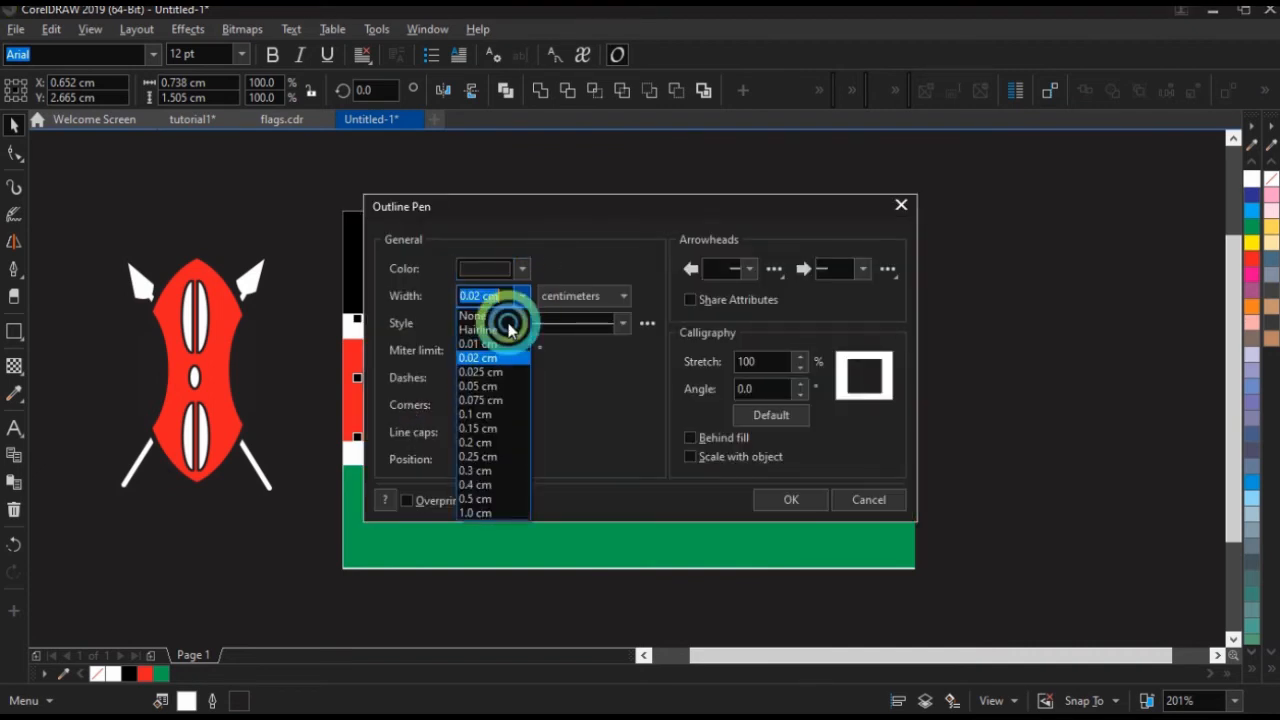
{"action": "left_click", "coordinate": [480, 413]}
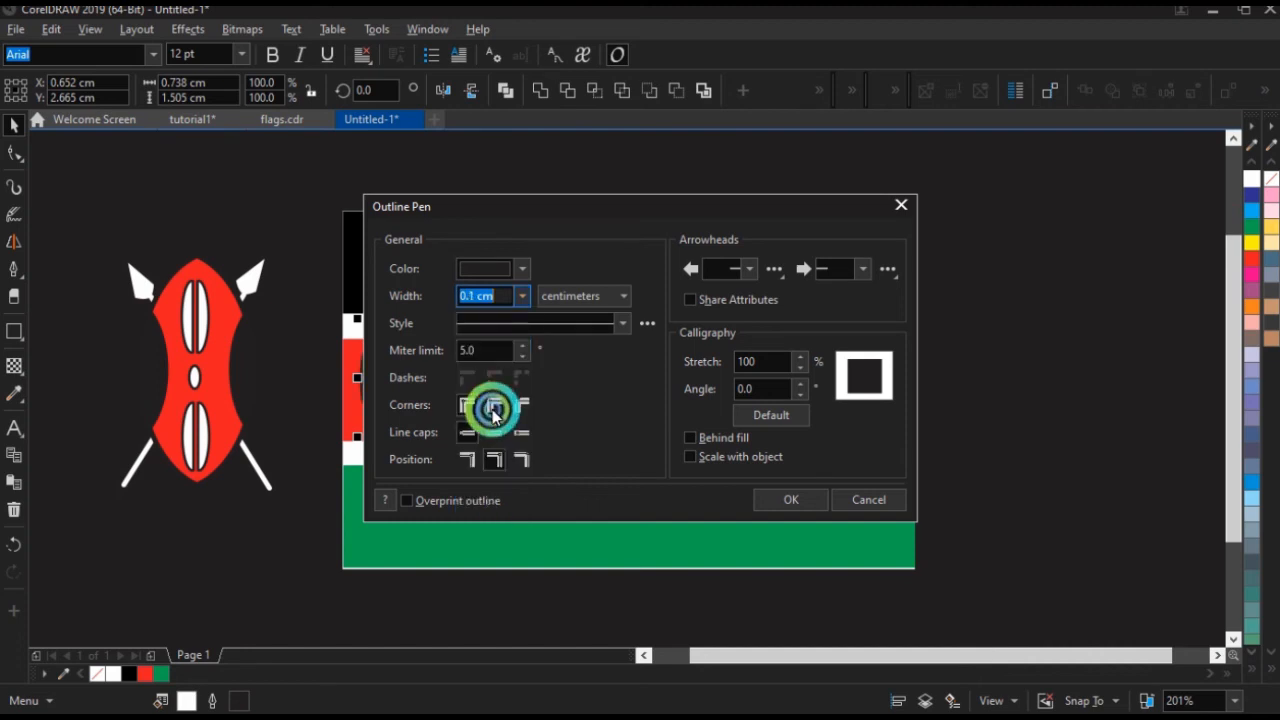
{"action": "left_click_drag", "start_coordinate": [578, 209], "coordinate": [728, 208]}
{"action": "left_click", "coordinate": [693, 293]}
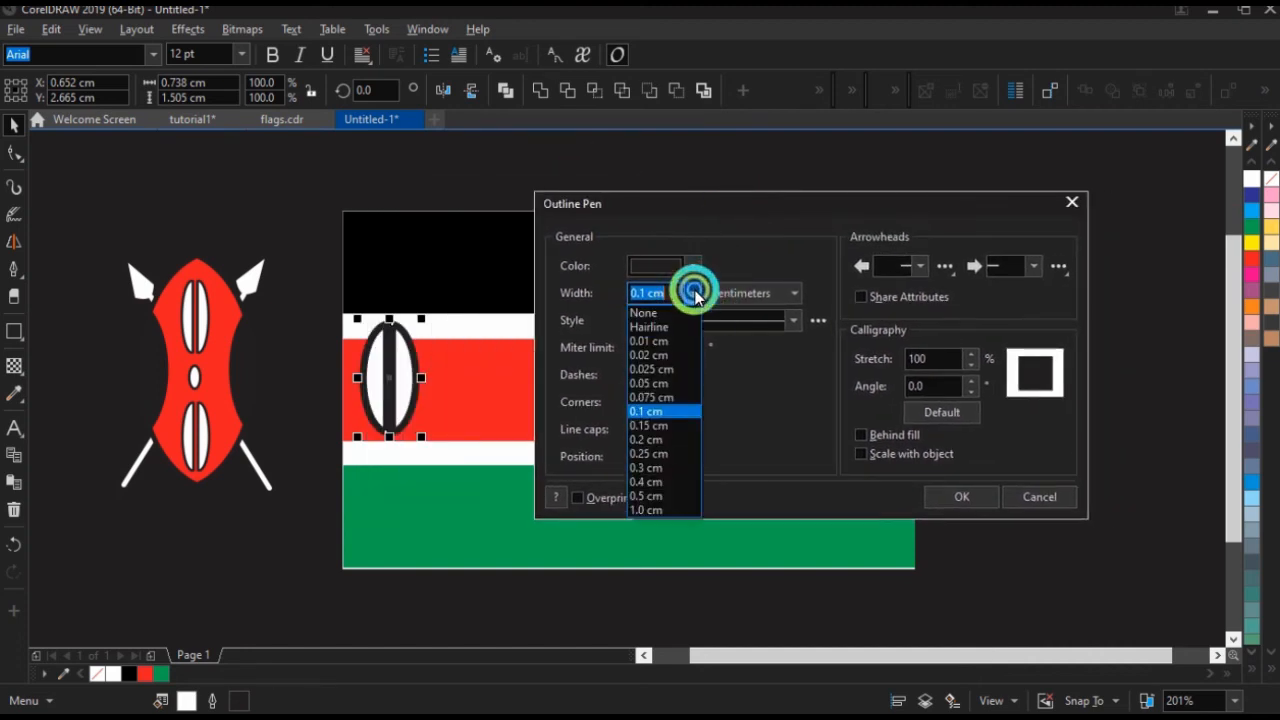
{"action": "left_click", "coordinate": [667, 383]}
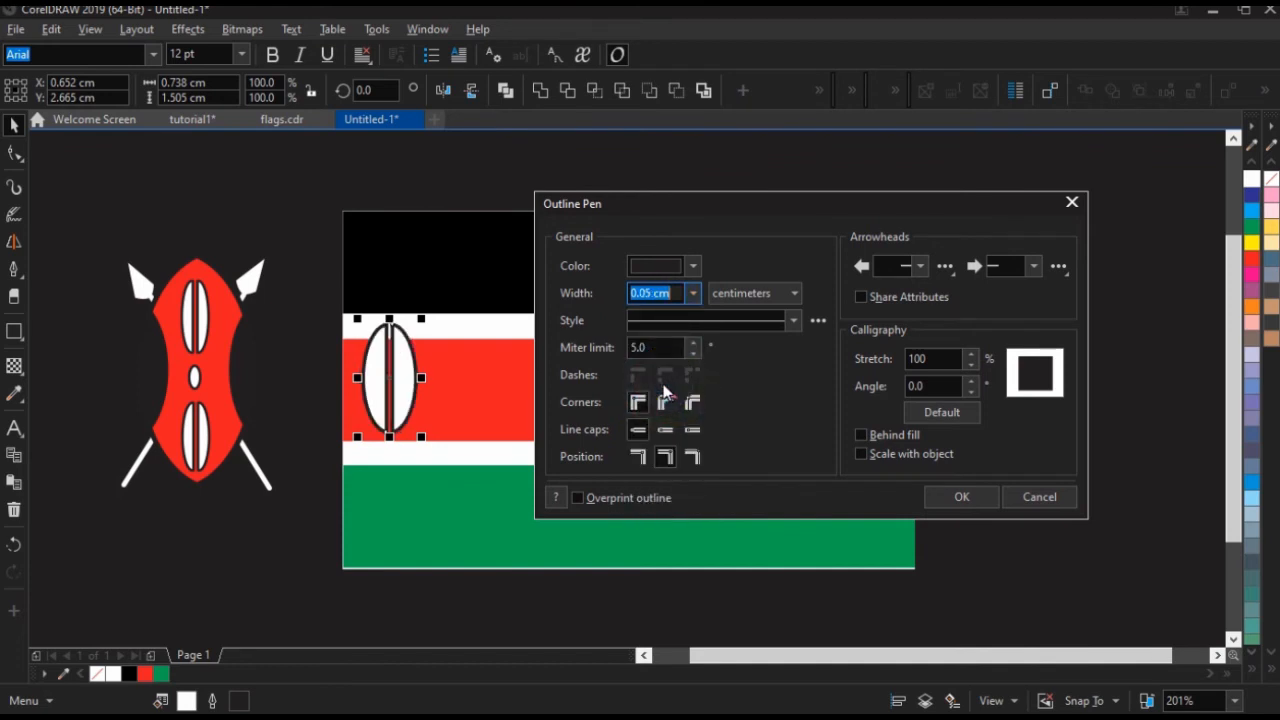
{"action": "left_click", "coordinate": [963, 496]}
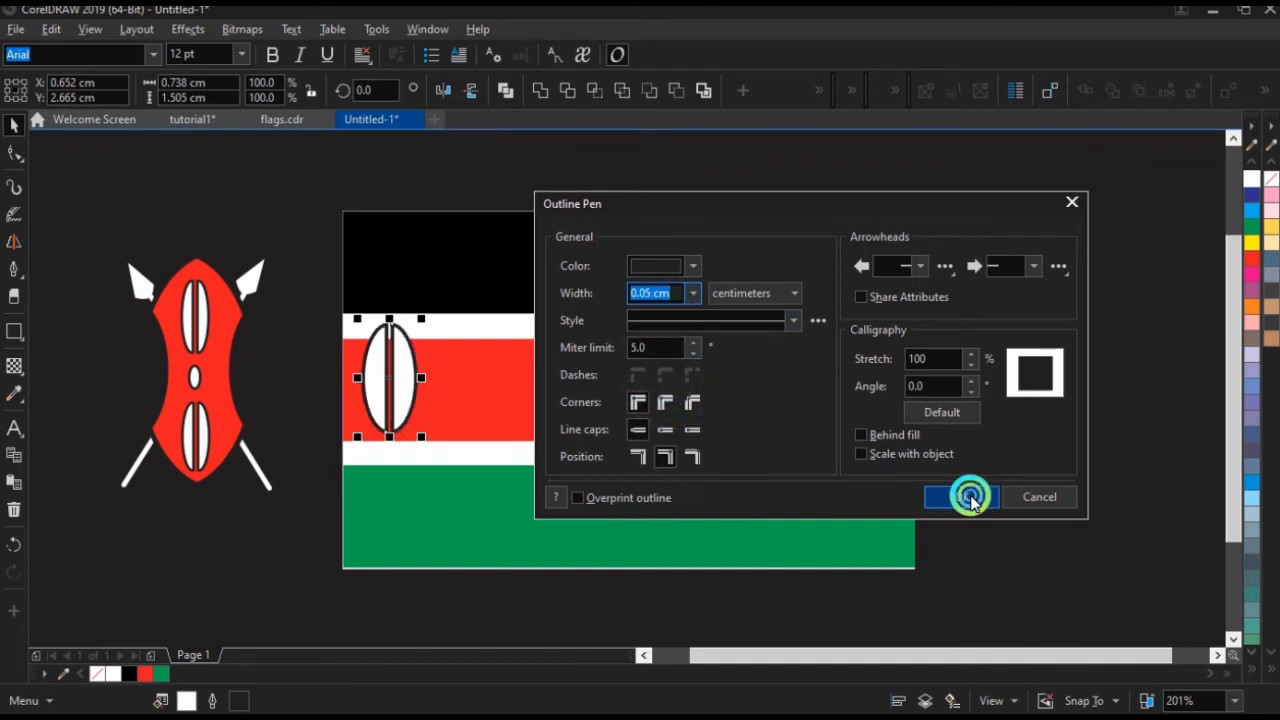
Resize the half-ellipse pair to about 0.49 by 1.2 cm.
{"action": "left_click", "coordinate": [483, 440]}
{"action": "left_click_drag", "start_coordinate": [321, 286], "coordinate": [449, 437]}
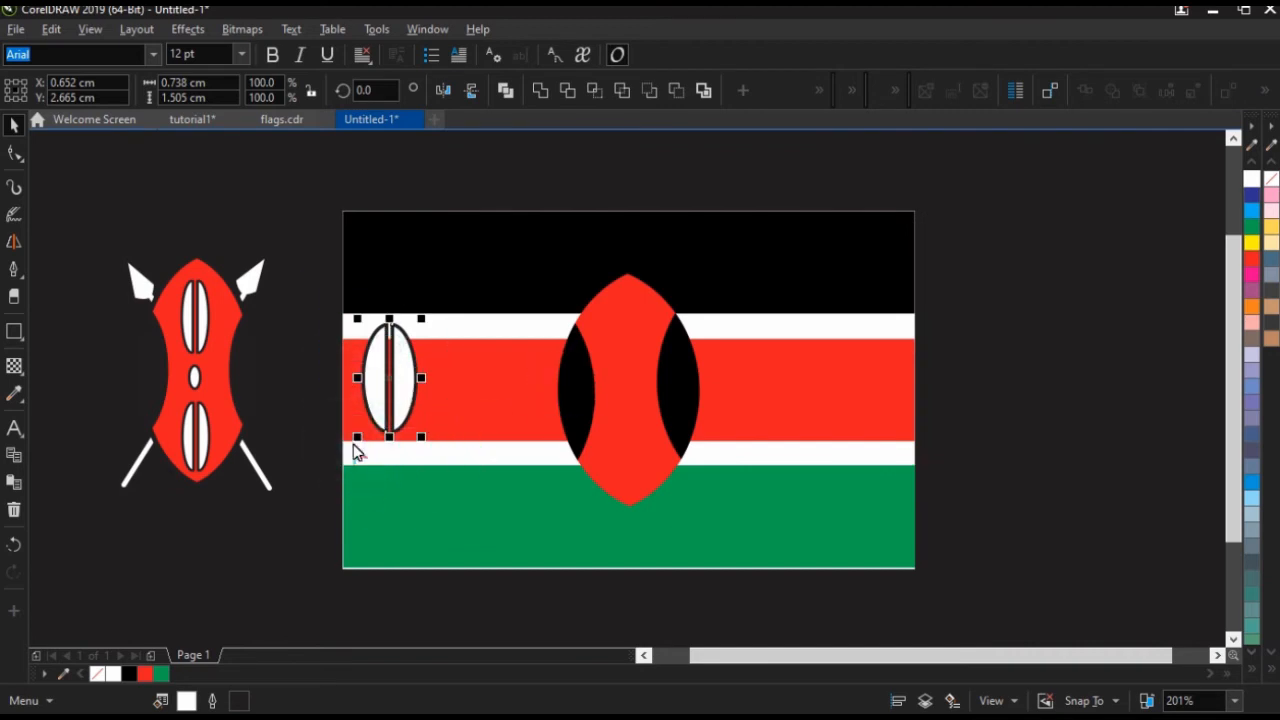
{"action": "left_click_drag", "start_coordinate": [355, 440], "coordinate": [388, 415]}
{"action": "left_click_drag", "start_coordinate": [346, 338], "coordinate": [432, 408]}
{"action": "key", "text": "ctrl+z"}
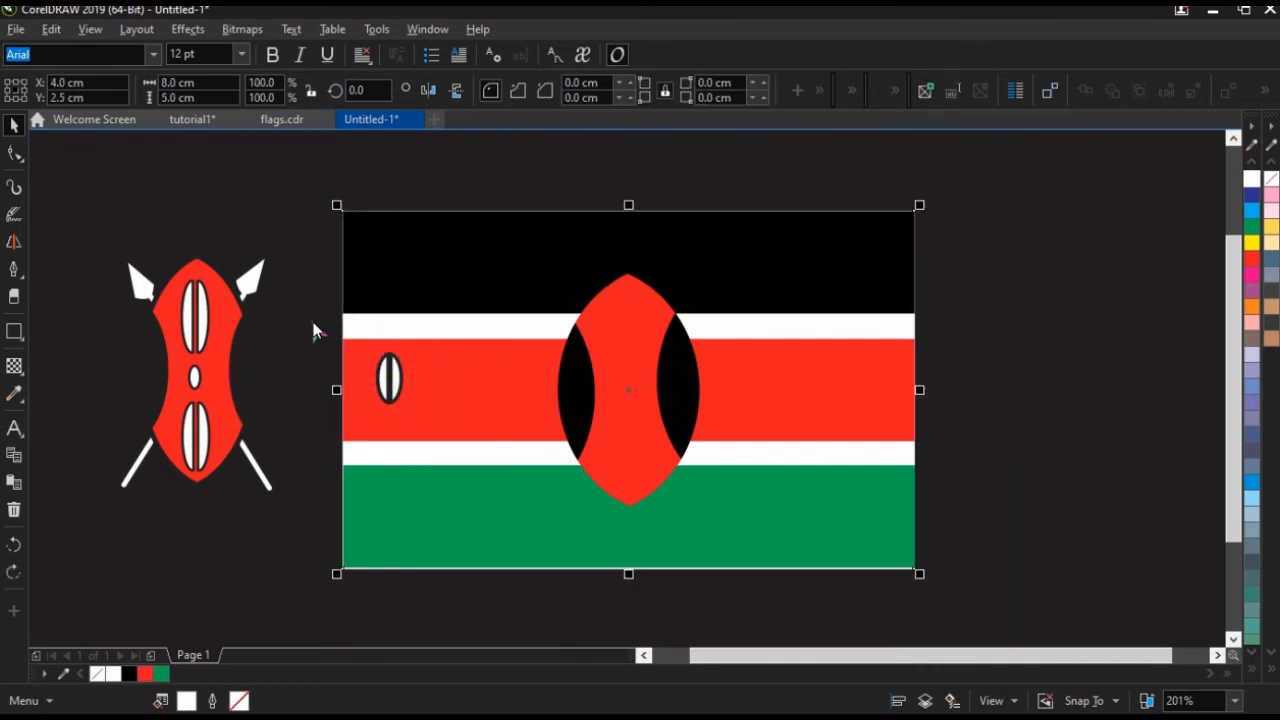
{"action": "left_click_drag", "start_coordinate": [311, 318], "coordinate": [455, 420]}
{"action": "left_click", "coordinate": [387, 418]}
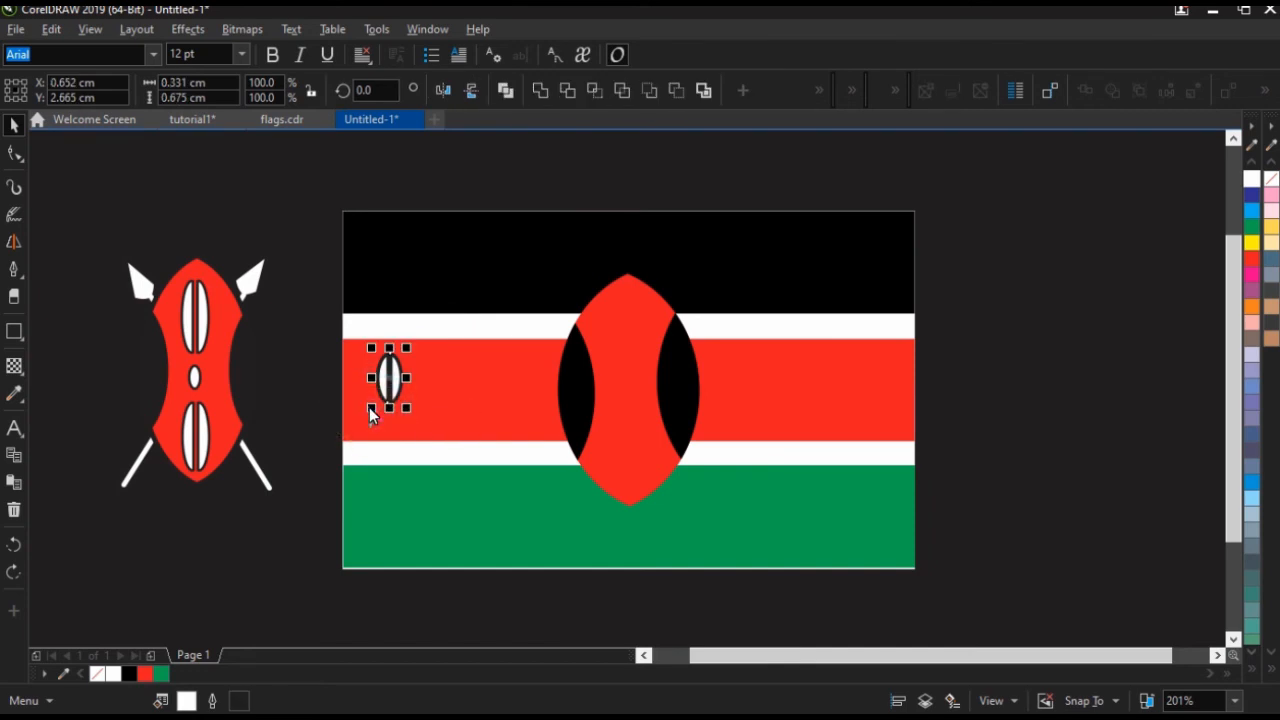
{"action": "left_click_drag", "start_coordinate": [371, 408], "coordinate": [388, 434]}
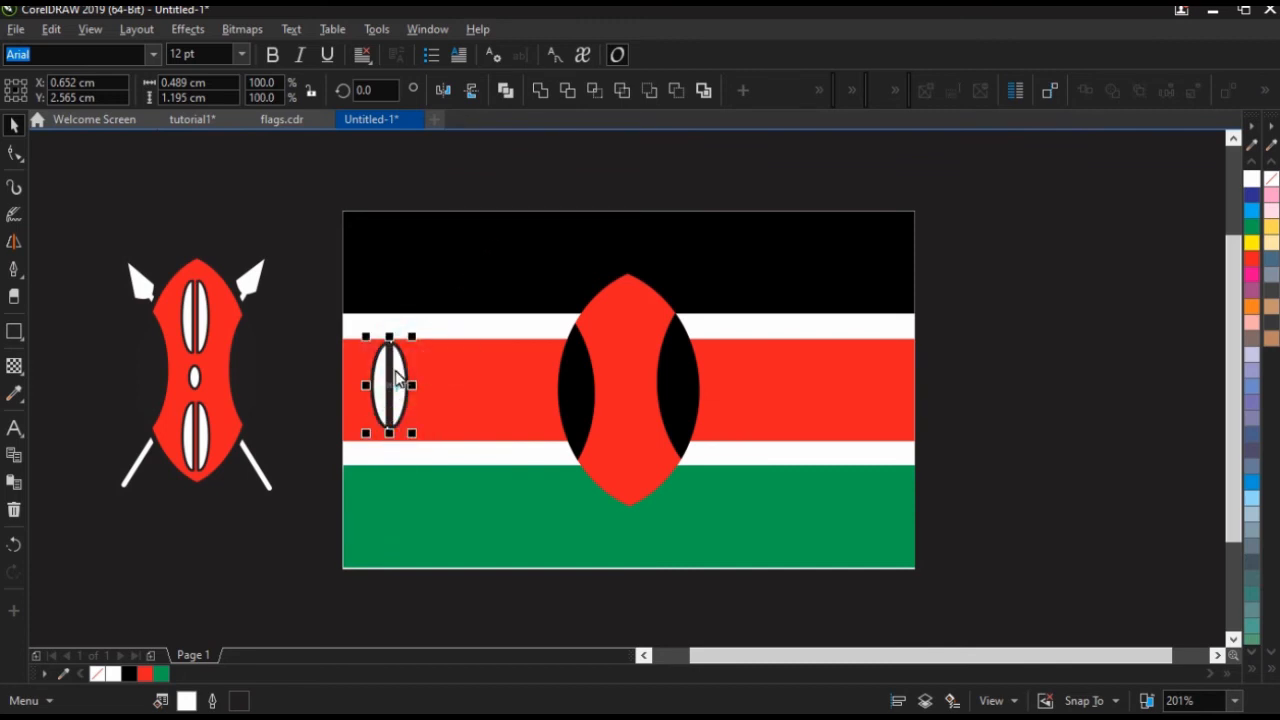
Set the outline width of the half-ellipse pair to 0.025 cm.
{"action": "key", "text": "F12"}
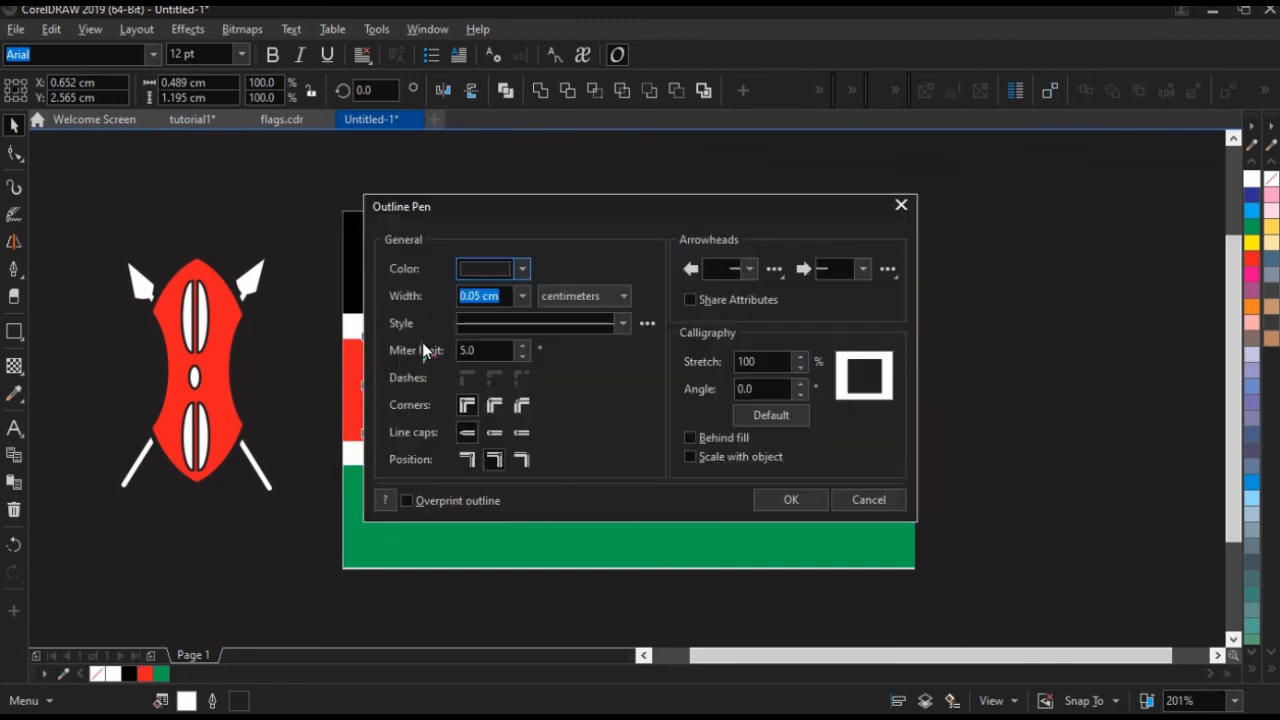
{"action": "left_click", "coordinate": [520, 297]}
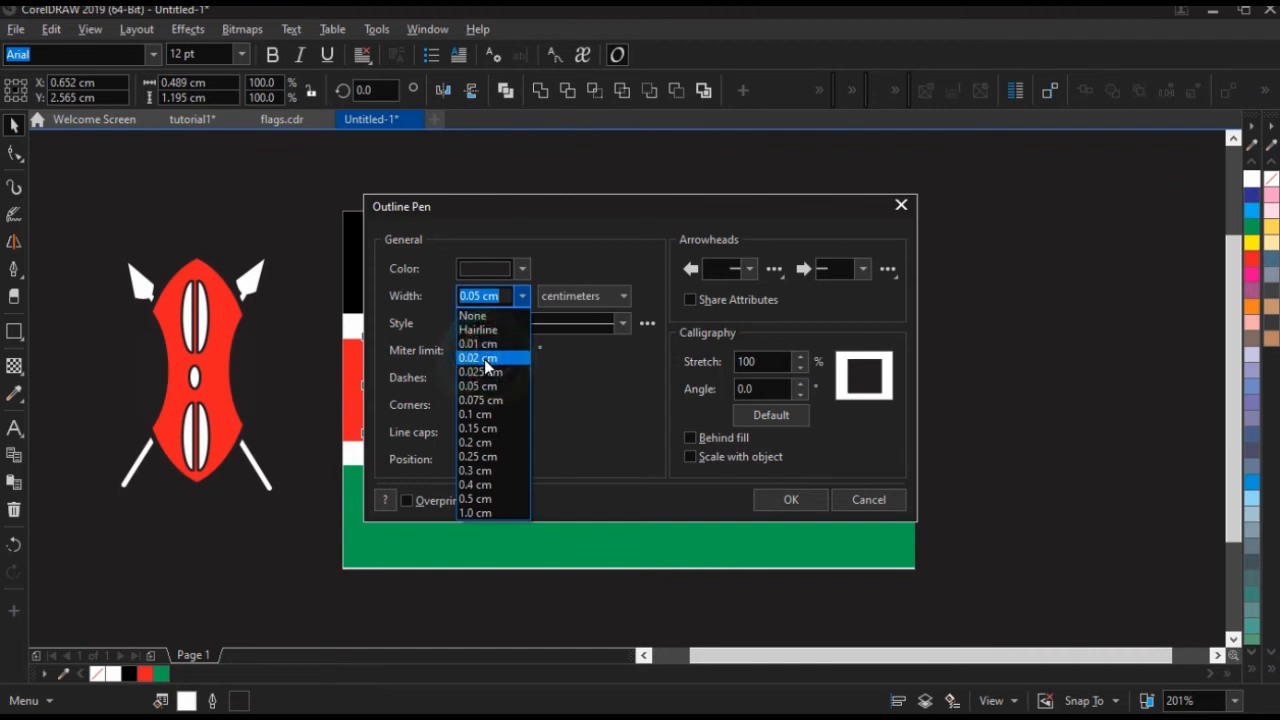
{"action": "left_click", "coordinate": [481, 372]}
{"action": "left_click_drag", "start_coordinate": [557, 209], "coordinate": [668, 200]}
{"action": "left_click", "coordinate": [659, 277]}
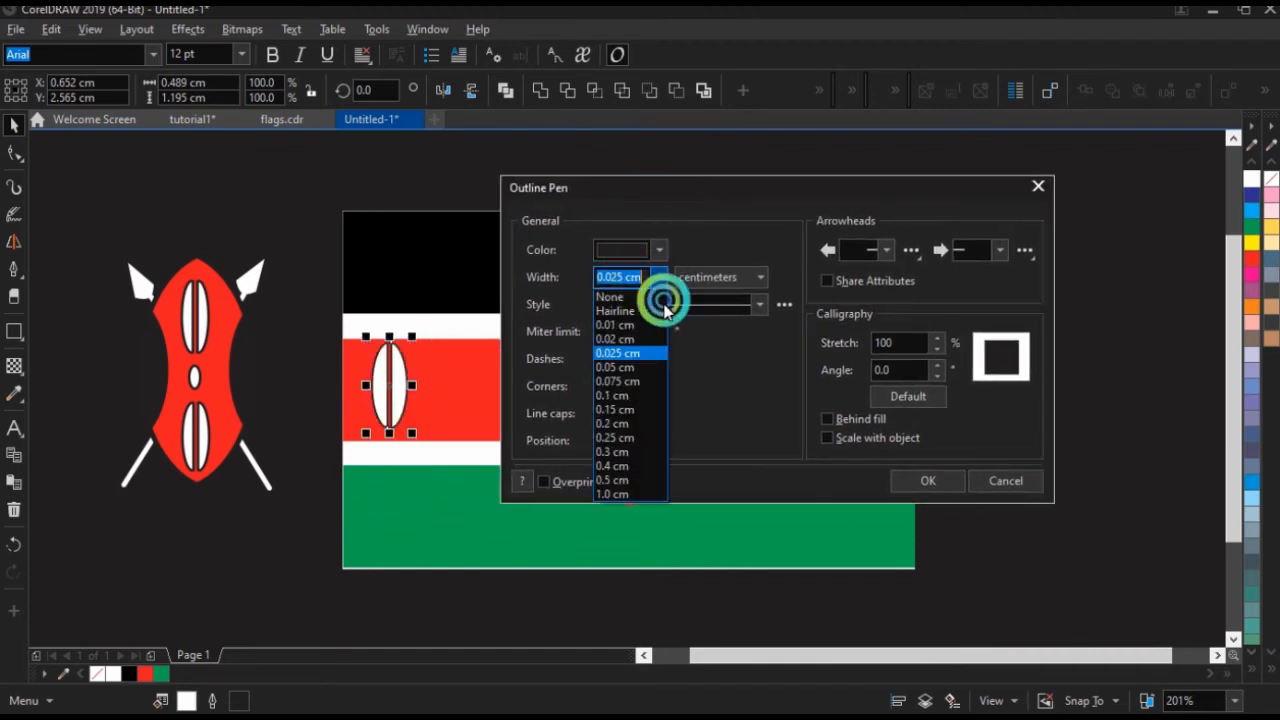
{"action": "left_click", "coordinate": [641, 367]}
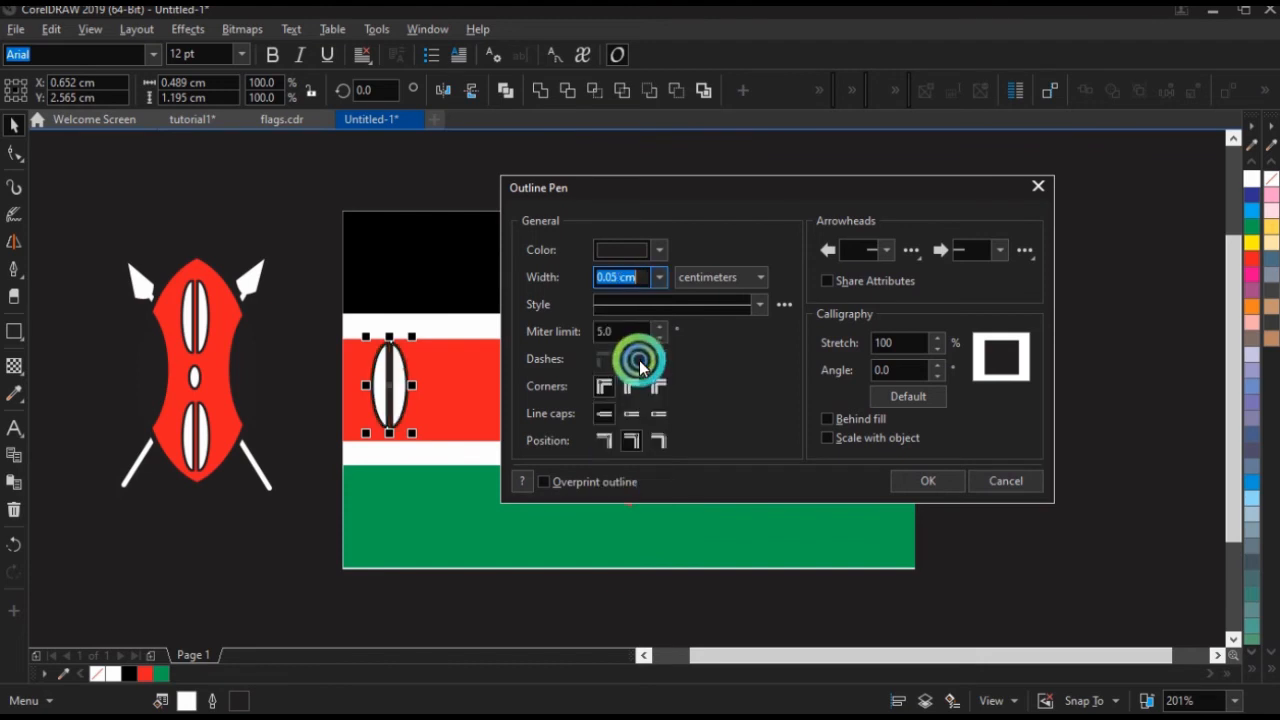
{"action": "left_click", "coordinate": [659, 278]}
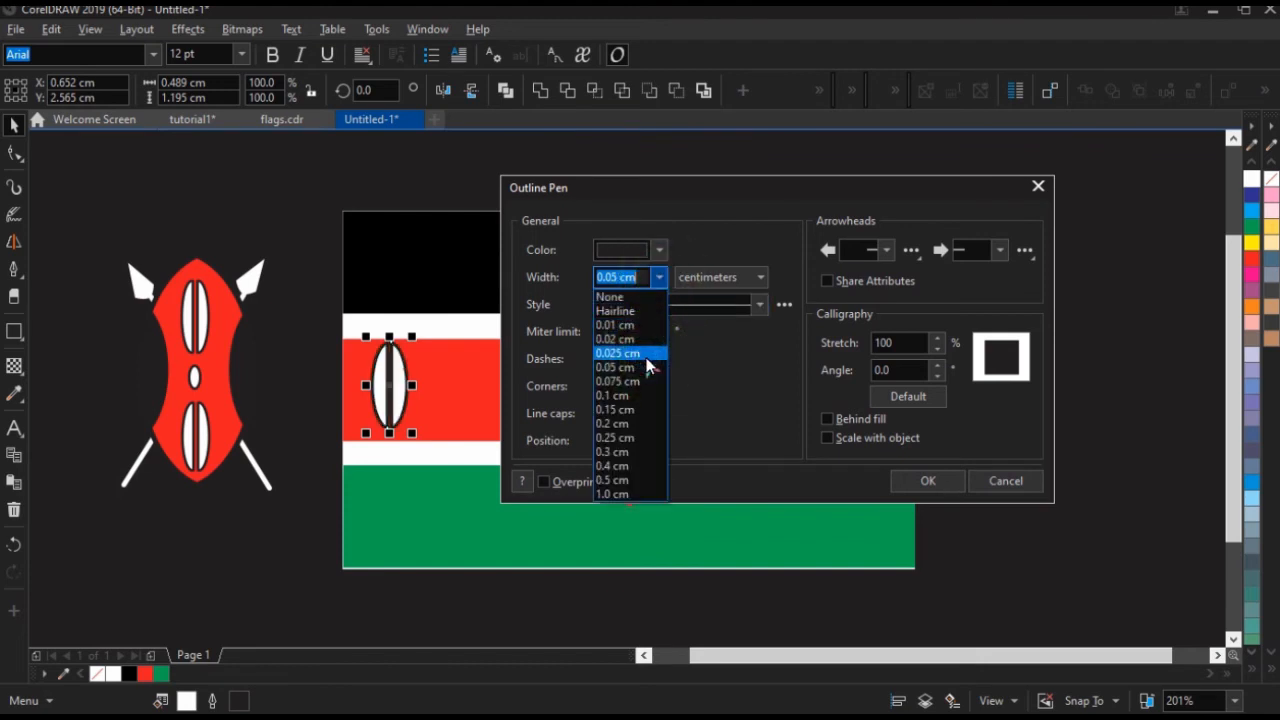
{"action": "left_click", "coordinate": [646, 353]}
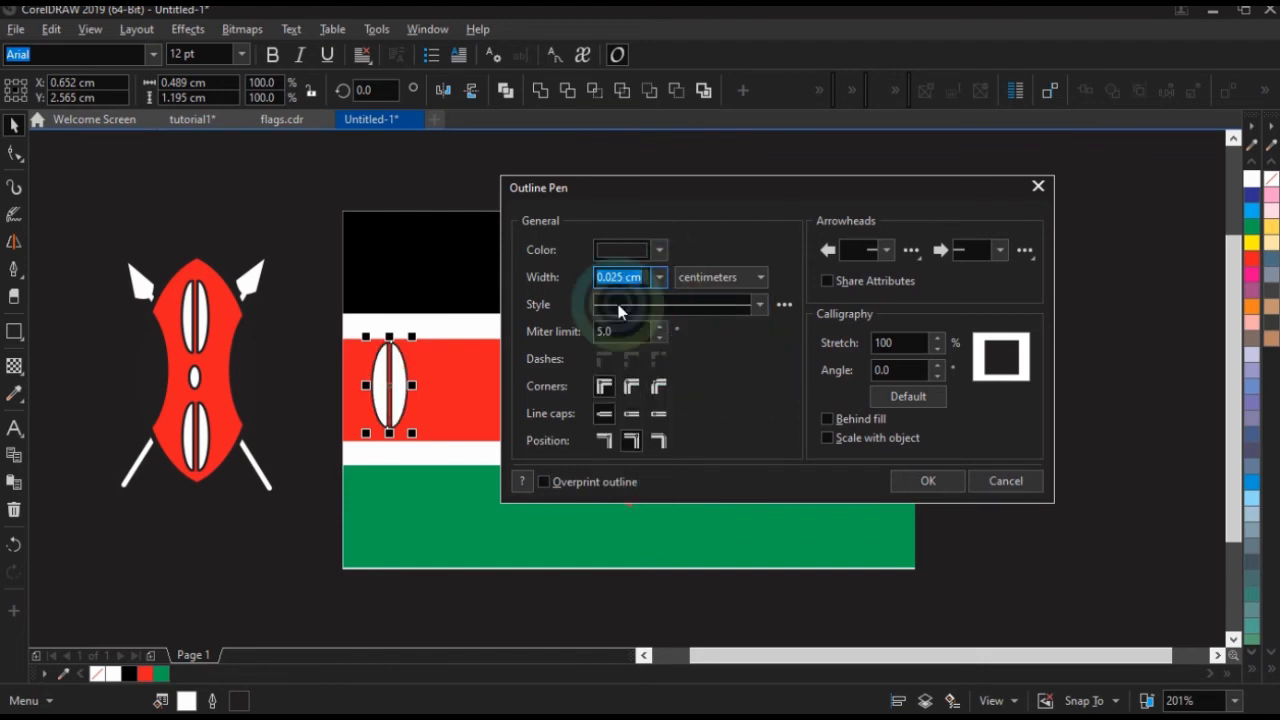
{"action": "left_click", "coordinate": [926, 482]}
Scale the half-ellipse pair proportionally to about 0.33 by 0.81 cm and place one copy each in the shield's upper and lower parts.
{"action": "left_click", "coordinate": [380, 362]}
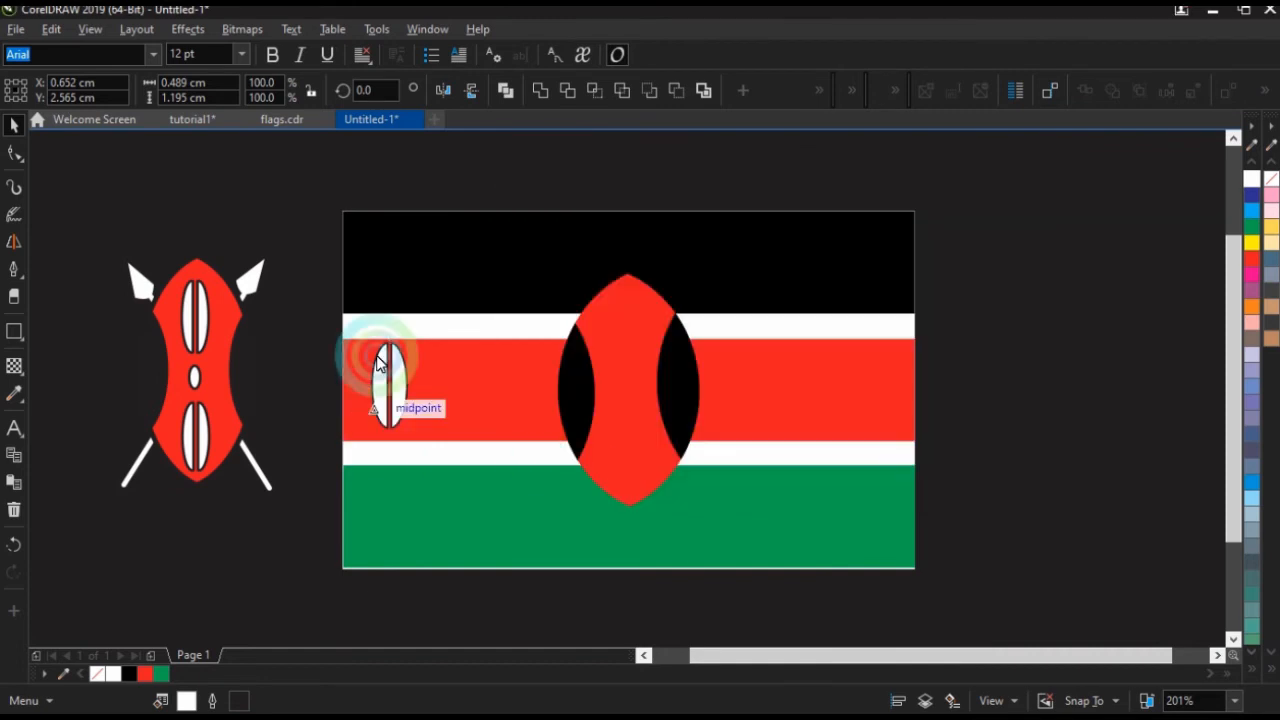
{"action": "left_click_drag", "start_coordinate": [314, 321], "coordinate": [486, 479]}
{"action": "mouse_move", "coordinate": [365, 433]}
{"action": "left_mouse_down"}
{"action": "mouse_move", "coordinate": [372, 443]}
{"action": "mouse_move", "coordinate": [371, 429]}
{"action": "left_mouse_up"}
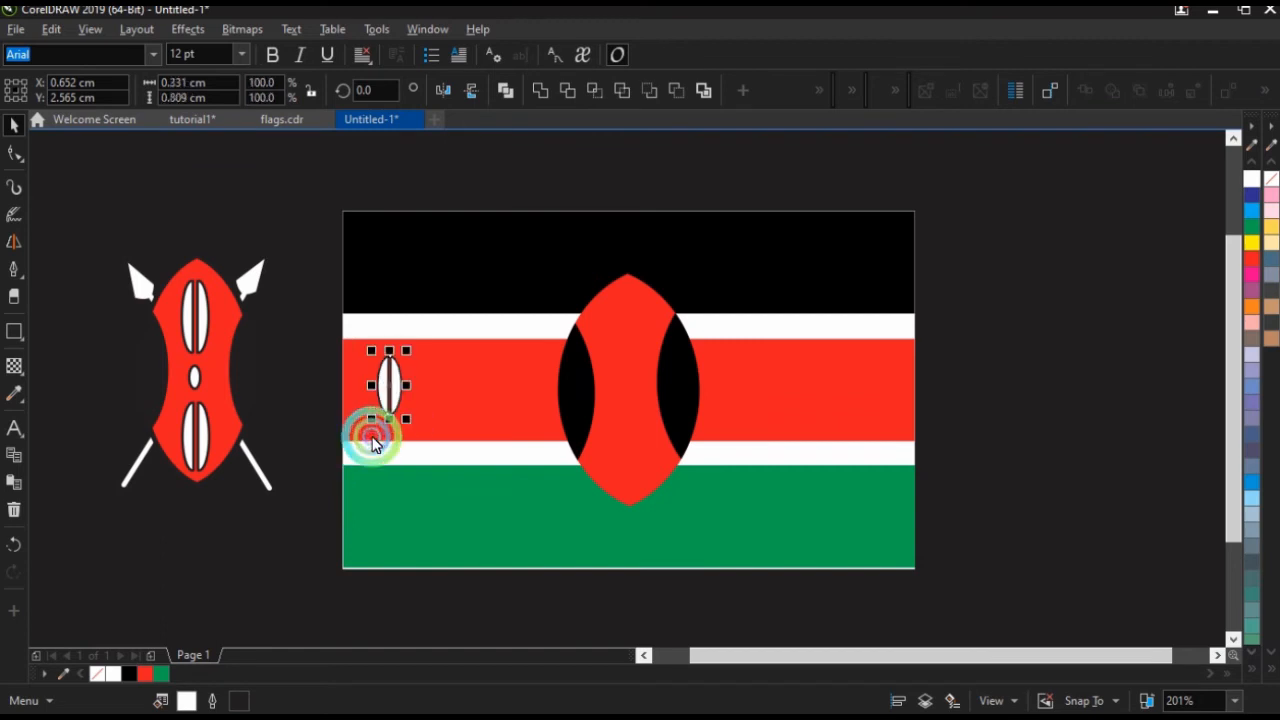
{"action": "left_click_drag", "start_coordinate": [391, 377], "coordinate": [627, 466]}
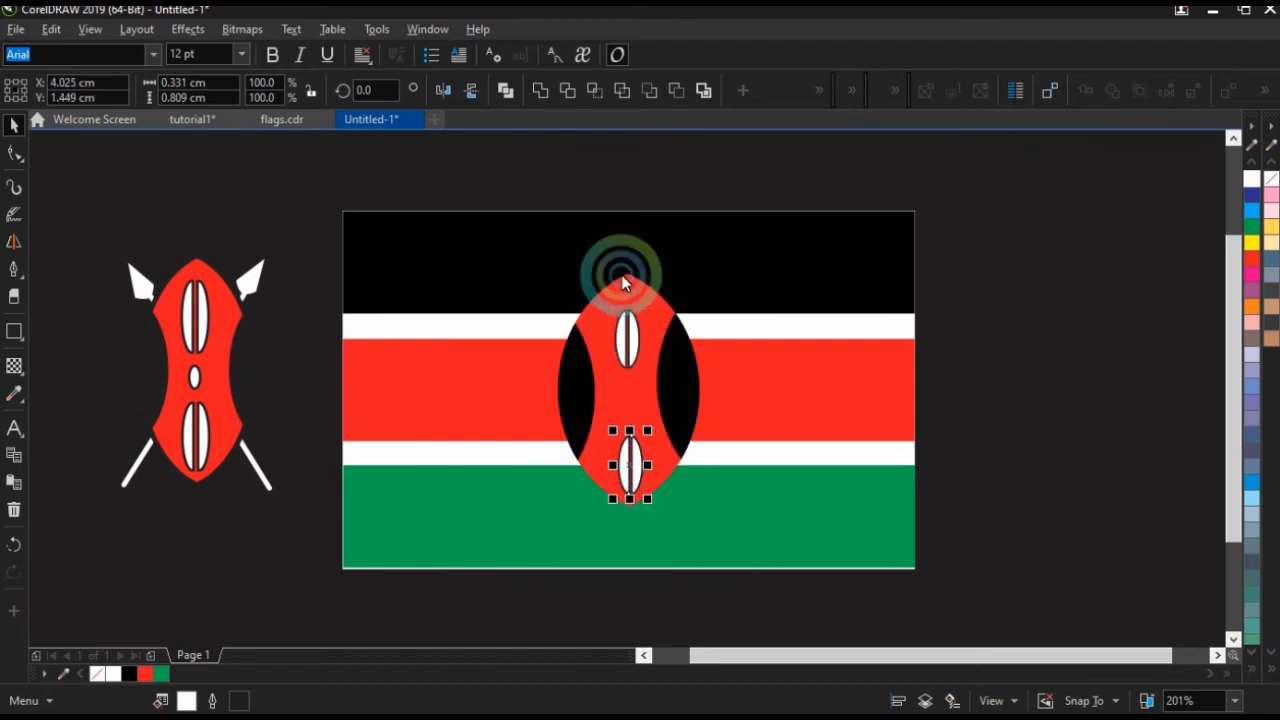
PowerClip the upper and lower half-ellipse pairs inside the red shield and select the shield.
{"action": "left_click_drag", "start_coordinate": [565, 191], "coordinate": [665, 530]}
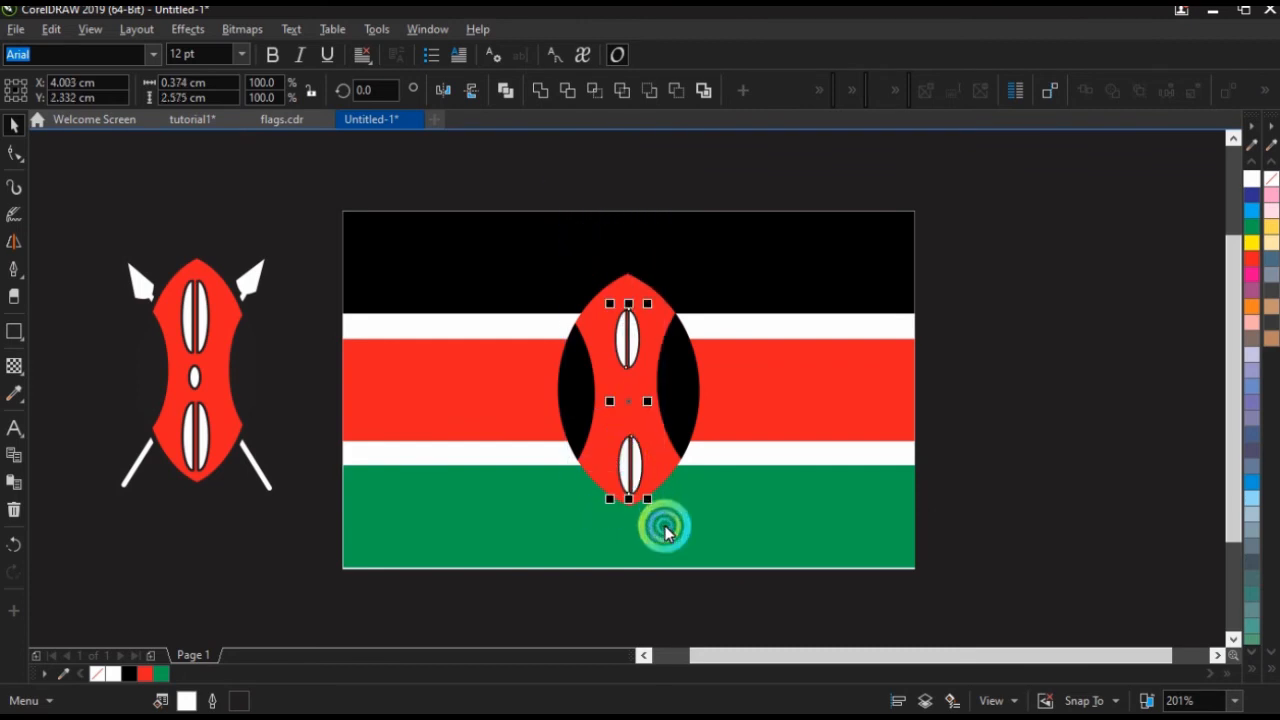
{"action": "right_click", "coordinate": [626, 358]}
{"action": "left_click", "coordinate": [703, 254]}
{"action": "left_click", "coordinate": [589, 348]}
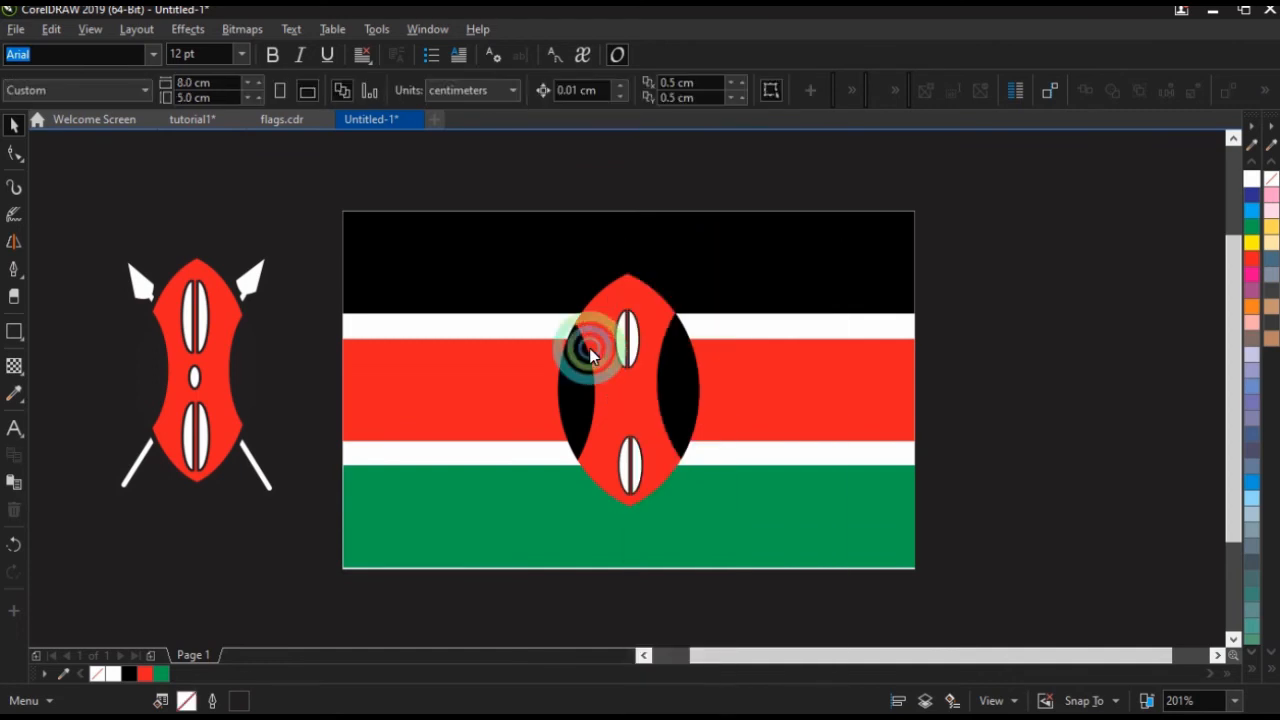
{"action": "left_click", "coordinate": [589, 348]}
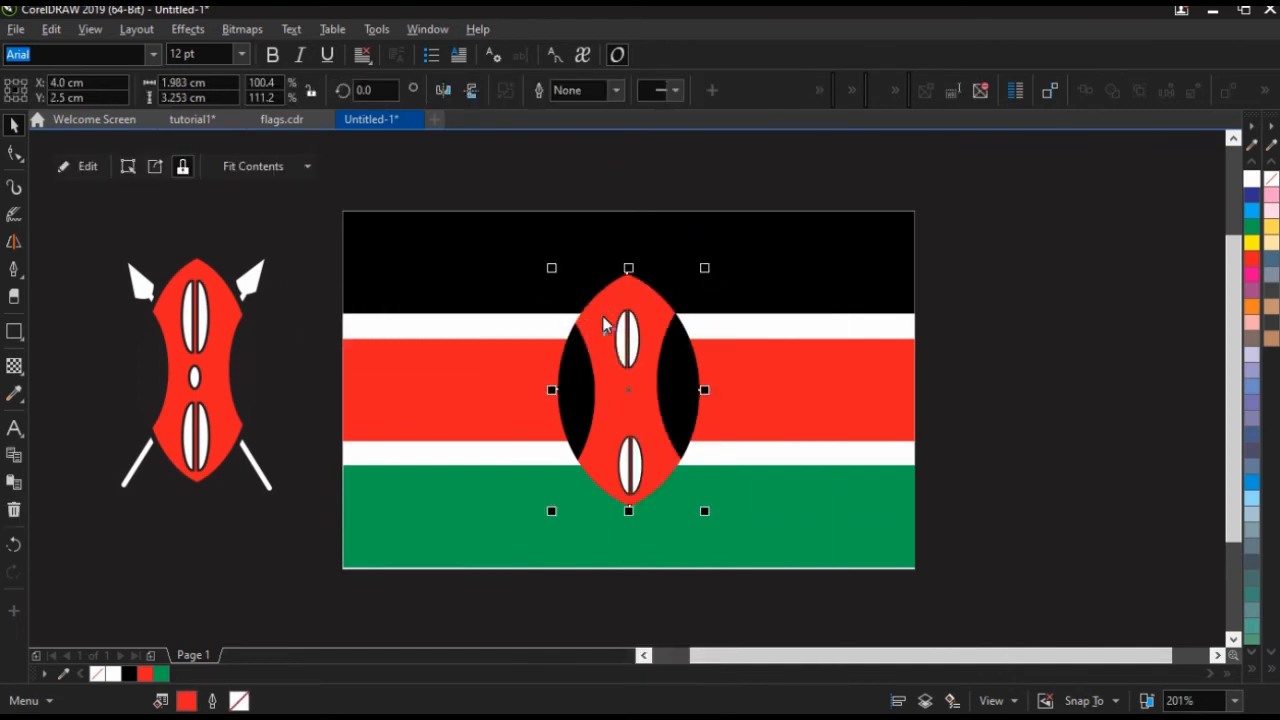
Draw a small upright ellipse about 0.17 by 0.32 cm on the red stripe beside the shield and fill it with white.
{"action": "left_click", "coordinate": [22, 338]}
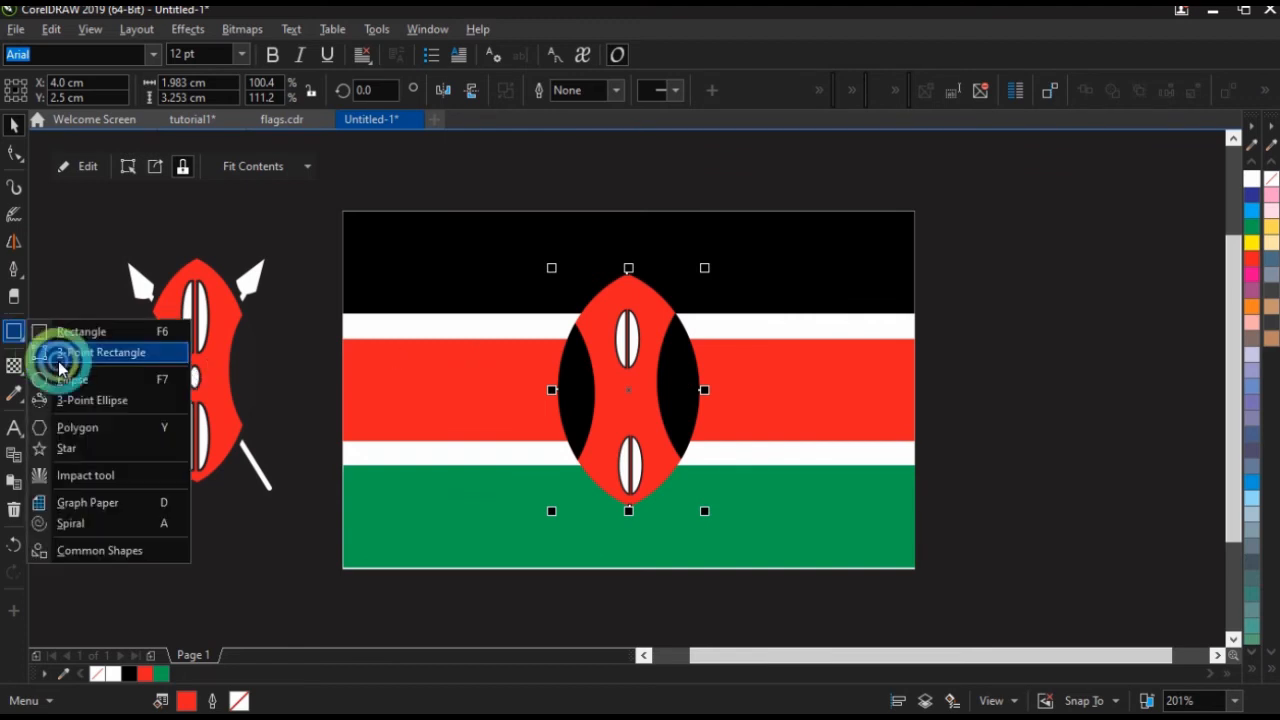
{"action": "left_click", "coordinate": [80, 381]}
{"action": "mouse_move", "coordinate": [414, 364]}
{"action": "left_mouse_down"}
{"action": "mouse_move", "coordinate": [419, 401]}
{"action": "mouse_move", "coordinate": [424, 390]}
{"action": "left_mouse_up"}
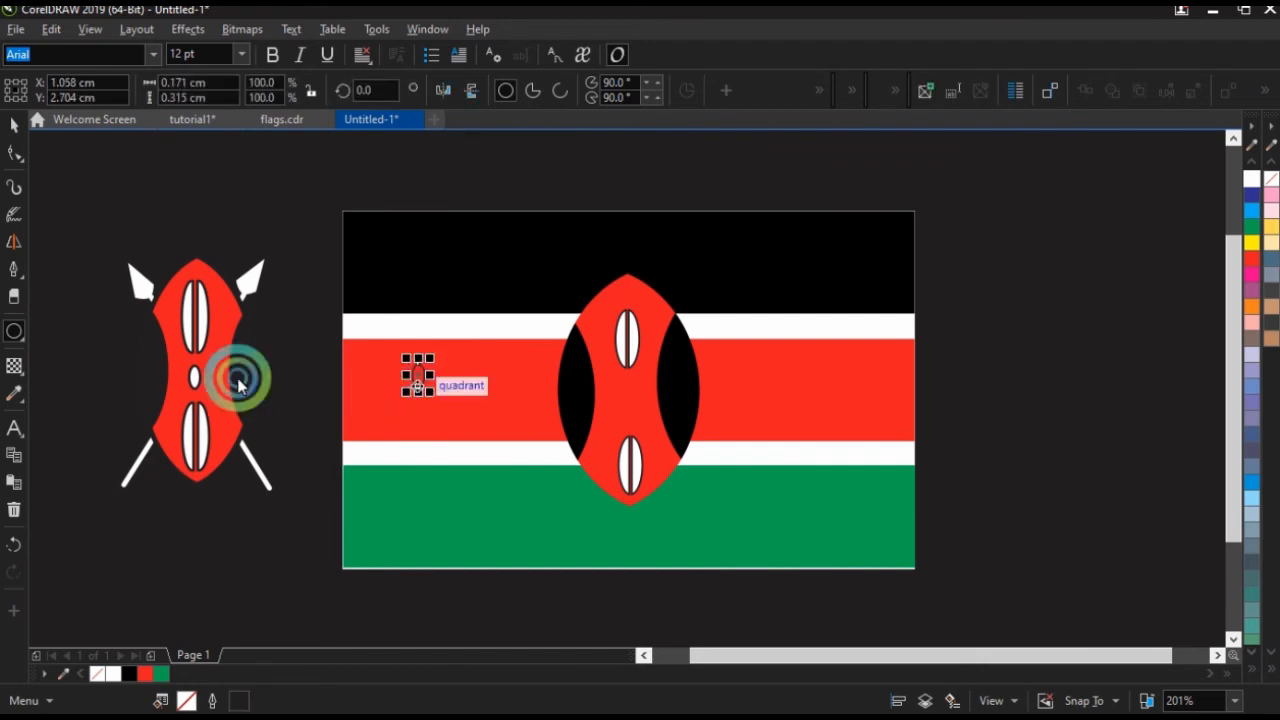
{"action": "left_click", "coordinate": [1250, 181]}
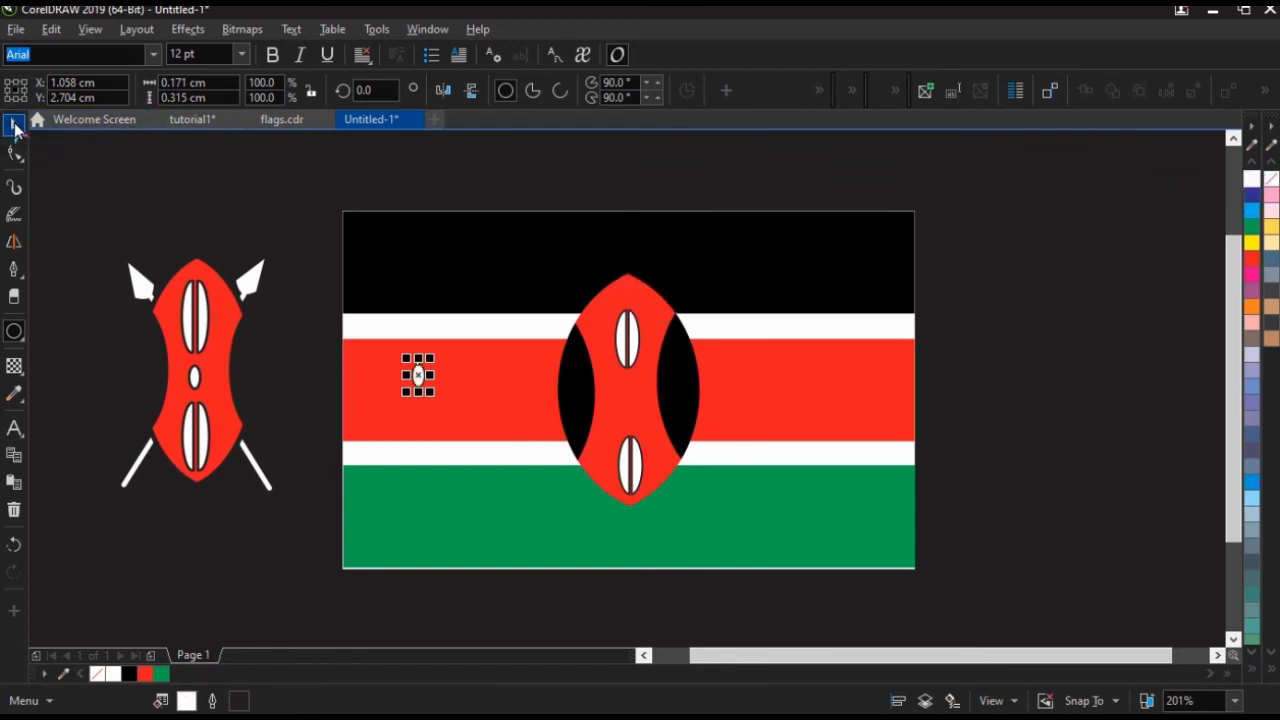
{"action": "left_click", "coordinate": [14, 126]}
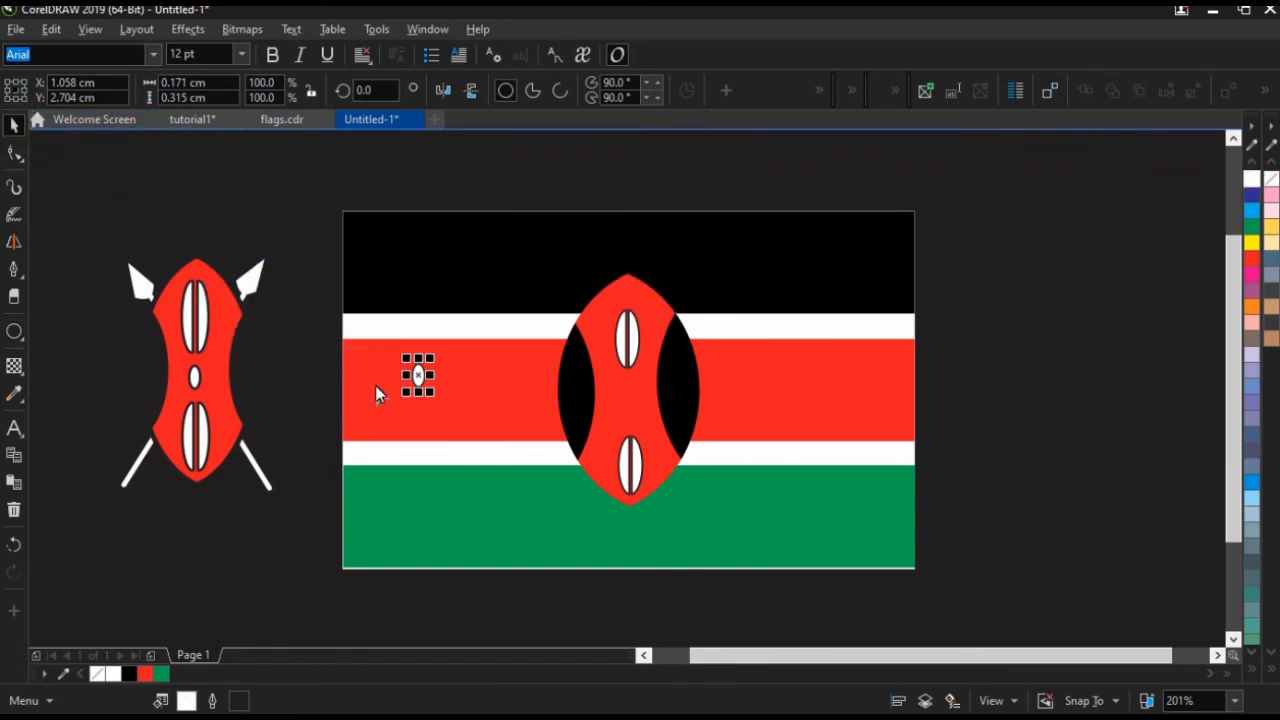
Set the small white ellipse's outline width to 0.025 cm.
{"action": "key", "text": "F12"}
{"action": "left_click", "coordinate": [517, 297]}
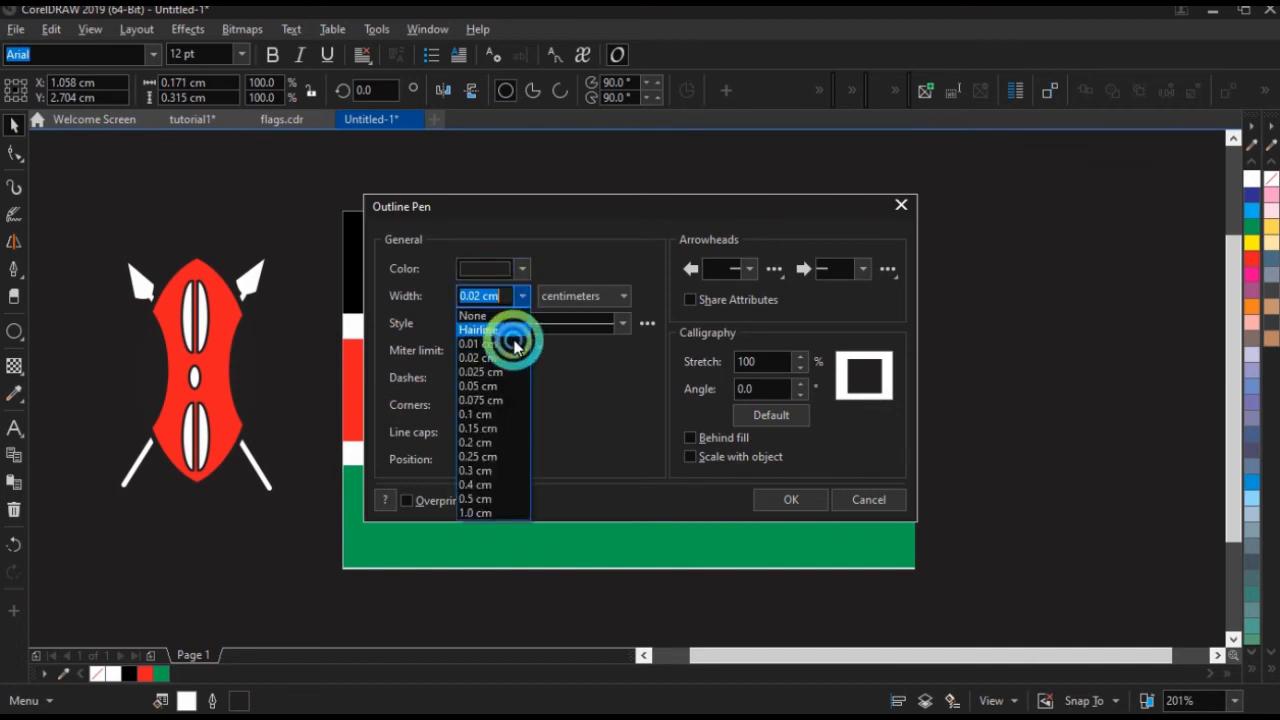
{"action": "left_click", "coordinate": [503, 371]}
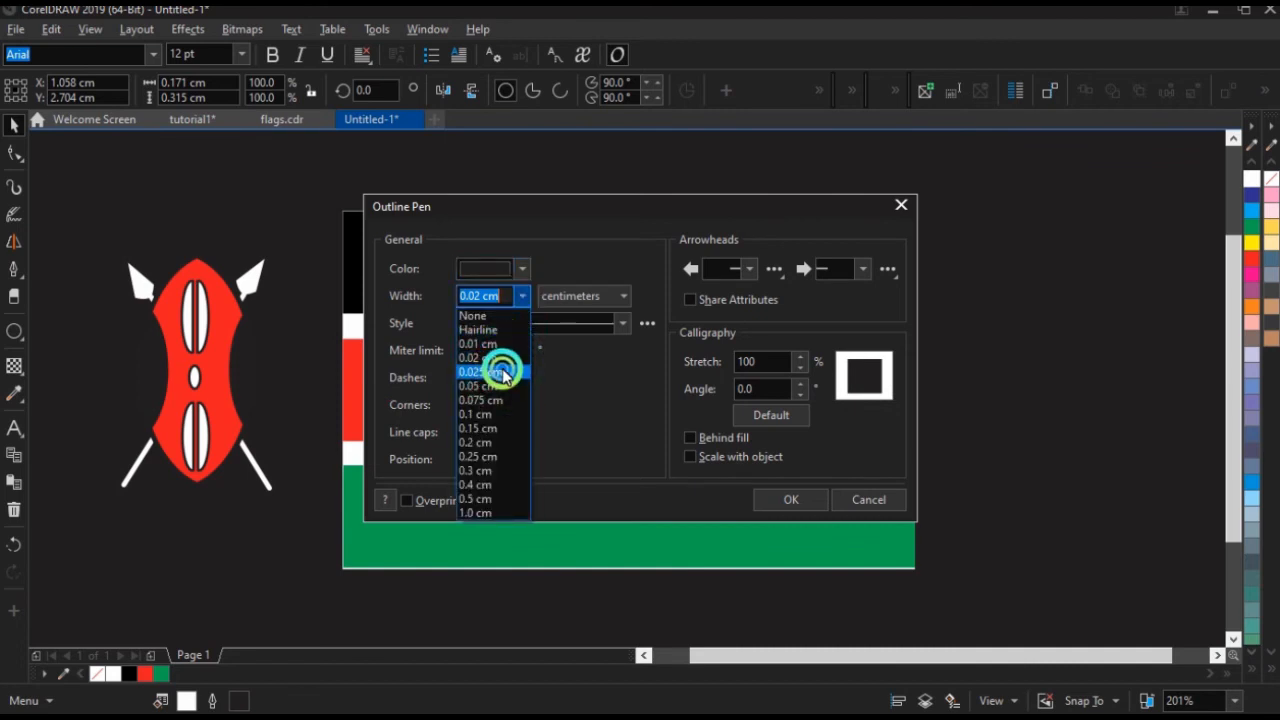
{"action": "left_click", "coordinate": [770, 500]}
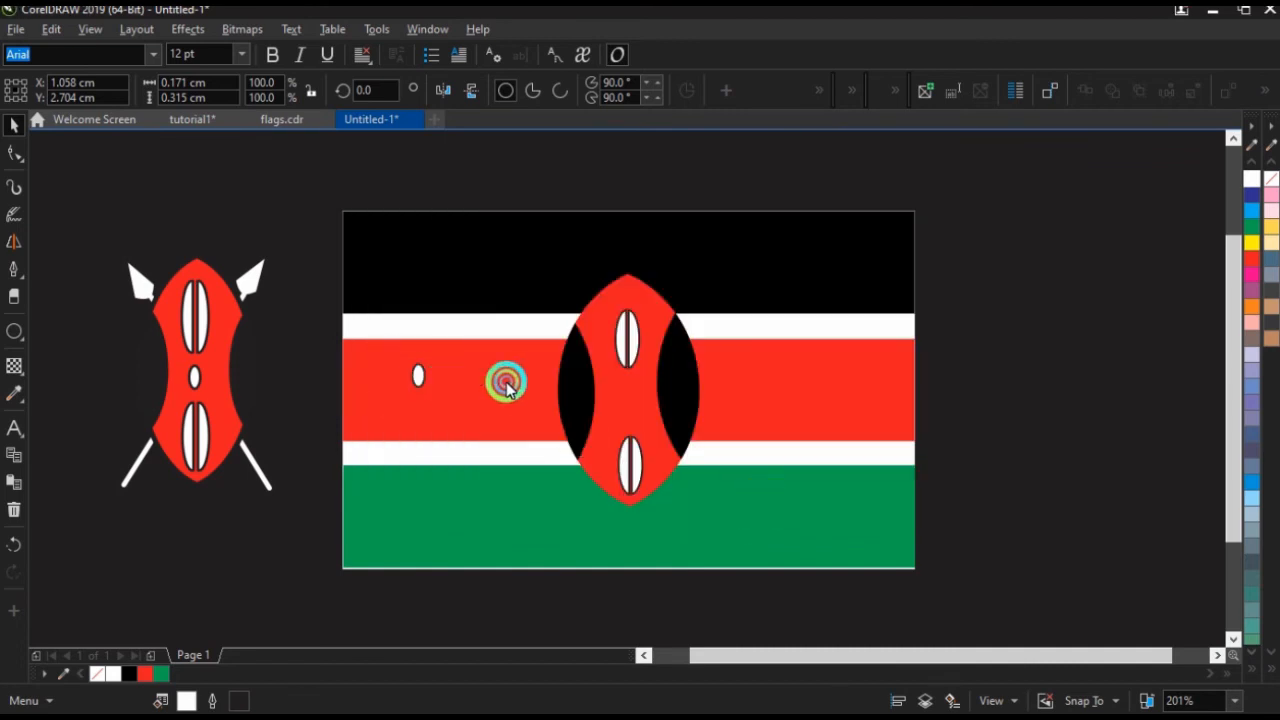
PowerClip the small ellipse into the shield and, editing the clip contents, move it to the shield's vertical centerline between the two half-ellipse pairs.
{"action": "left_click_drag", "start_coordinate": [506, 383], "coordinate": [613, 390]}
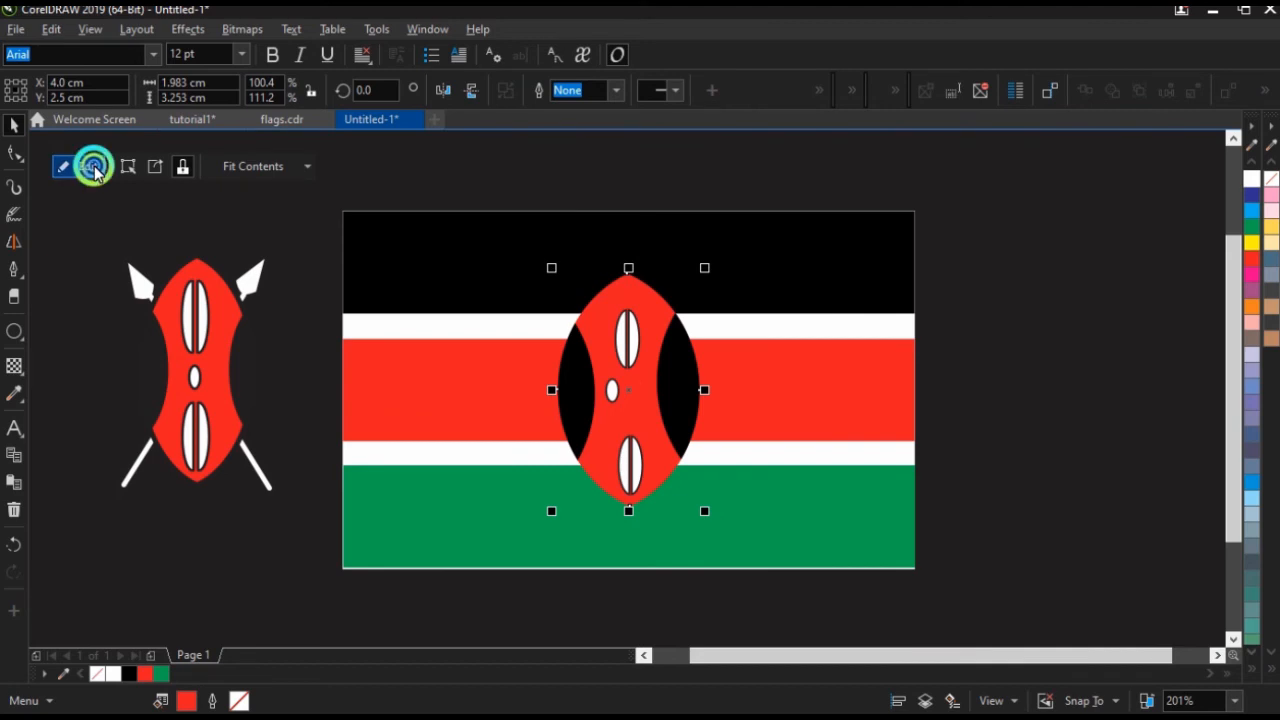
{"action": "left_click", "coordinate": [93, 168]}
{"action": "left_click", "coordinate": [613, 390]}
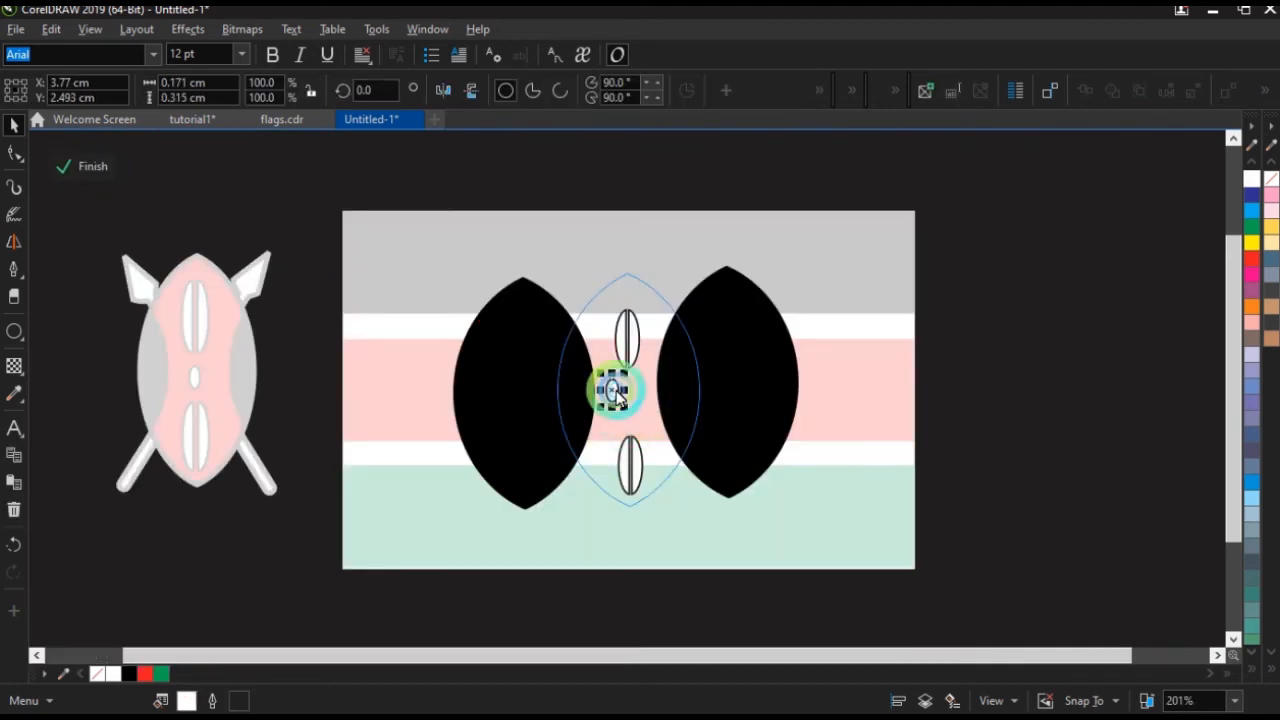
{"action": "left_click_drag", "start_coordinate": [614, 392], "coordinate": [620, 398]}
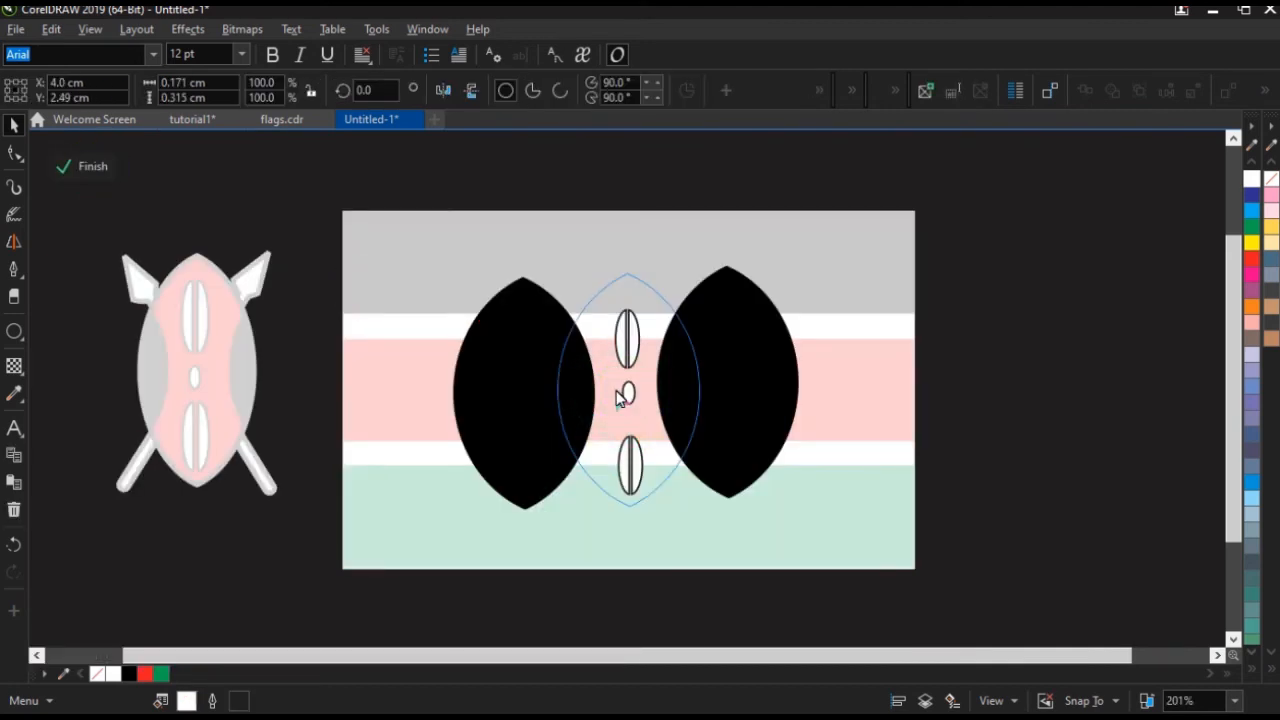
Nudge the right halves of the lower and upper half-ellipse pairs slightly outward and shift all the white decorations slightly left.
{"action": "left_click", "coordinate": [637, 485]}
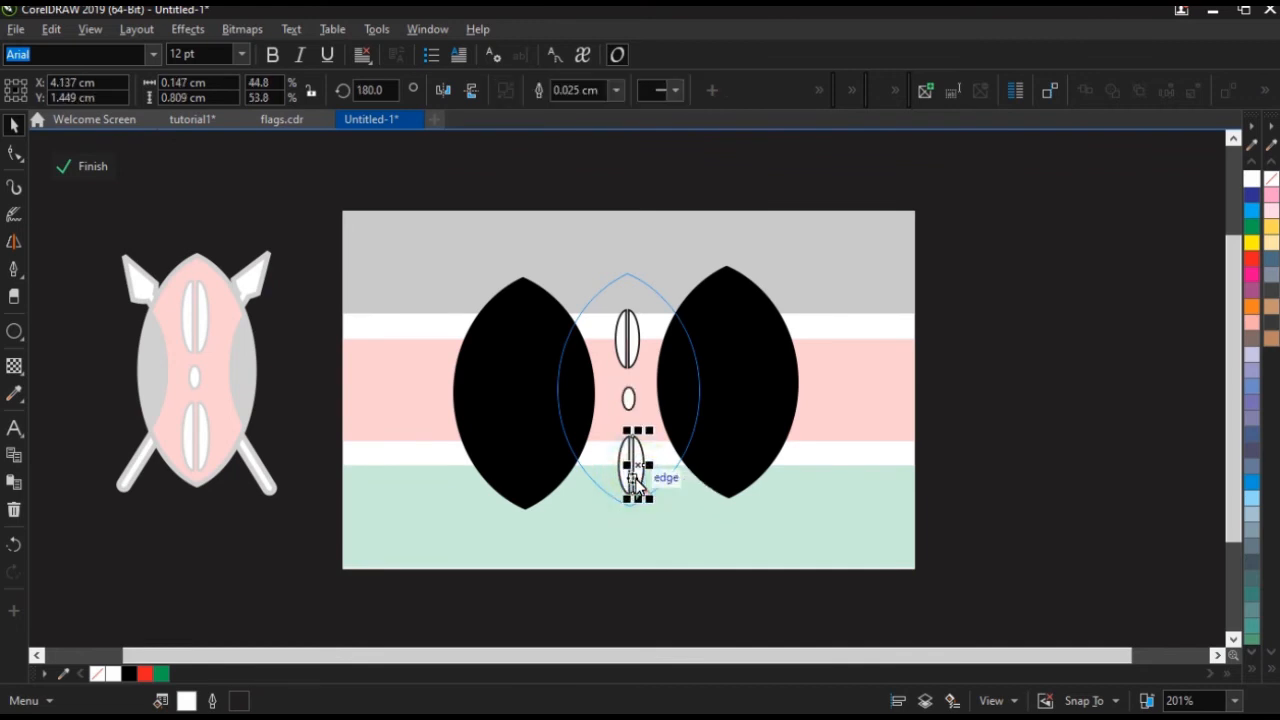
{"action": "left_click", "coordinate": [630, 365]}
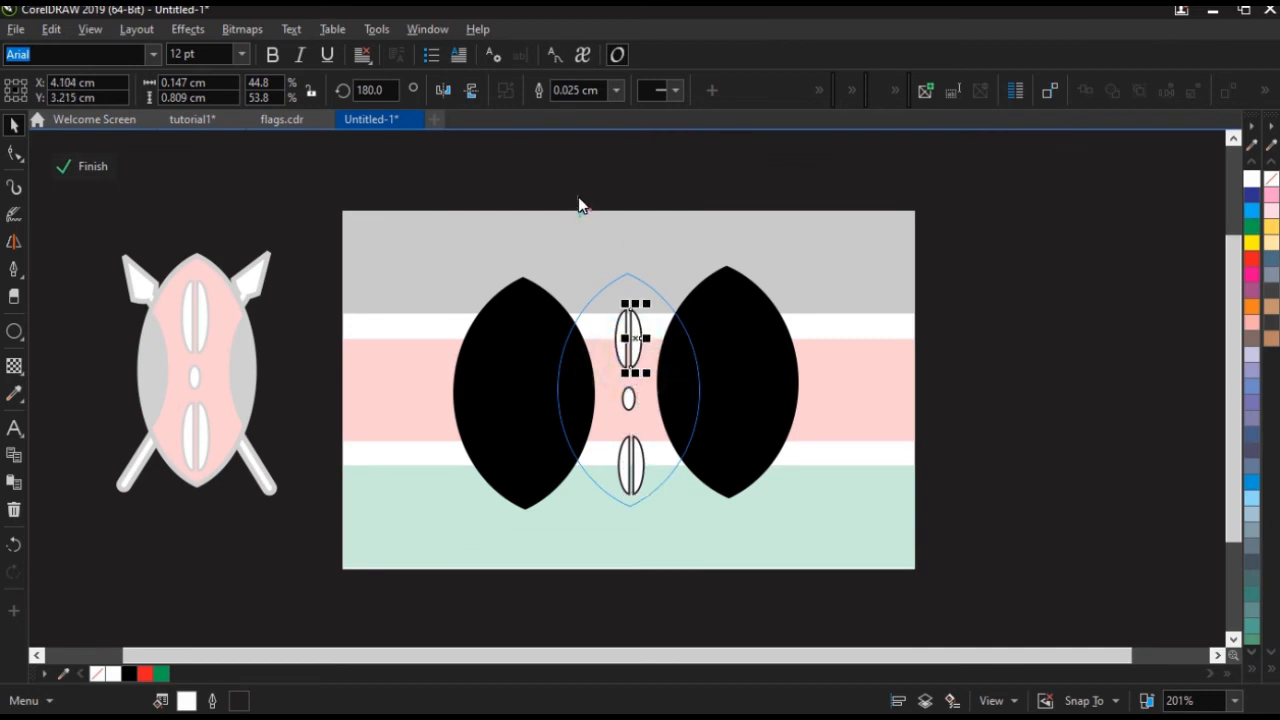
{"action": "left_click_drag", "start_coordinate": [558, 198], "coordinate": [681, 531]}
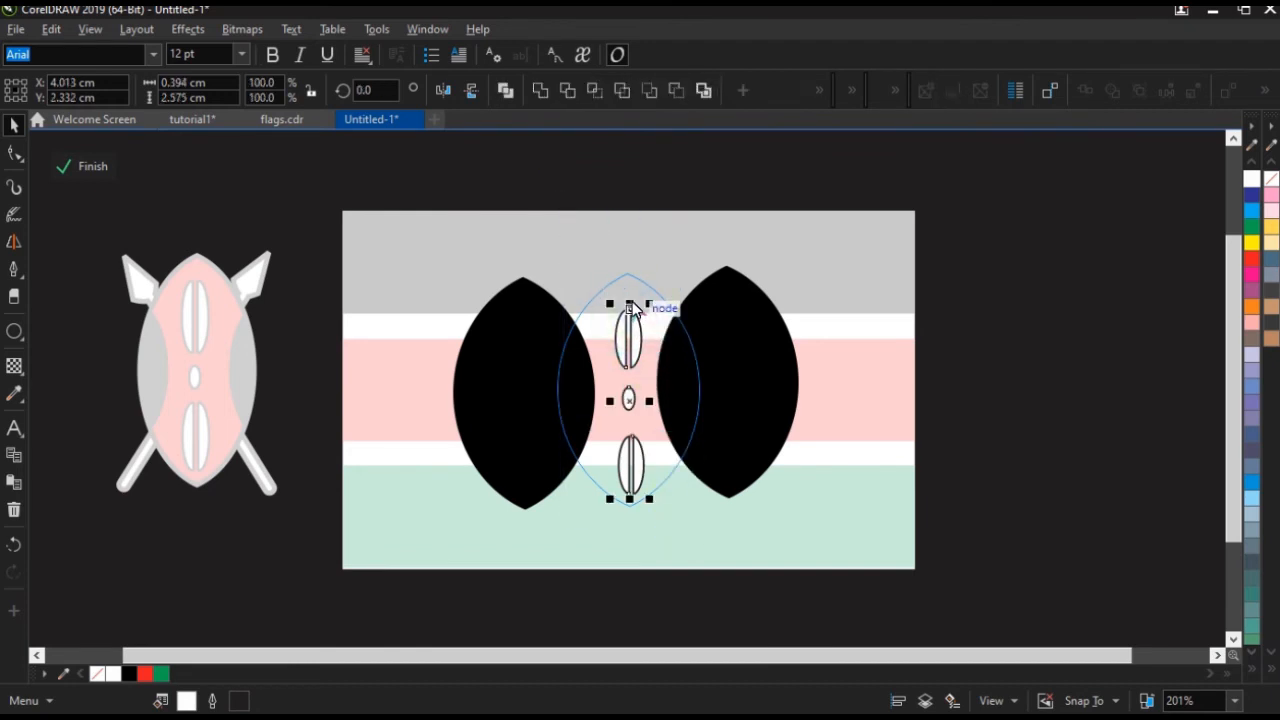
{"action": "mouse_move", "coordinate": [631, 303]}
{"action": "left_mouse_down"}
{"action": "mouse_move", "coordinate": [631, 290]}
{"action": "mouse_move", "coordinate": [631, 303]}
{"action": "left_mouse_up"}
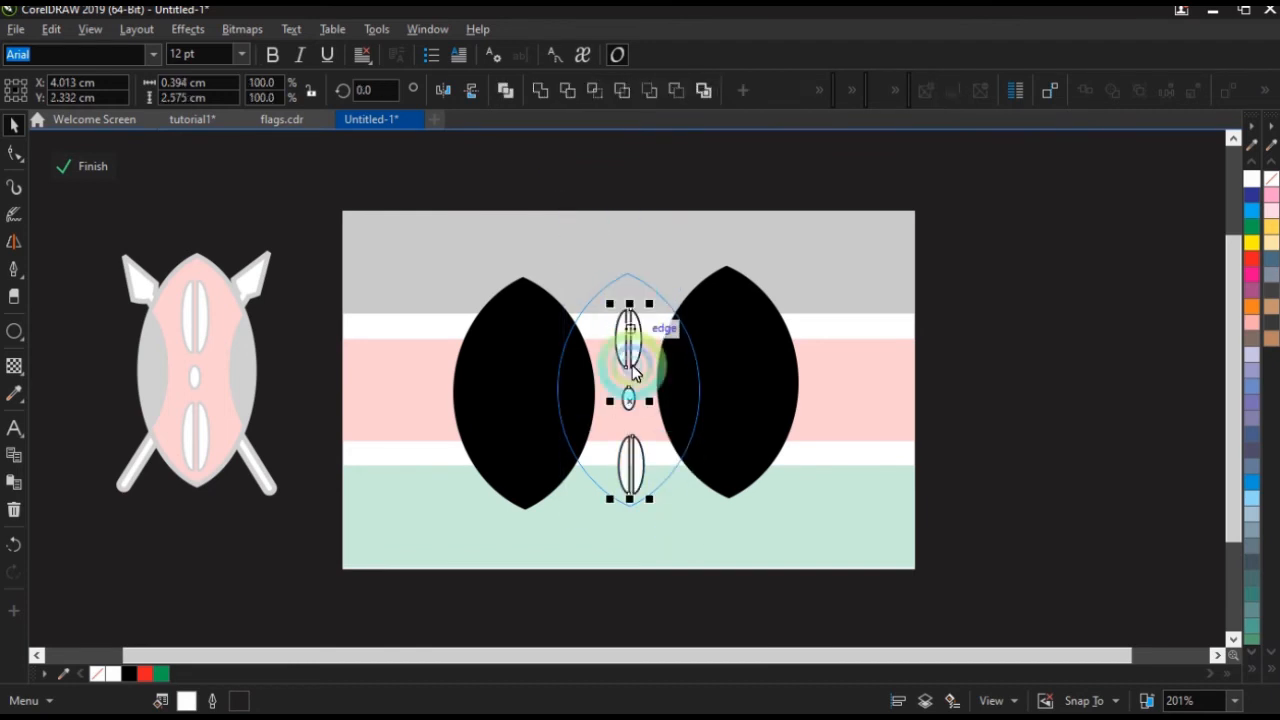
{"action": "left_click_drag", "start_coordinate": [630, 393], "coordinate": [627, 393]}
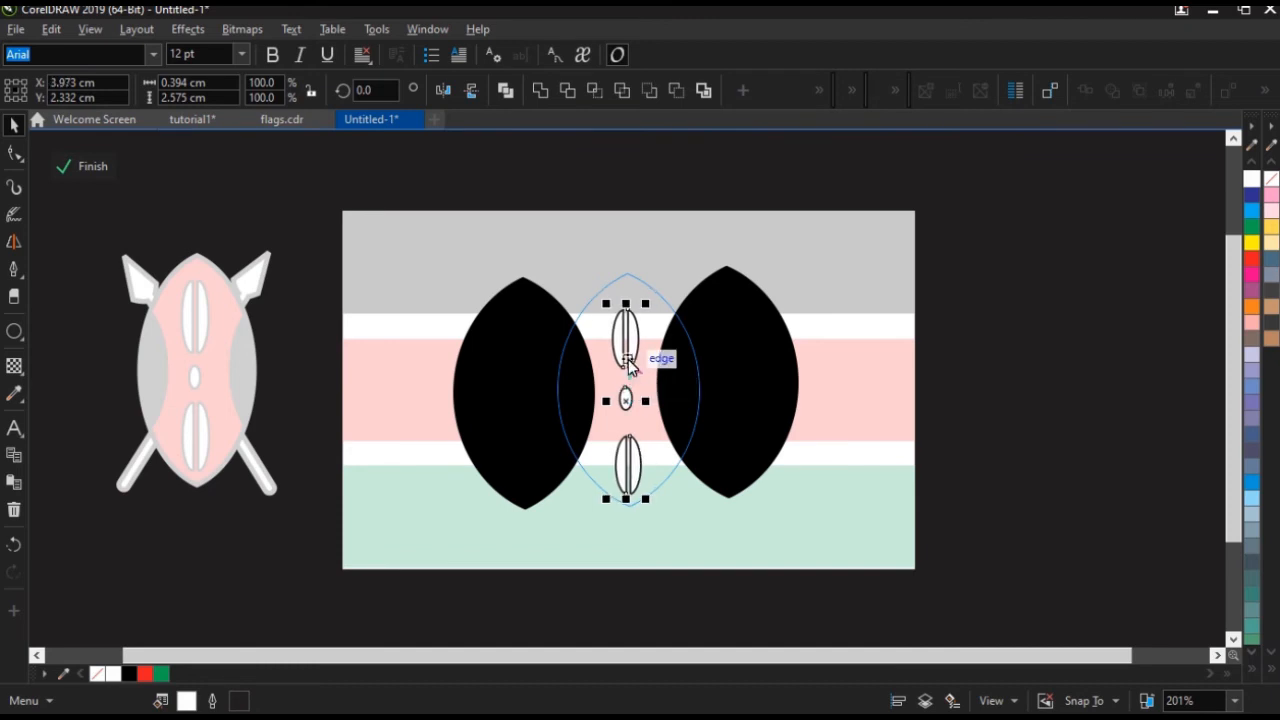
Group the white decorations, center the group on the page at X 4.0 cm, Y 2.5 cm, and finish editing the PowerClip.
{"action": "right_click", "coordinate": [629, 367]}
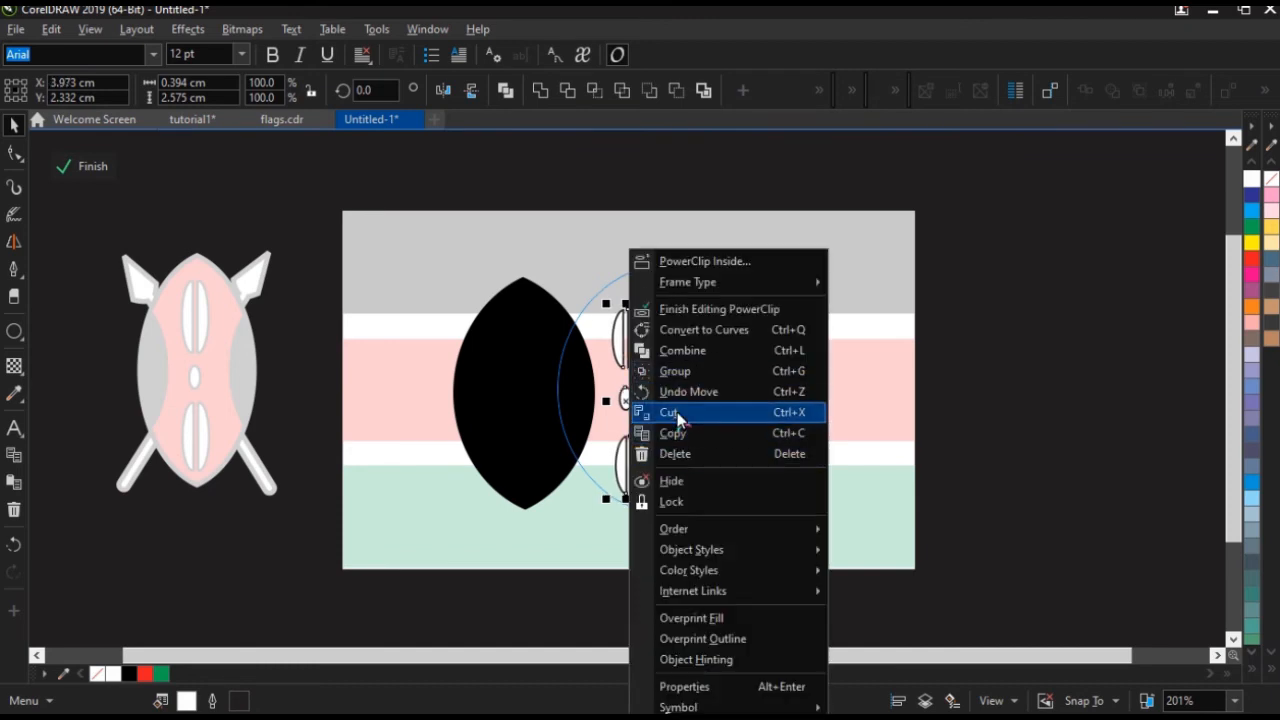
{"action": "left_click", "coordinate": [675, 374]}
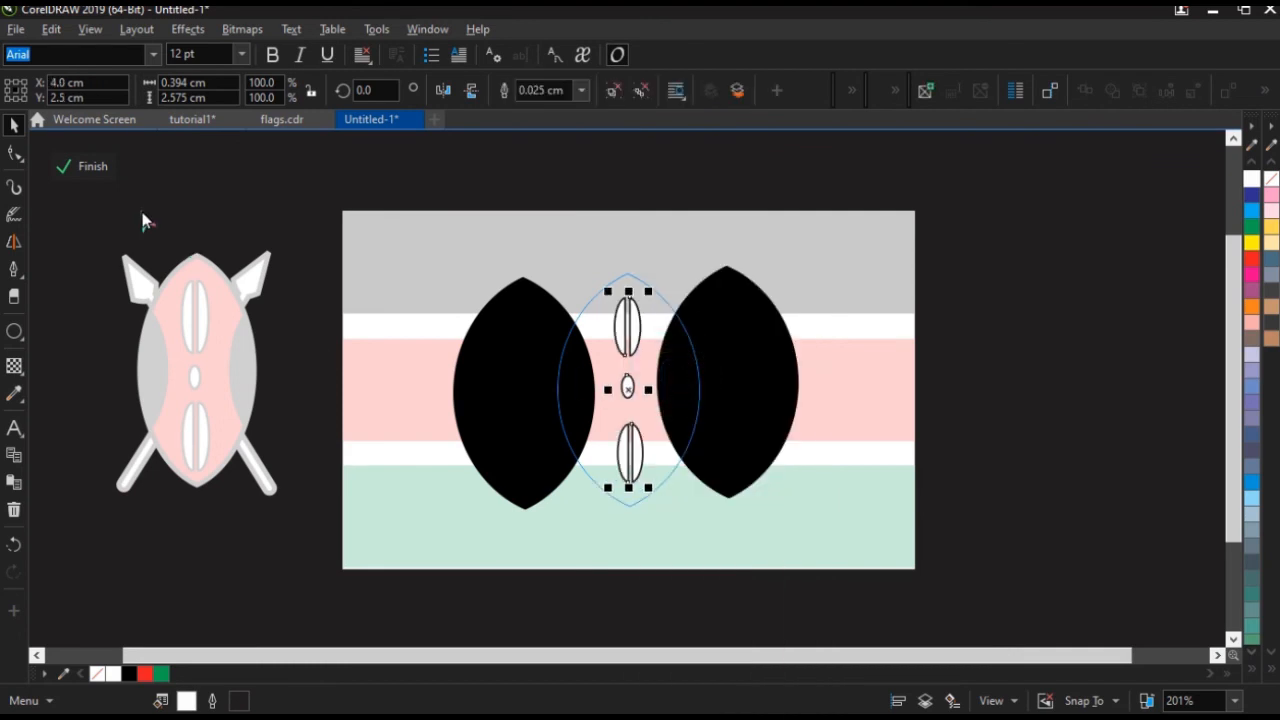
{"action": "left_click", "coordinate": [105, 168]}
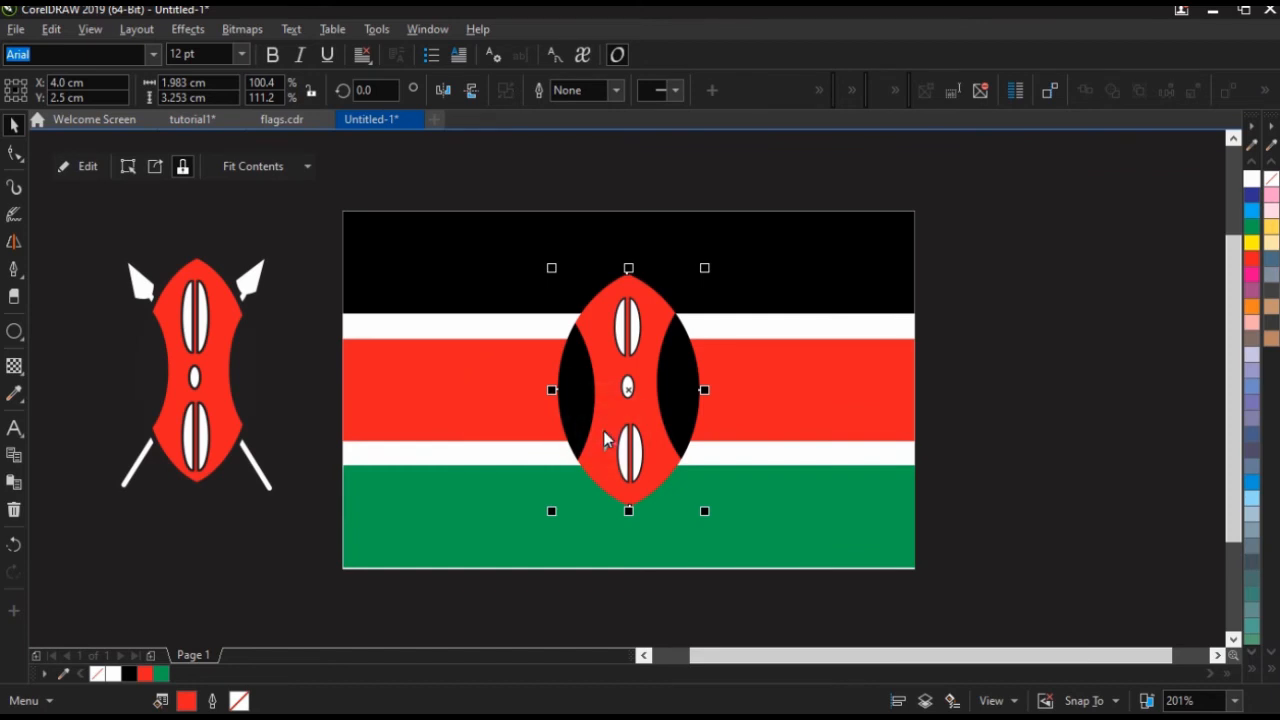
Move the reference shield with its spears slightly down and to the right, keeping it beside the flag.
{"action": "left_click", "coordinate": [603, 432]}
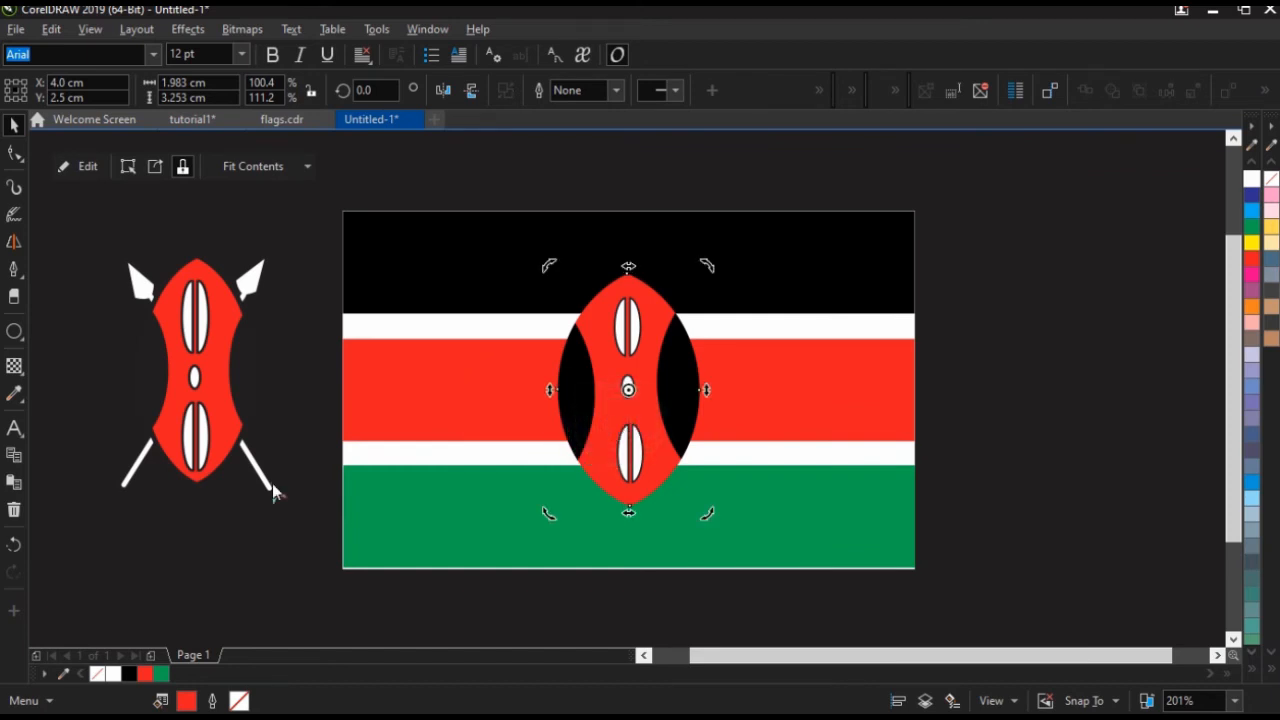
{"action": "left_click_drag", "start_coordinate": [196, 376], "coordinate": [226, 410]}
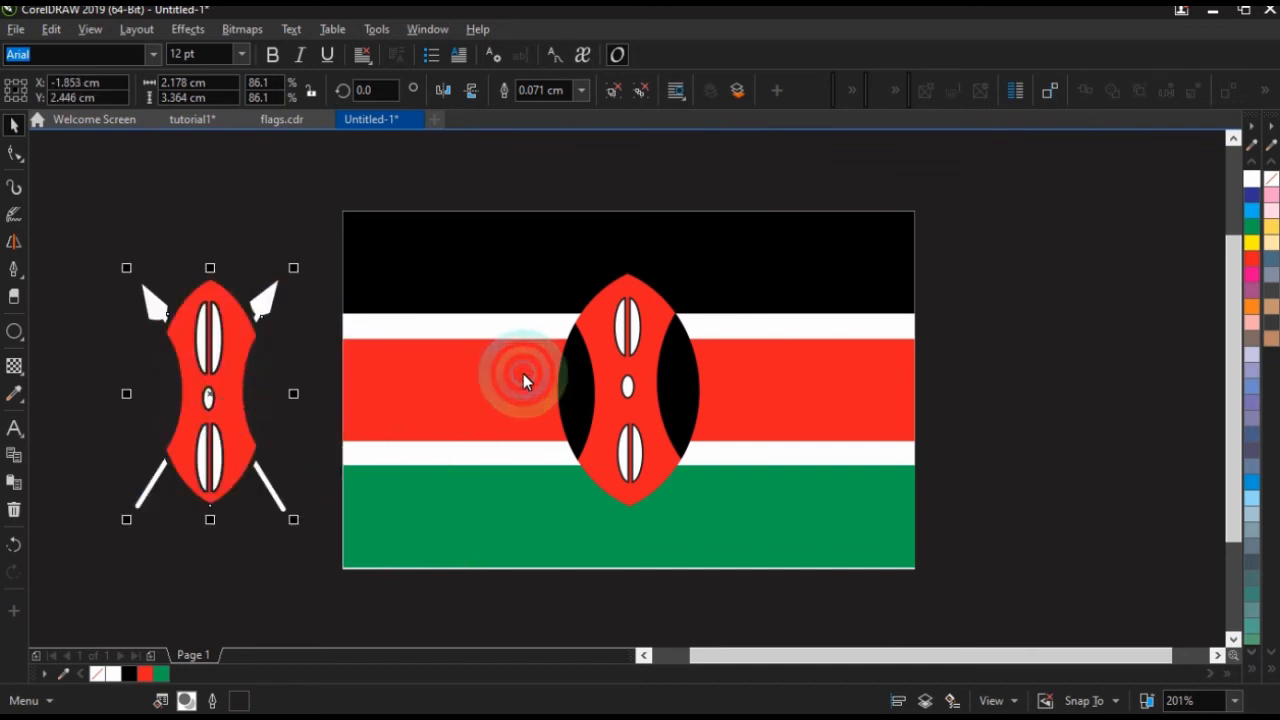
Try outline widths of 0.15, 0.25 and 0.05 cm on the flag's central shield and settle on 0.075 cm.
{"action": "left_click", "coordinate": [646, 380]}
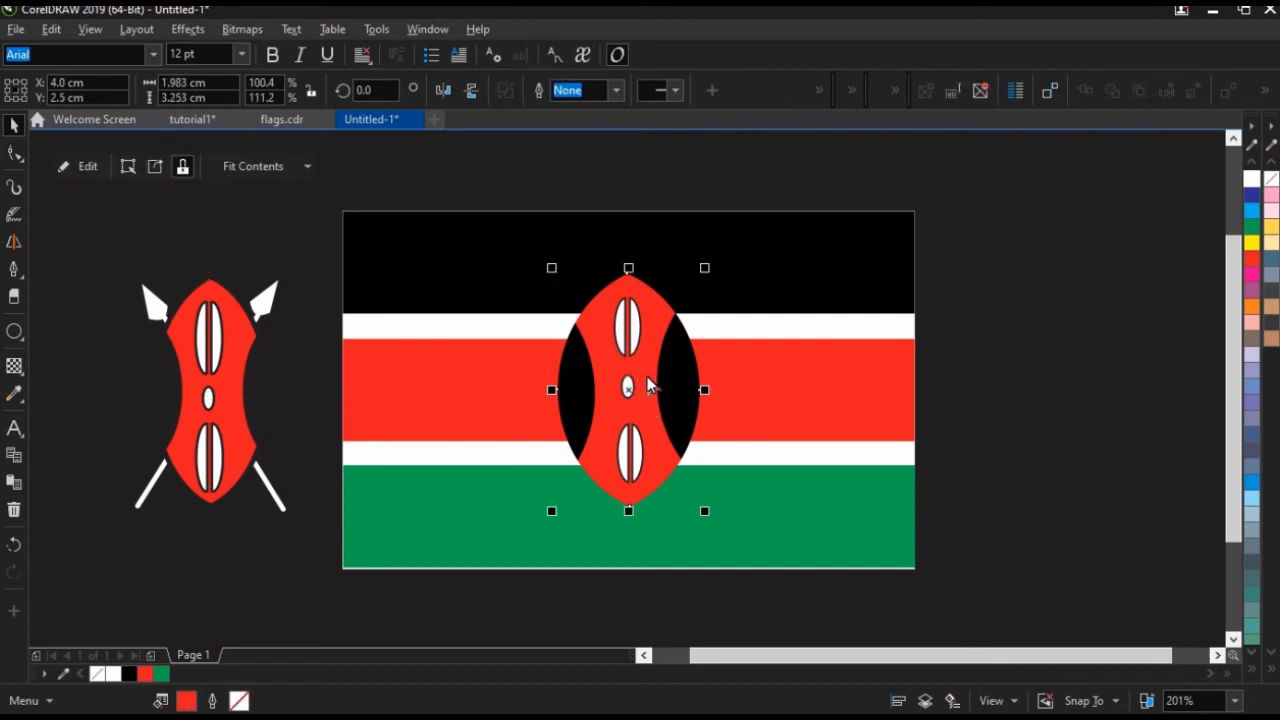
{"action": "key", "text": "F12"}
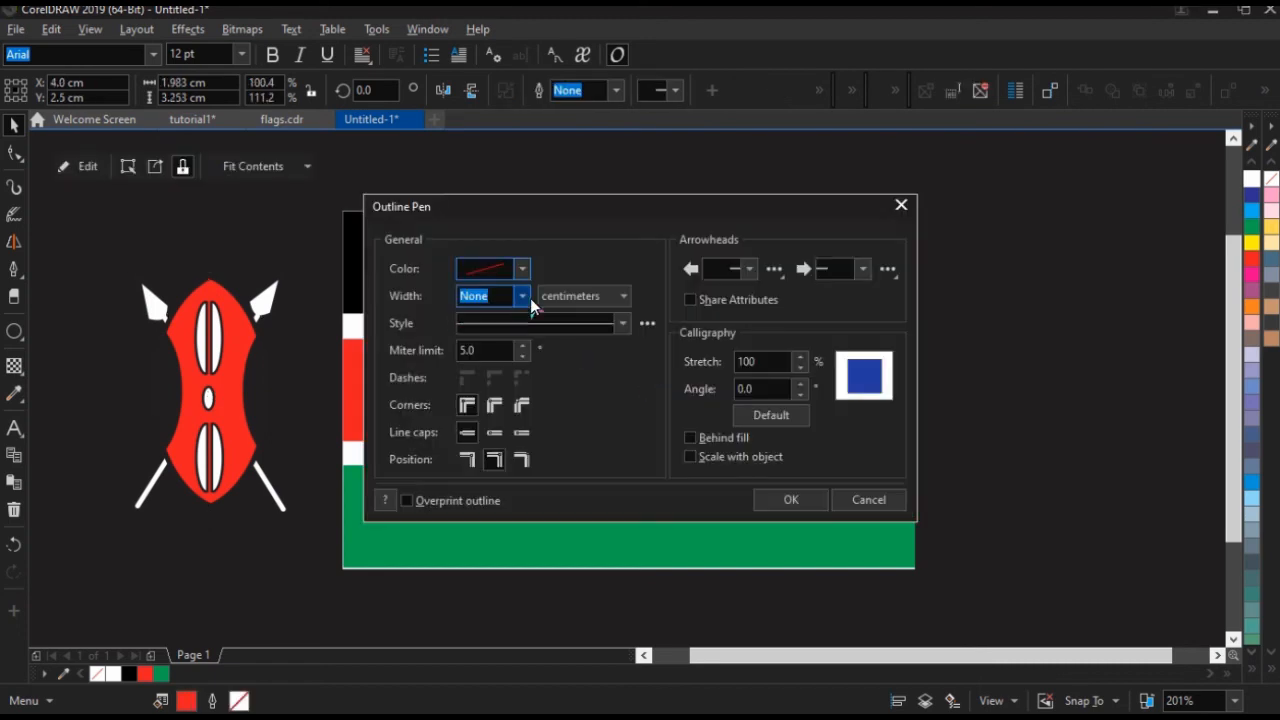
{"action": "left_click", "coordinate": [523, 297]}
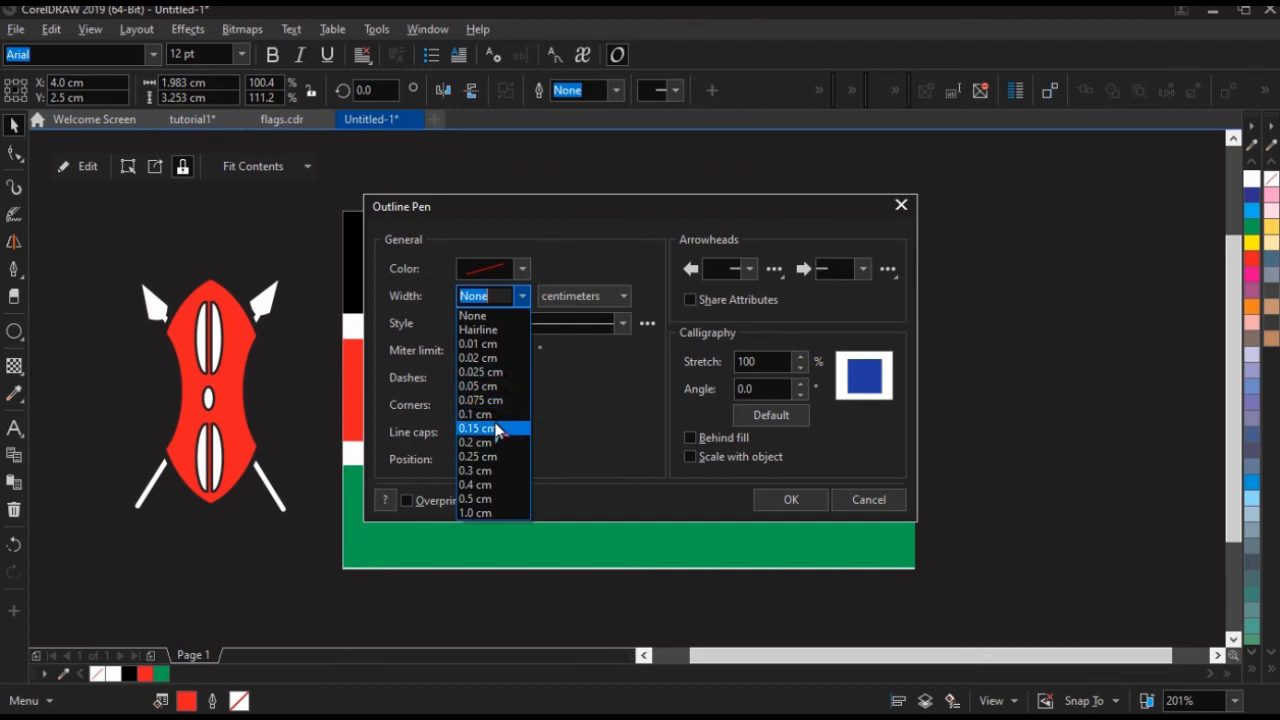
{"action": "left_click", "coordinate": [494, 429]}
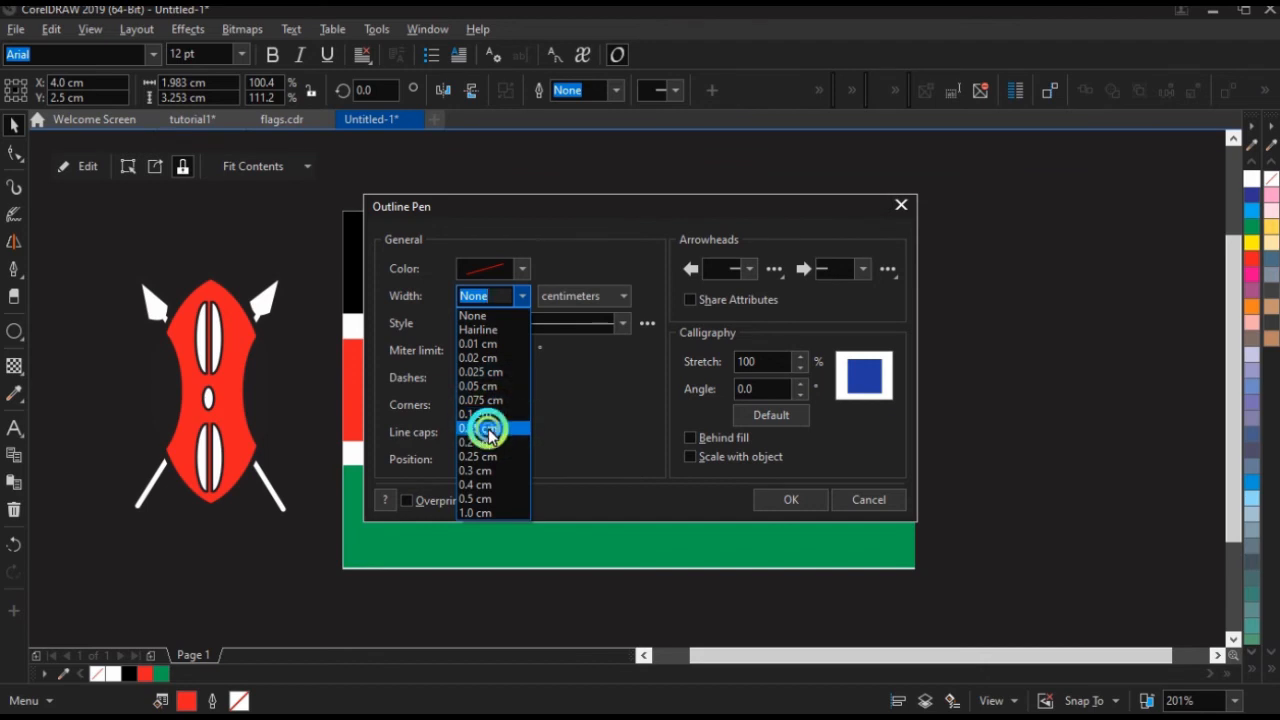
{"action": "left_click_drag", "start_coordinate": [600, 215], "coordinate": [848, 236]}
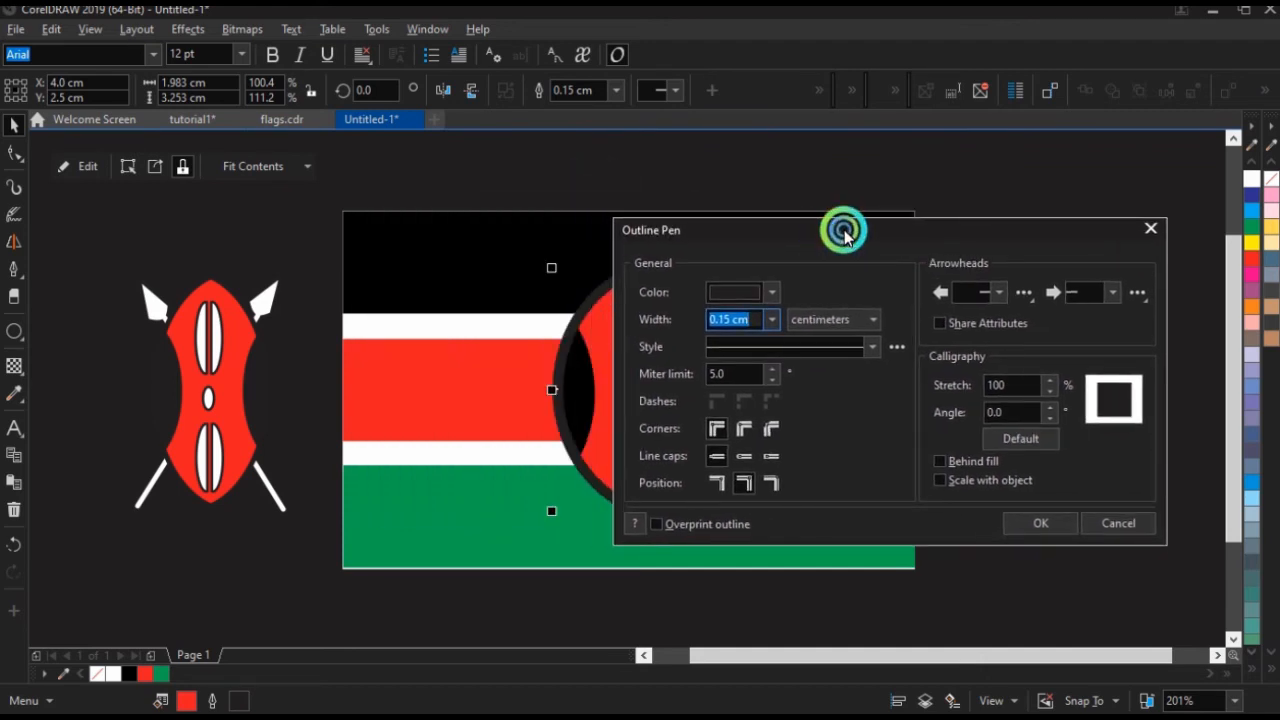
{"action": "left_click", "coordinate": [770, 321]}
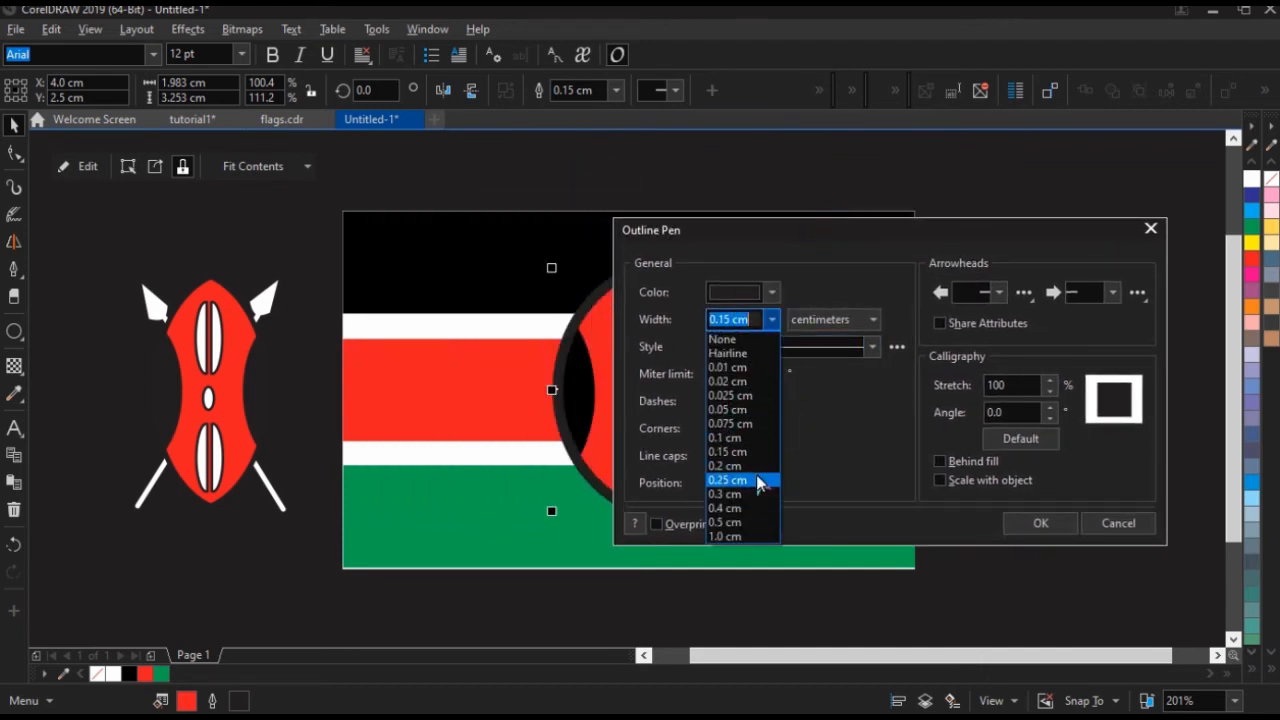
{"action": "left_click", "coordinate": [758, 481]}
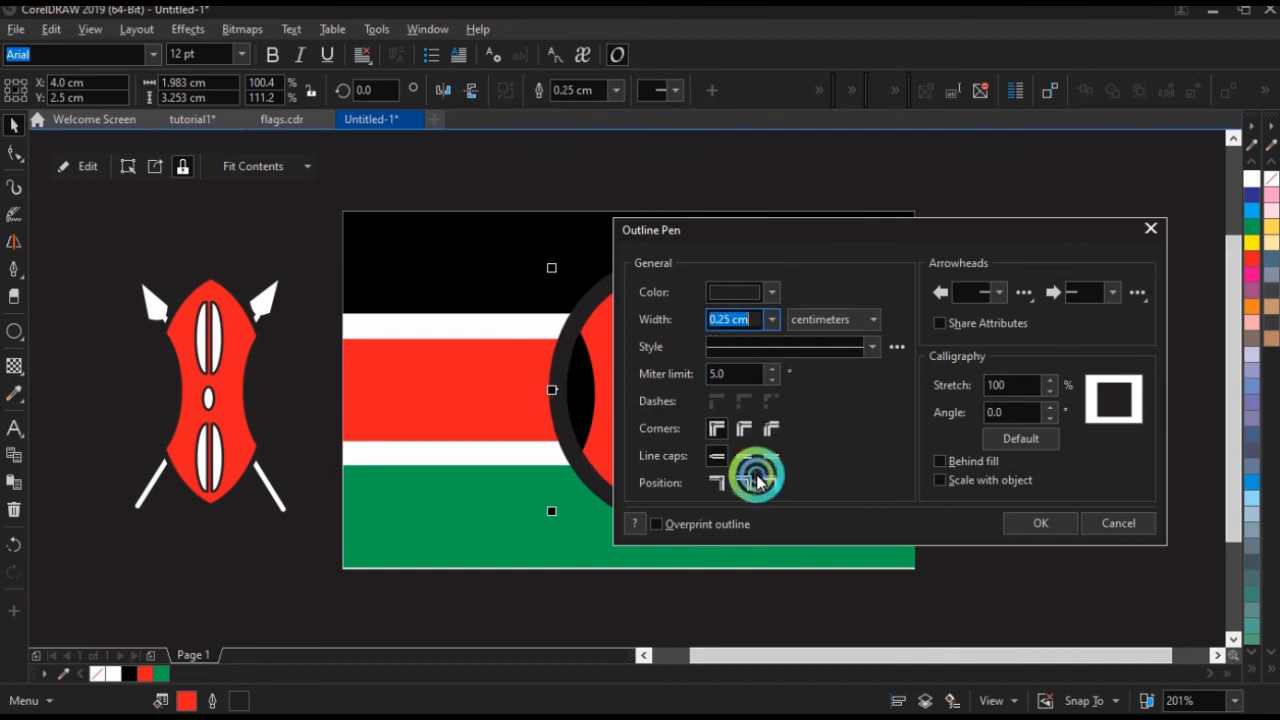
{"action": "left_click", "coordinate": [772, 320]}
{"action": "left_click", "coordinate": [760, 409]}
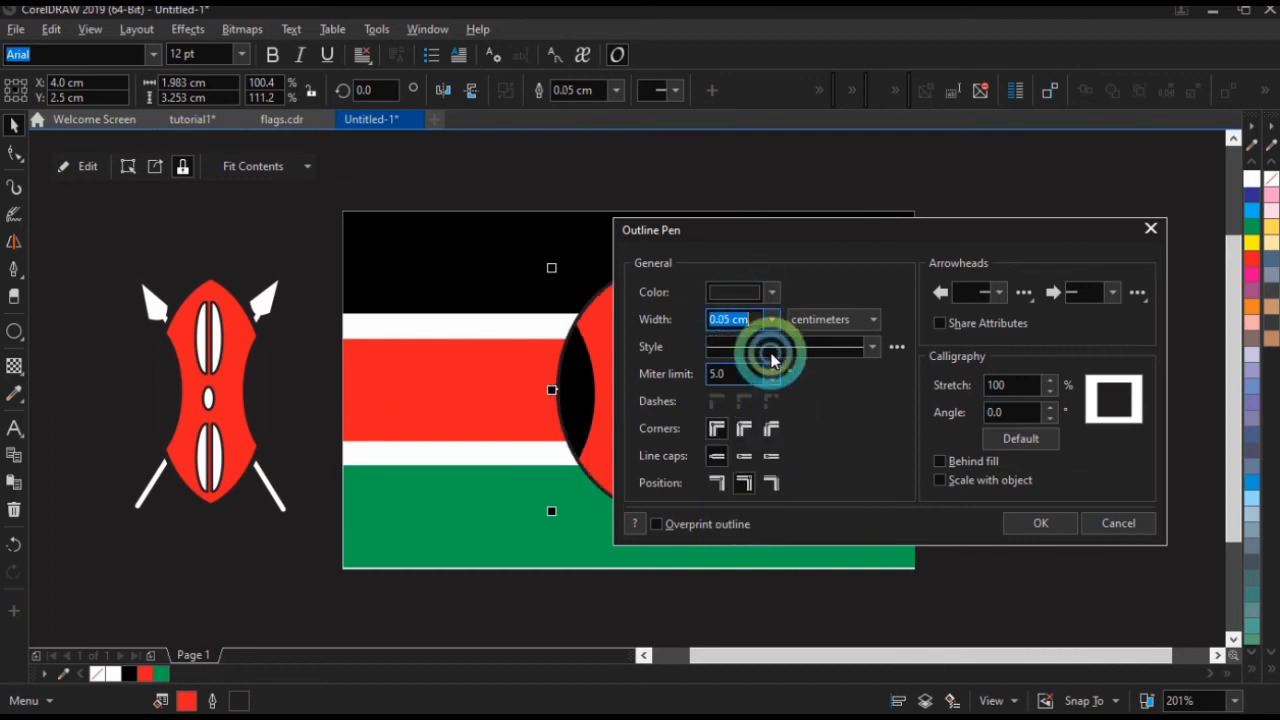
{"action": "left_click", "coordinate": [771, 320]}
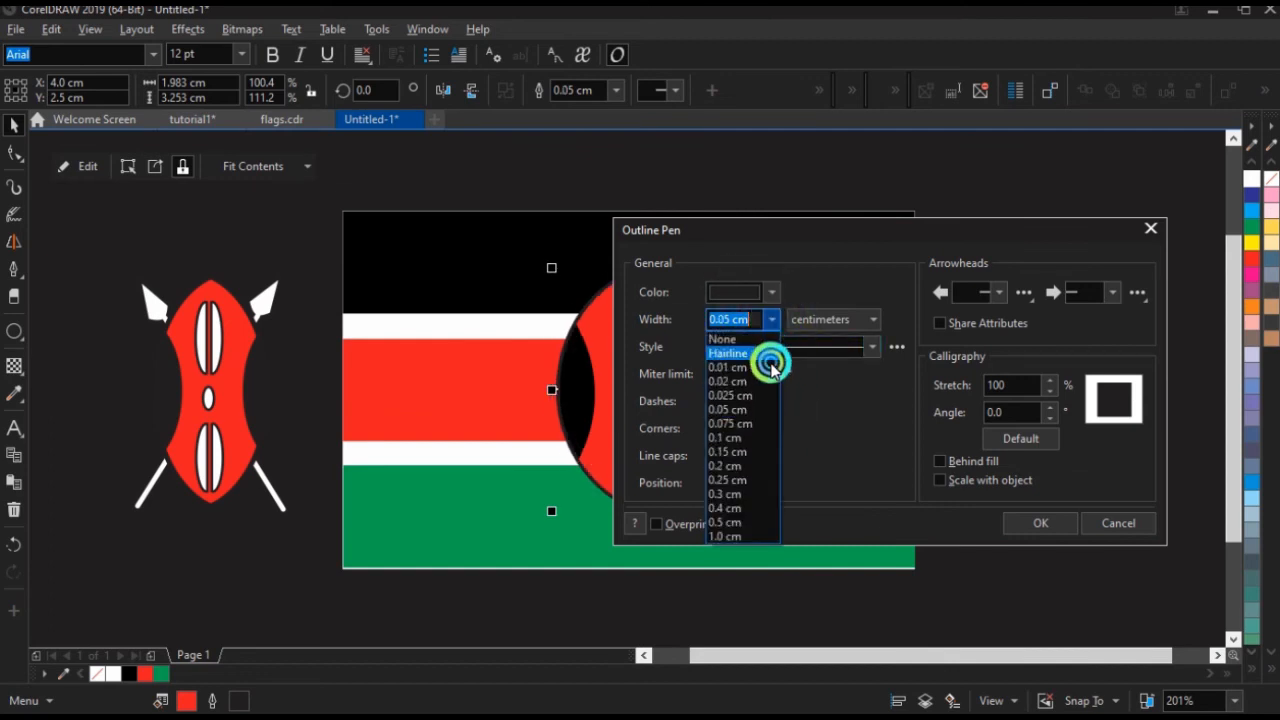
{"action": "left_click", "coordinate": [757, 411]}
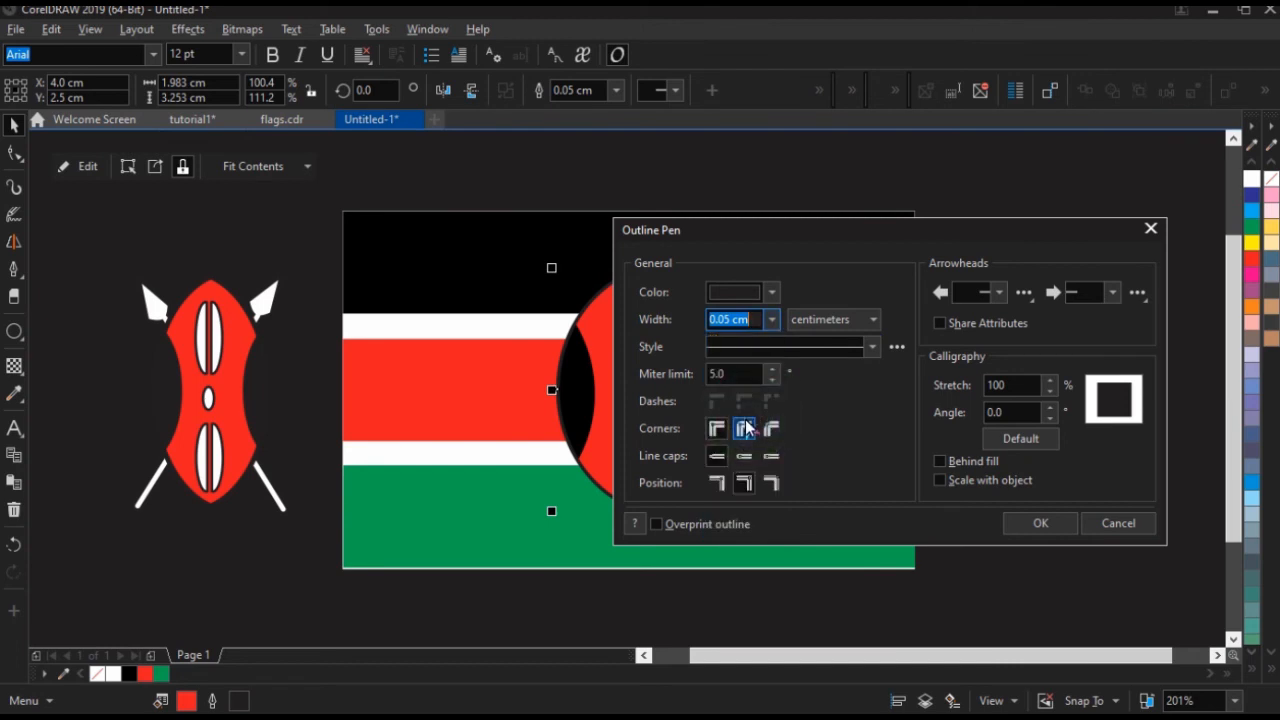
{"action": "left_click", "coordinate": [772, 319]}
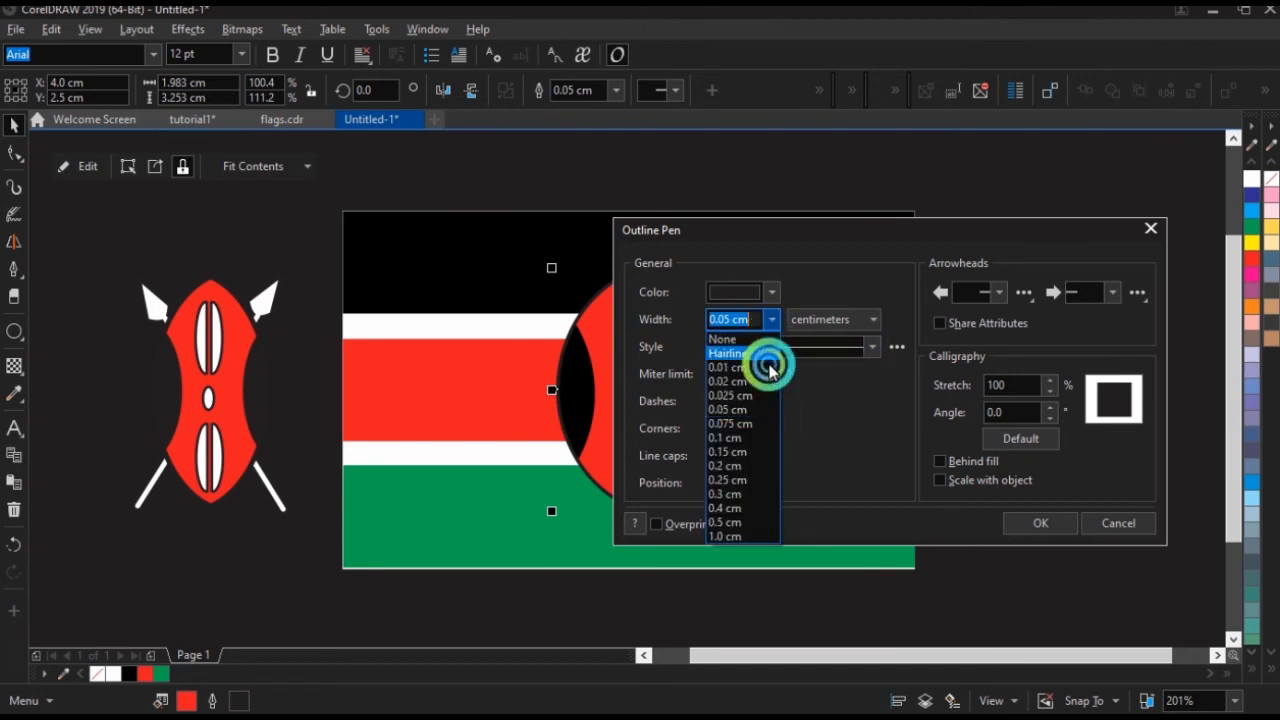
{"action": "left_click", "coordinate": [745, 425]}
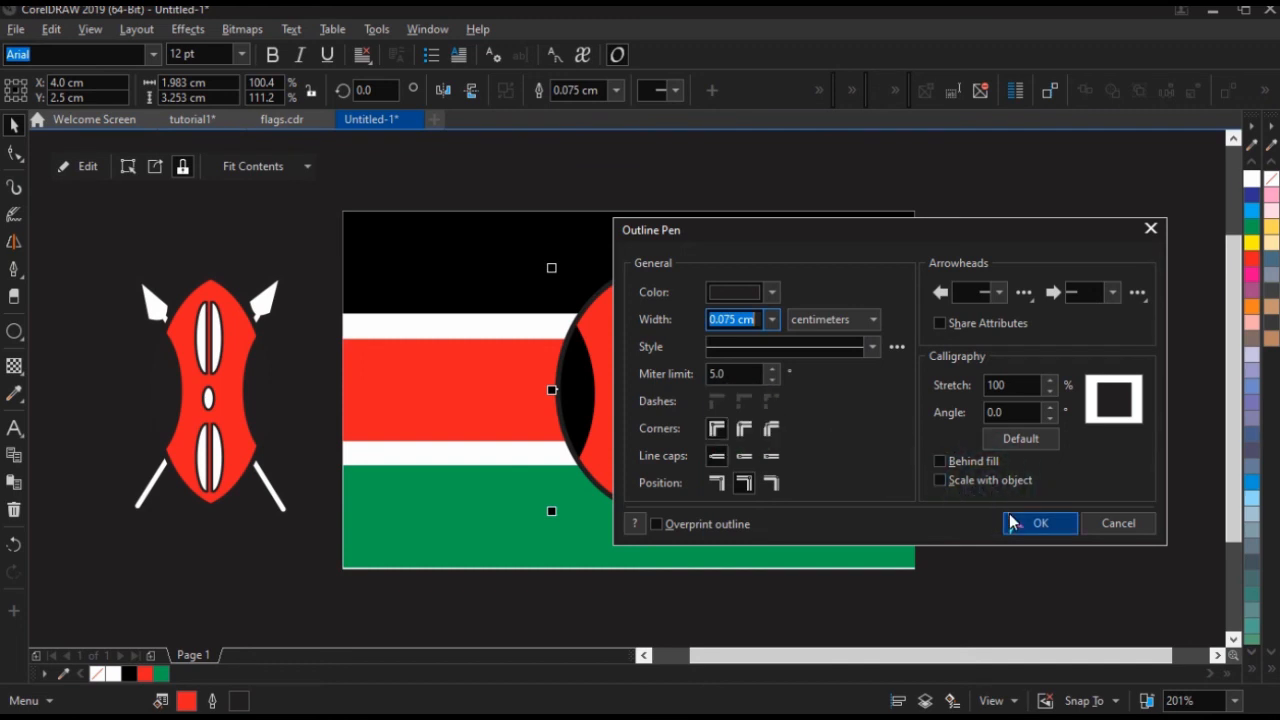
Sample the flag's black stripe as the shield's outline color, apply the outline settings and return to the Pick tool.
{"action": "left_click", "coordinate": [730, 294]}
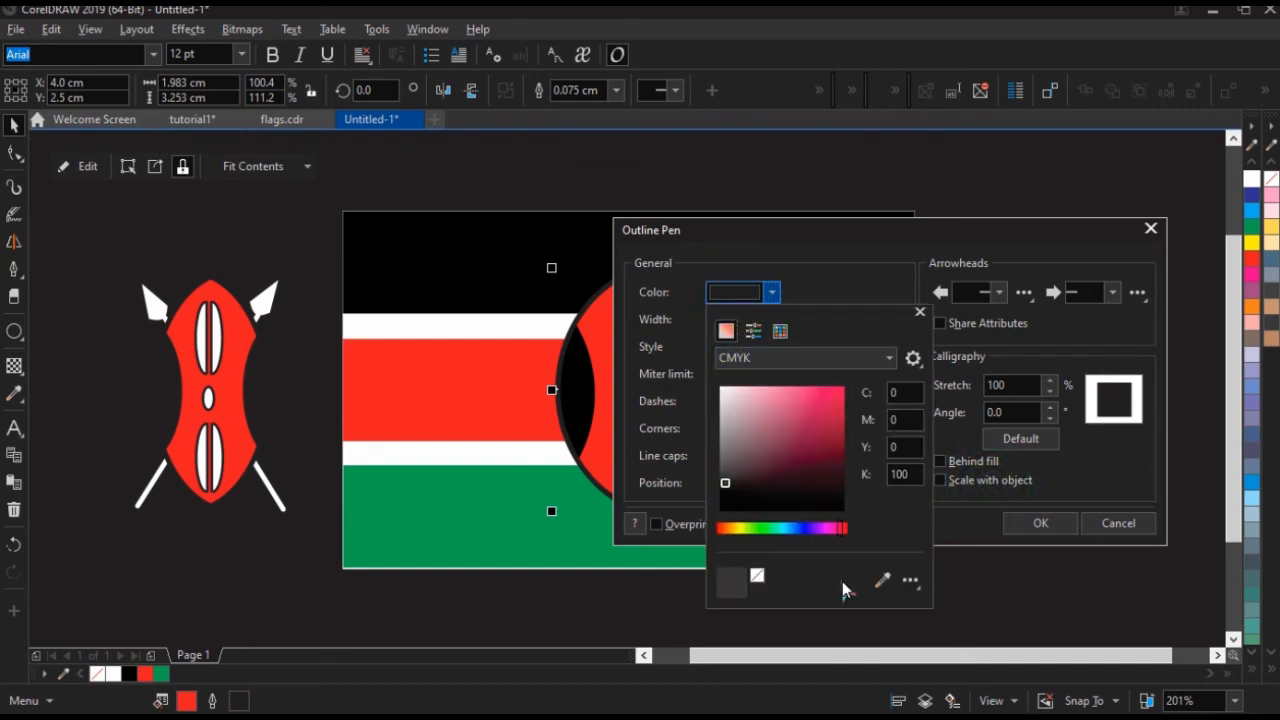
{"action": "left_click", "coordinate": [883, 581]}
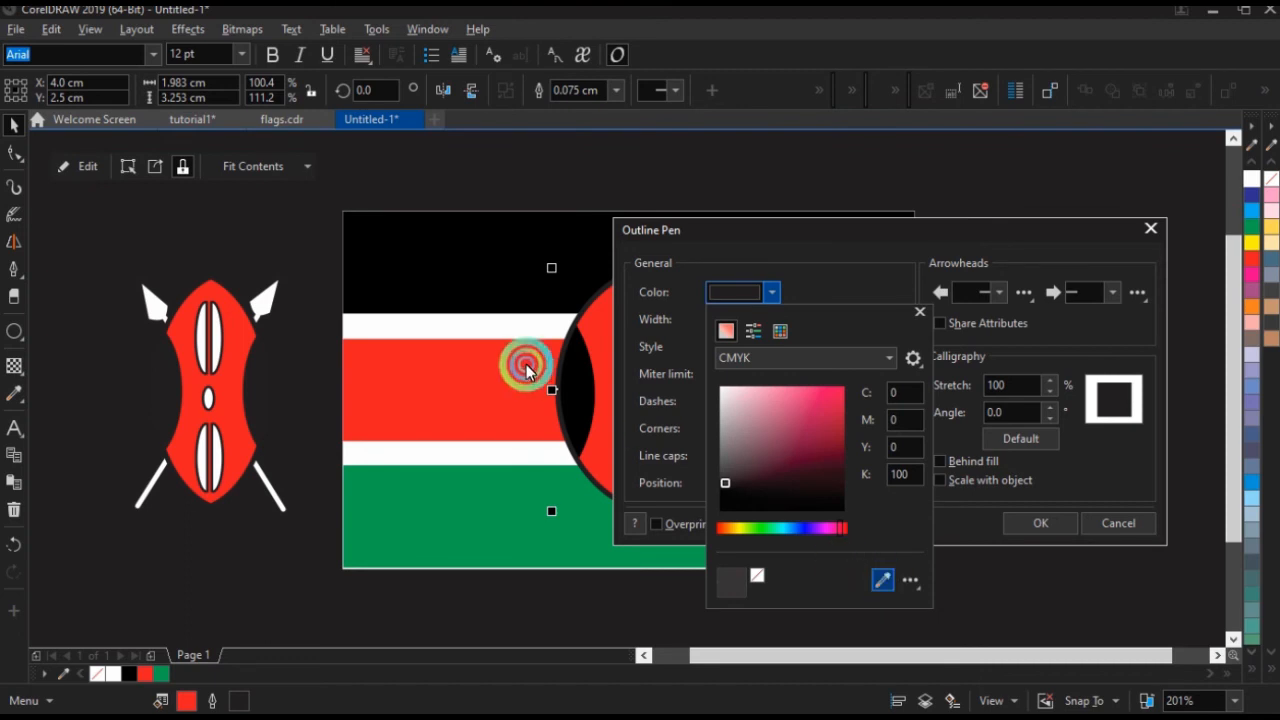
{"action": "left_click", "coordinate": [420, 273]}
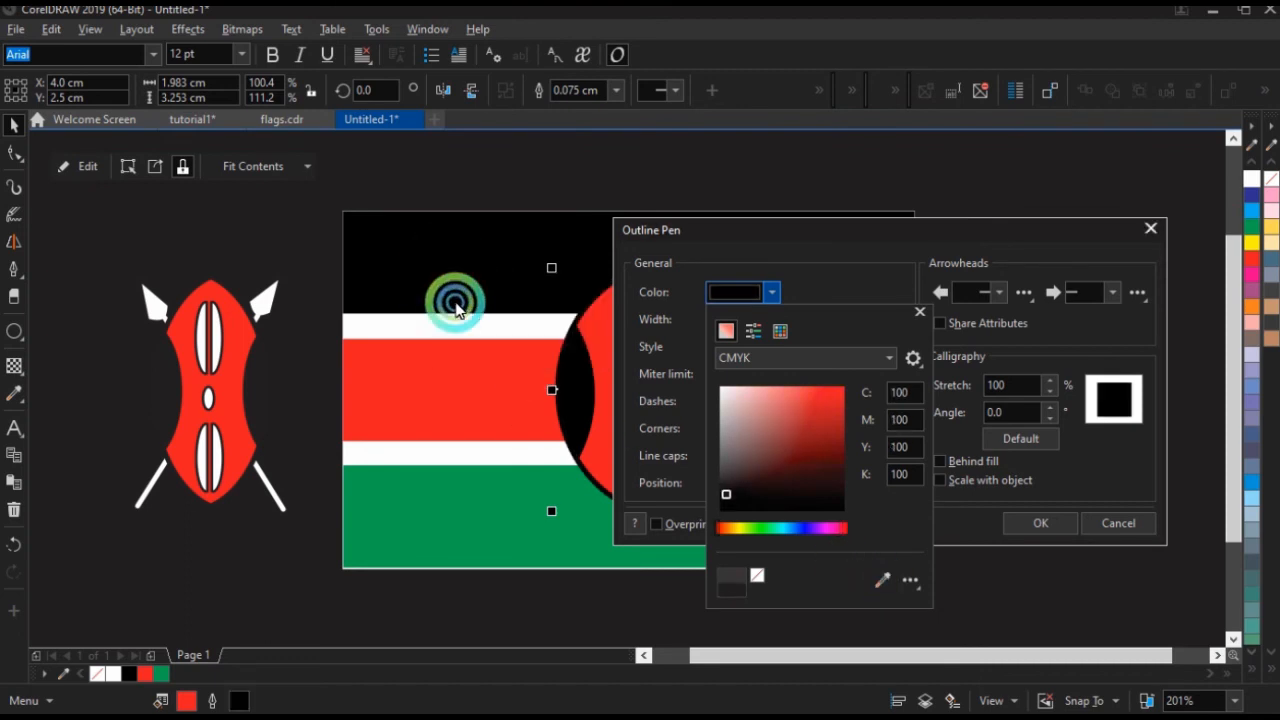
{"action": "left_click", "coordinate": [1032, 521]}
{"action": "left_click", "coordinate": [1028, 522]}
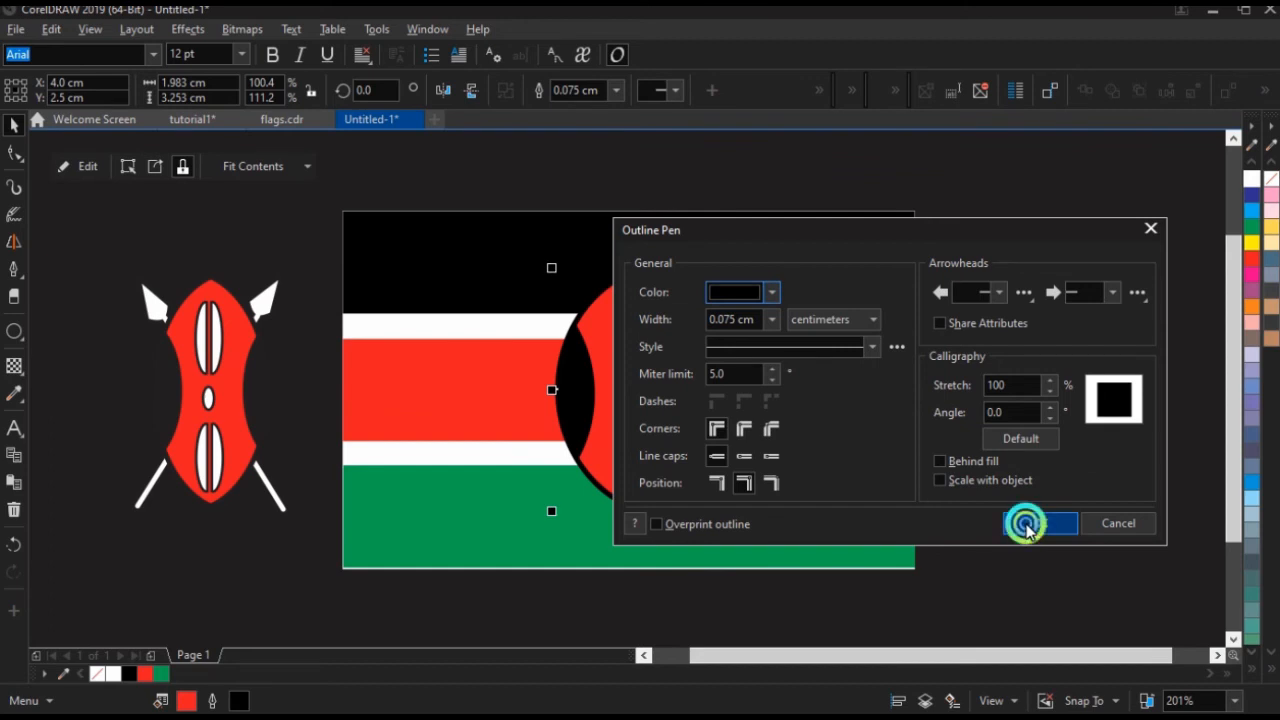
{"action": "double_click", "coordinate": [620, 439]}
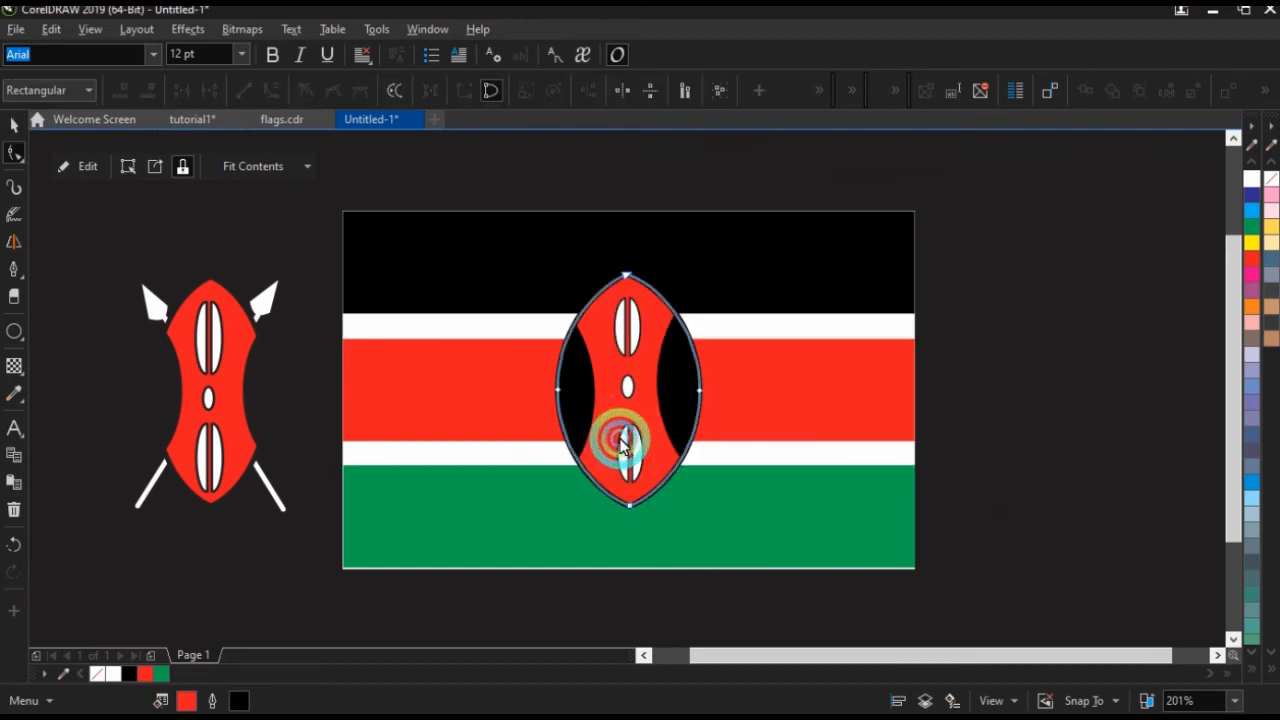
{"action": "left_click", "coordinate": [14, 124]}
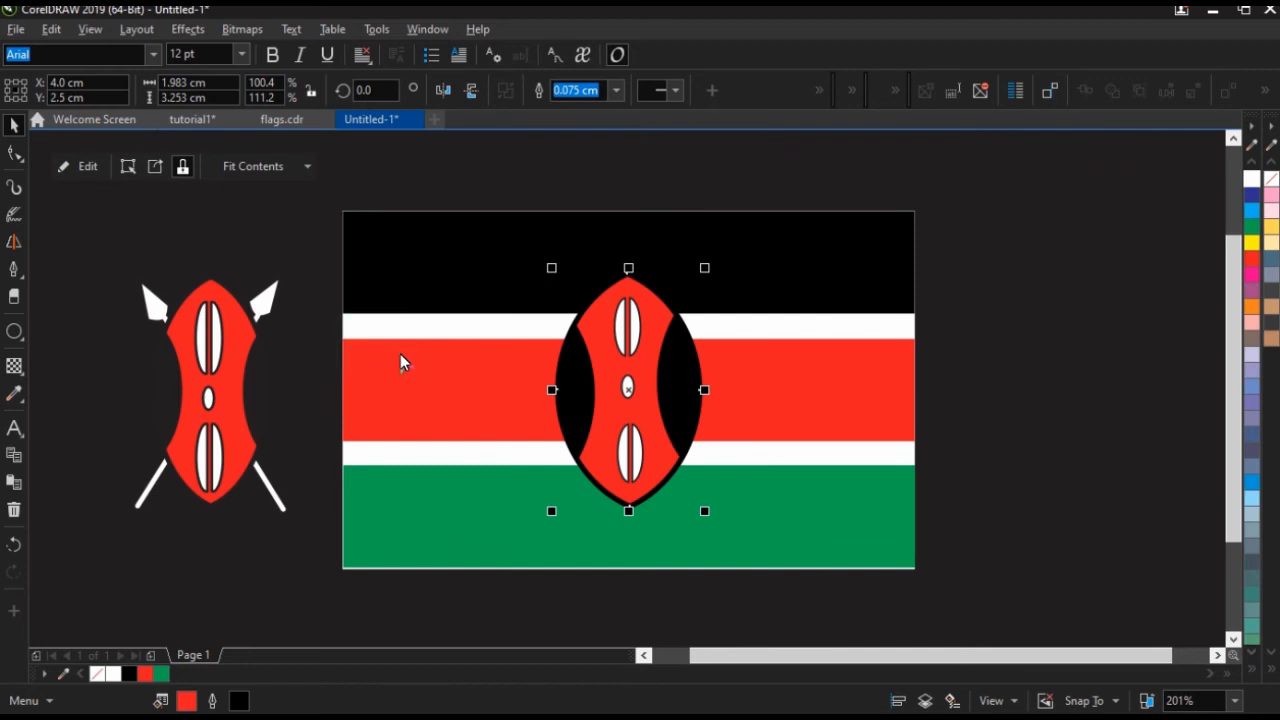
Draw a narrow upright rectangle about 0.14 by 3.52 cm across the stripes near the flag's left side for the spear shaft.
{"action": "left_click", "coordinate": [153, 302]}
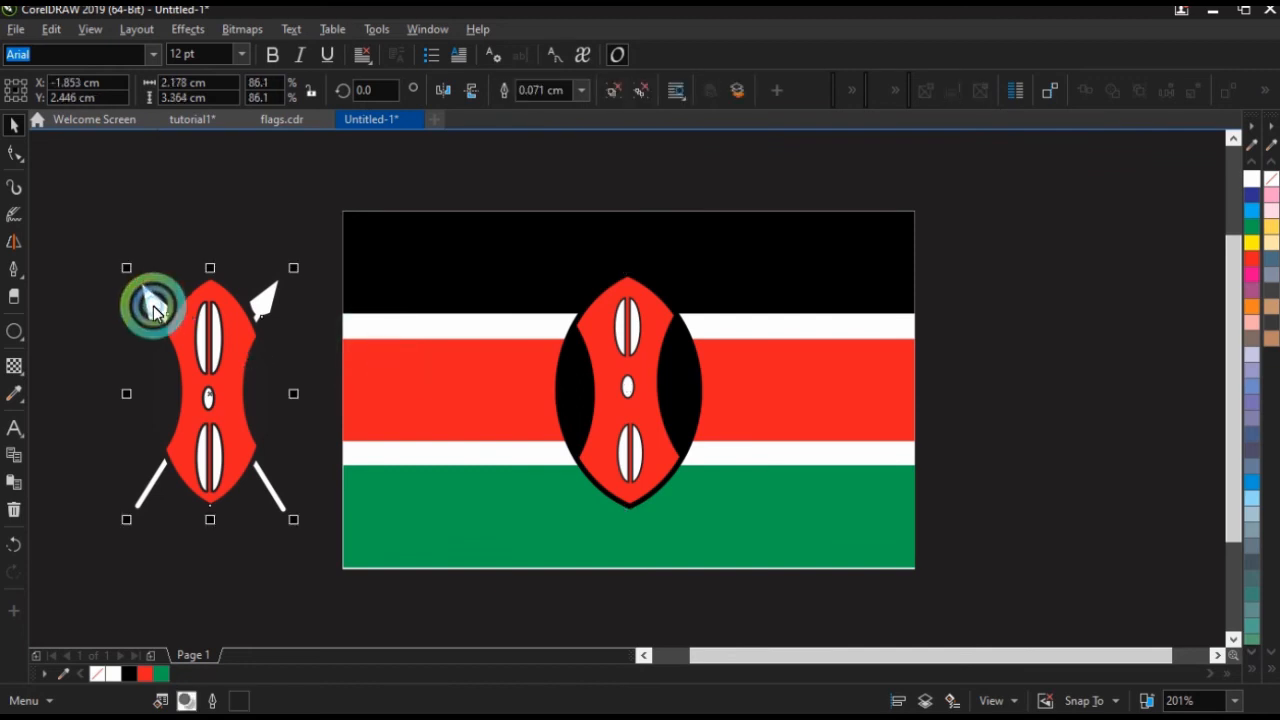
{"action": "left_click", "coordinate": [20, 338]}
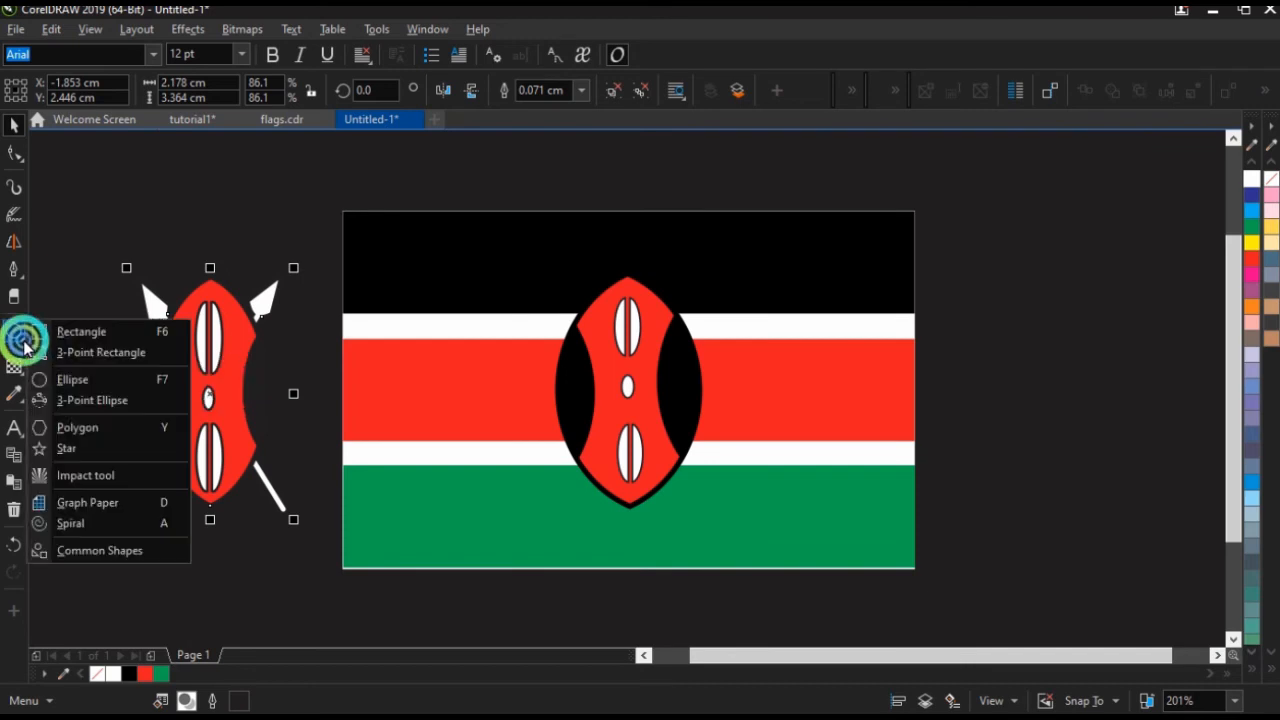
{"action": "left_click", "coordinate": [80, 334]}
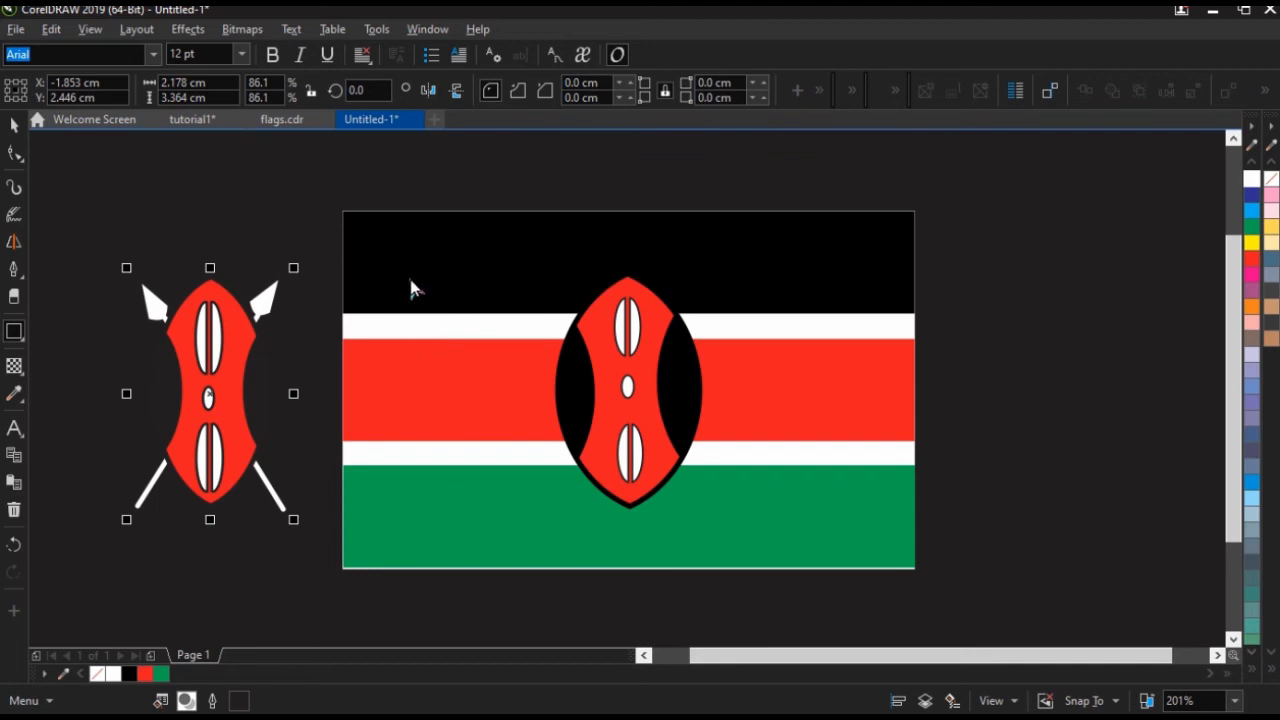
{"action": "left_click_drag", "start_coordinate": [410, 282], "coordinate": [421, 532]}
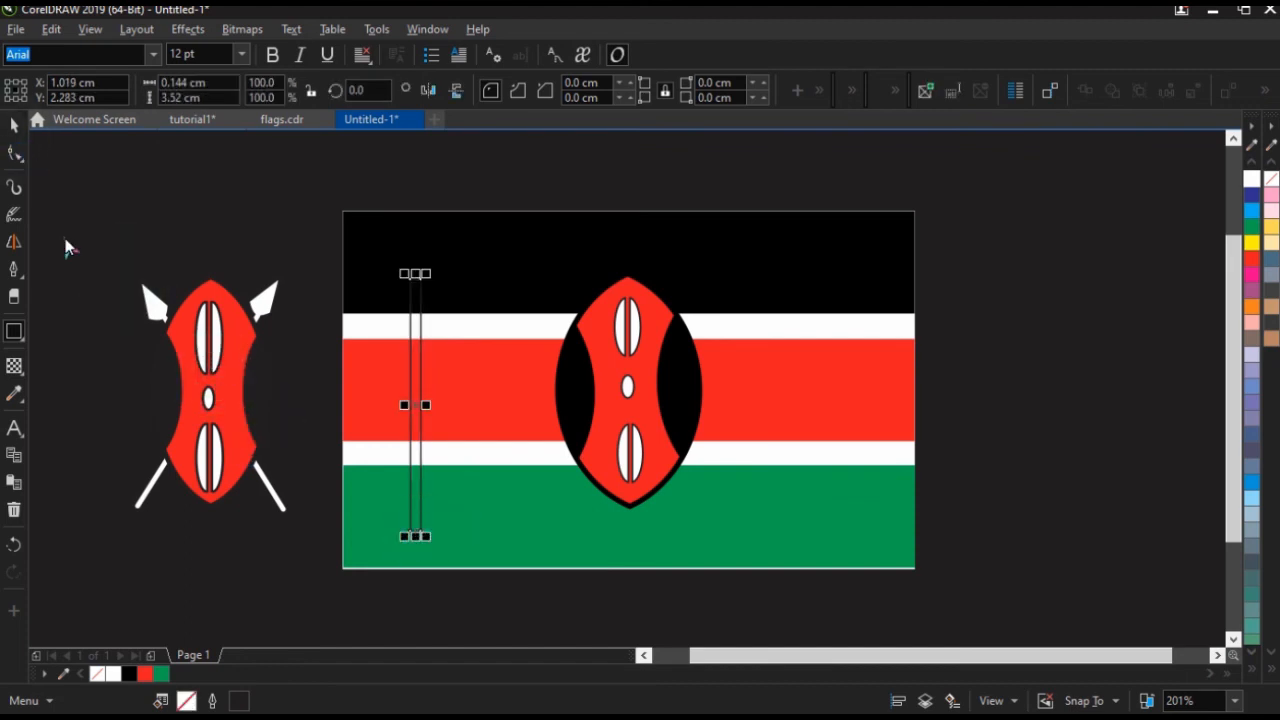
Round the narrow rectangle's corners to a radius of 0.072 cm and move it slightly right and down toward the shield.
{"action": "left_click", "coordinate": [14, 153]}
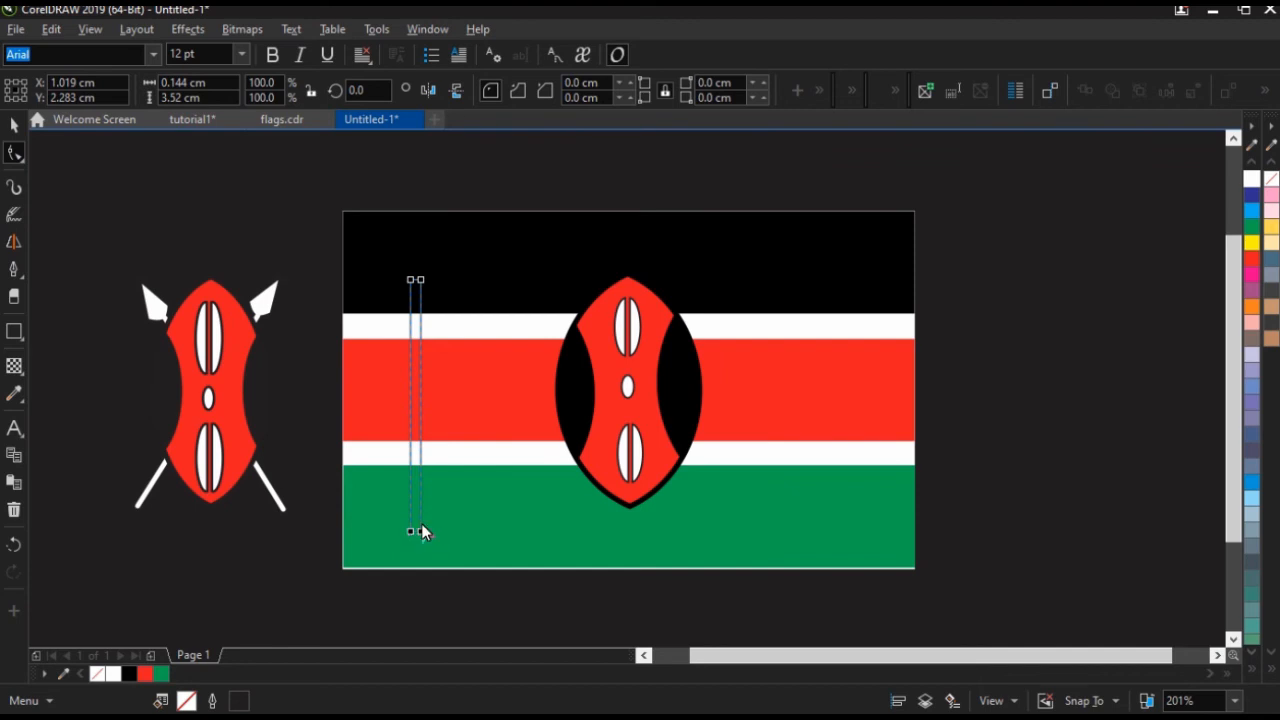
{"action": "left_click_drag", "start_coordinate": [415, 536], "coordinate": [436, 549]}
{"action": "left_click", "coordinate": [14, 125]}
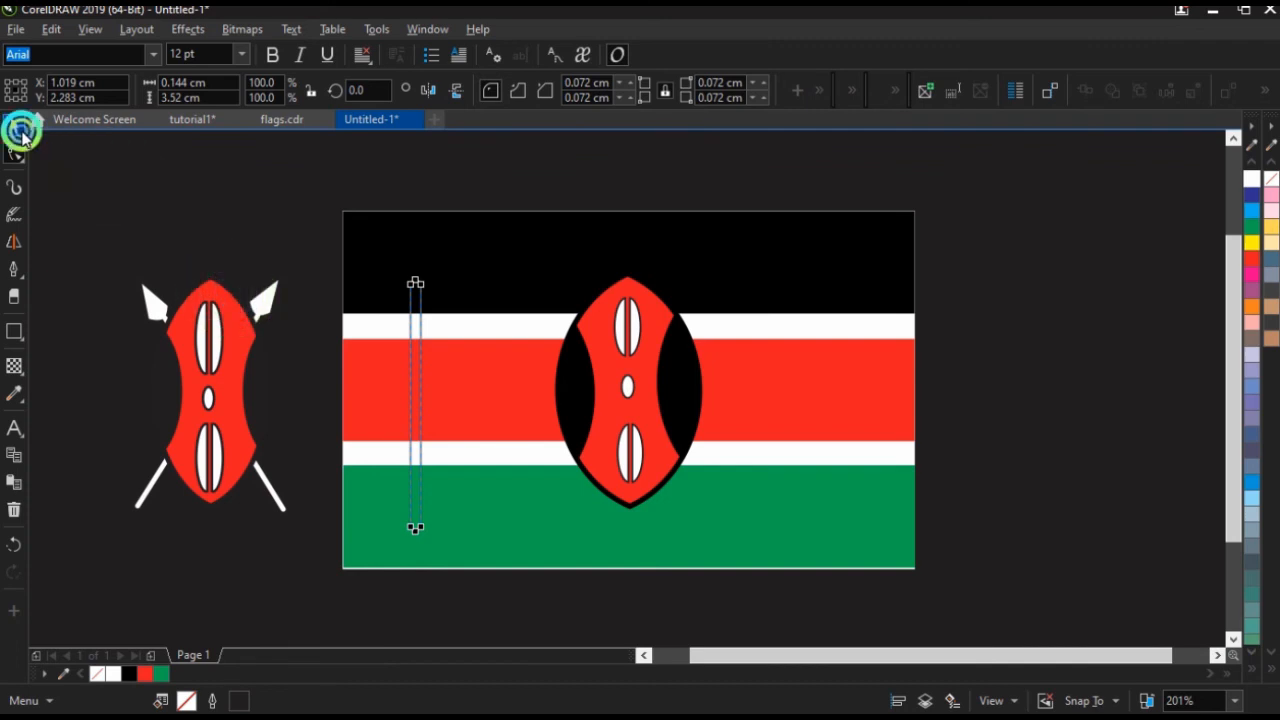
{"action": "left_click_drag", "start_coordinate": [421, 410], "coordinate": [456, 417]}
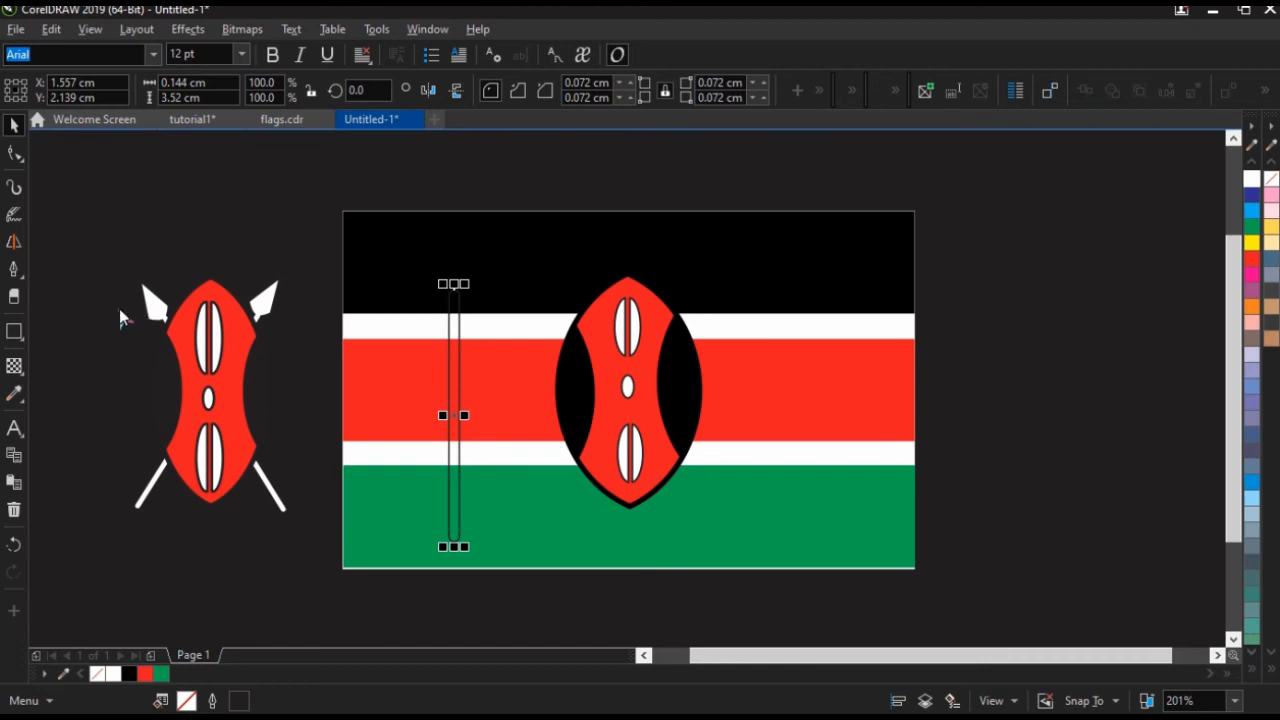
Draw a square about 0.78 by 0.79 cm between the spear shaft and shield, shift it slightly down and switch to the Shape tool.
{"action": "left_click", "coordinate": [14, 332]}
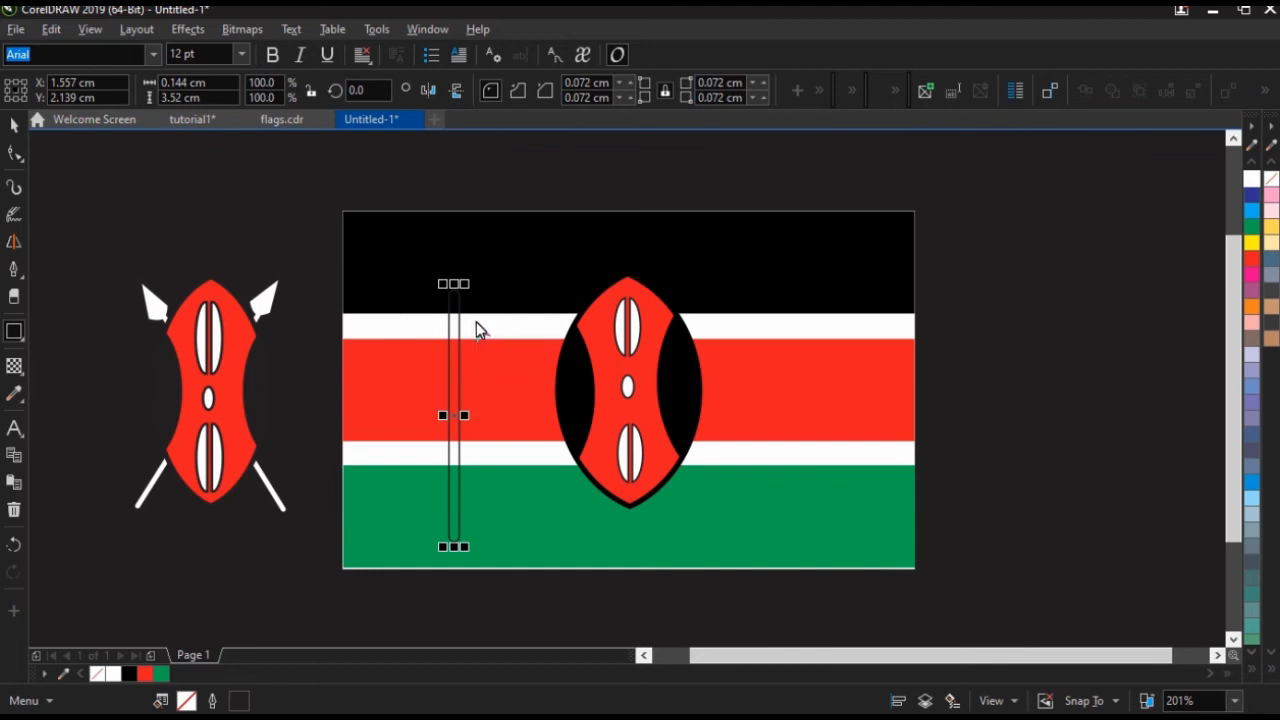
{"action": "left_click_drag", "start_coordinate": [476, 322], "coordinate": [536, 382]}
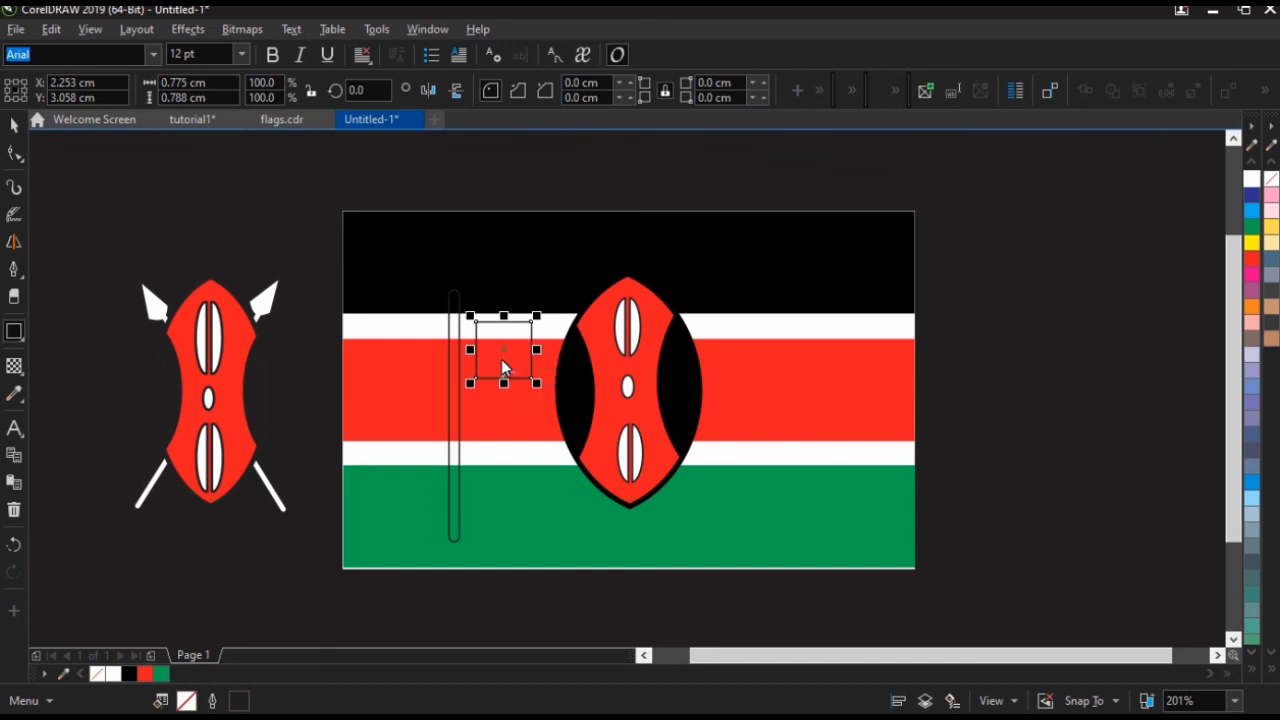
{"action": "left_click_drag", "start_coordinate": [501, 359], "coordinate": [502, 375]}
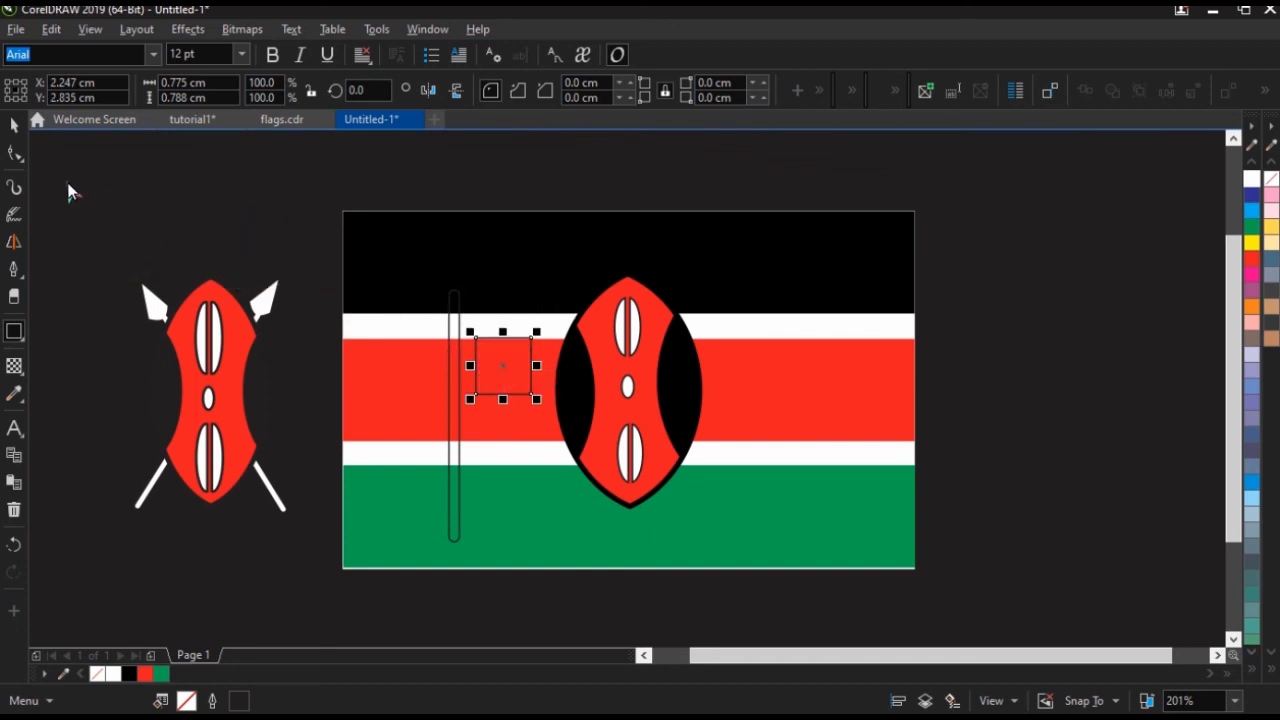
{"action": "left_click", "coordinate": [18, 154]}
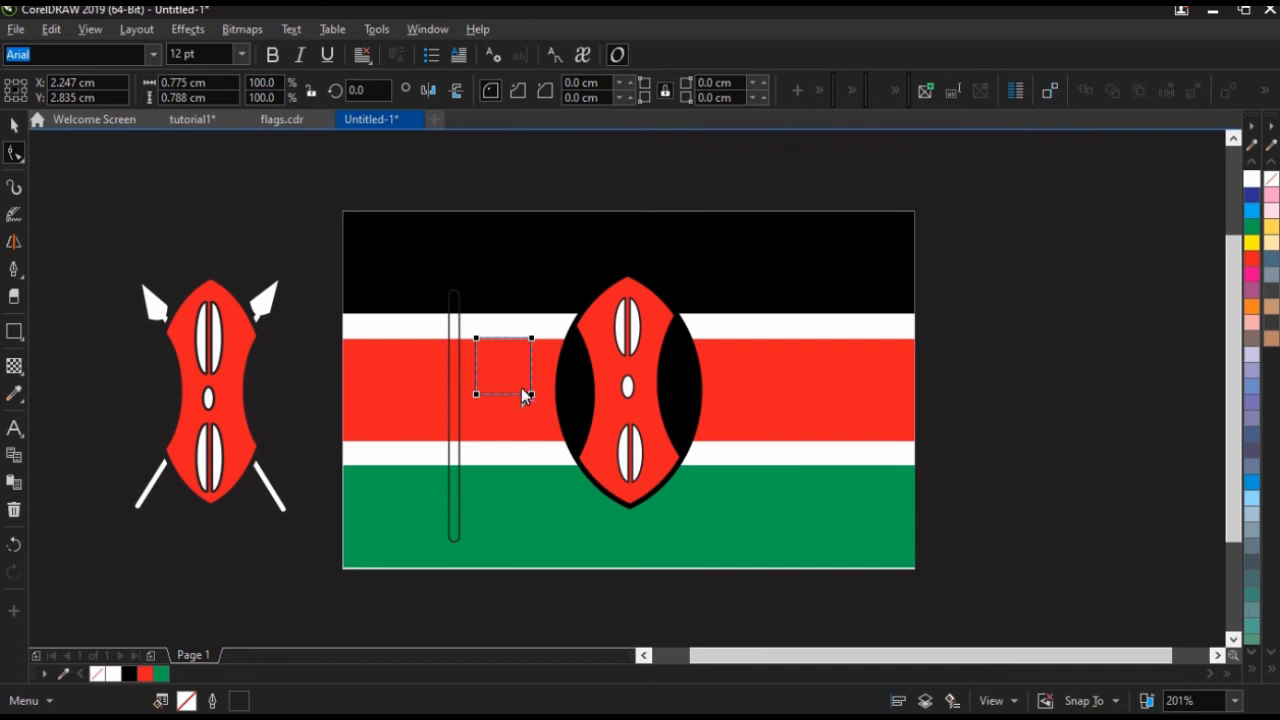
{"action": "key", "text": "ctrl+q"}
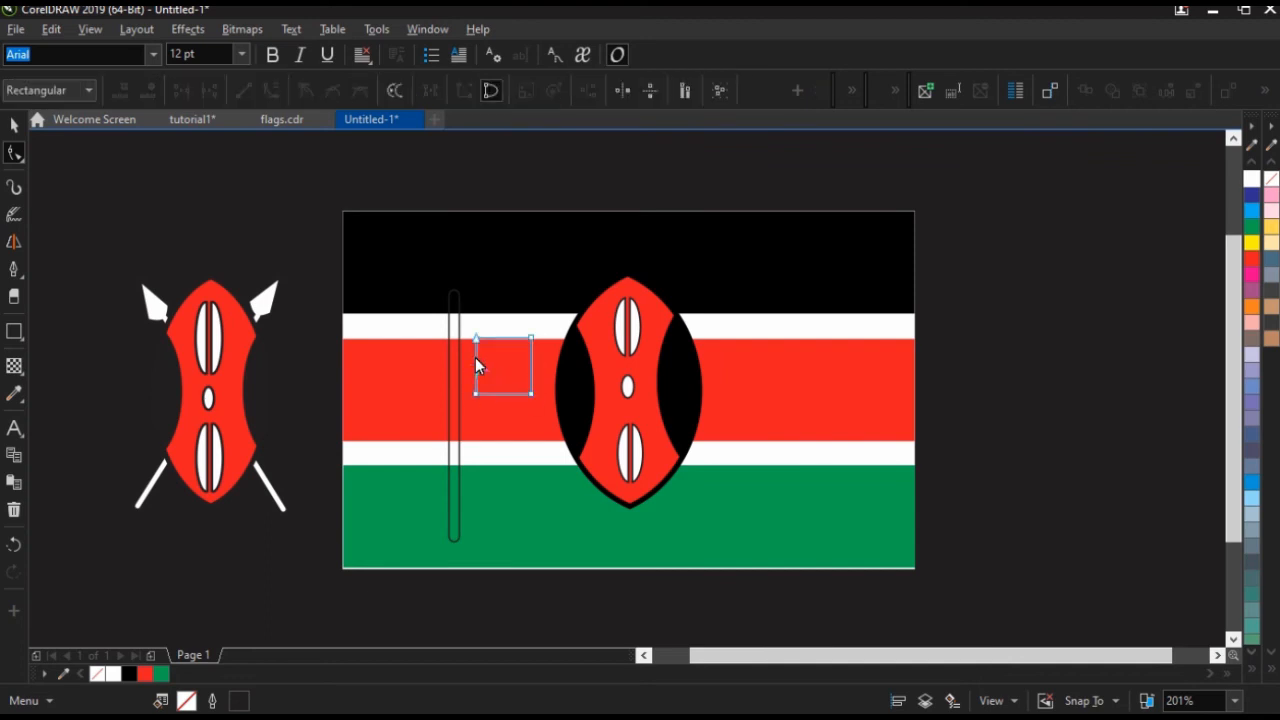
{"action": "right_click", "coordinate": [515, 385]}
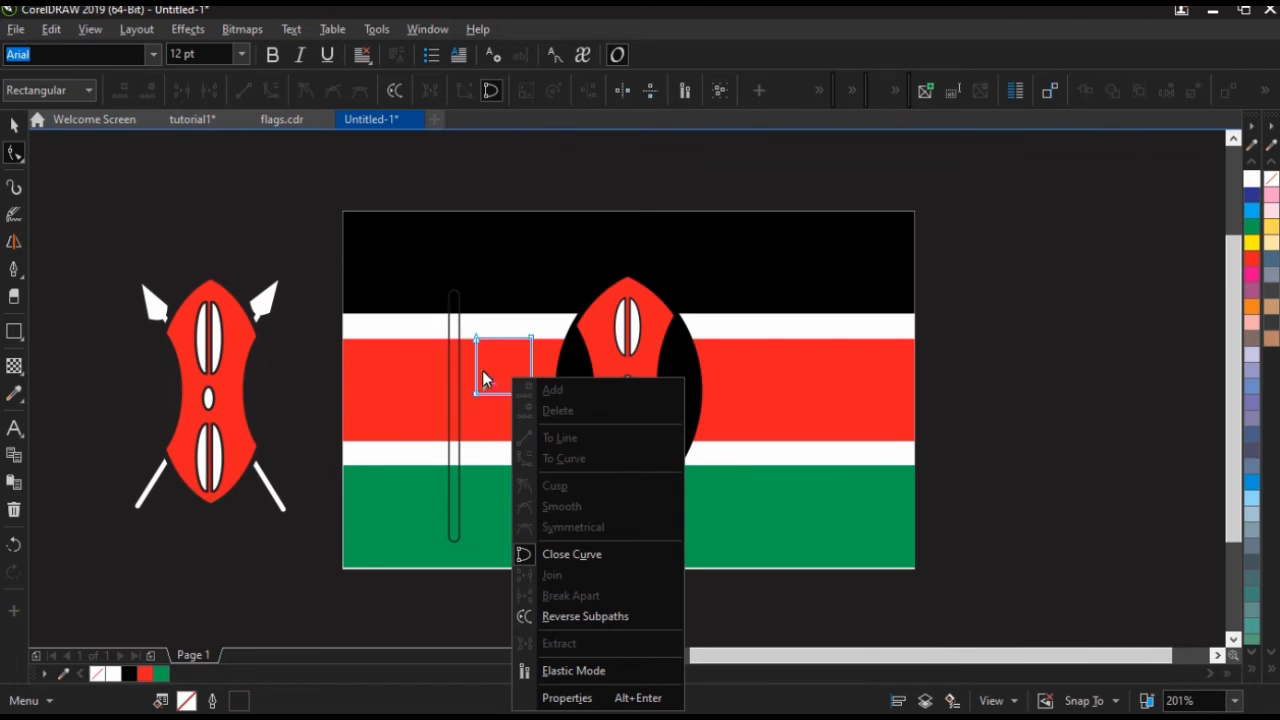
{"action": "left_click", "coordinate": [482, 372]}
{"action": "key", "text": "ctrl+z"}
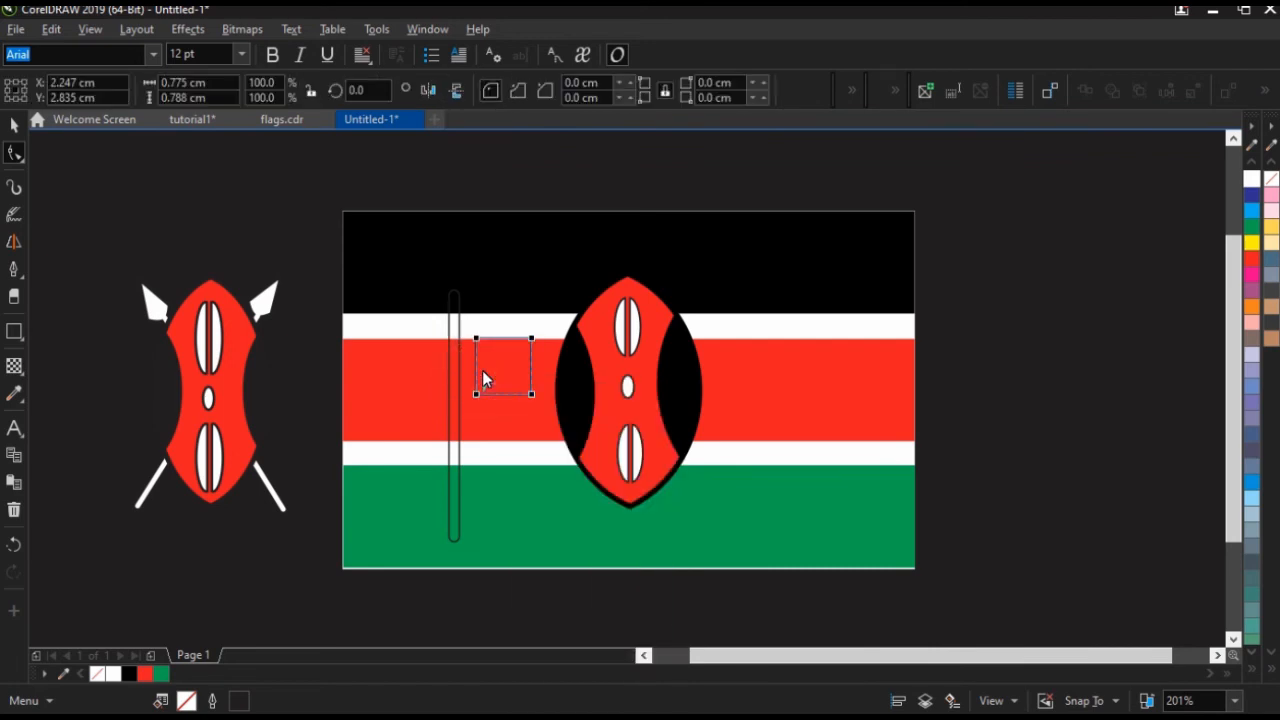
Convert the square to curves and delete its lower-right corner node to make a triangle.
{"action": "right_click", "coordinate": [499, 365]}
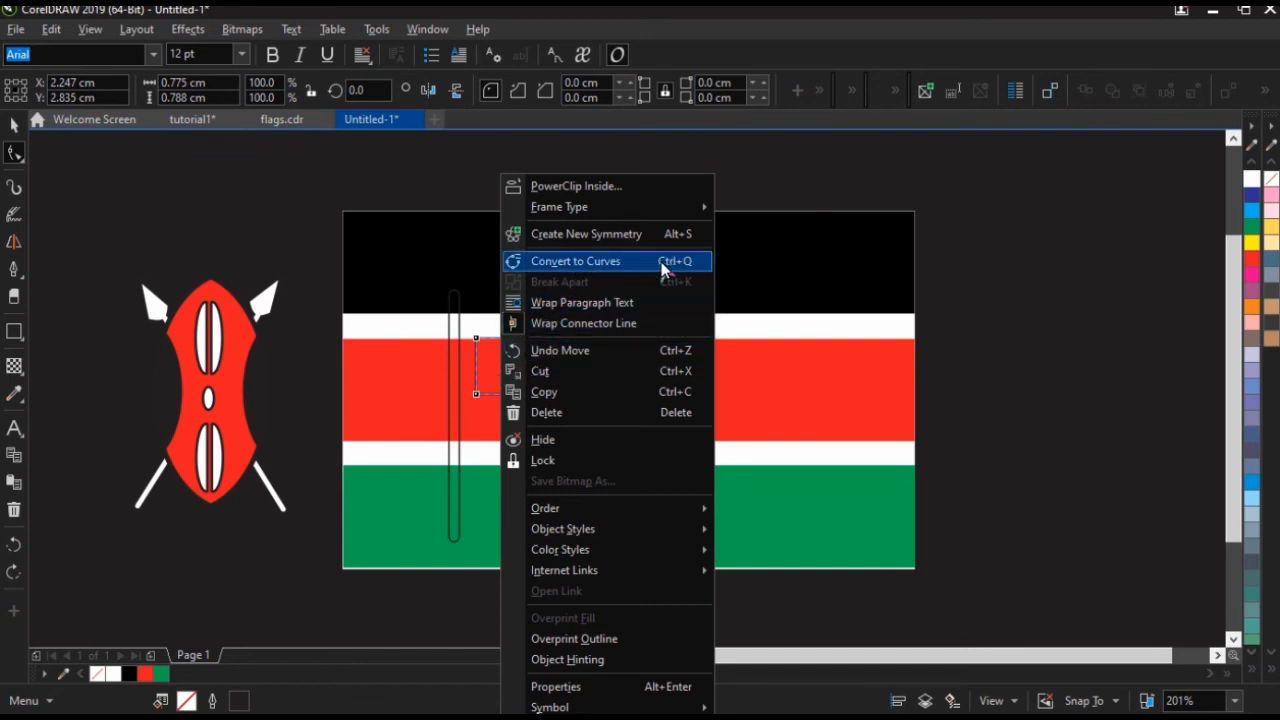
{"action": "left_click", "coordinate": [608, 265]}
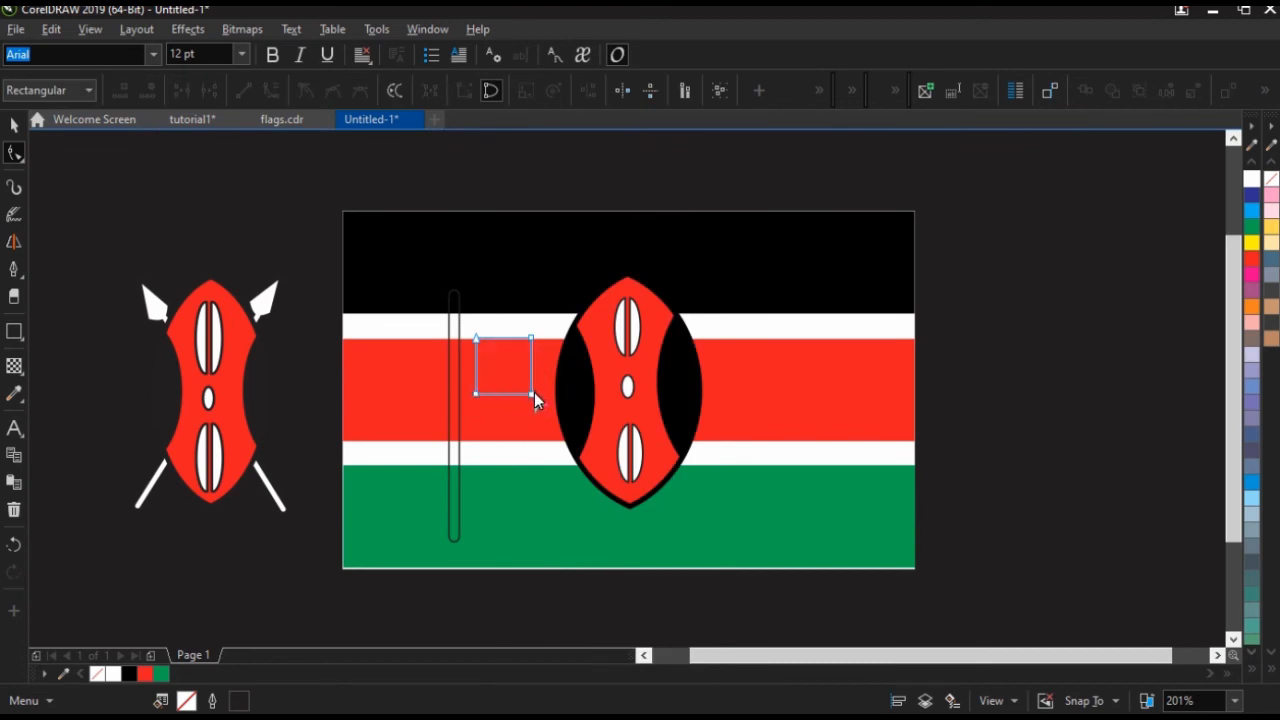
{"action": "double_click", "coordinate": [500, 394]}
{"action": "double_click", "coordinate": [500, 395]}
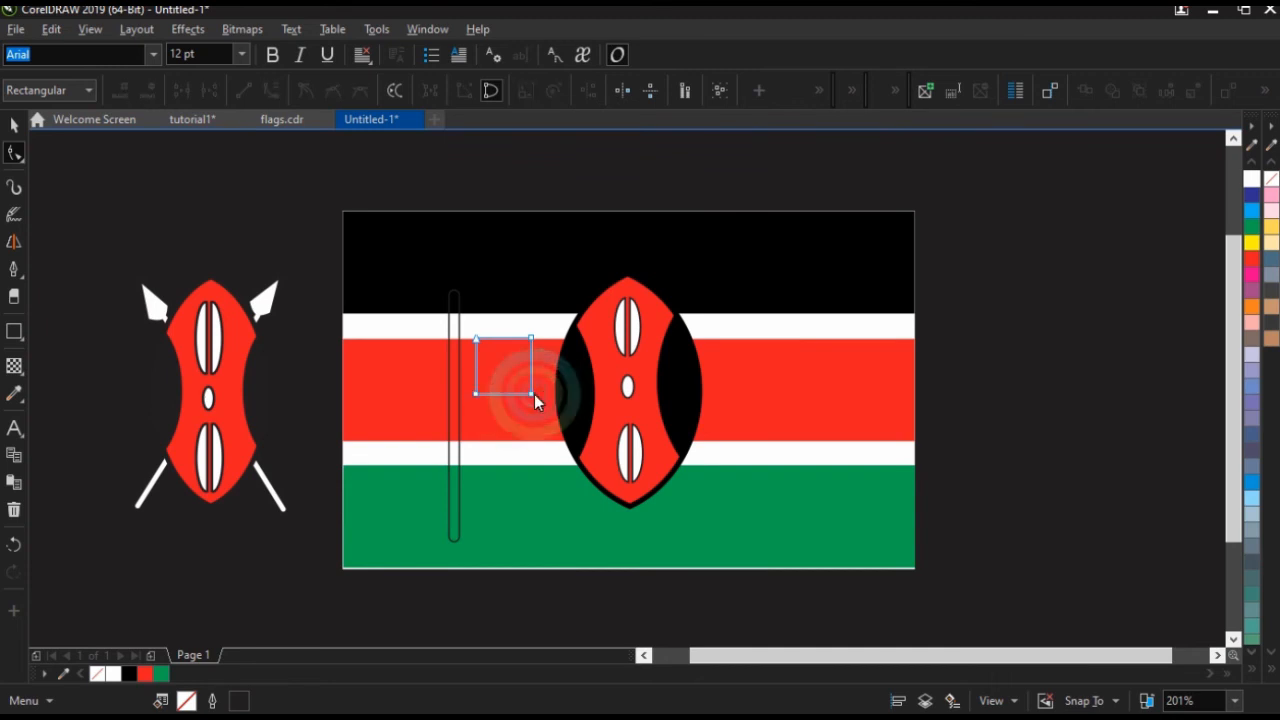
{"action": "double_click", "coordinate": [532, 395]}
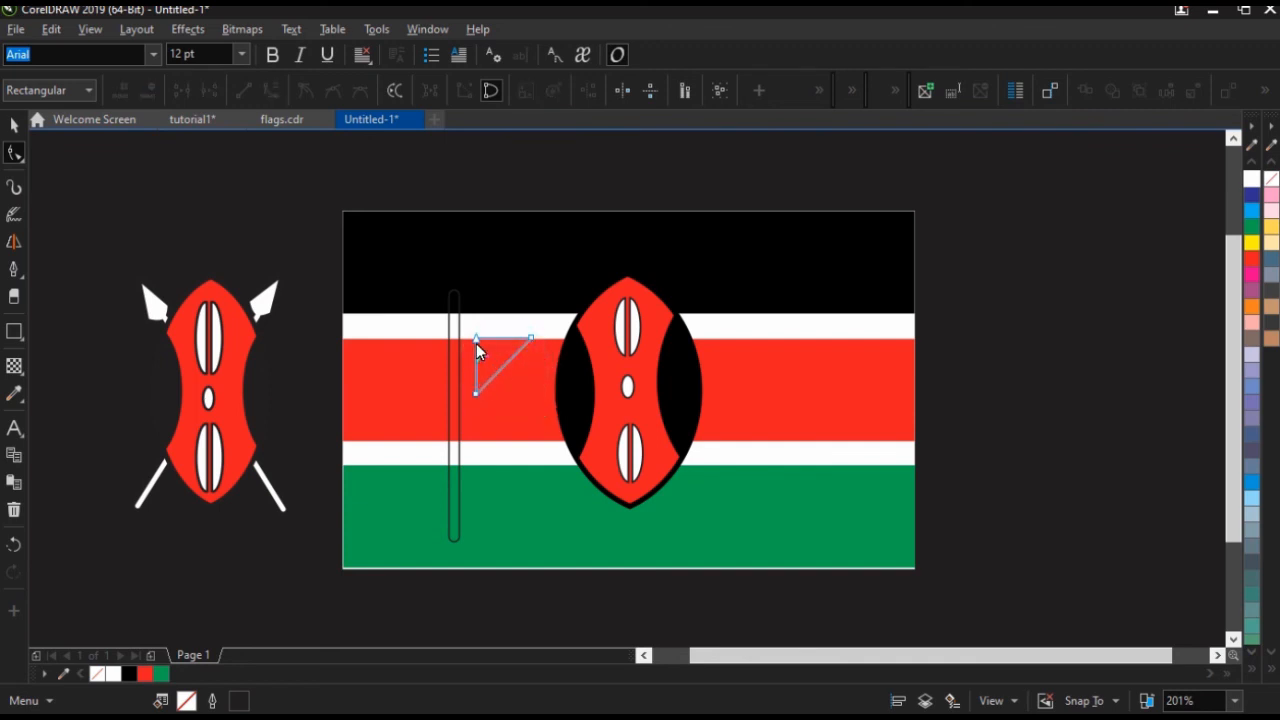
Pull the triangle's upper-left node outward into a longer point and convert its diagonal side to a curve.
{"action": "left_click_drag", "start_coordinate": [476, 341], "coordinate": [459, 322]}
{"action": "left_click", "coordinate": [487, 398]}
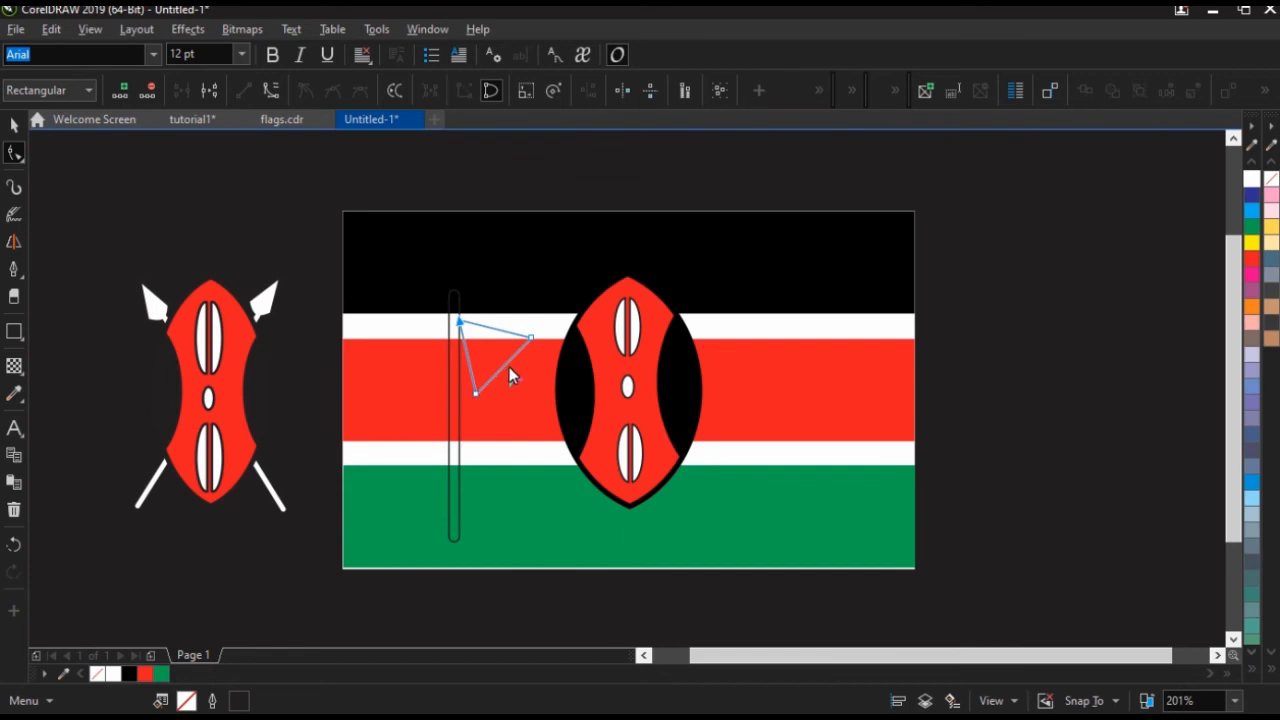
{"action": "left_click", "coordinate": [506, 367]}
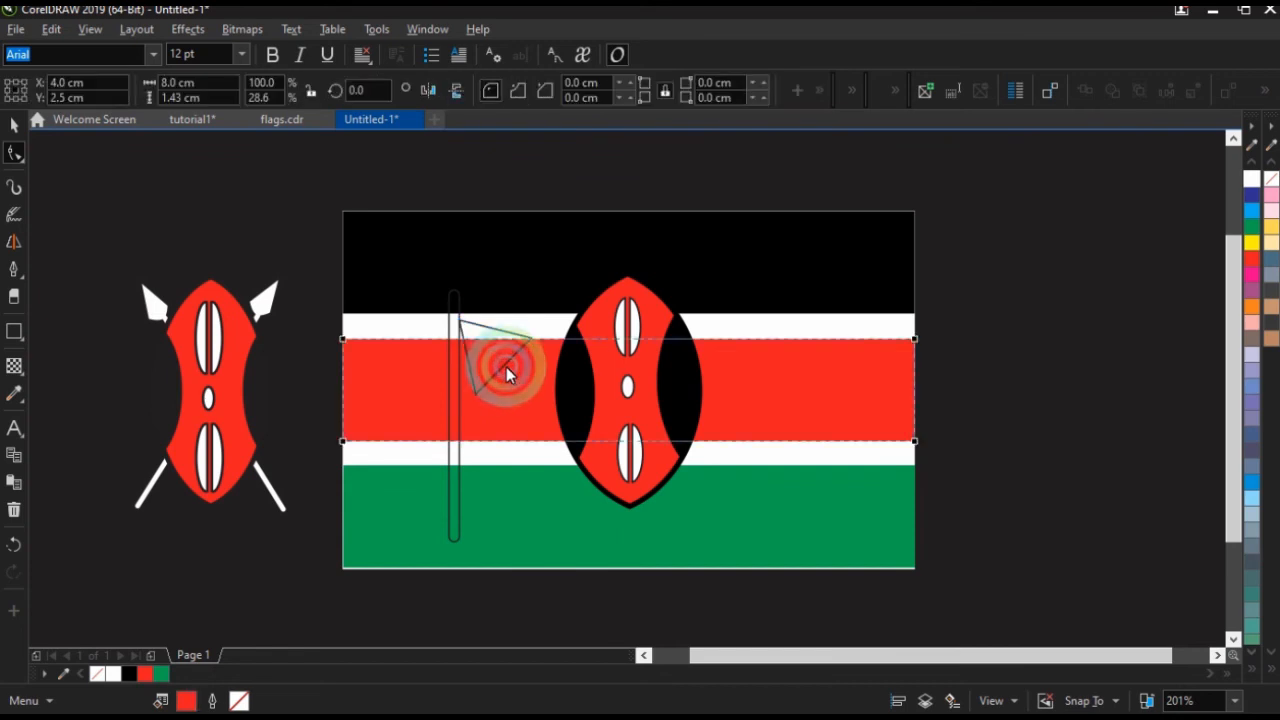
{"action": "left_click", "coordinate": [505, 365]}
{"action": "right_click", "coordinate": [505, 365]}
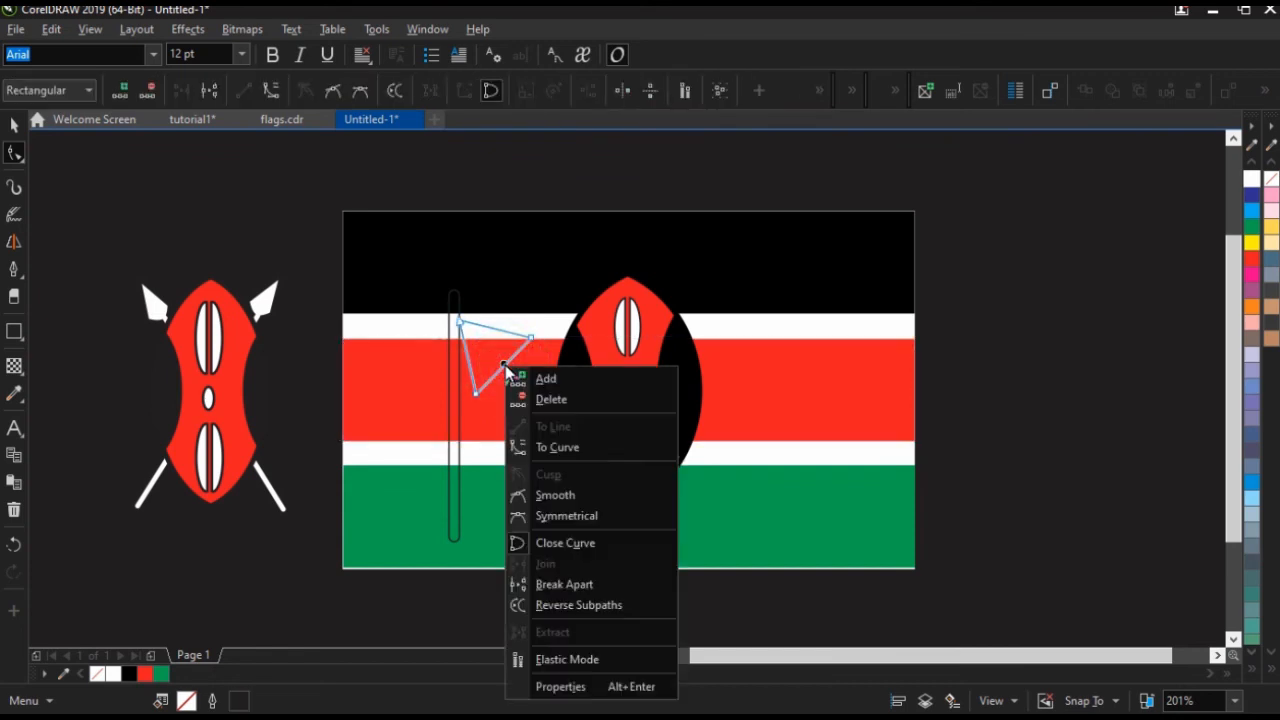
{"action": "left_click", "coordinate": [598, 452]}
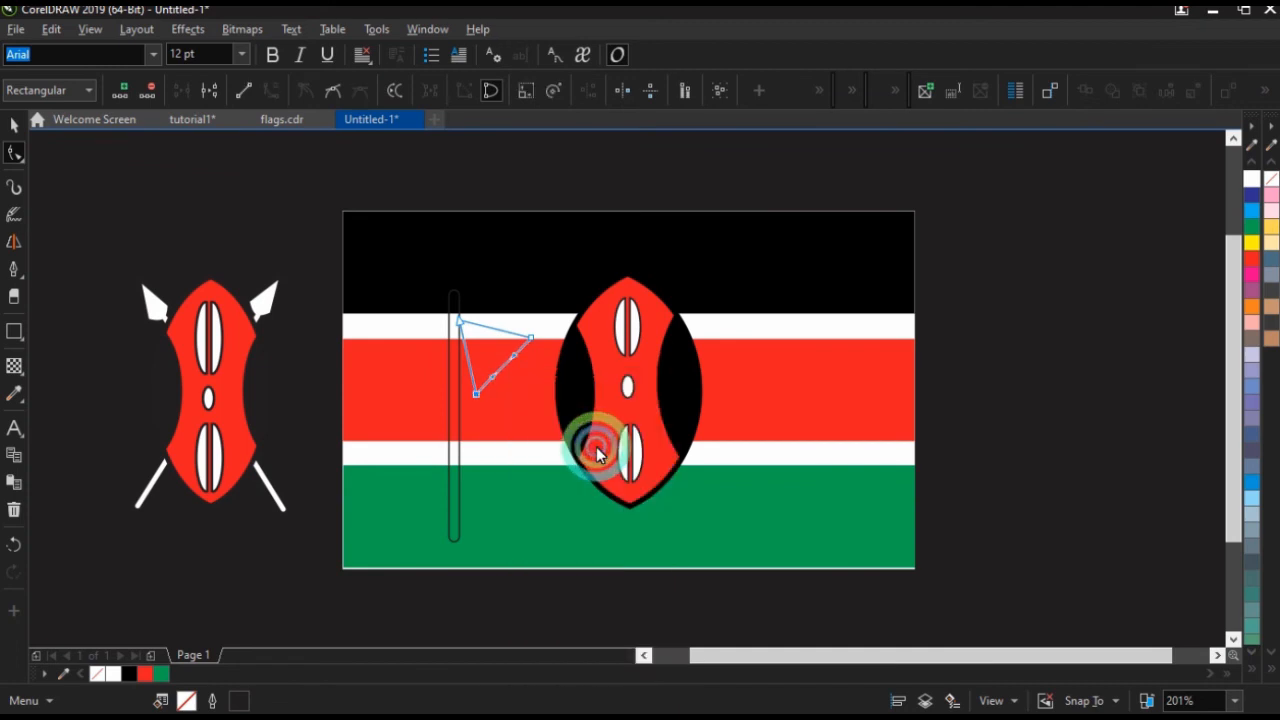
Bulge the triangle's diagonal side outward and delete the lower-left node to round off the base of the spearhead.
{"action": "left_click", "coordinate": [506, 368]}
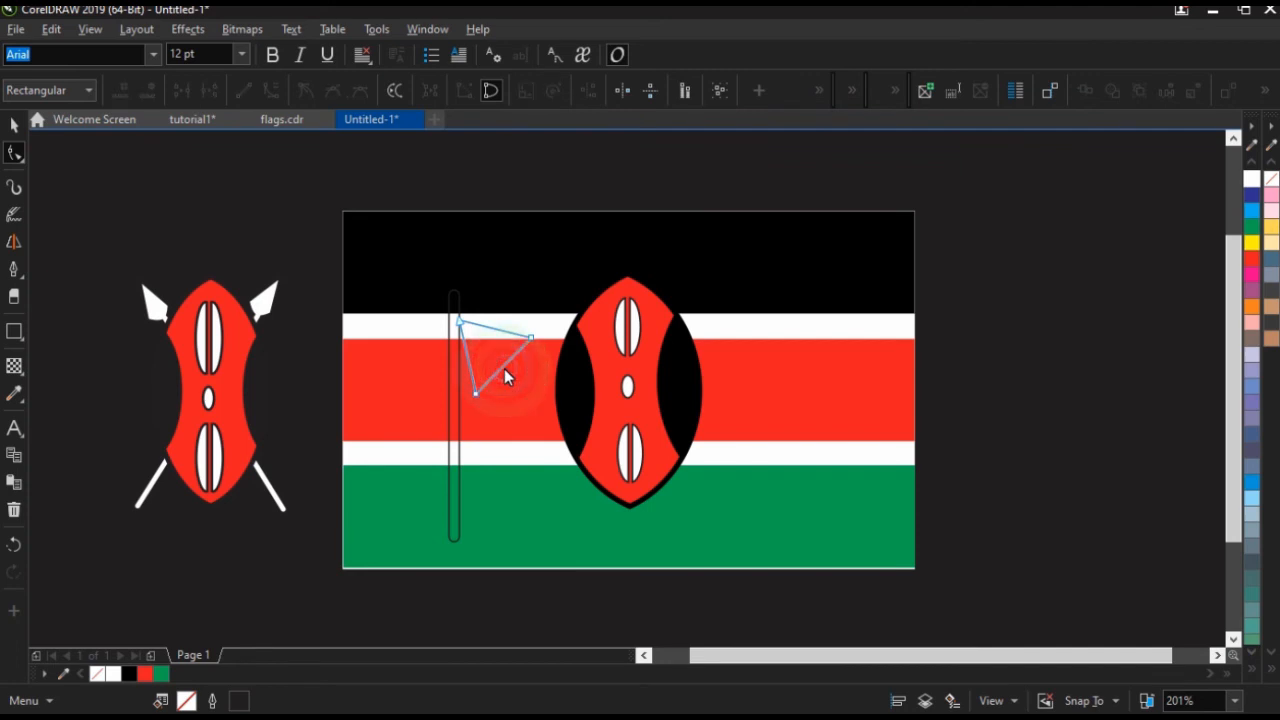
{"action": "left_click_drag", "start_coordinate": [504, 368], "coordinate": [532, 366]}
{"action": "key", "text": "ctrl+z"}
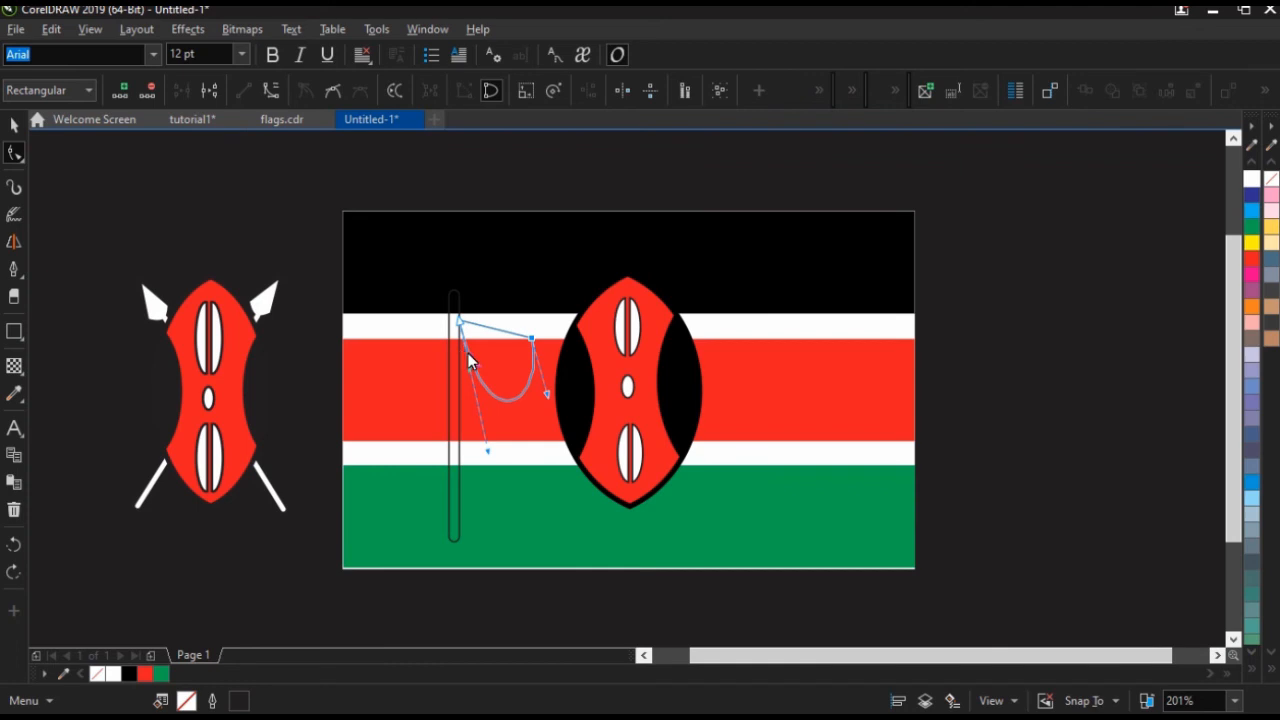
{"action": "key", "text": "ctrl+z"}
{"action": "right_click", "coordinate": [479, 396]}
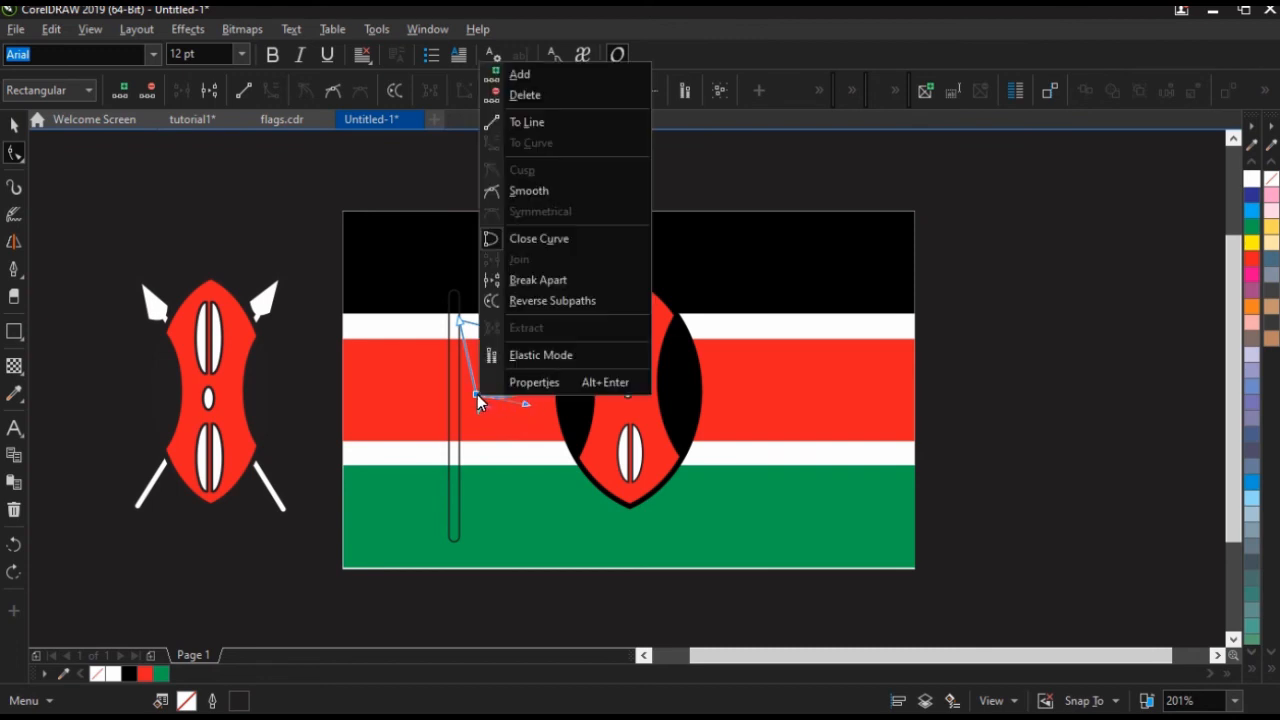
{"action": "left_click", "coordinate": [474, 398]}
{"action": "key", "text": "Delete"}
Delete the upper-right node to leave a teardrop with a single pointed tip, and return to the Pick tool.
{"action": "left_click", "coordinate": [537, 346]}
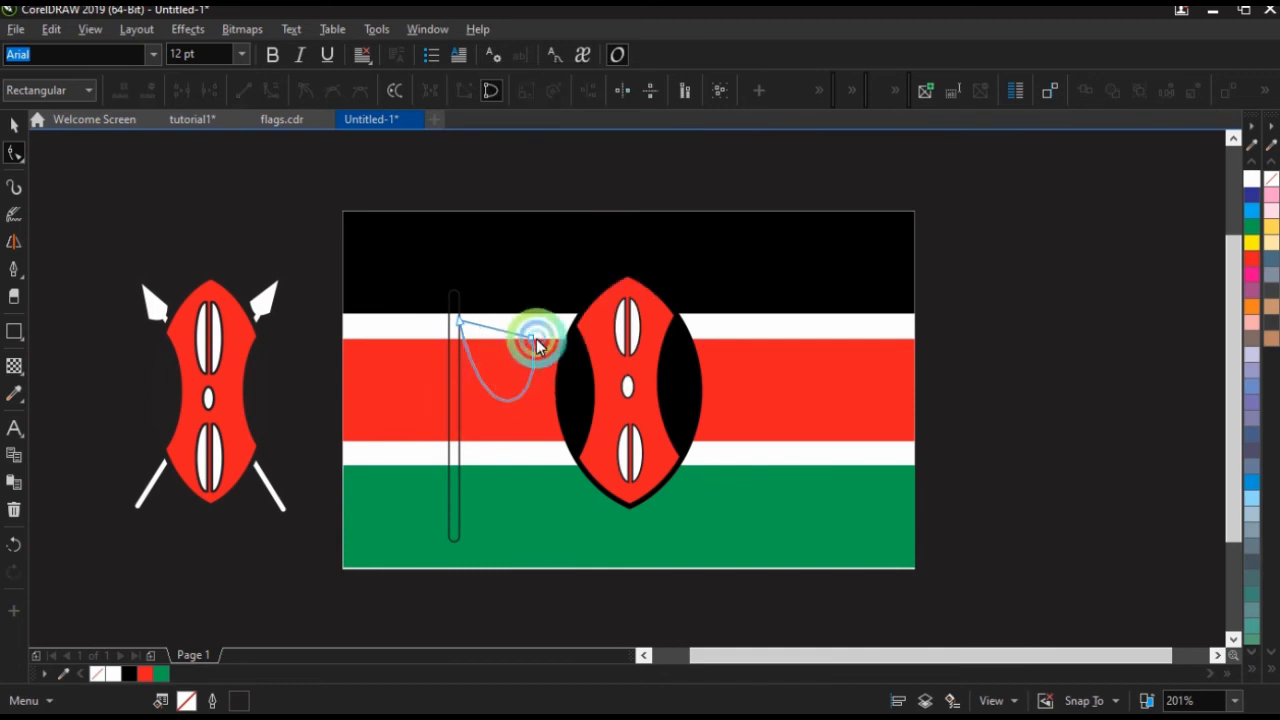
{"action": "left_click_drag", "start_coordinate": [534, 340], "coordinate": [528, 337]}
{"action": "left_click", "coordinate": [114, 204]}
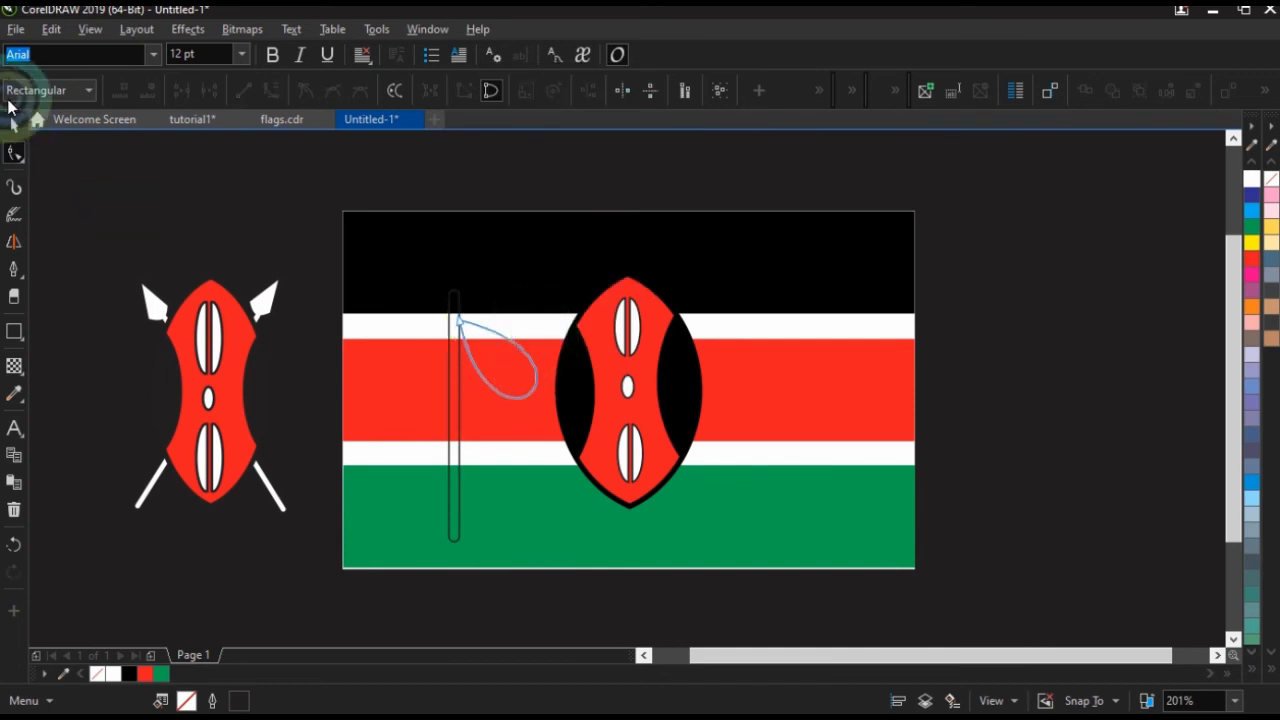
{"action": "left_click", "coordinate": [15, 125]}
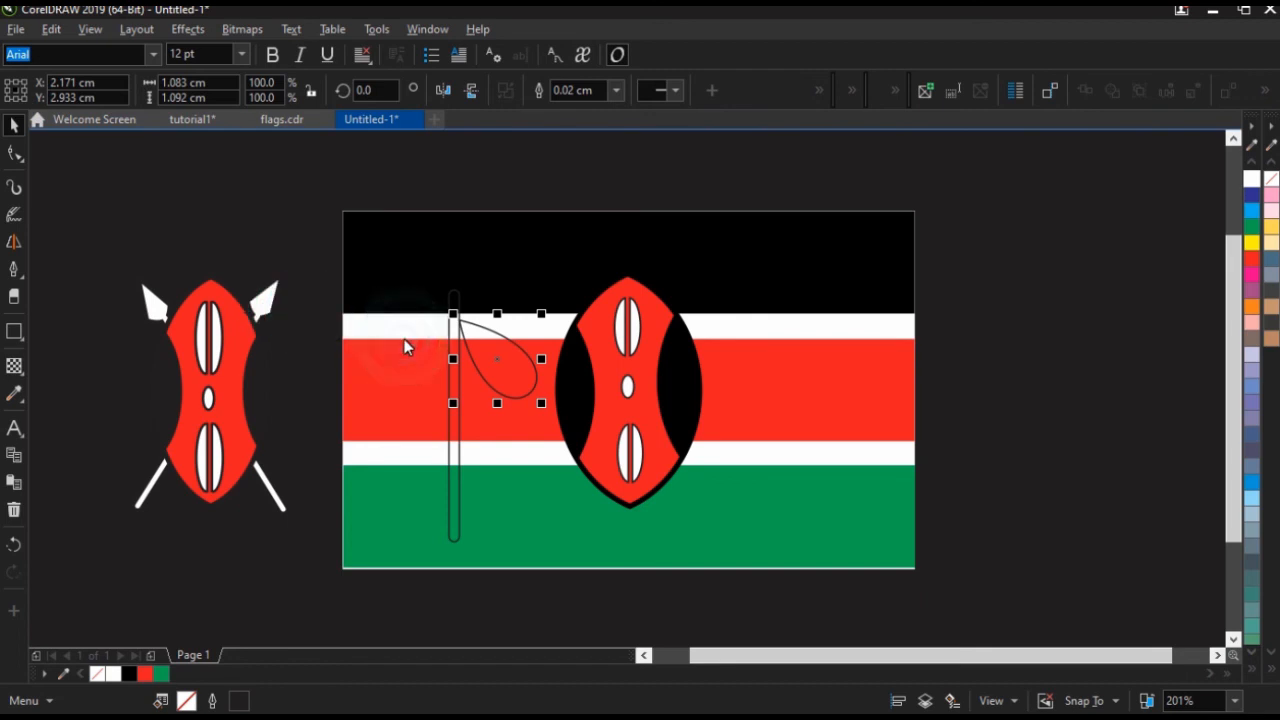
Move the teardrop slightly down and right and rotate it to 316.217° so its tip points straight up.
{"action": "left_click_drag", "start_coordinate": [505, 368], "coordinate": [517, 415]}
{"action": "double_click", "coordinate": [517, 415]}
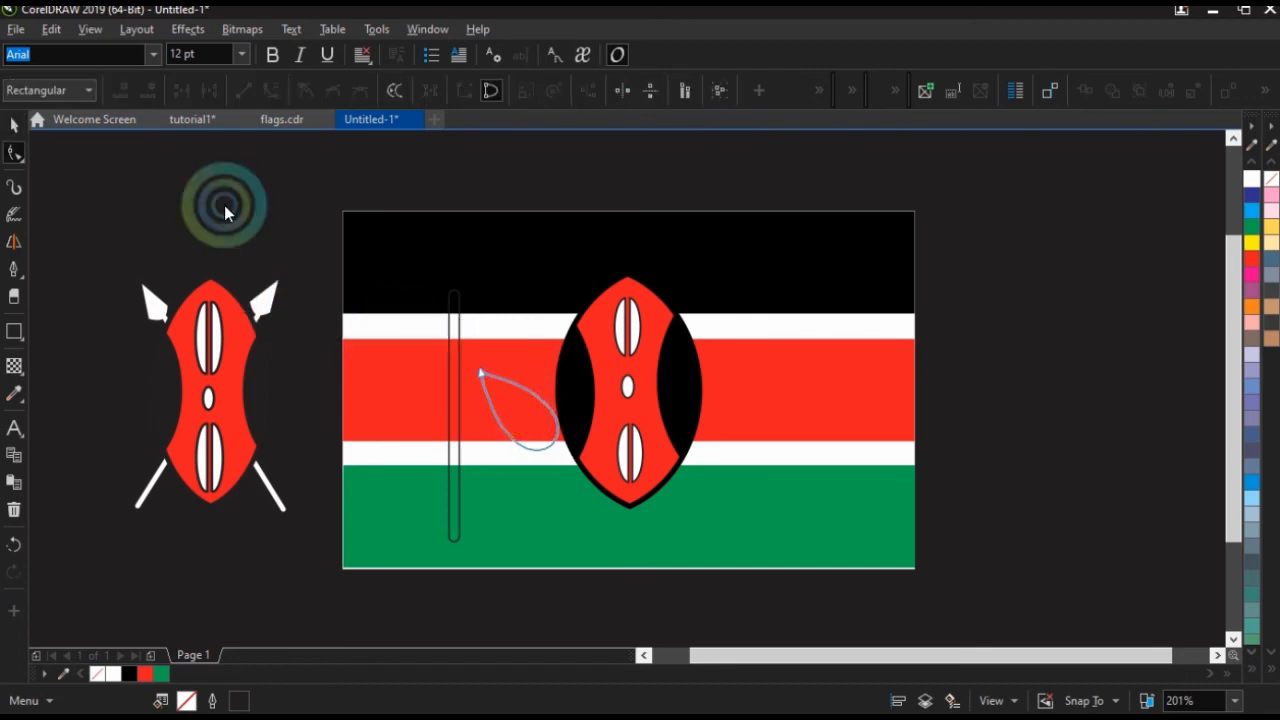
{"action": "left_click", "coordinate": [12, 124]}
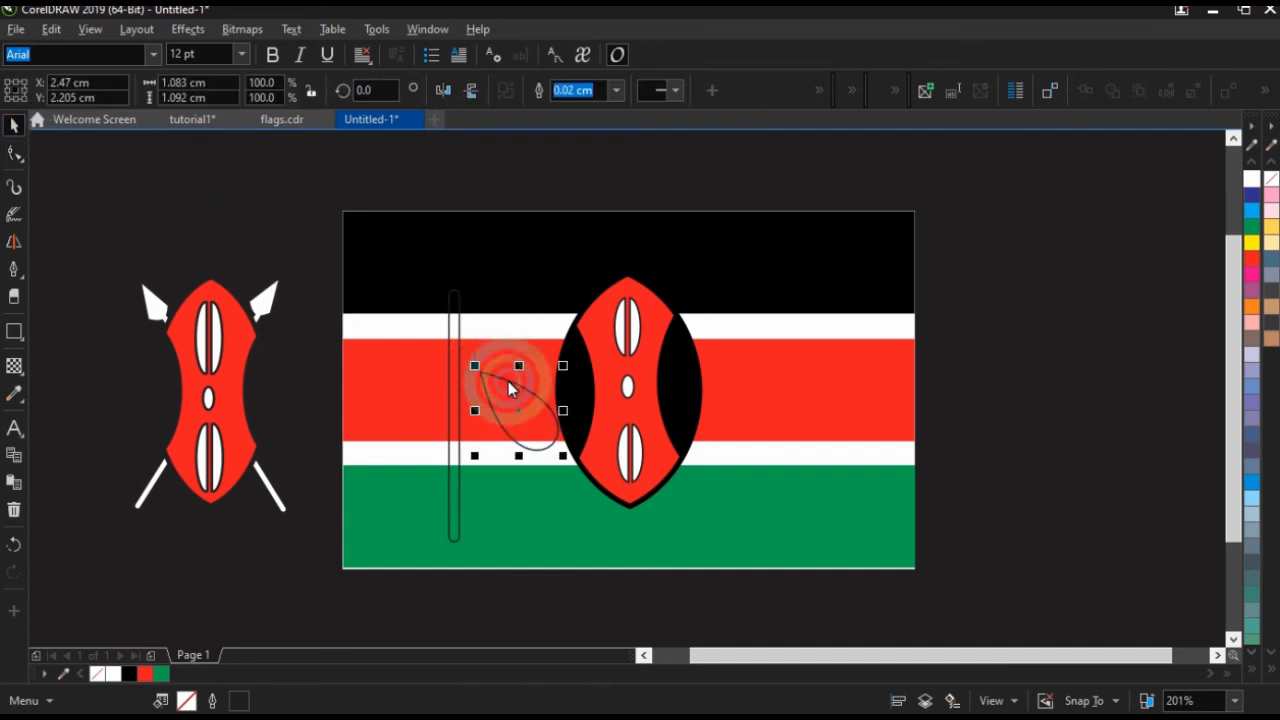
{"action": "left_click", "coordinate": [514, 400]}
{"action": "left_click_drag", "start_coordinate": [563, 366], "coordinate": [594, 408]}
Fill the spear shaft and the teardrop spearhead with white.
{"action": "left_click", "coordinate": [459, 385]}
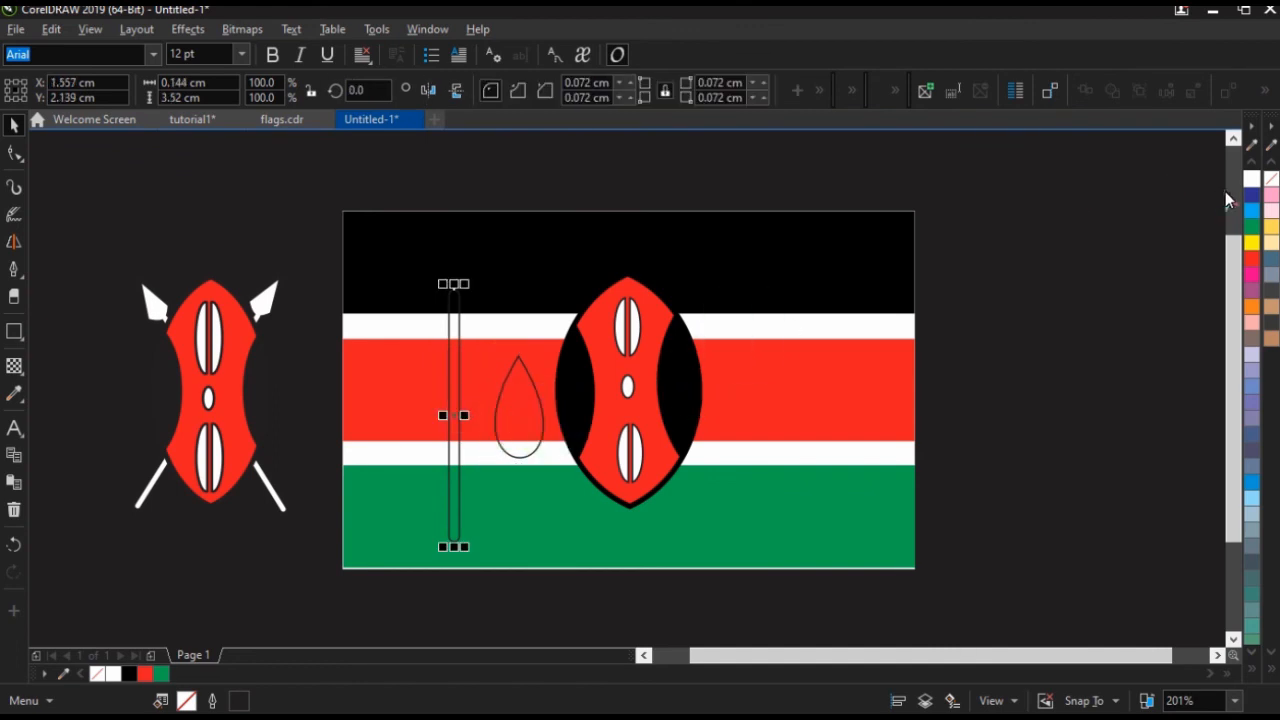
{"action": "left_click", "coordinate": [1251, 180]}
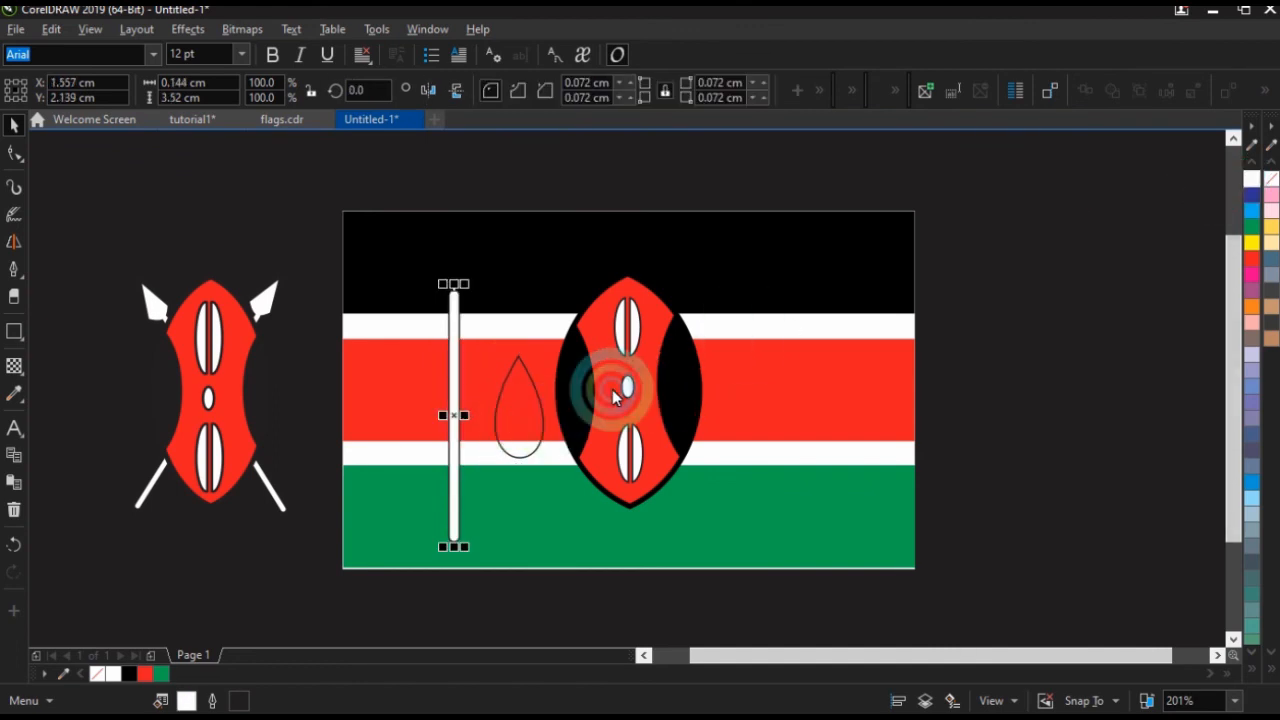
{"action": "left_click", "coordinate": [525, 400]}
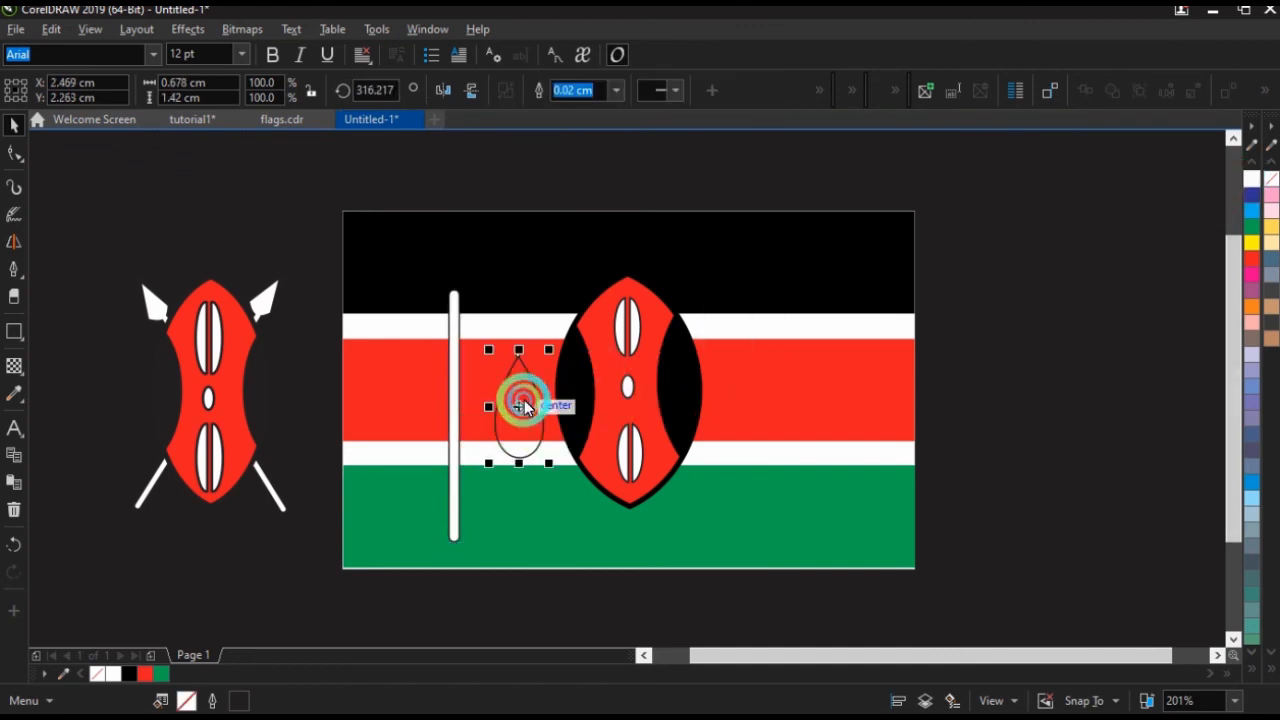
{"action": "left_click", "coordinate": [1251, 180]}
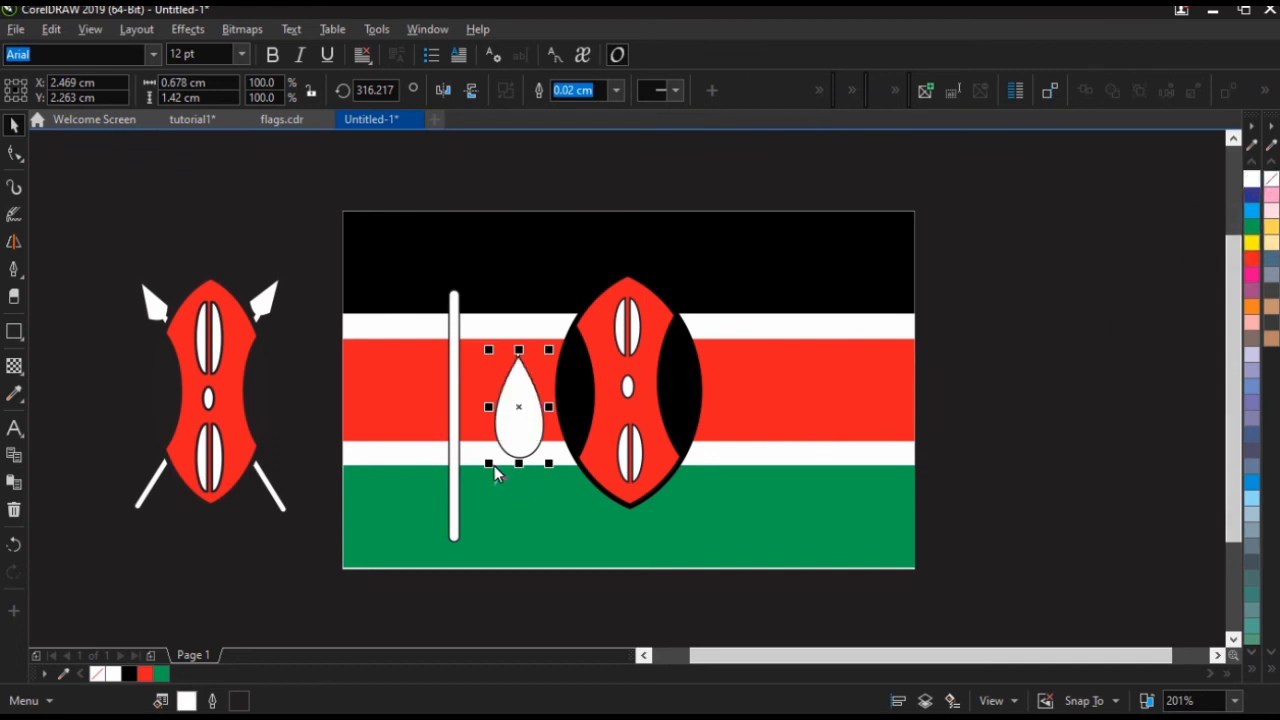
Scale the teardrop down to about 0.39 by 0.82 cm and place it centred on the upper end of the shaft.
{"action": "mouse_move", "coordinate": [492, 473]}
{"action": "left_mouse_down"}
{"action": "mouse_move", "coordinate": [486, 457]}
{"action": "mouse_move", "coordinate": [502, 473]}
{"action": "left_mouse_up"}
{"action": "left_click_drag", "start_coordinate": [516, 402], "coordinate": [455, 285]}
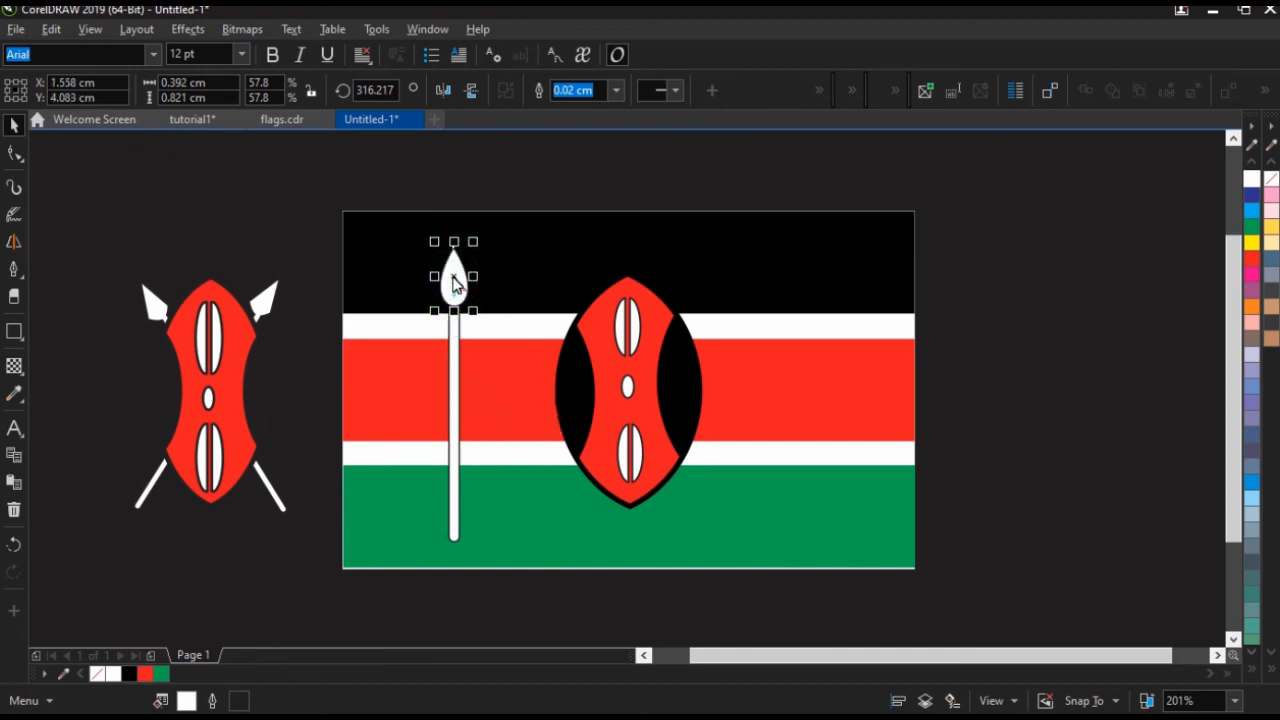
{"action": "left_click", "coordinate": [410, 195]}
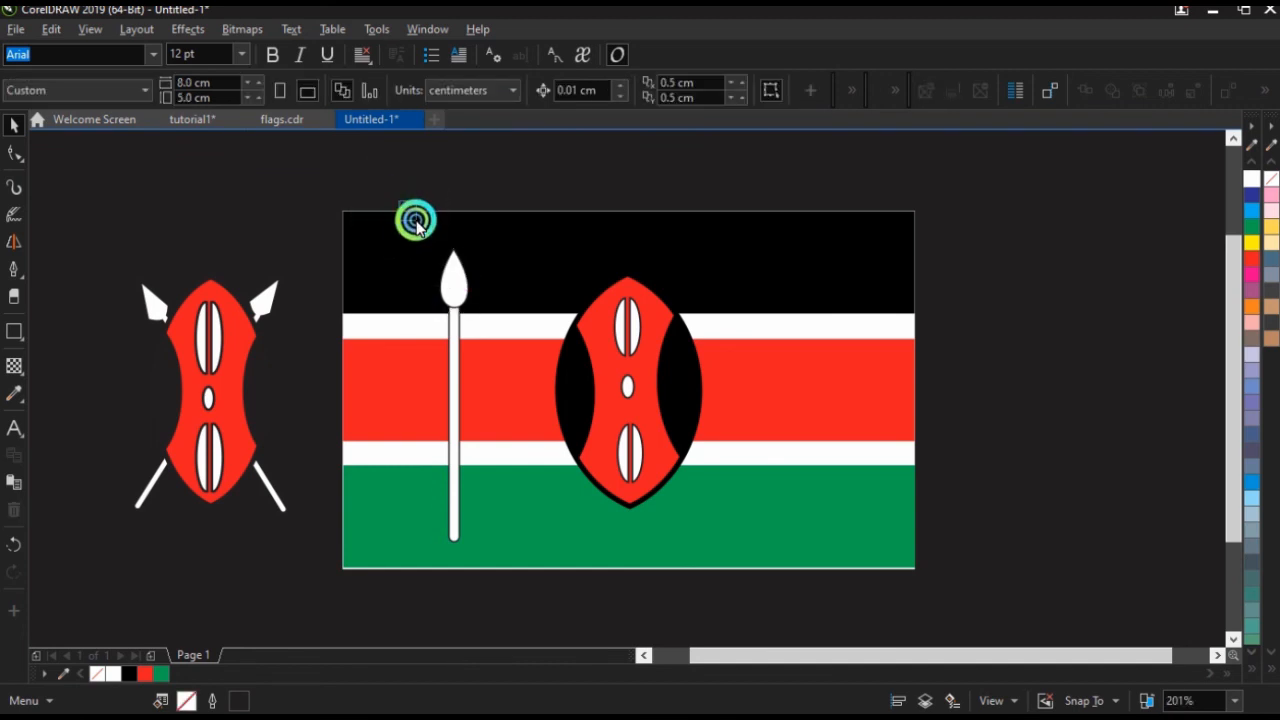
Weld the spearhead and shaft into a single curve object.
{"action": "left_click_drag", "start_coordinate": [390, 181], "coordinate": [529, 551]}
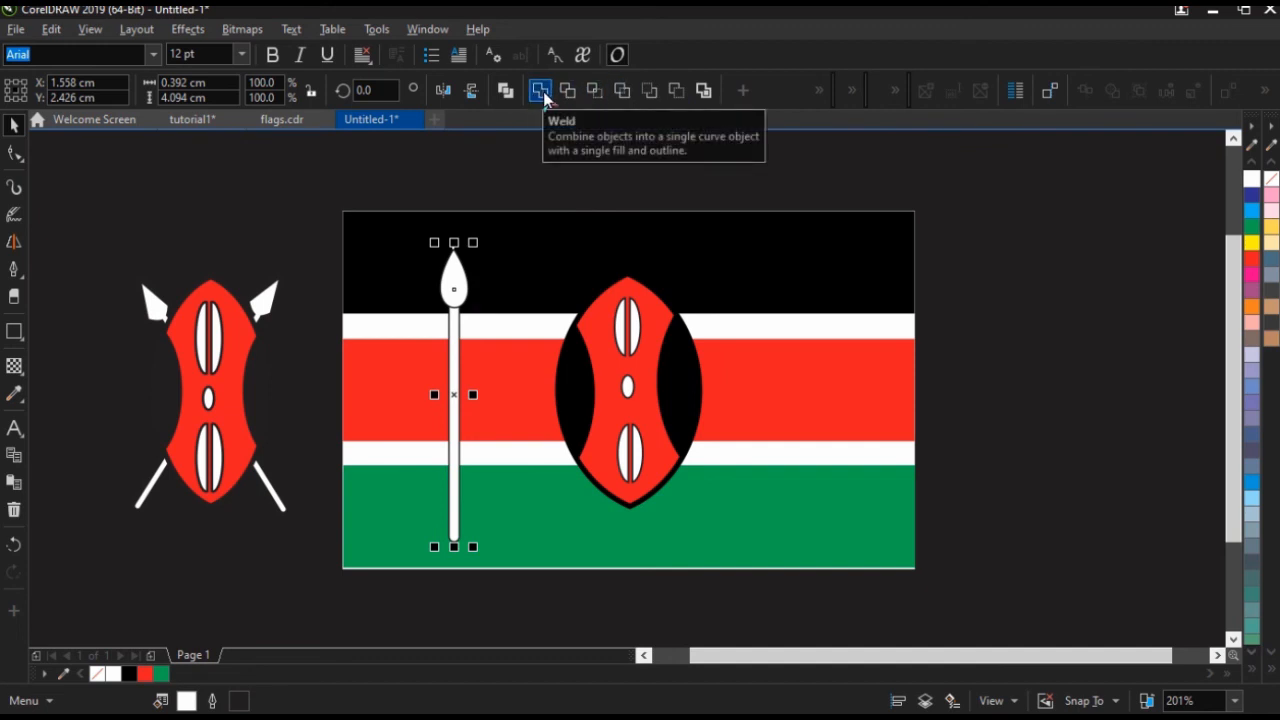
{"action": "left_click", "coordinate": [543, 91]}
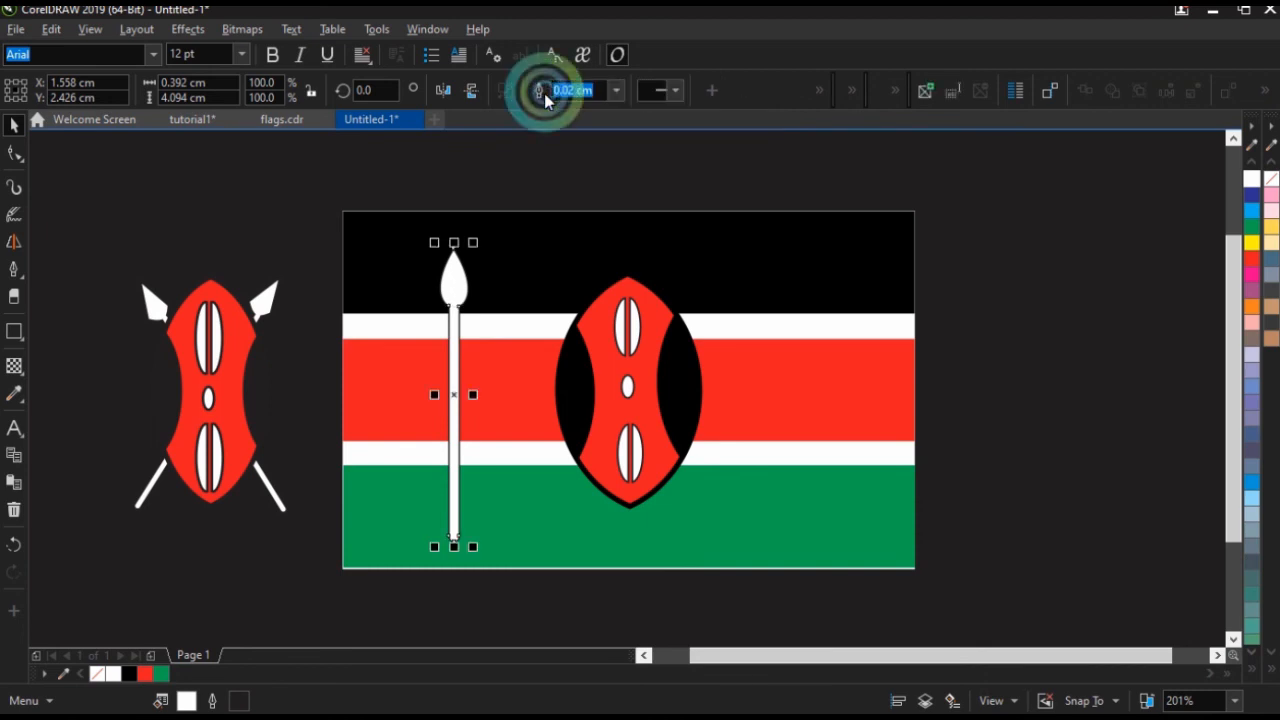
{"action": "left_click", "coordinate": [456, 284]}
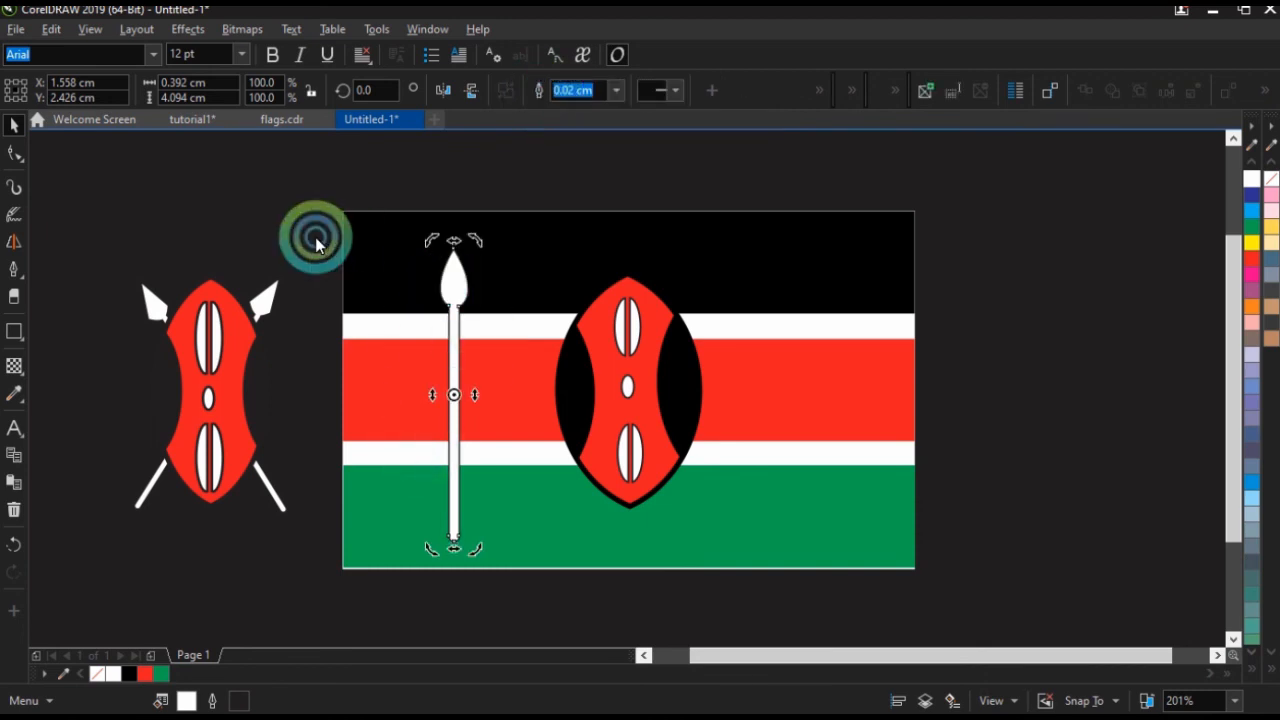
{"action": "left_click", "coordinate": [300, 235]}
{"action": "double_click", "coordinate": [454, 303]}
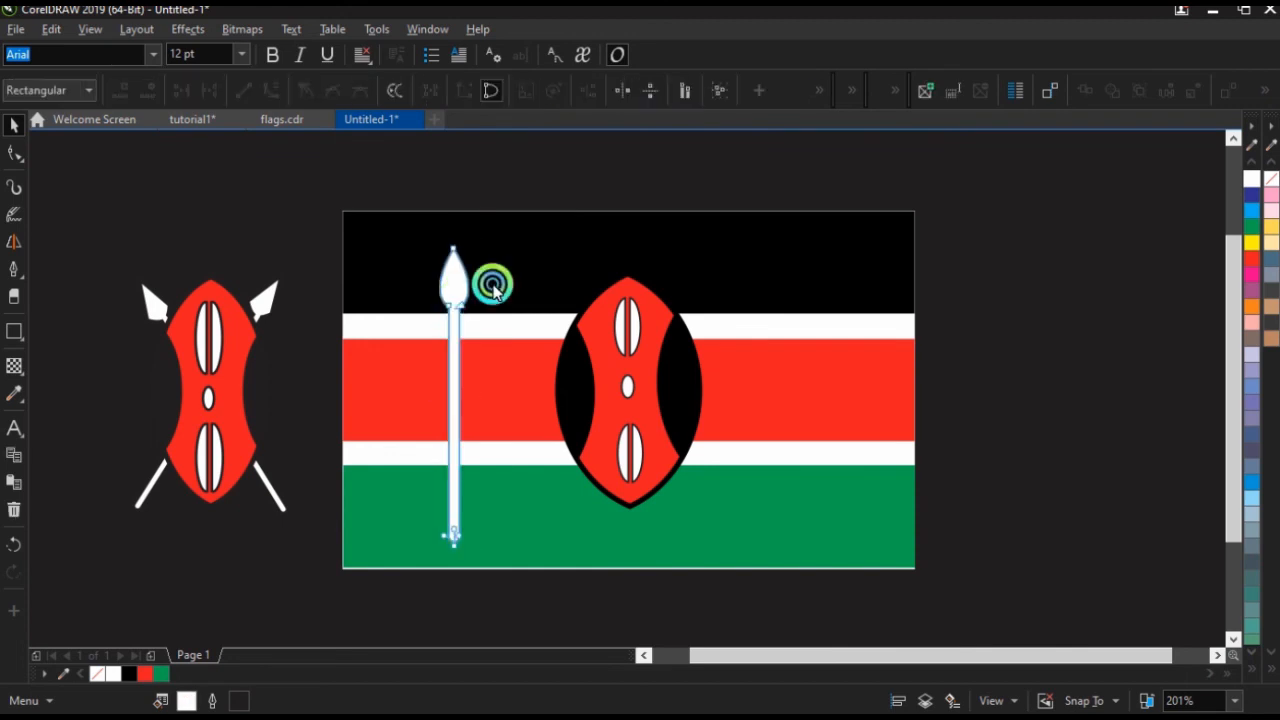
With the Pick tool, place a copy of the welded spear over the left half of the flag's central shield.
{"action": "left_click", "coordinate": [12, 124]}
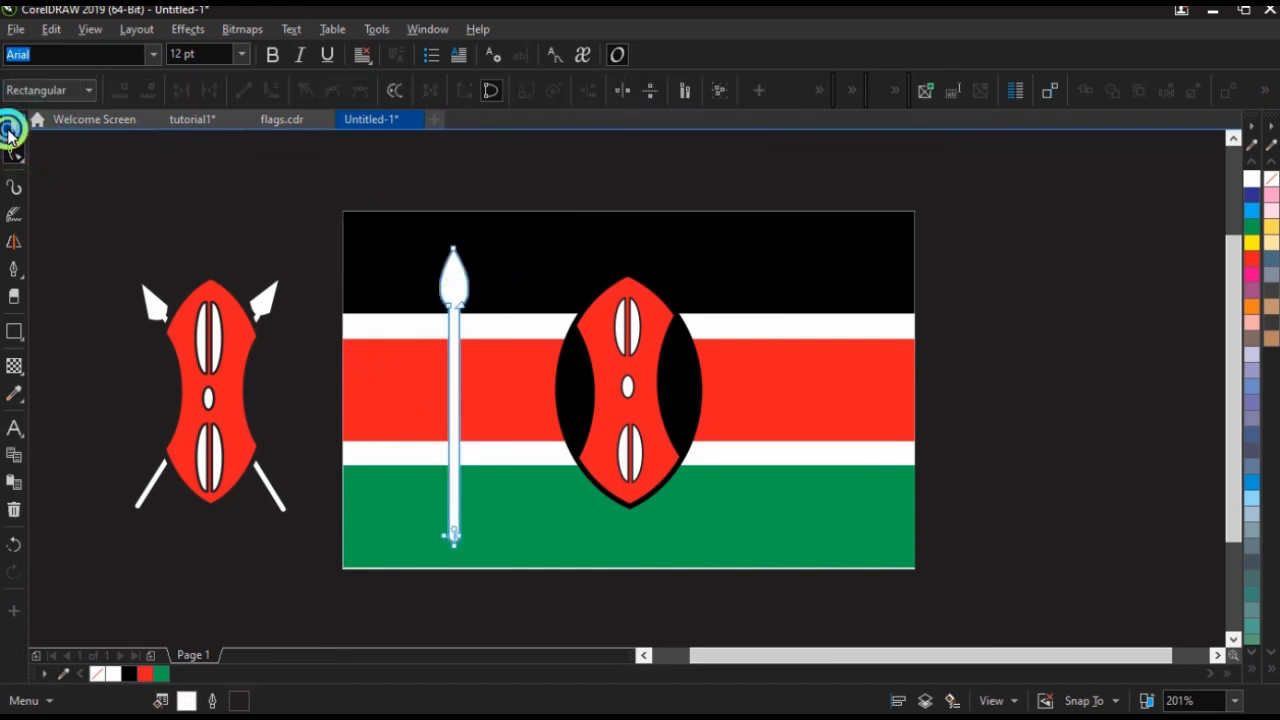
{"action": "left_click", "coordinate": [455, 393]}
{"action": "left_click_drag", "start_coordinate": [455, 393], "coordinate": [597, 373]}
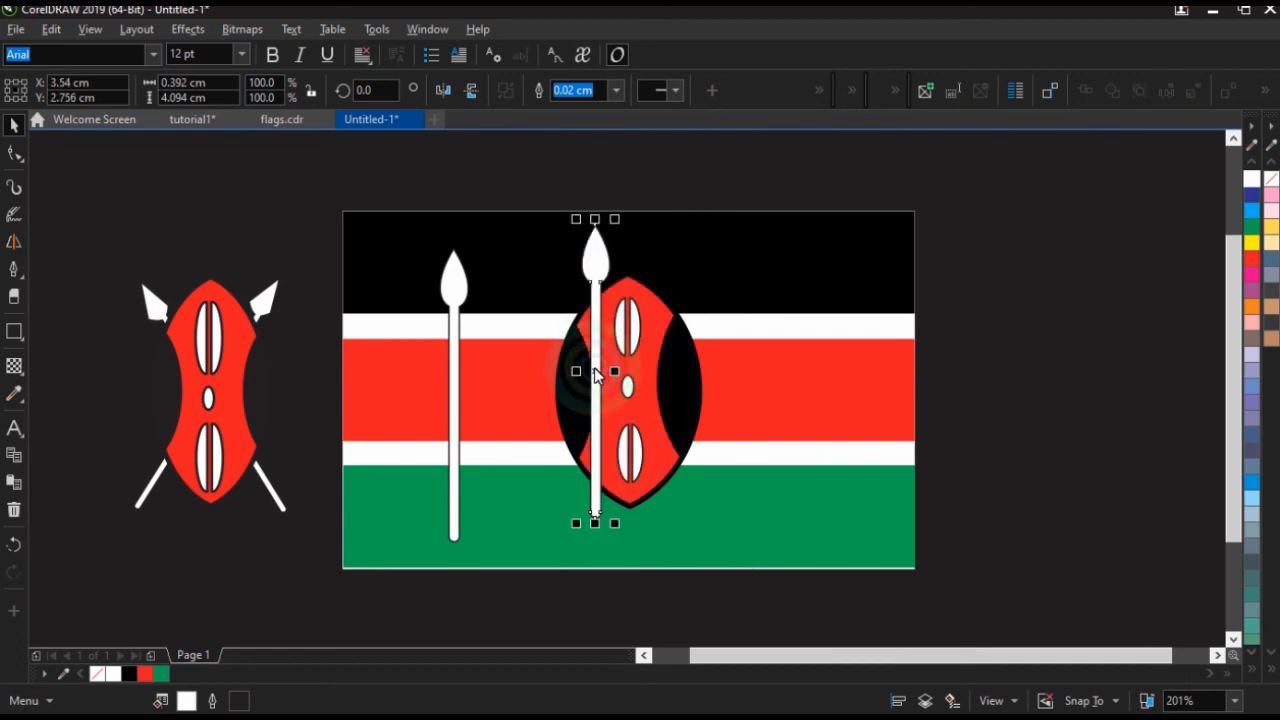
Rotate the spear copy to about 334.2° and move it so it crosses the shield diagonally, leaning right.
{"action": "left_click", "coordinate": [597, 371]}
{"action": "left_click_drag", "start_coordinate": [623, 219], "coordinate": [647, 310]}
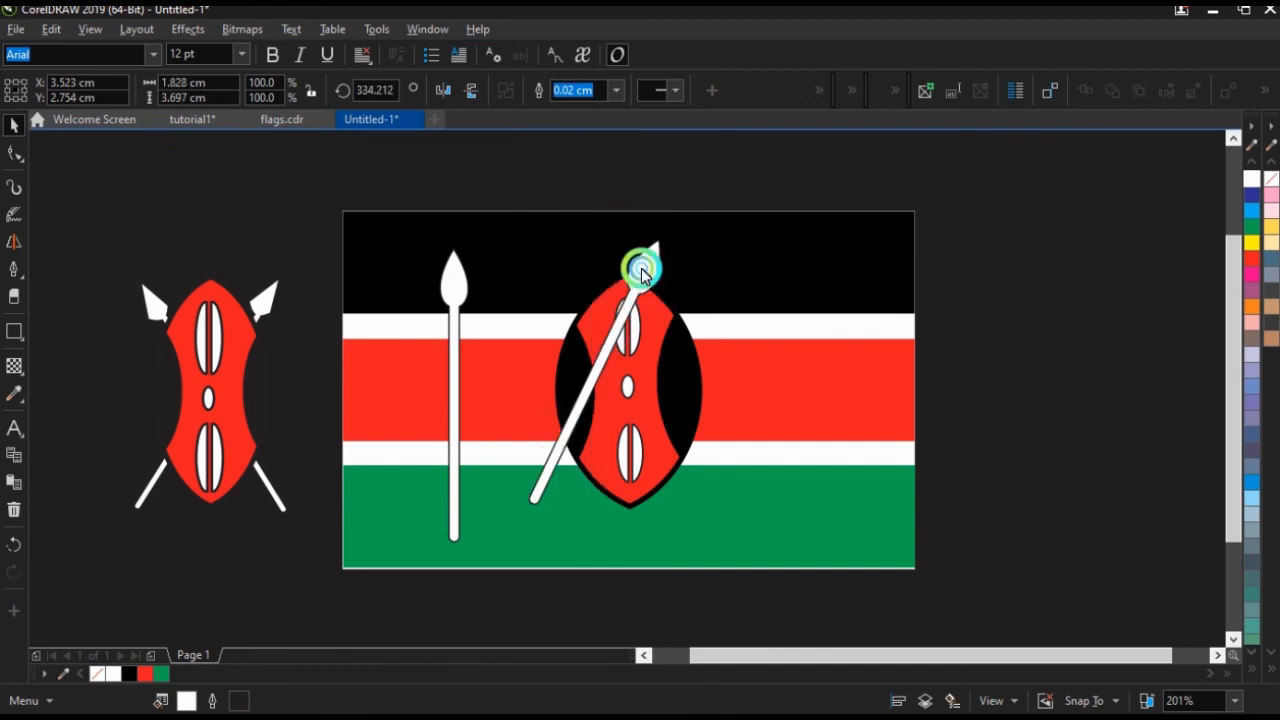
{"action": "left_click_drag", "start_coordinate": [643, 266], "coordinate": [683, 280]}
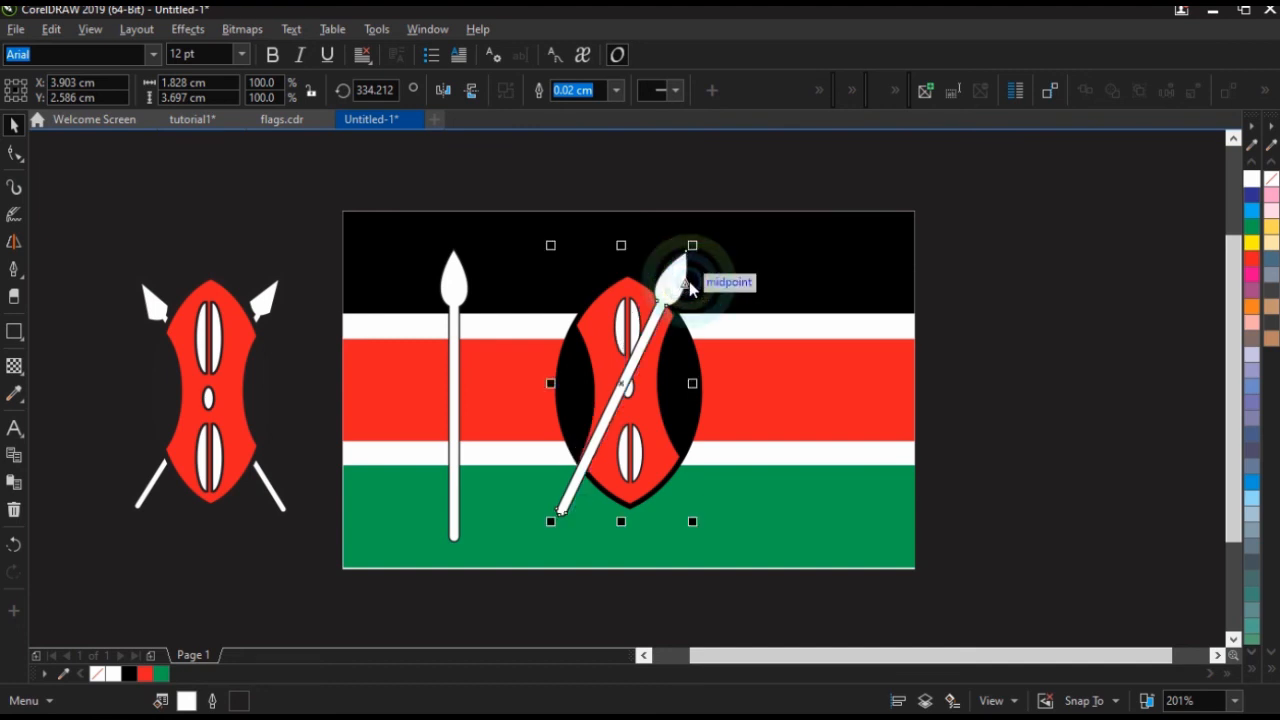
{"action": "left_click", "coordinate": [684, 288]}
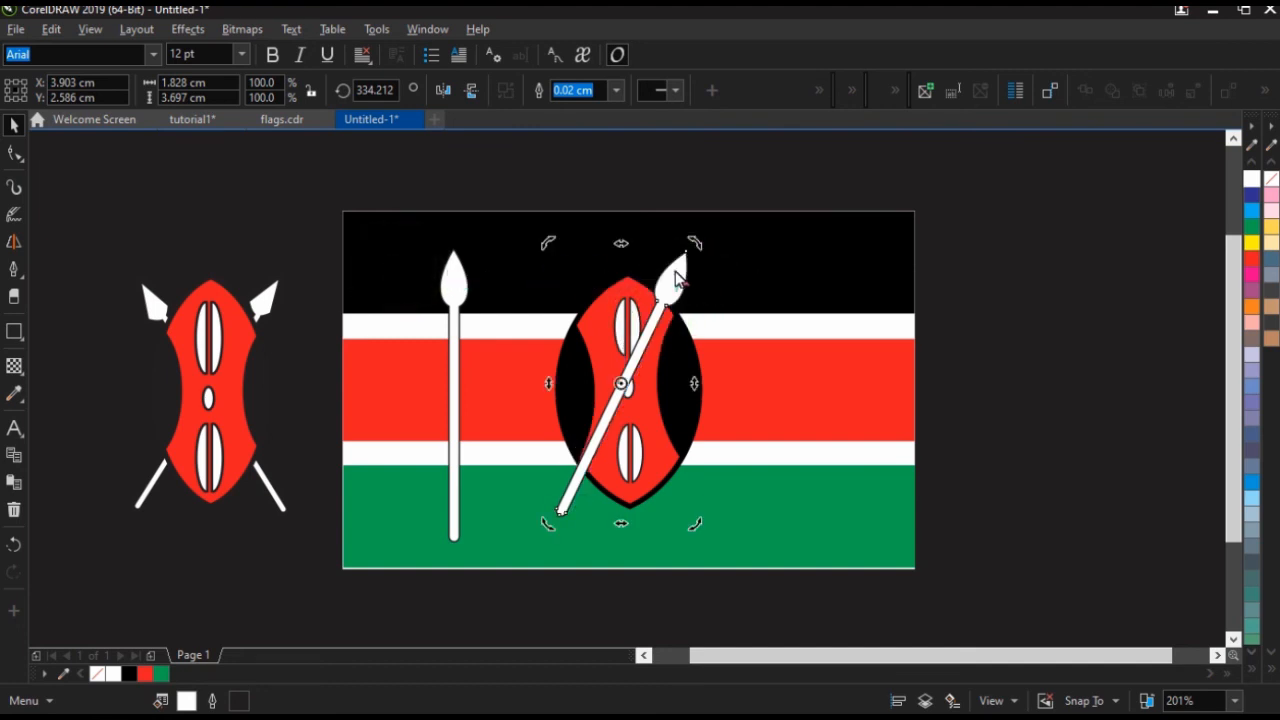
Enlarge the right-leaning spear to about 104.3% and nudge it slightly right and down over the shield.
{"action": "left_click", "coordinate": [684, 262]}
{"action": "left_click_drag", "start_coordinate": [694, 243], "coordinate": [700, 236]}
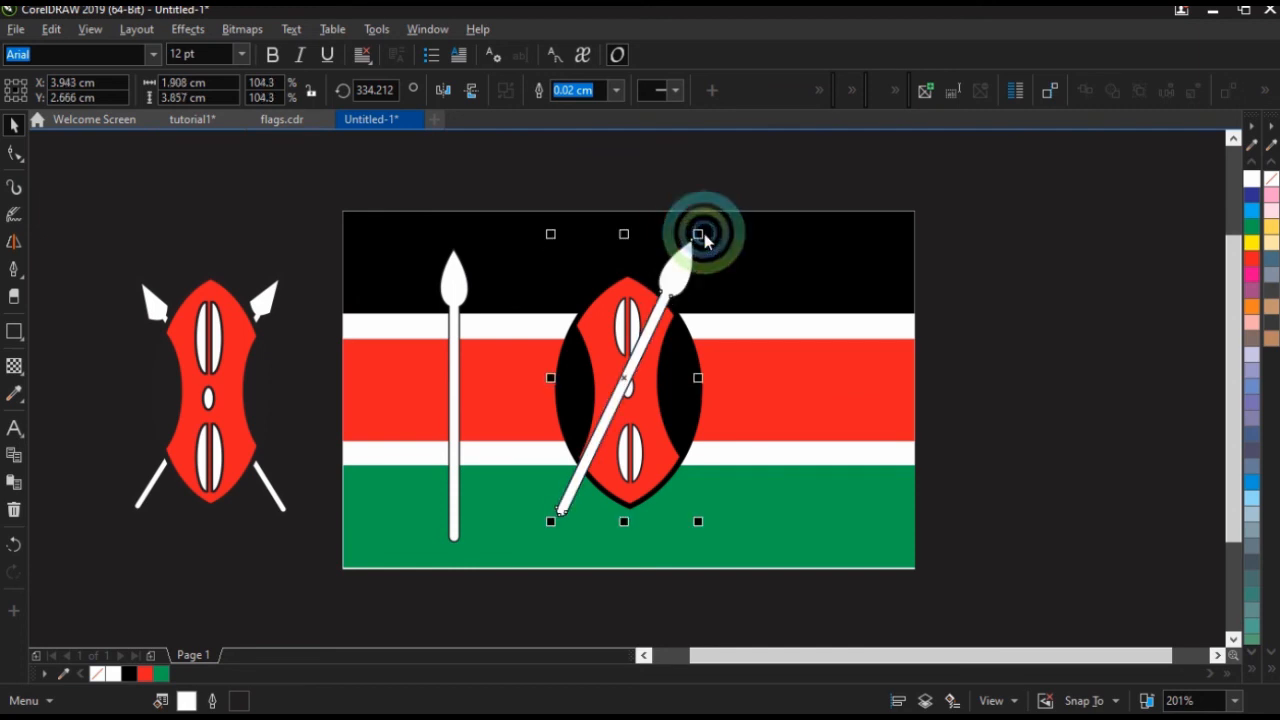
{"action": "key", "text": "Right"}
{"action": "key", "text": "Right"}
{"action": "key", "text": "Right"}
{"action": "key", "text": "Right"}
{"action": "key", "text": "Right"}
{"action": "key", "text": "Down"}
{"action": "key", "text": "Left"}
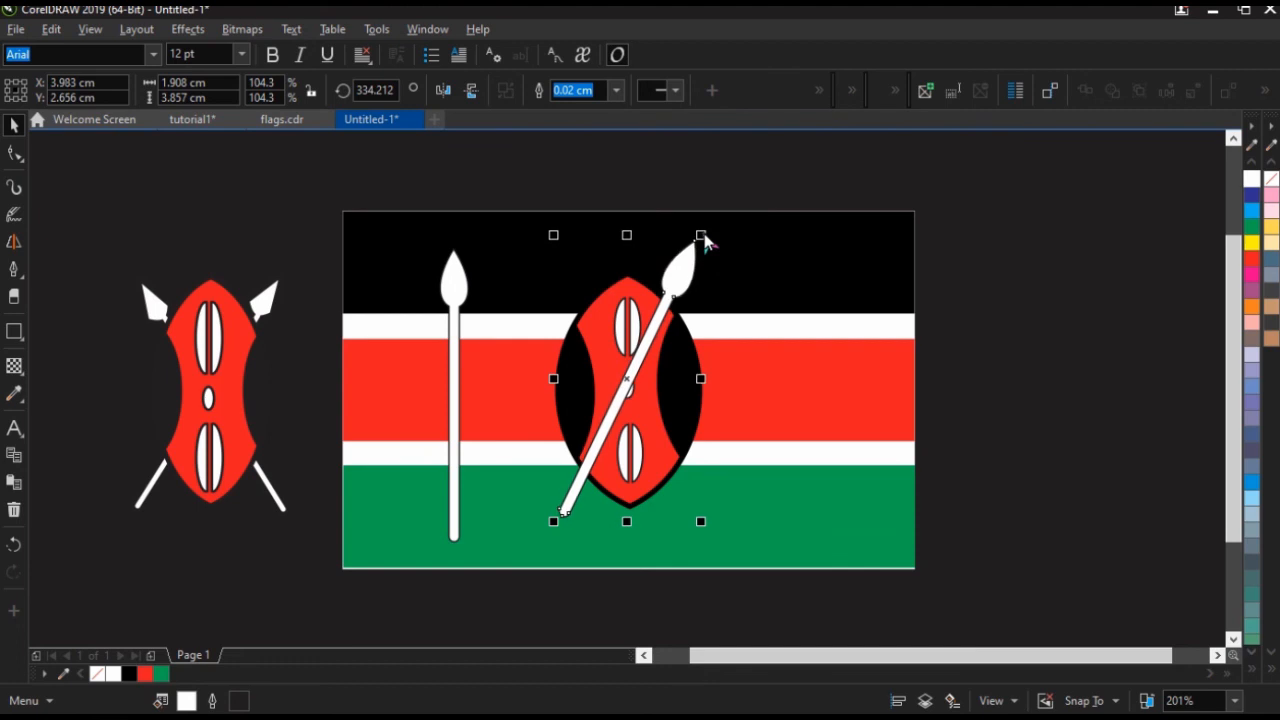
{"action": "key", "text": "Right"}
{"action": "left_click", "coordinate": [452, 287]}
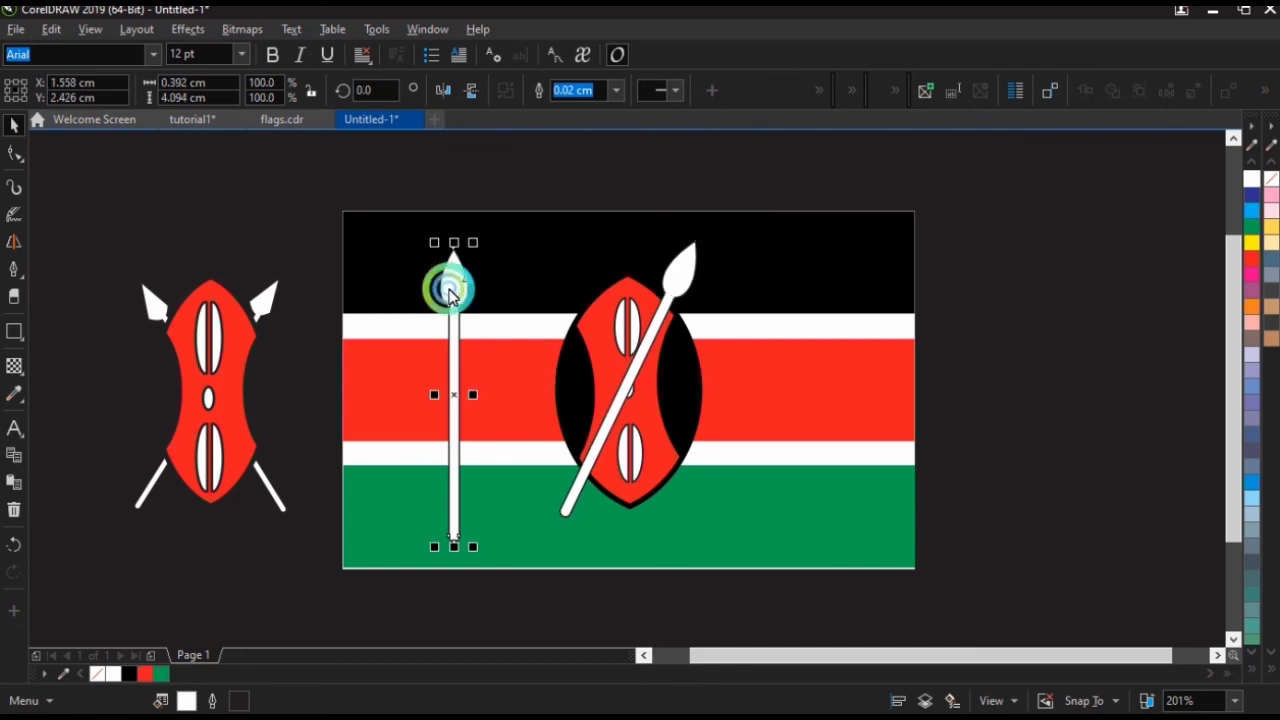
{"action": "left_click", "coordinate": [447, 386]}
{"action": "double_click", "coordinate": [455, 392]}
{"action": "left_click", "coordinate": [446, 286]}
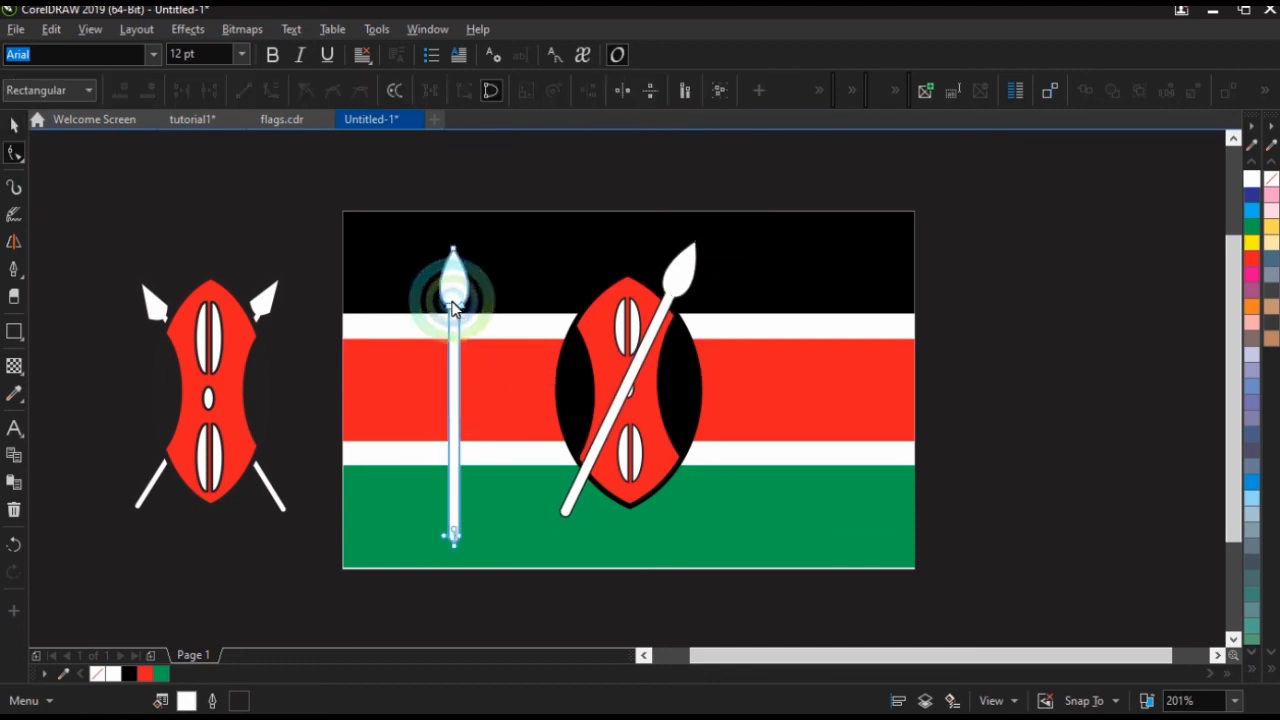
{"action": "left_click", "coordinate": [14, 124]}
Move the remaining upright spear from the flag's left side onto the middle of the shield.
{"action": "left_click", "coordinate": [450, 385]}
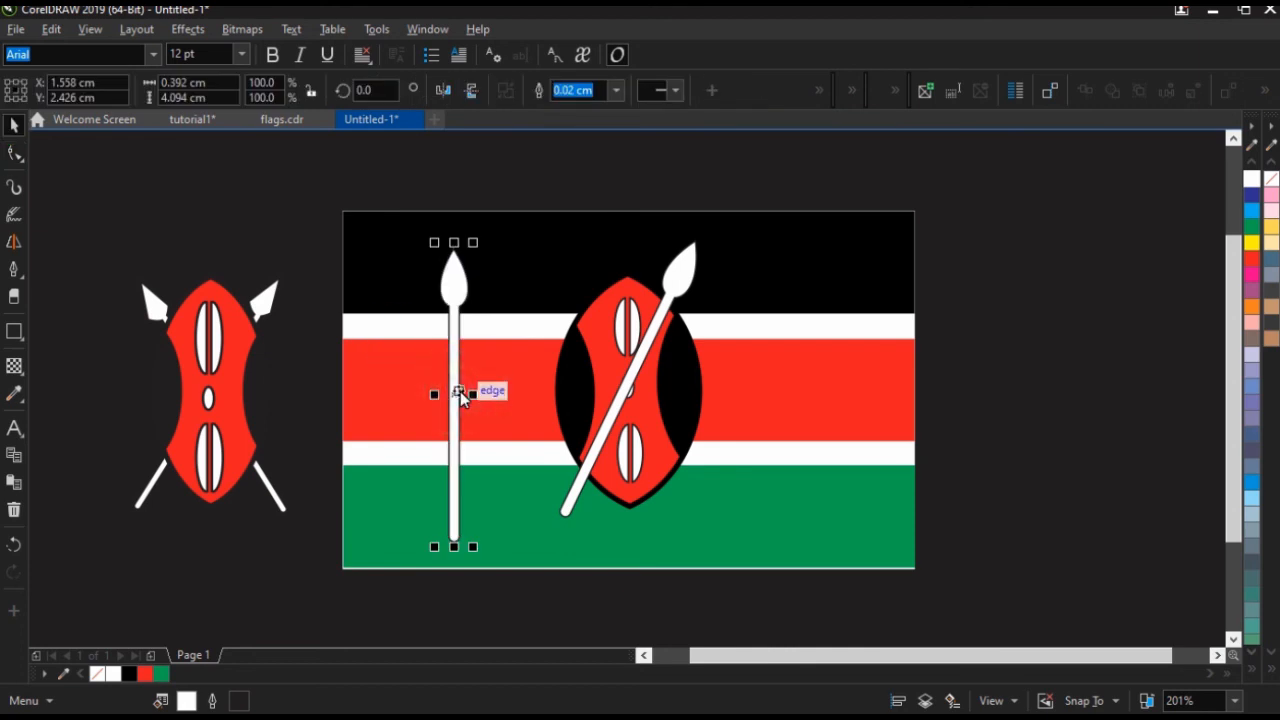
{"action": "left_click", "coordinate": [453, 394]}
{"action": "left_click", "coordinate": [451, 358]}
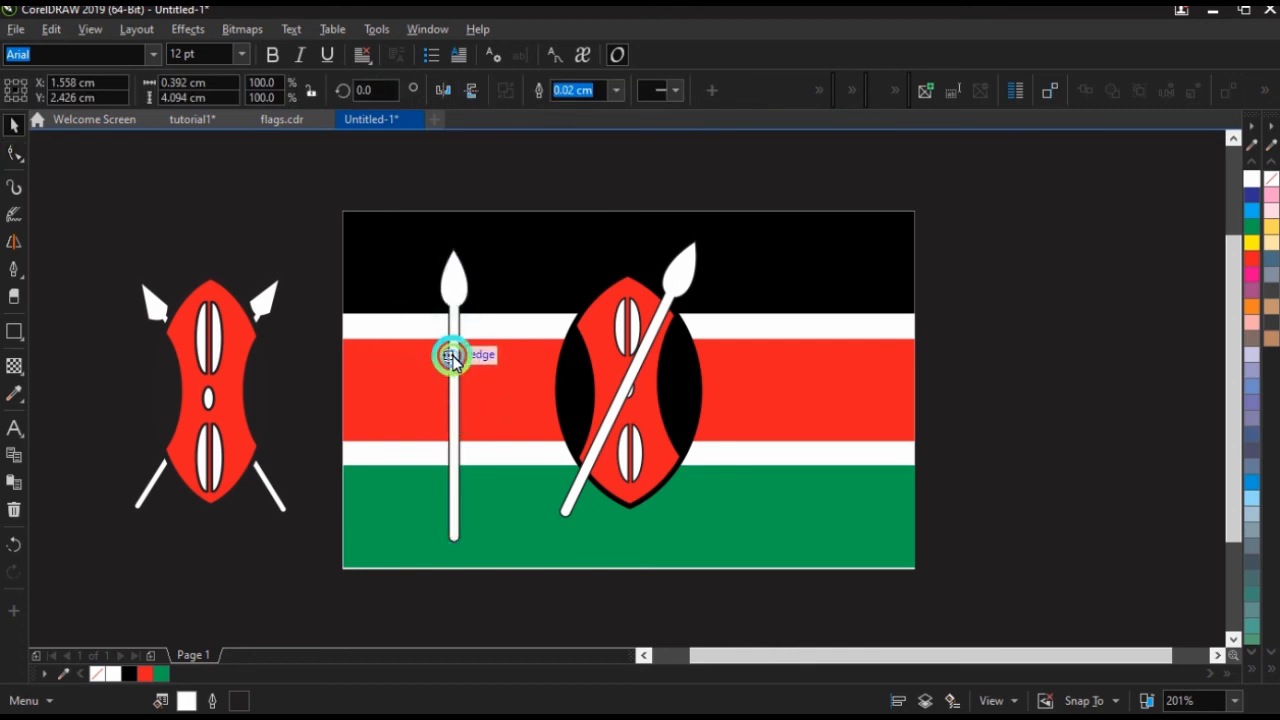
{"action": "left_click_drag", "start_coordinate": [463, 394], "coordinate": [614, 388]}
{"action": "left_click", "coordinate": [610, 394]}
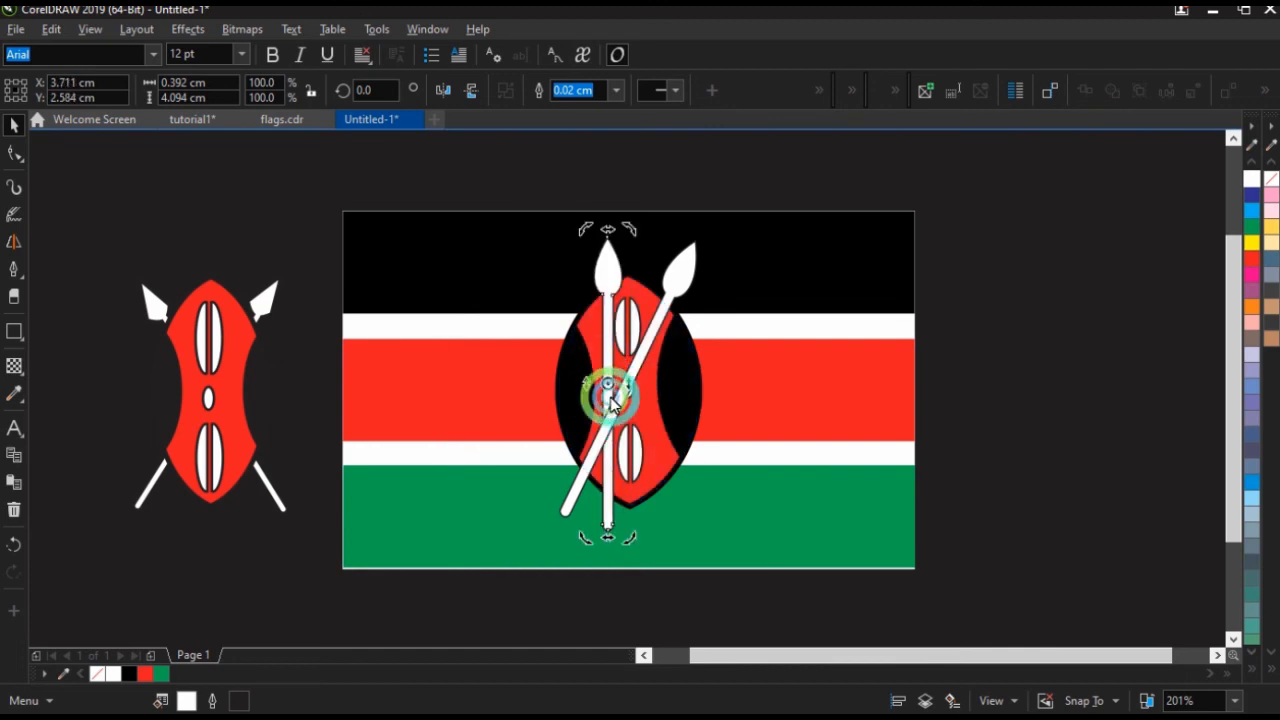
Rotate this spear to about 35.2°, cross it with the other at the shield's centre, and enlarge it to about 102.4%.
{"action": "left_click_drag", "start_coordinate": [624, 537], "coordinate": [694, 486]}
{"action": "left_click", "coordinate": [676, 478]}
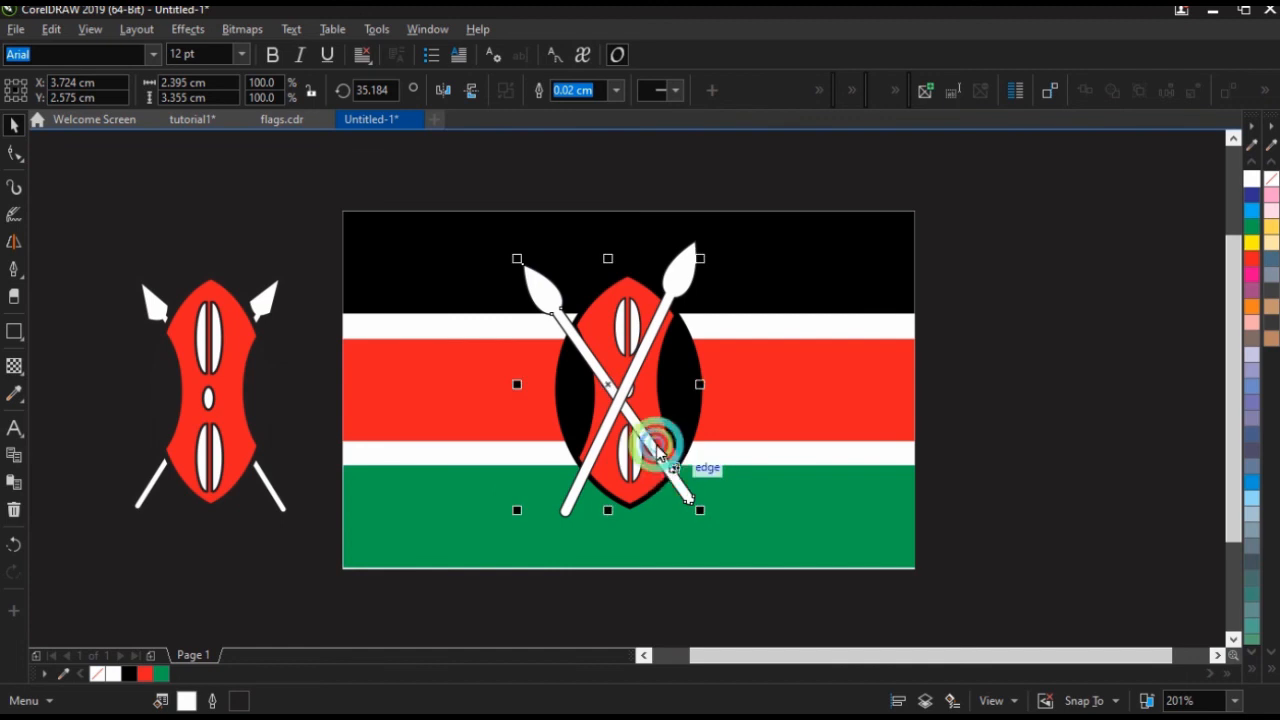
{"action": "mouse_move", "coordinate": [606, 377]}
{"action": "left_mouse_down"}
{"action": "mouse_move", "coordinate": [626, 390]}
{"action": "mouse_move", "coordinate": [614, 370]}
{"action": "left_mouse_up"}
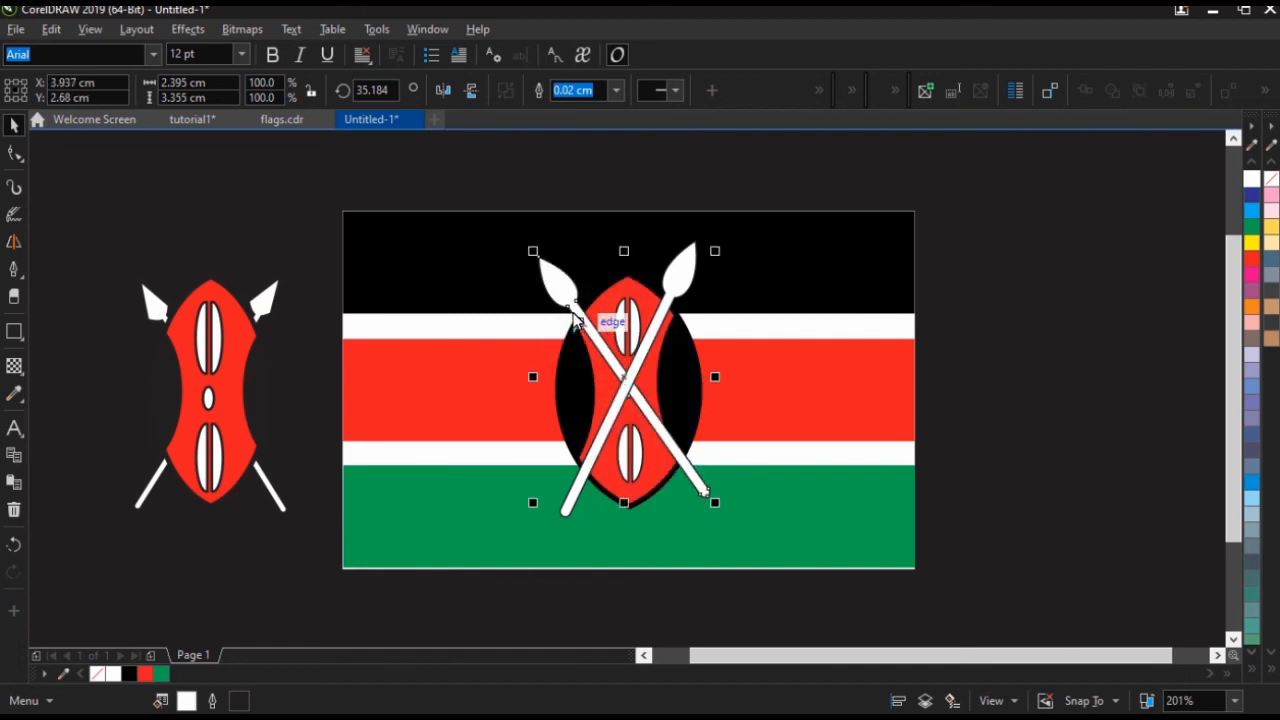
{"action": "left_click_drag", "start_coordinate": [534, 250], "coordinate": [528, 245]}
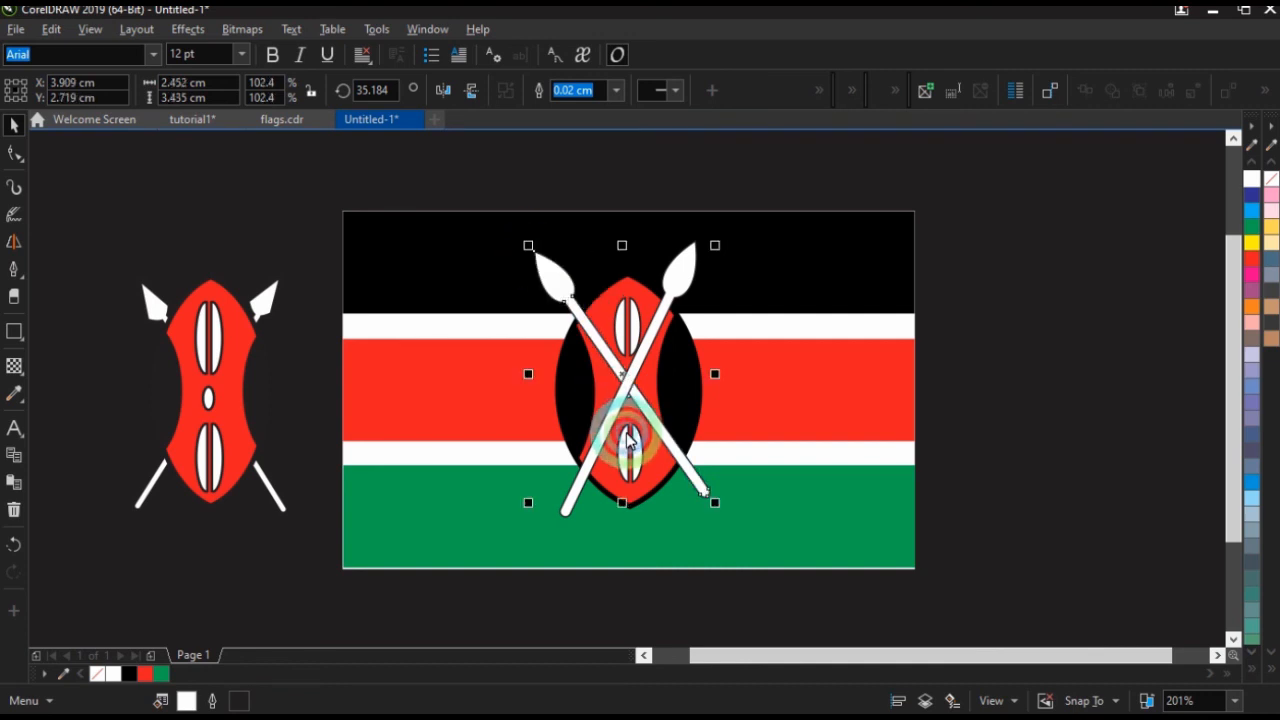
Nudge the right-leaning spear slightly upward.
{"action": "left_click", "coordinate": [568, 505]}
{"action": "key", "text": "Up"}
{"action": "key", "text": "Up"}
{"action": "key", "text": "Up"}
{"action": "key", "text": "Up"}
{"action": "key", "text": "Up"}
{"action": "key", "text": "Up"}
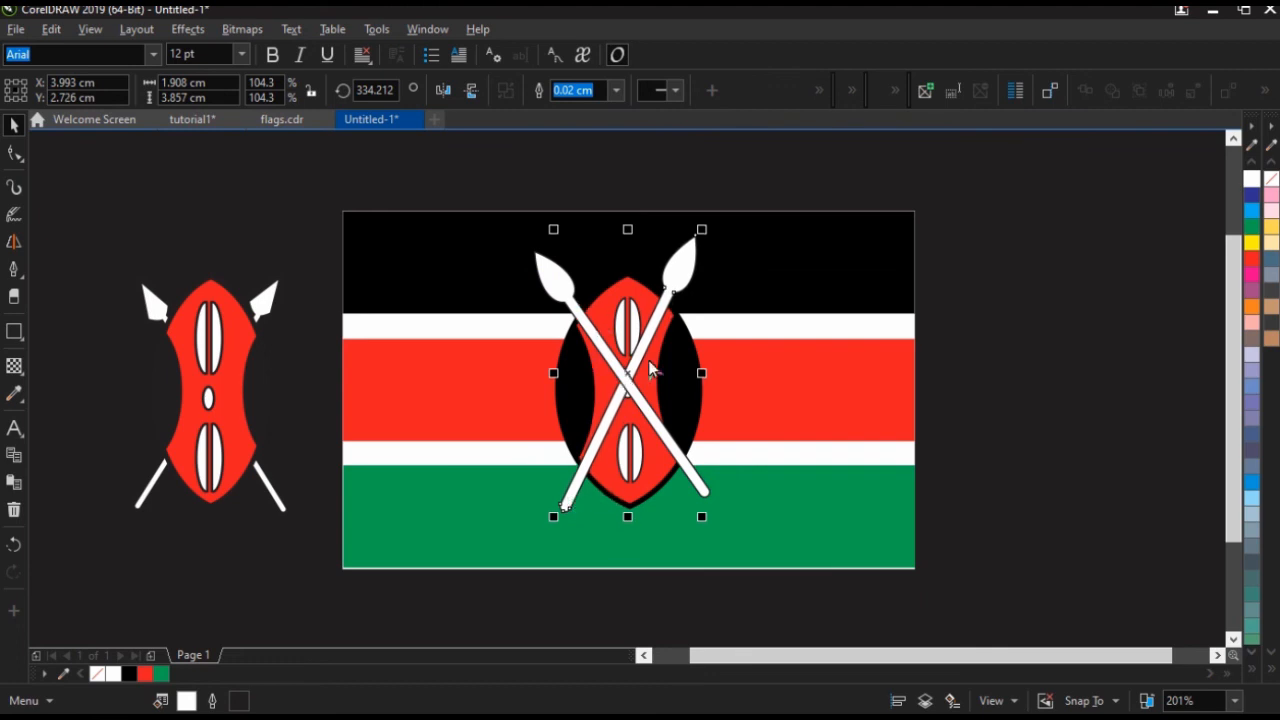
Send both crossed spears behind the shield, keeping them in front of the flag's stripes.
{"action": "key", "text": "ctrl+Page_Down"}
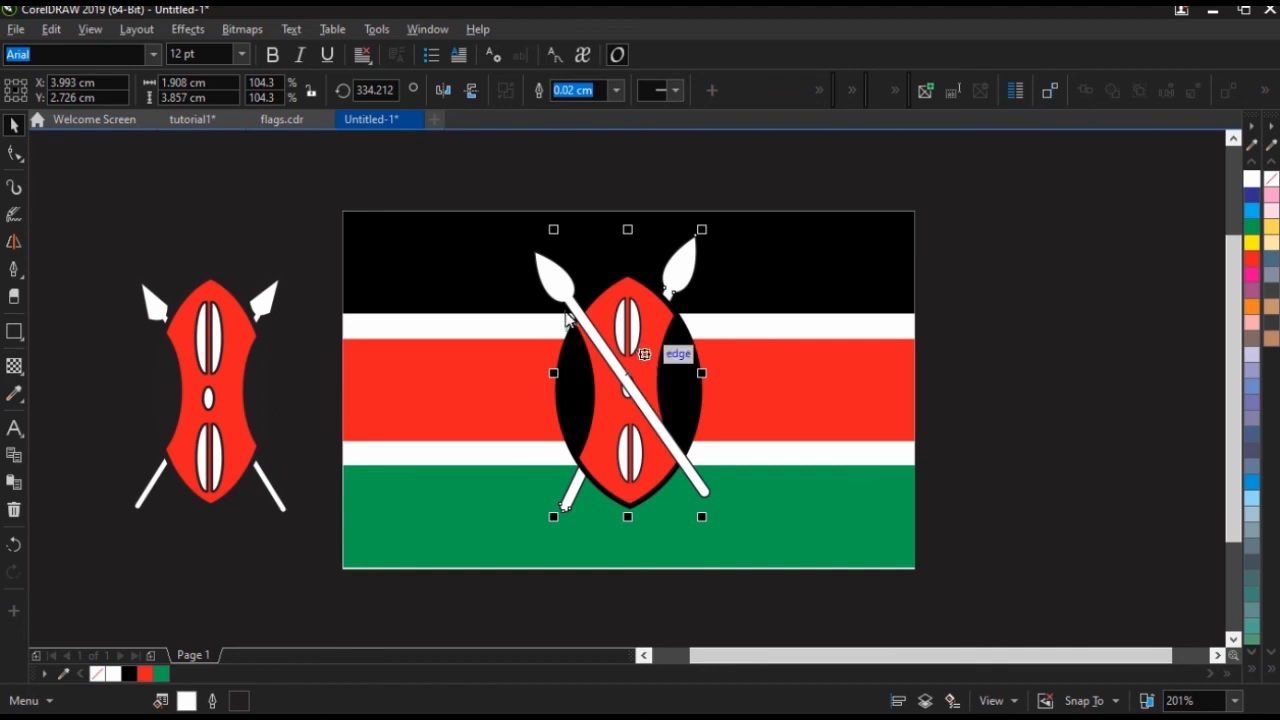
{"action": "left_click", "coordinate": [543, 287]}
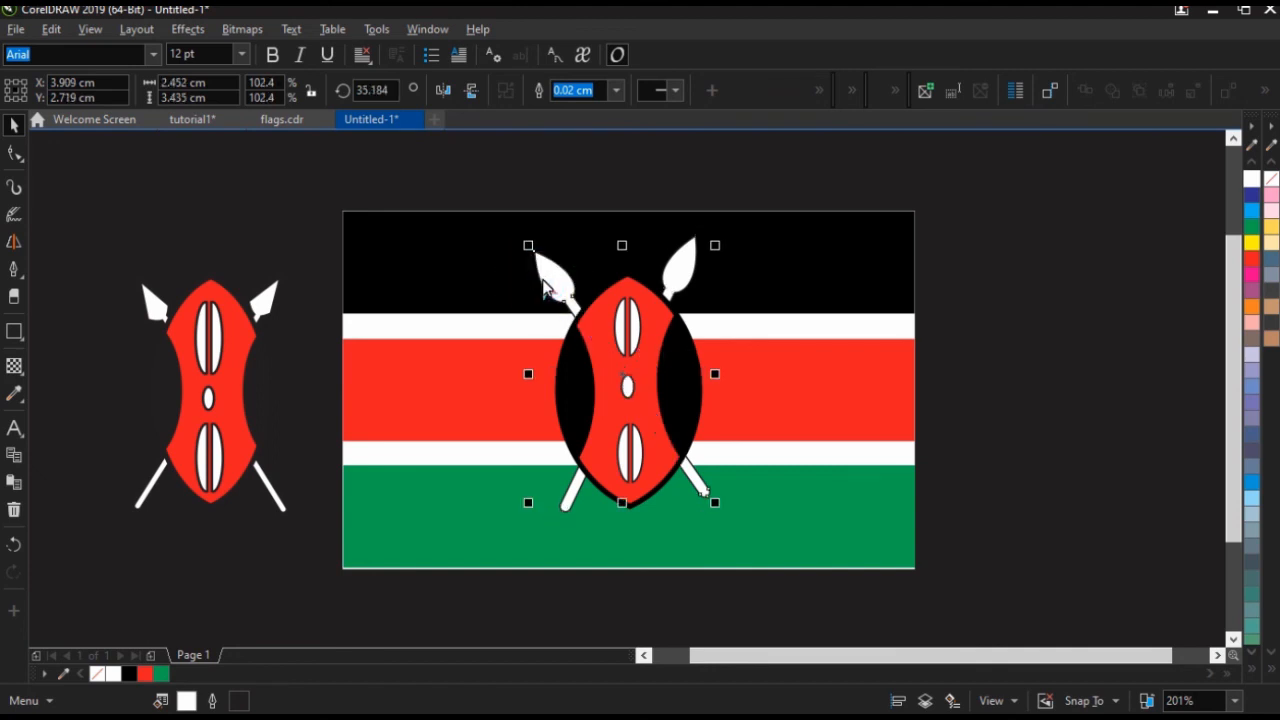
{"action": "left_click", "coordinate": [470, 172]}
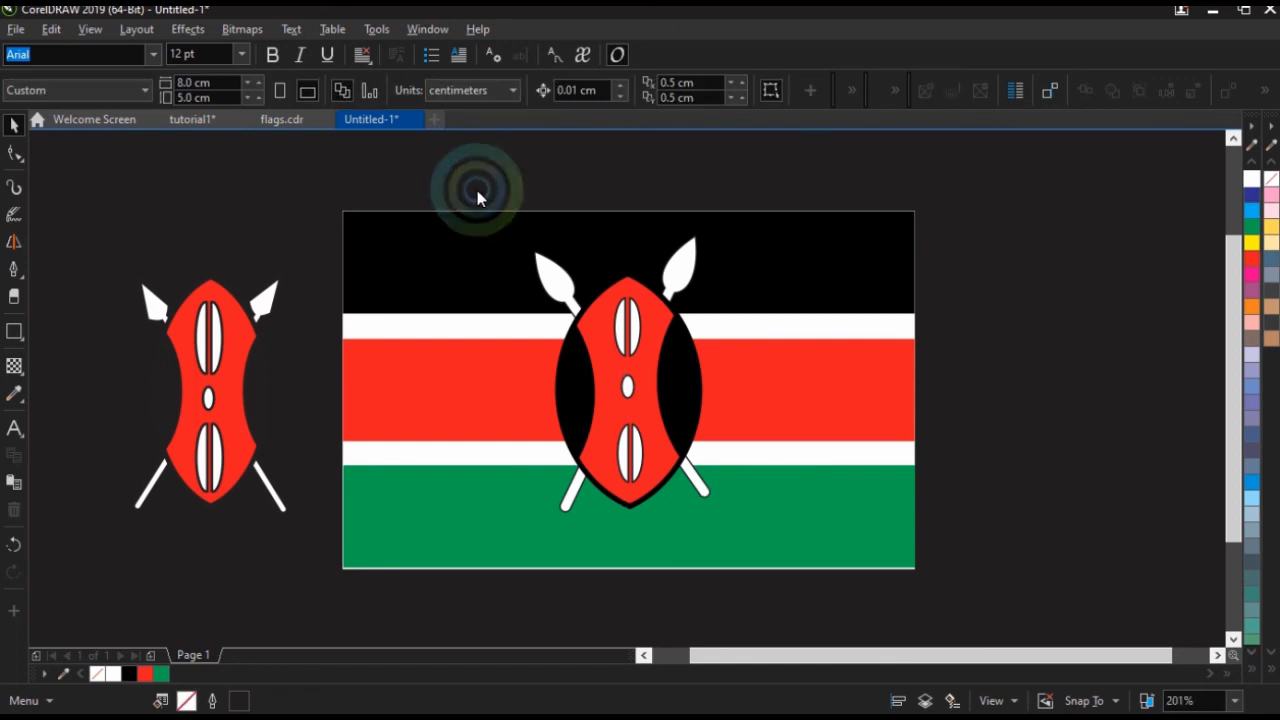
Nudge the left-leaning spear right and down to about X 4.03 cm, Y 2.59 cm.
{"action": "left_click", "coordinate": [540, 278]}
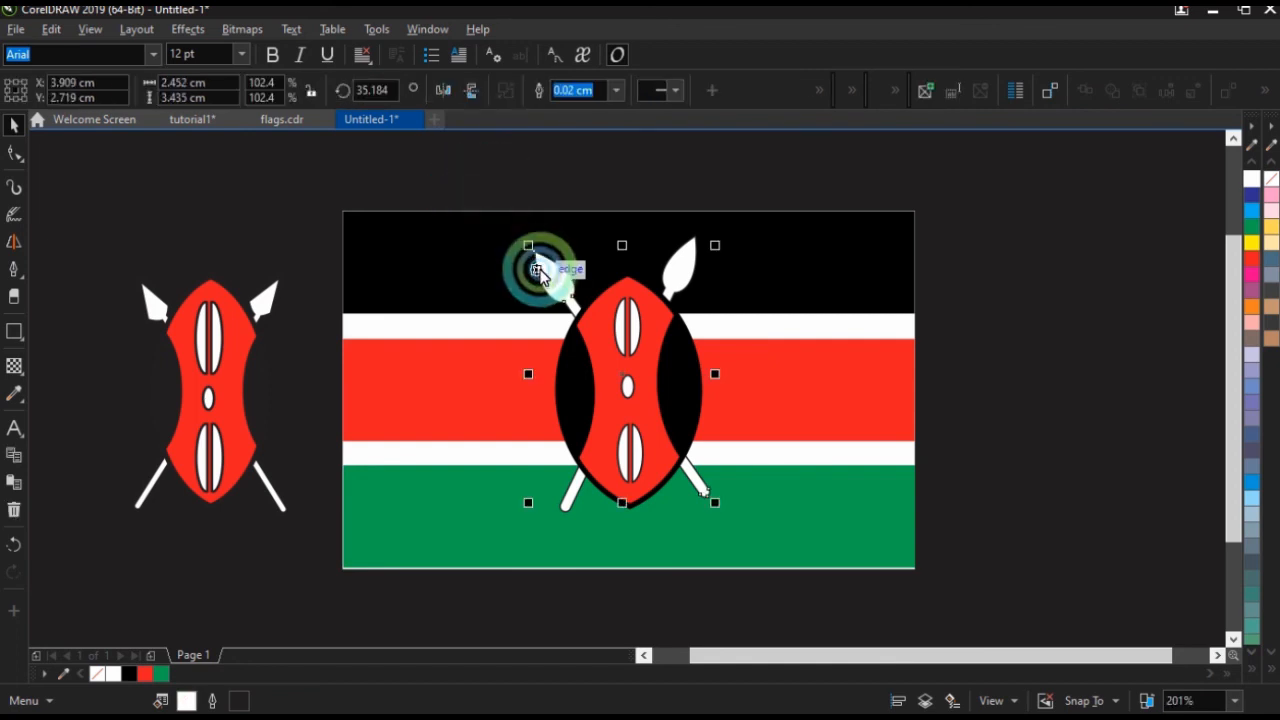
{"action": "key", "text": "Down"}
{"action": "key", "text": "Right"}
{"action": "key", "text": "Right"}
{"action": "key", "text": "Right"}
{"action": "key", "text": "Right"}
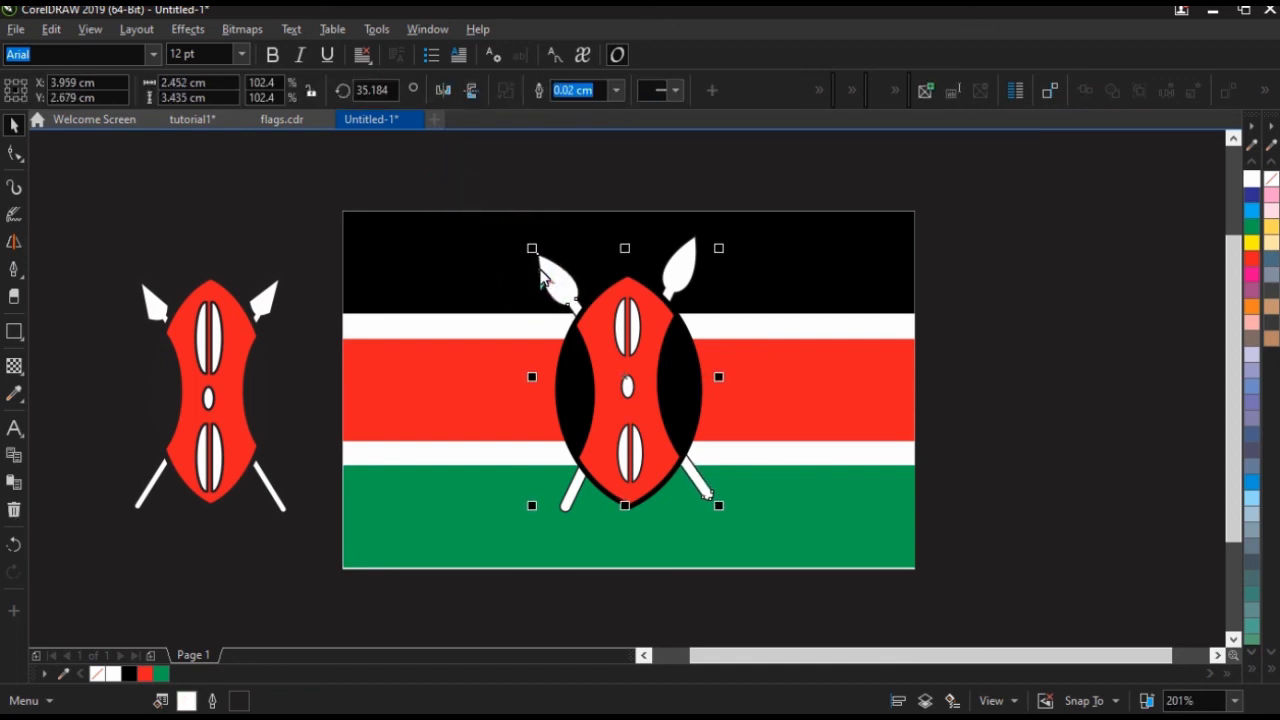
{"action": "key", "text": "Down"}
{"action": "key", "text": "Down"}
{"action": "key", "text": "Right"}
{"action": "key", "text": "Right"}
{"action": "key", "text": "Right"}
{"action": "key", "text": "Right"}
{"action": "key", "text": "Right"}
{"action": "key", "text": "Right"}
{"action": "key", "text": "Right"}
{"action": "key", "text": "Down"}
{"action": "key", "text": "Down"}
{"action": "key", "text": "Down"}
{"action": "key", "text": "Down"}
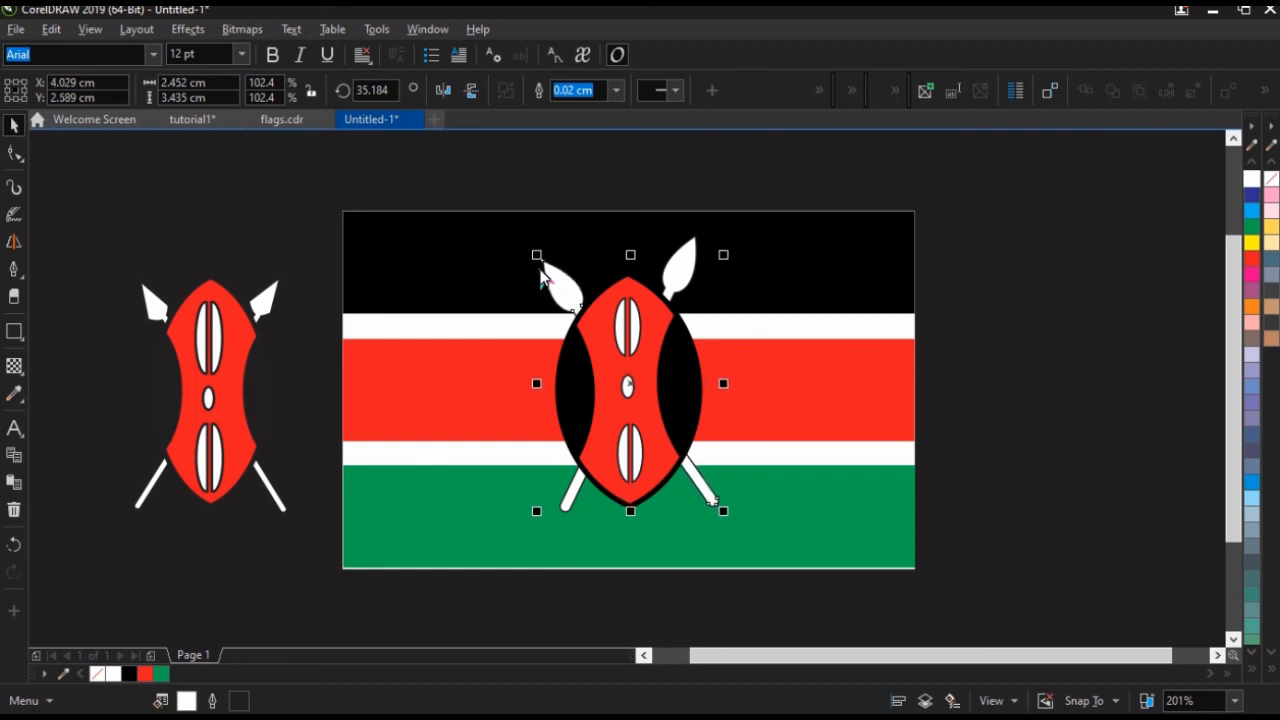
Nudge the right-leaning spear to about X 4.02 cm, Y 2.60 cm to balance it with the other spear.
{"action": "left_click", "coordinate": [687, 281]}
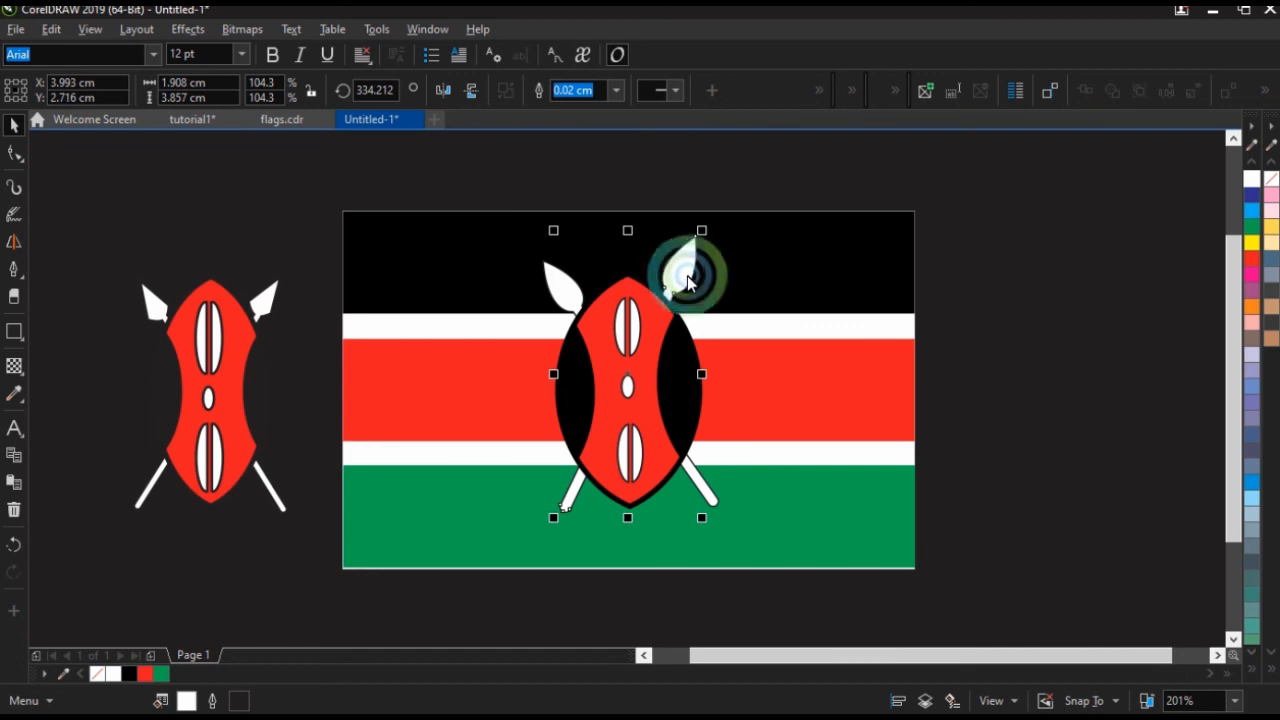
{"action": "key", "text": "Right"}
{"action": "key", "text": "Right"}
{"action": "key", "text": "Right"}
{"action": "key", "text": "Down"}
{"action": "key", "text": "Down"}
{"action": "key", "text": "Right"}
{"action": "key", "text": "Right"}
{"action": "key", "text": "Down"}
{"action": "key", "text": "Down"}
{"action": "key", "text": "Down"}
{"action": "key", "text": "Down"}
{"action": "key", "text": "Down"}
{"action": "key", "text": "Down"}
{"action": "key", "text": "Down"}
{"action": "key", "text": "Down"}
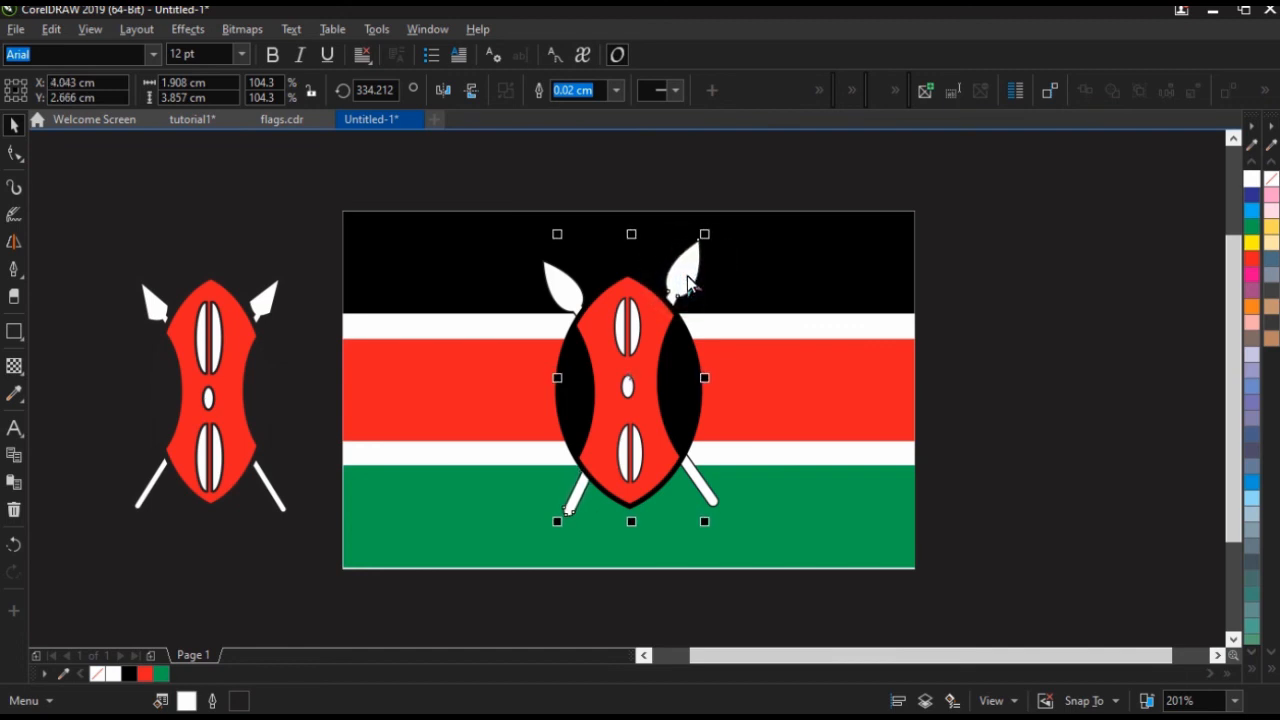
{"action": "key", "text": "Left"}
{"action": "key", "text": "Left"}
{"action": "key", "text": "Left"}
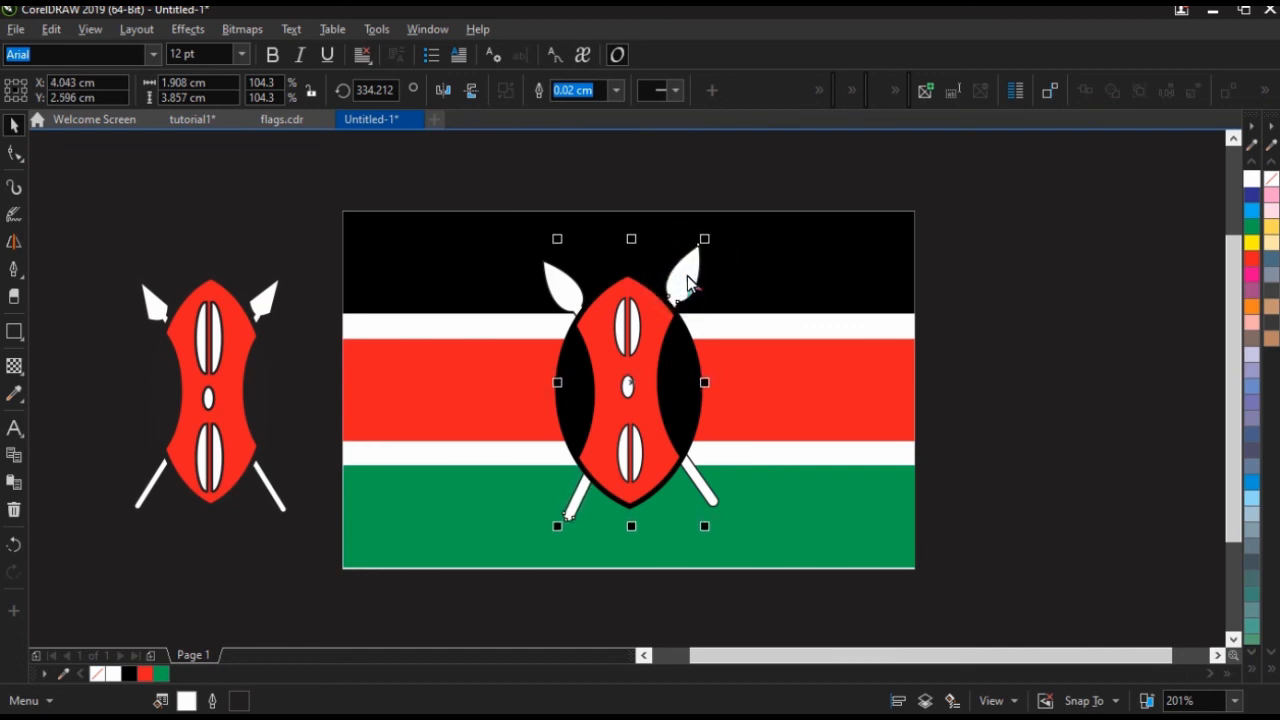
{"action": "key", "text": "Down"}
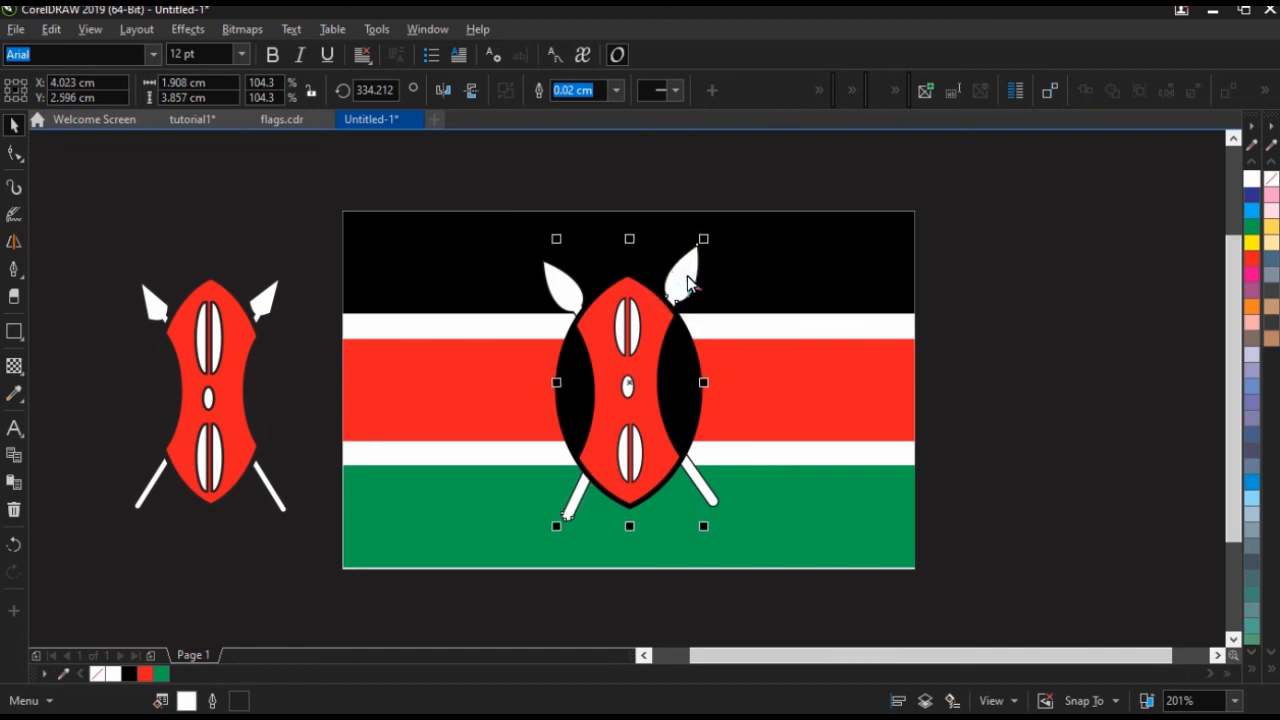
{"action": "left_click", "coordinate": [500, 200]}
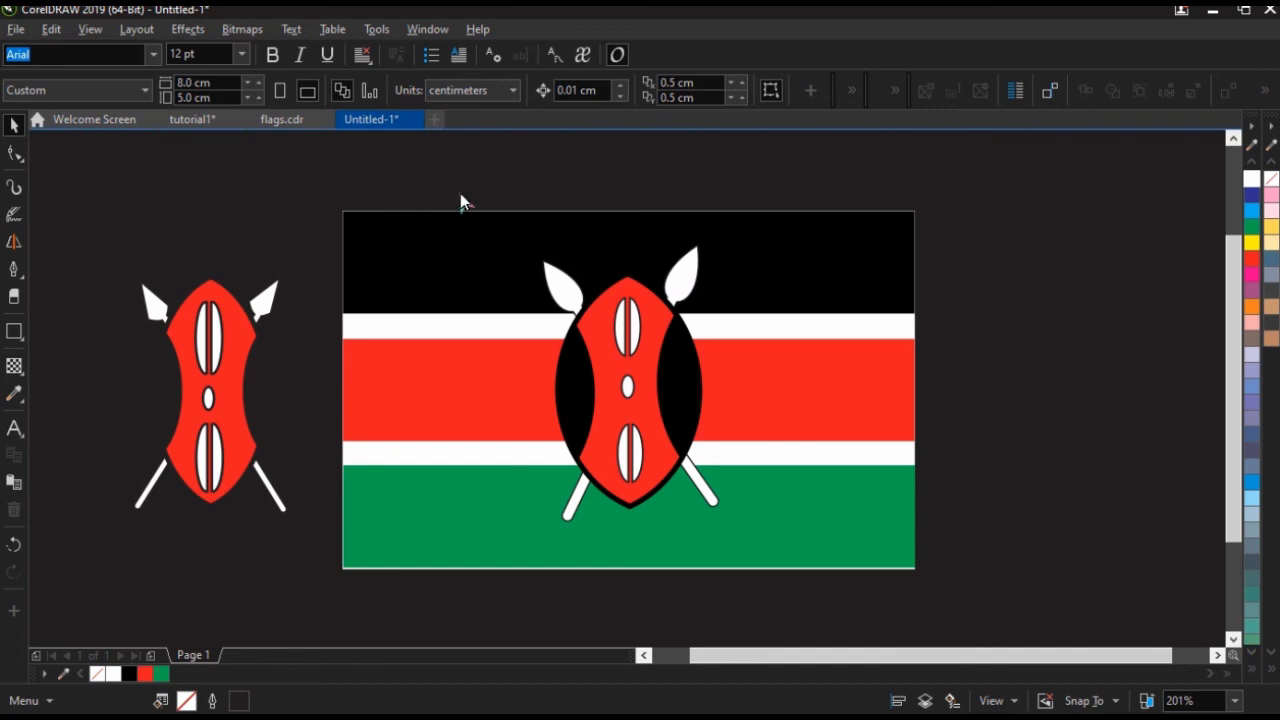
Select both spears and set their outline width to 0.075 cm.
{"action": "left_click", "coordinate": [556, 285]}
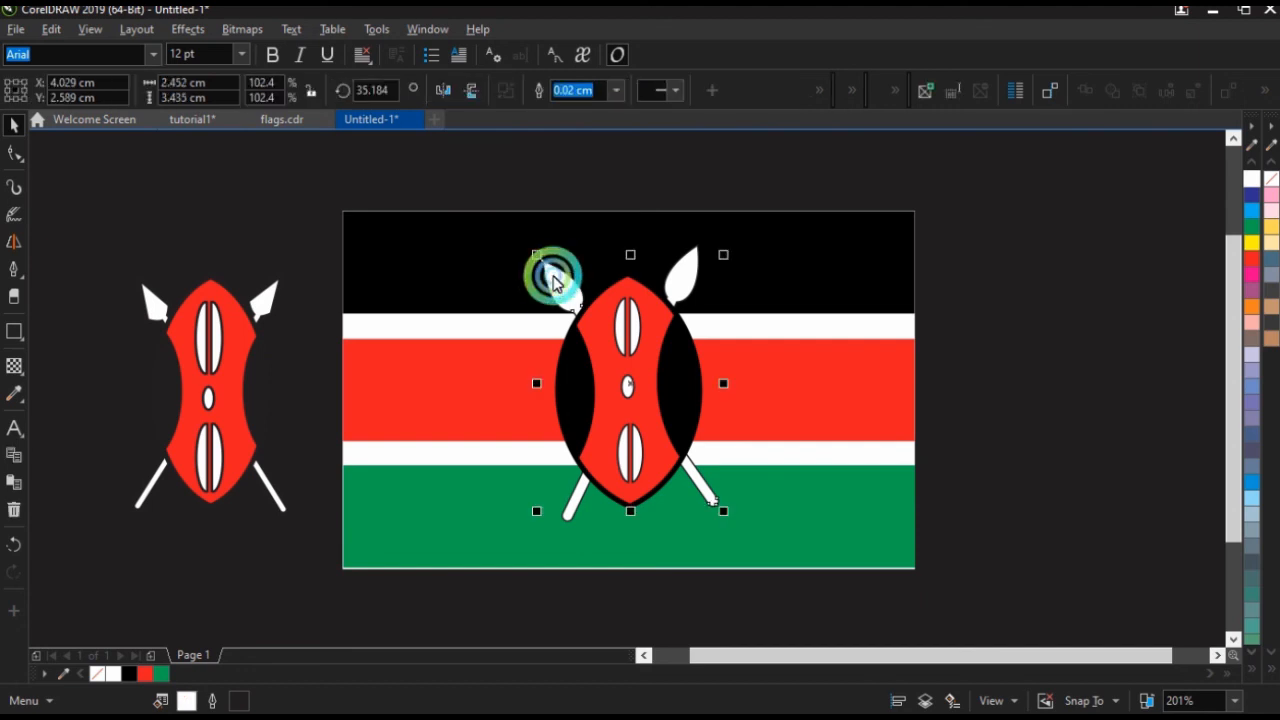
{"action": "left_click", "coordinate": [697, 278]}
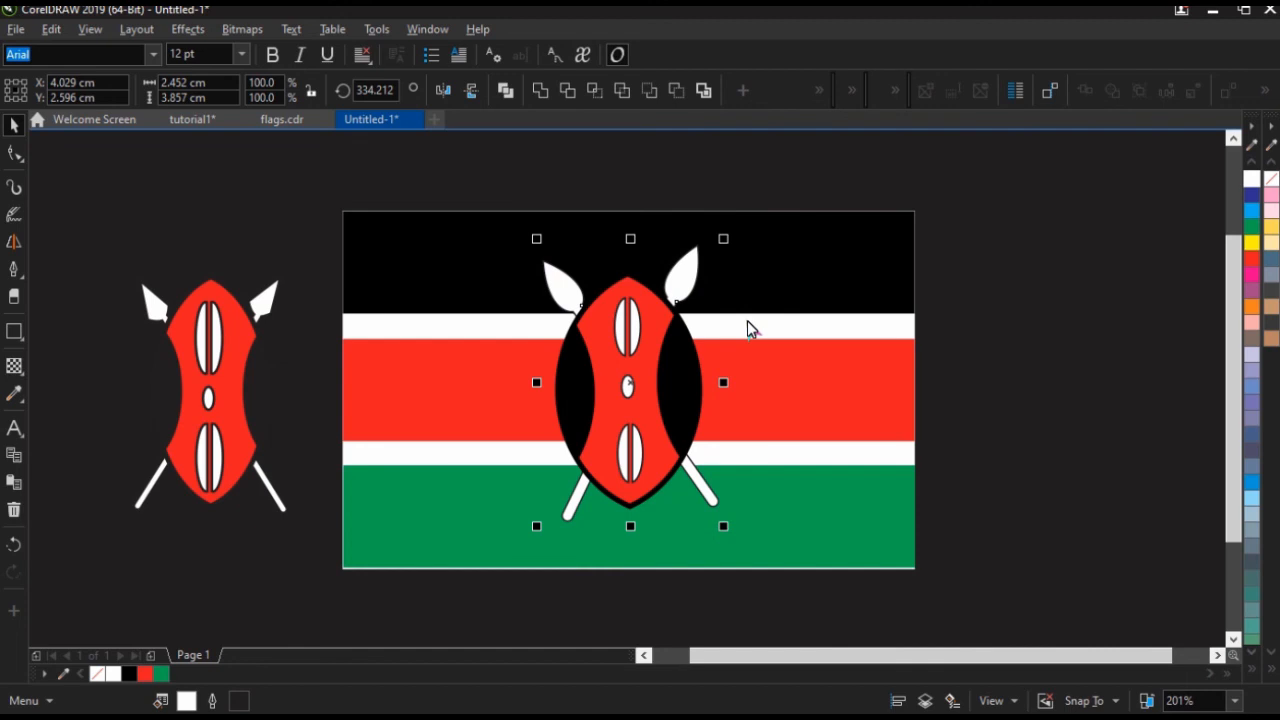
{"action": "key", "text": "F12"}
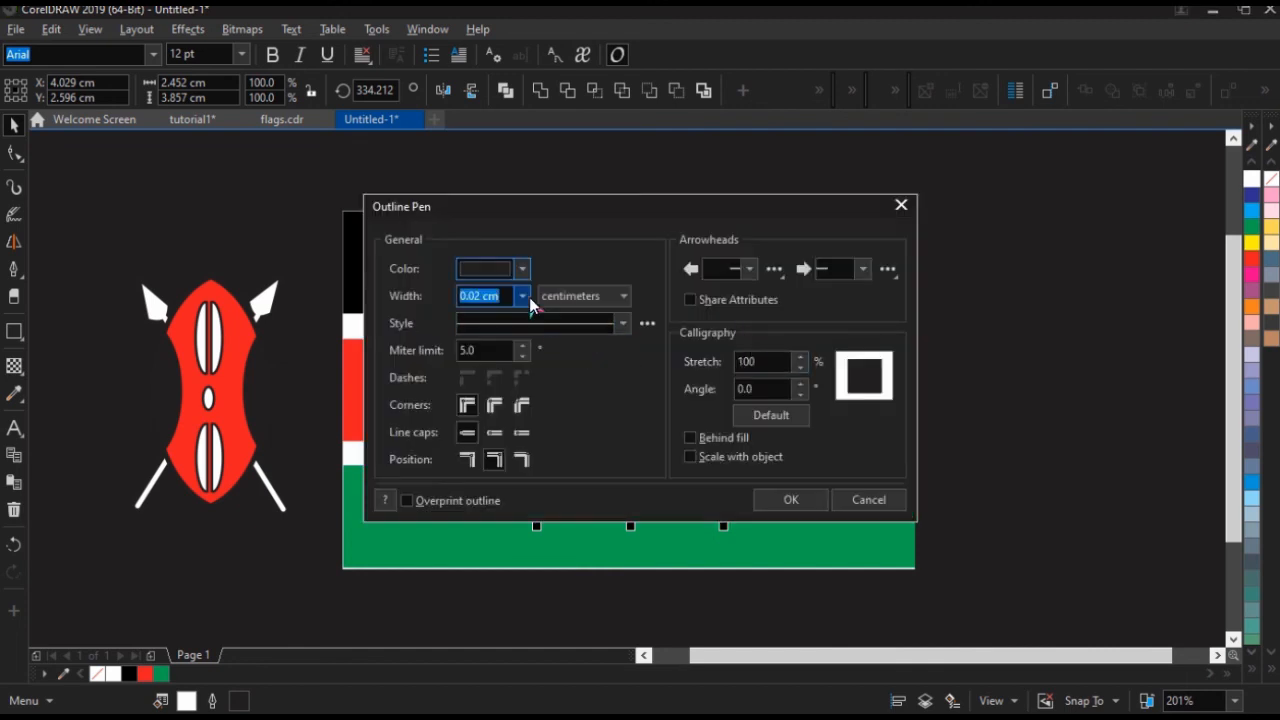
{"action": "left_click_drag", "start_coordinate": [616, 206], "coordinate": [865, 218]}
{"action": "left_click", "coordinate": [772, 308]}
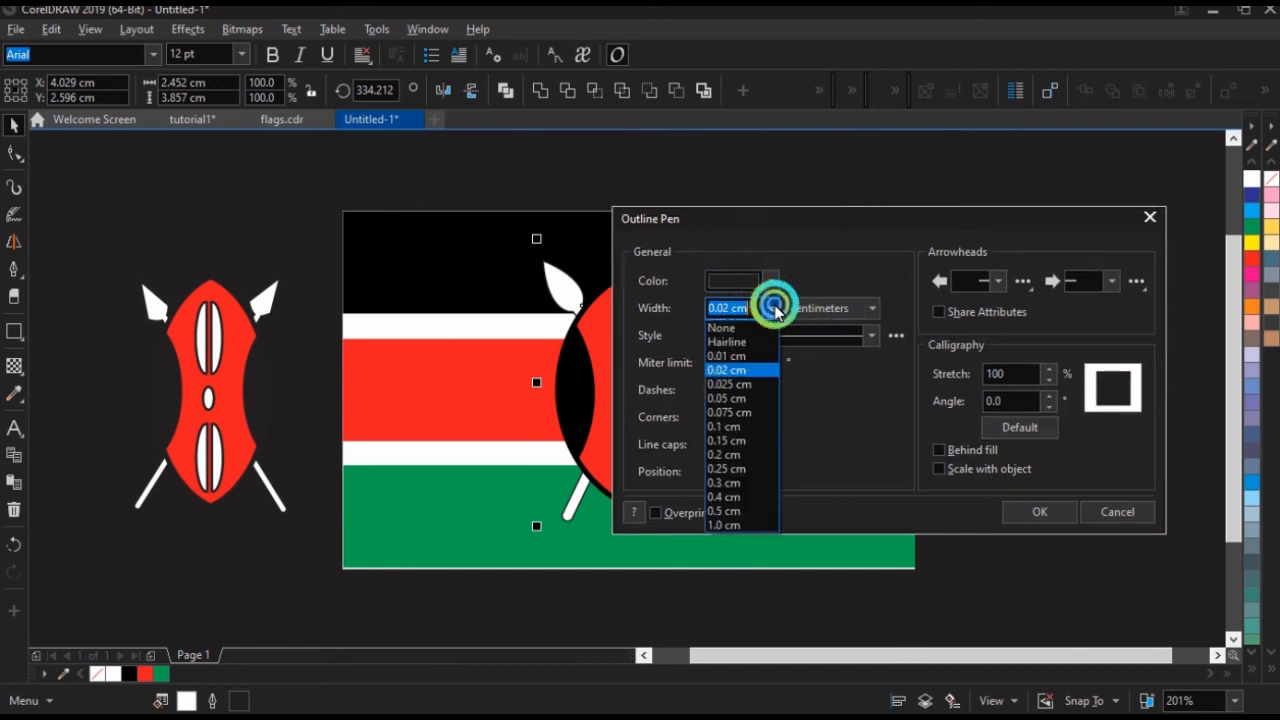
{"action": "left_click", "coordinate": [737, 397]}
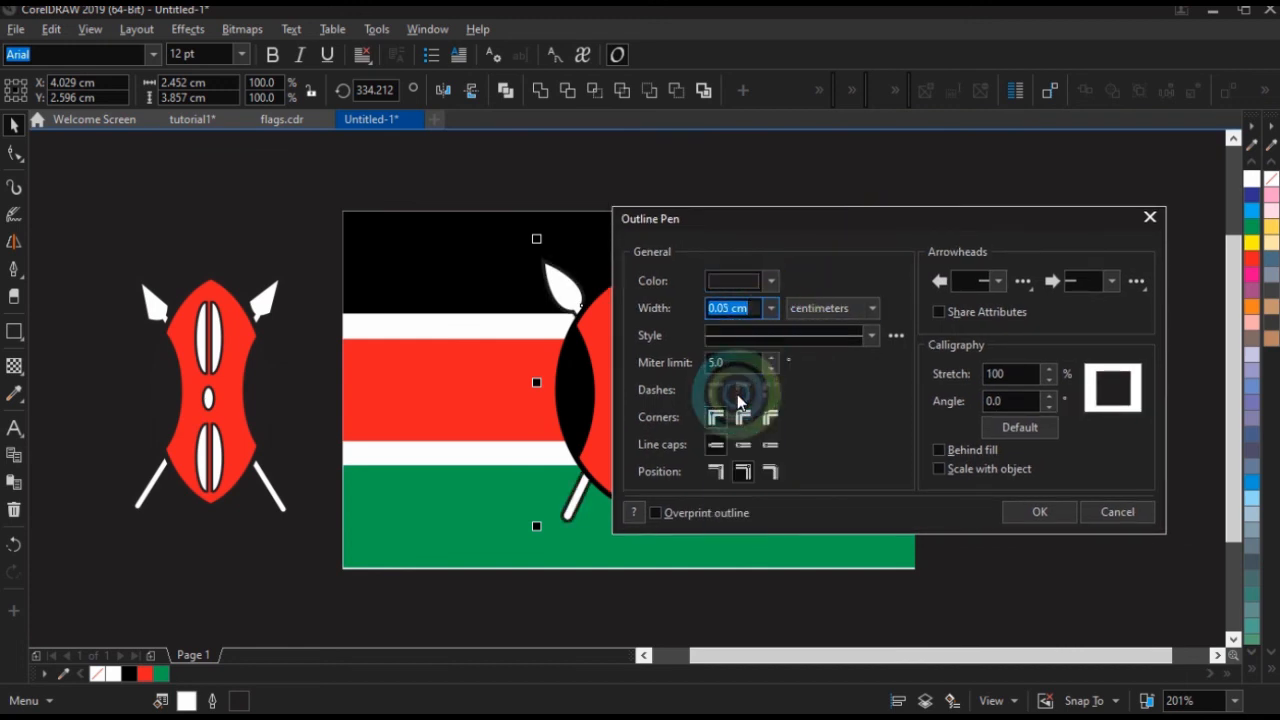
{"action": "left_click", "coordinate": [771, 308]}
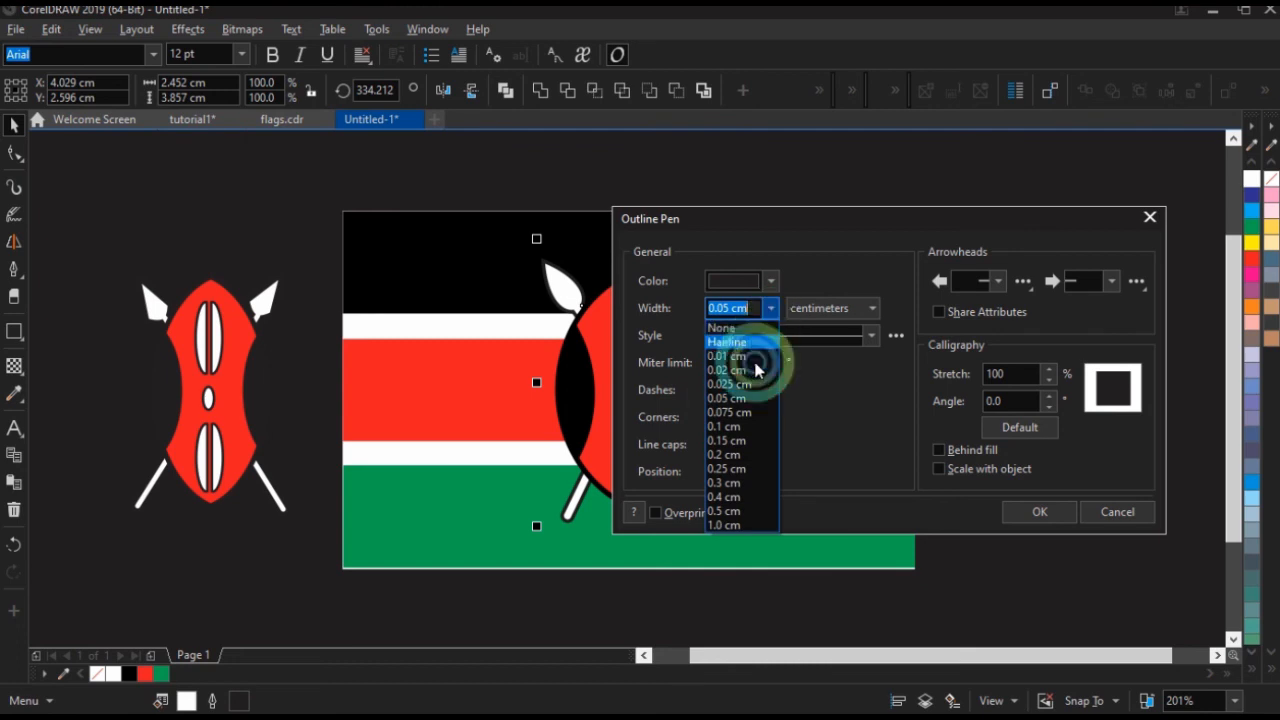
{"action": "left_click", "coordinate": [738, 411]}
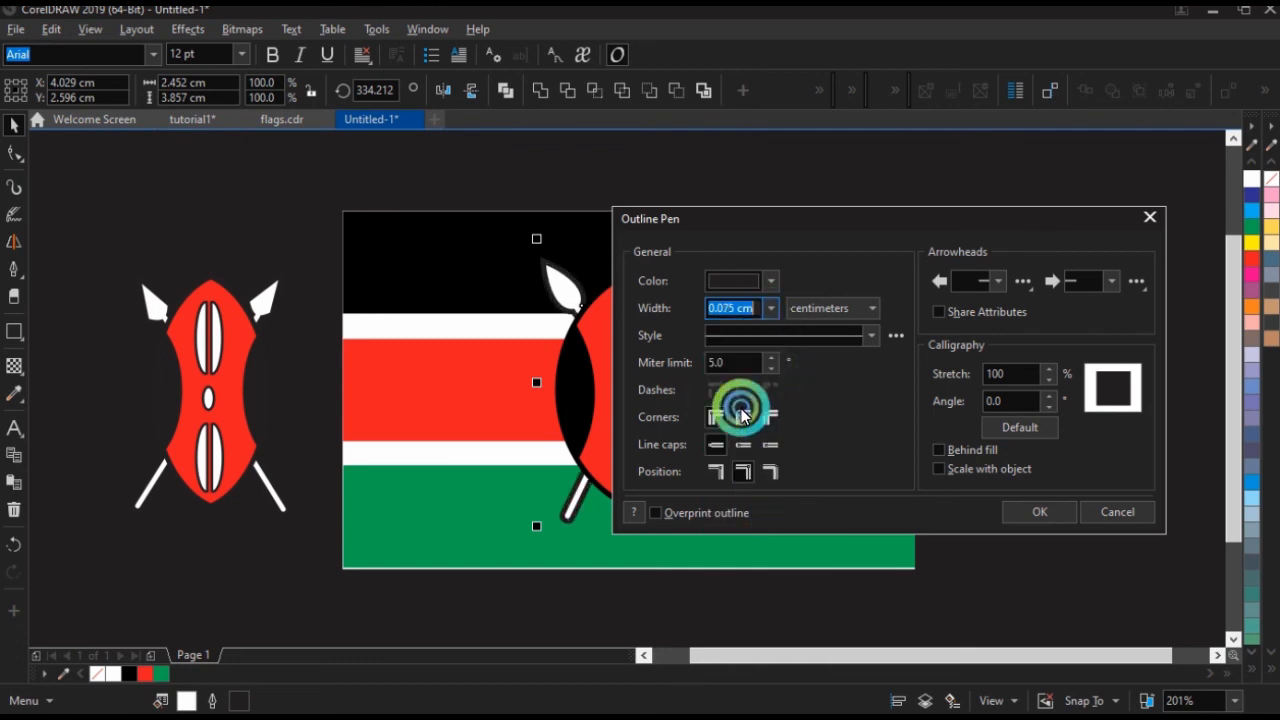
Set both spears' outline colour to the flag's rich black (C 100, M 100, Y 100, K 100), sampled from the upper stripe.
{"action": "left_click", "coordinate": [729, 288]}
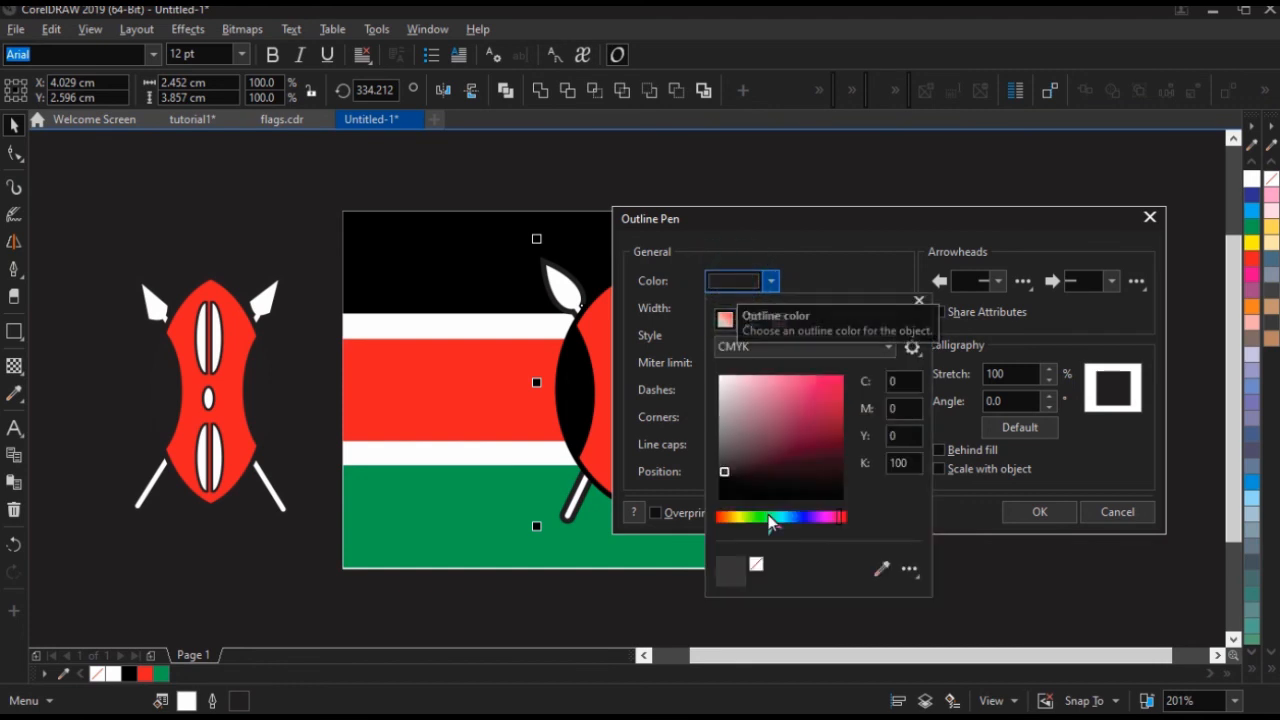
{"action": "left_click", "coordinate": [878, 571]}
{"action": "left_click", "coordinate": [503, 320]}
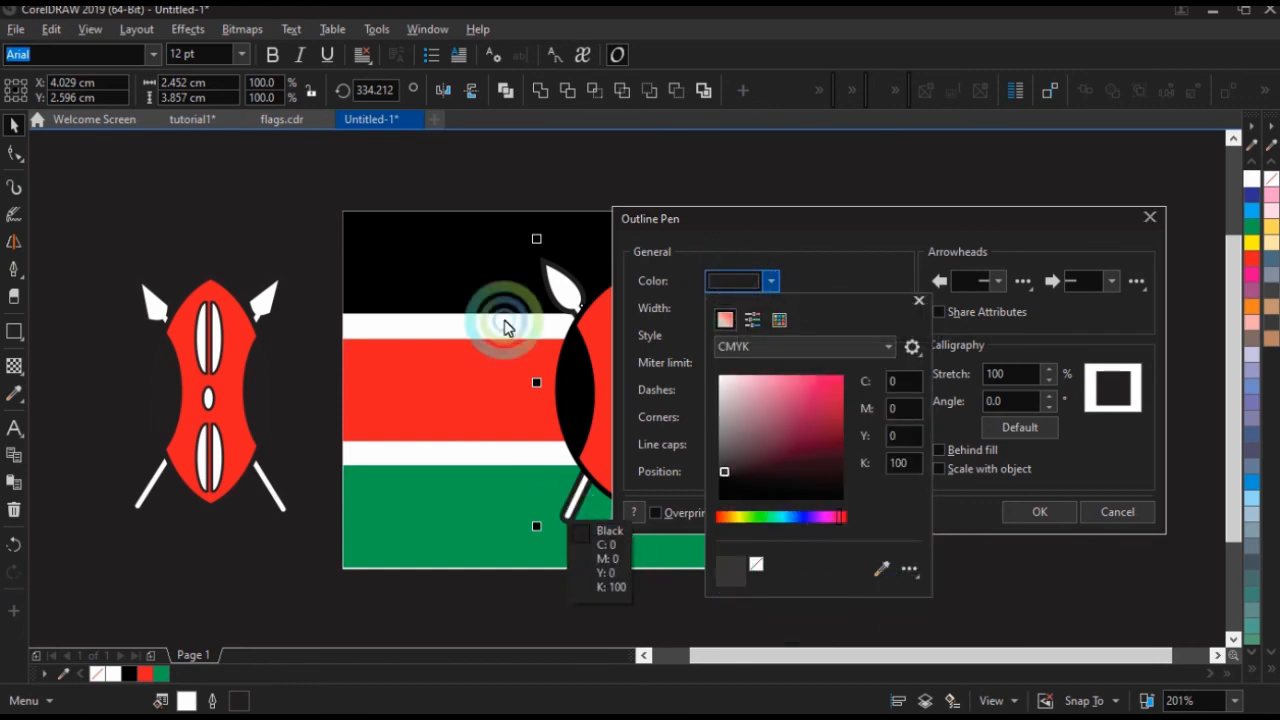
{"action": "left_click", "coordinate": [454, 257]}
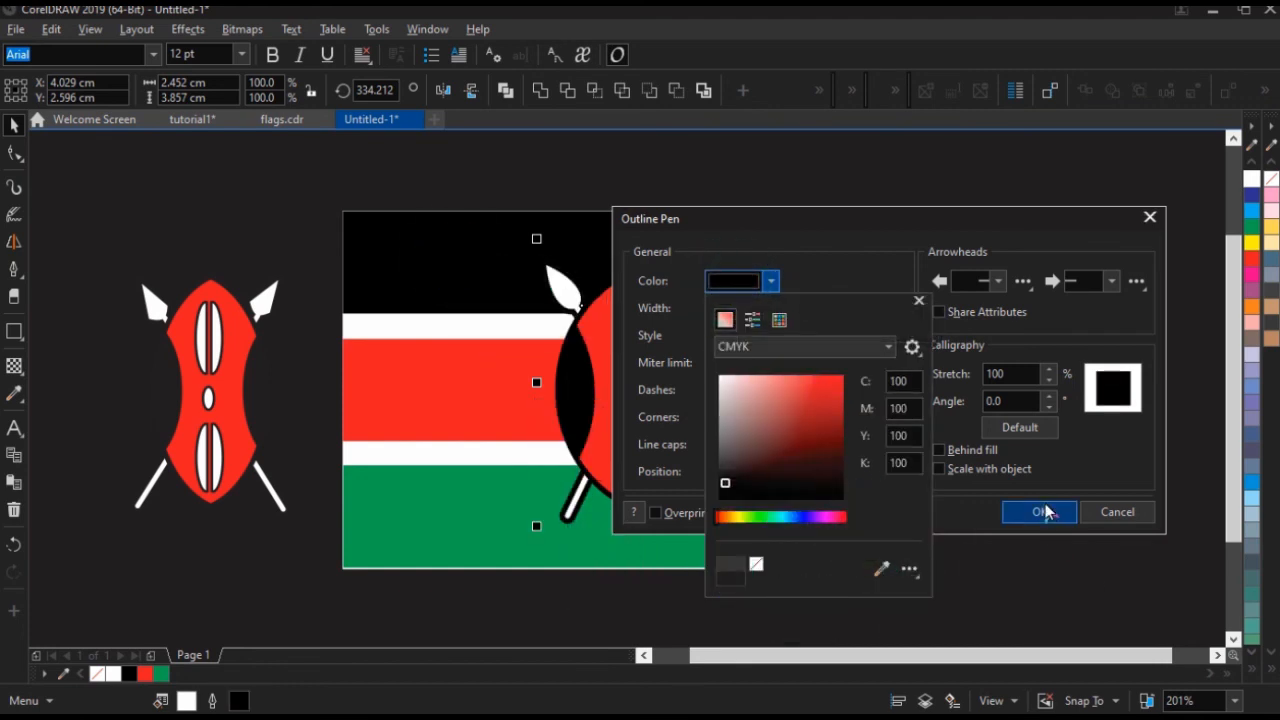
{"action": "left_click", "coordinate": [962, 513]}
{"action": "left_click", "coordinate": [1030, 512]}
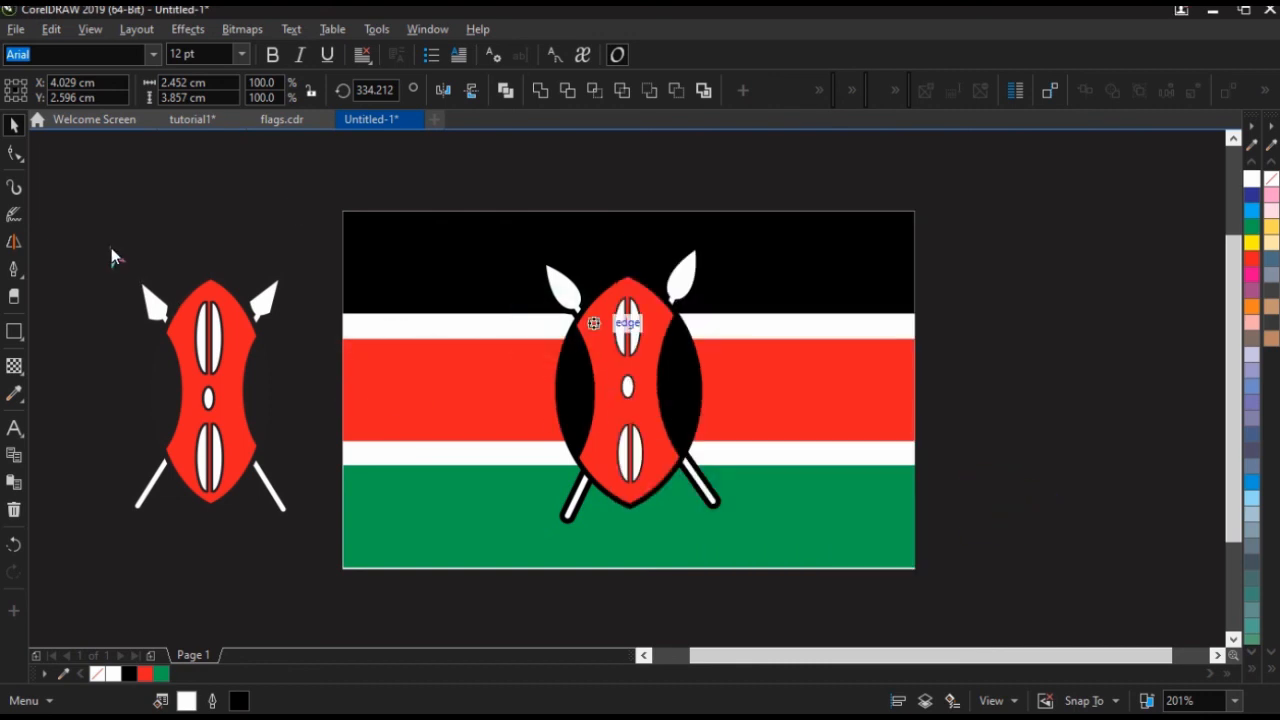
Delete the spare shield and spears standing outside the page beside the flag.
{"action": "left_click_drag", "start_coordinate": [111, 247], "coordinate": [343, 537]}
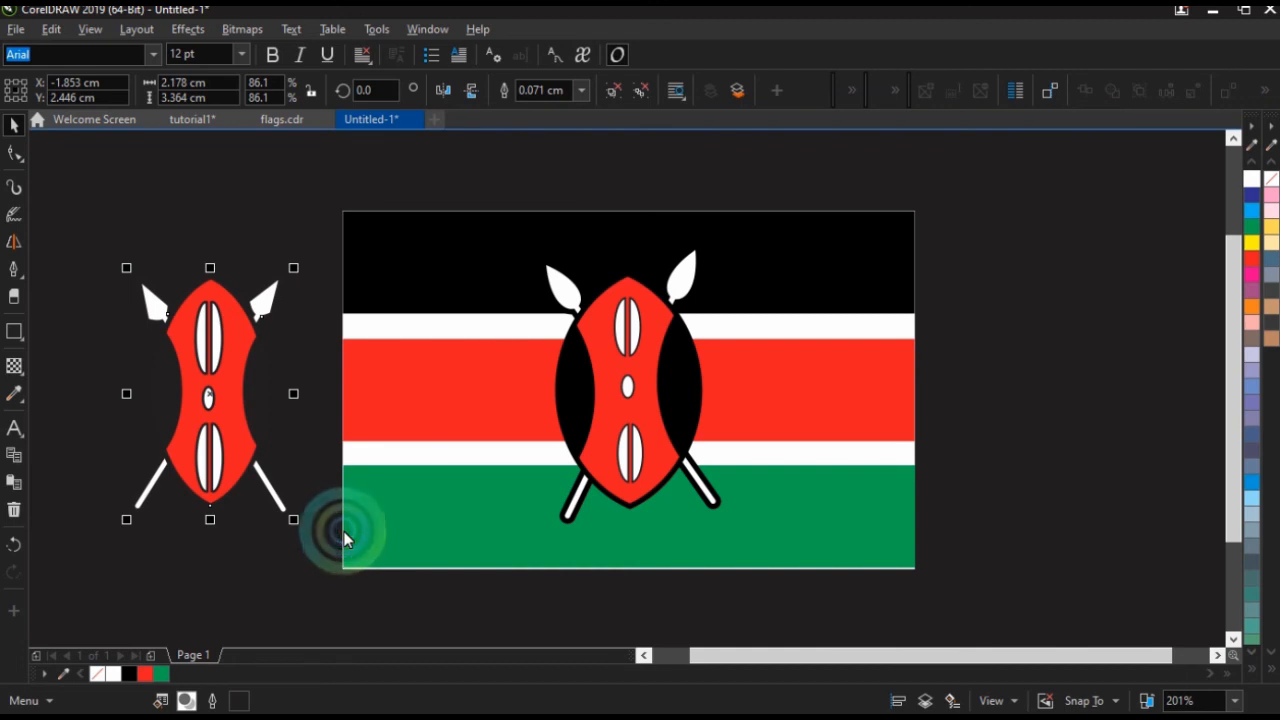
{"action": "key", "text": "Delete"}
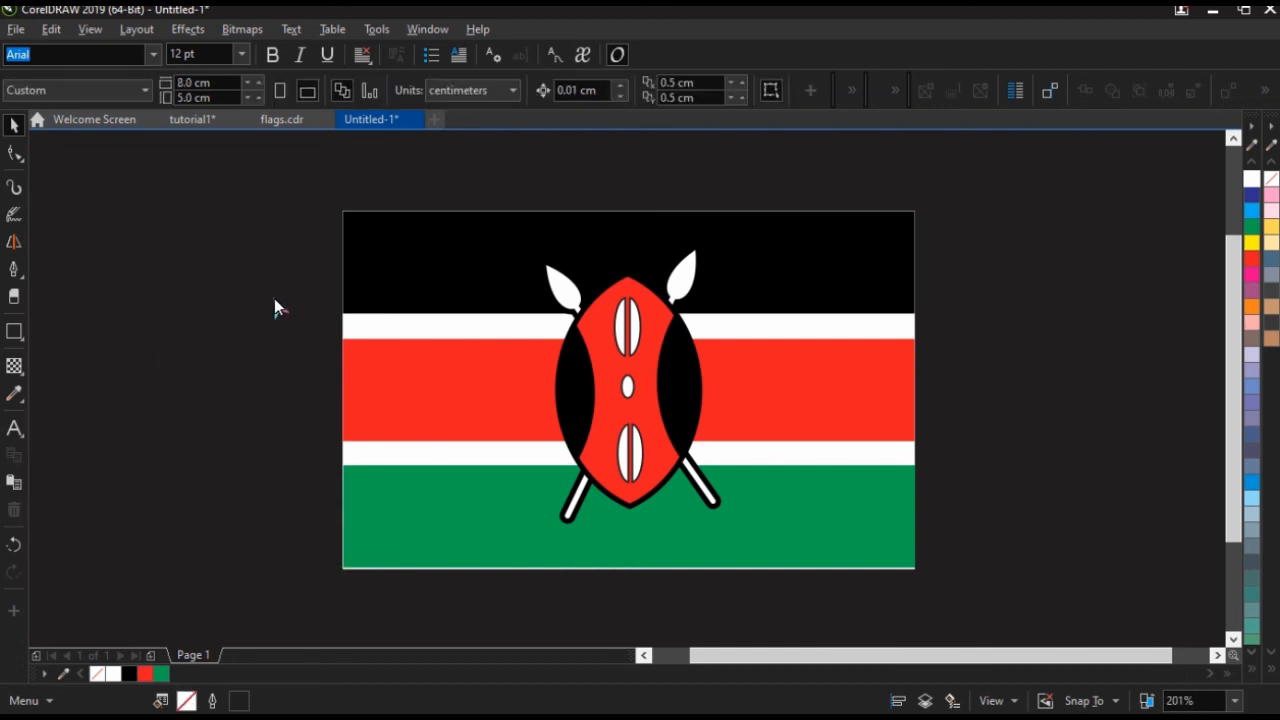
Try removing the outlines from all objects of the flag by setting their outline width to None.
{"action": "key", "text": "ctrl+a"}
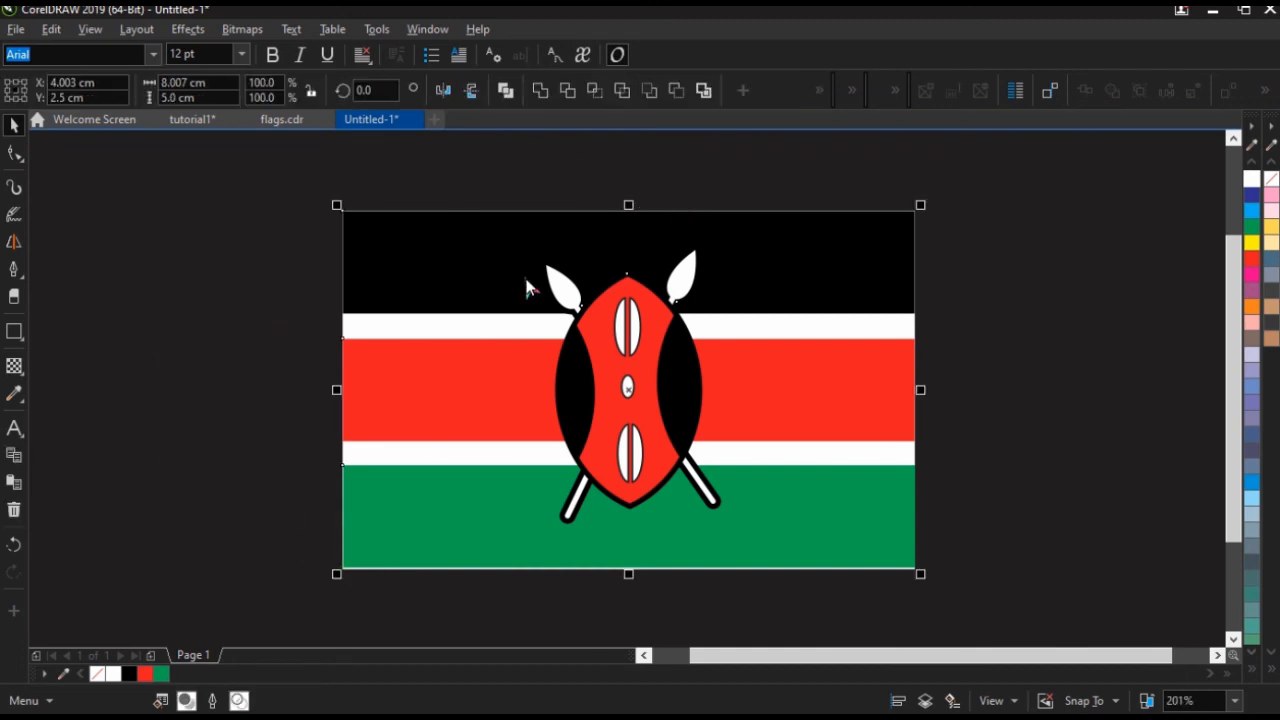
{"action": "key", "text": "F12"}
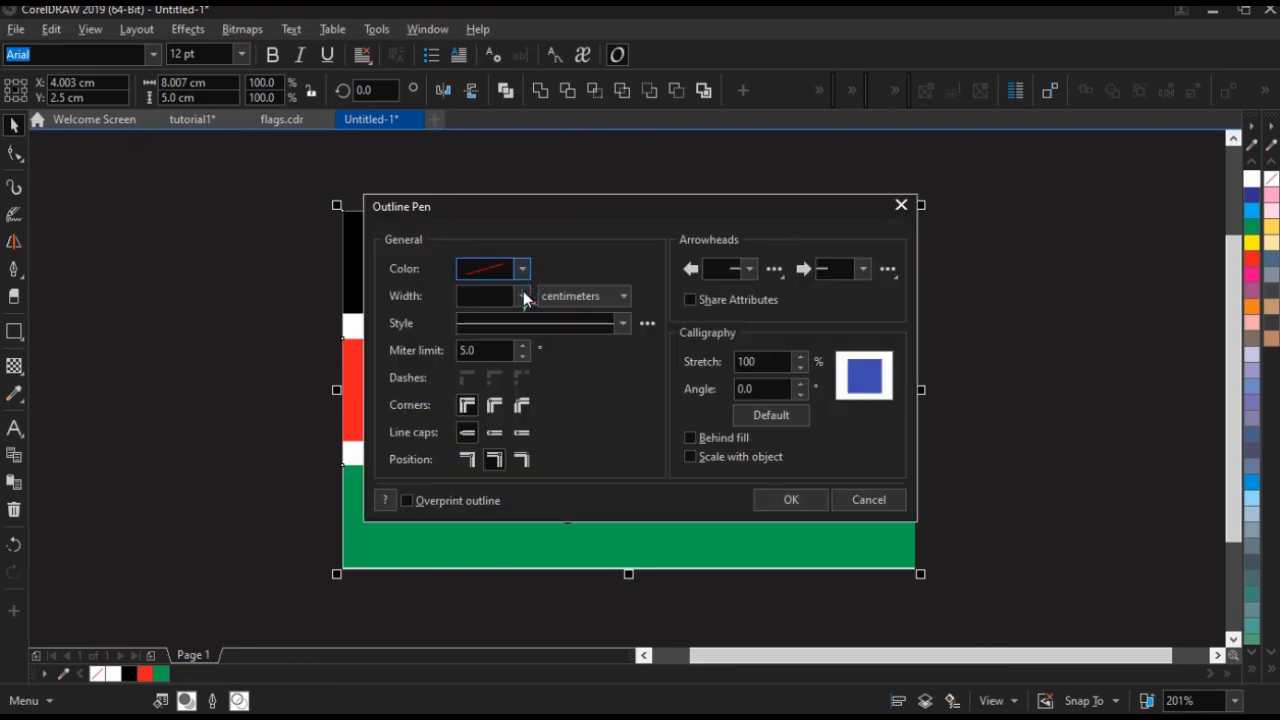
{"action": "left_click", "coordinate": [523, 296]}
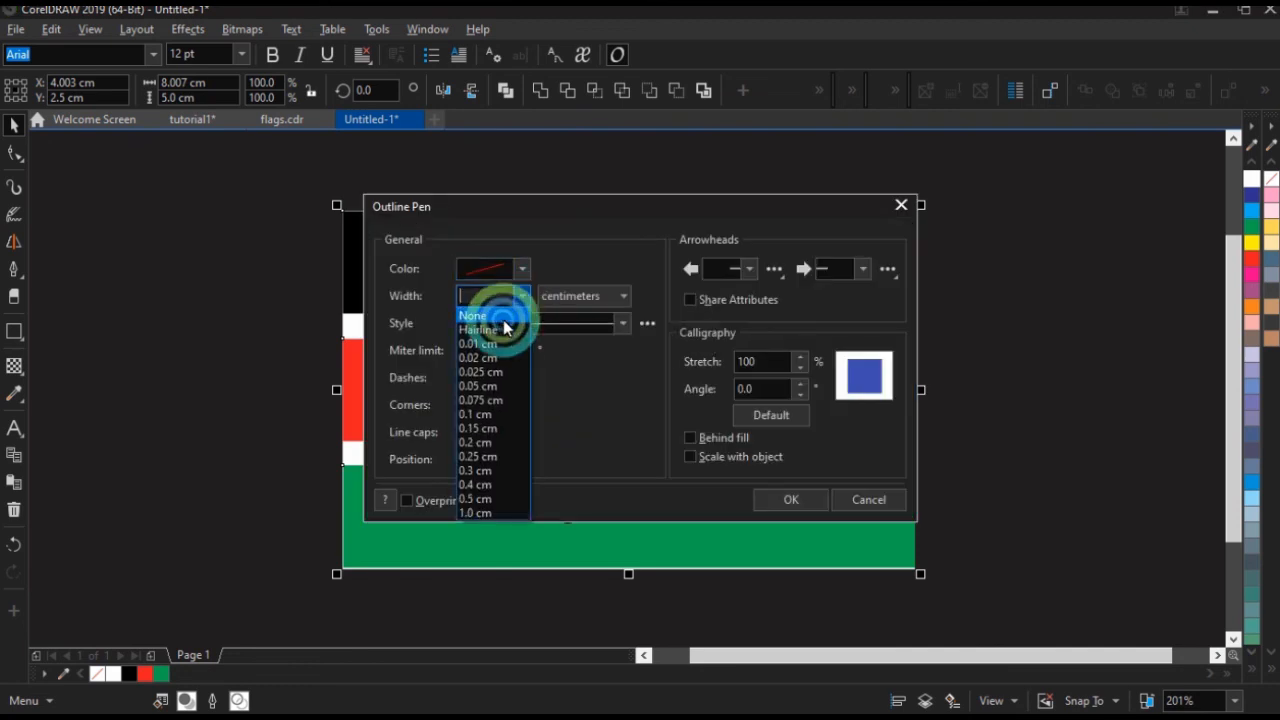
{"action": "left_click", "coordinate": [500, 322]}
{"action": "left_click", "coordinate": [785, 499]}
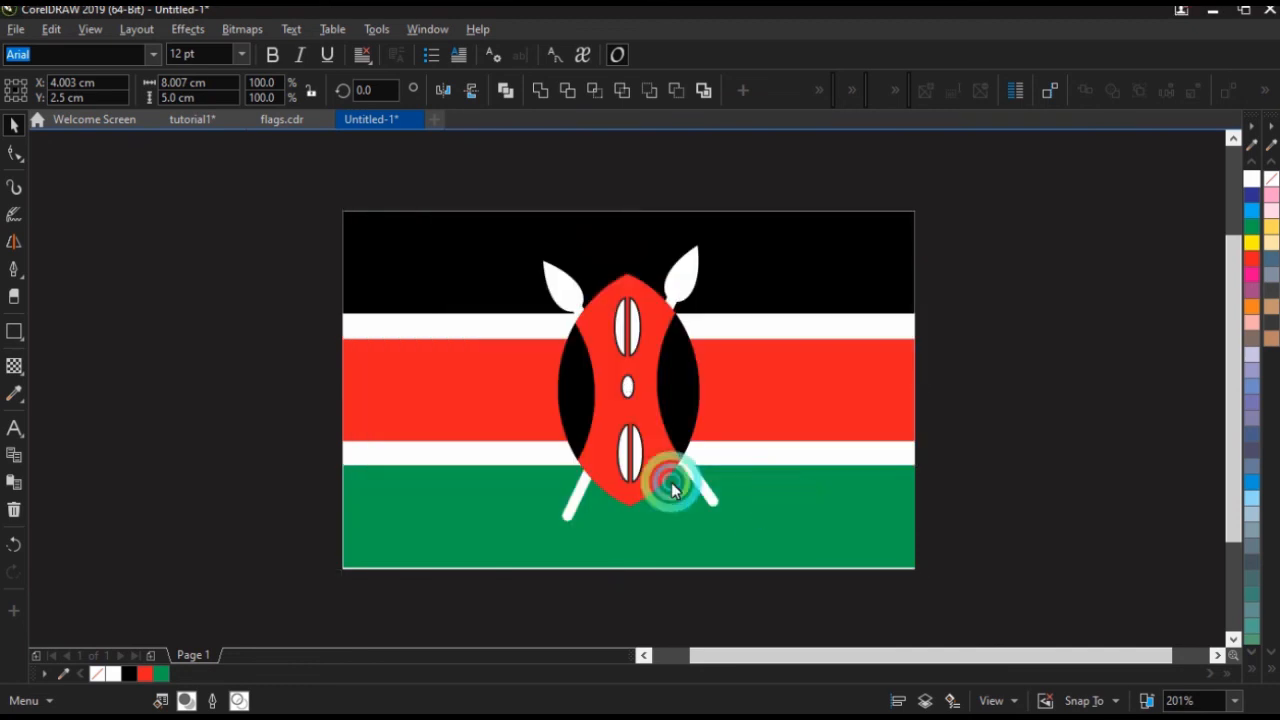
Try grouping all the flag's objects, and undo the grouping together with the outline removal.
{"action": "left_click", "coordinate": [261, 410]}
{"action": "key", "text": "ctrl+a"}
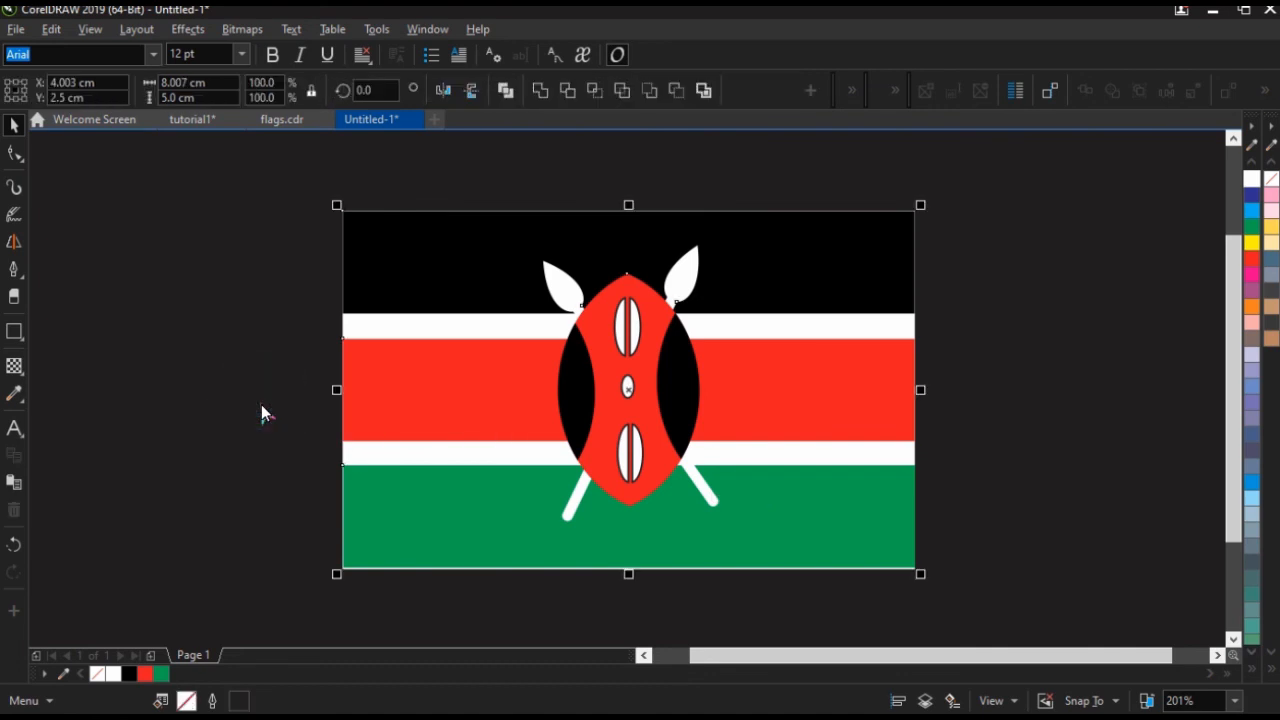
{"action": "right_click", "coordinate": [462, 368]}
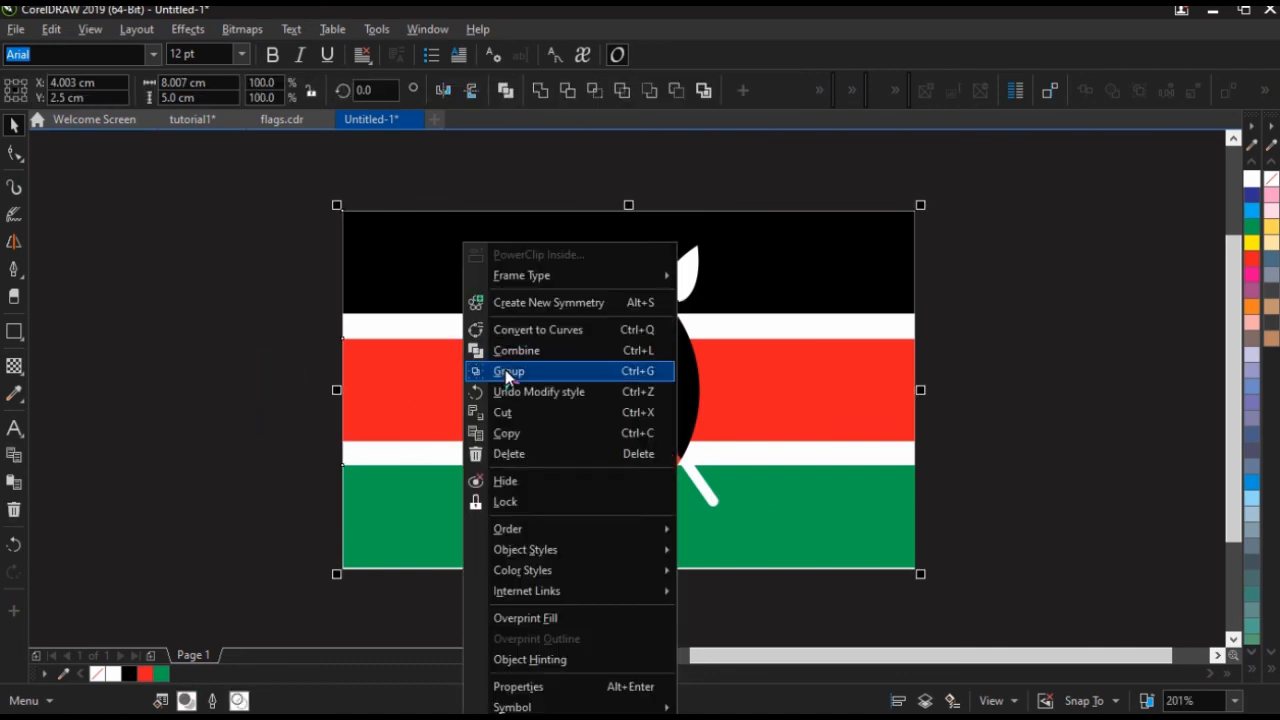
{"action": "left_click", "coordinate": [505, 369]}
{"action": "left_click", "coordinate": [432, 371]}
{"action": "left_click", "coordinate": [235, 324]}
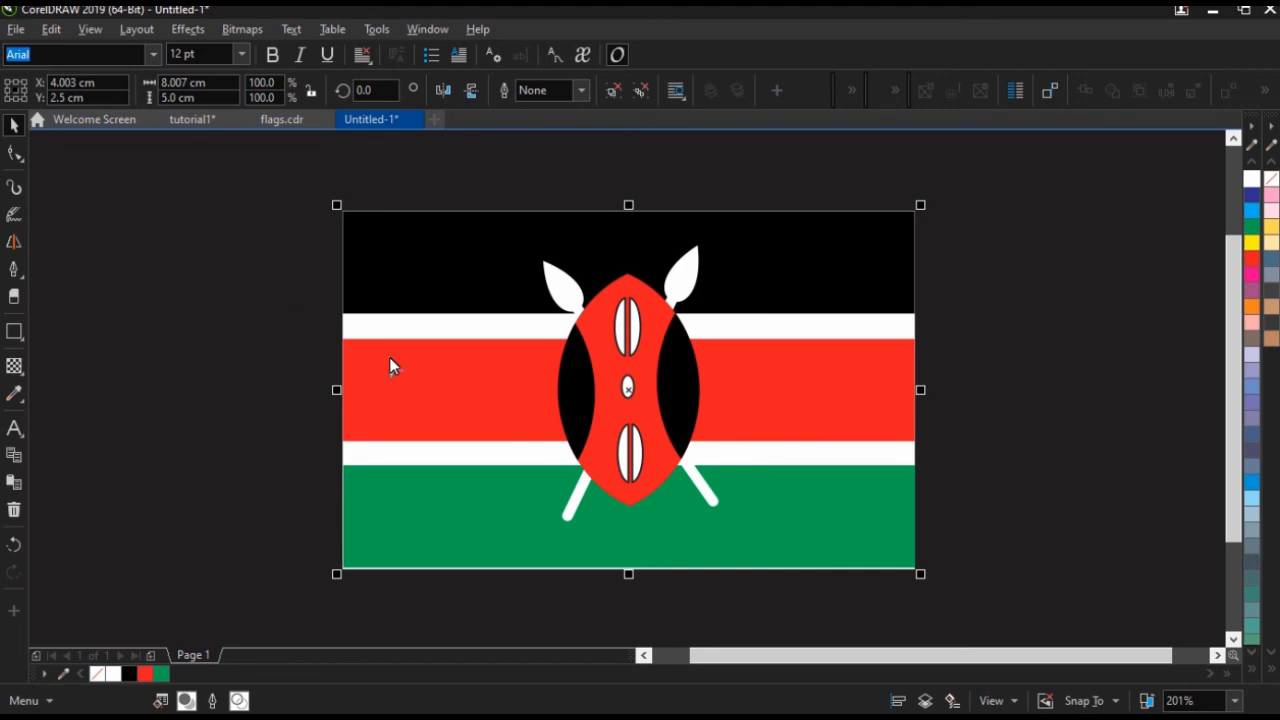
{"action": "key", "text": "ctrl+z"}
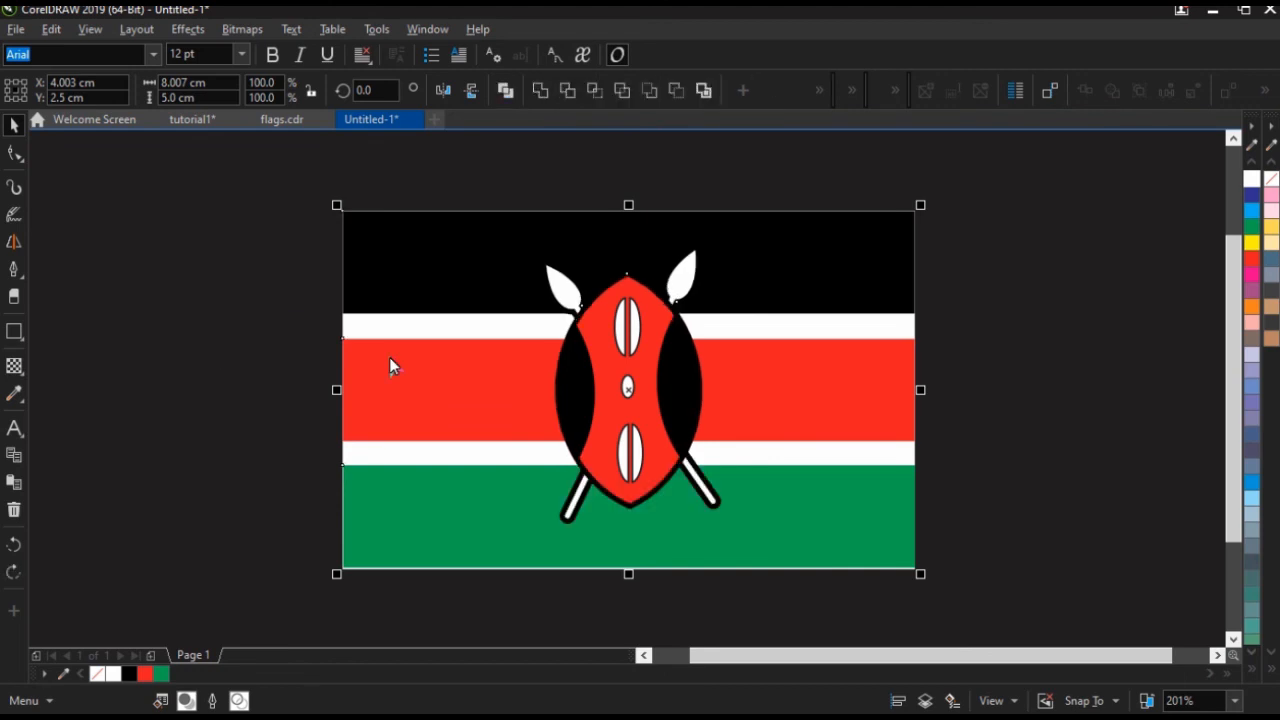
{"action": "left_click", "coordinate": [251, 303]}
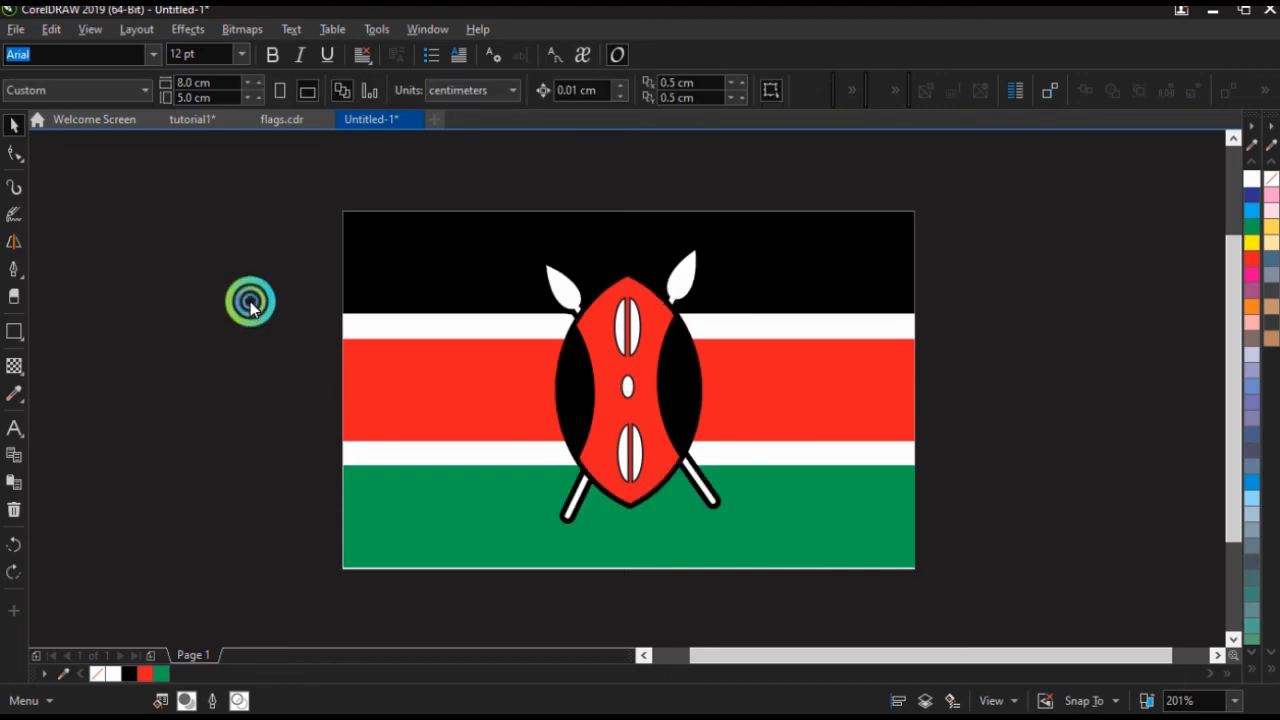
Select all stripes, the shield and both spears, and group them into one flag object.
{"action": "left_click", "coordinate": [404, 364]}
{"action": "right_click", "coordinate": [513, 344]}
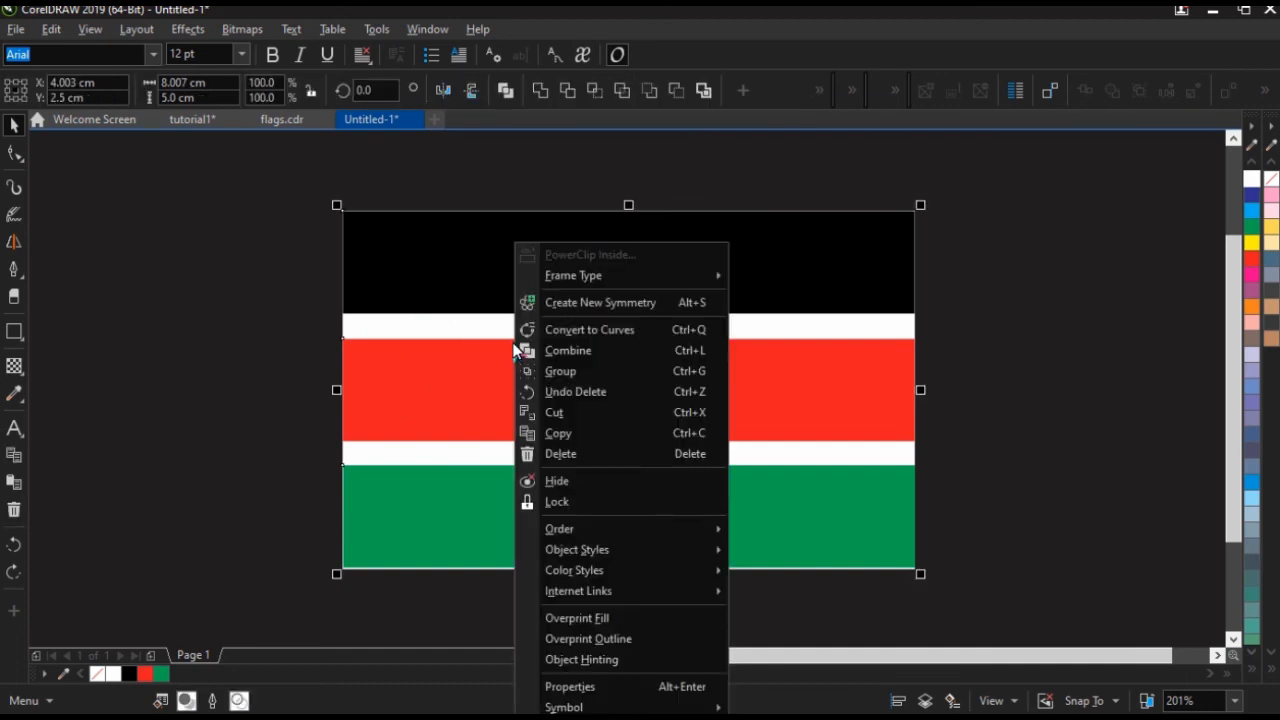
{"action": "left_click", "coordinate": [584, 370]}
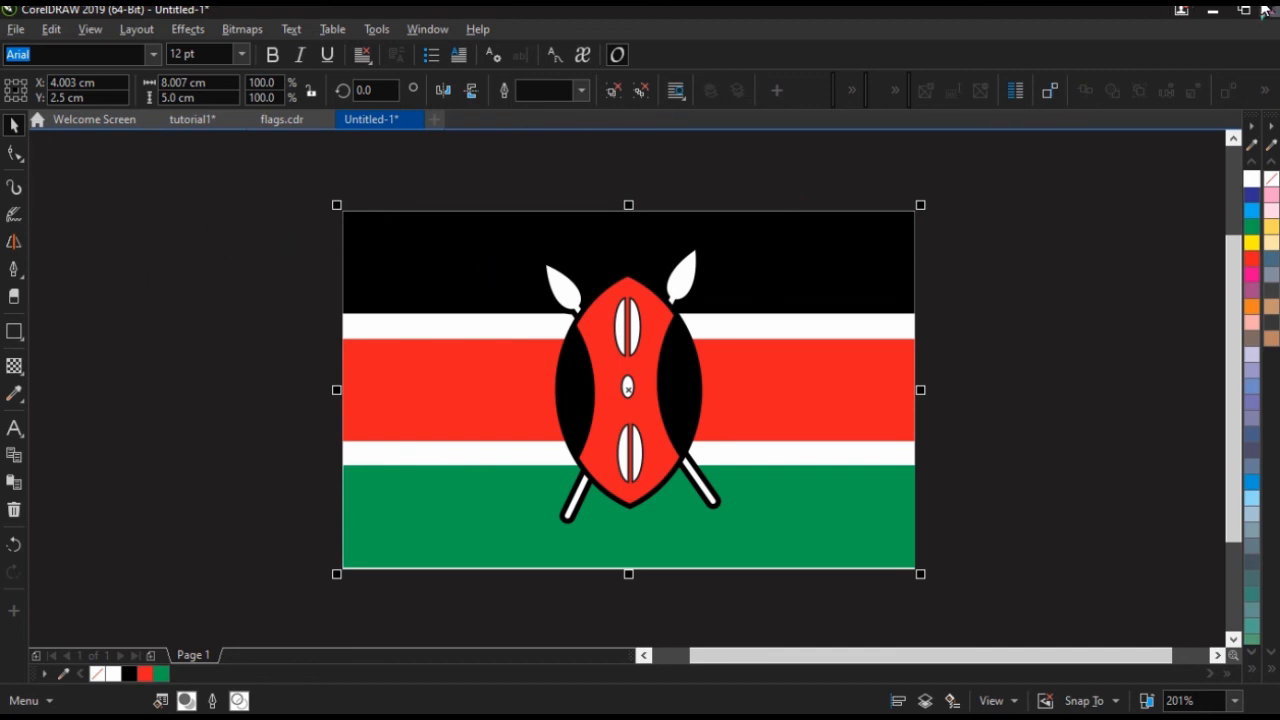
Minimize the CorelDRAW window and open the Windows Start screen.
{"action": "left_click", "coordinate": [1210, 9]}
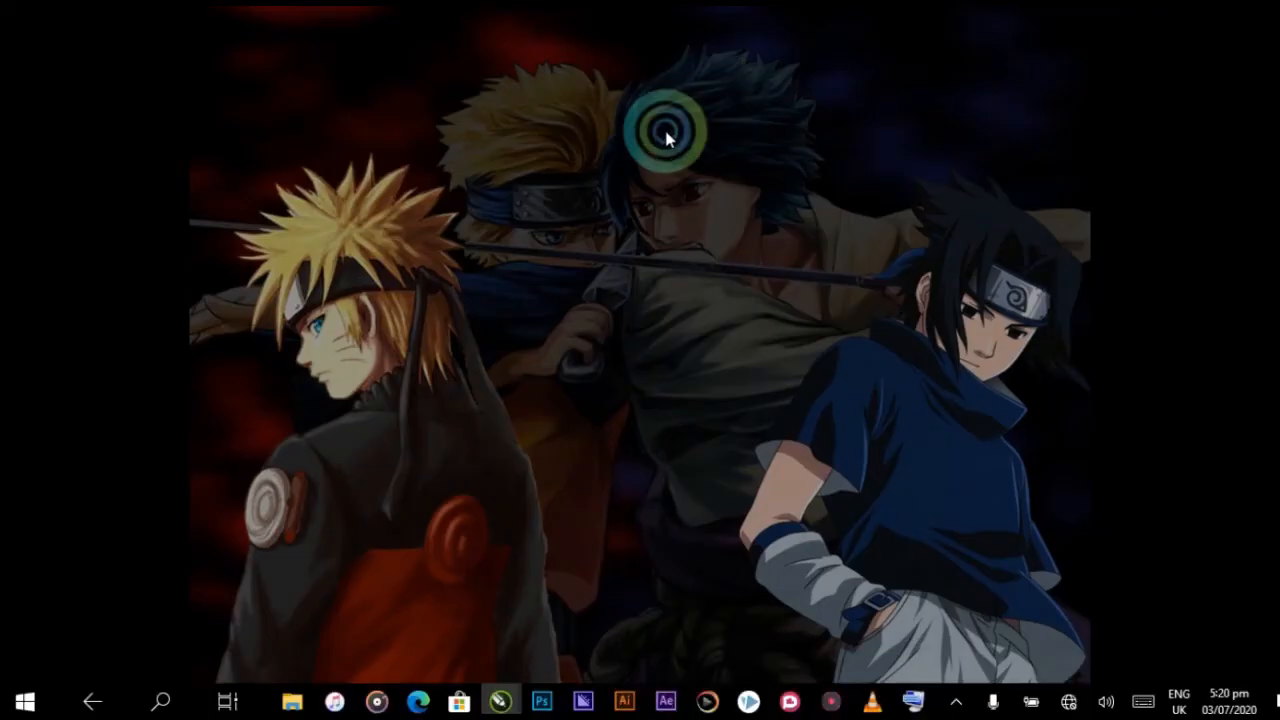
{"action": "key", "text": "super"}
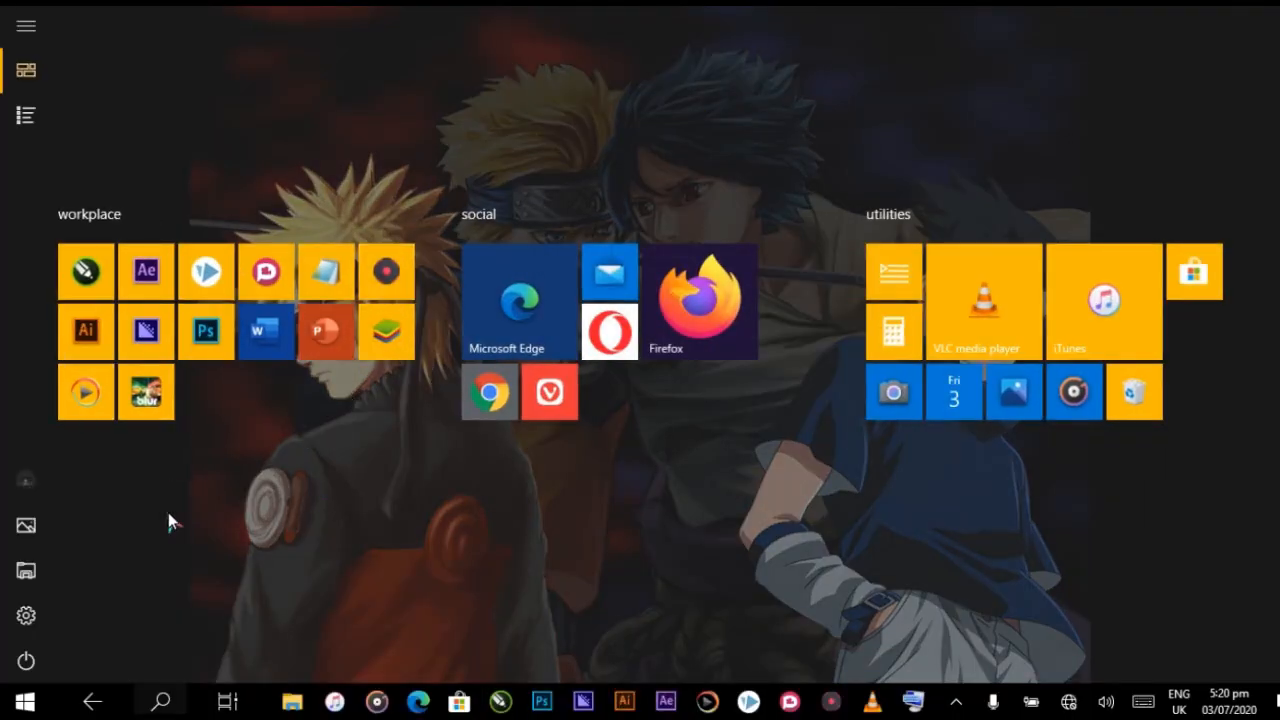